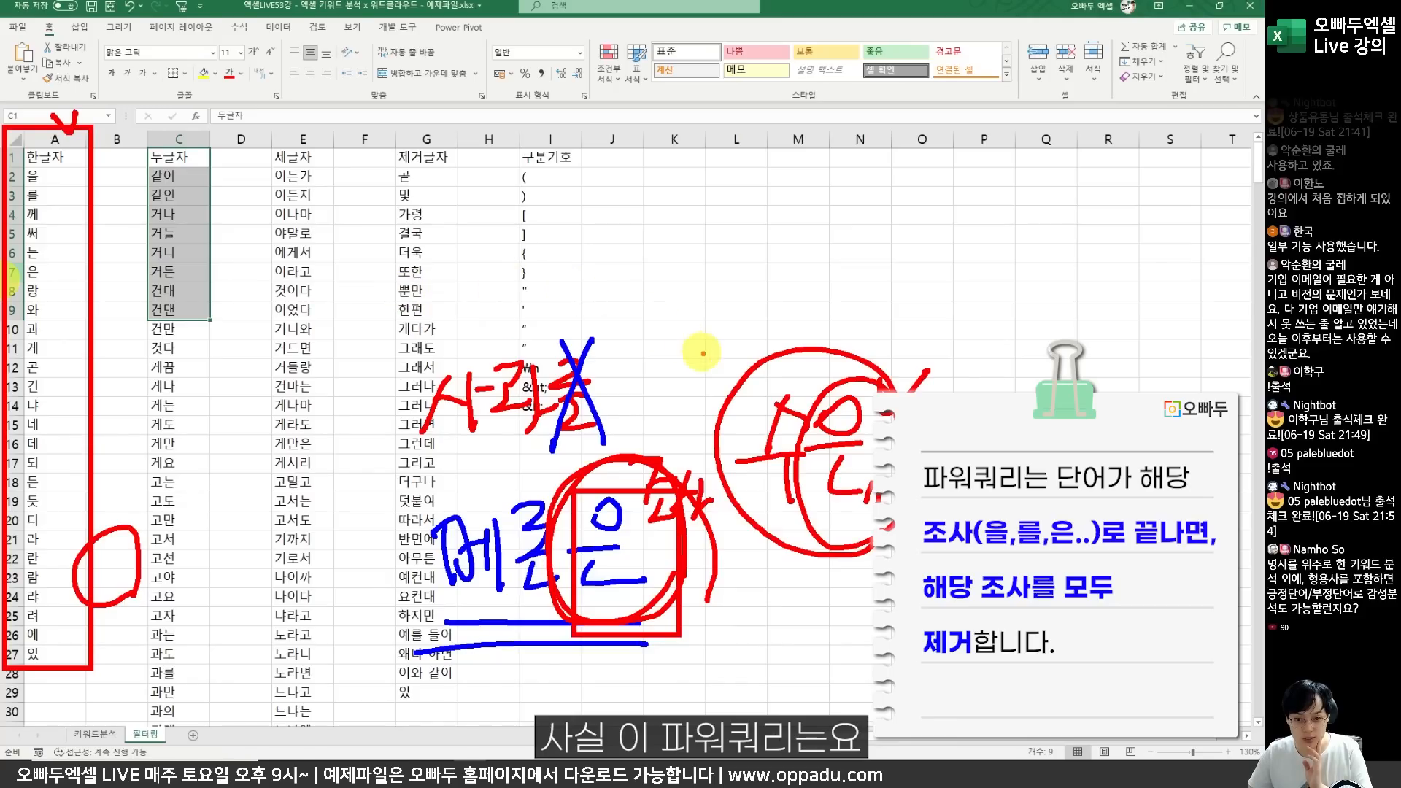
mouse_move(747, 256)
mouse_down()
mouse_move(718, 318)
mouse_move(794, 292)
mouse_move(774, 321)
mouse_move(803, 342)
mouse_up()
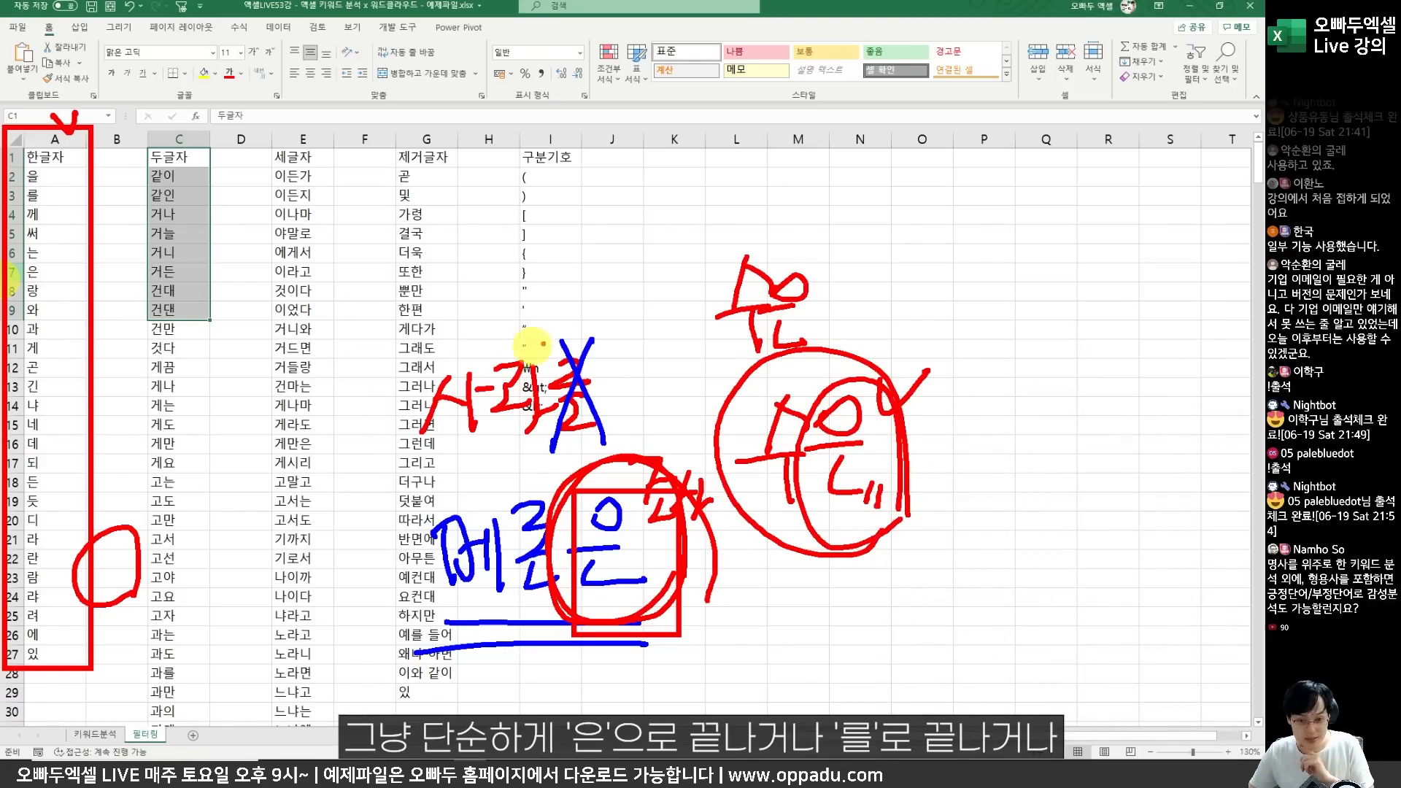
mouse_move(819, 353)
mouse_down()
mouse_move(876, 249)
mouse_move(940, 286)
mouse_move(921, 336)
mouse_move(876, 243)
mouse_move(860, 343)
mouse_move(865, 227)
mouse_move(868, 343)
mouse_up()
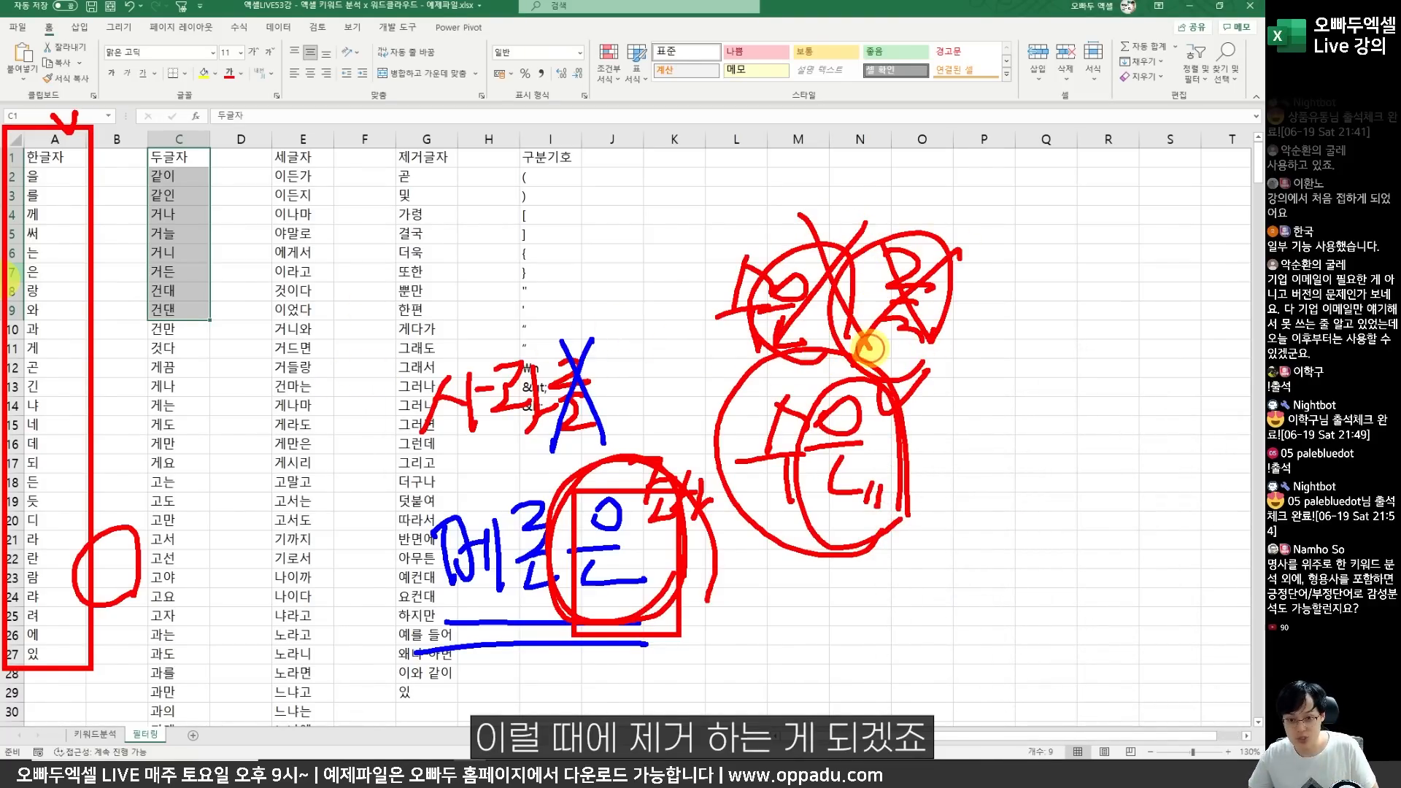
key(Escape)
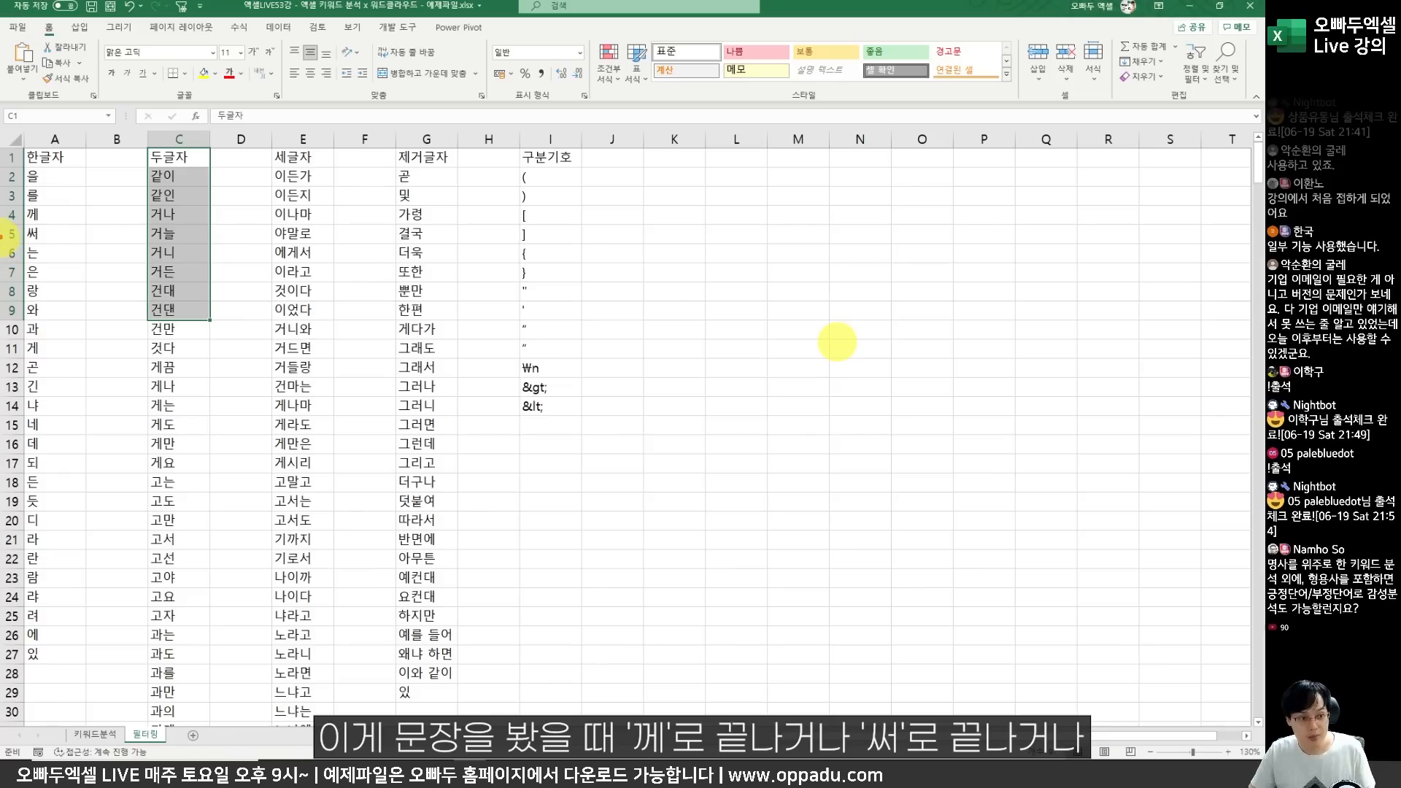
mouse_move(51, 227)
mouse_down()
mouse_move(22, 212)
mouse_move(32, 266)
mouse_move(66, 234)
mouse_move(51, 248)
mouse_up()
drag(299, 313, 370, 326)
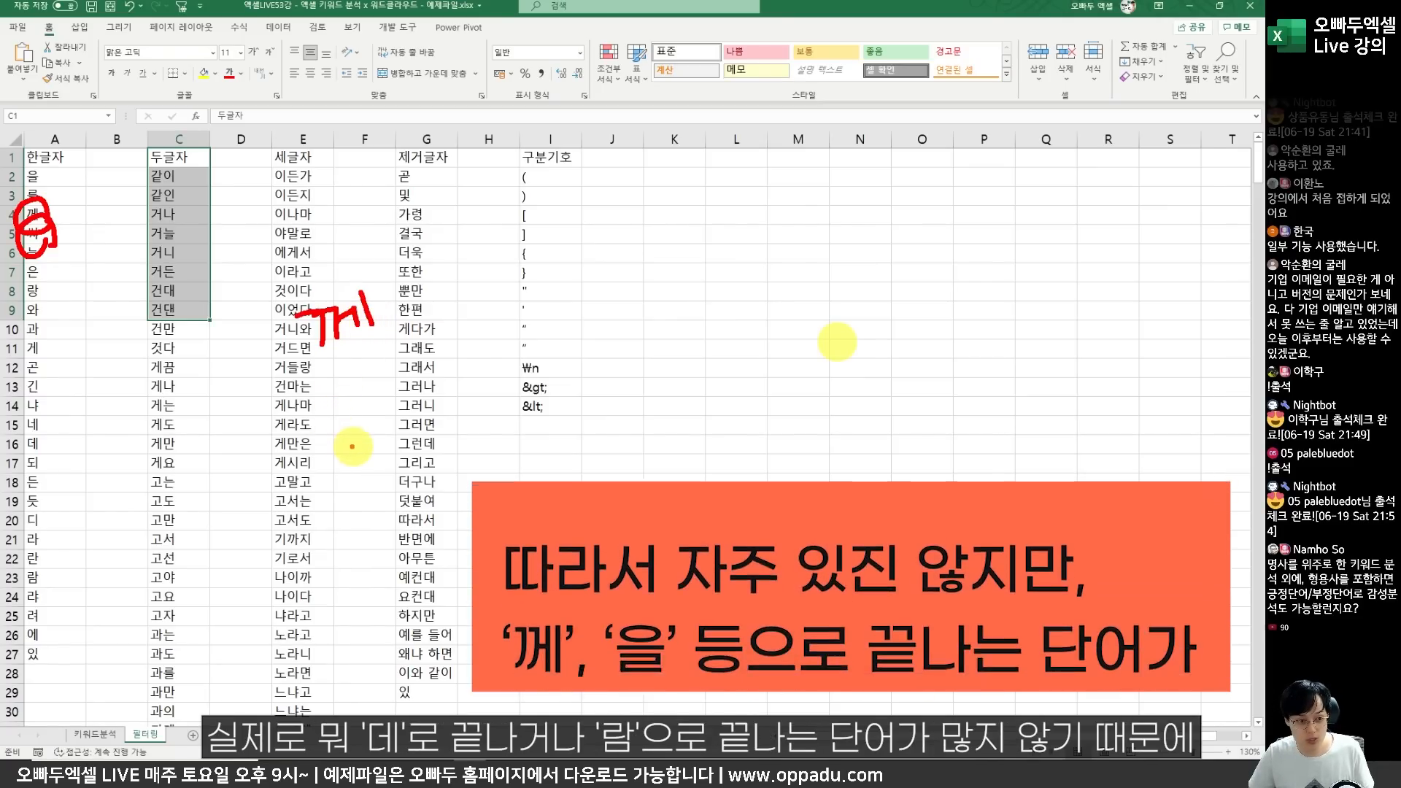
mouse_move(337, 424)
mouse_down()
mouse_move(400, 467)
mouse_move(358, 515)
mouse_move(384, 525)
mouse_move(394, 558)
mouse_up()
drag(408, 504, 438, 544)
drag(438, 507, 412, 544)
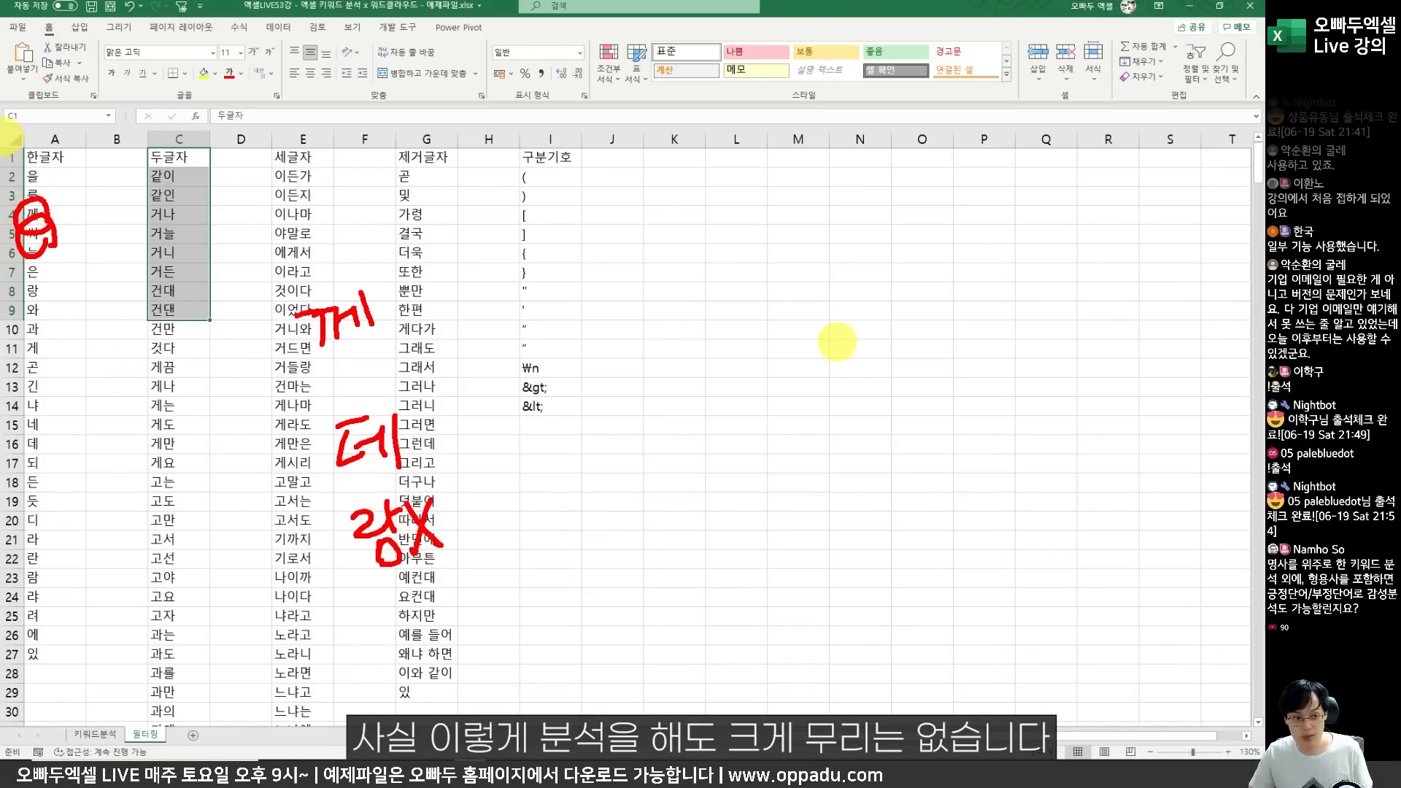
mouse_move(7, 137)
mouse_down()
mouse_move(105, 448)
mouse_move(104, 662)
mouse_up()
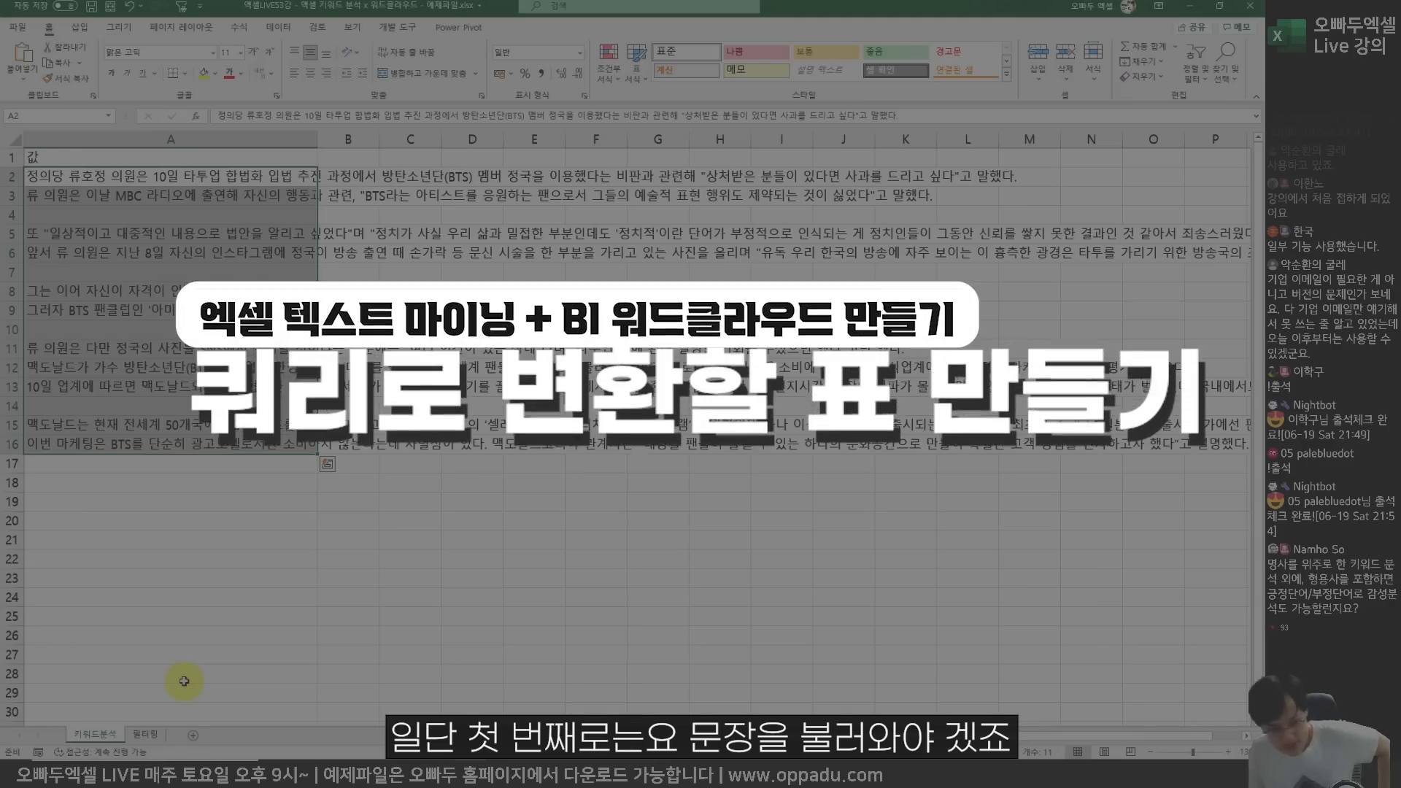
Convert the text range A1:A16 on the 키워드분석 sheet into a table that includes a header row.
click(175, 179)
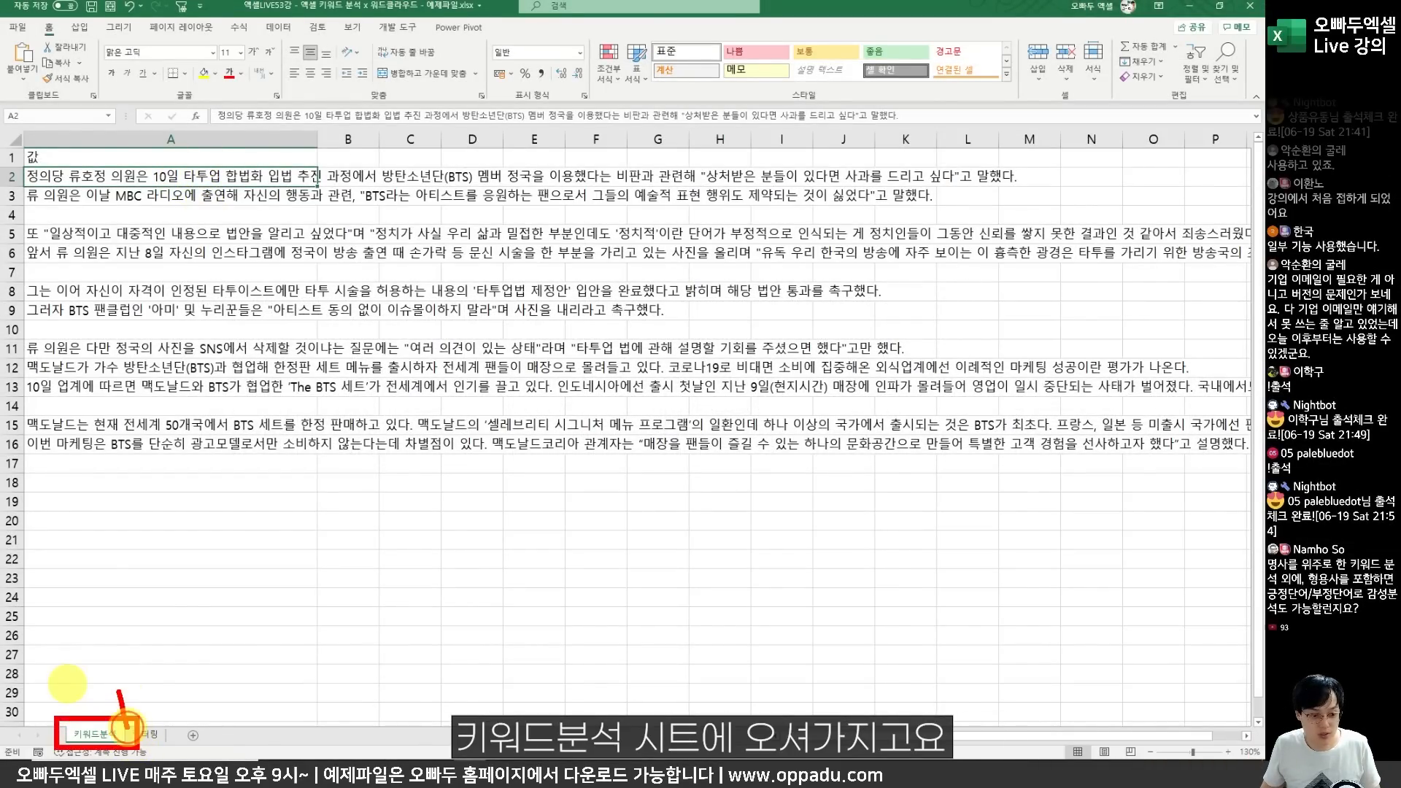
drag(146, 157, 172, 443)
click(75, 29)
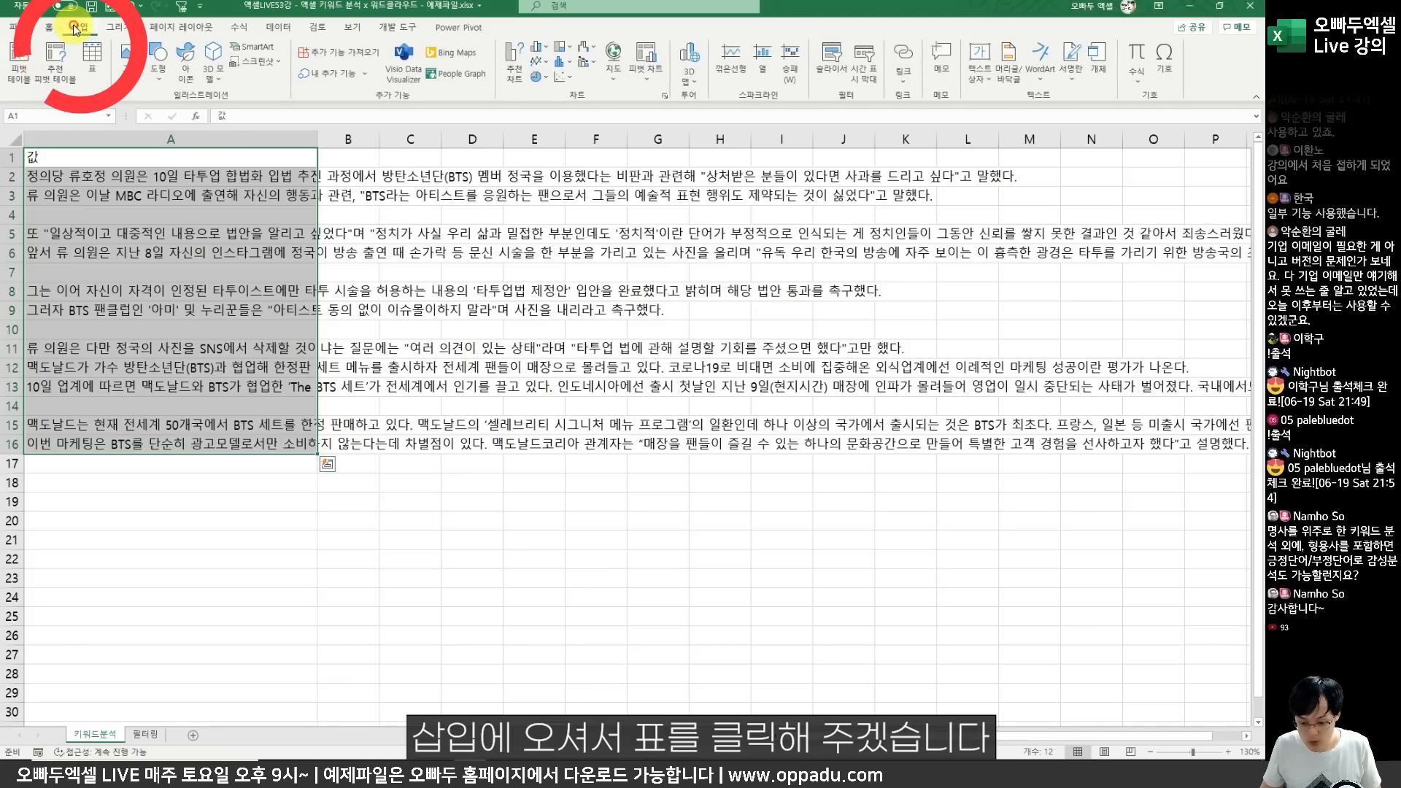
click(90, 64)
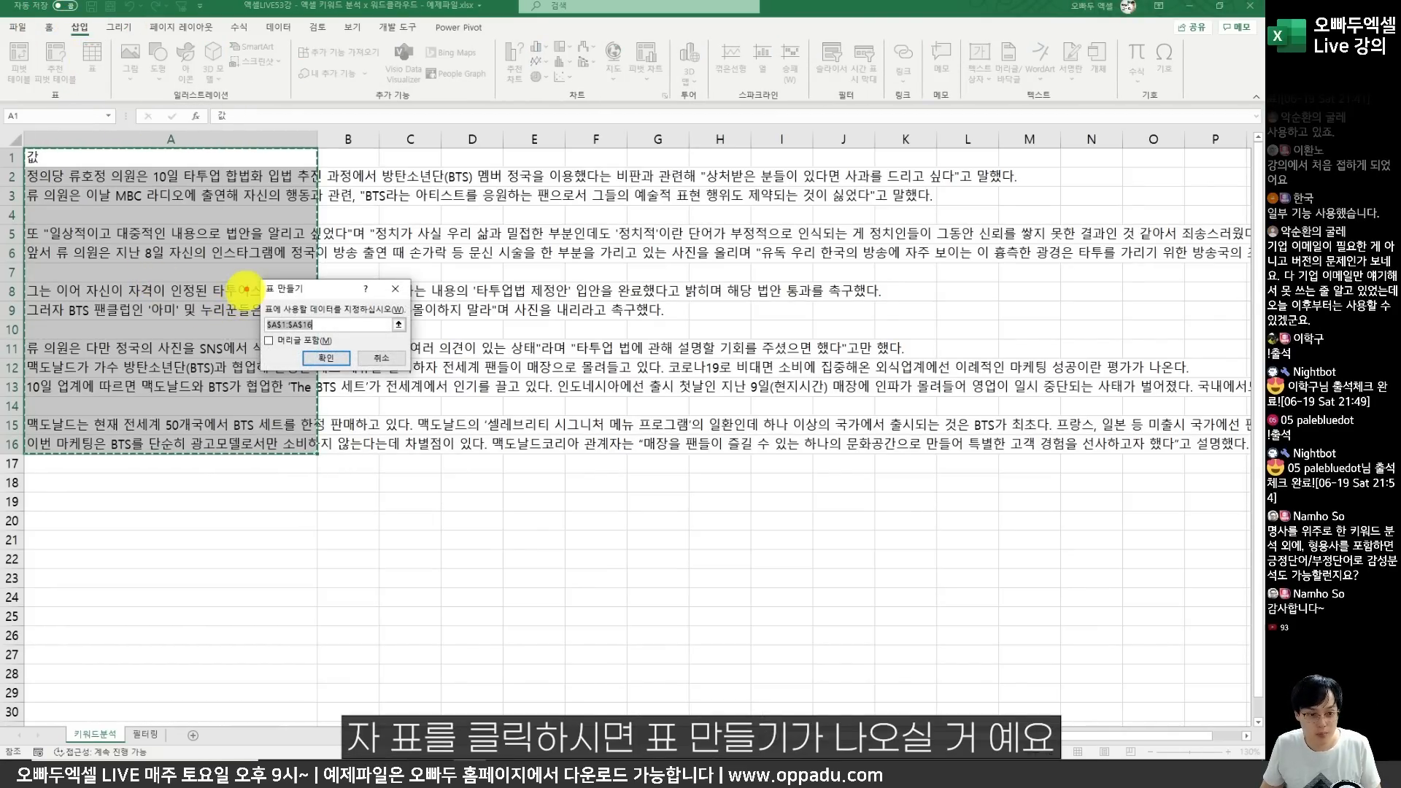
drag(250, 284, 434, 381)
drag(388, 272, 407, 266)
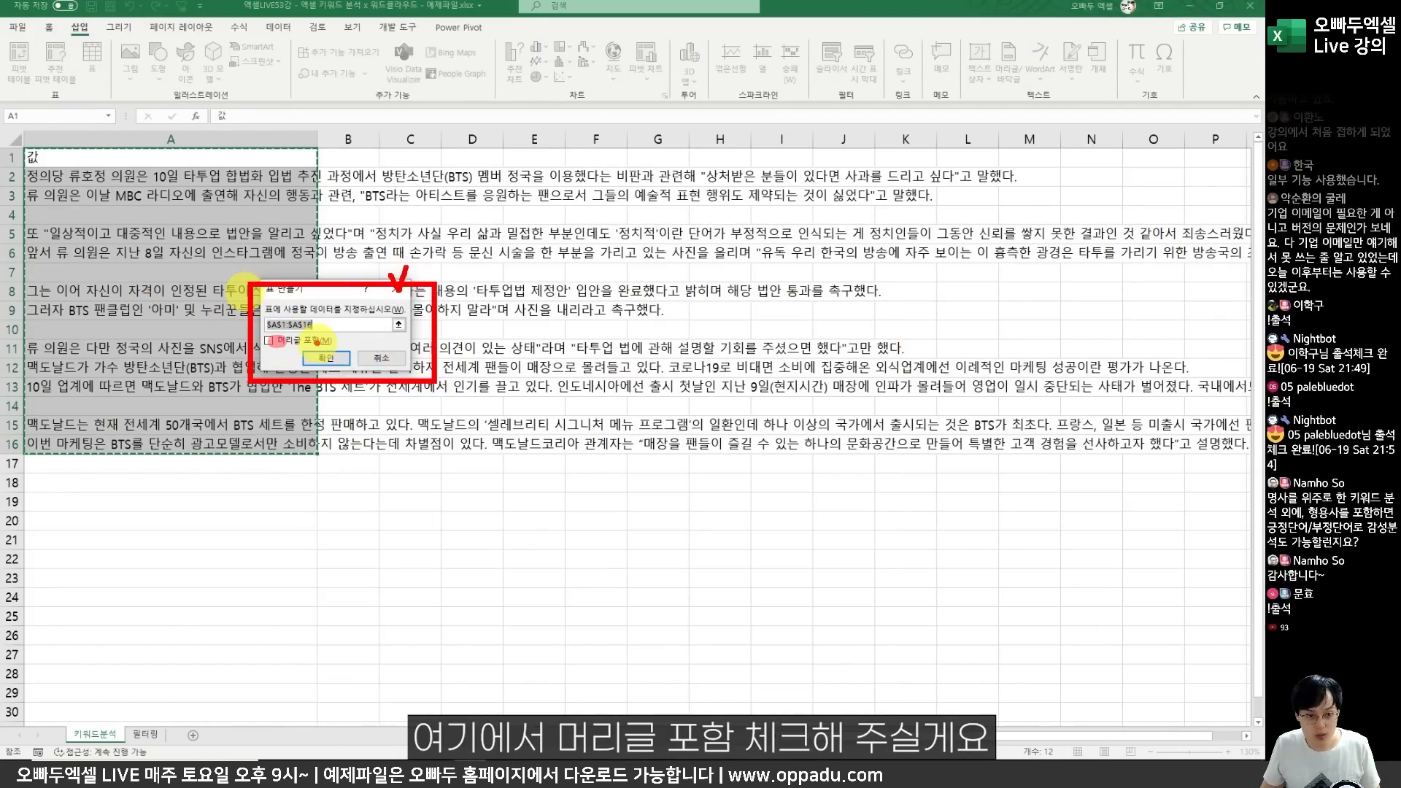
click(268, 340)
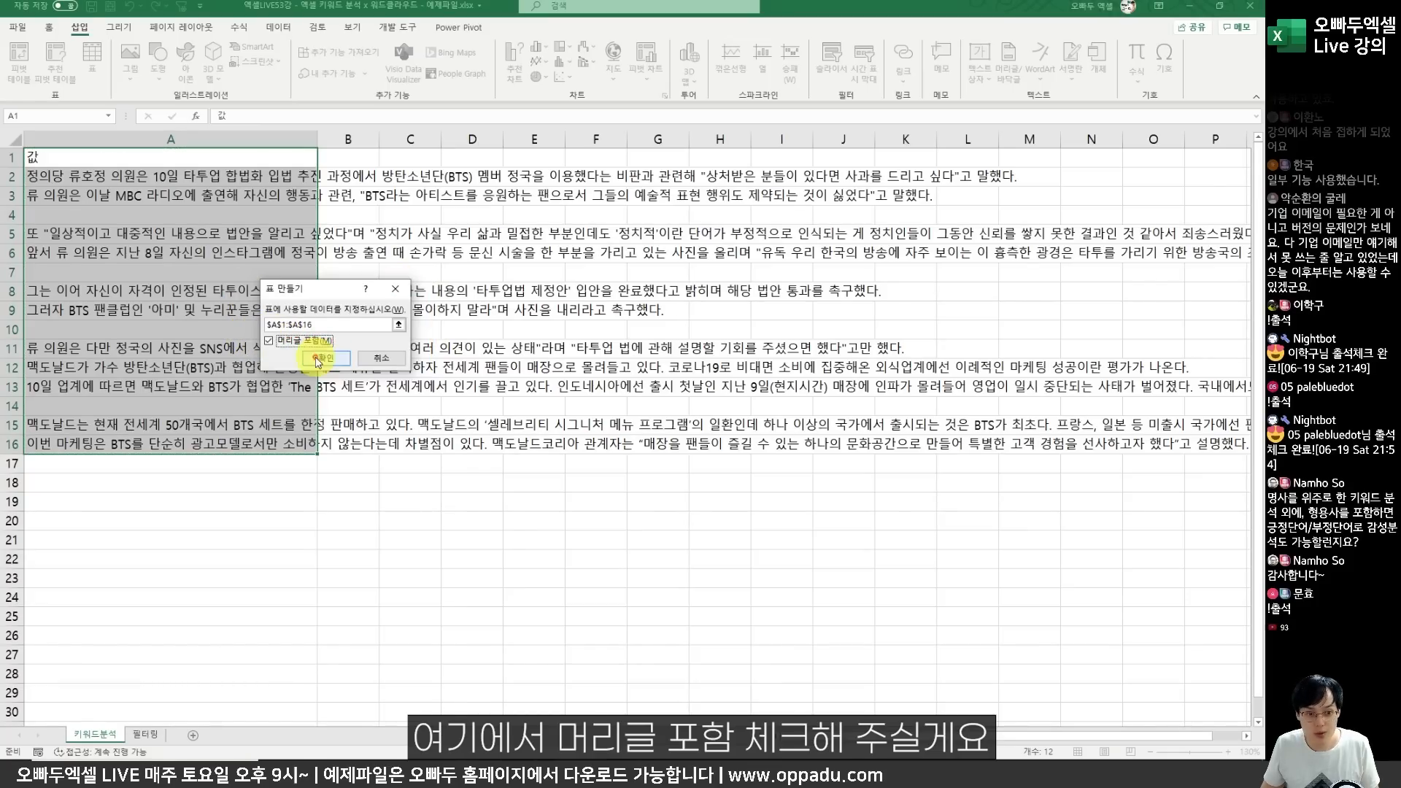
click(326, 357)
click(120, 214)
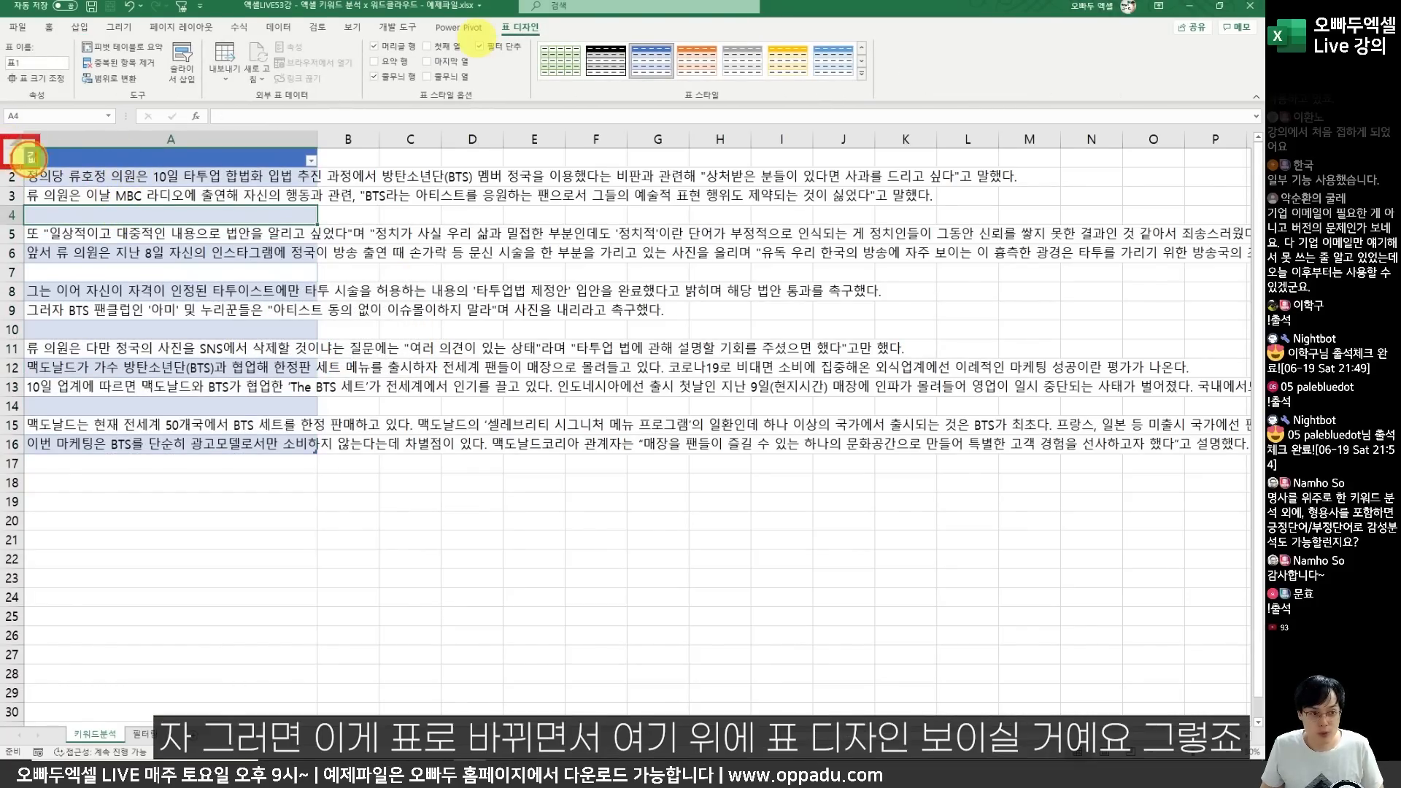
Name the new table of article sentences main.
drag(31, 156, 337, 482)
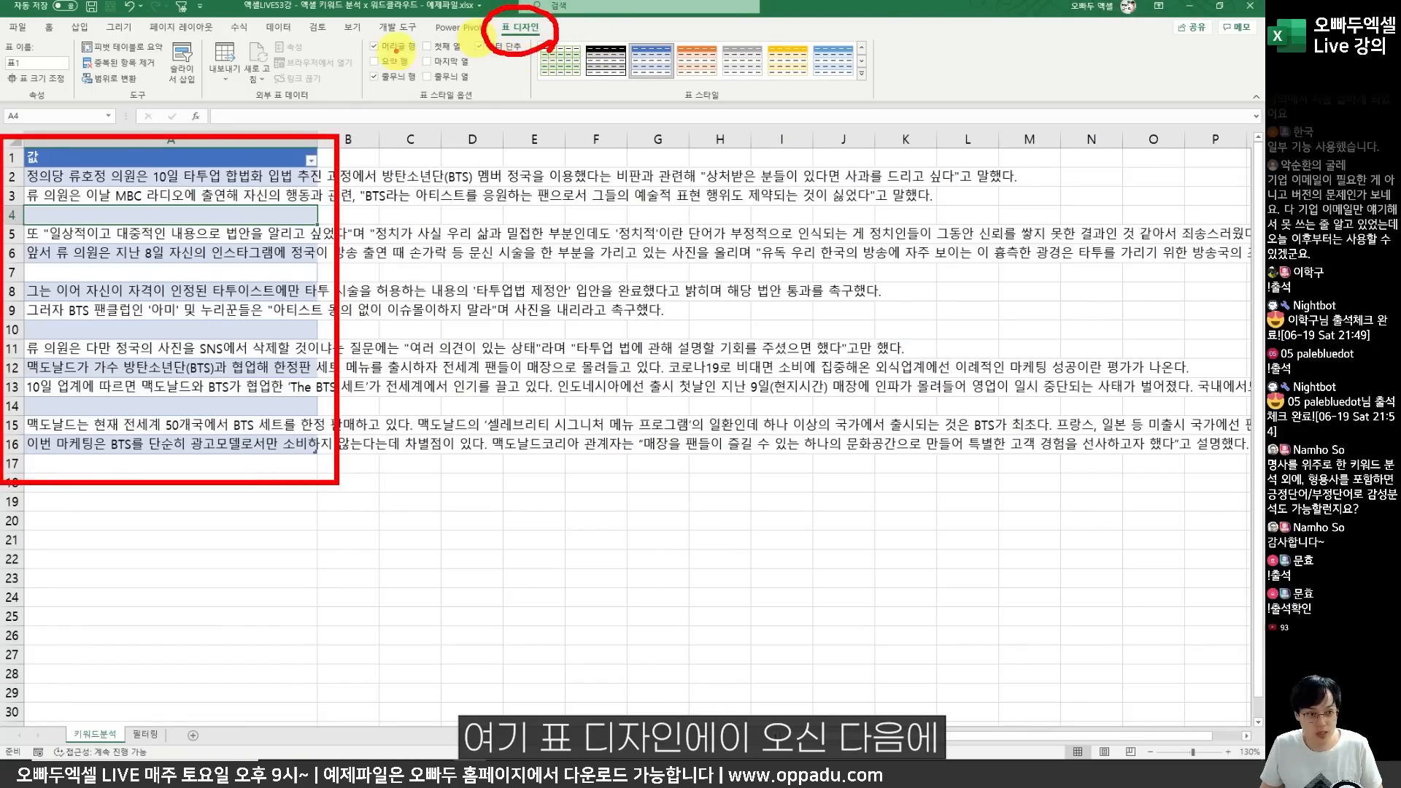
drag(81, 15, 2, 74)
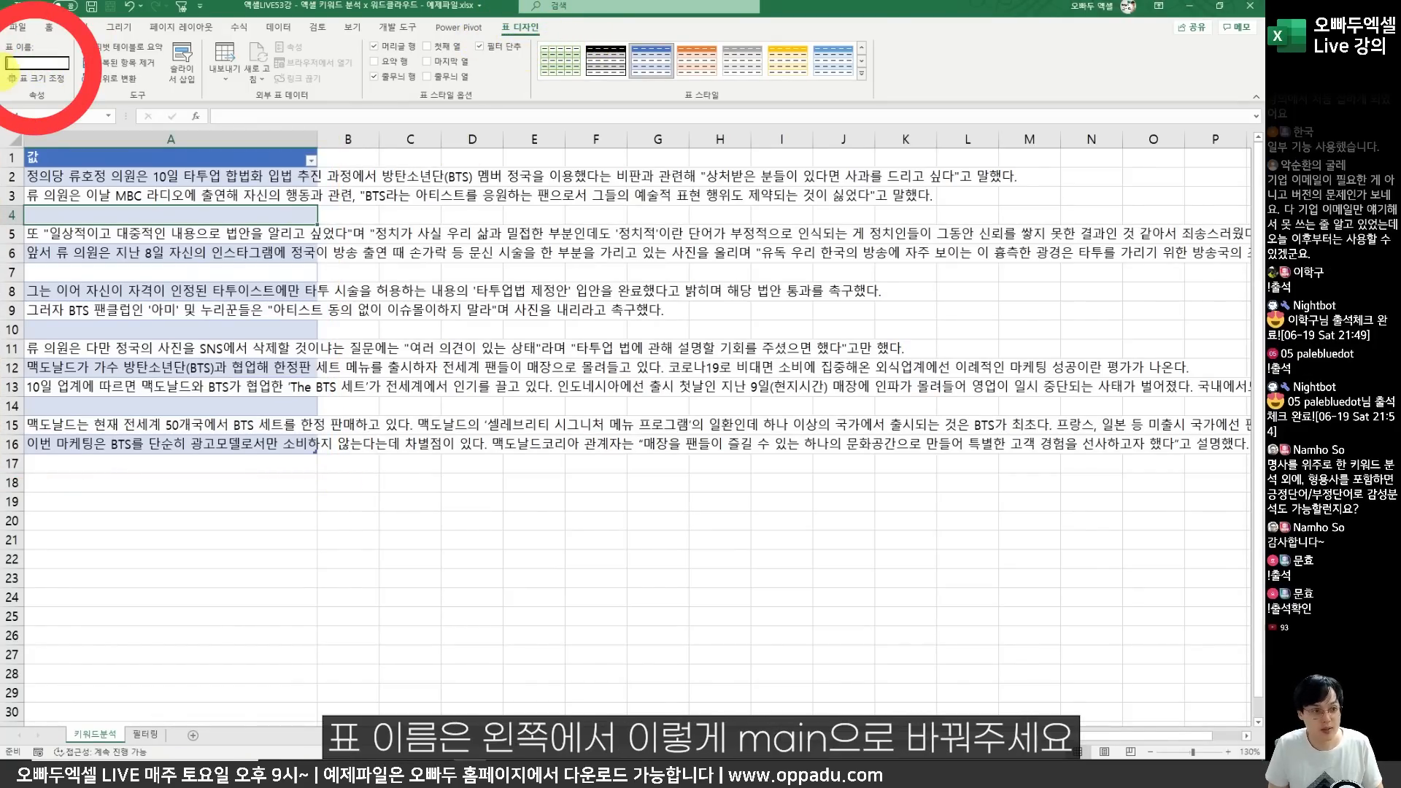
text(main)
key(Return)
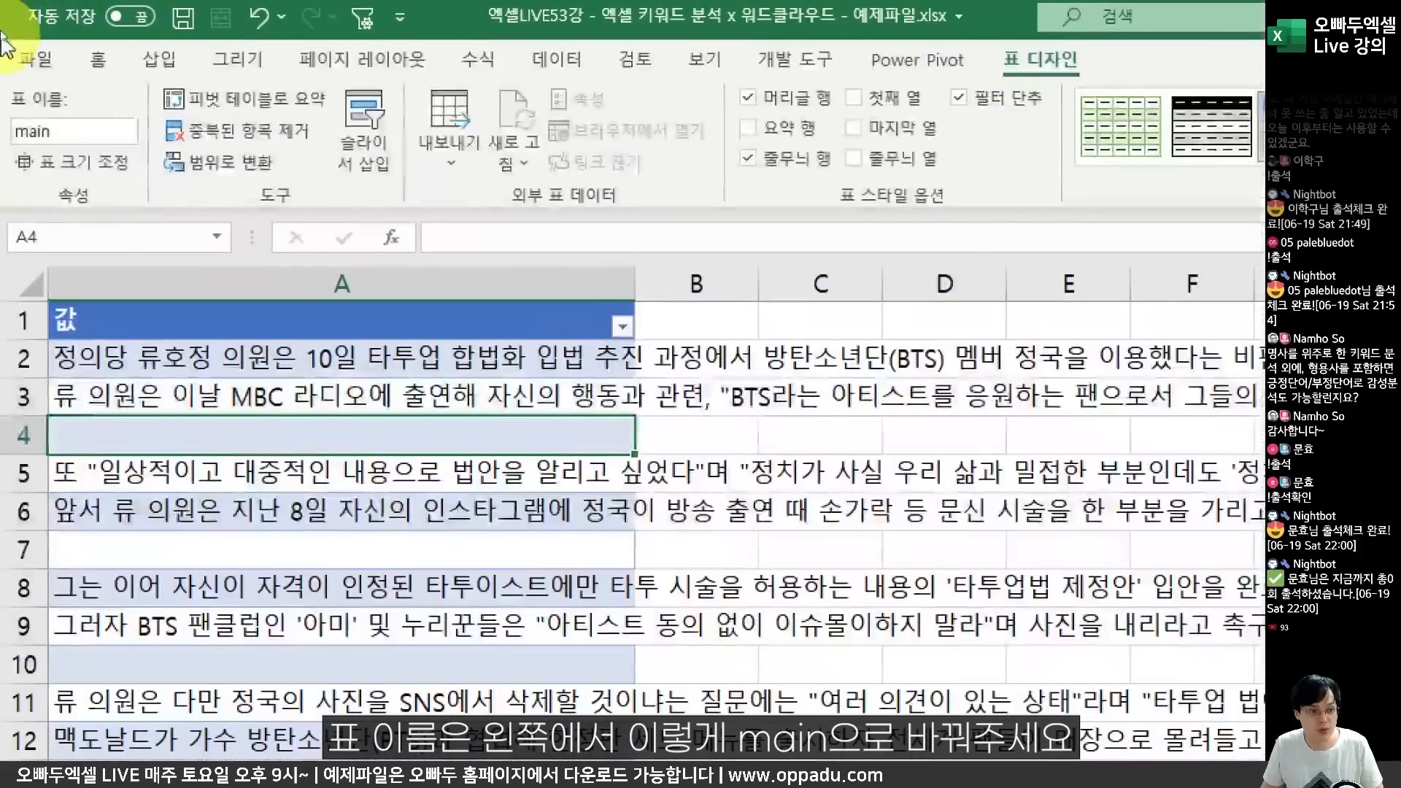
mouse_move(2, 38)
mouse_down()
mouse_move(55, 92)
mouse_move(74, 89)
mouse_up()
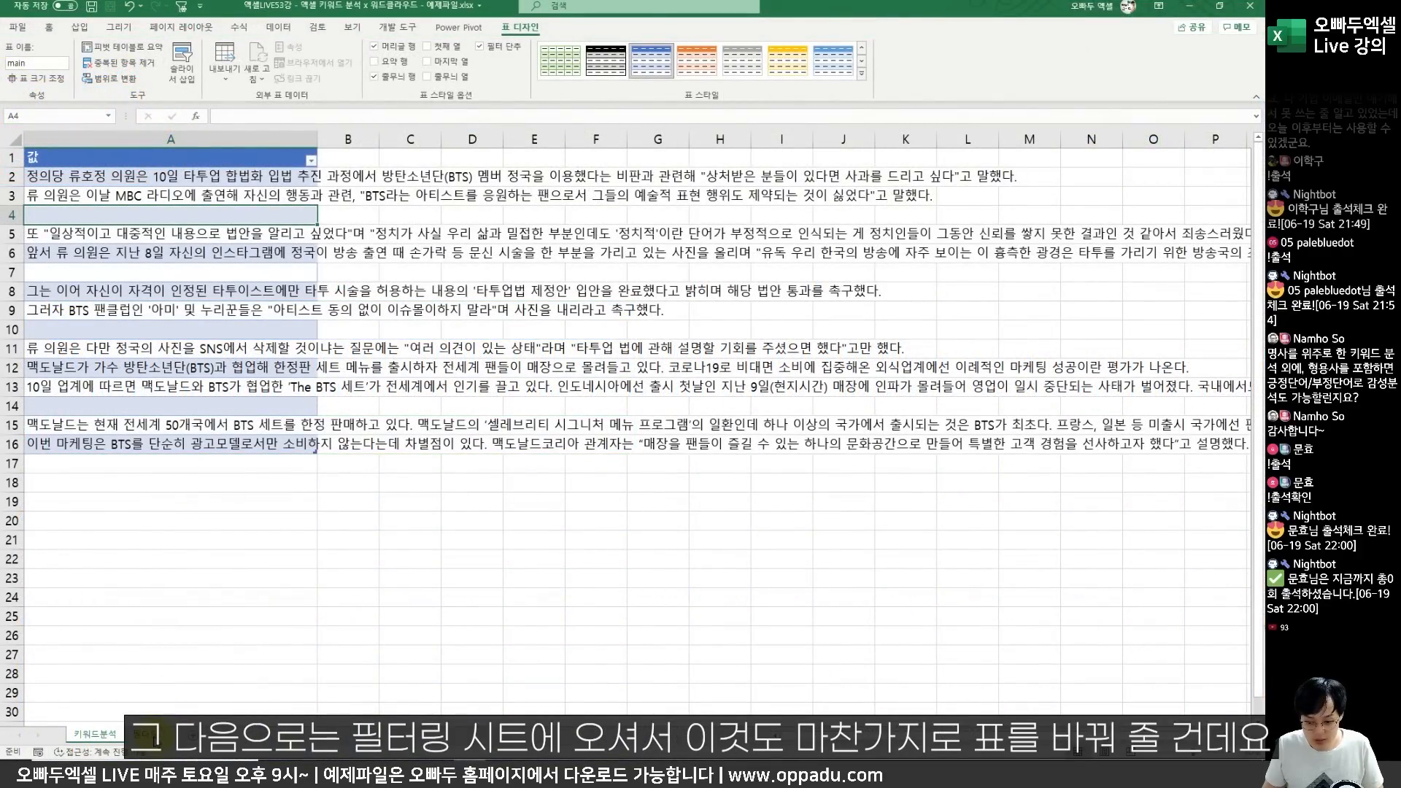
Select the 한글자 list in A1:A27 on the 필터링 sheet.
key(ctrl+Page_Down)
drag(63, 163, 59, 589)
click(65, 502)
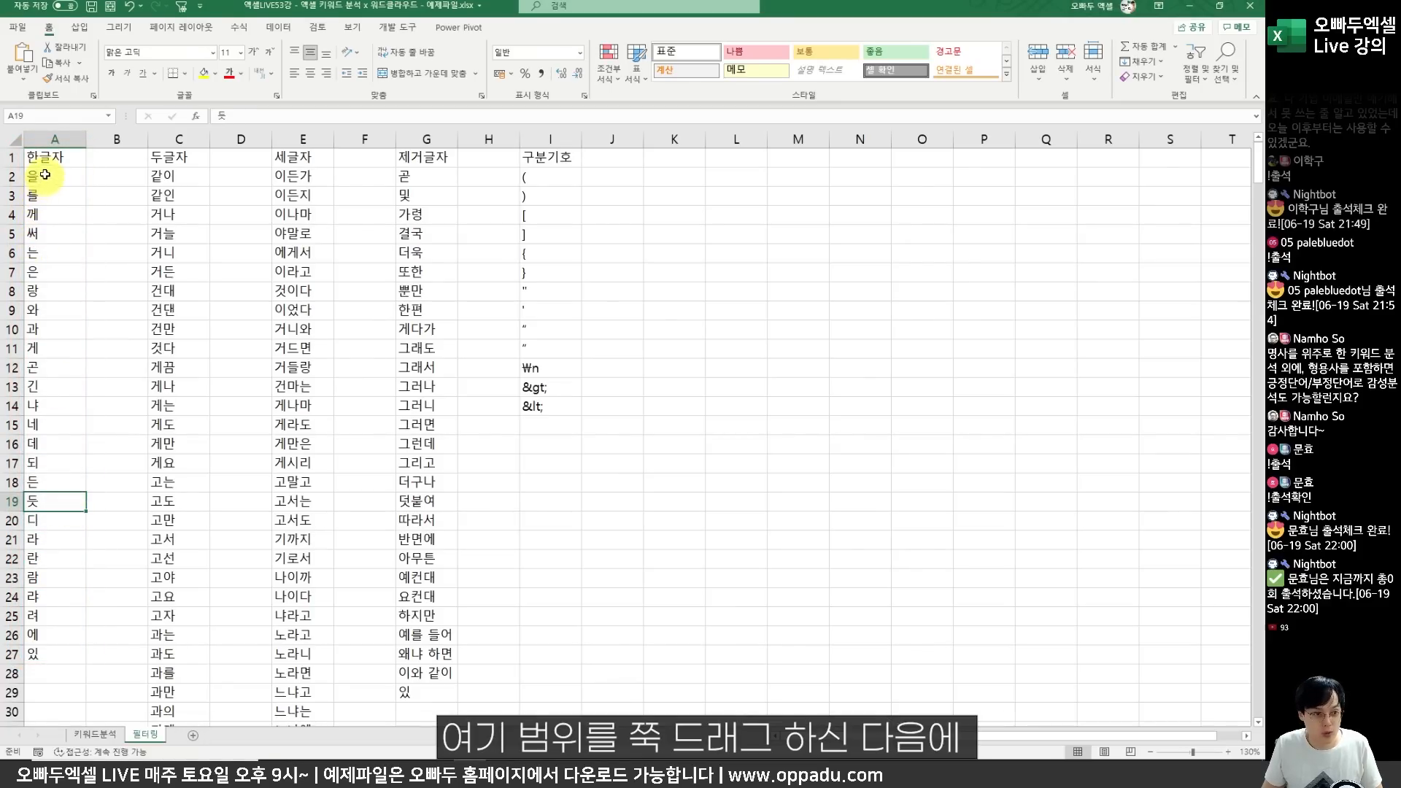
drag(45, 156, 57, 655)
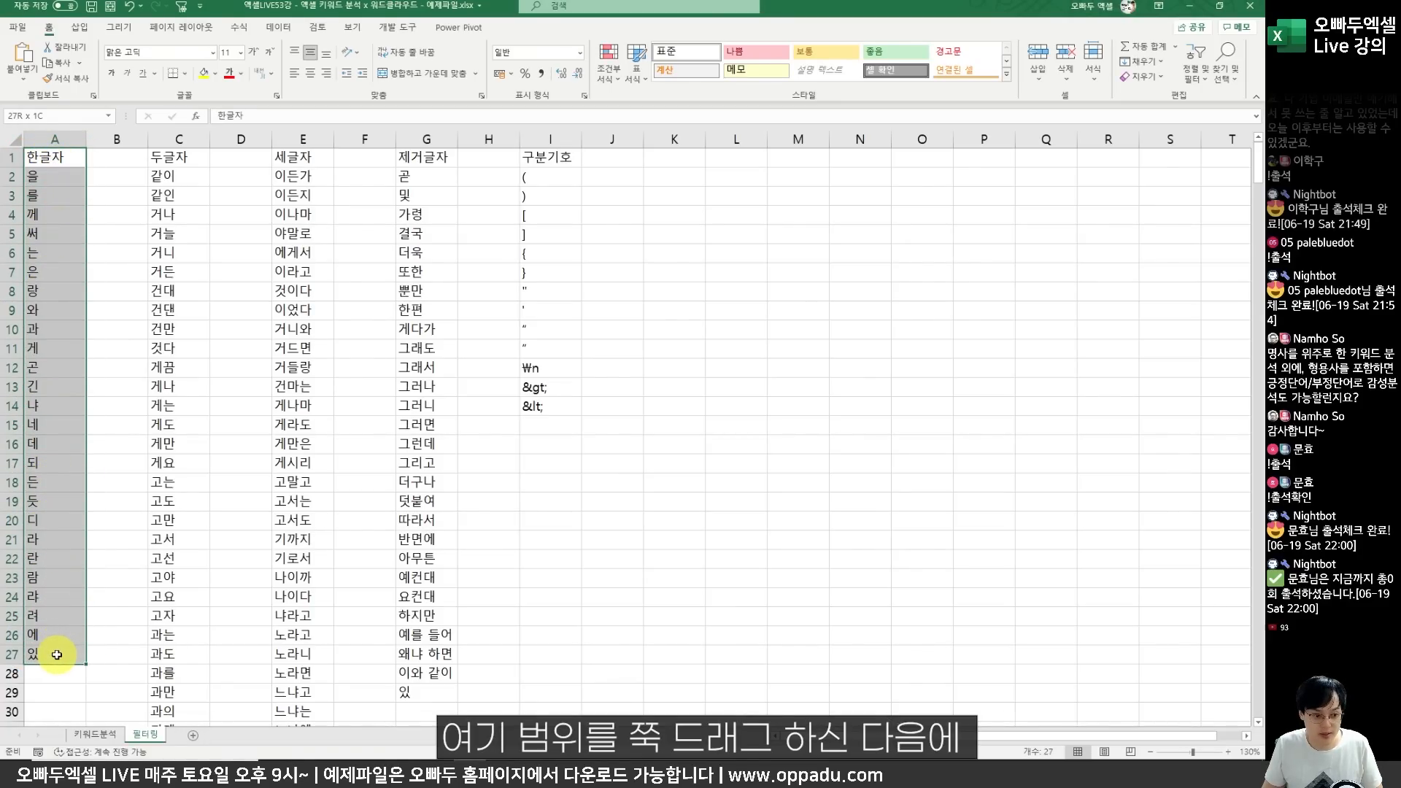
drag(370, 300, 314, 349)
mouse_move(318, 320)
mouse_down()
mouse_move(367, 294)
mouse_move(338, 358)
mouse_up()
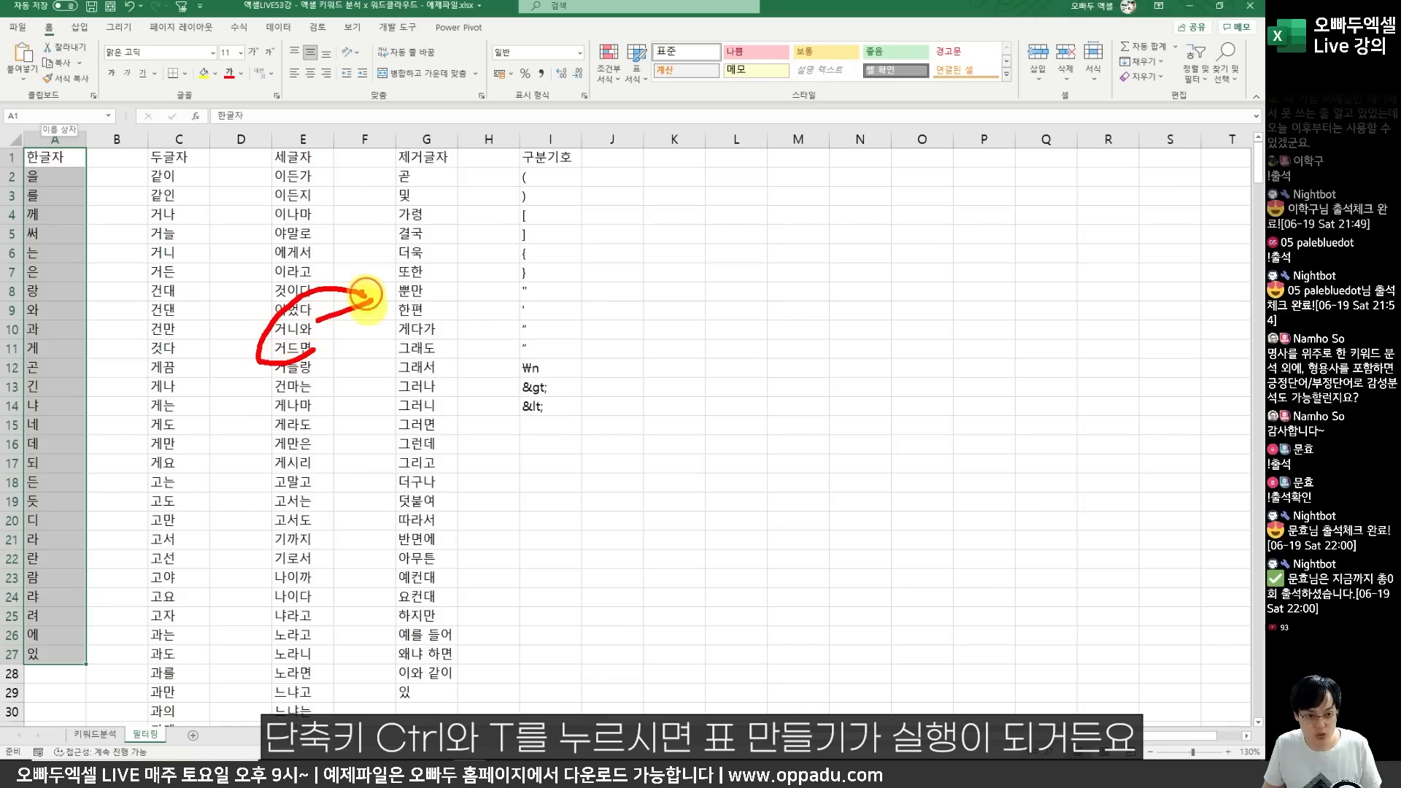
mouse_move(346, 306)
mouse_down()
mouse_move(364, 340)
mouse_move(394, 315)
mouse_up()
mouse_move(406, 300)
mouse_down()
mouse_move(436, 290)
mouse_move(436, 356)
mouse_up()
drag(495, 300, 543, 293)
drag(523, 294, 534, 333)
drag(552, 270, 581, 263)
mouse_move(571, 284)
mouse_down()
mouse_move(575, 343)
mouse_move(568, 324)
mouse_up()
key(Escape)
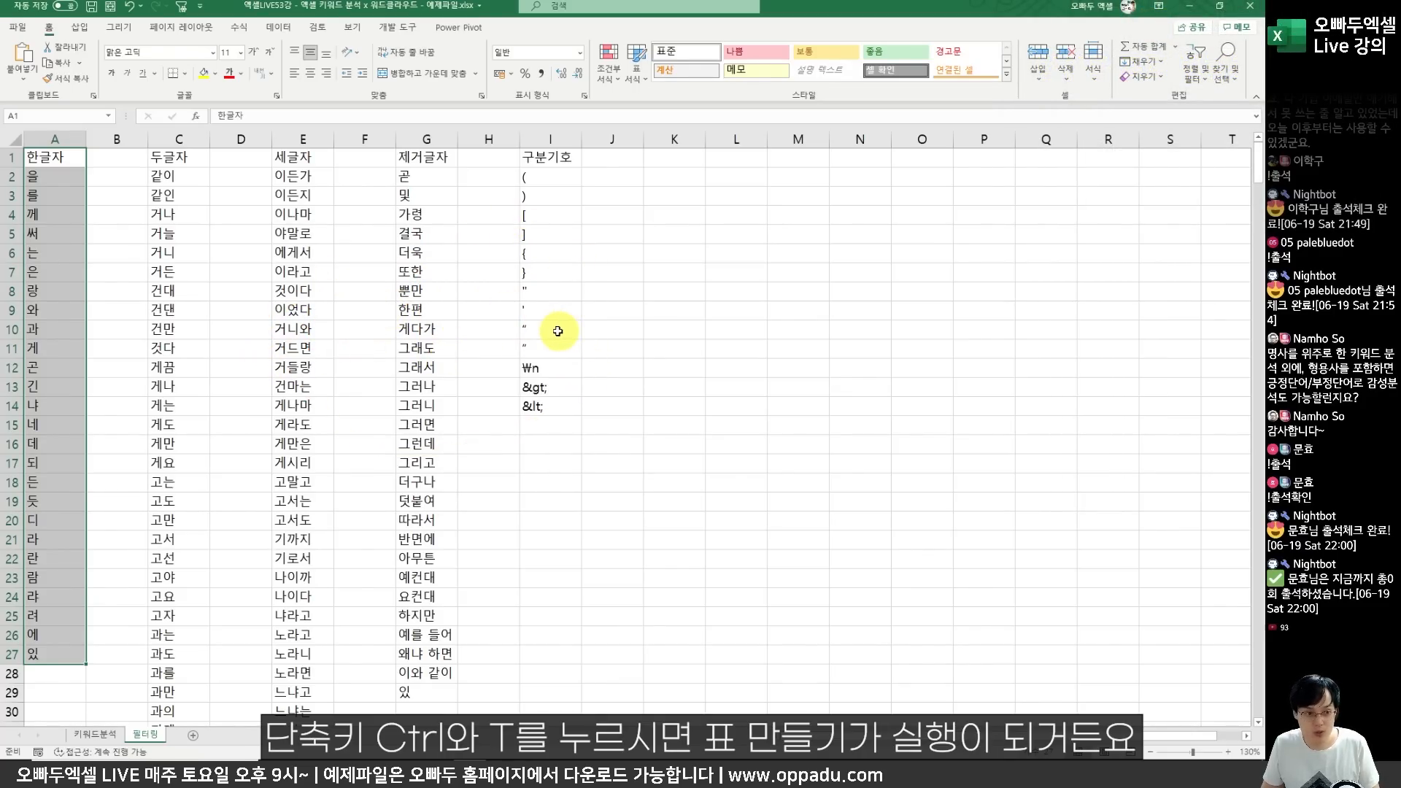
Convert the selected 한글자 range A1:A27 into a table that includes a header row.
key(ctrl+t)
click(273, 342)
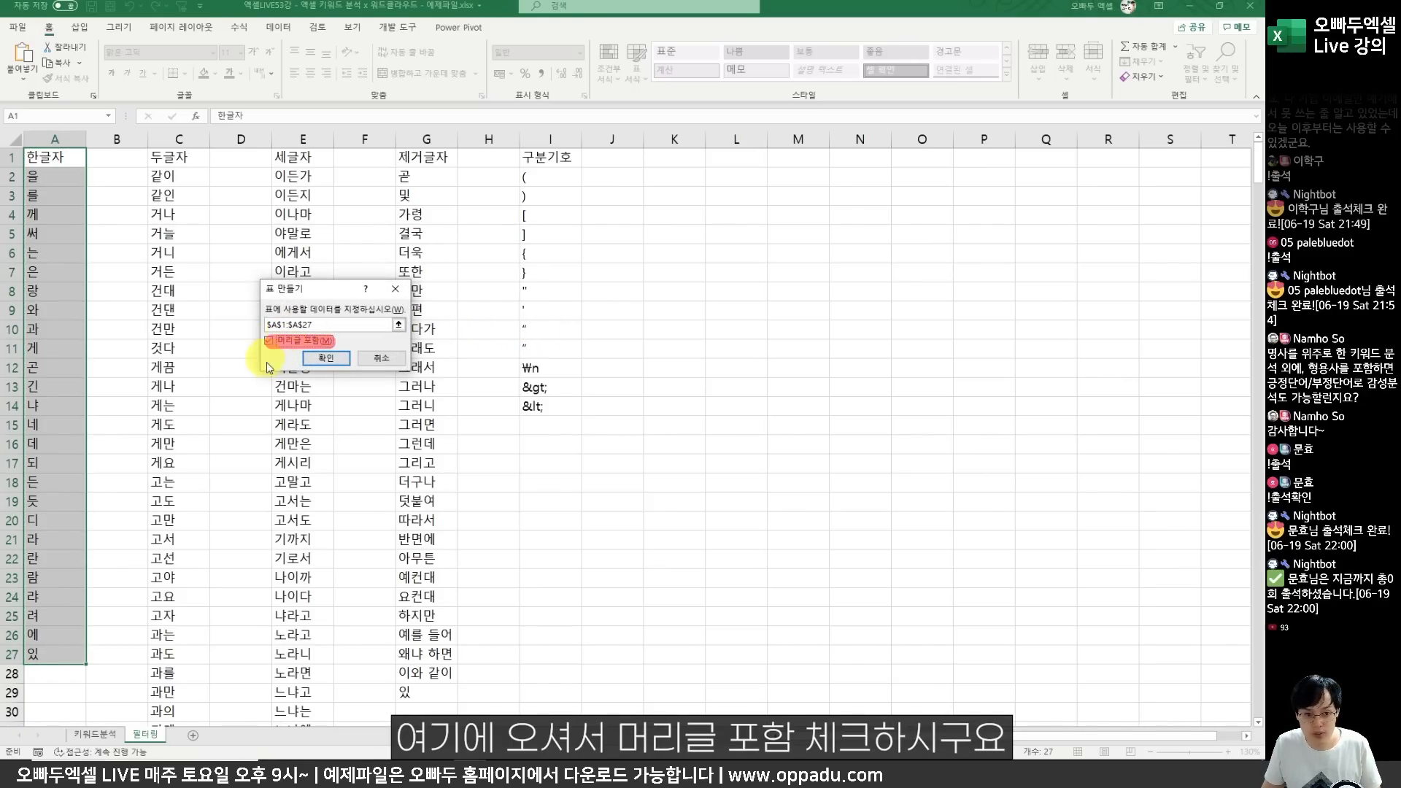
click(322, 358)
drag(21, 136, 89, 645)
key(Escape)
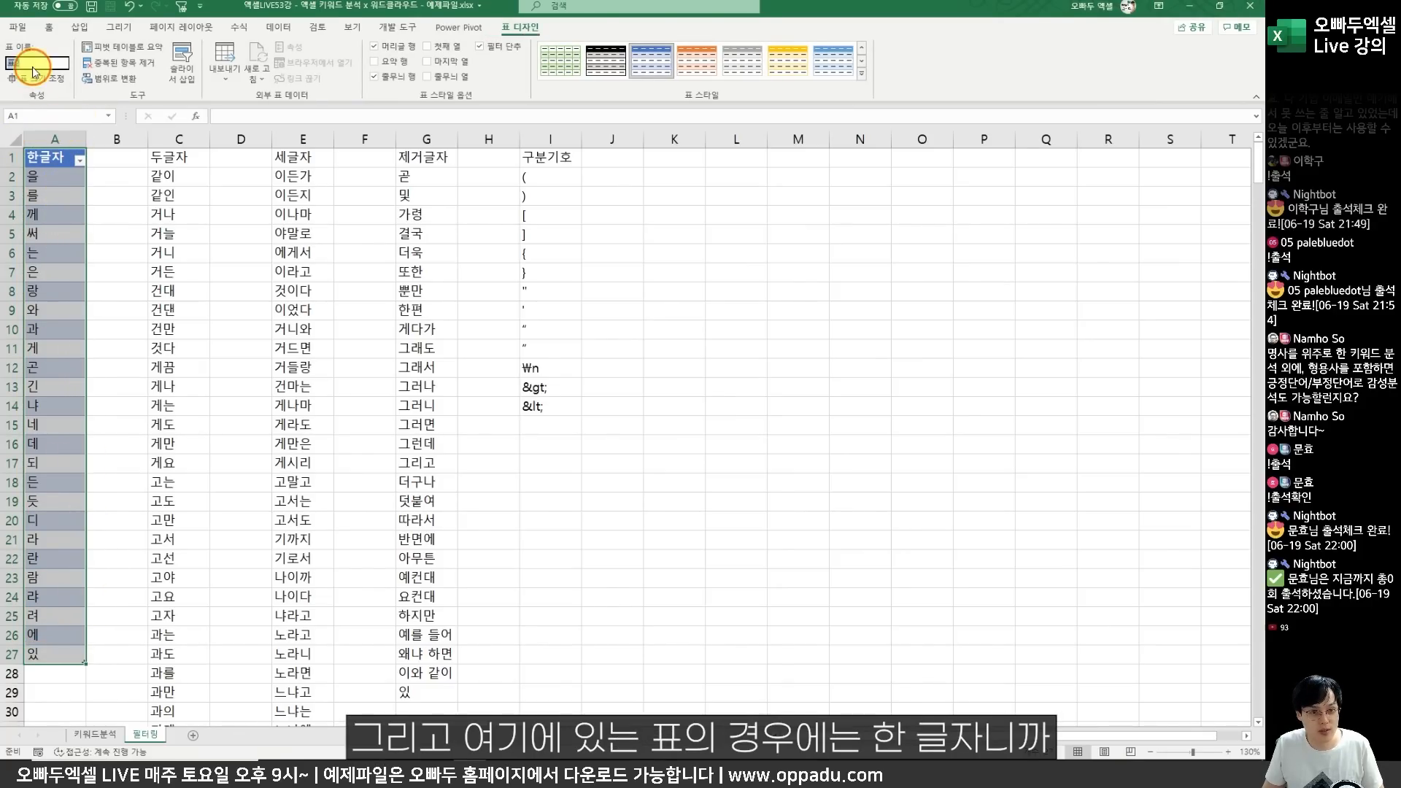
Name the 한글자 table trimvalue1.
mouse_move(28, 138)
mouse_down()
mouse_move(90, 263)
mouse_move(89, 136)
mouse_up()
key(Escape)
click(22, 63)
text(trimvalue)
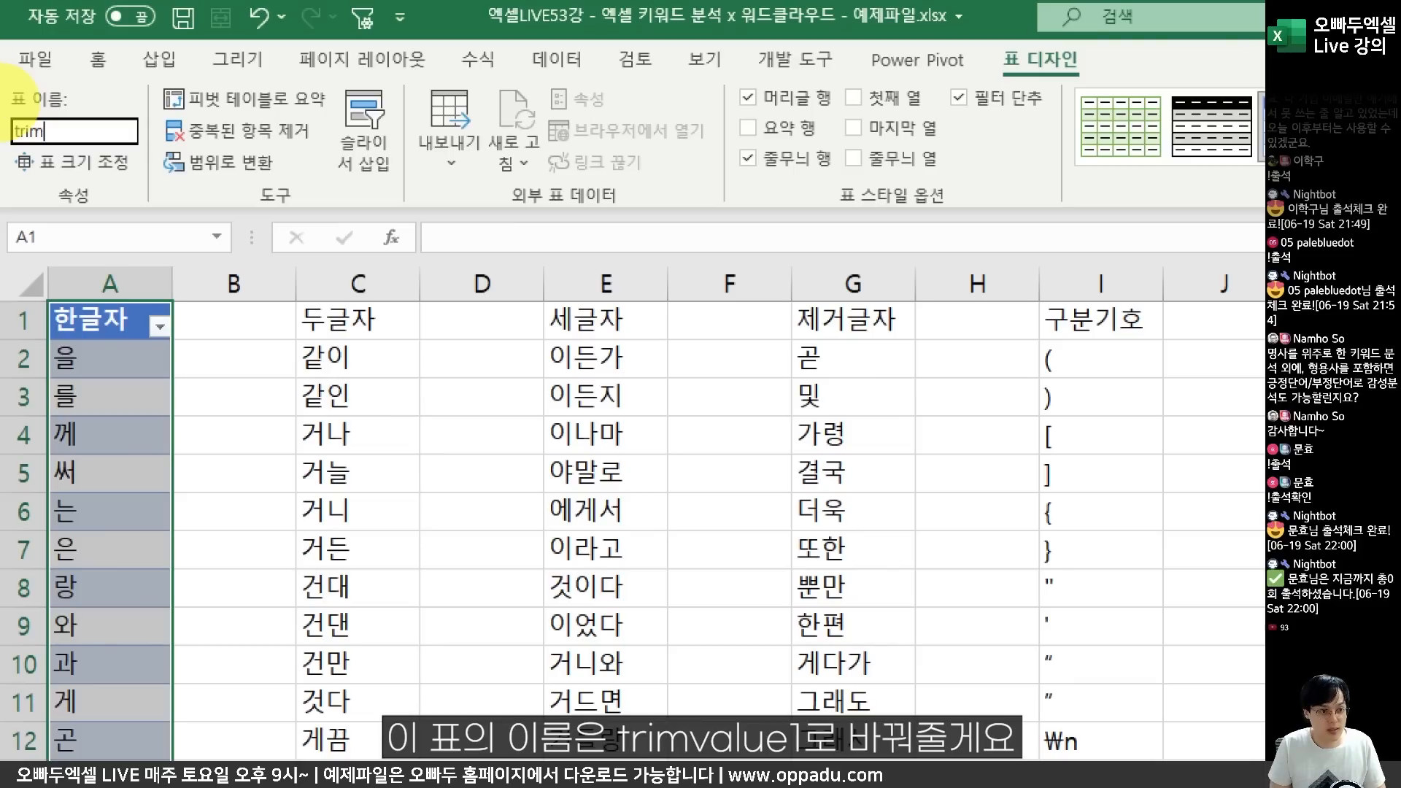
key(Return)
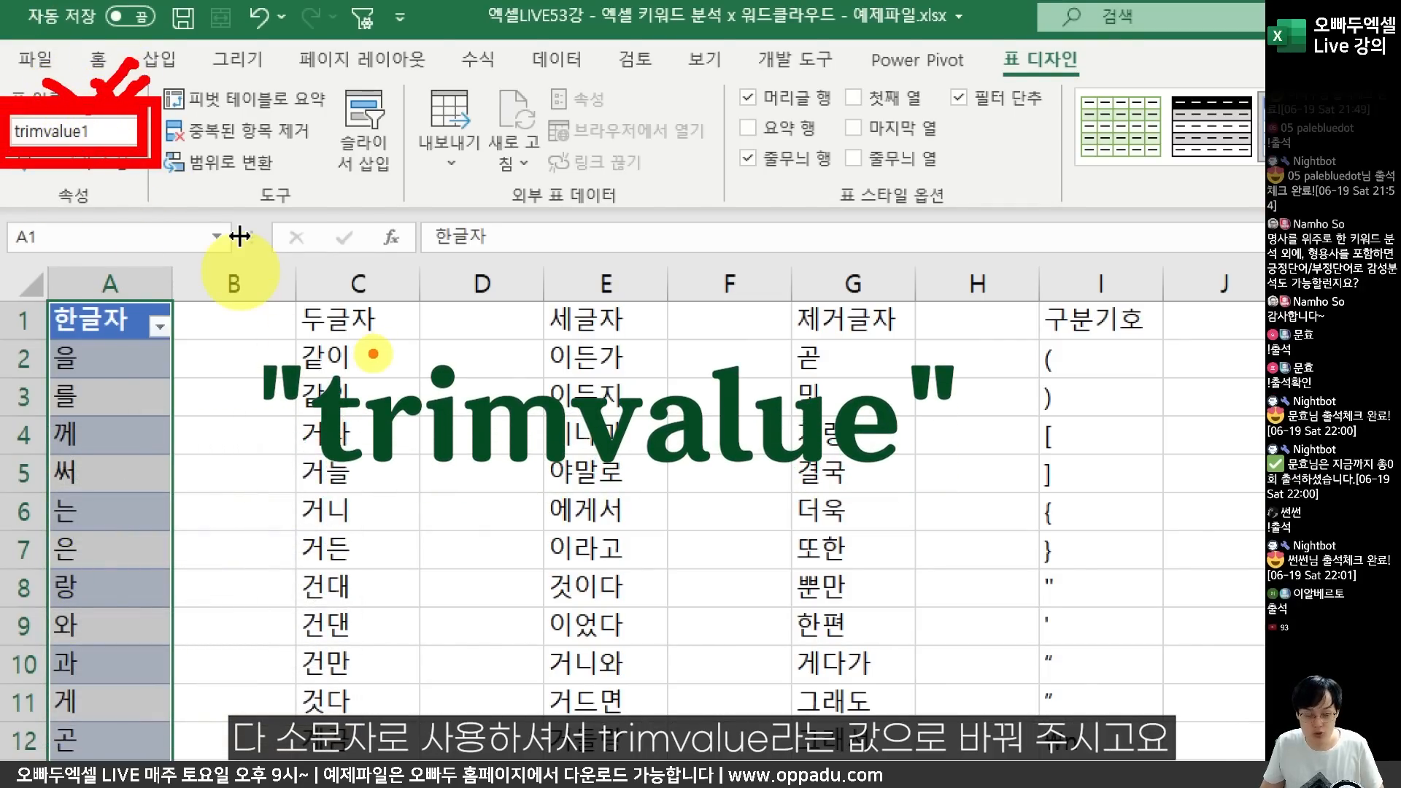
Convert the 두글자 list in C1:C286 into a table that includes a header row.
click(332, 354)
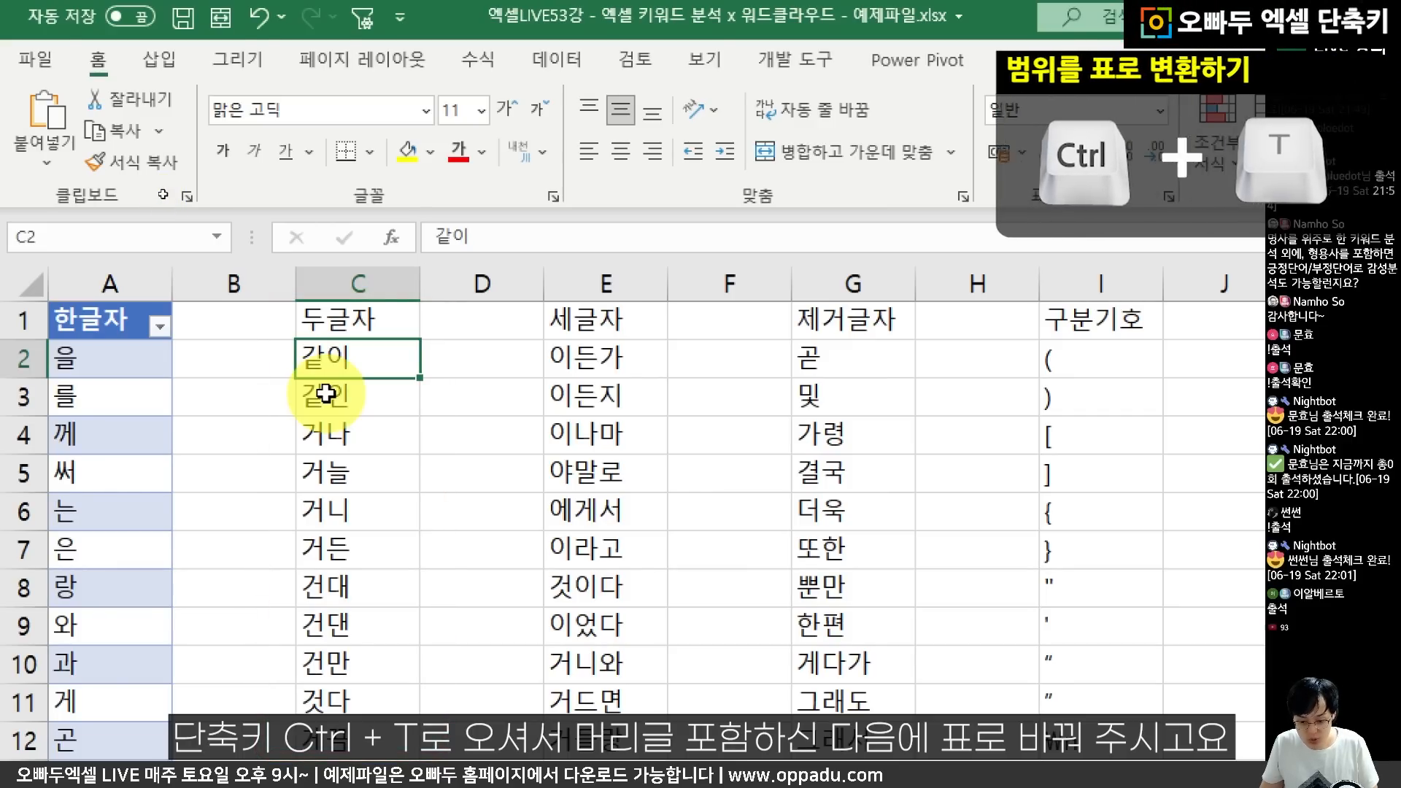
key(ctrl+t)
drag(782, 576, 557, 282)
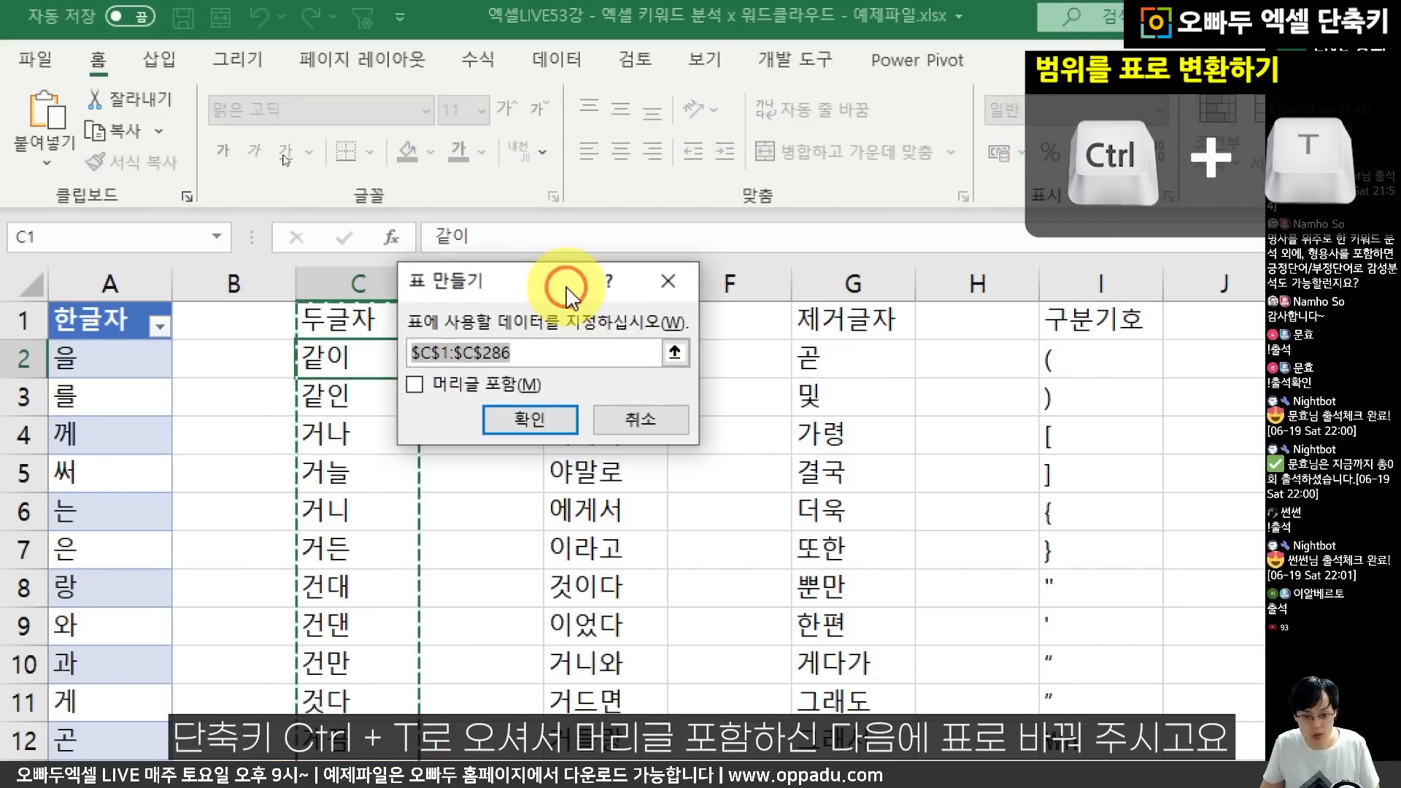
click(412, 384)
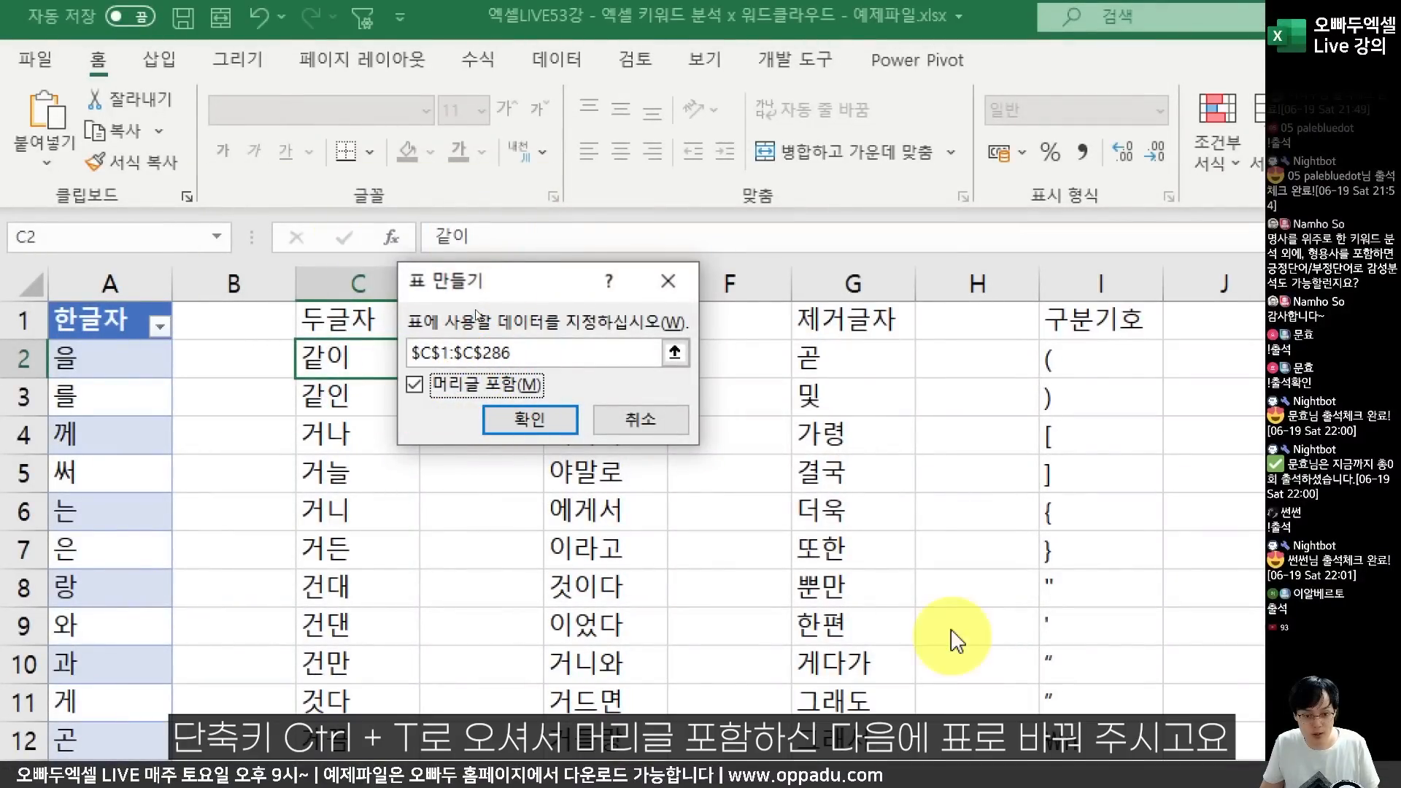
key(Return)
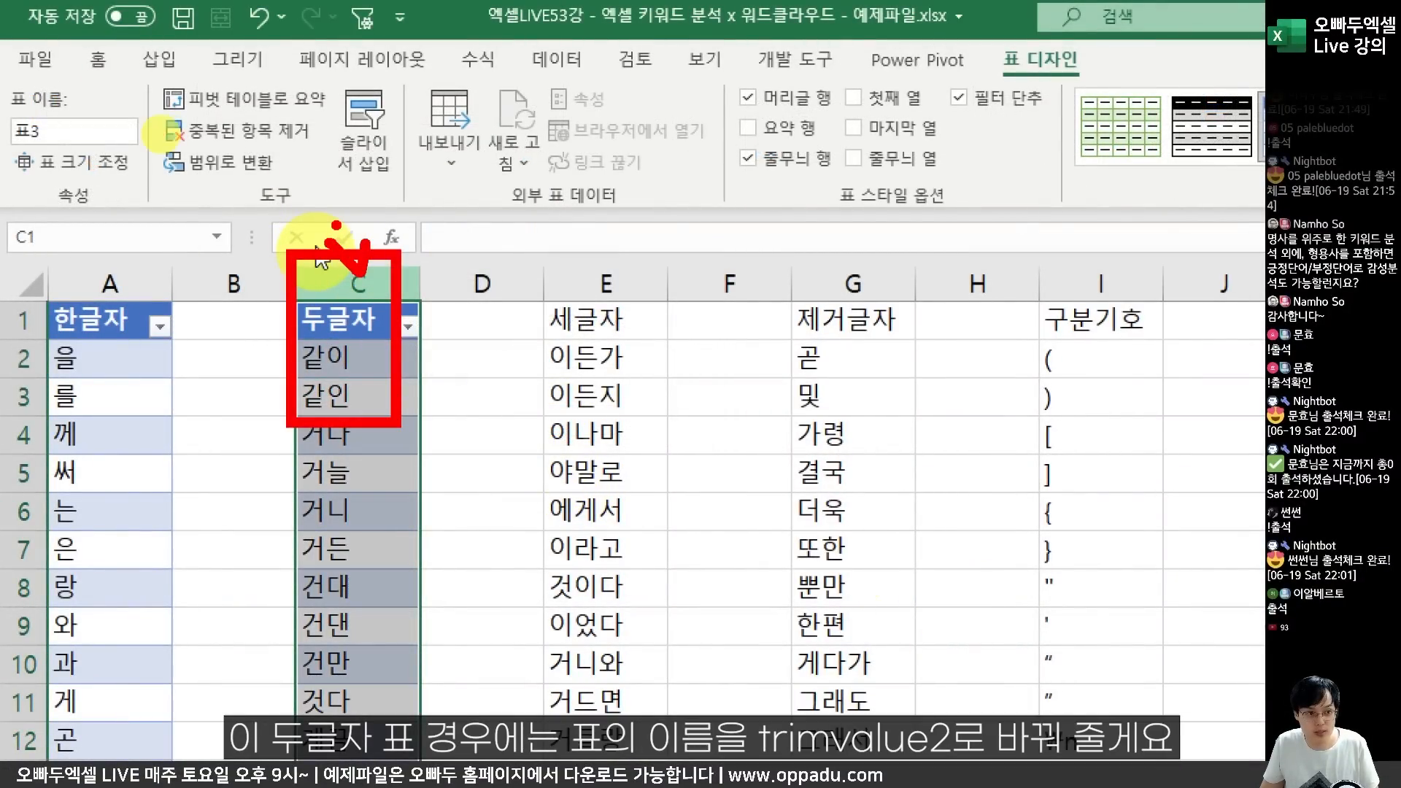
Name the 두글자 table trimvalue2.
click(100, 128)
text(trimvalue2)
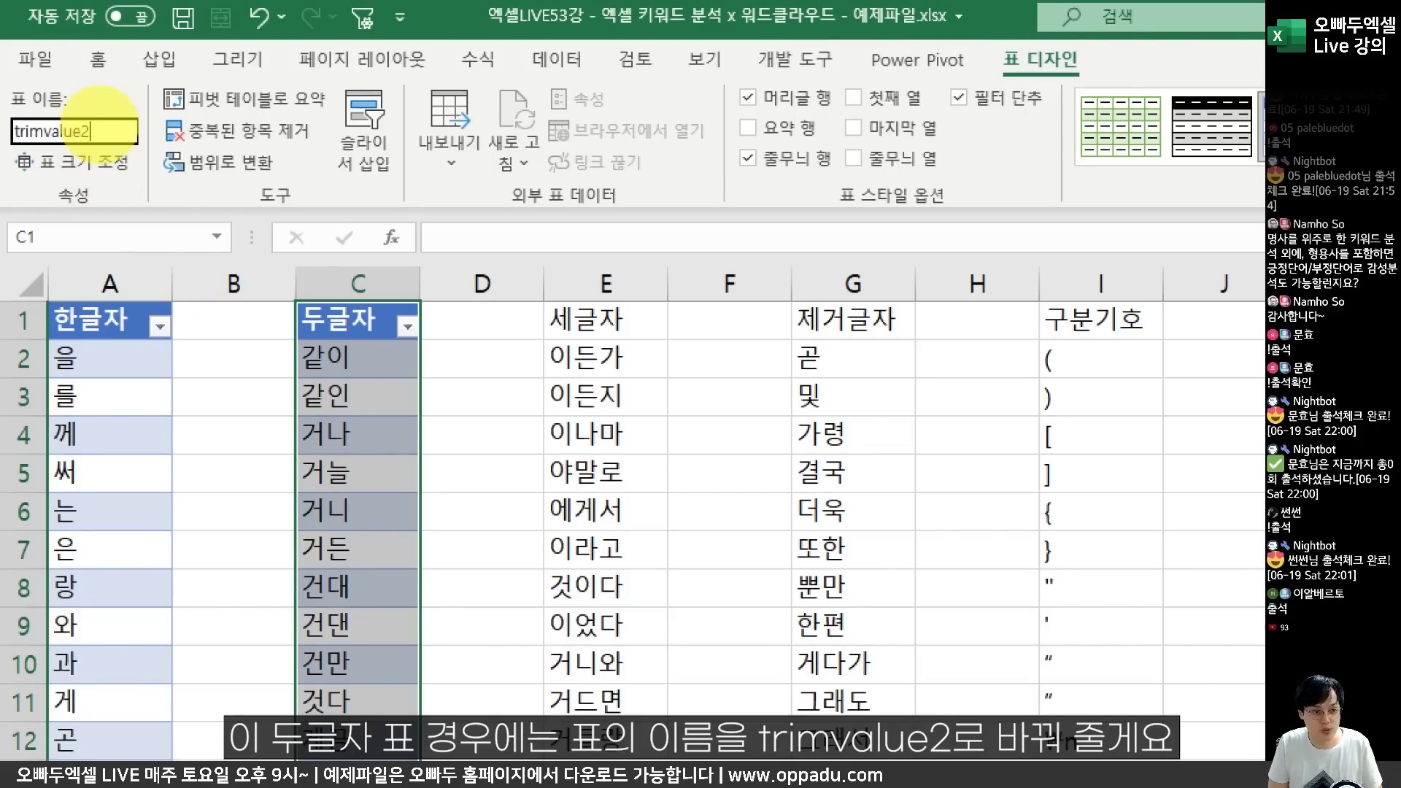
key(Return)
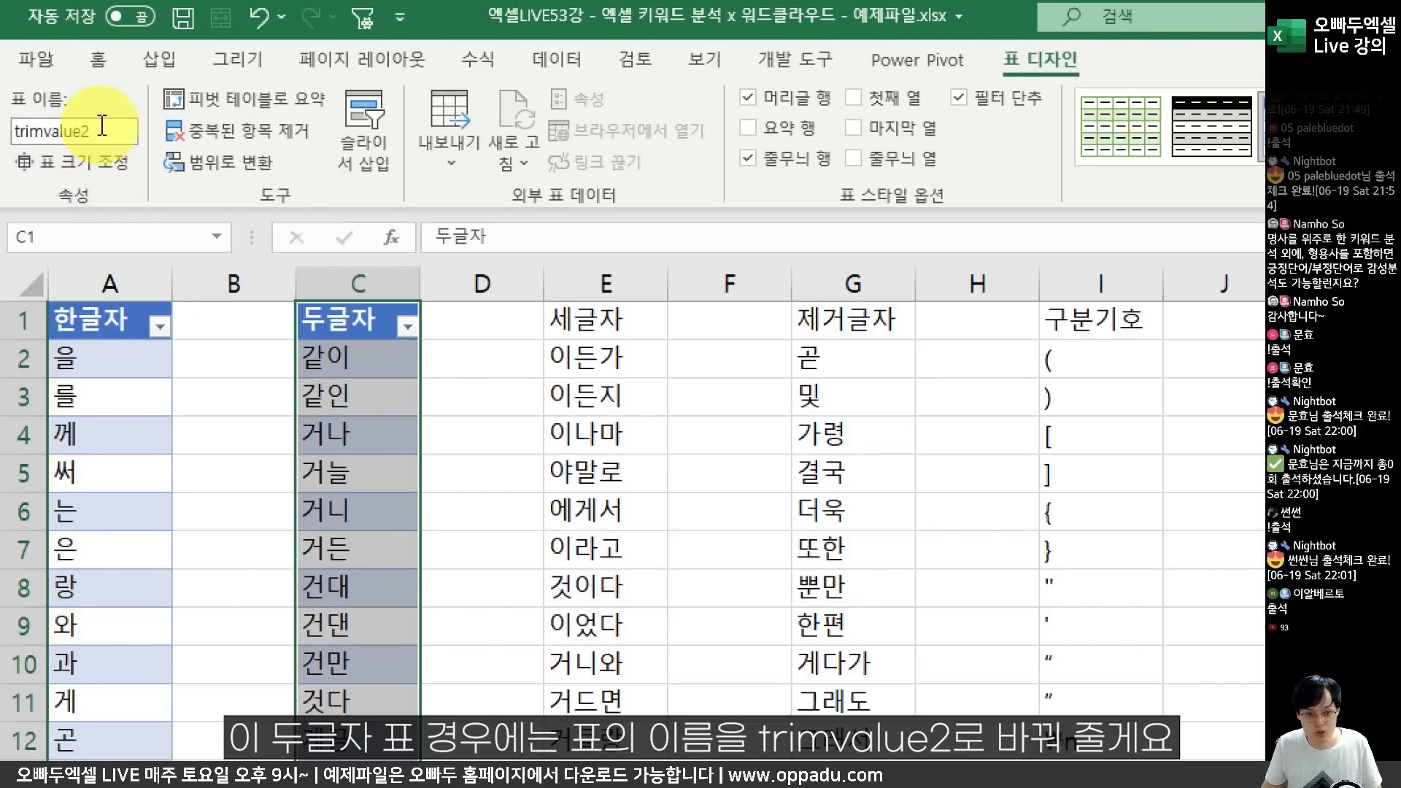
Convert the 세글자 list in E1:E412 into a table that includes a header row.
click(612, 397)
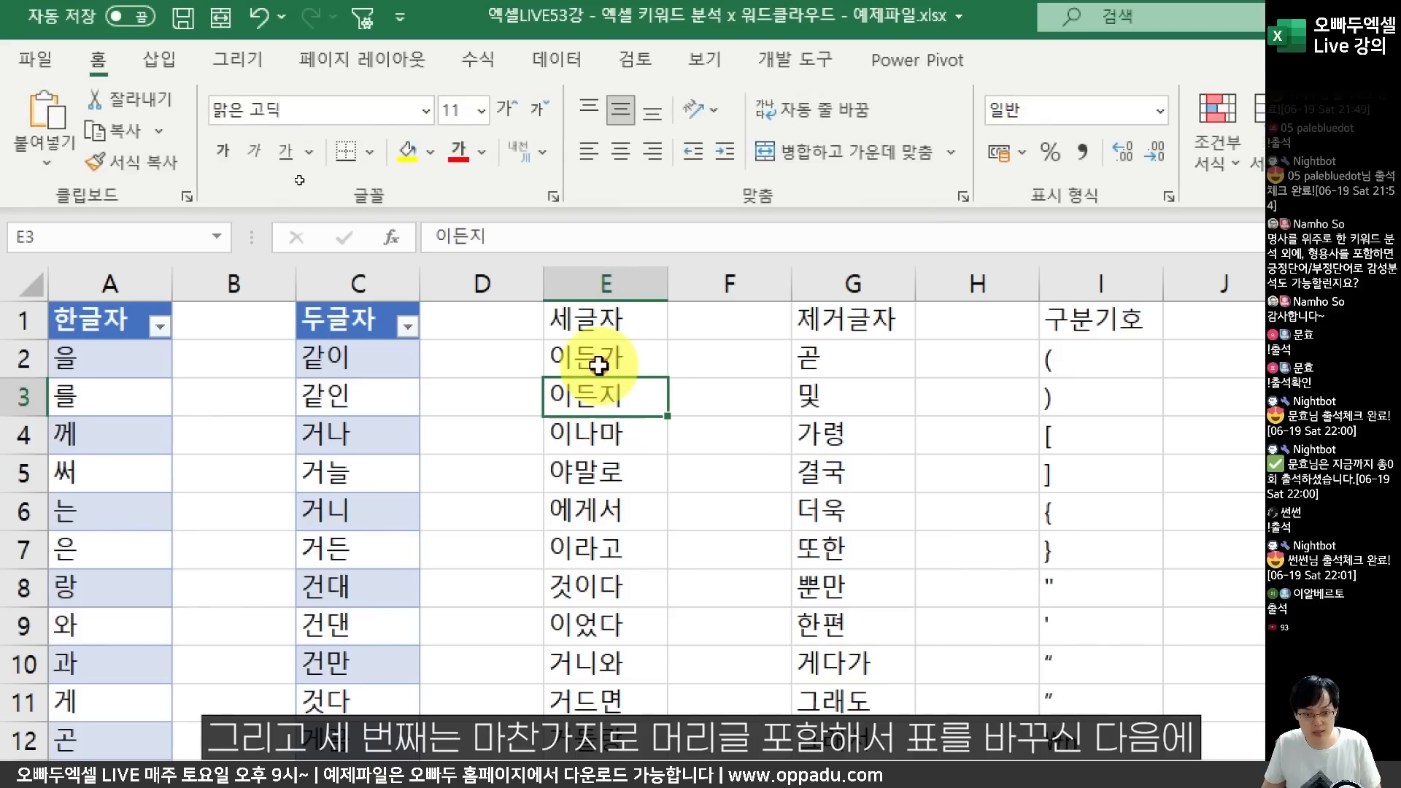
key(ctrl+t)
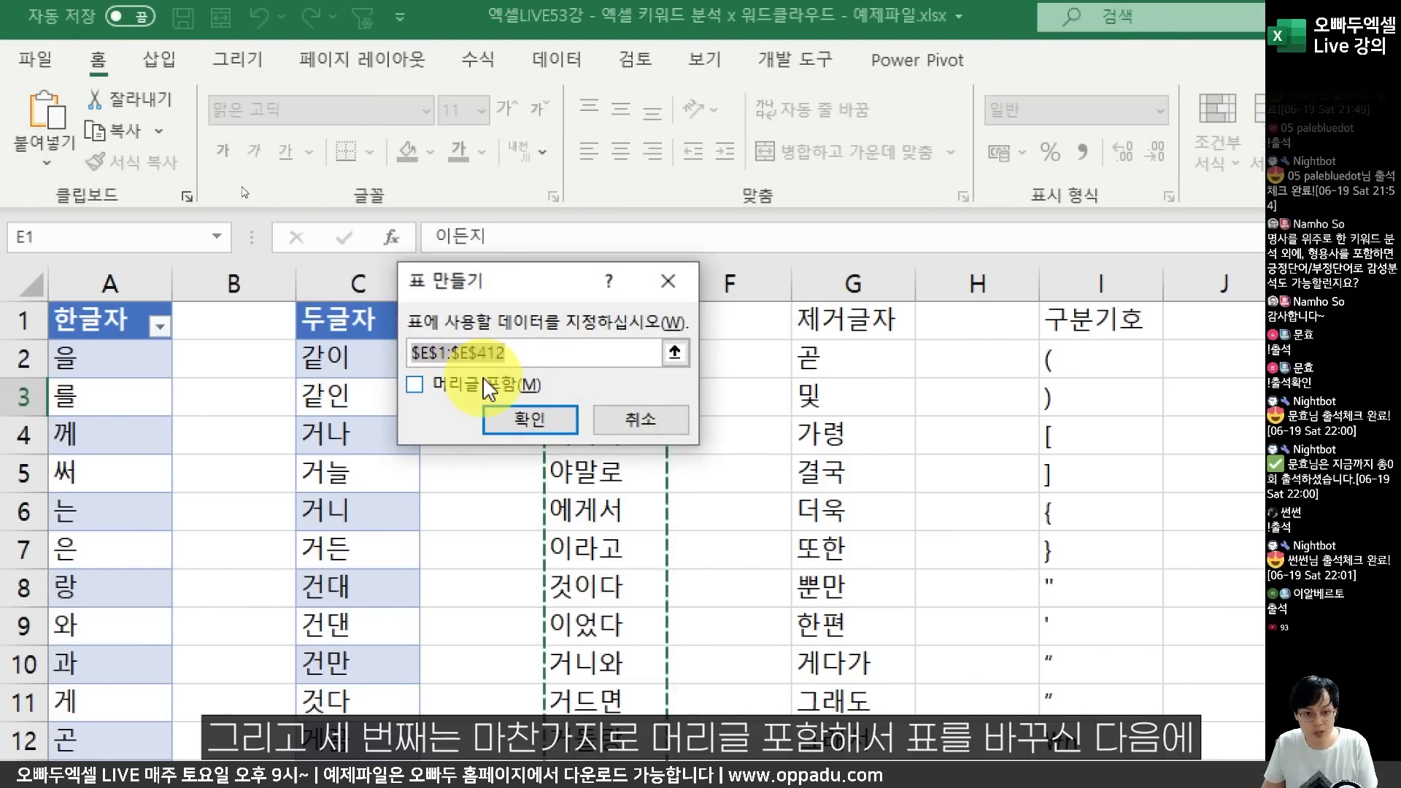
click(485, 386)
click(516, 418)
Name the 세글자 table trimvalue3.
key(alt+j)
key(t)
key(a)
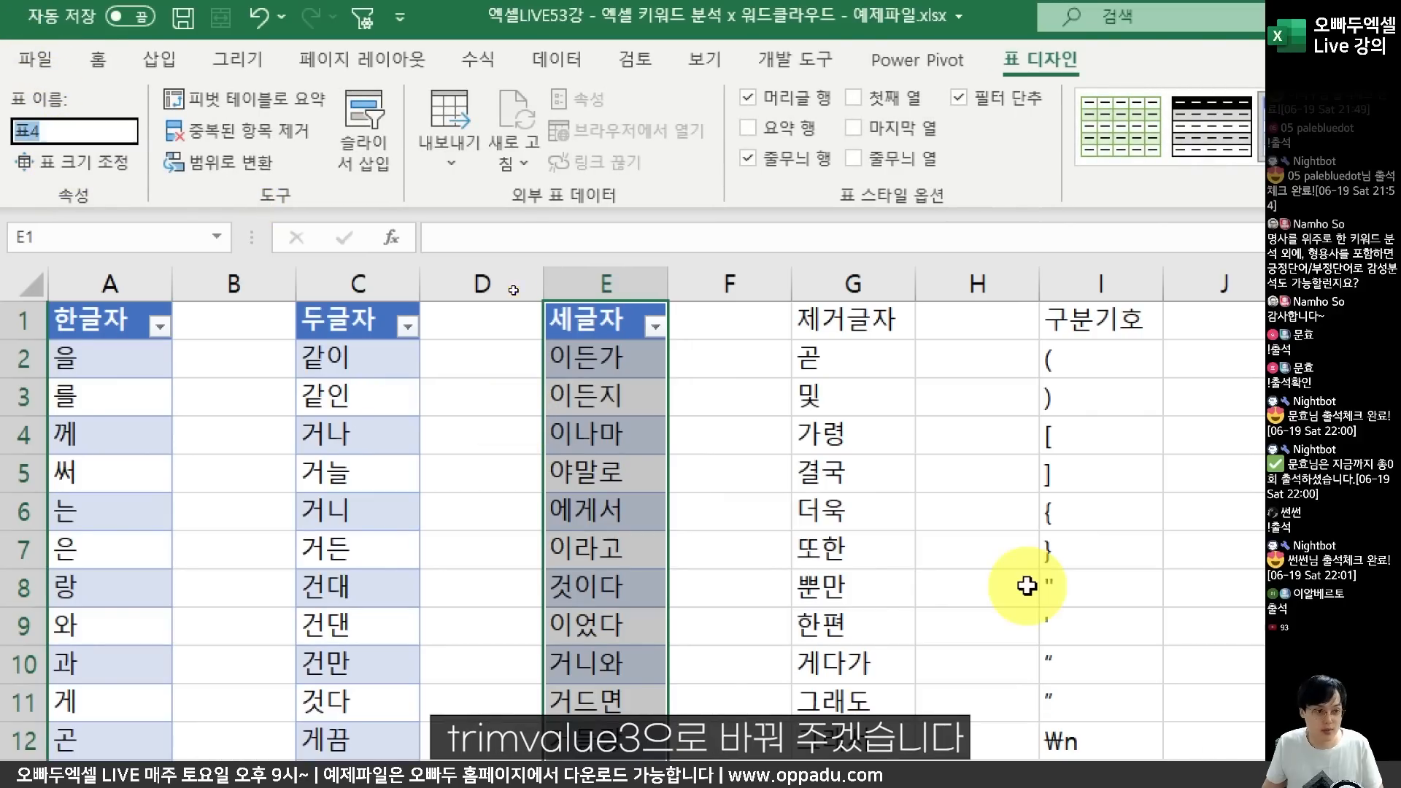
text(trimvalue3)
key(Return)
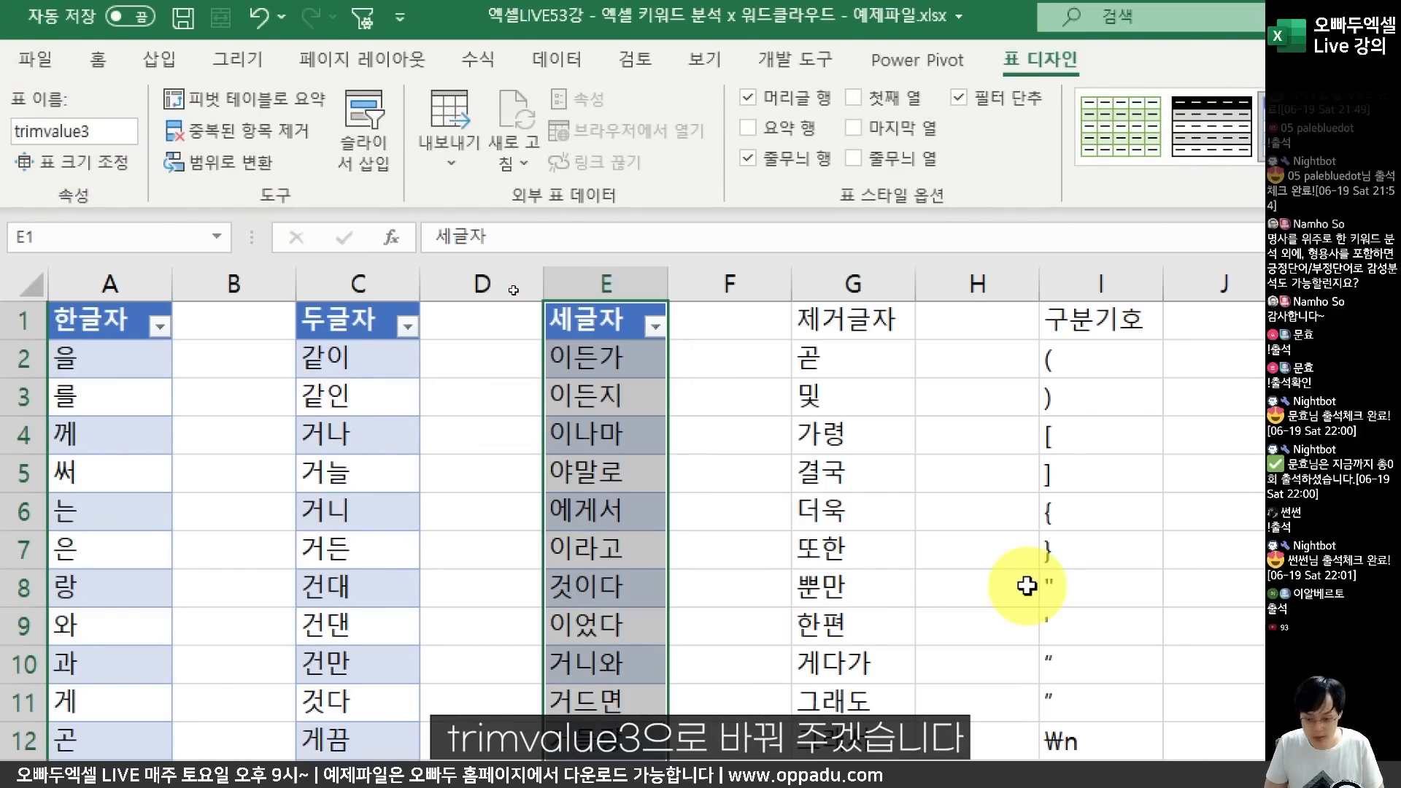
Convert the 제거글자 list in column G into a table that includes a header row.
click(846, 325)
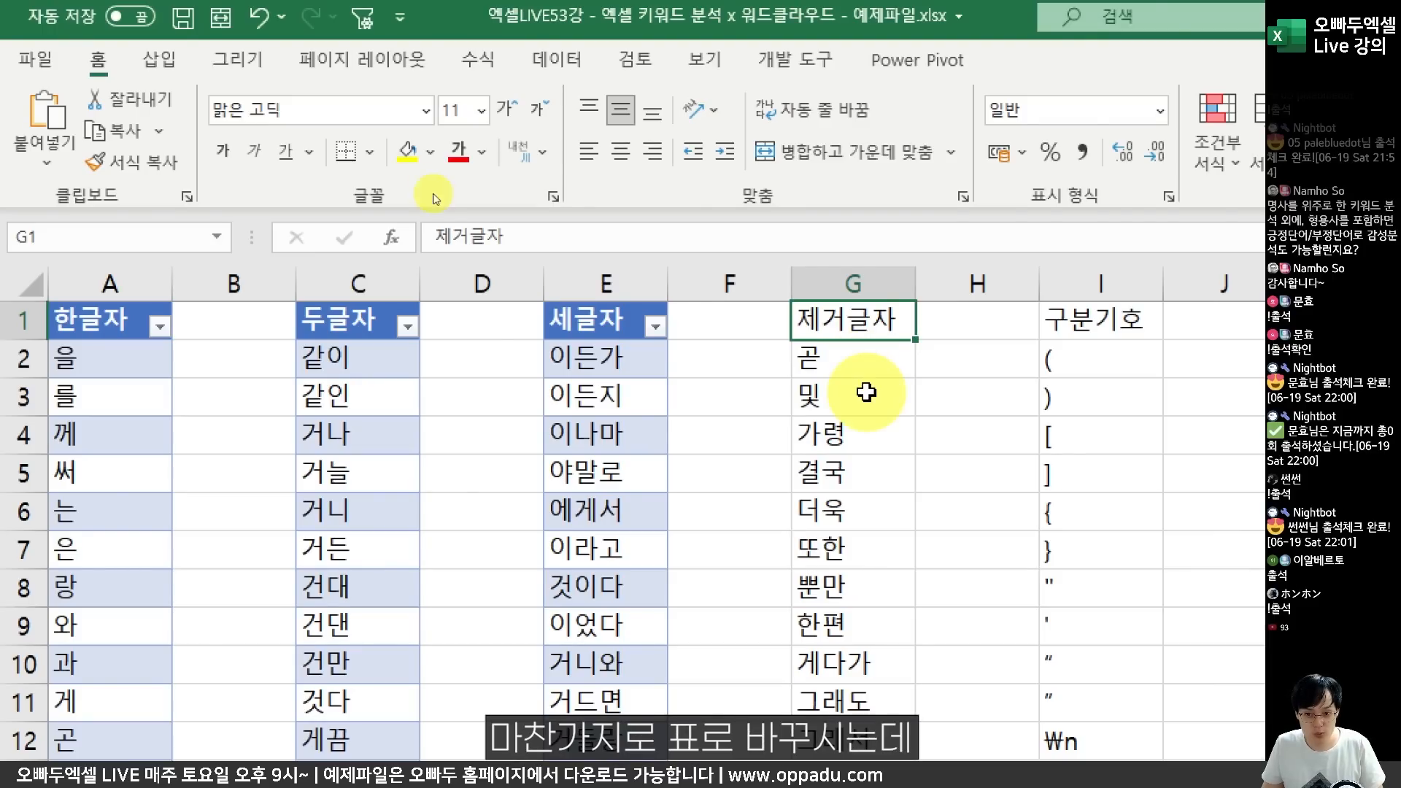
key(ctrl+t)
click(414, 384)
click(530, 420)
Name the 제거글자 table removechars.
click(73, 131)
text(removeca)
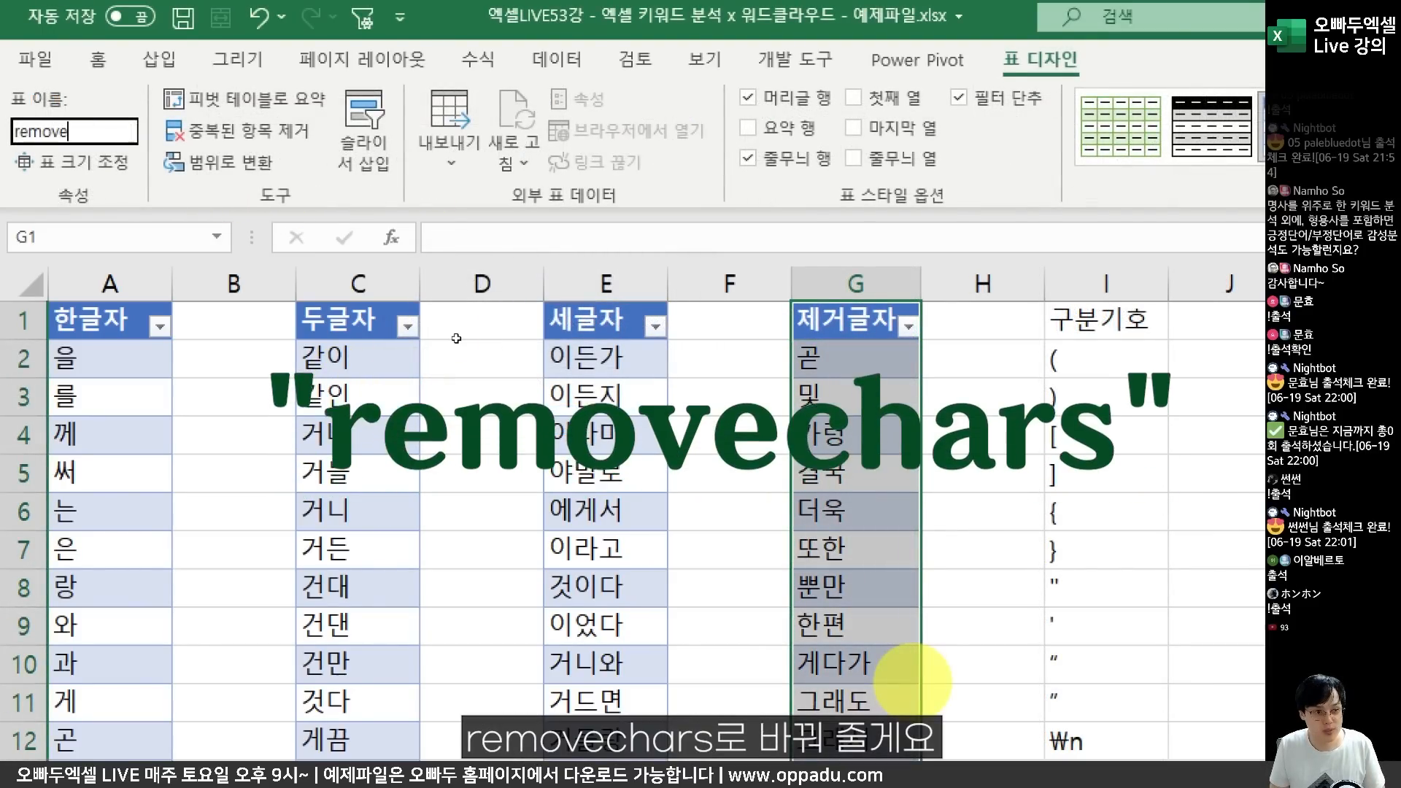
text(hrs)
key(BackSpace)
key(BackSpace)
key(BackSpace)
key(BackSpace)
text(hars)
key(Return)
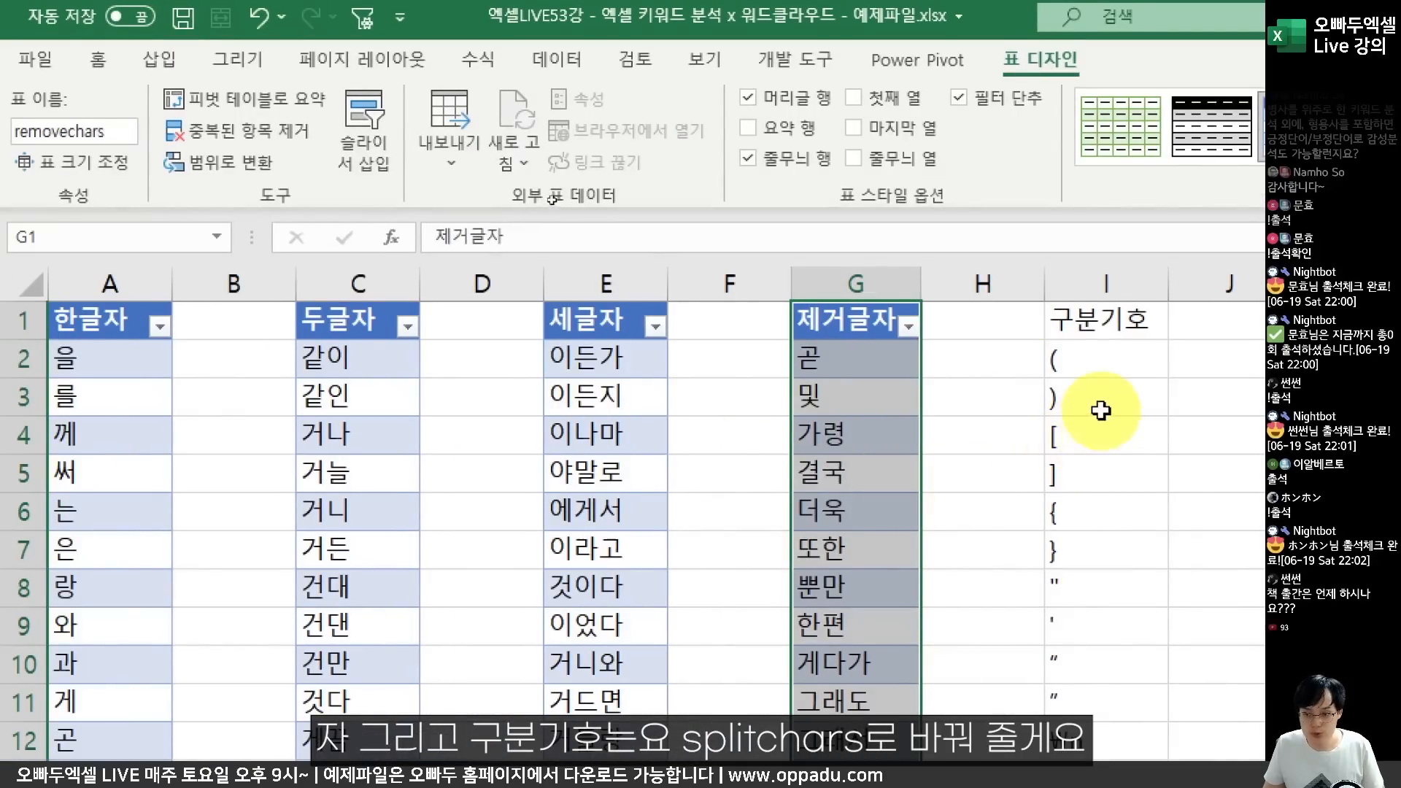
Convert the 구분기호 list in column I into a table with a header row and name it splitchars.
click(1101, 361)
key(ctrl+t)
key(Return)
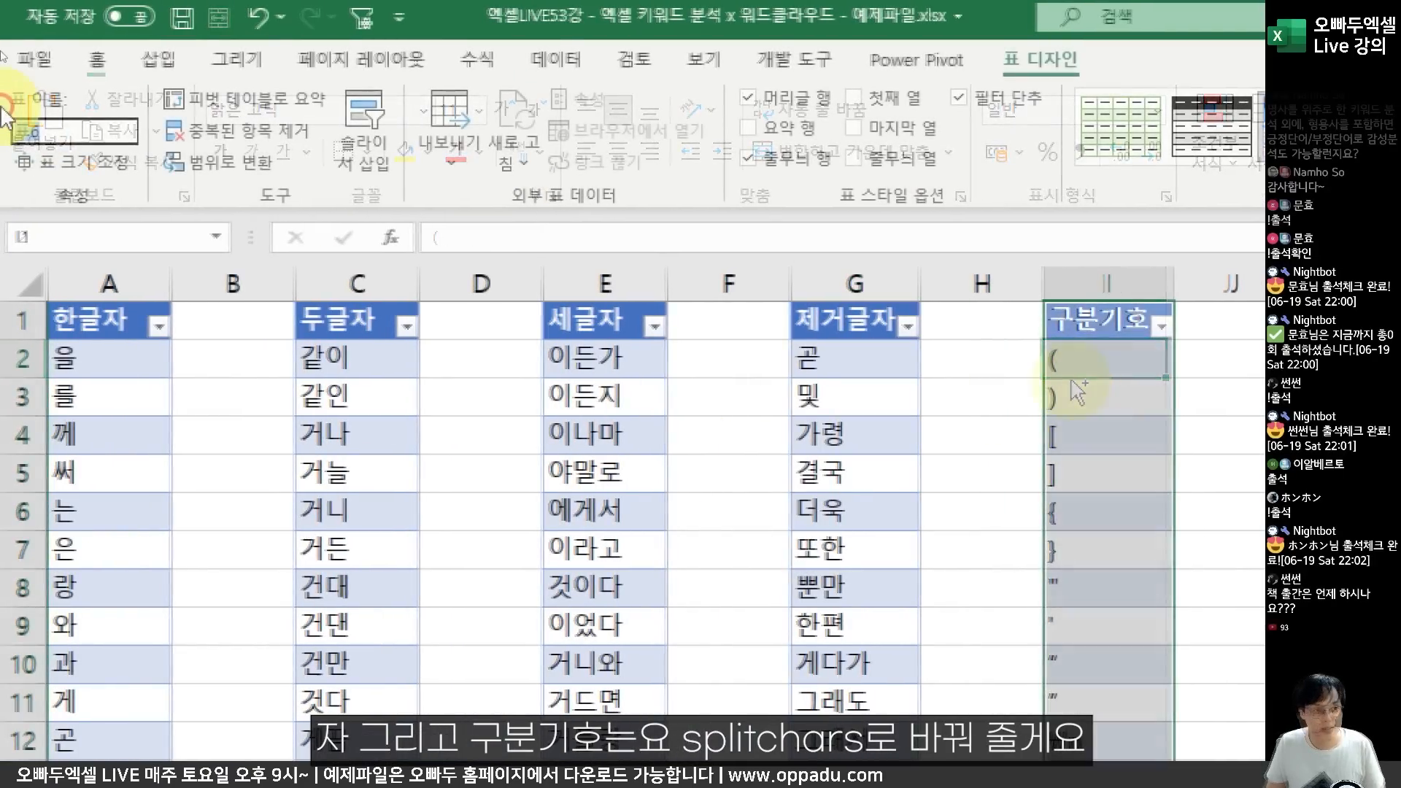
click(16, 130)
text(spl)
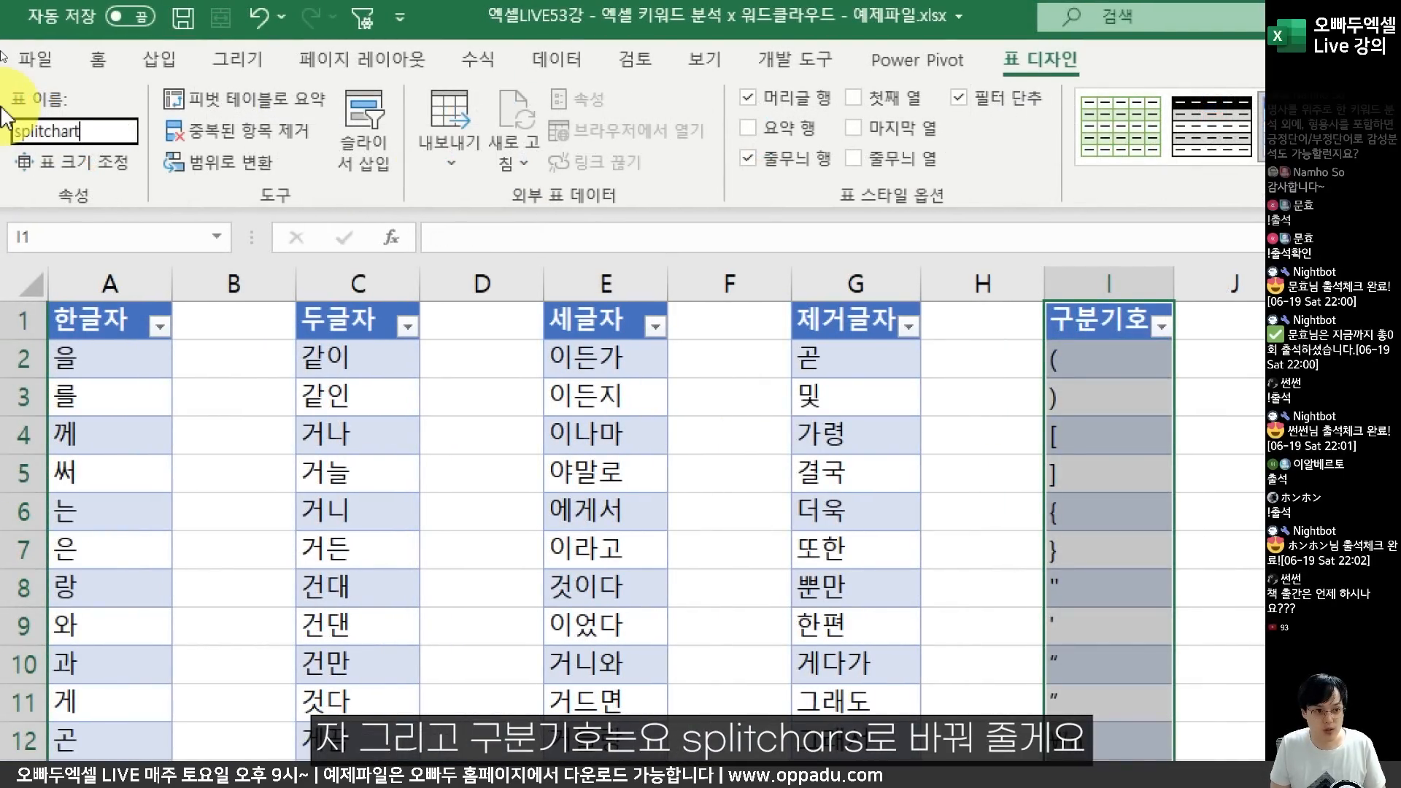
text(itchars)
key(Return)
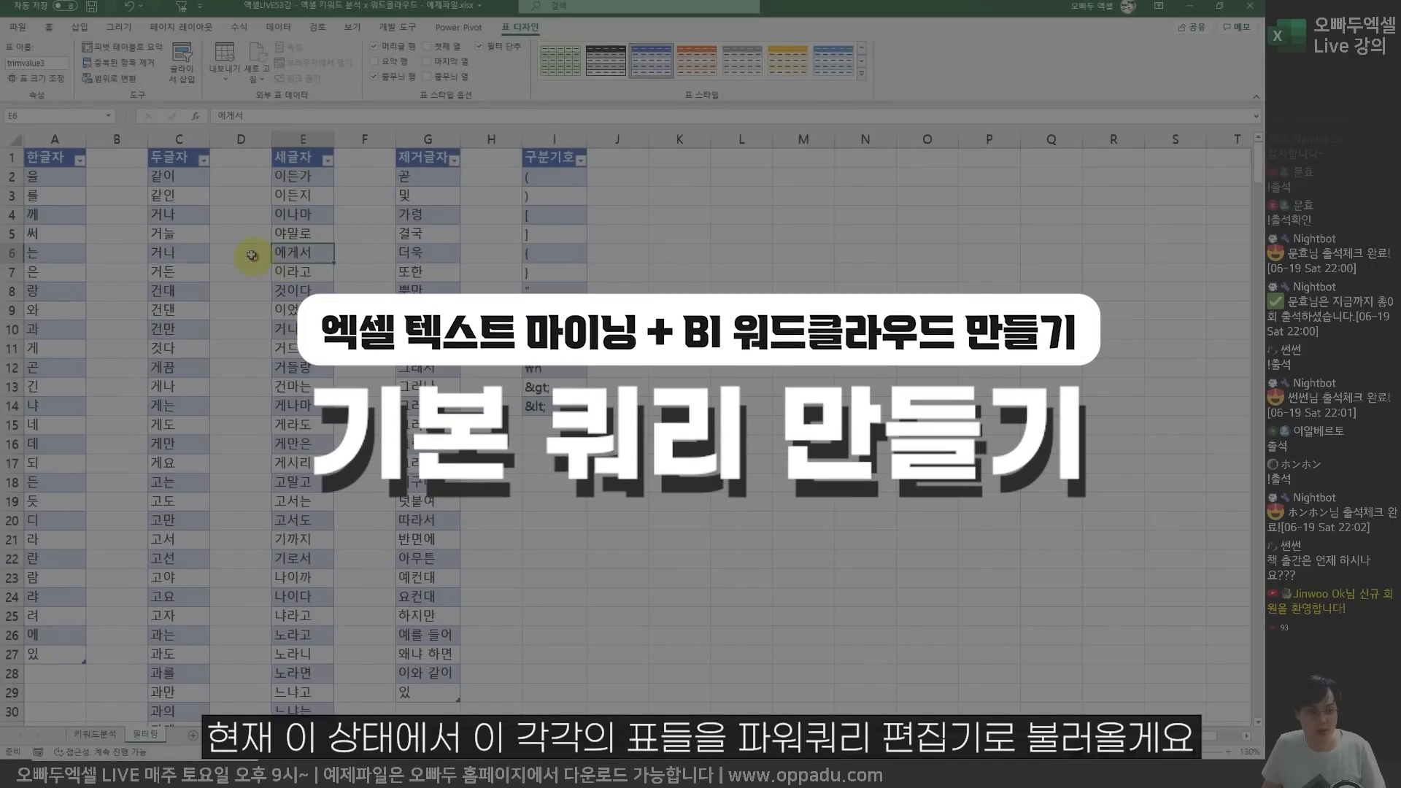
drag(180, 179, 205, 300)
mouse_move(195, 219)
mouse_down()
mouse_move(245, 153)
mouse_move(296, 160)
mouse_move(250, 155)
mouse_up()
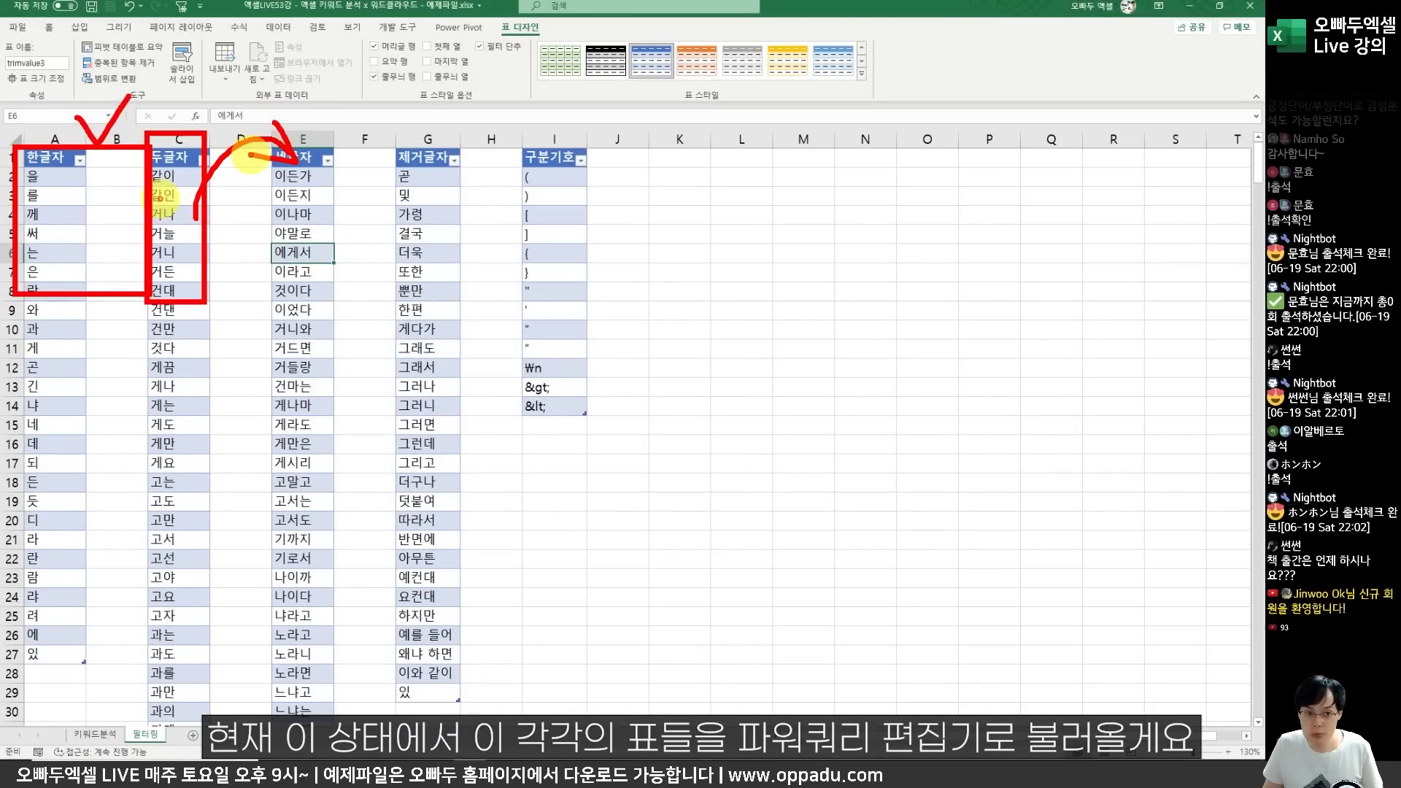
Bring the article text table on the 키워드분석 sheet into the Power Query editor.
click(95, 734)
click(126, 159)
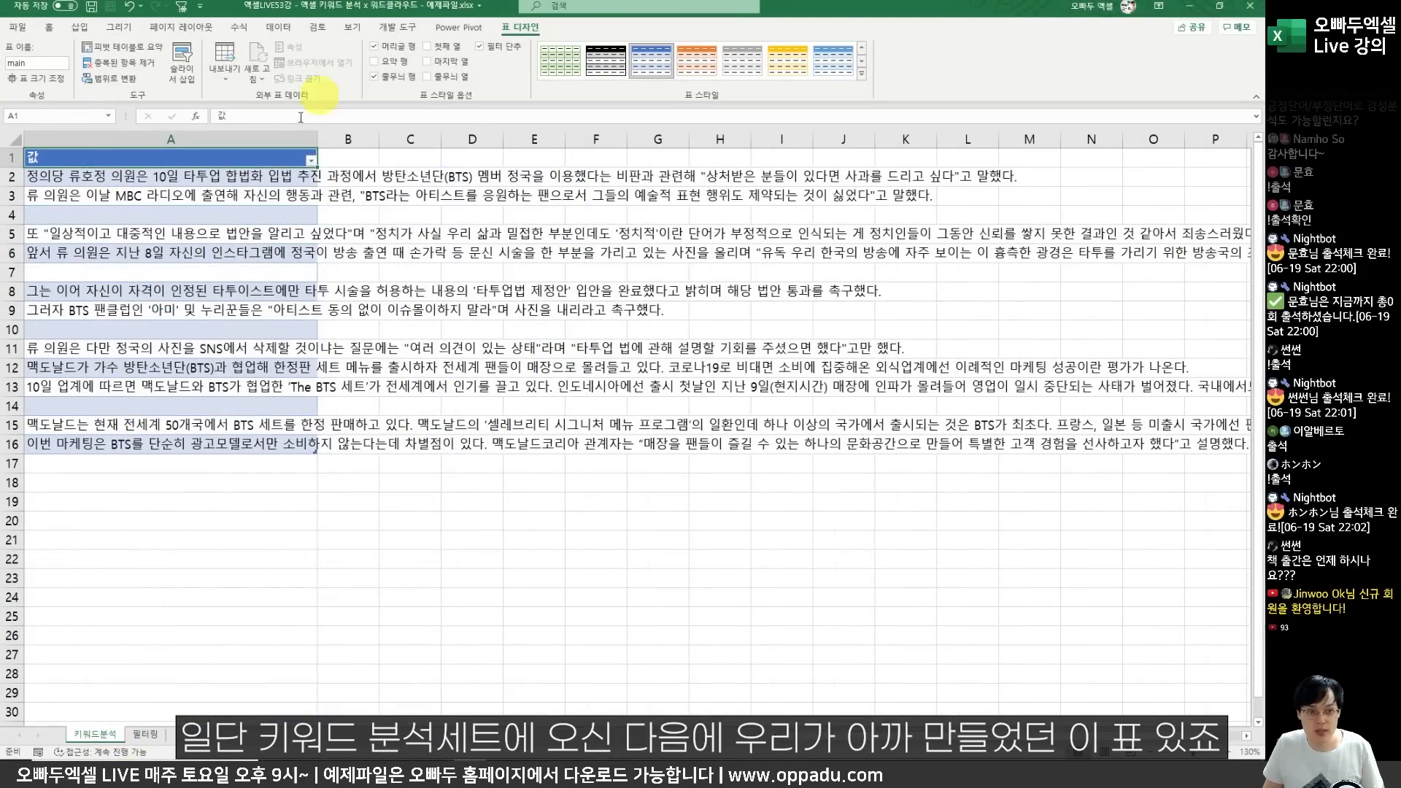
mouse_move(20, 145)
mouse_down()
mouse_move(234, 282)
mouse_move(330, 461)
mouse_up()
drag(62, 80, 8, 52)
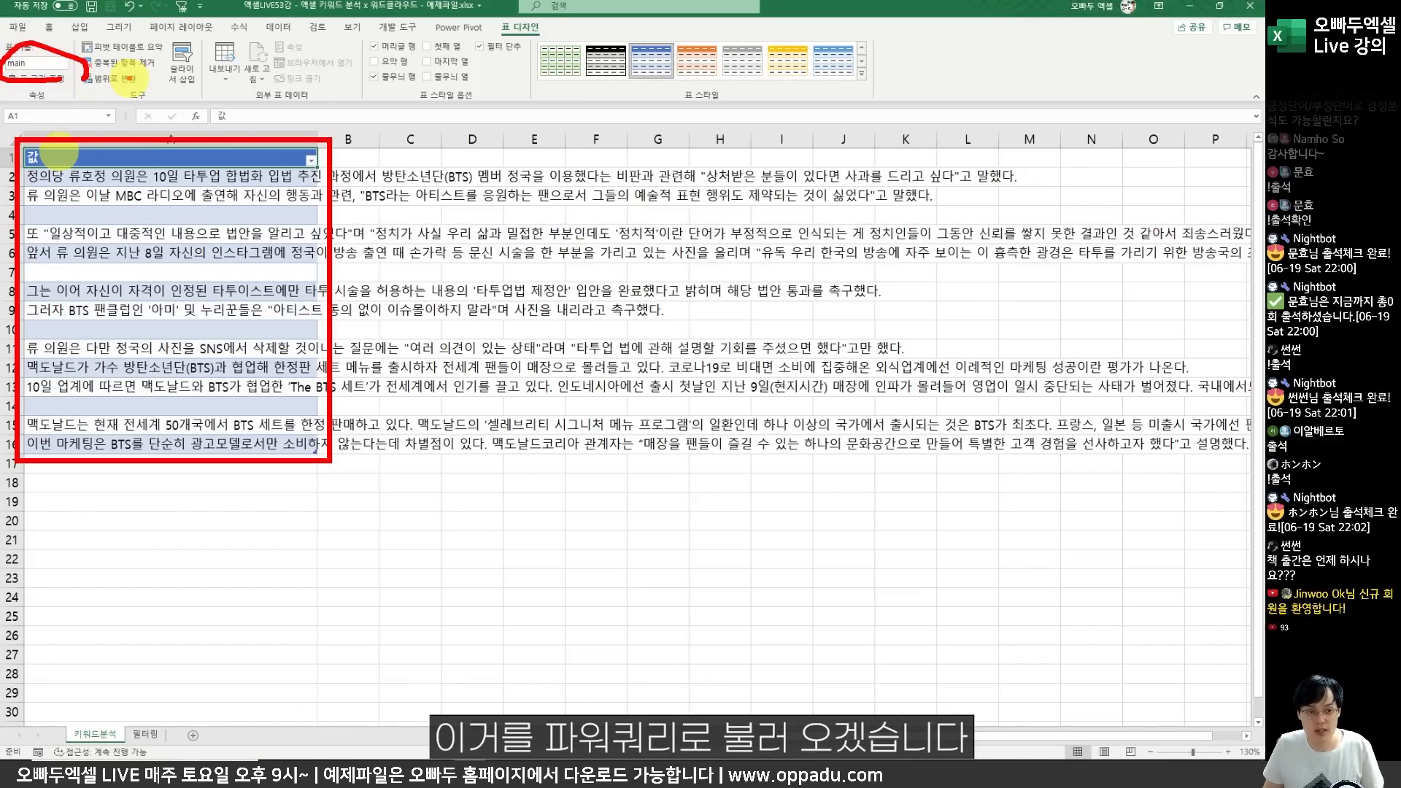
click(278, 27)
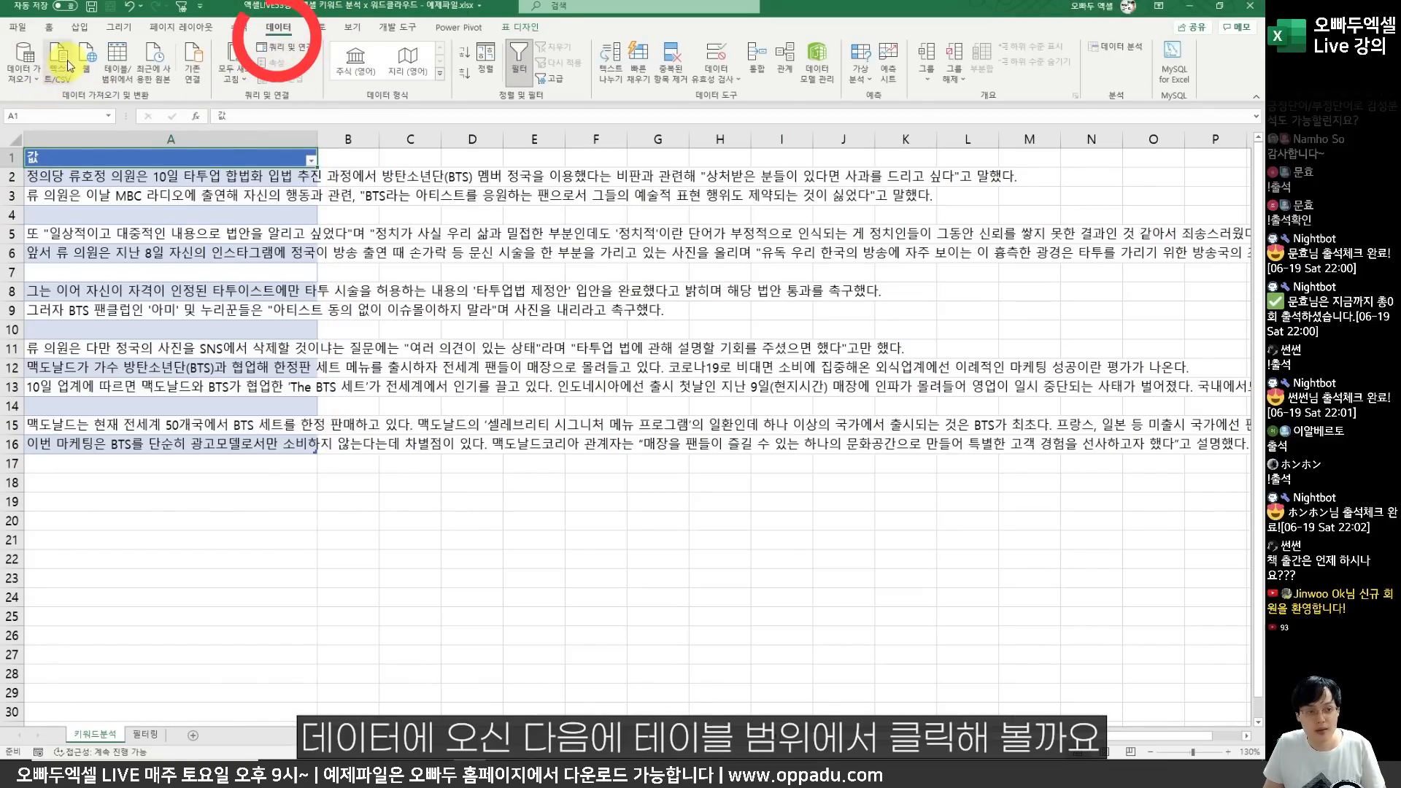
click(117, 57)
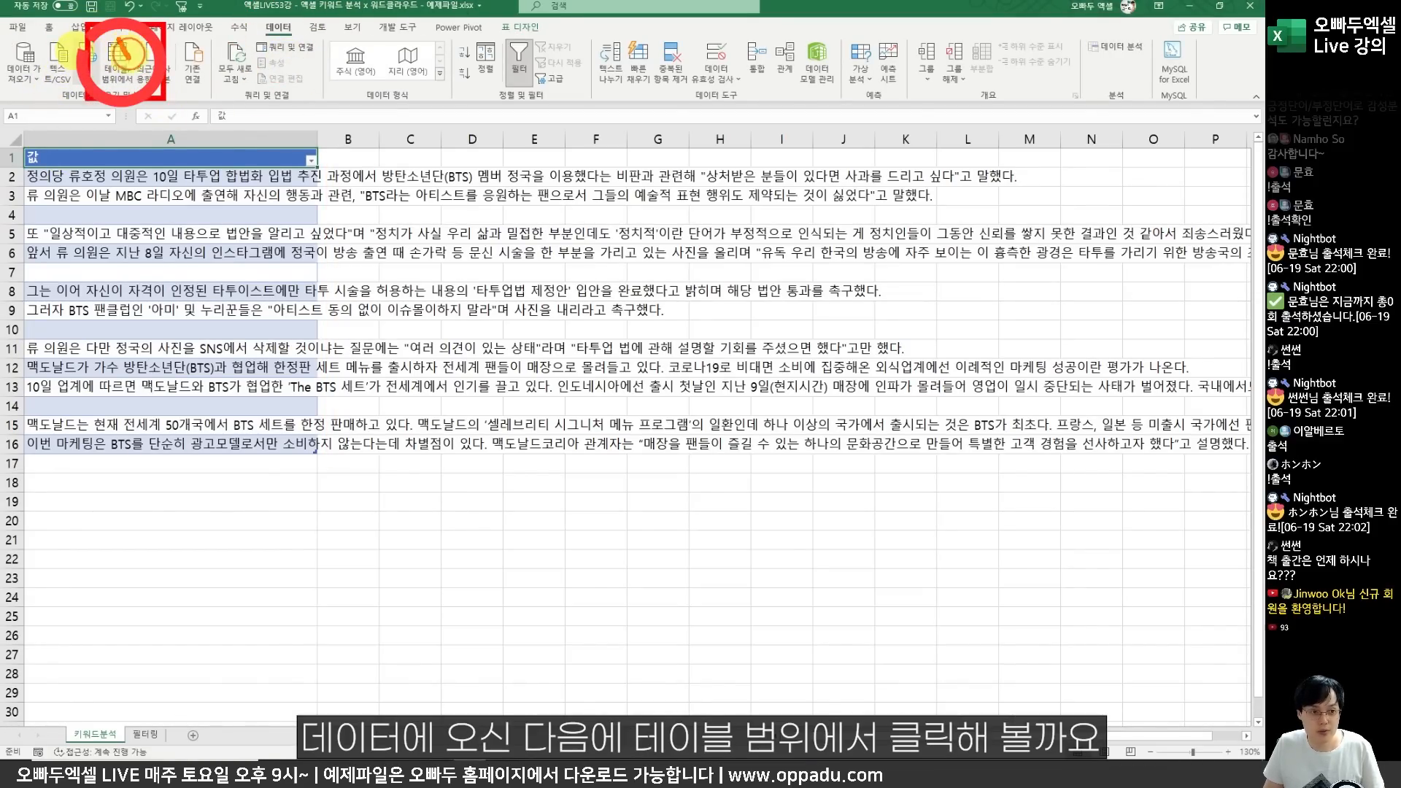
drag(110, 26, 140, 20)
click(119, 64)
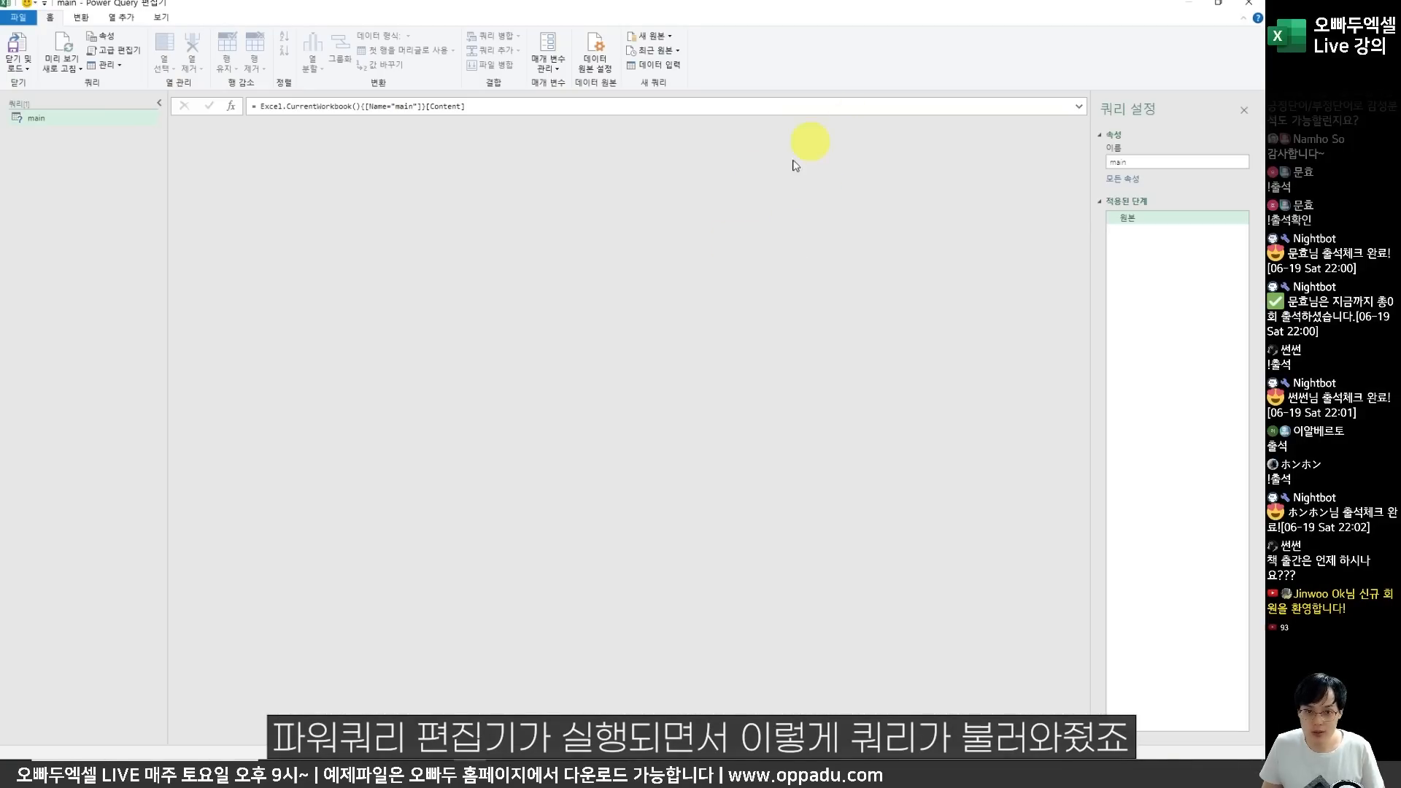
Close the editor and load the main query as a connection only.
click(29, 69)
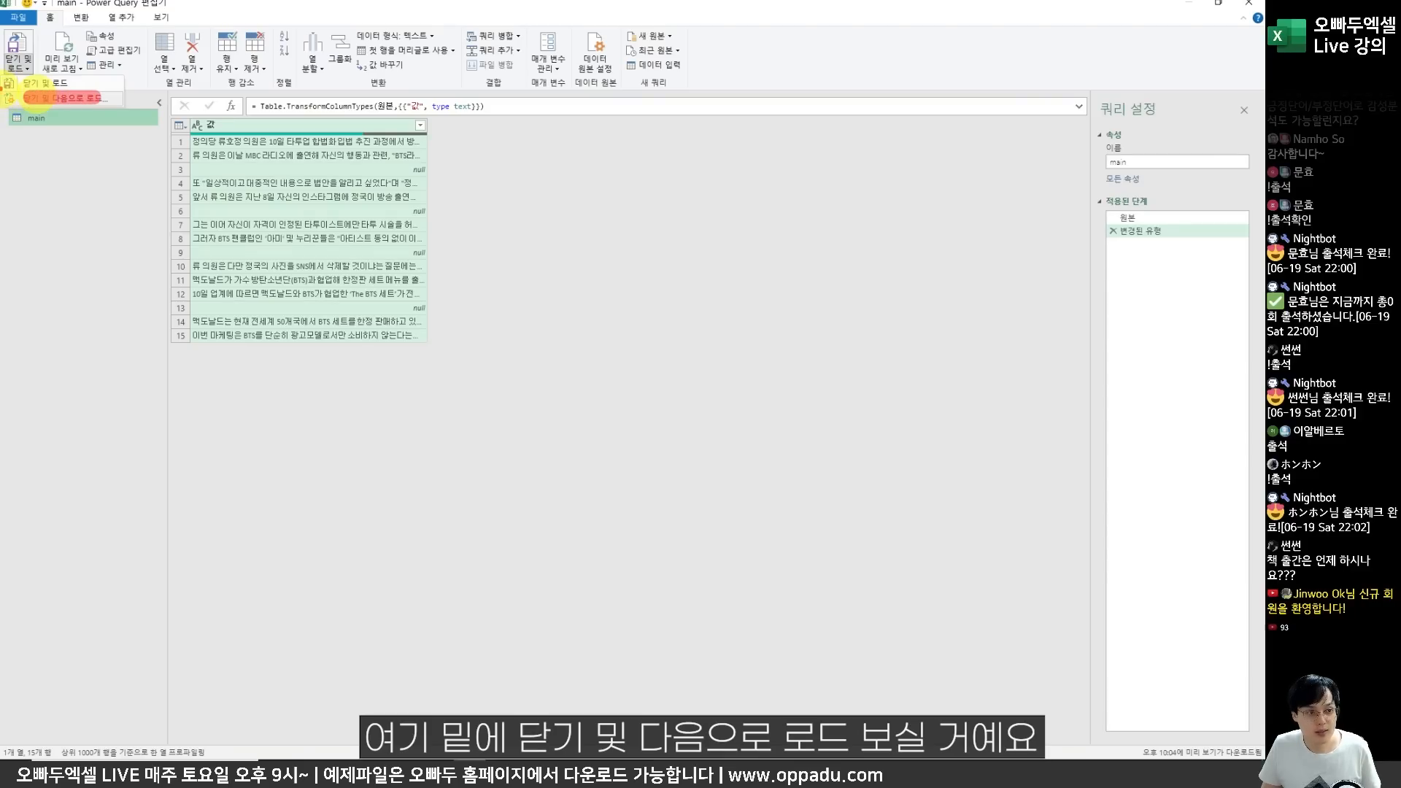
drag(3, 86, 93, 111)
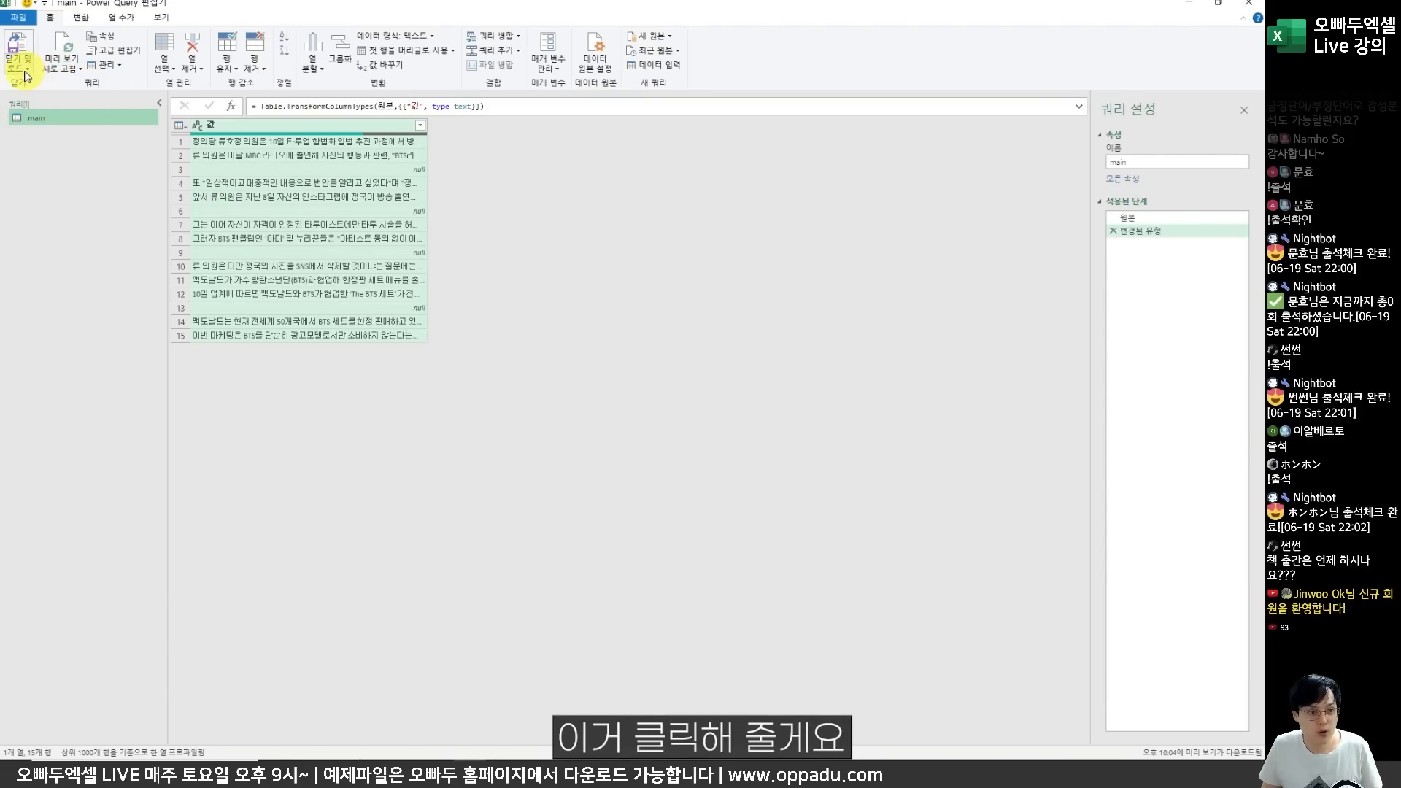
click(57, 98)
click(203, 137)
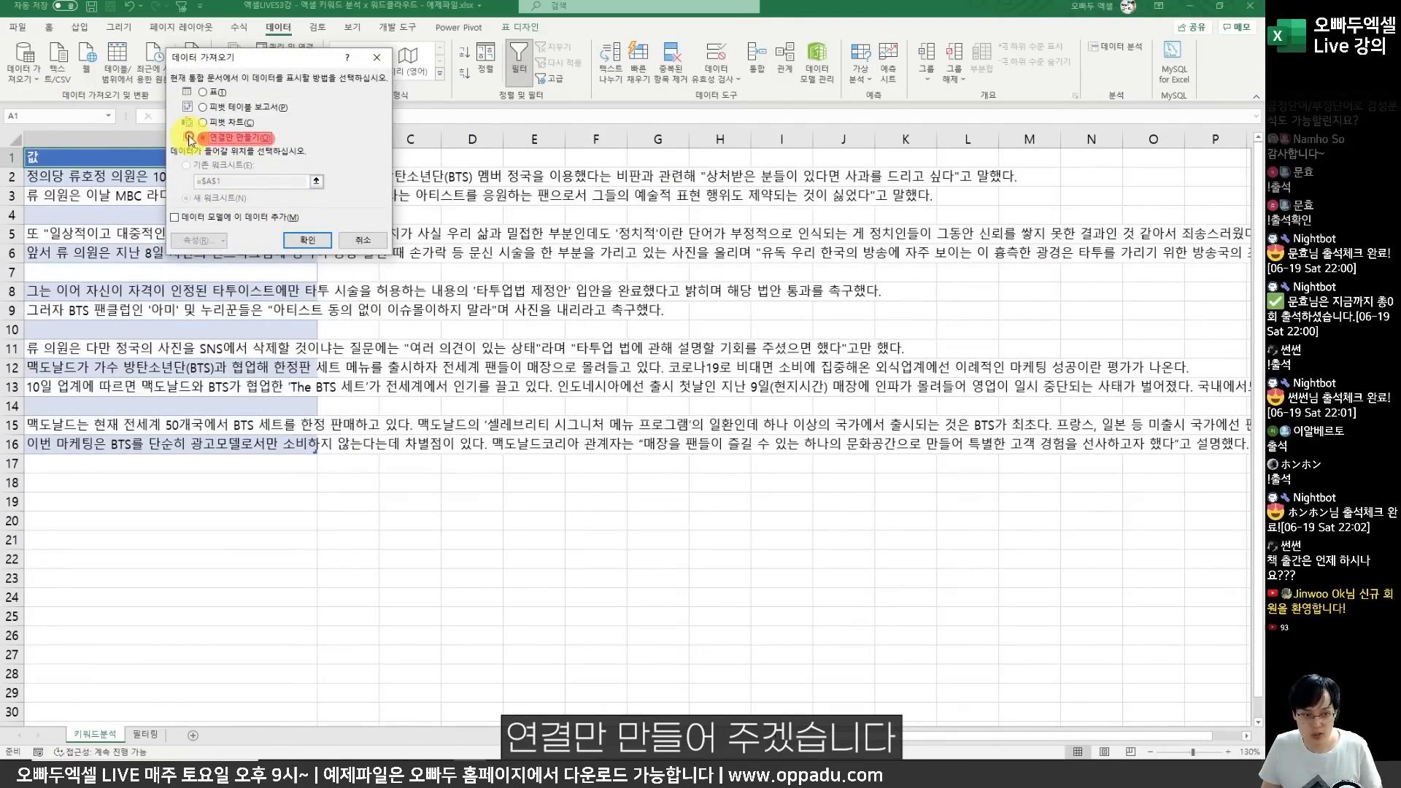
drag(169, 121, 287, 154)
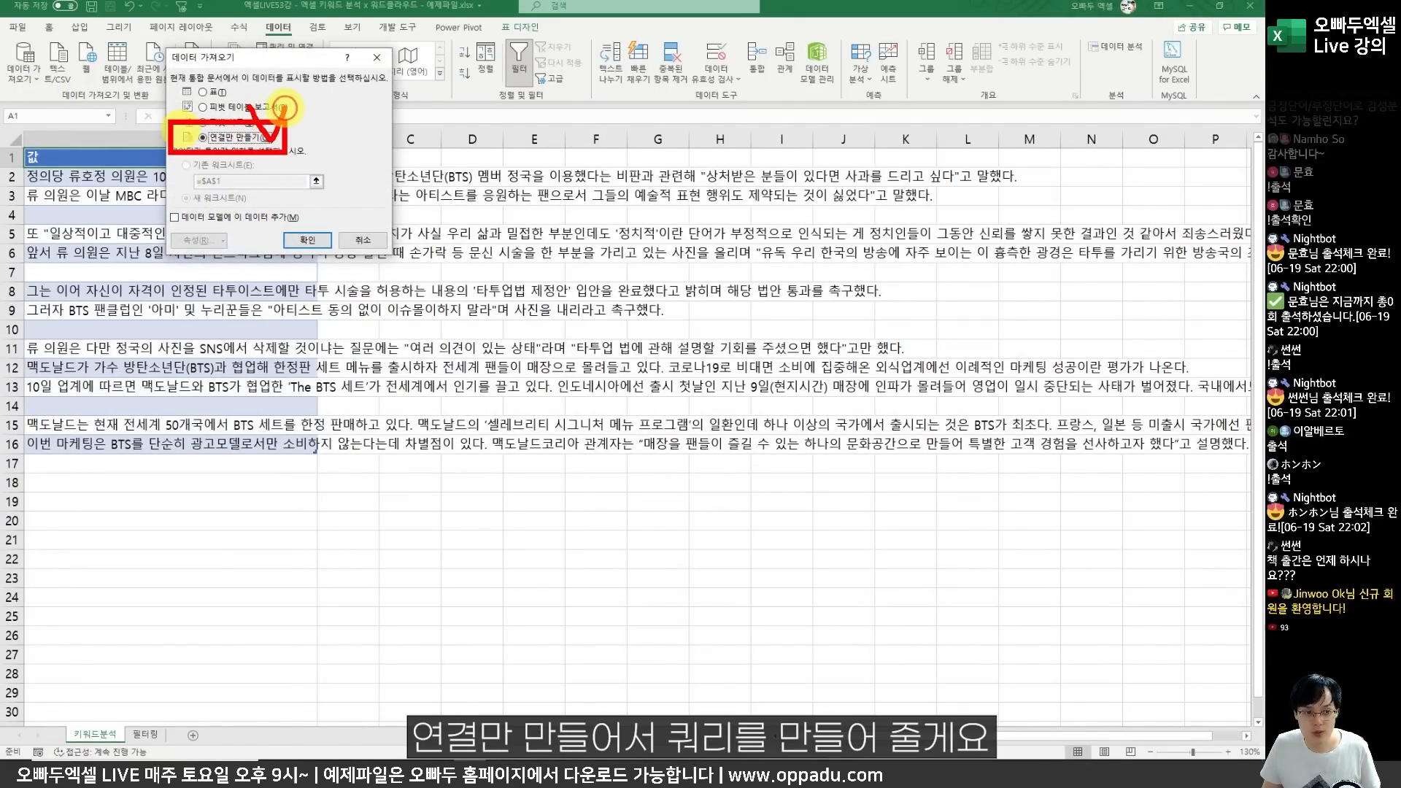
click(307, 240)
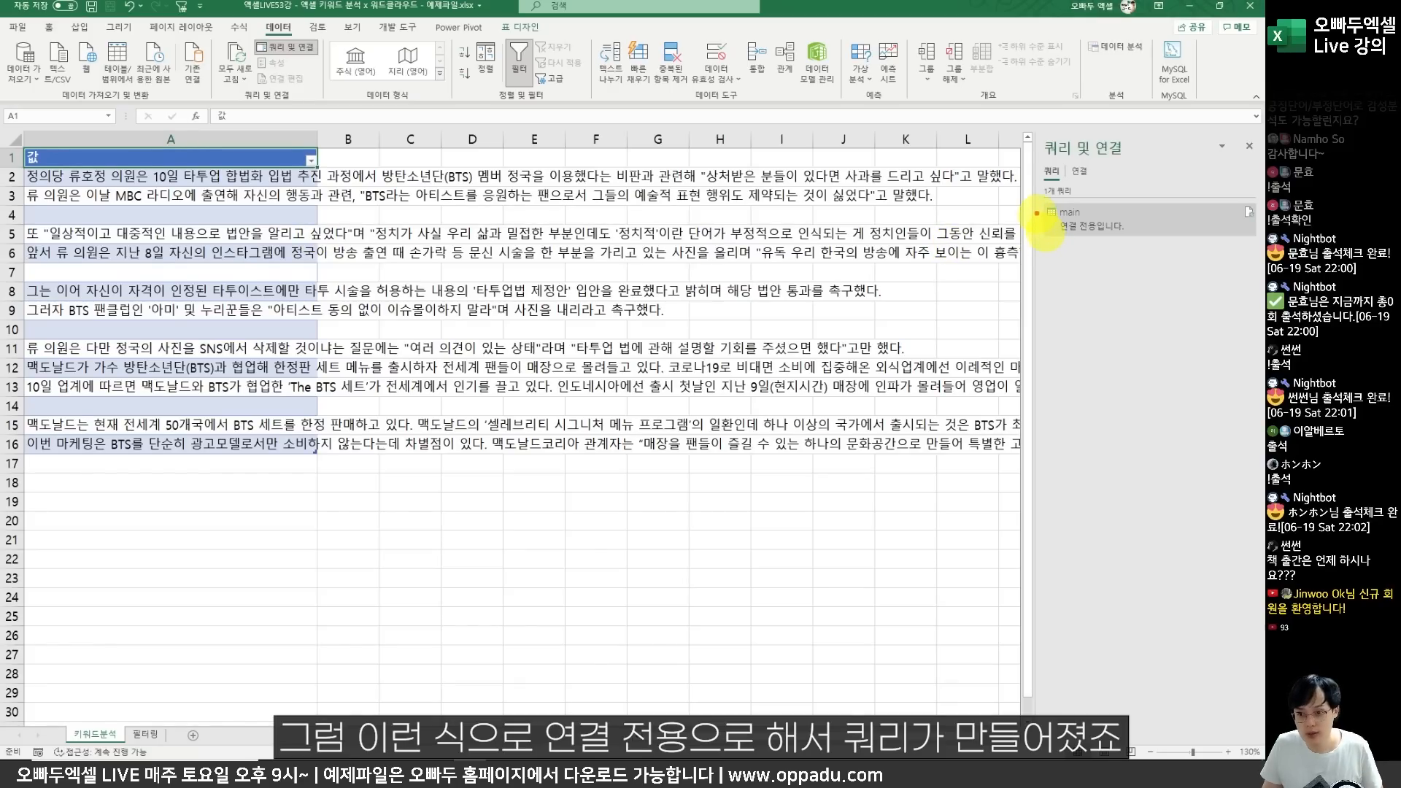
mouse_move(1031, 199)
mouse_down()
mouse_move(1175, 248)
mouse_move(1244, 250)
mouse_up()
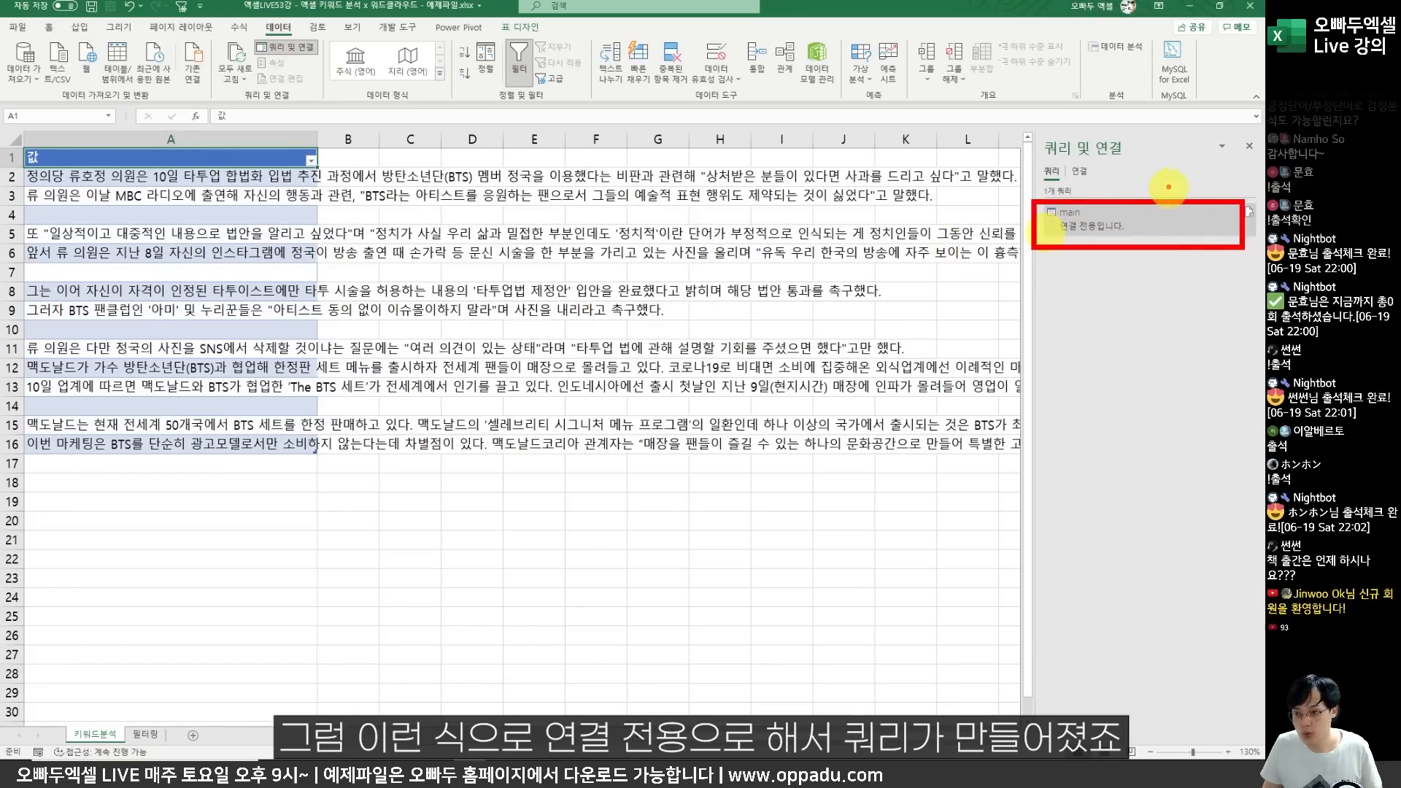
key(Escape)
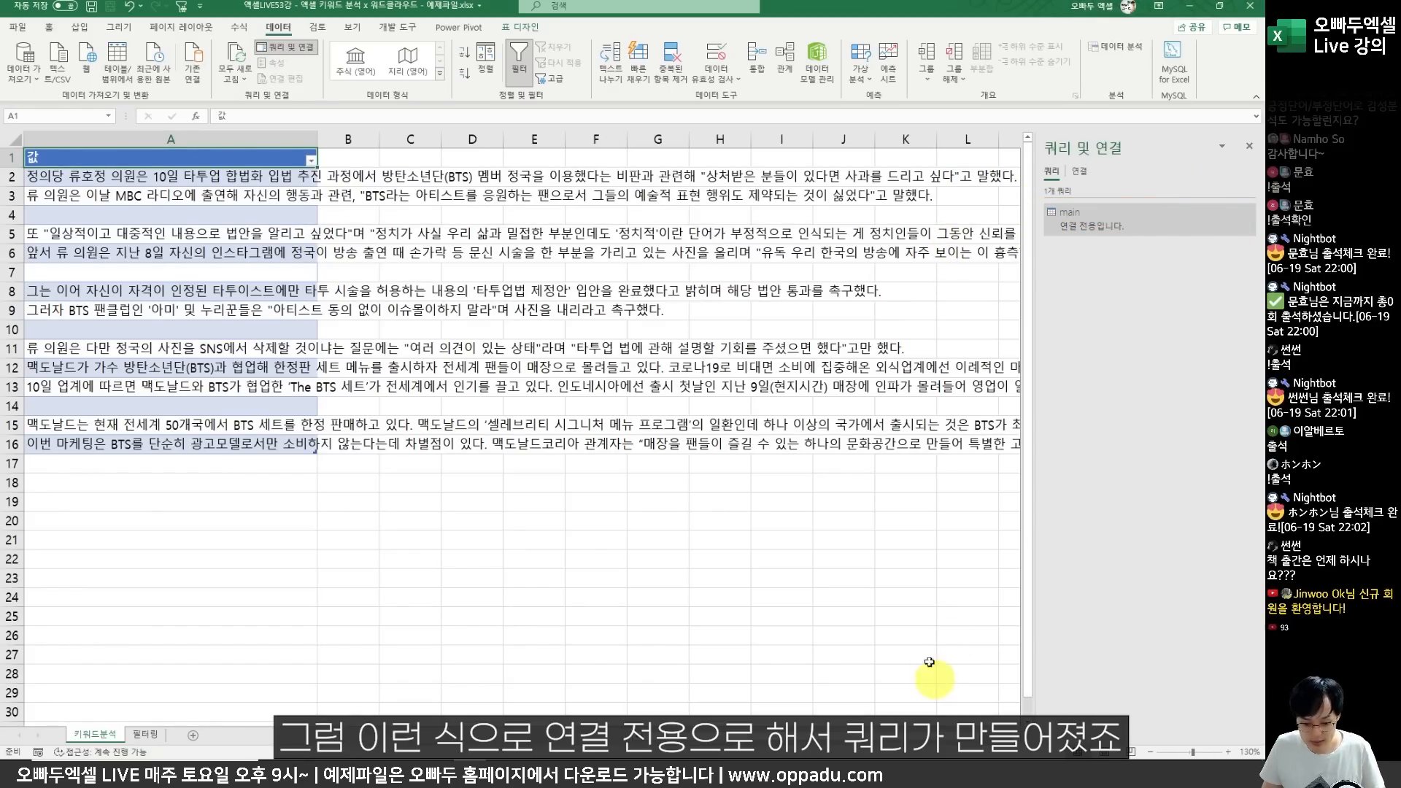
Bring the 한글자 table on the 필터링 sheet into the Power Query editor.
click(146, 735)
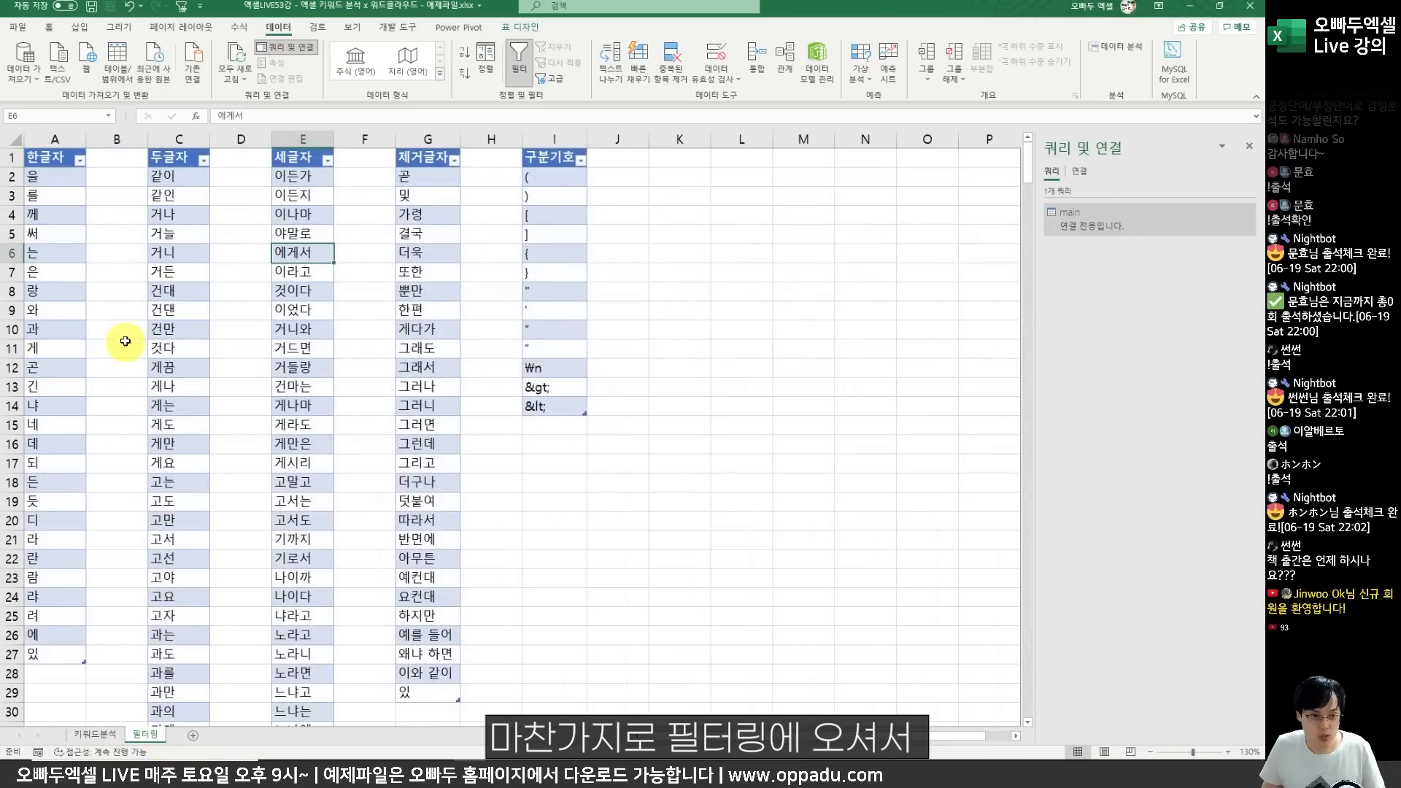
mouse_move(6, 140)
mouse_down()
mouse_move(73, 364)
mouse_move(103, 675)
mouse_up()
drag(102, 170, 138, 133)
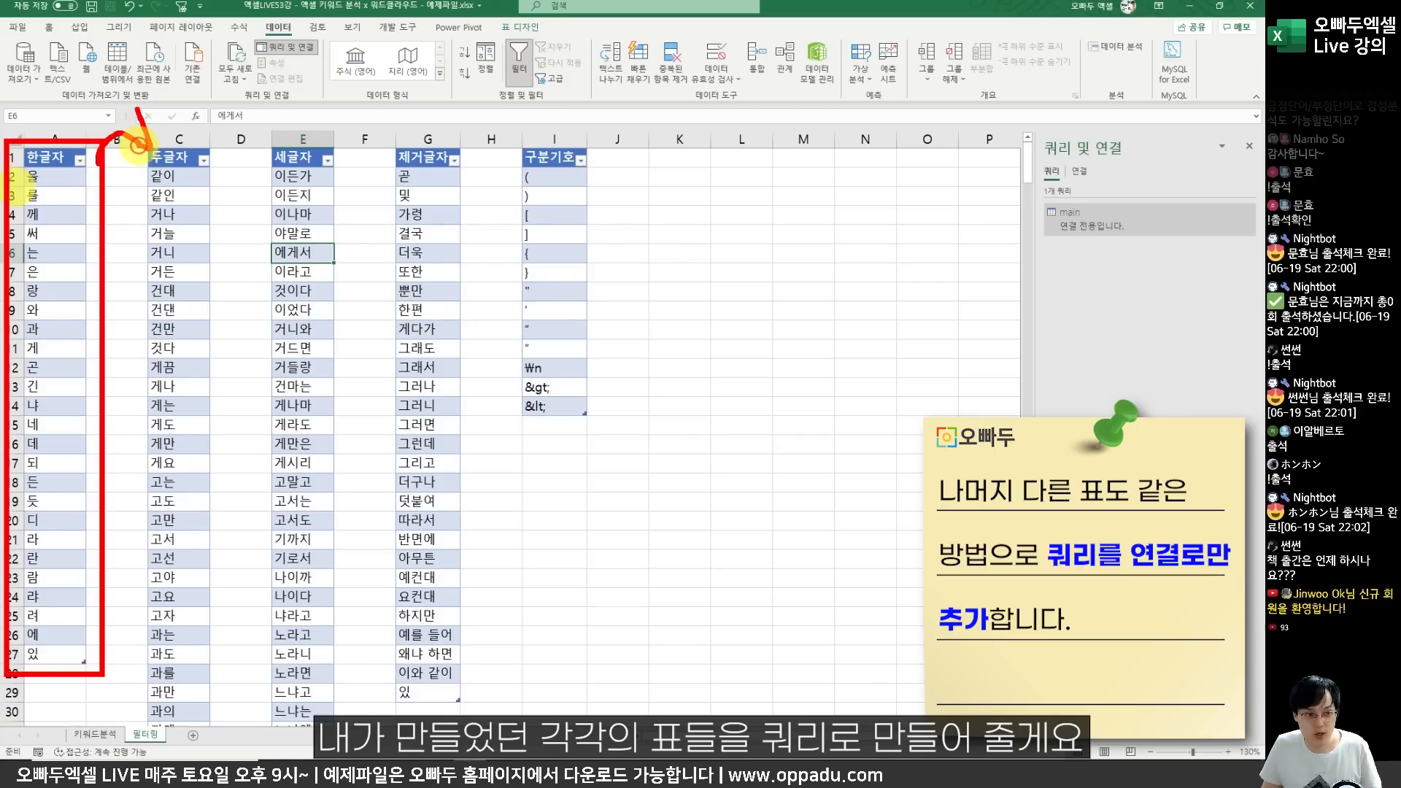
key(Escape)
click(54, 177)
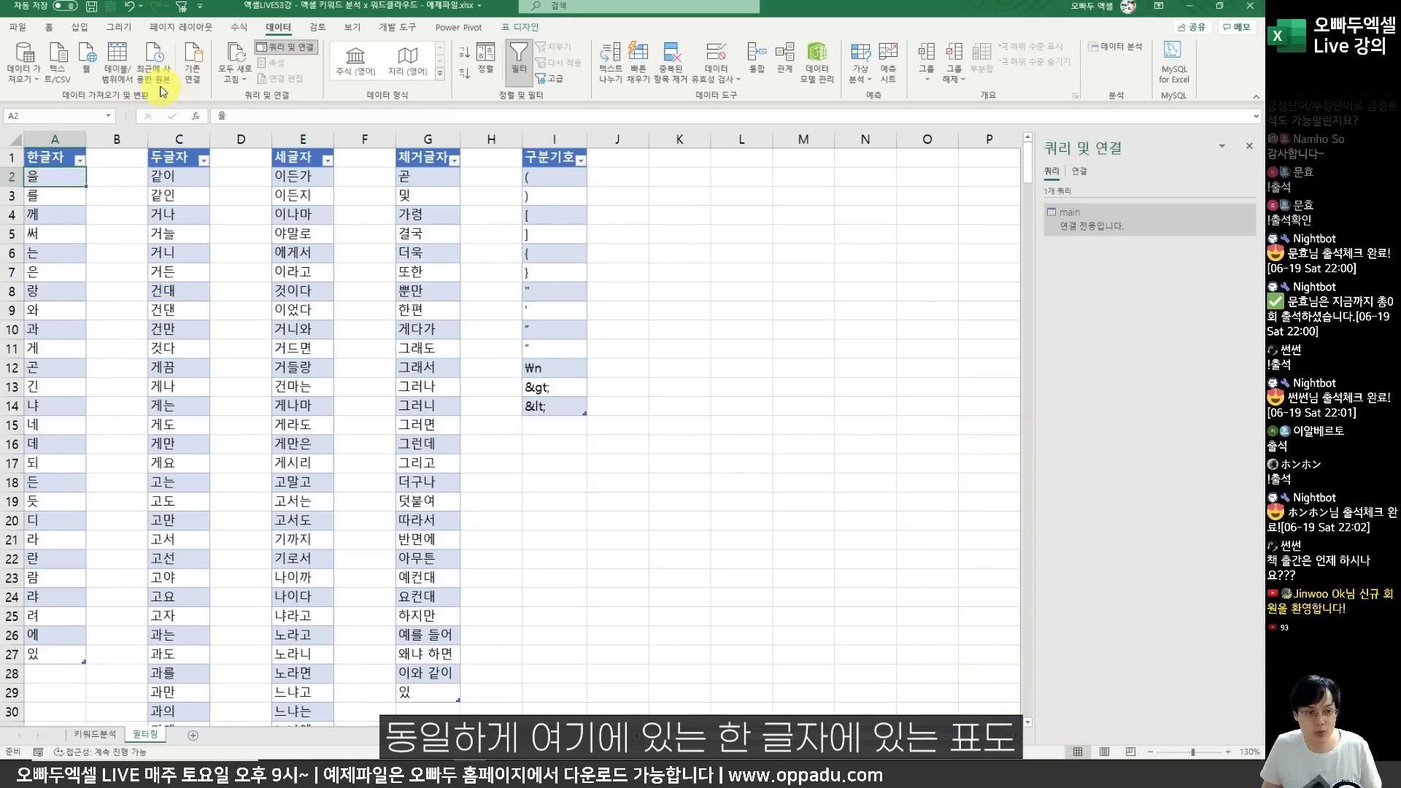
click(113, 82)
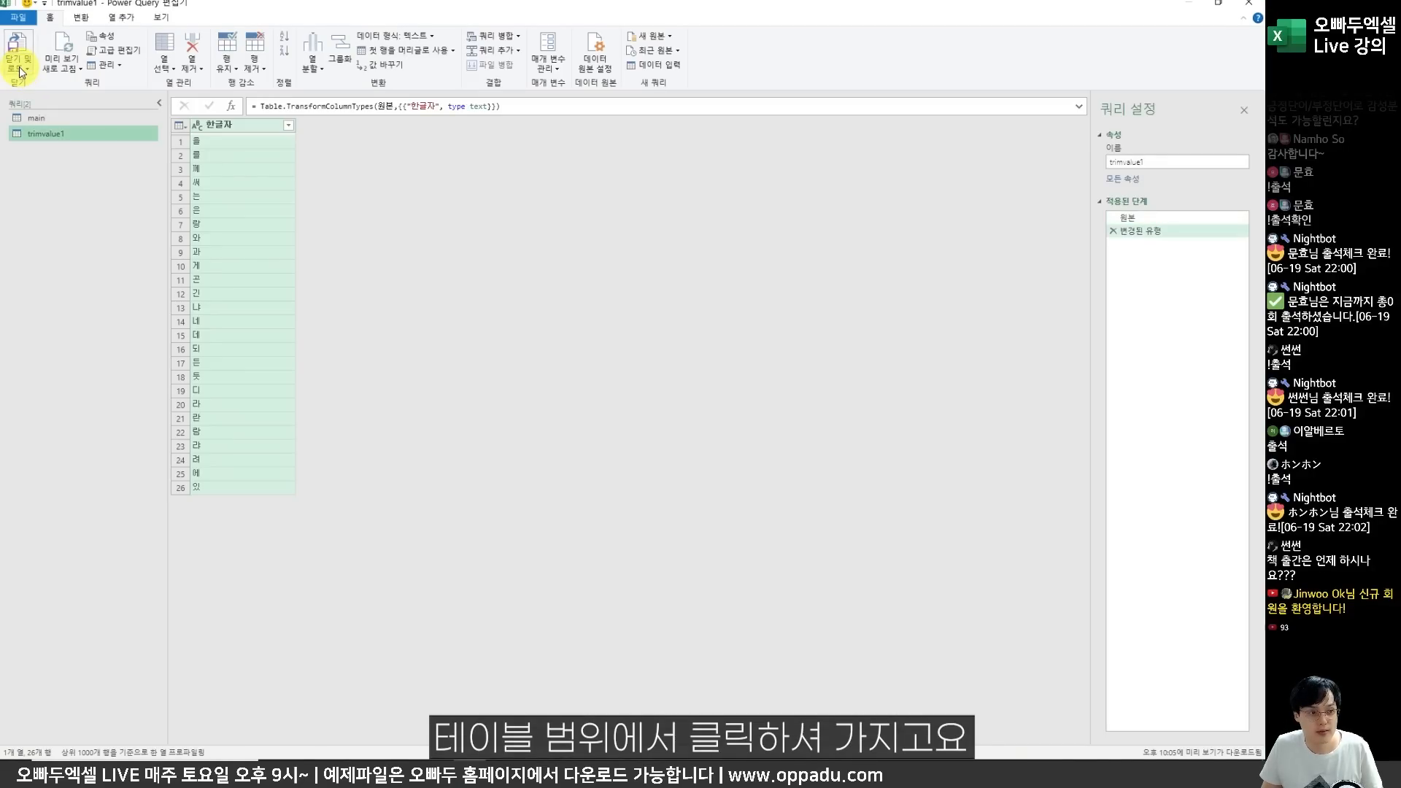
Close the editor and load the trimvalue1 query as a connection only.
click(21, 70)
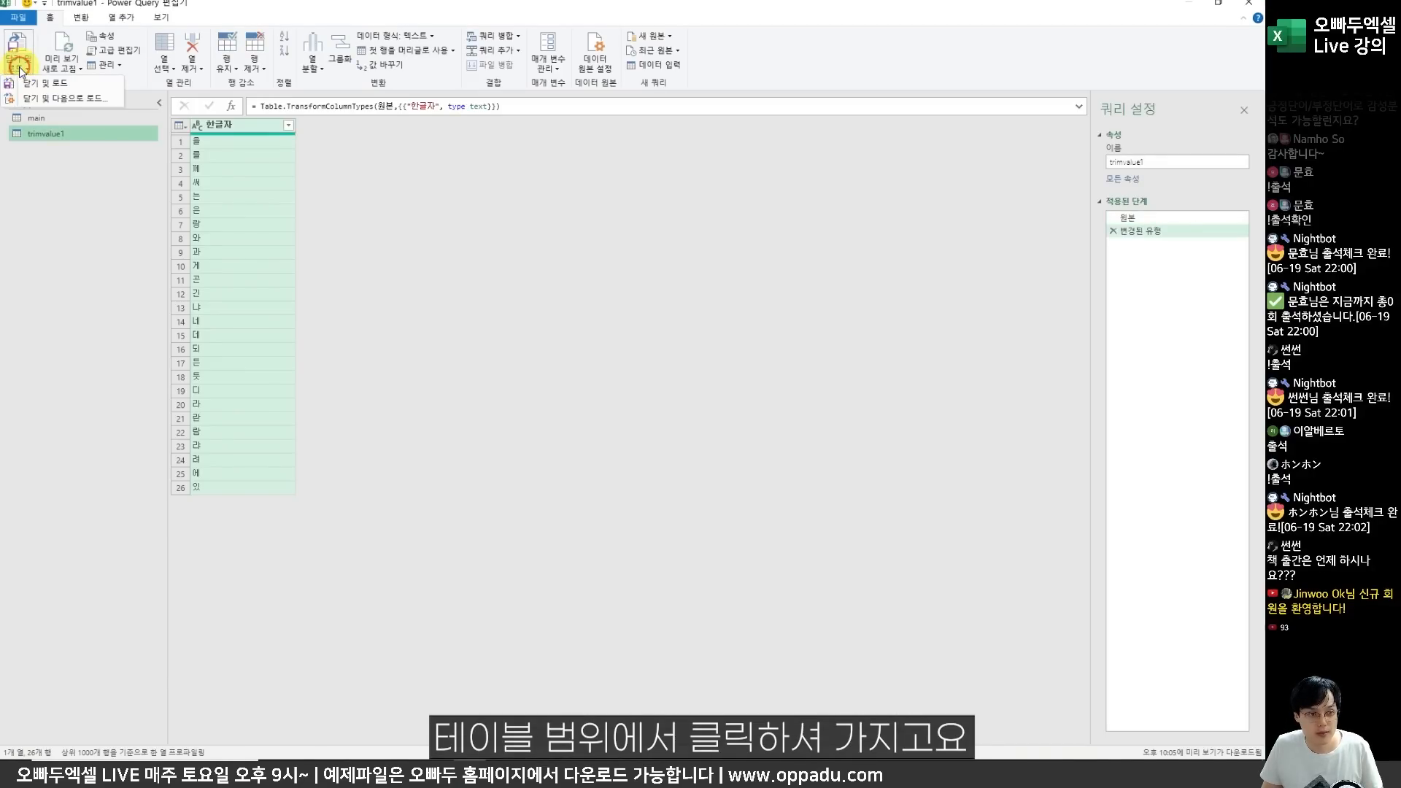
click(53, 99)
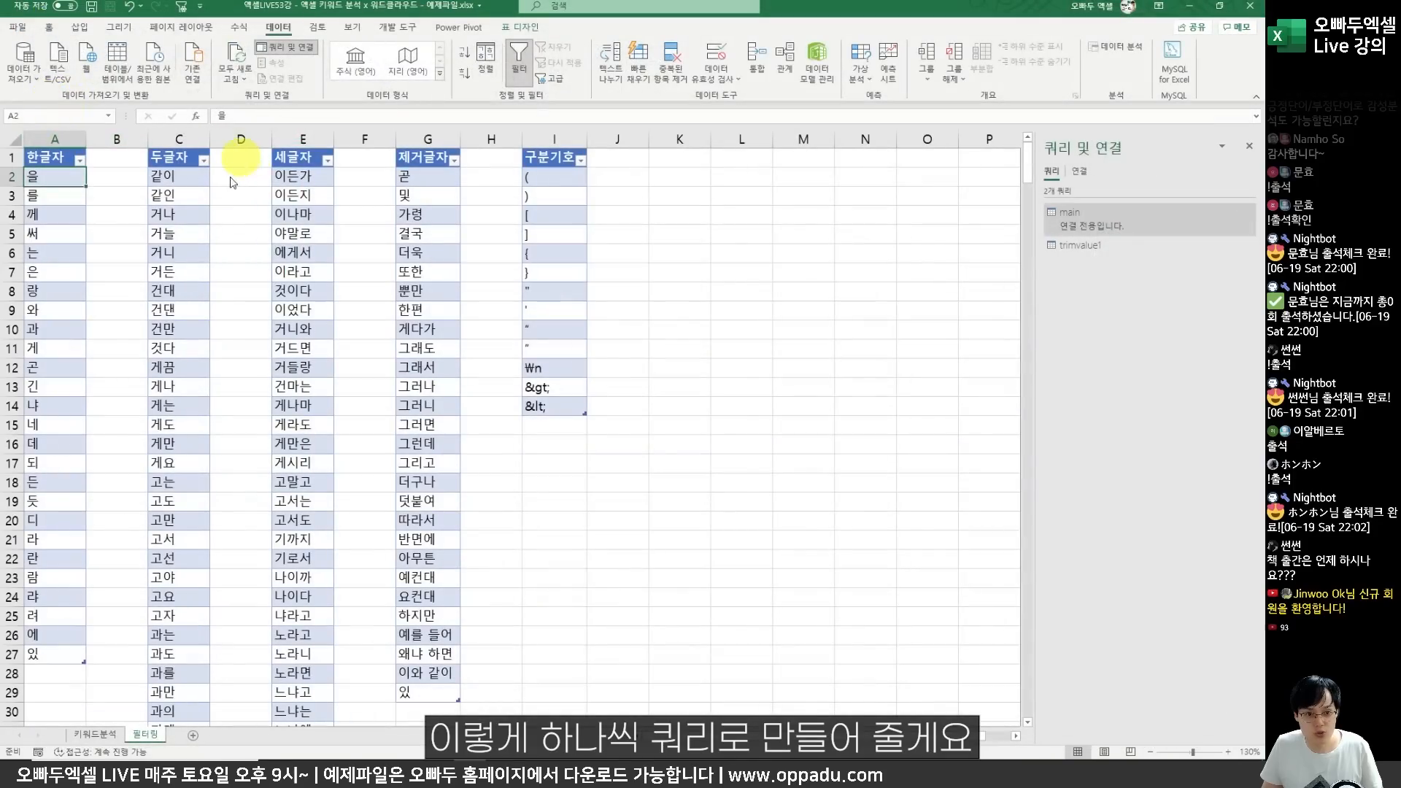
click(227, 143)
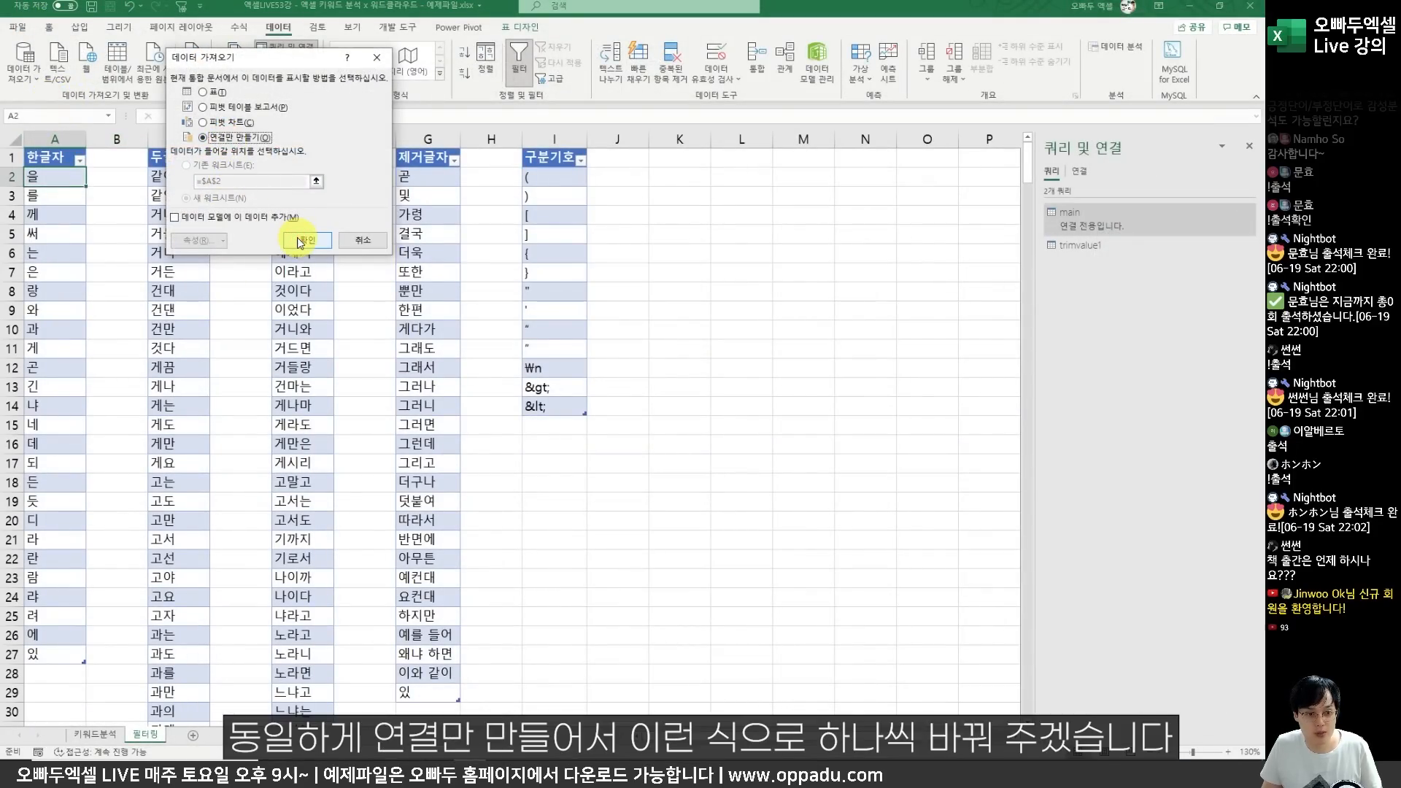
click(296, 237)
Bring the 두글자 table on the 필터링 sheet into the Power Query editor.
click(191, 194)
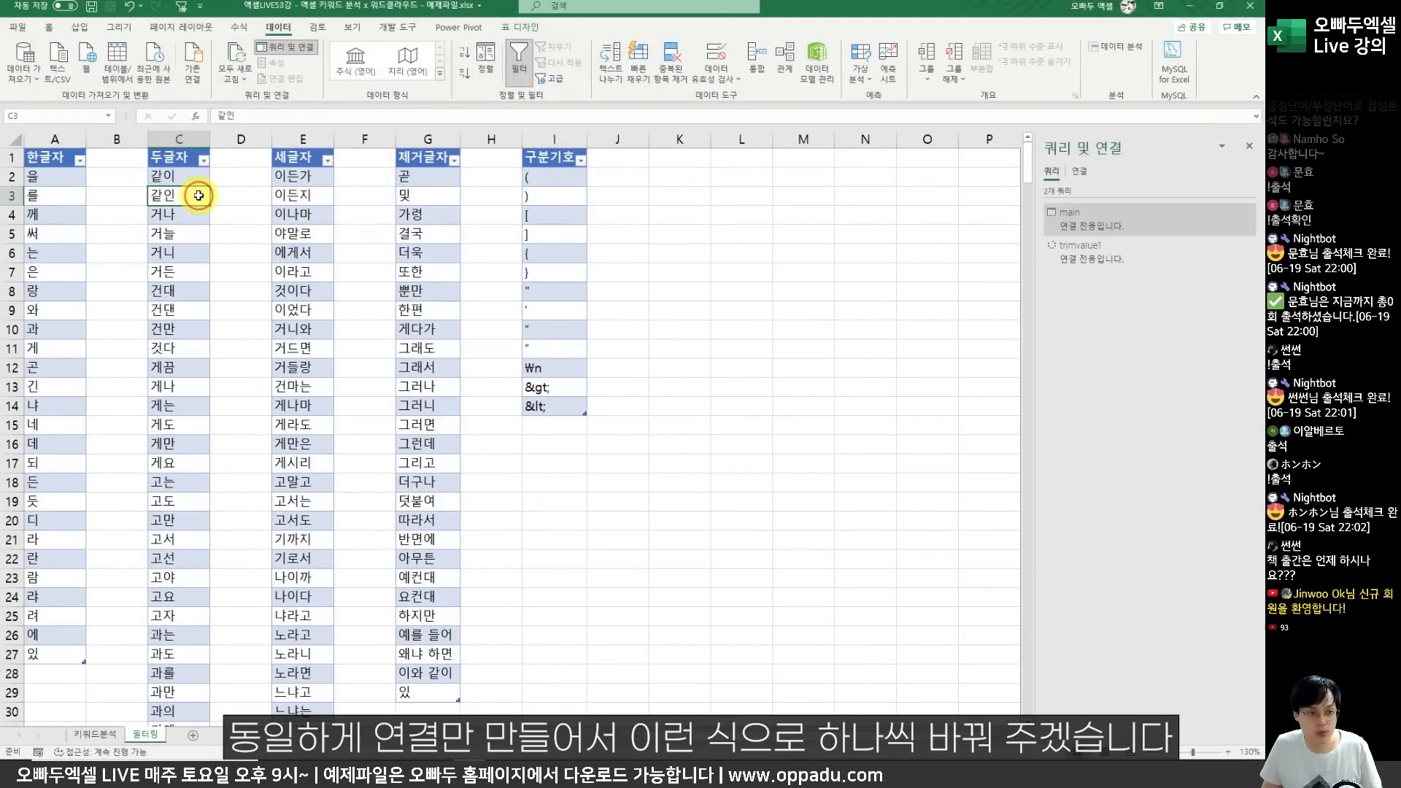
click(118, 63)
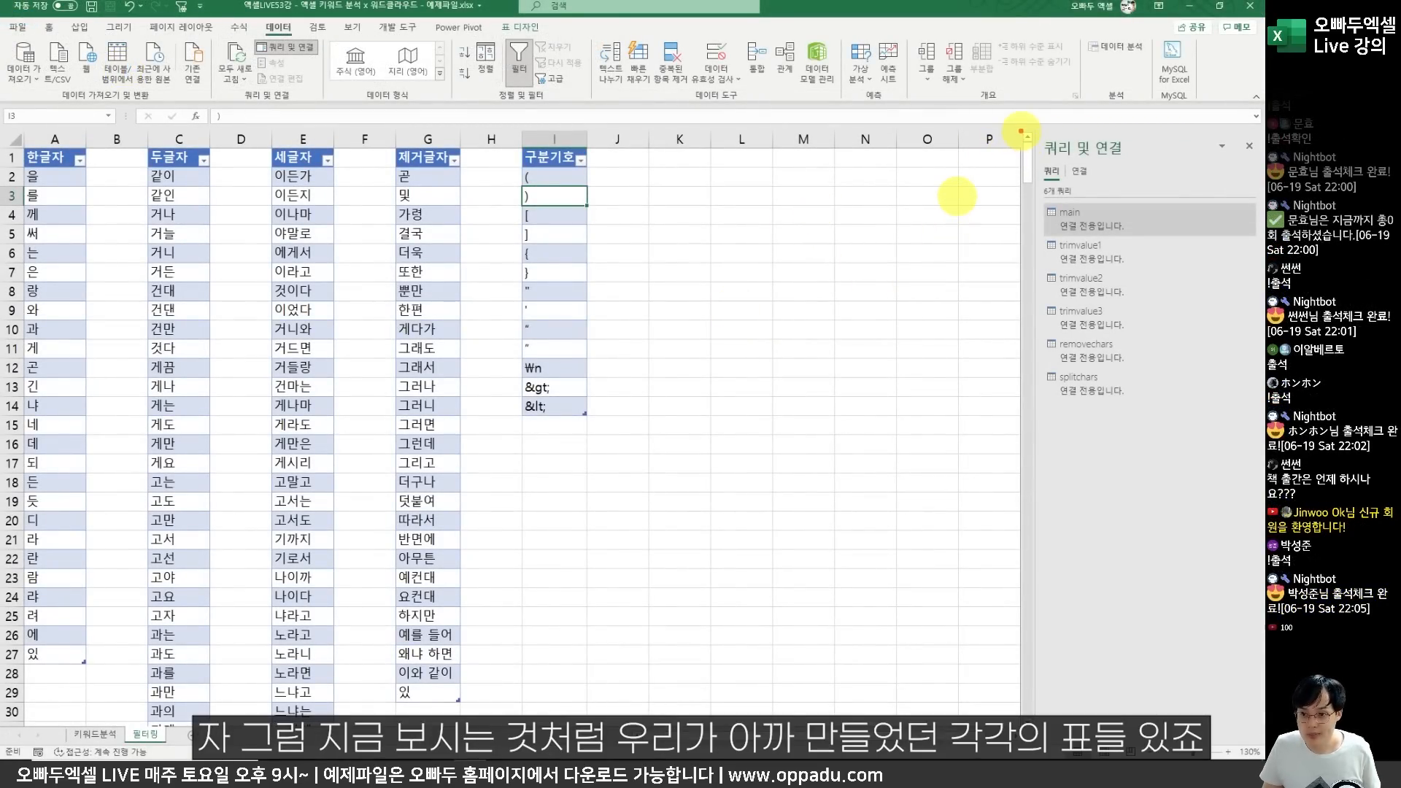
mouse_move(1020, 131)
mouse_down()
mouse_move(1073, 328)
mouse_move(1152, 429)
mouse_up()
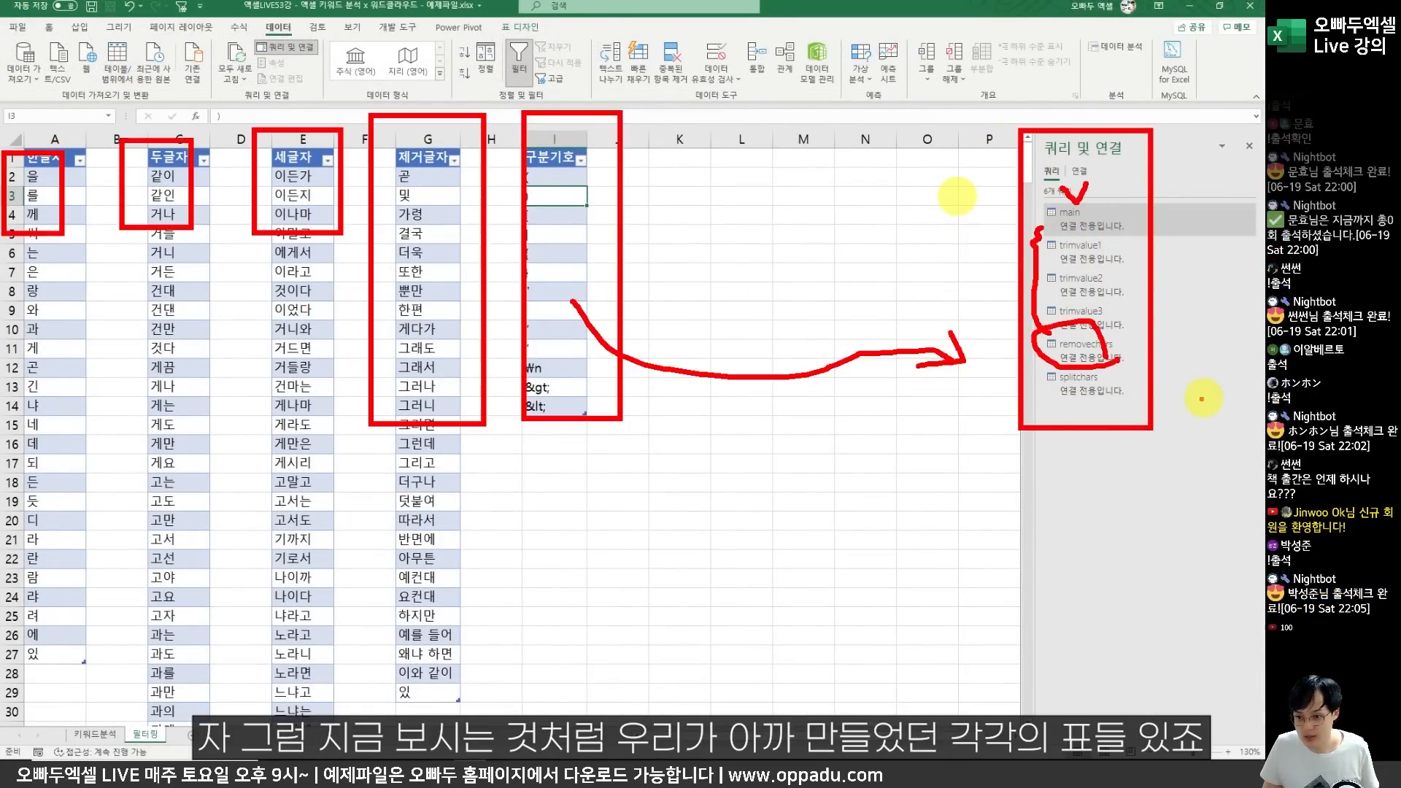
drag(1202, 399, 1013, 397)
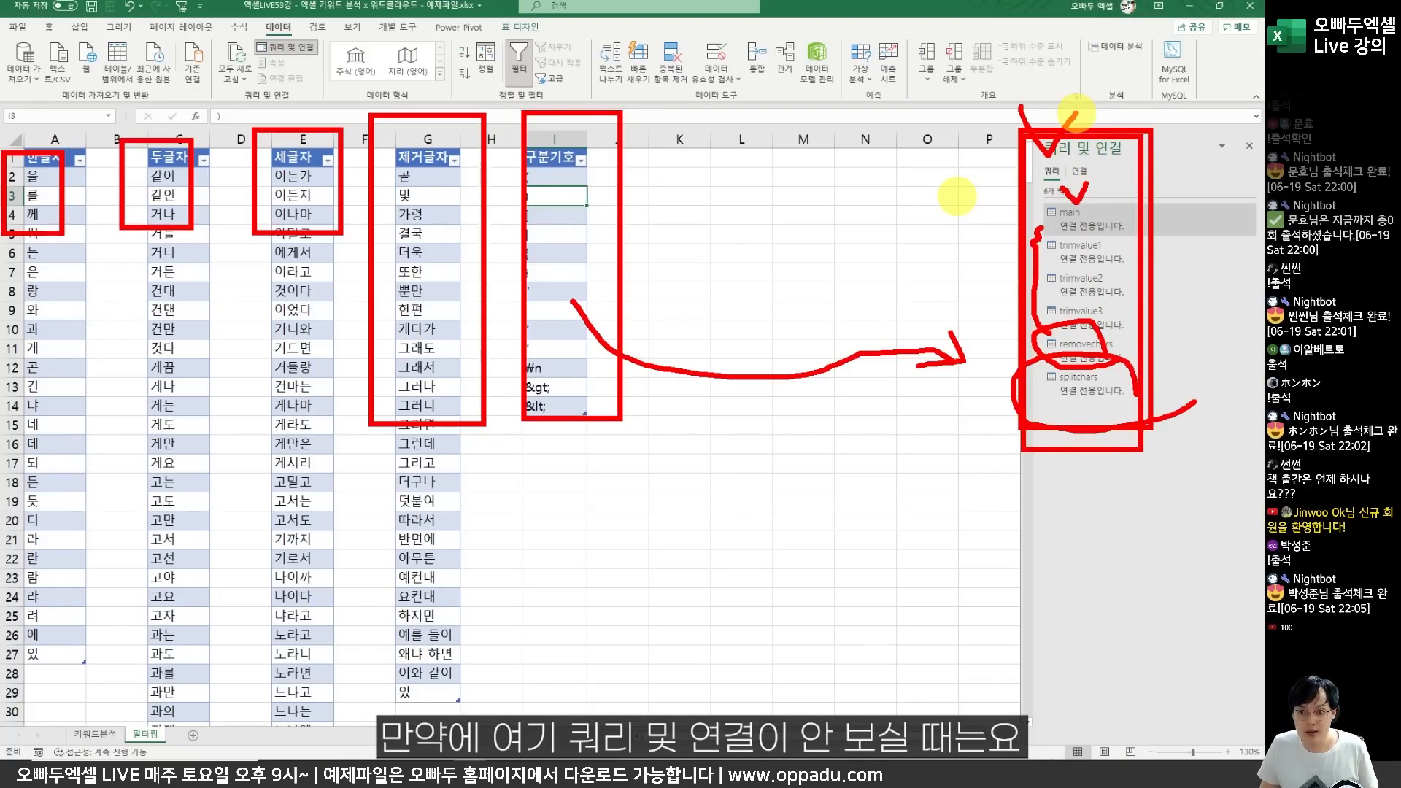
mouse_move(1022, 130)
mouse_down()
mouse_move(1095, 252)
mouse_move(1161, 432)
mouse_up()
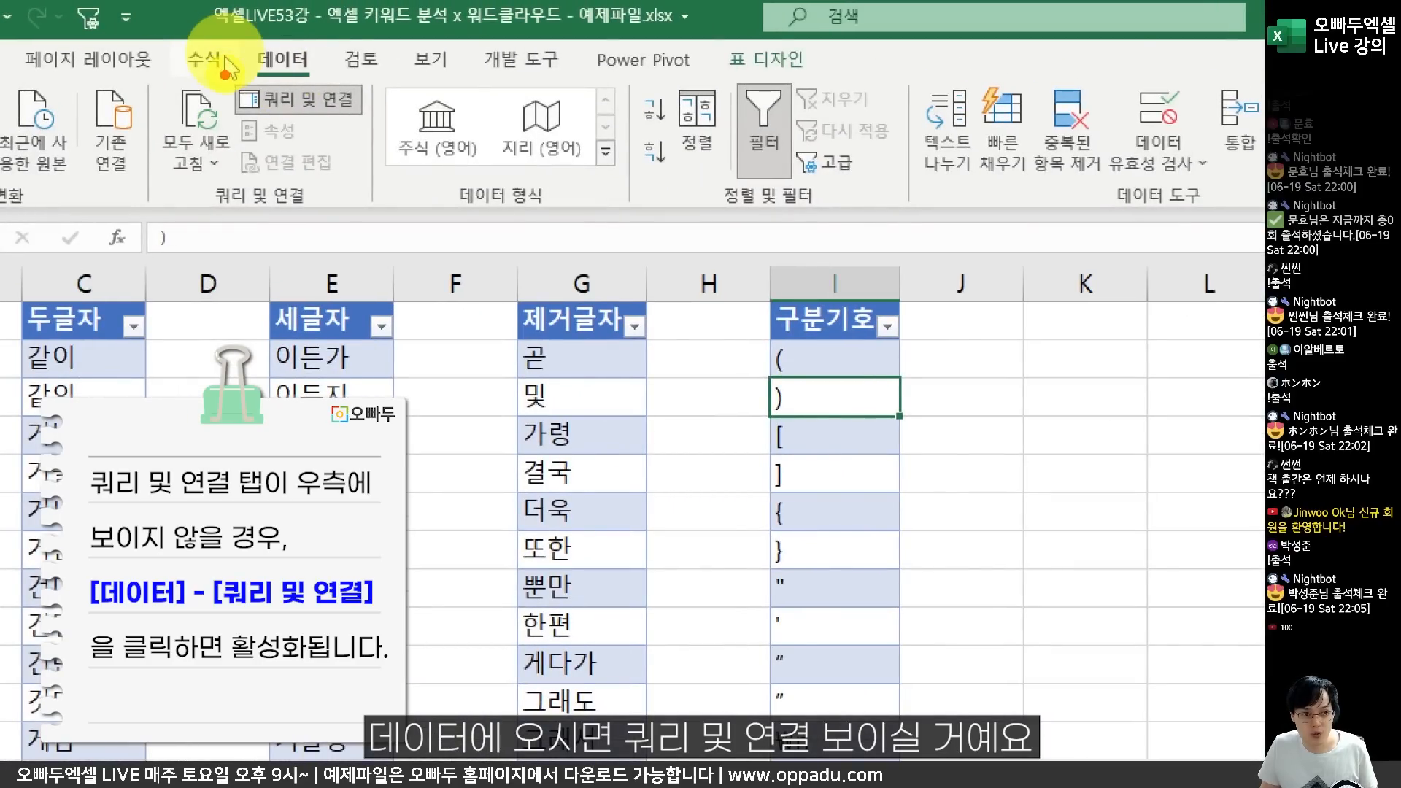
drag(221, 71, 370, 133)
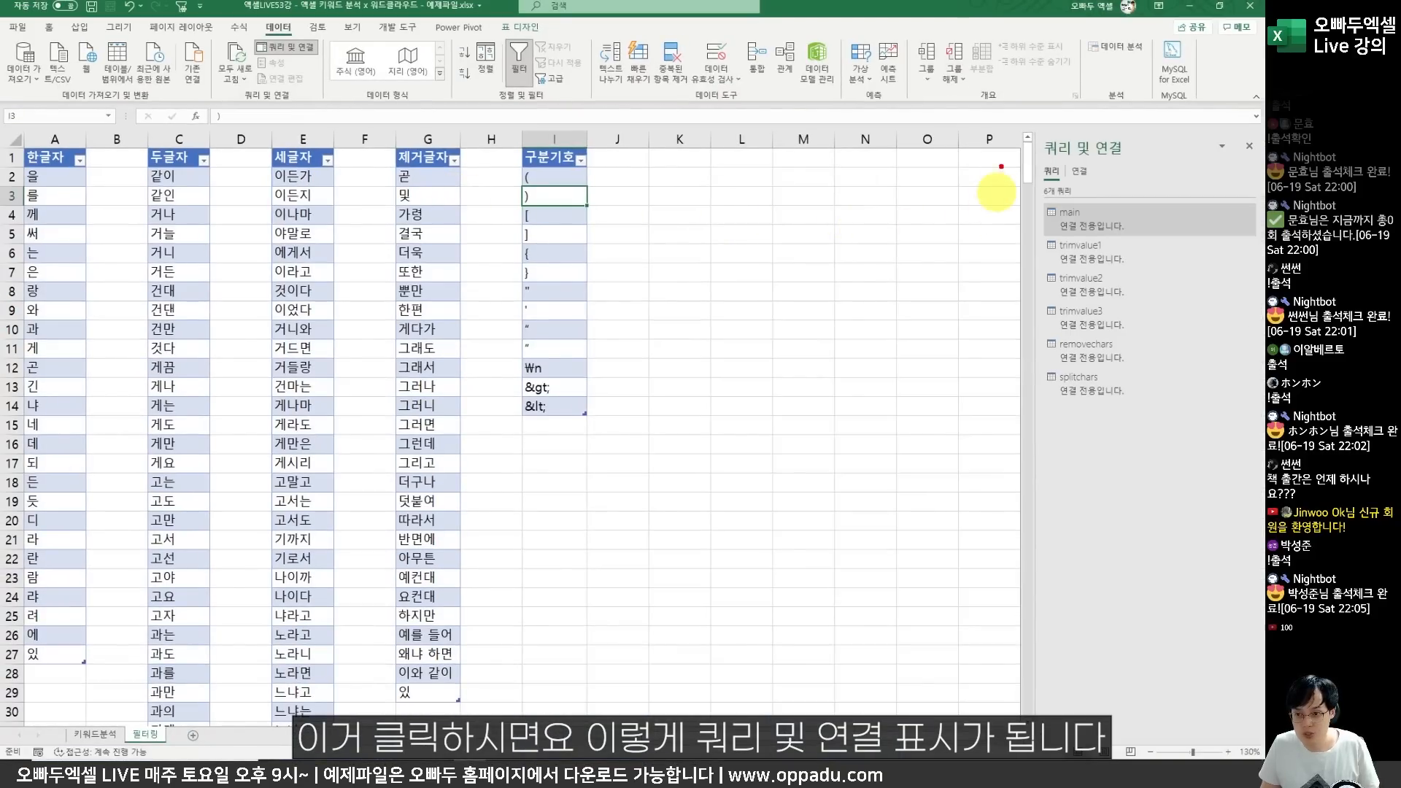
drag(1016, 123, 1121, 278)
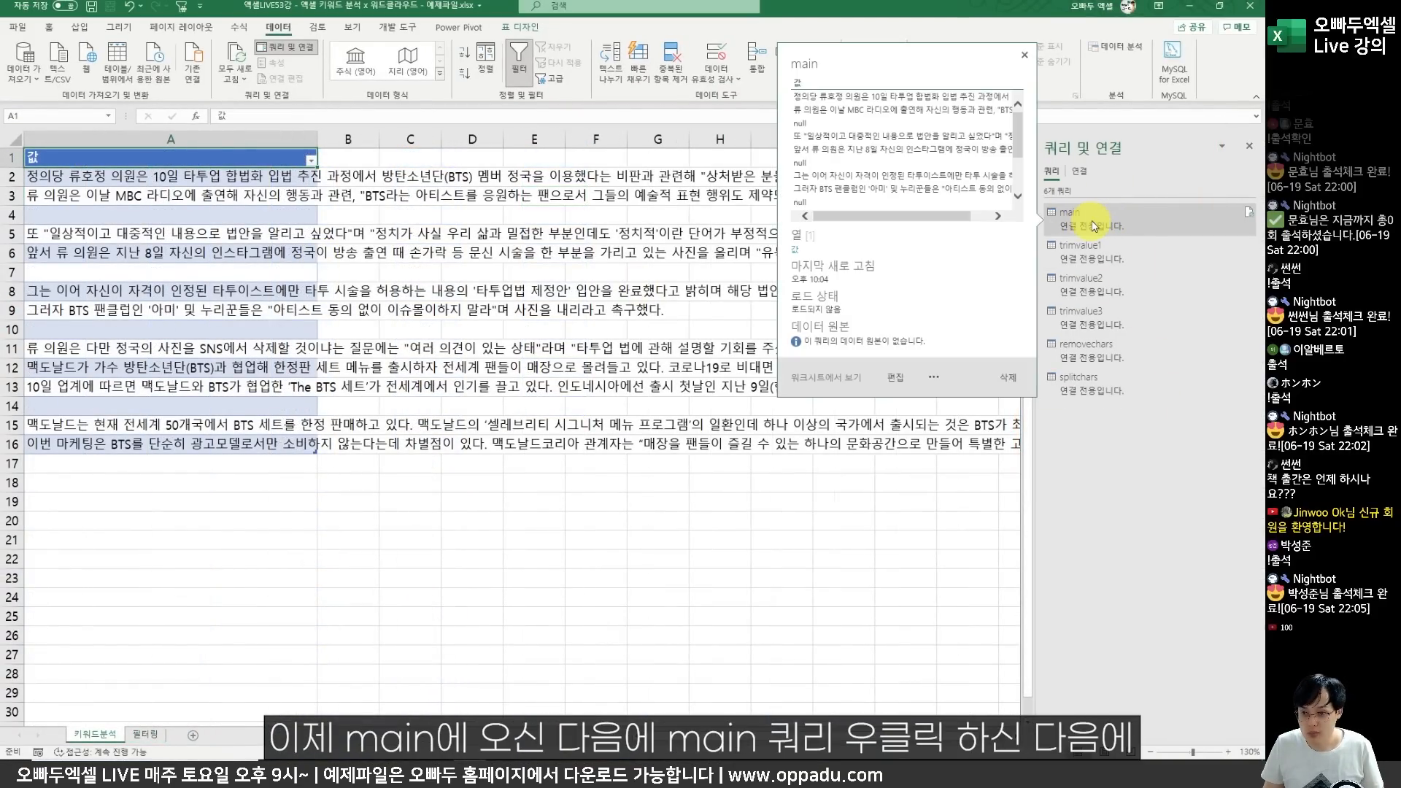
Open the main query for editing in the Power Query editor.
right_click(1094, 226)
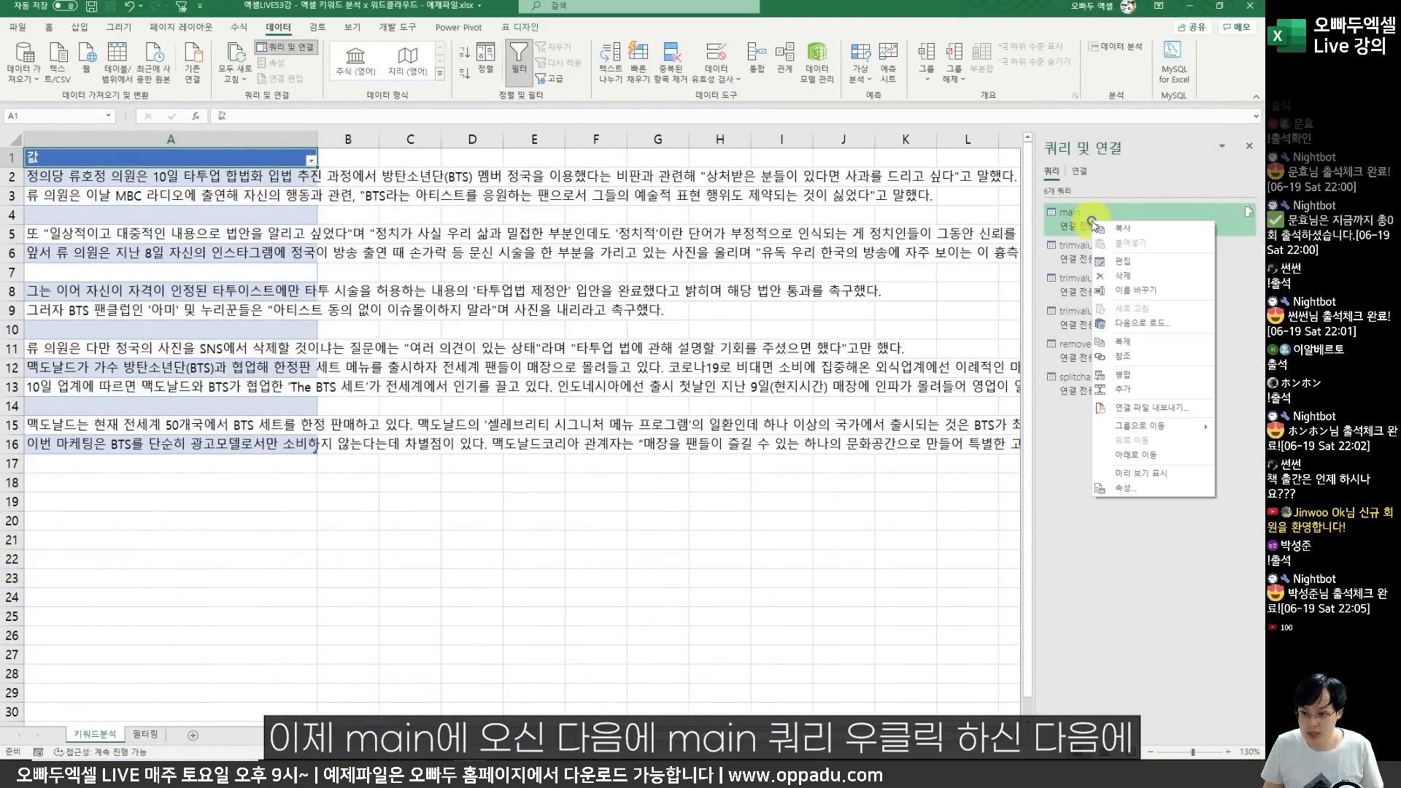
click(1133, 264)
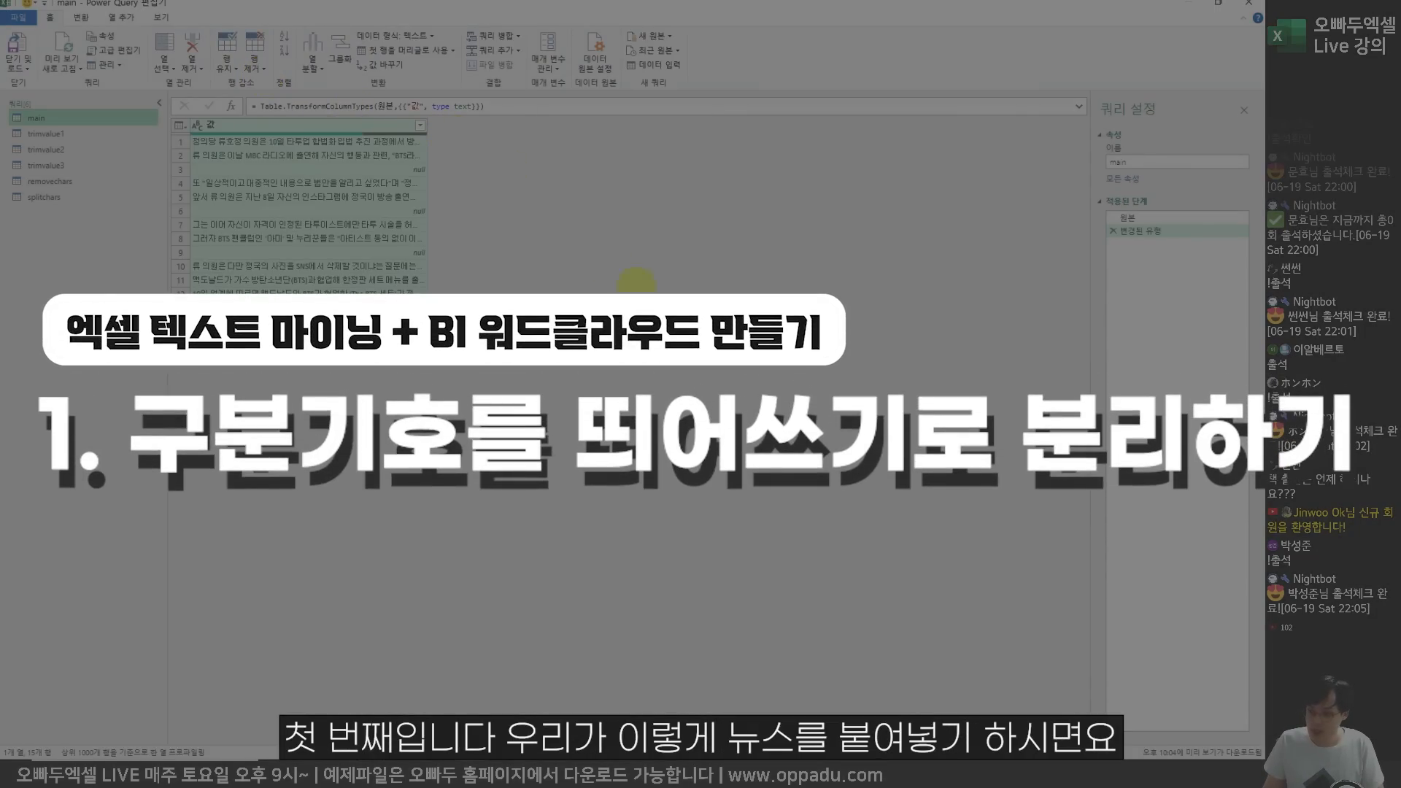
Remove the empty rows from the 값 column of the main query.
double_click(372, 9)
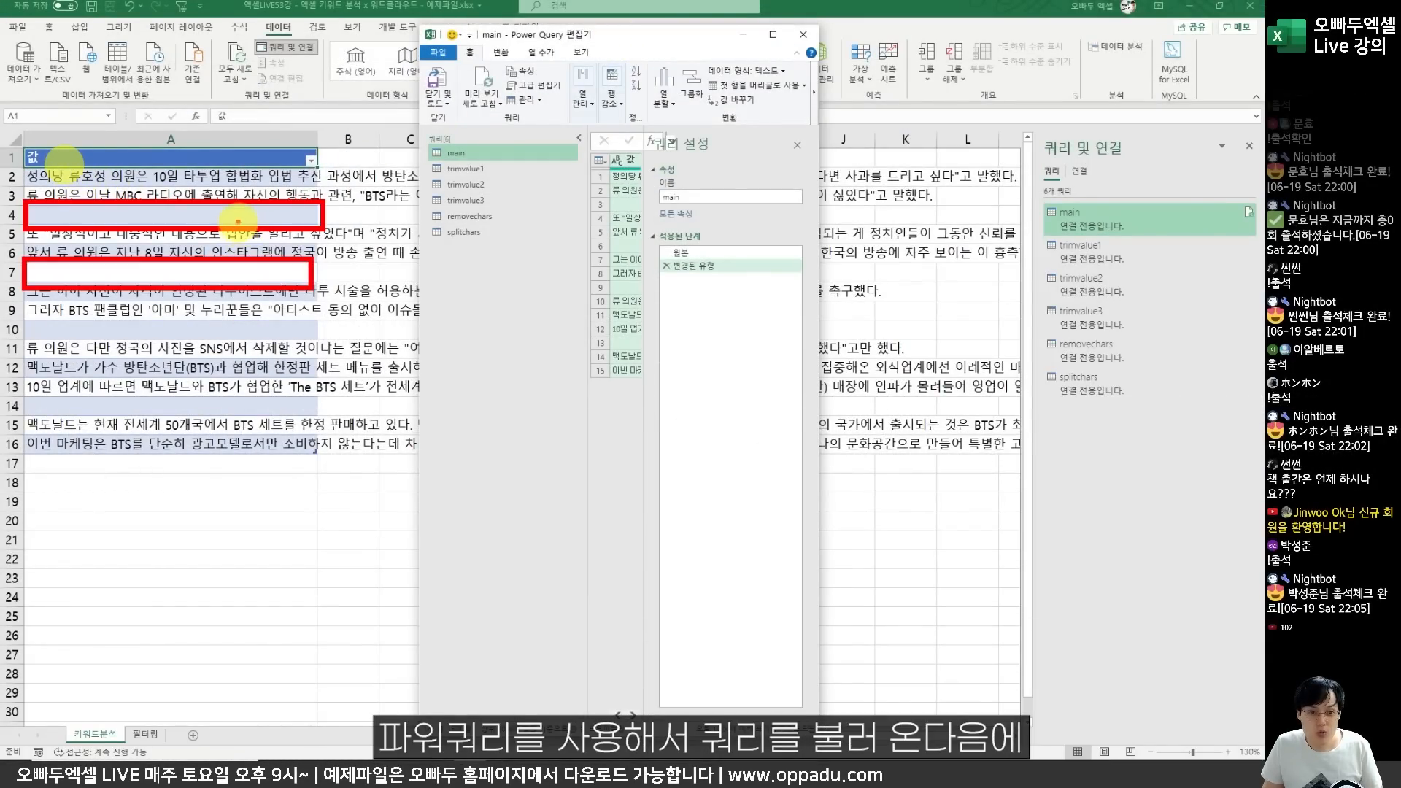
drag(259, 191, 563, 195)
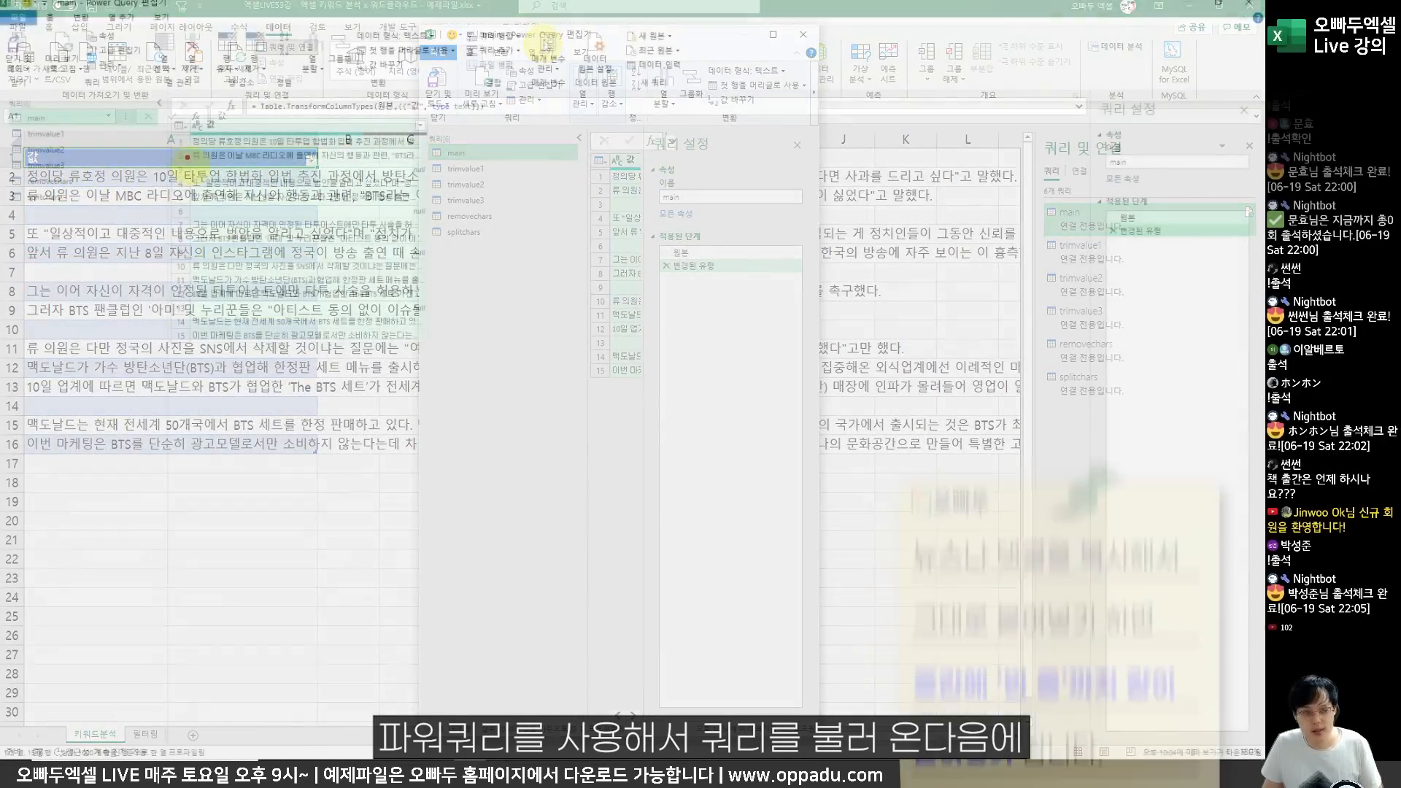
drag(186, 153, 430, 182)
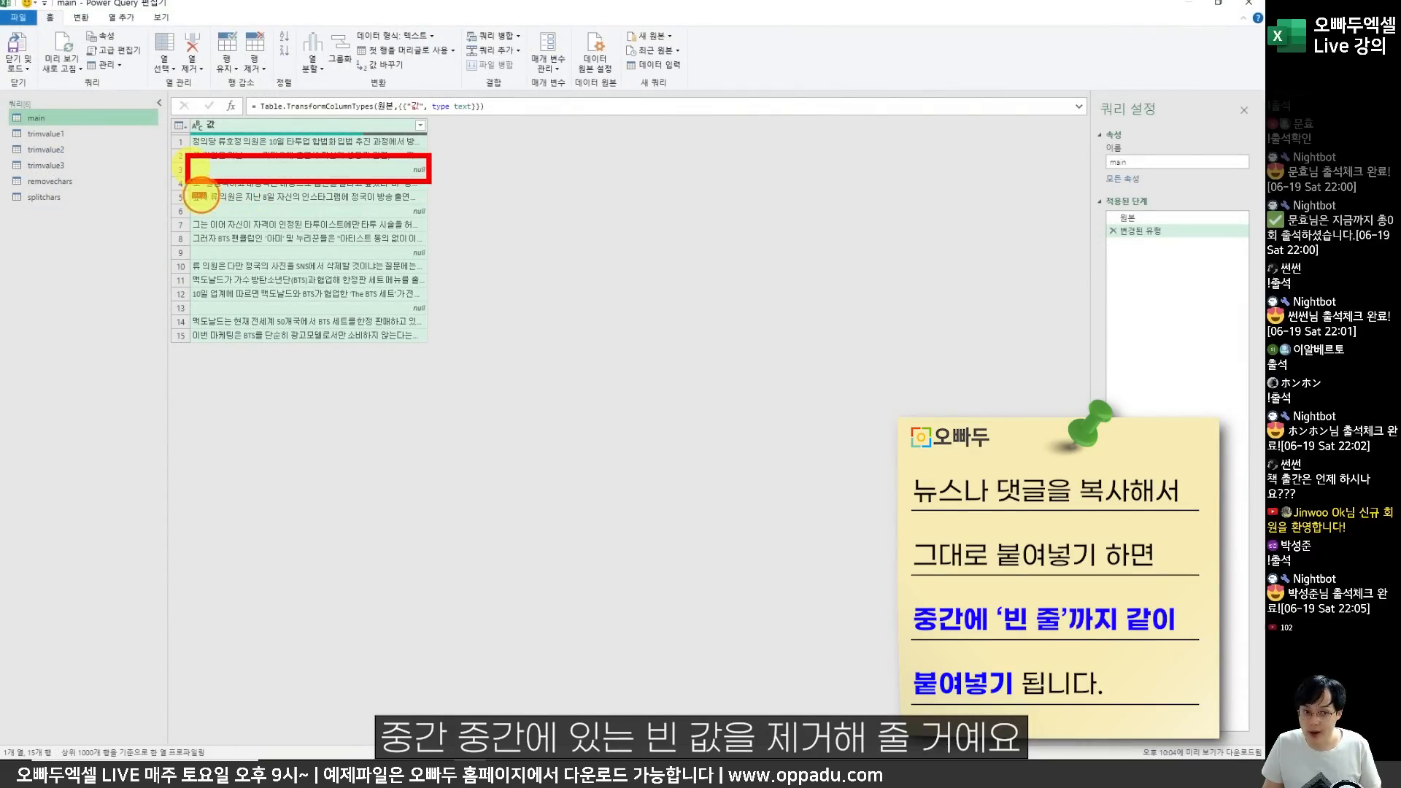
drag(197, 196, 438, 219)
key(Escape)
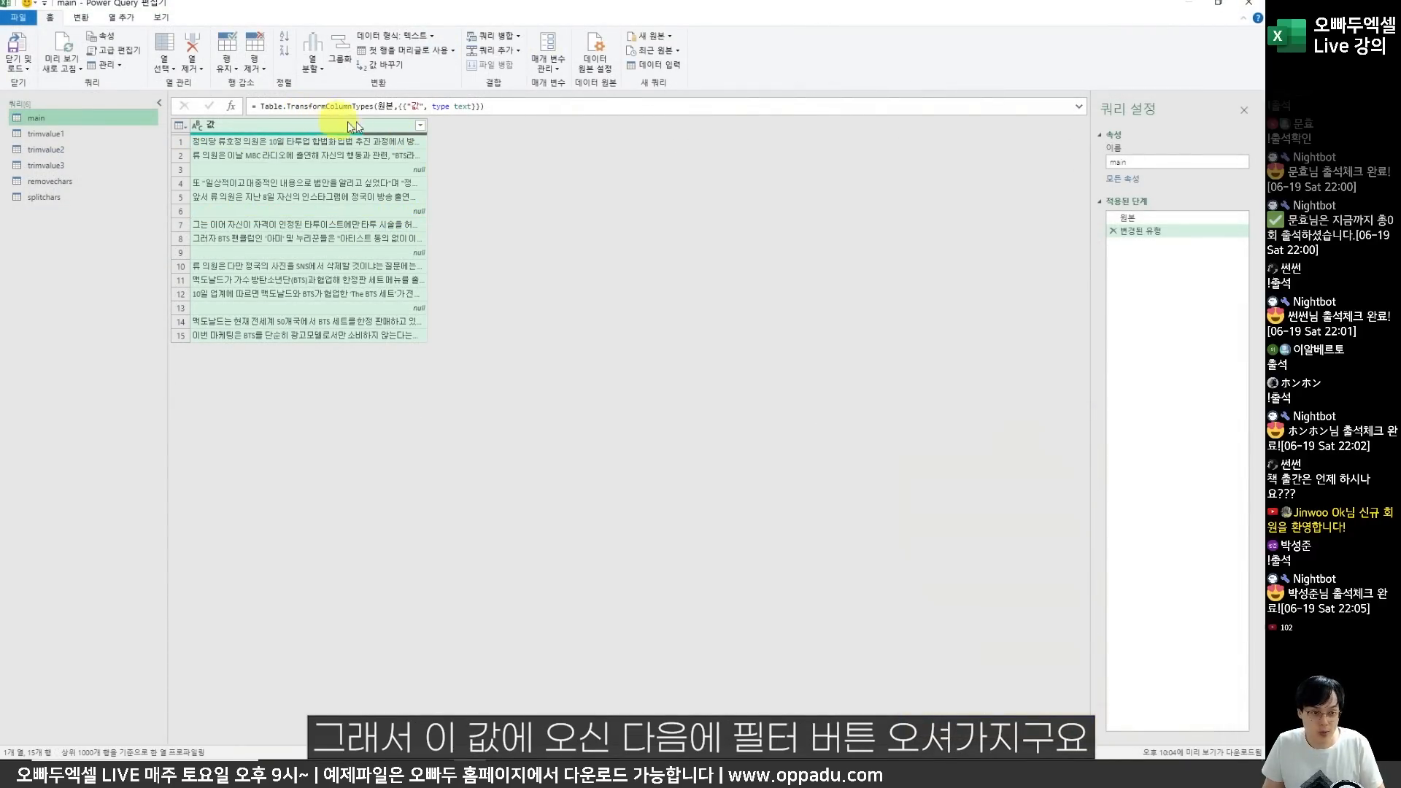
click(420, 126)
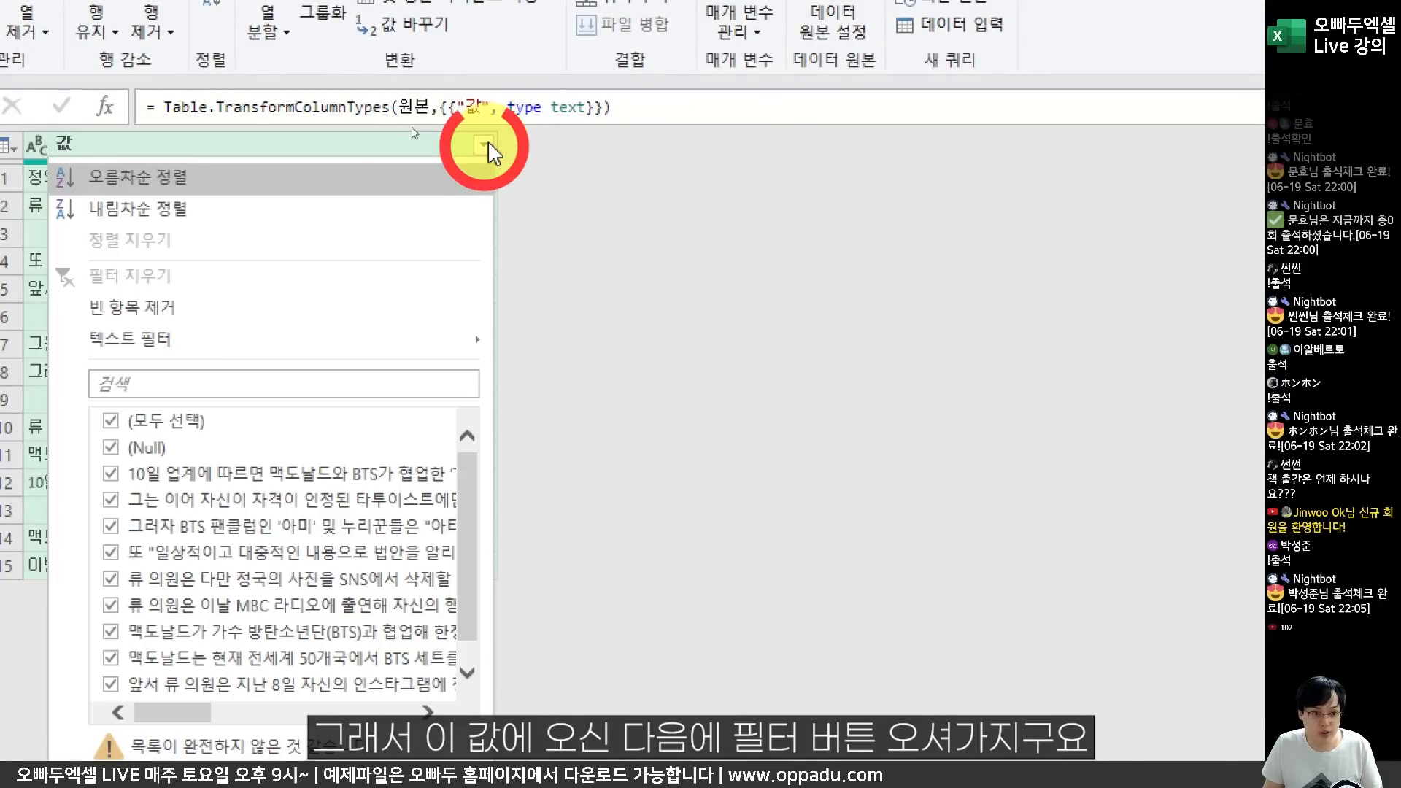
drag(80, 309, 170, 310)
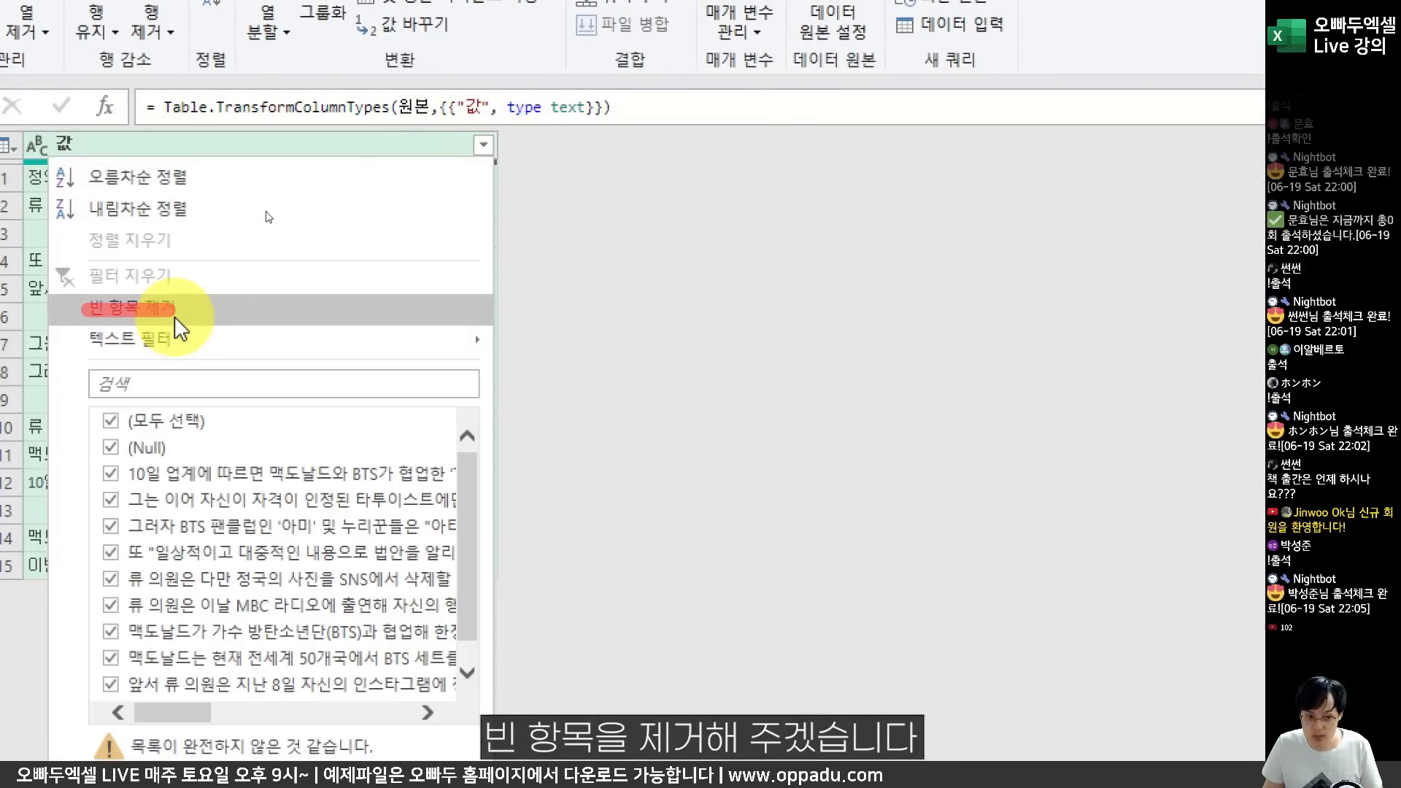
click(176, 321)
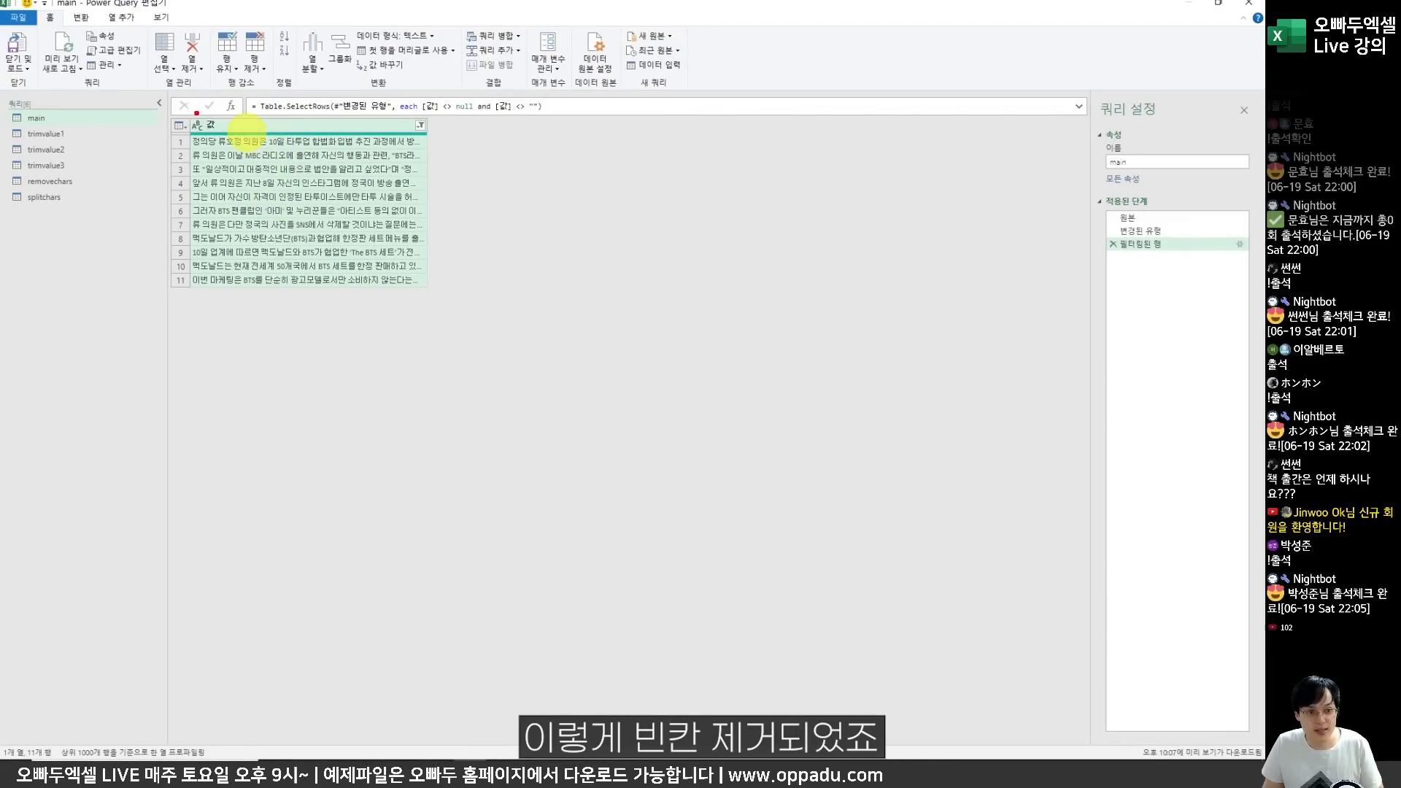
drag(197, 112, 434, 278)
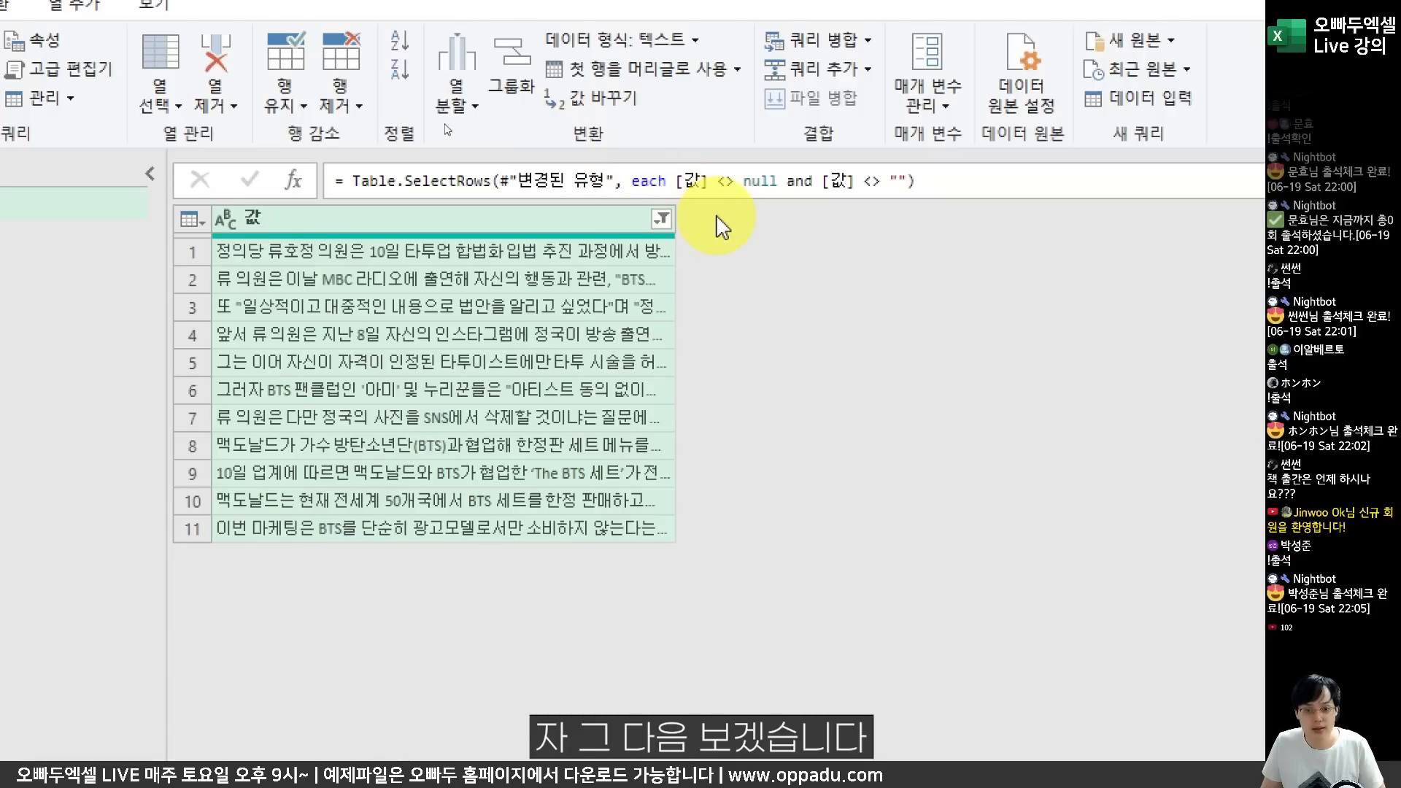
Widen the 값 column to show more of each article sentence.
drag(673, 214, 1073, 219)
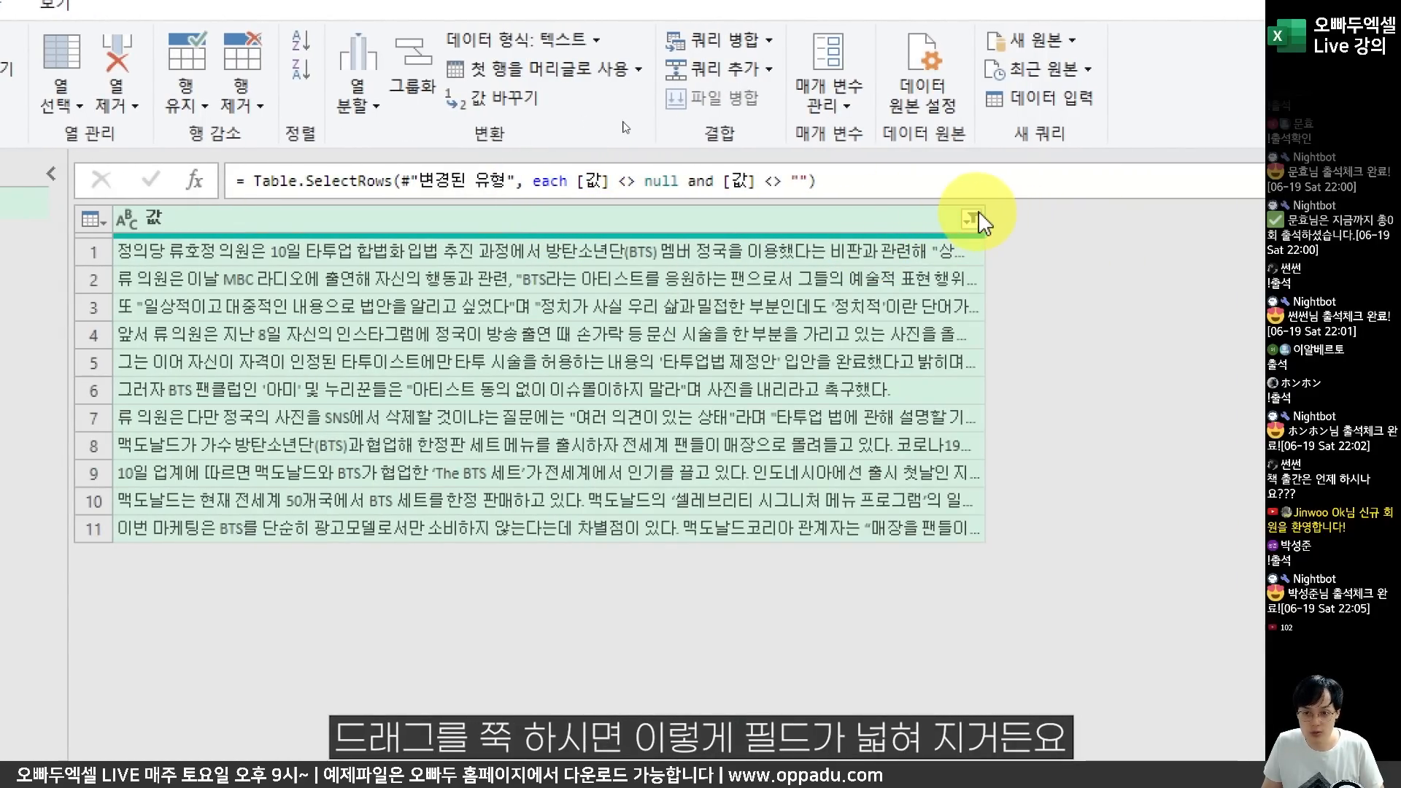
drag(978, 213, 1109, 213)
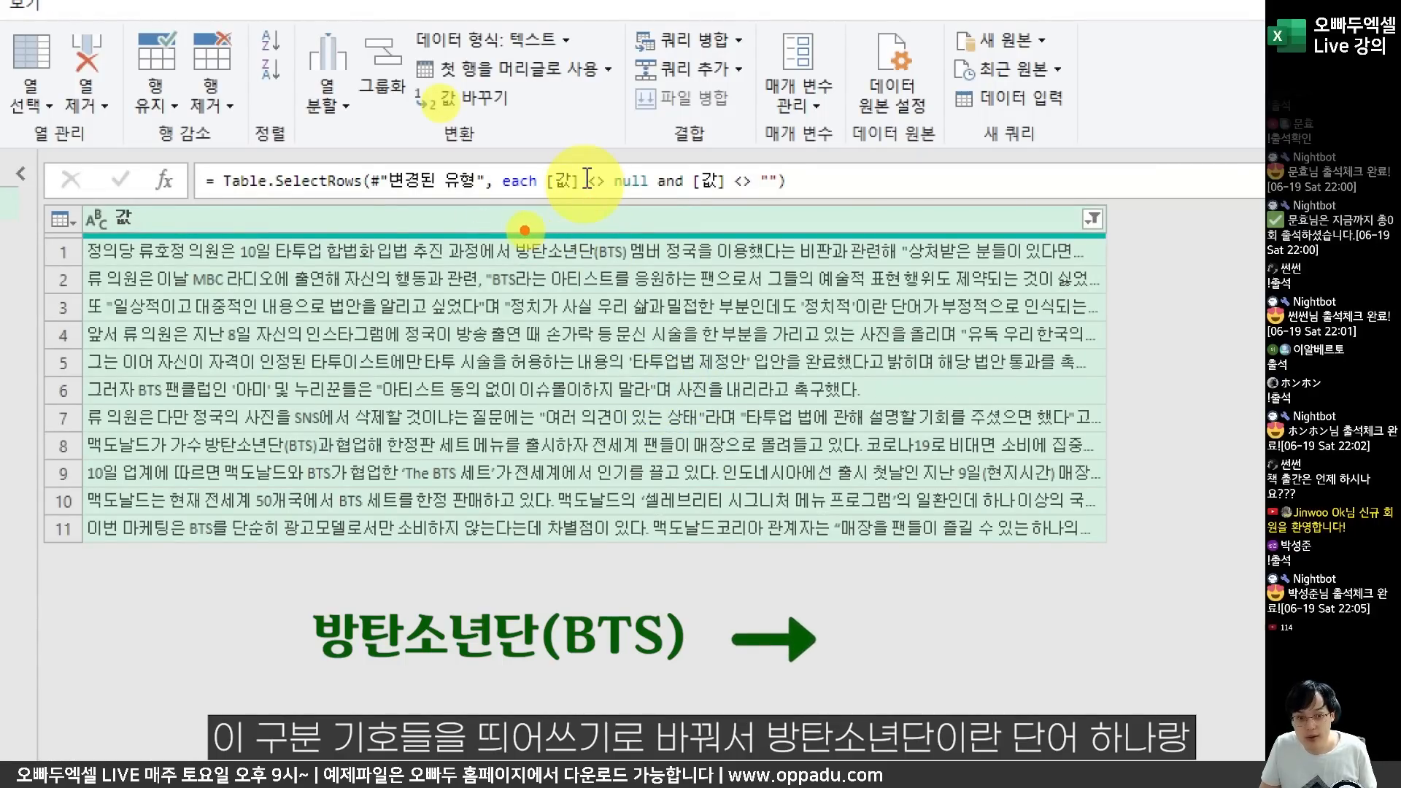
drag(515, 234, 592, 267)
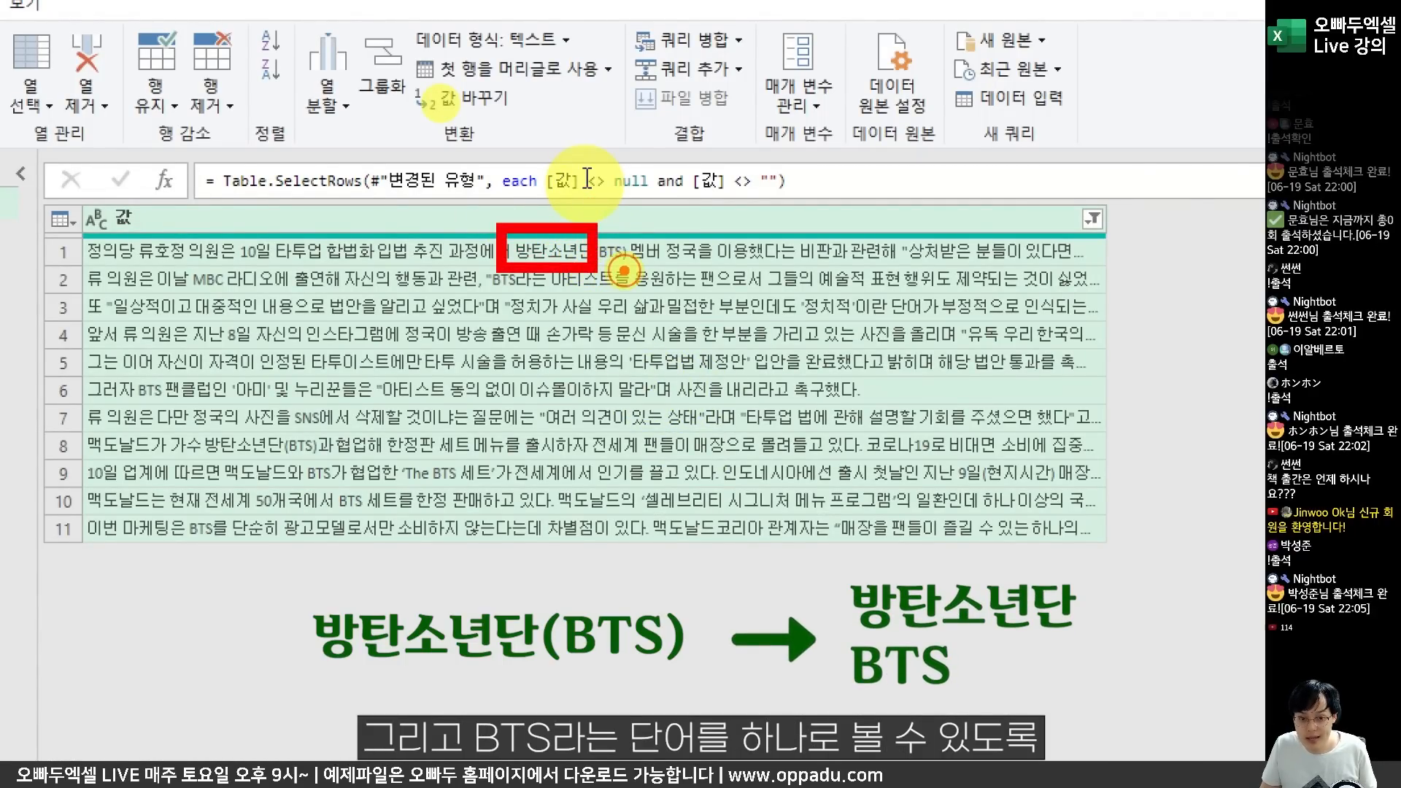
mouse_move(629, 225)
mouse_down()
mouse_move(615, 270)
mouse_move(622, 236)
mouse_move(631, 261)
mouse_up()
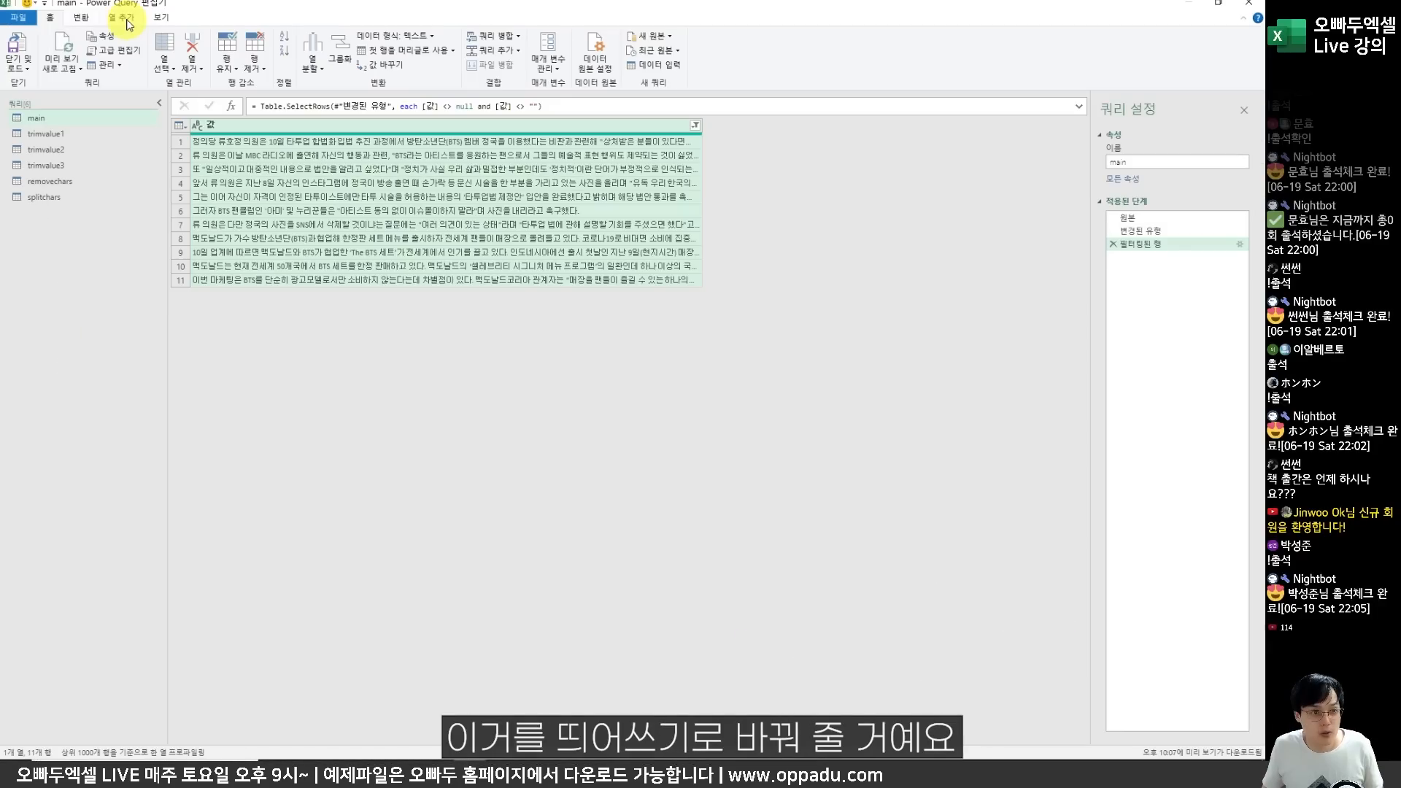
Start a custom column in the main query and name it 구분기호변경.
click(123, 17)
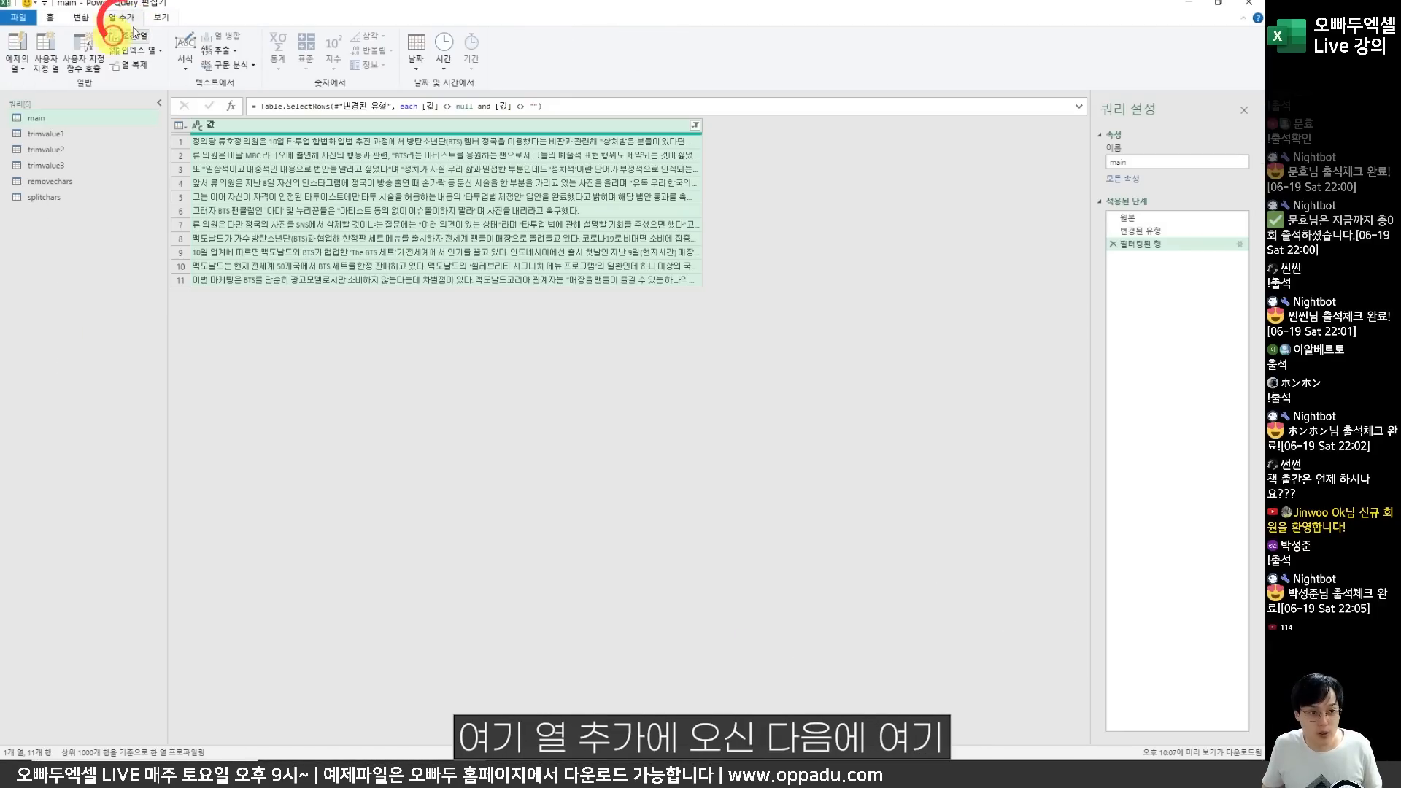
click(54, 60)
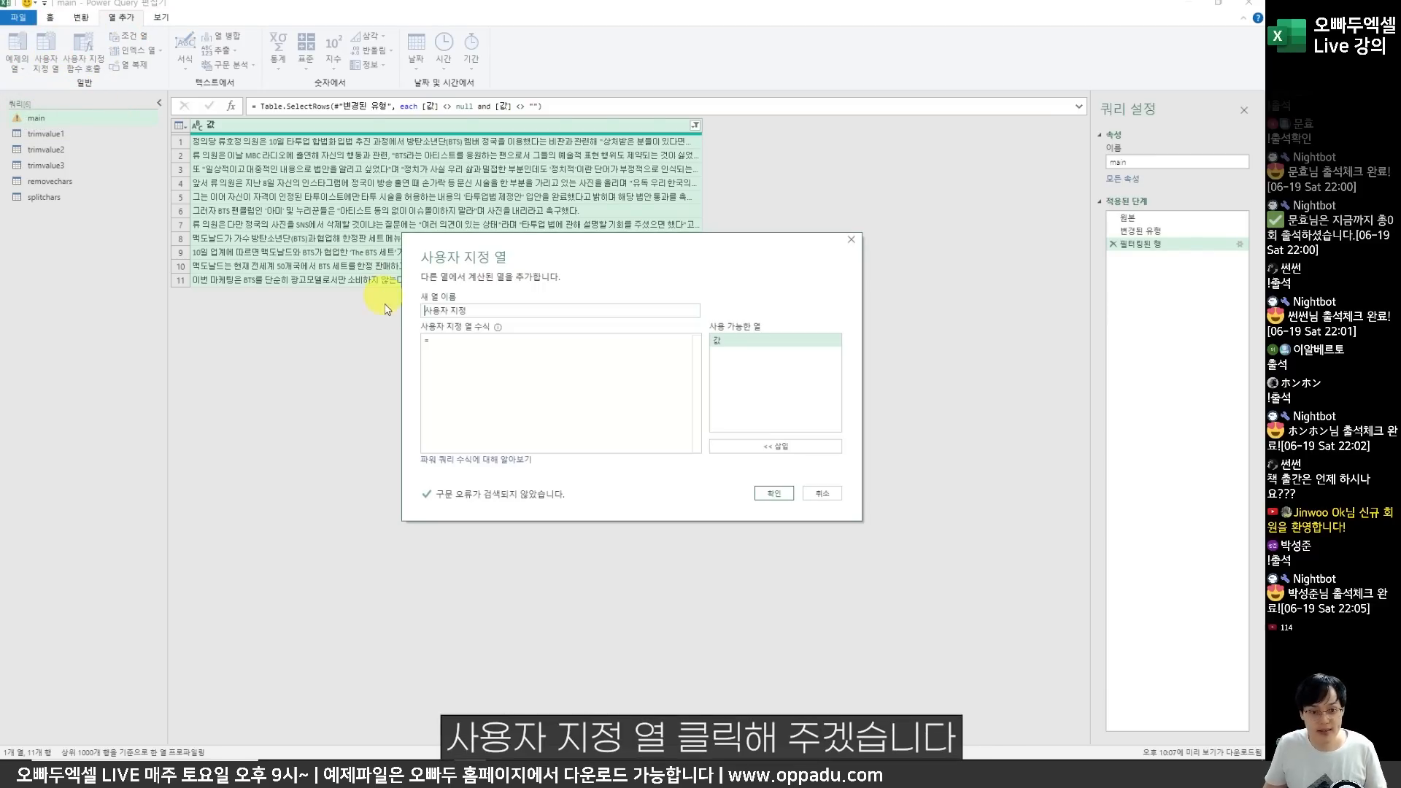
click(468, 316)
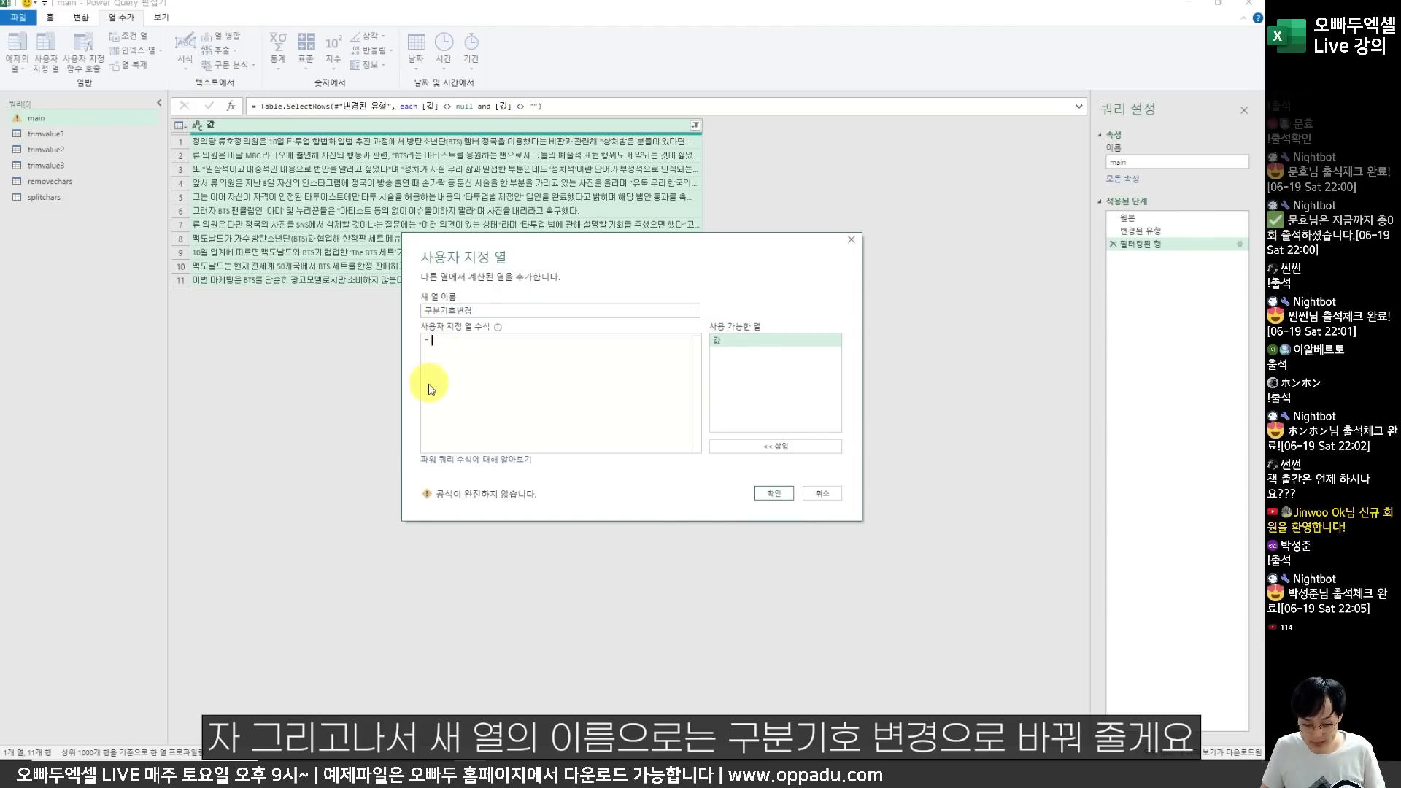
click(561, 416)
Copy the List.Accumulate formula for changing delimiters to spaces from the lecture page in the browser into the Power Query custom column formula.
key(alt+Tab)
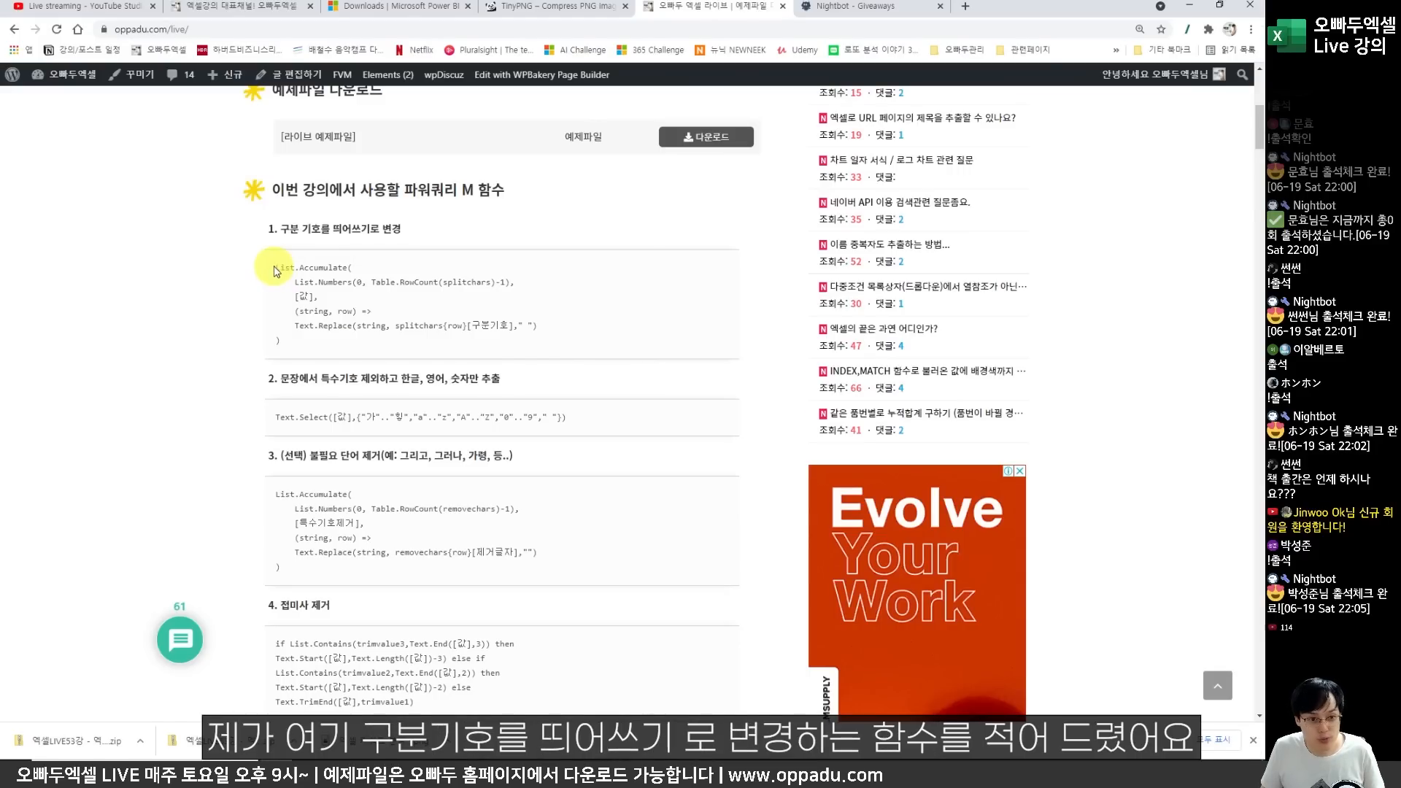
drag(274, 271, 326, 345)
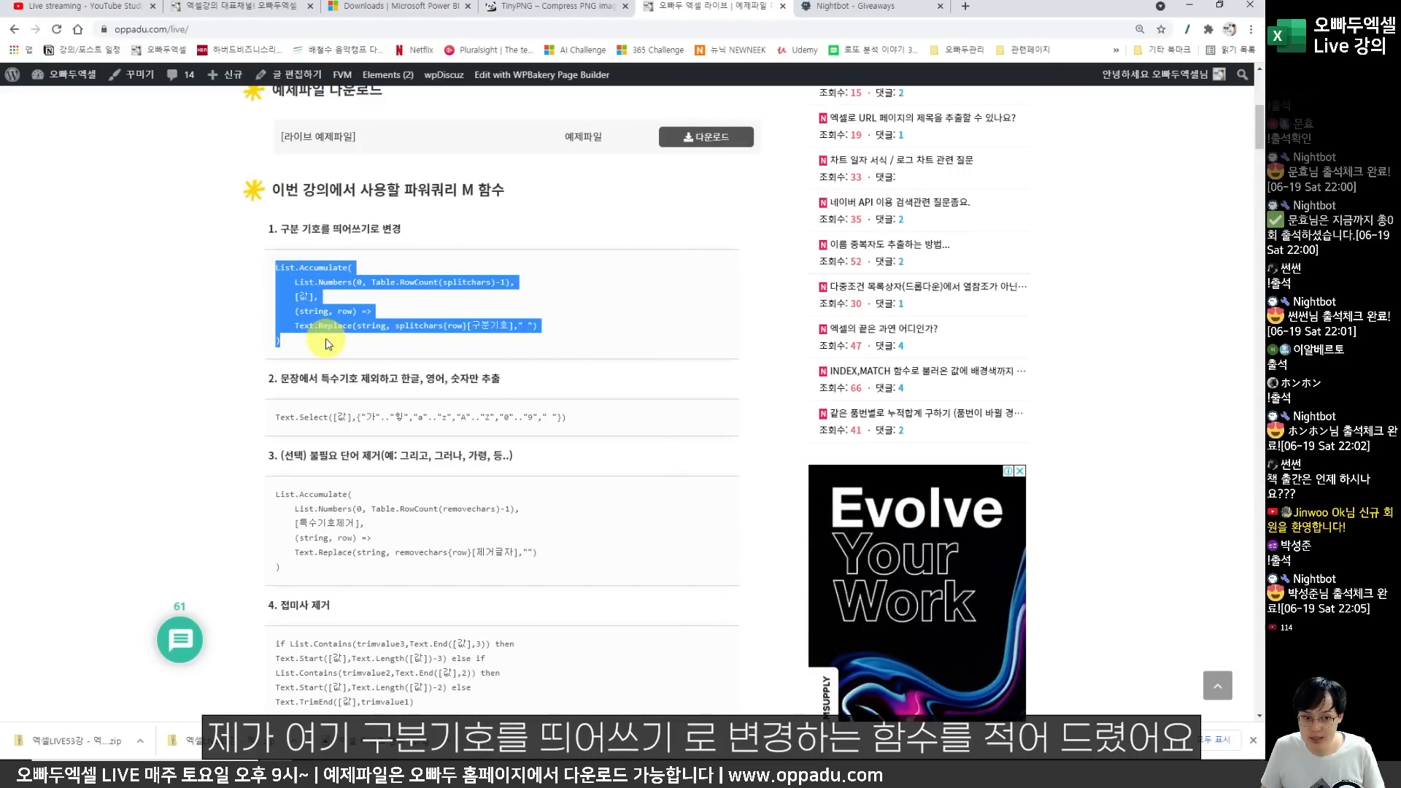
click(334, 332)
mouse_move(276, 266)
mouse_down()
mouse_move(308, 341)
mouse_move(275, 273)
mouse_up()
click(325, 348)
key(ctrl+c)
key(alt+Tab)
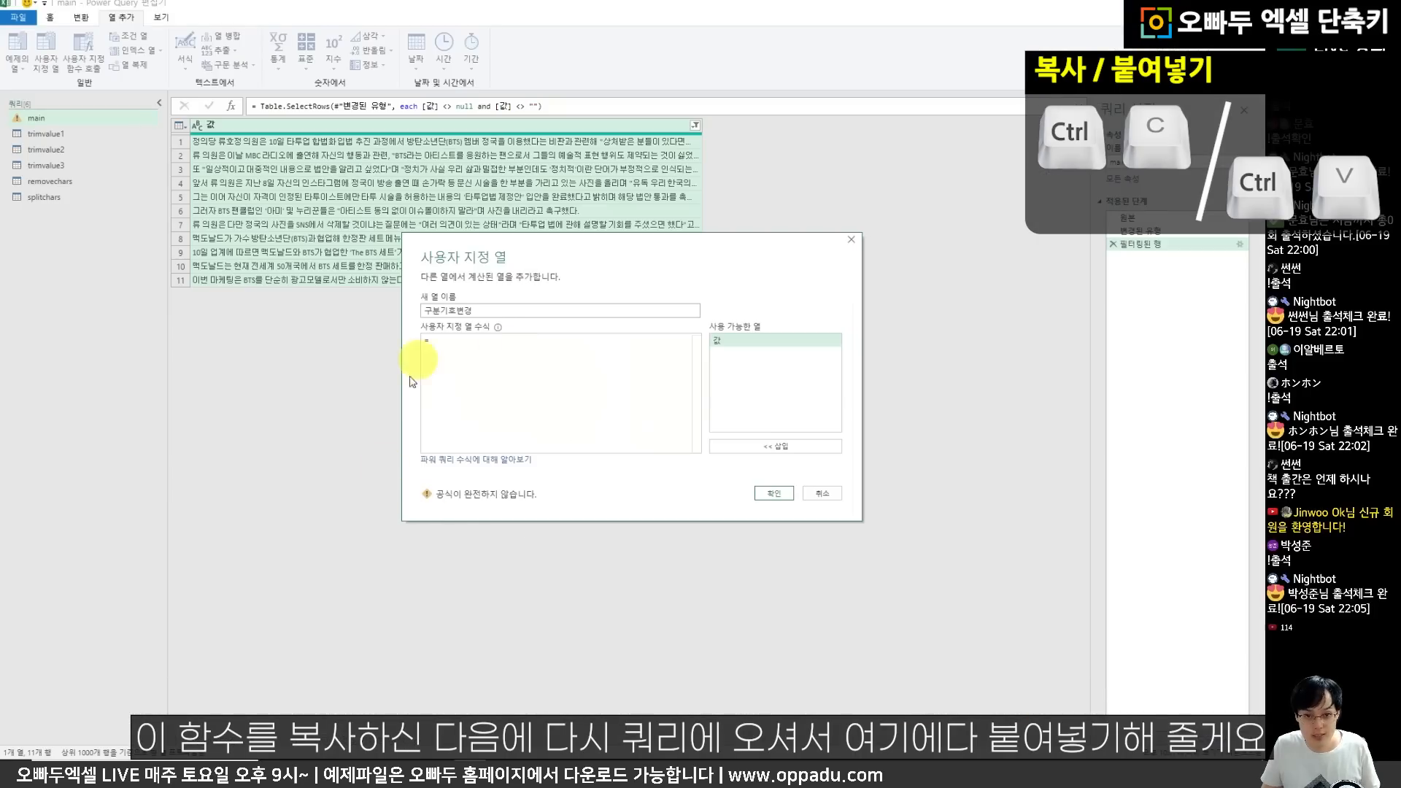
key(ctrl+v)
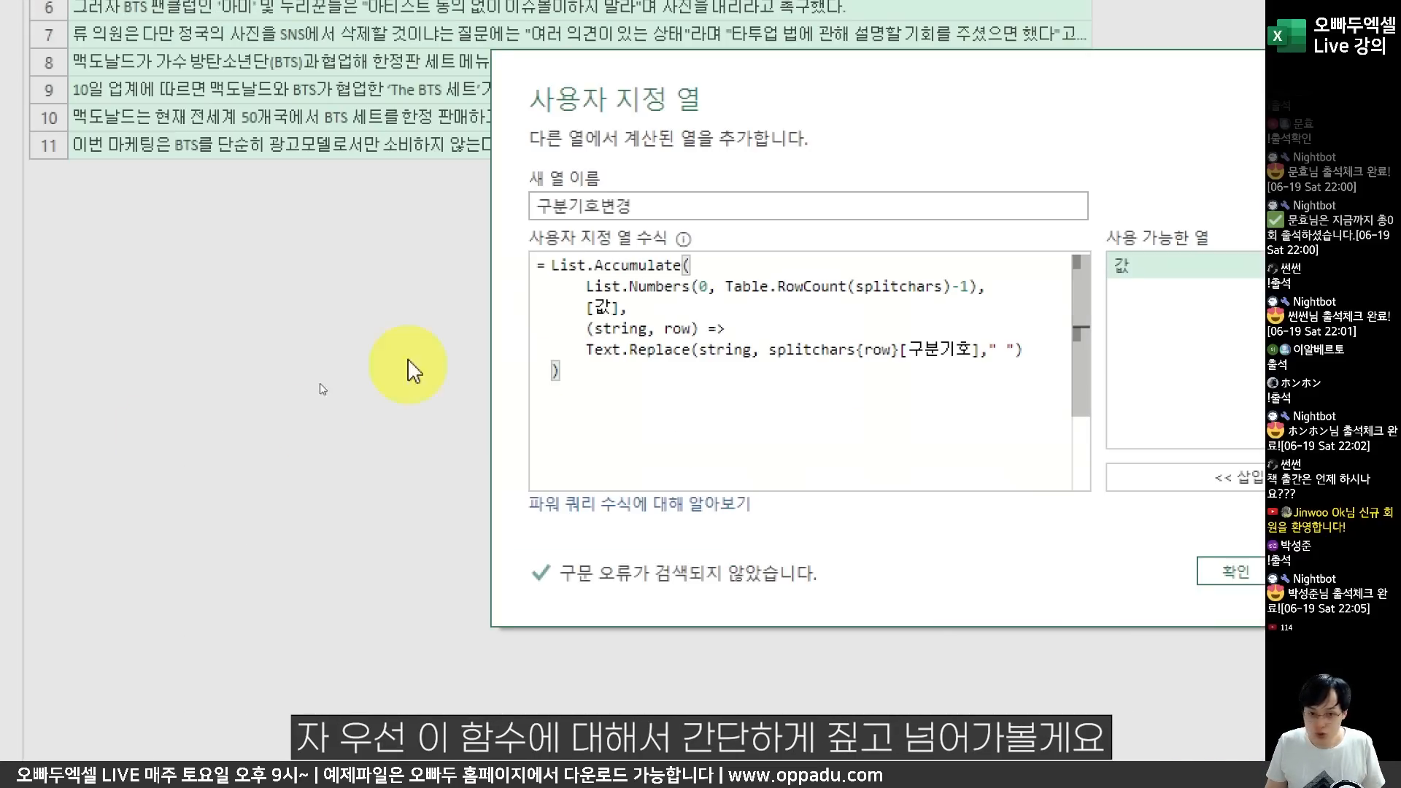
Examine the list argument of the List.Accumulate formula, built with List.Numbers and Table.RowCount(splitchars)-1.
mouse_move(675, 295)
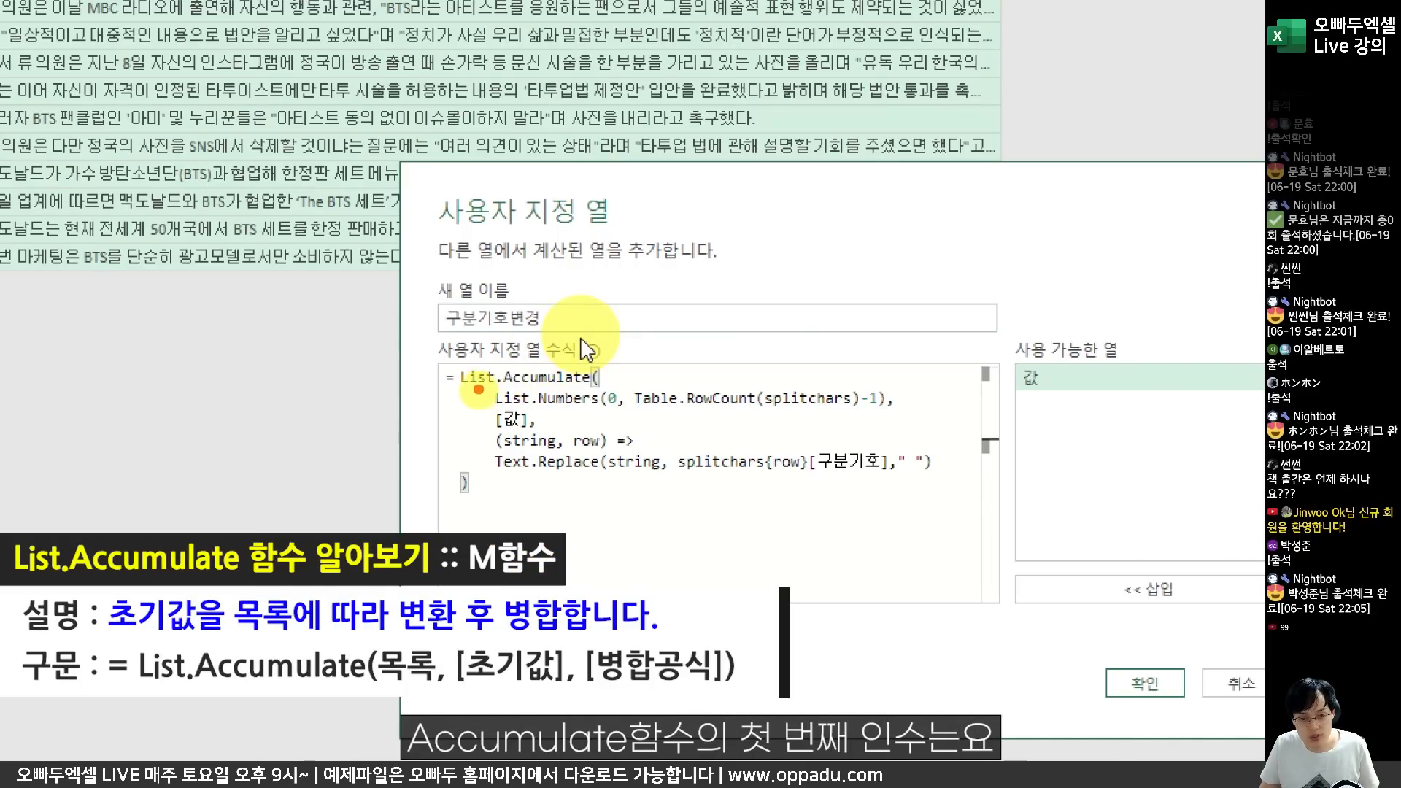
mouse_move(481, 375)
mouse_down()
mouse_move(608, 419)
mouse_move(916, 425)
mouse_up()
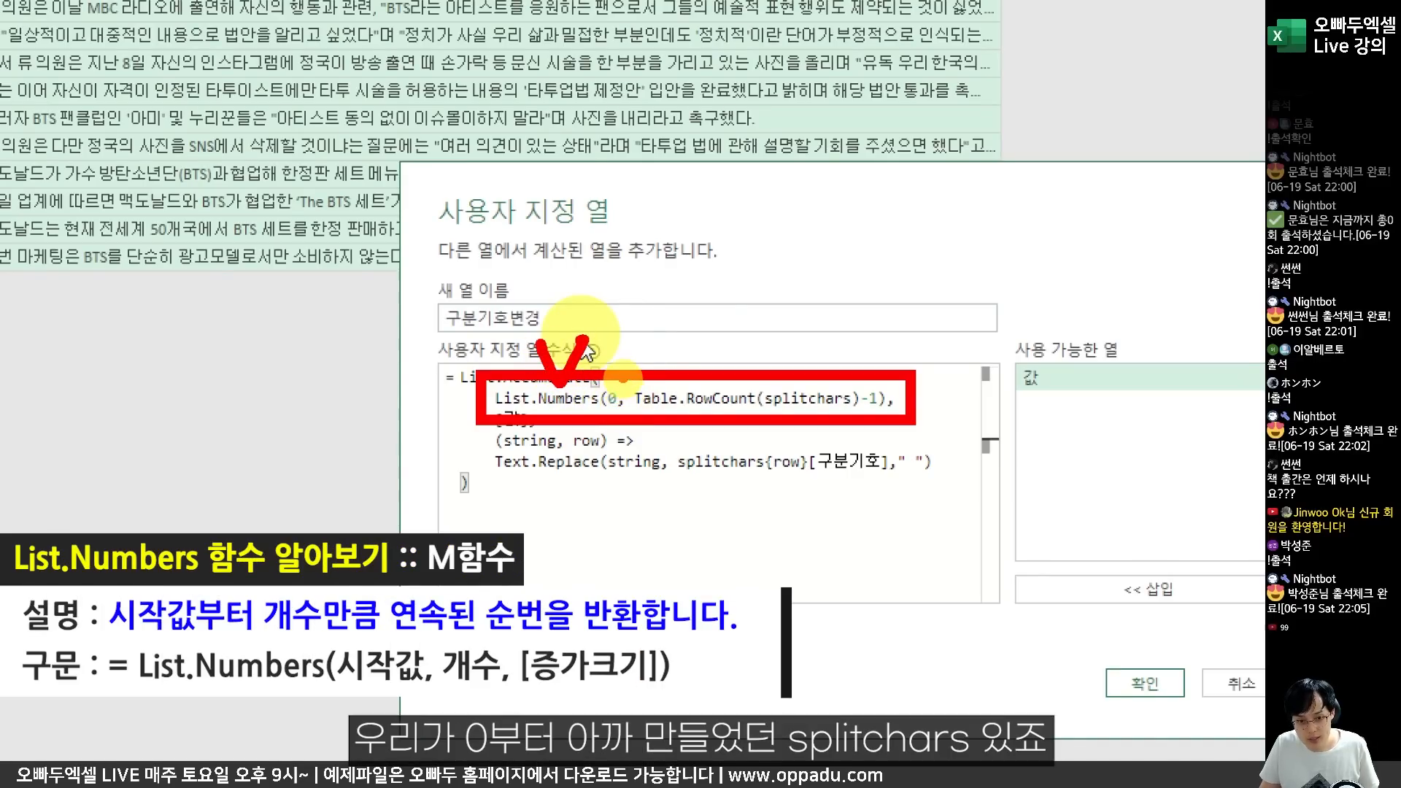
mouse_move(632, 321)
mouse_down()
mouse_move(606, 350)
mouse_move(632, 315)
mouse_up()
click(656, 346)
click(670, 344)
click(687, 343)
click(703, 344)
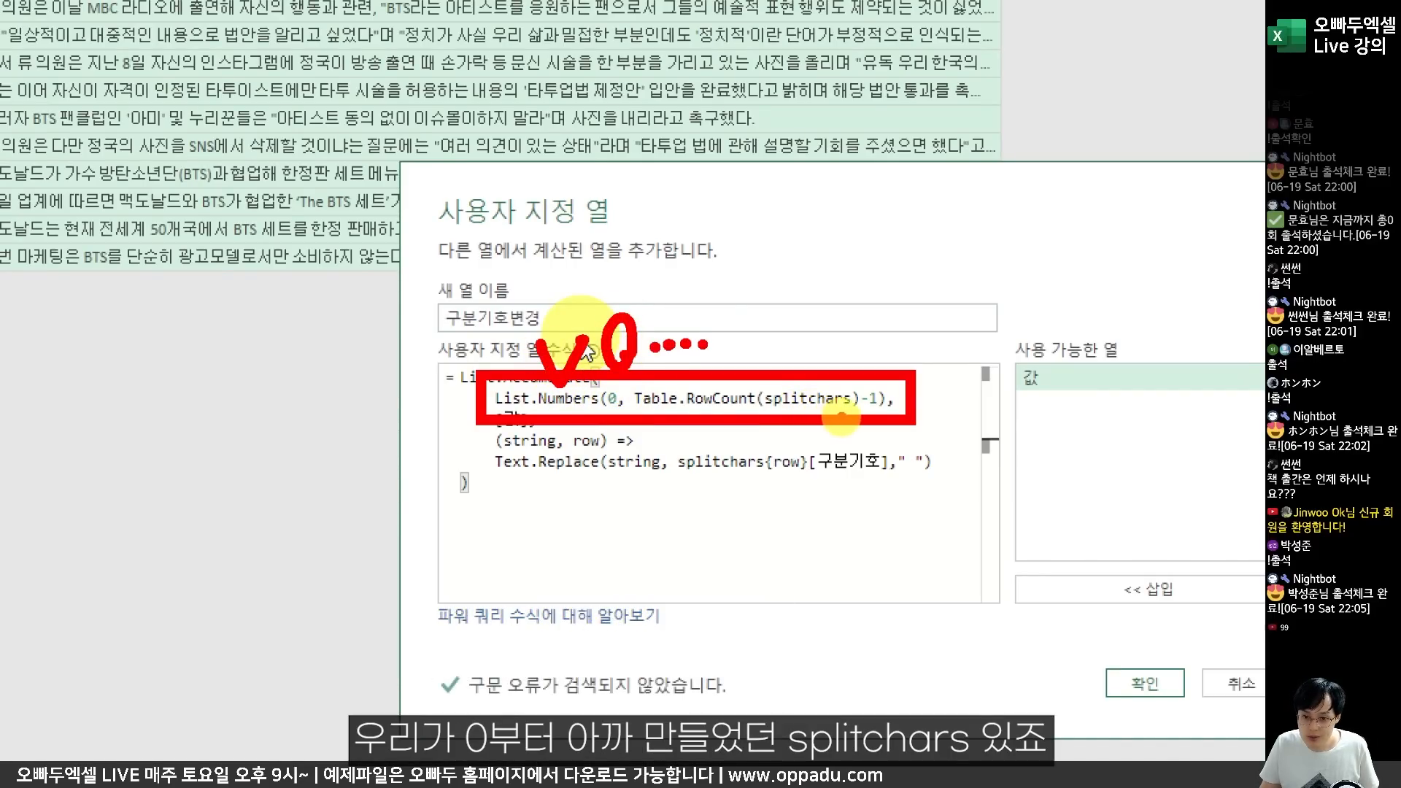
mouse_move(837, 418)
mouse_down()
mouse_move(759, 387)
mouse_move(850, 383)
mouse_move(852, 407)
mouse_up()
mouse_move(808, 319)
mouse_down()
mouse_move(821, 314)
mouse_move(844, 363)
mouse_move(887, 343)
mouse_move(854, 379)
mouse_move(956, 337)
mouse_up()
key(Escape)
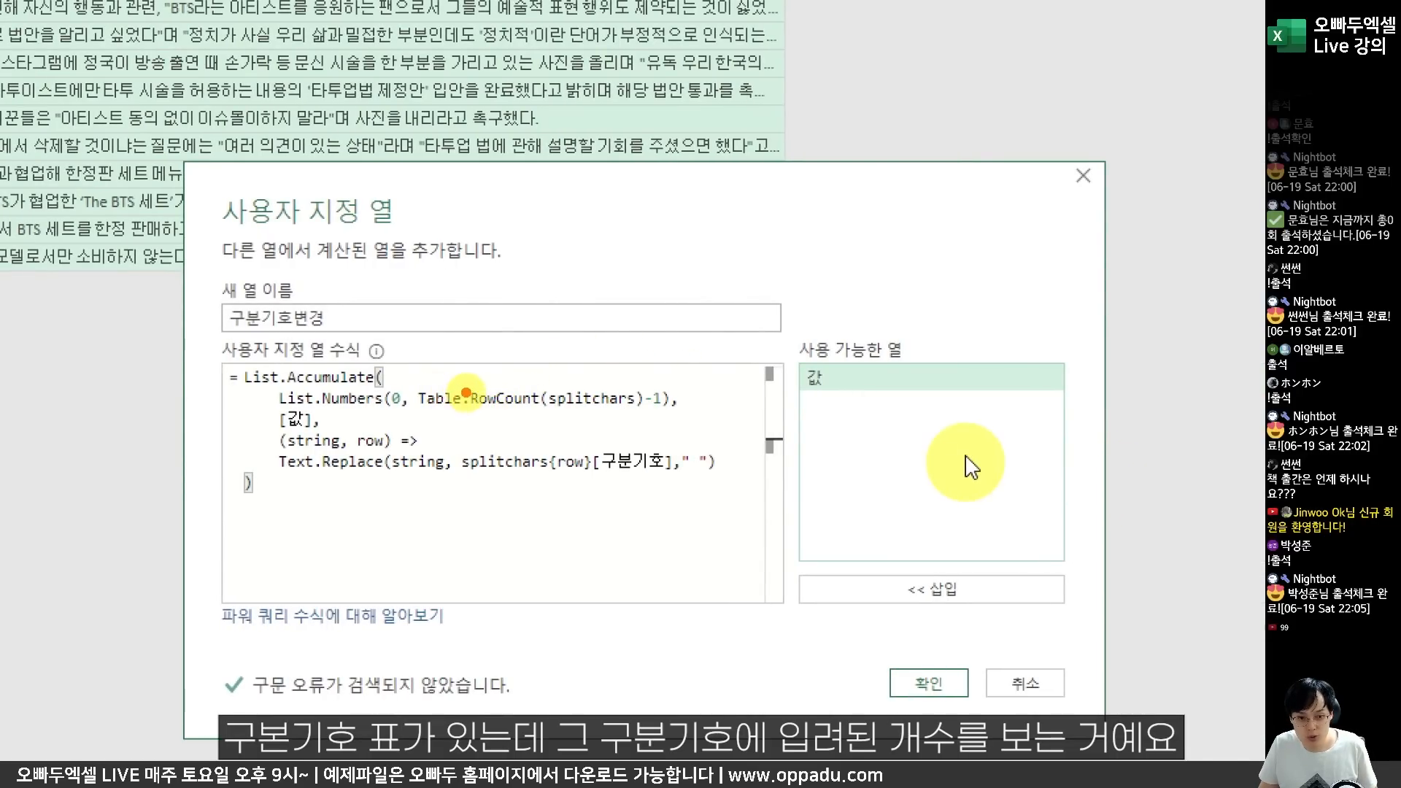
drag(461, 376, 551, 421)
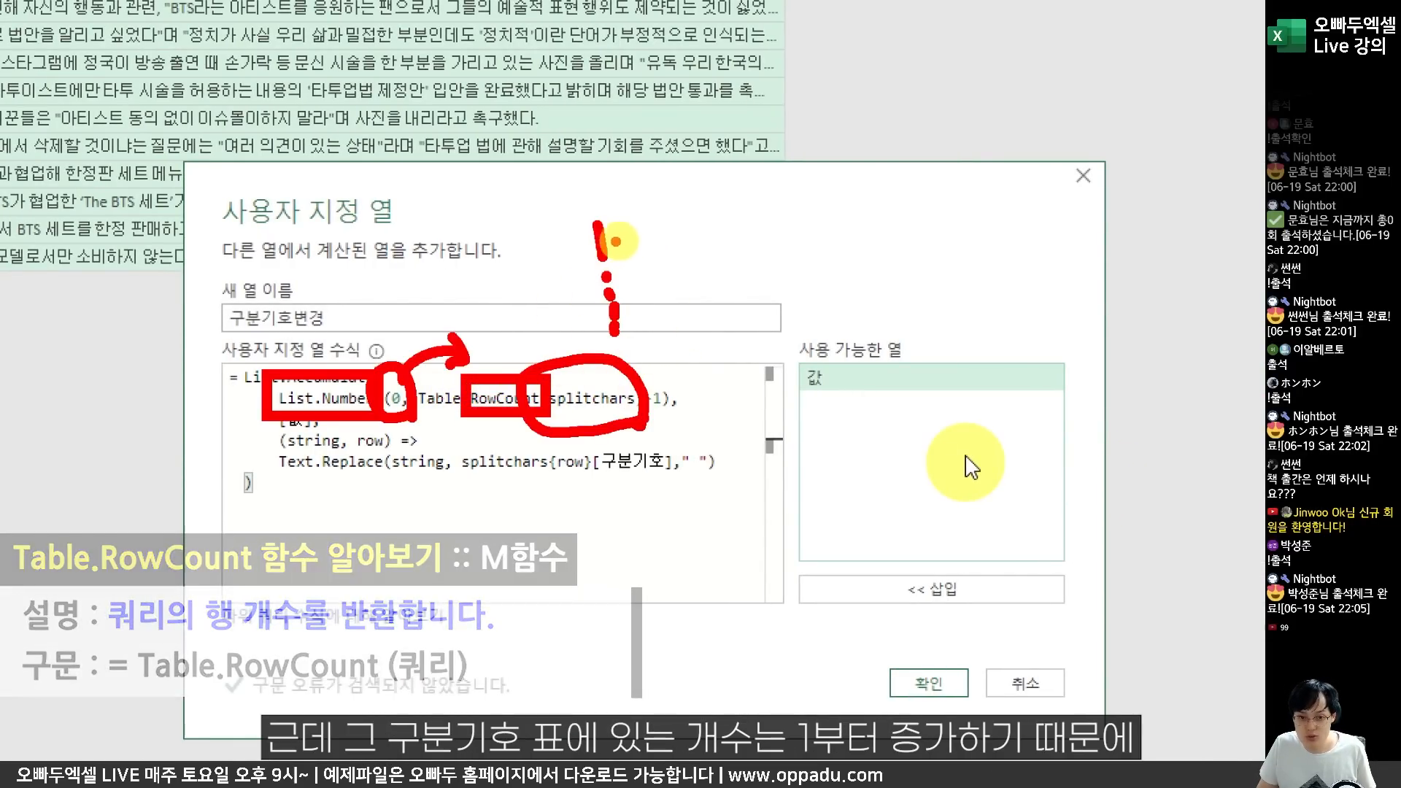
mouse_move(635, 241)
mouse_down()
mouse_move(577, 219)
mouse_move(642, 227)
mouse_move(657, 296)
mouse_up()
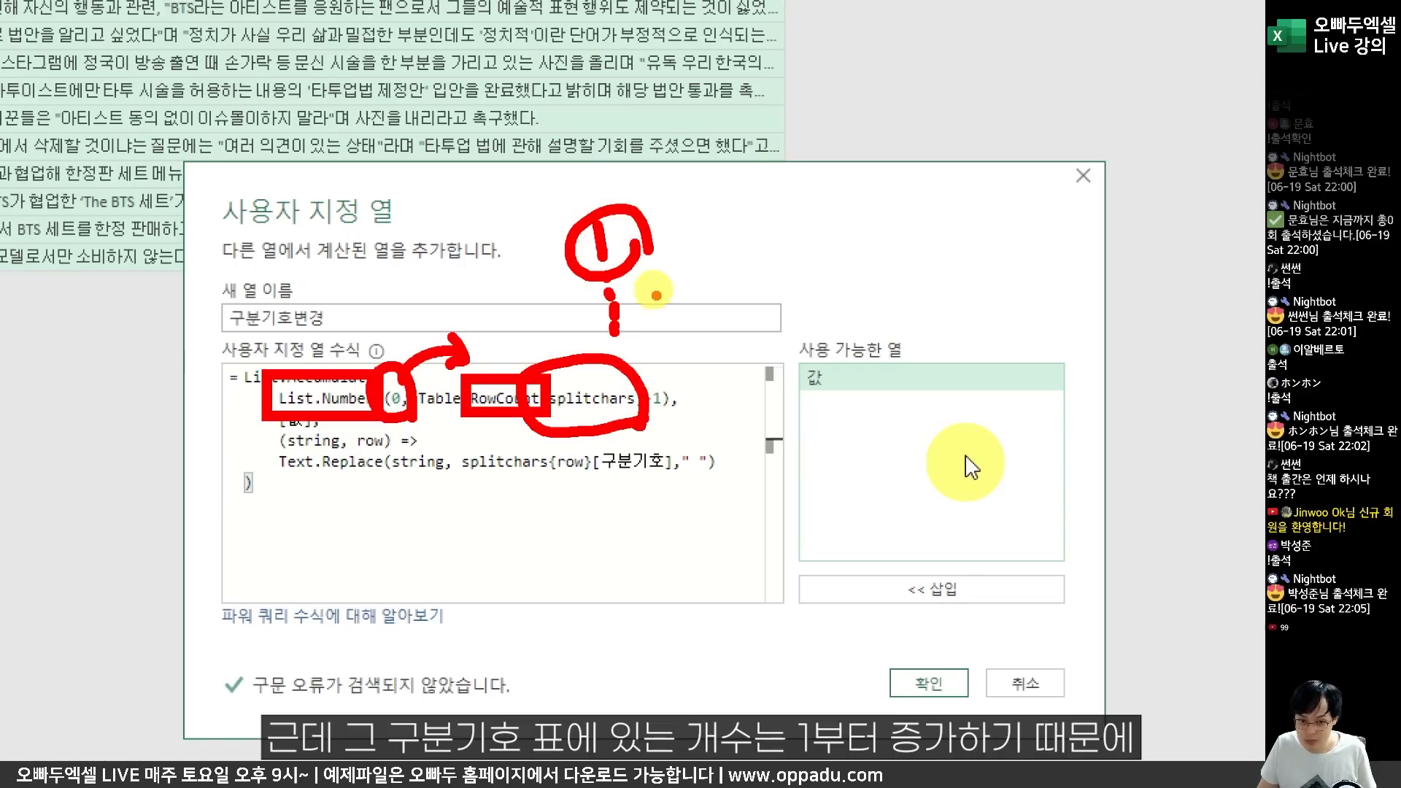
mouse_move(665, 372)
mouse_down()
mouse_move(672, 426)
mouse_move(635, 430)
mouse_move(653, 376)
mouse_up()
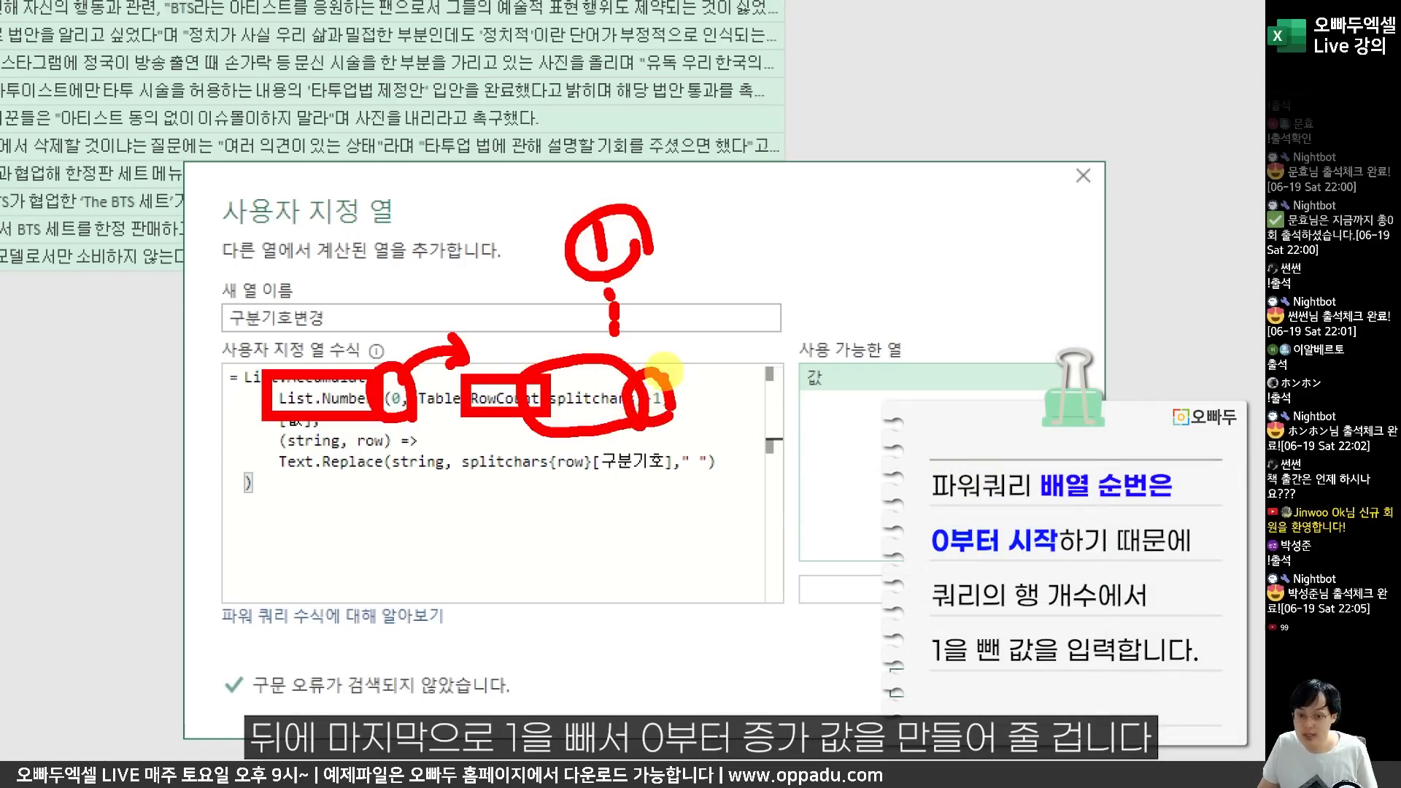
drag(444, 275, 462, 296)
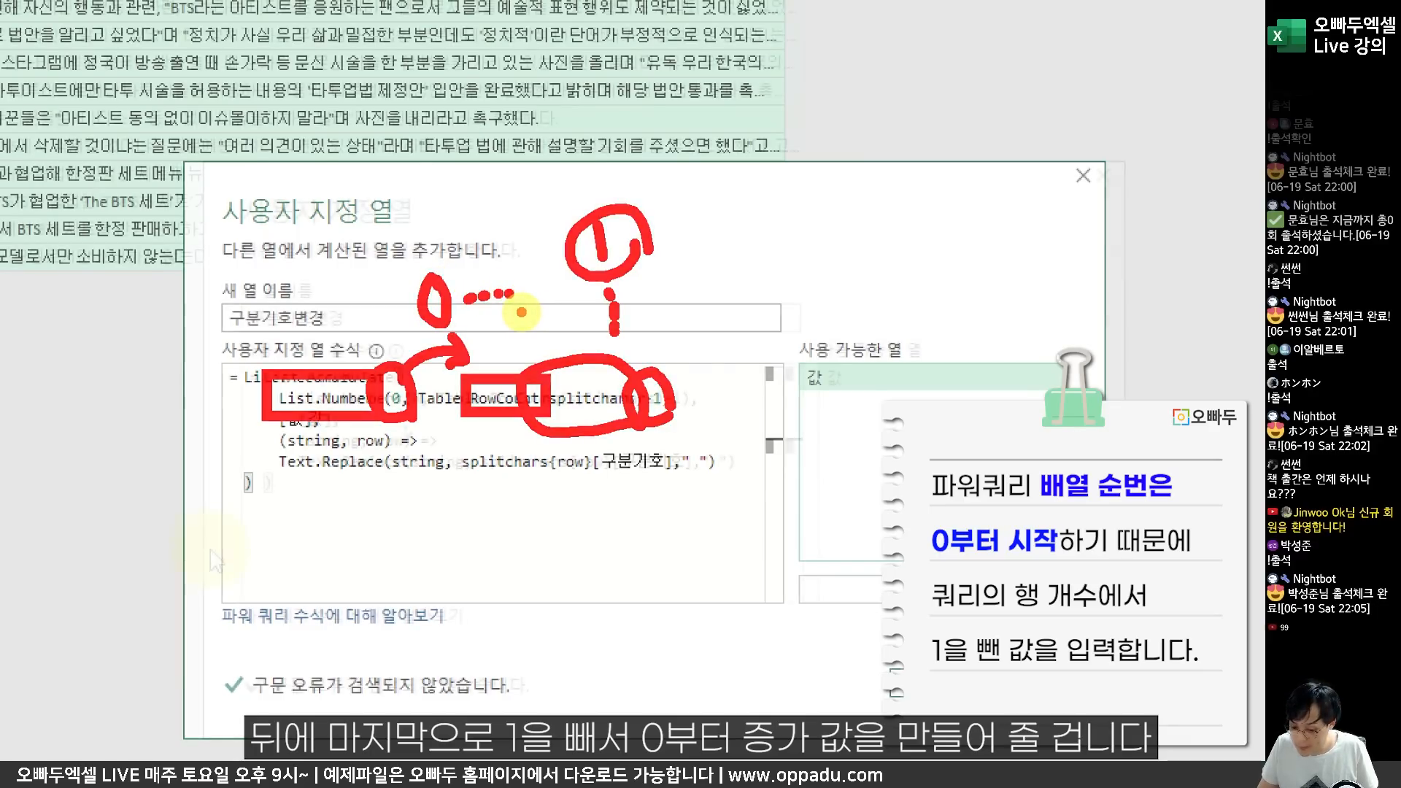
key(Escape)
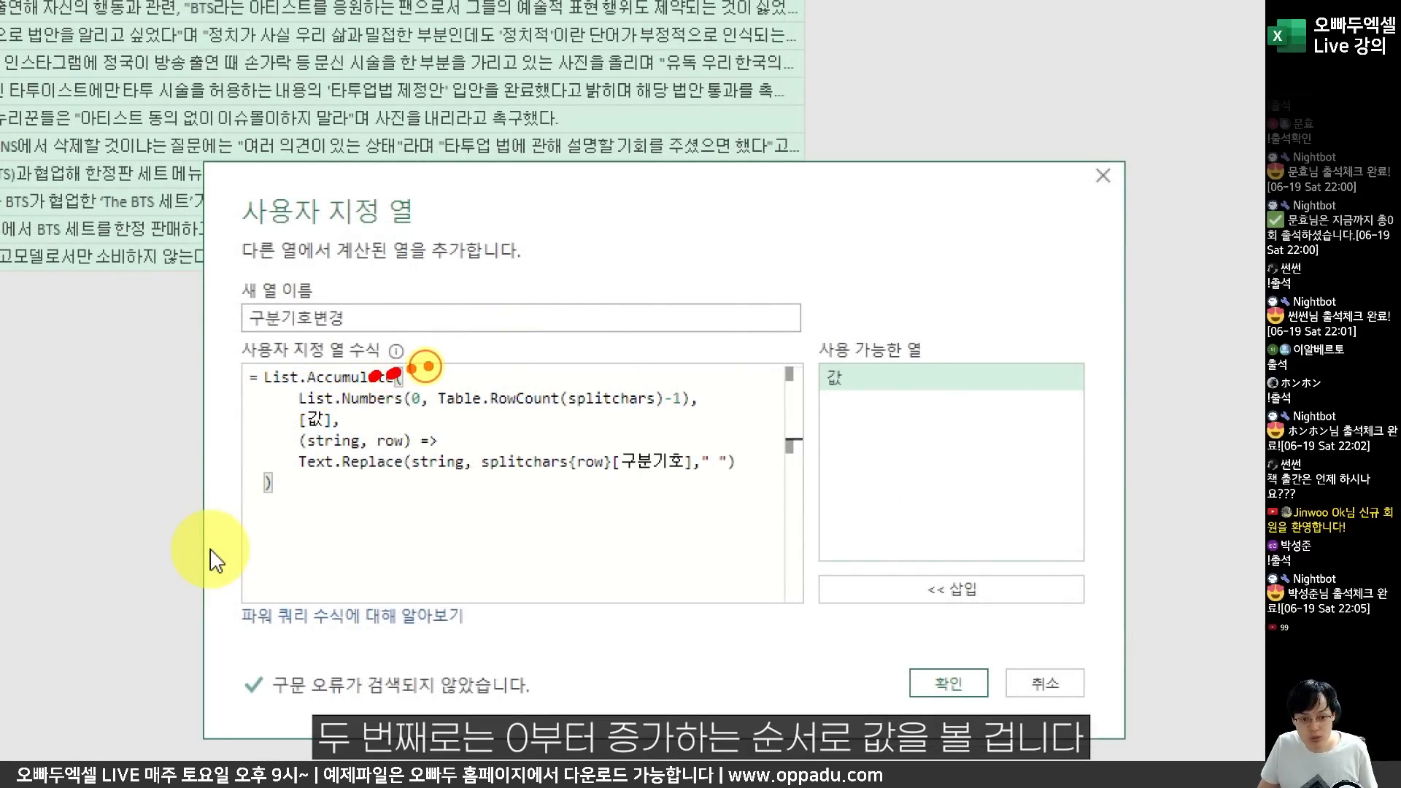
Examine the [값] initial value and the string and row variables in the List.Accumulate formula.
drag(426, 366, 507, 346)
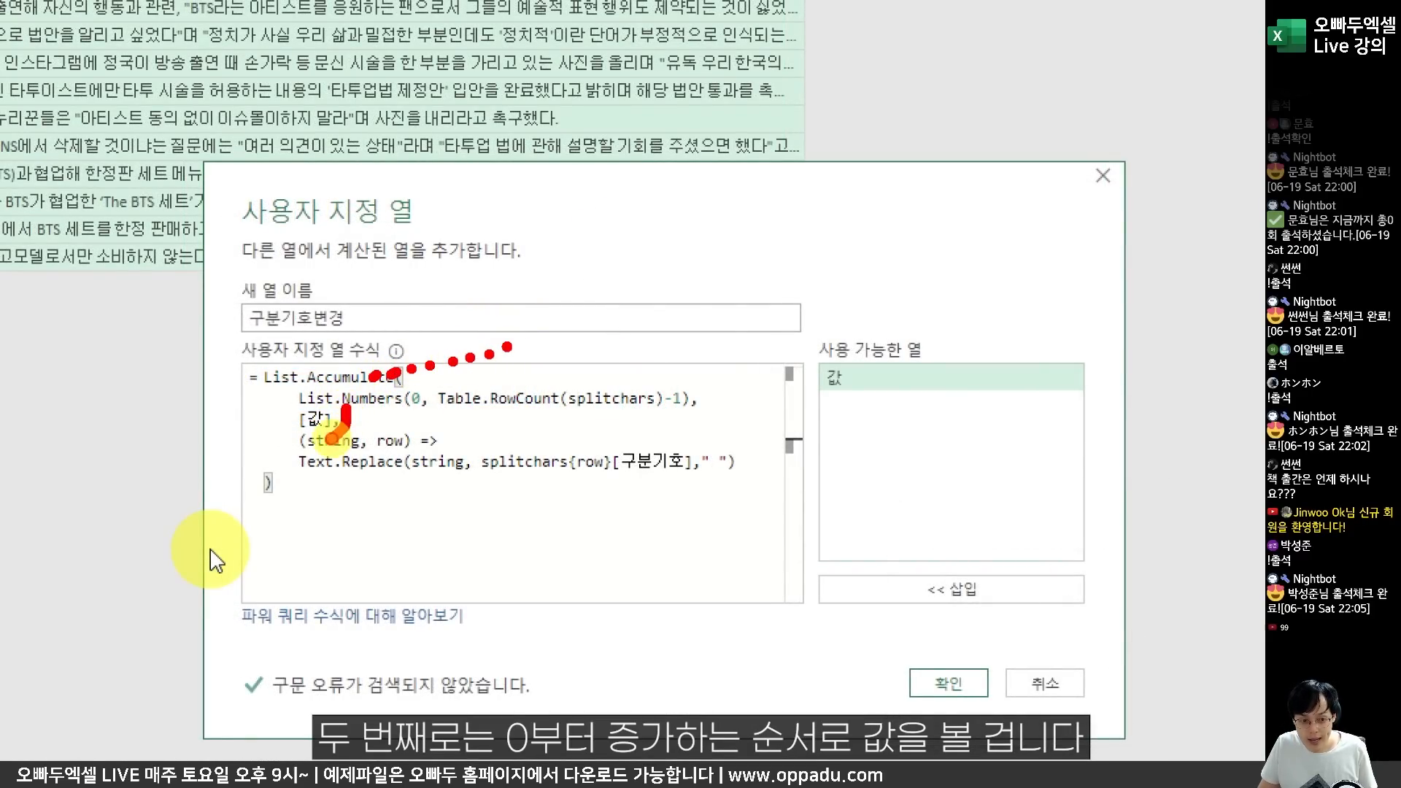
mouse_move(332, 438)
mouse_down()
mouse_move(273, 387)
mouse_move(361, 427)
mouse_up()
key(Escape)
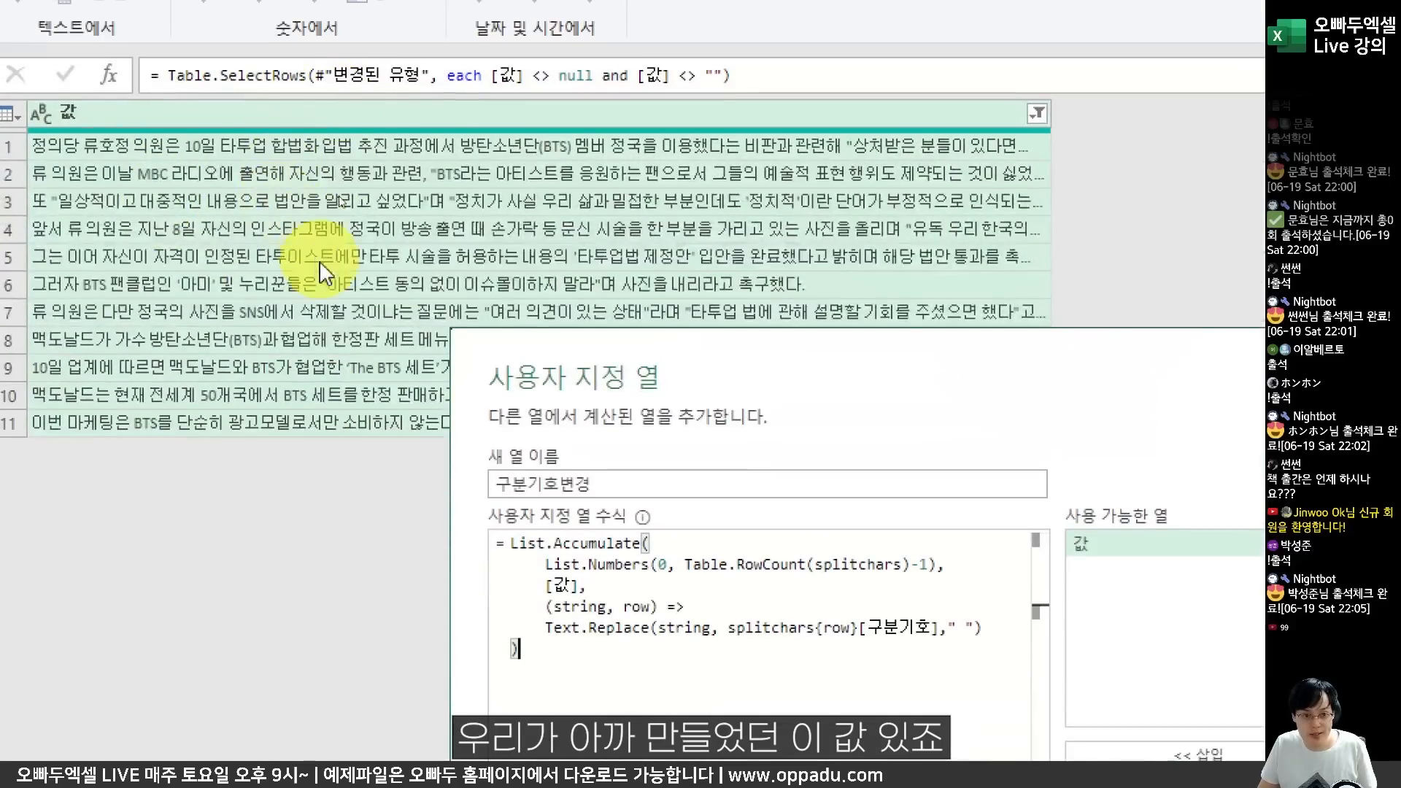
drag(55, 135, 131, 132)
mouse_move(1095, 515)
mouse_down()
mouse_move(1089, 564)
mouse_move(898, 386)
mouse_move(592, 564)
mouse_move(621, 540)
mouse_move(551, 618)
mouse_move(595, 584)
mouse_up()
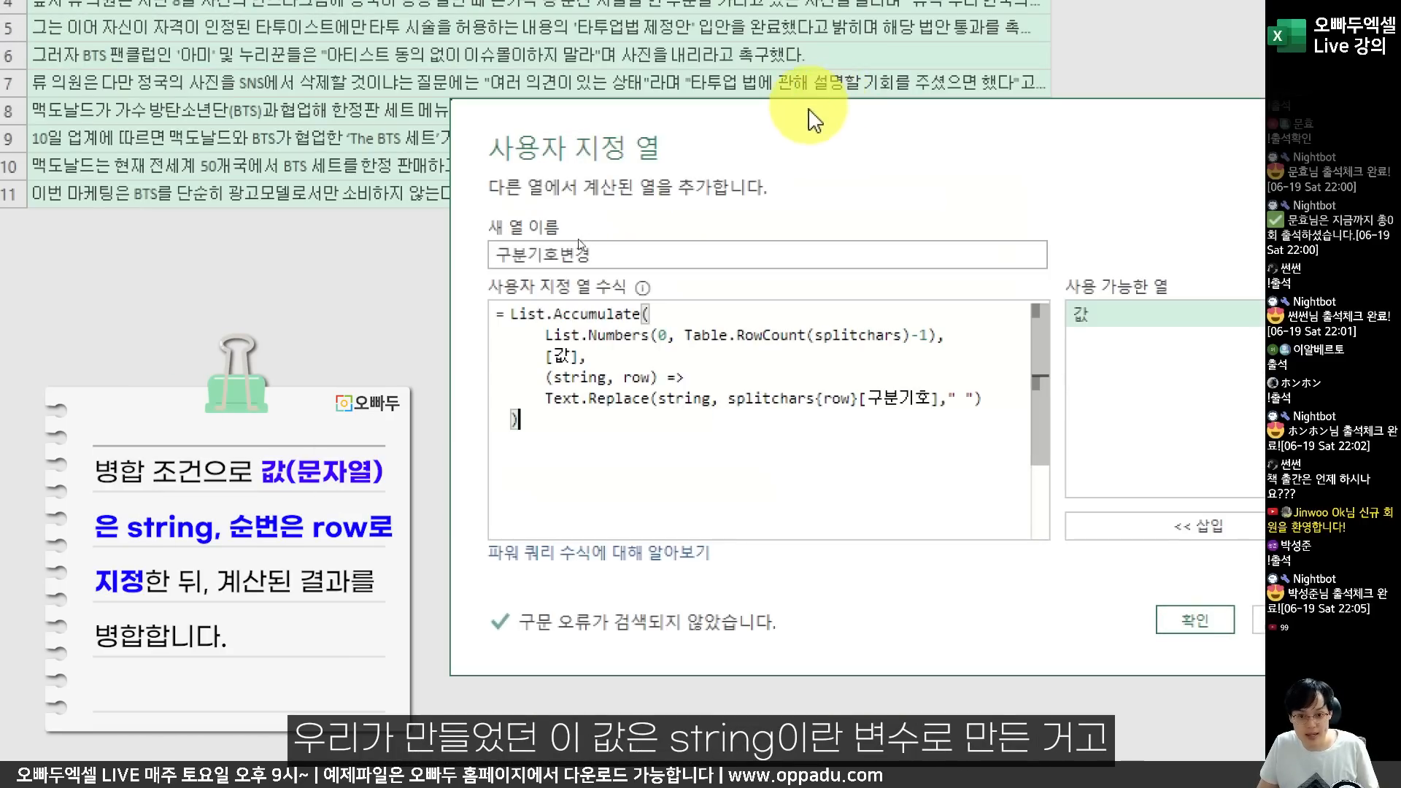
drag(572, 221, 584, 230)
drag(530, 266, 540, 257)
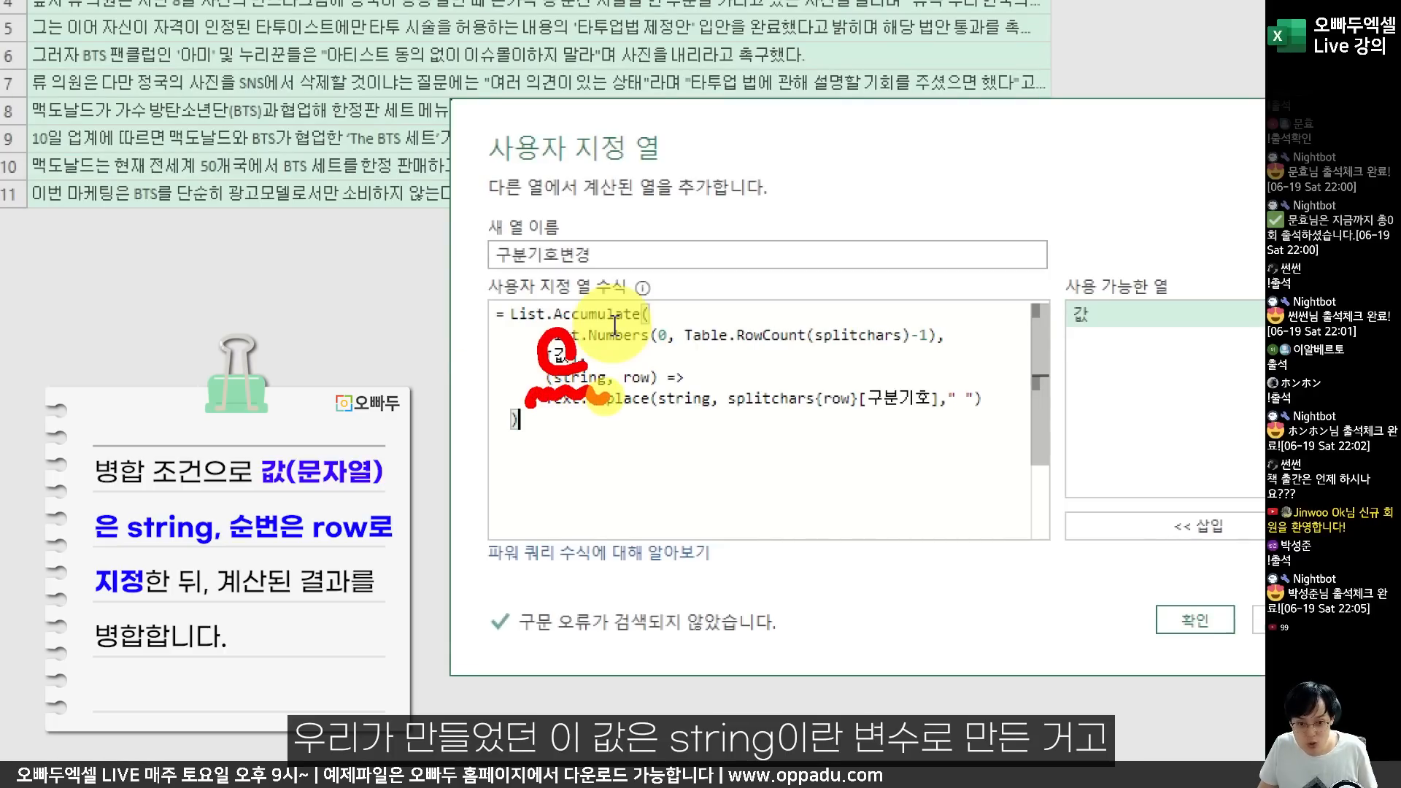
mouse_move(540, 319)
mouse_down()
mouse_move(611, 338)
mouse_move(950, 351)
mouse_up()
mouse_move(668, 332)
mouse_down()
mouse_move(621, 401)
mouse_move(682, 386)
mouse_up()
key(e)
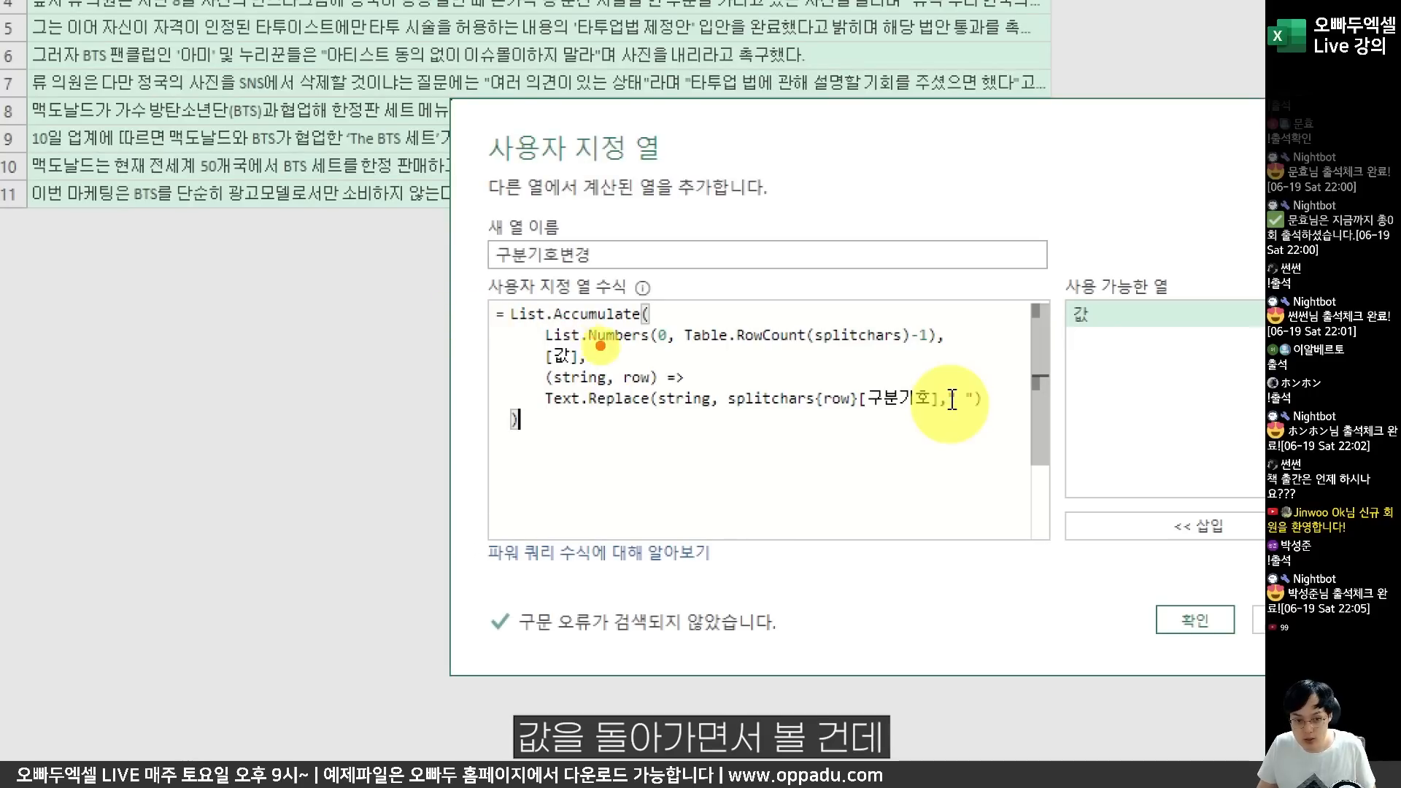
Examine how the Text.Replace part of the formula goes through the splitchars table row by row.
mouse_move(739, 299)
mouse_down()
mouse_move(825, 359)
mouse_move(846, 357)
mouse_up()
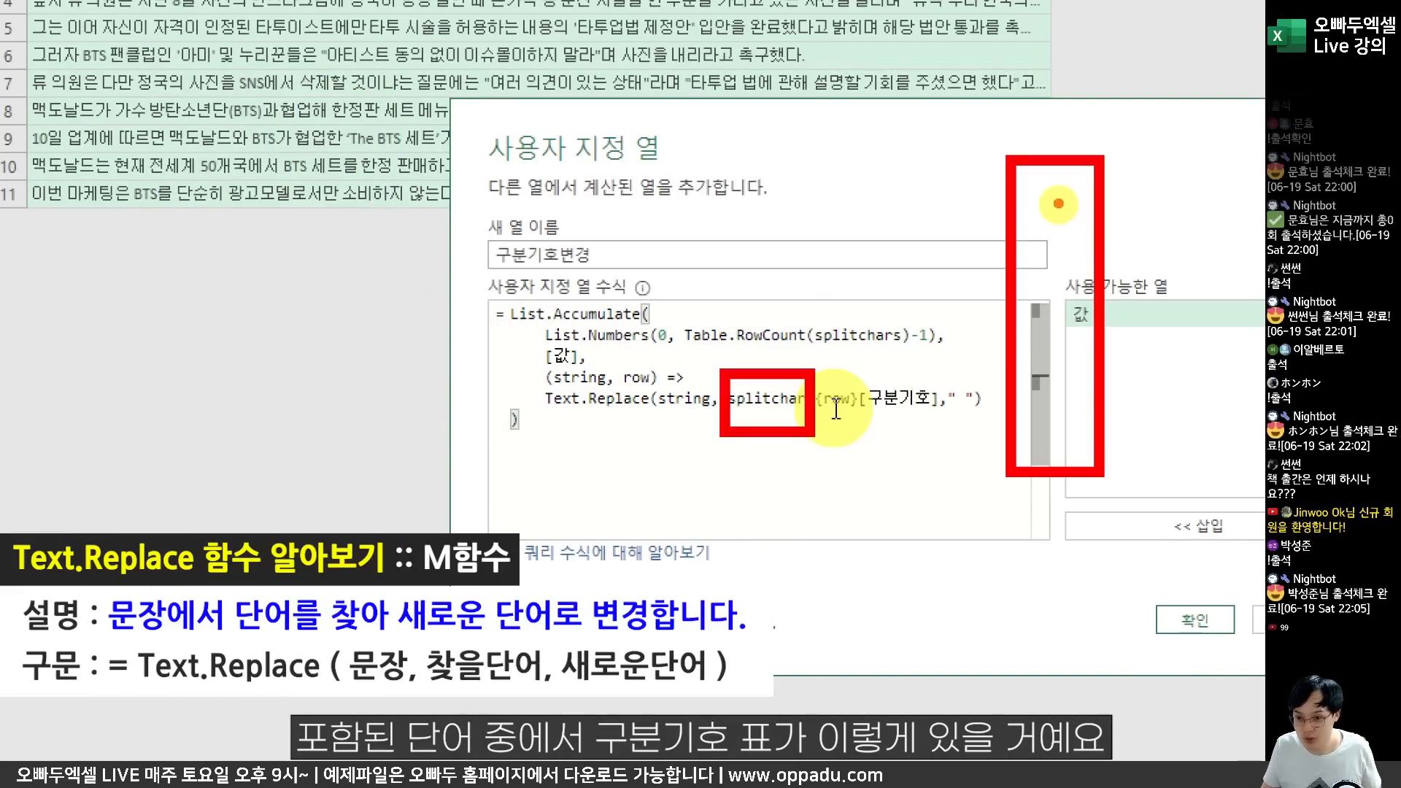
drag(1044, 194, 1092, 200)
drag(1014, 226, 1086, 229)
drag(1000, 271, 1083, 270)
drag(995, 308, 1092, 303)
drag(1006, 353, 1083, 349)
mouse_move(1008, 385)
mouse_down()
mouse_move(1081, 385)
mouse_move(1102, 419)
mouse_up()
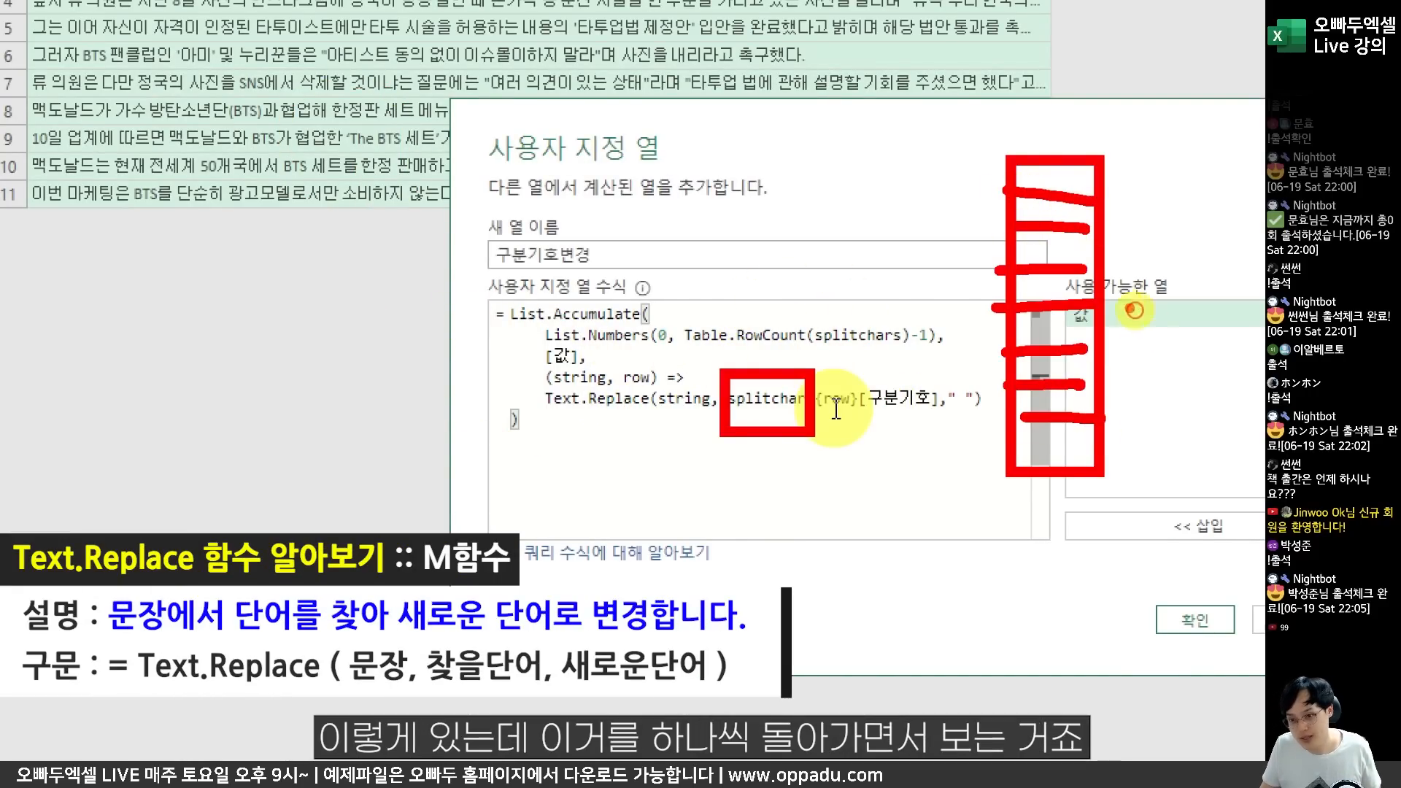
Examine how Text.Replace swaps each splitchars{row}[구분기호] delimiter in the string for a space and how List.Accumulate combines the results.
drag(1121, 176, 1115, 264)
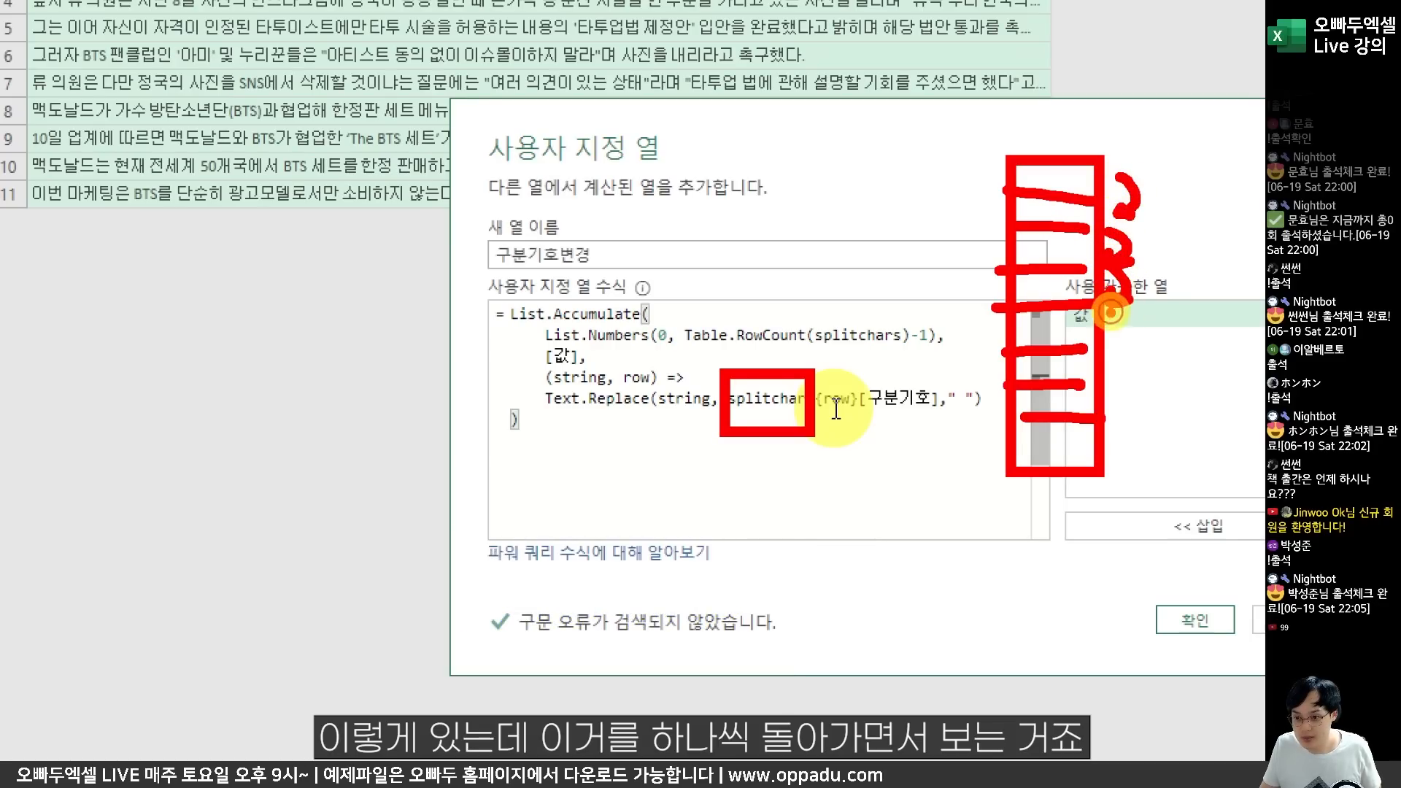
drag(1111, 312, 1130, 435)
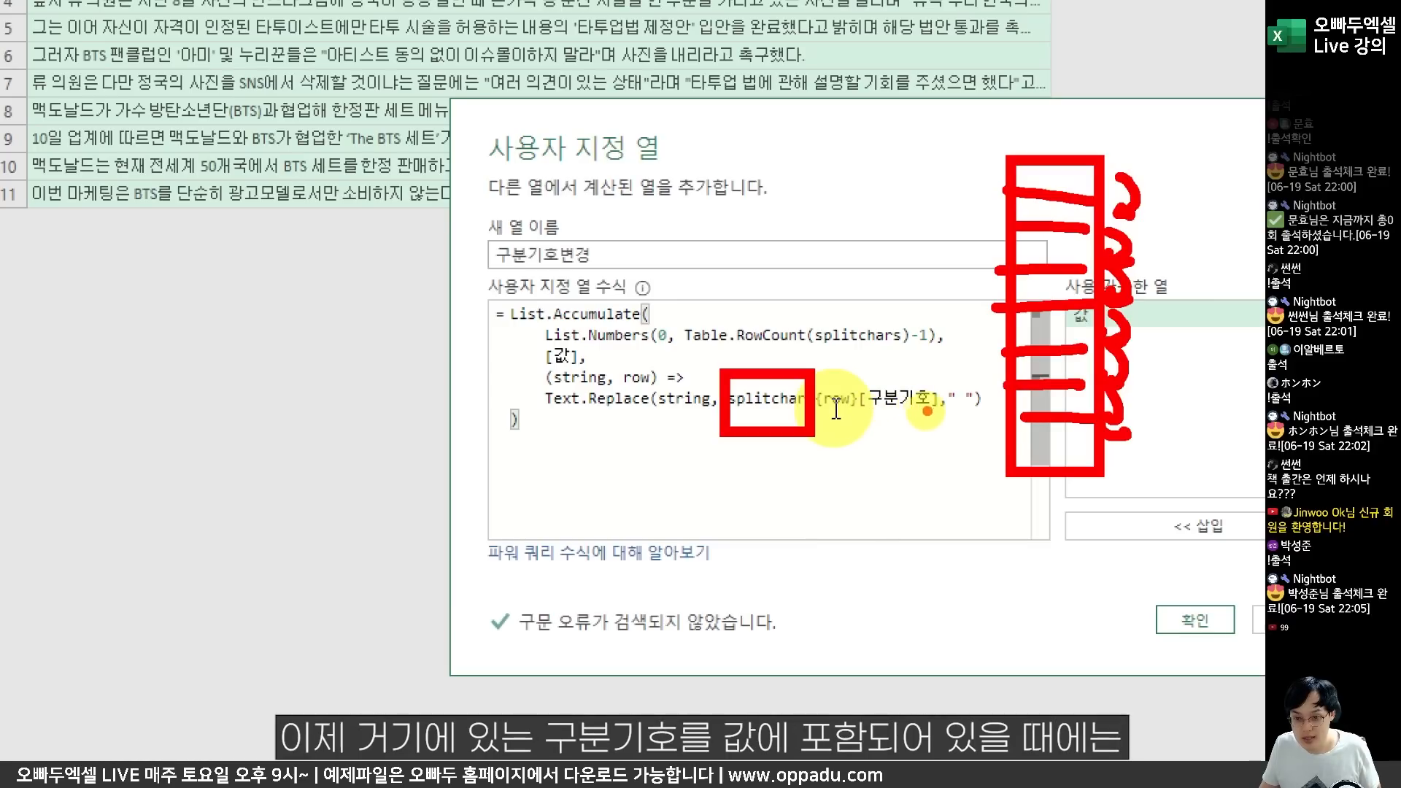
mouse_move(932, 423)
mouse_down()
mouse_move(876, 332)
mouse_move(929, 414)
mouse_up()
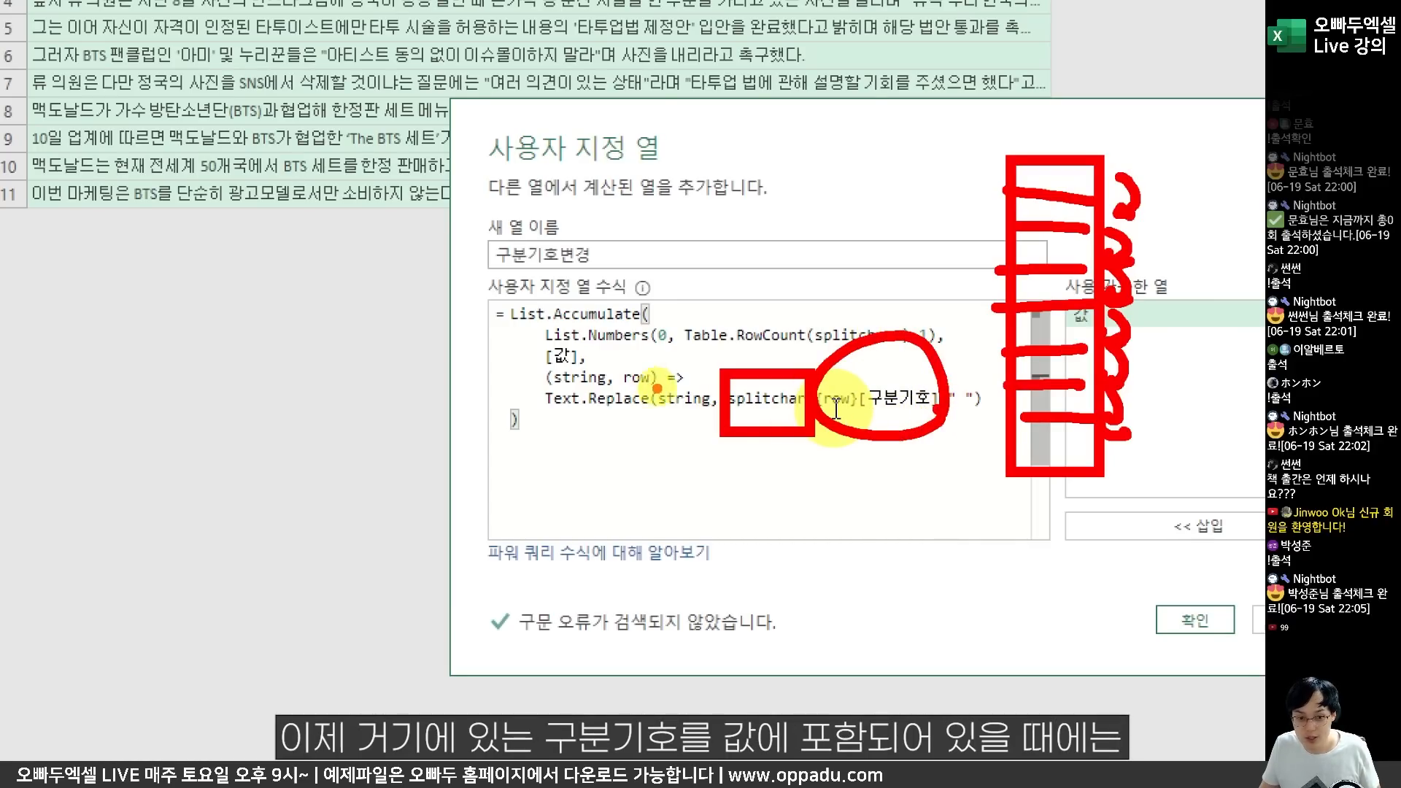
drag(719, 376, 723, 436)
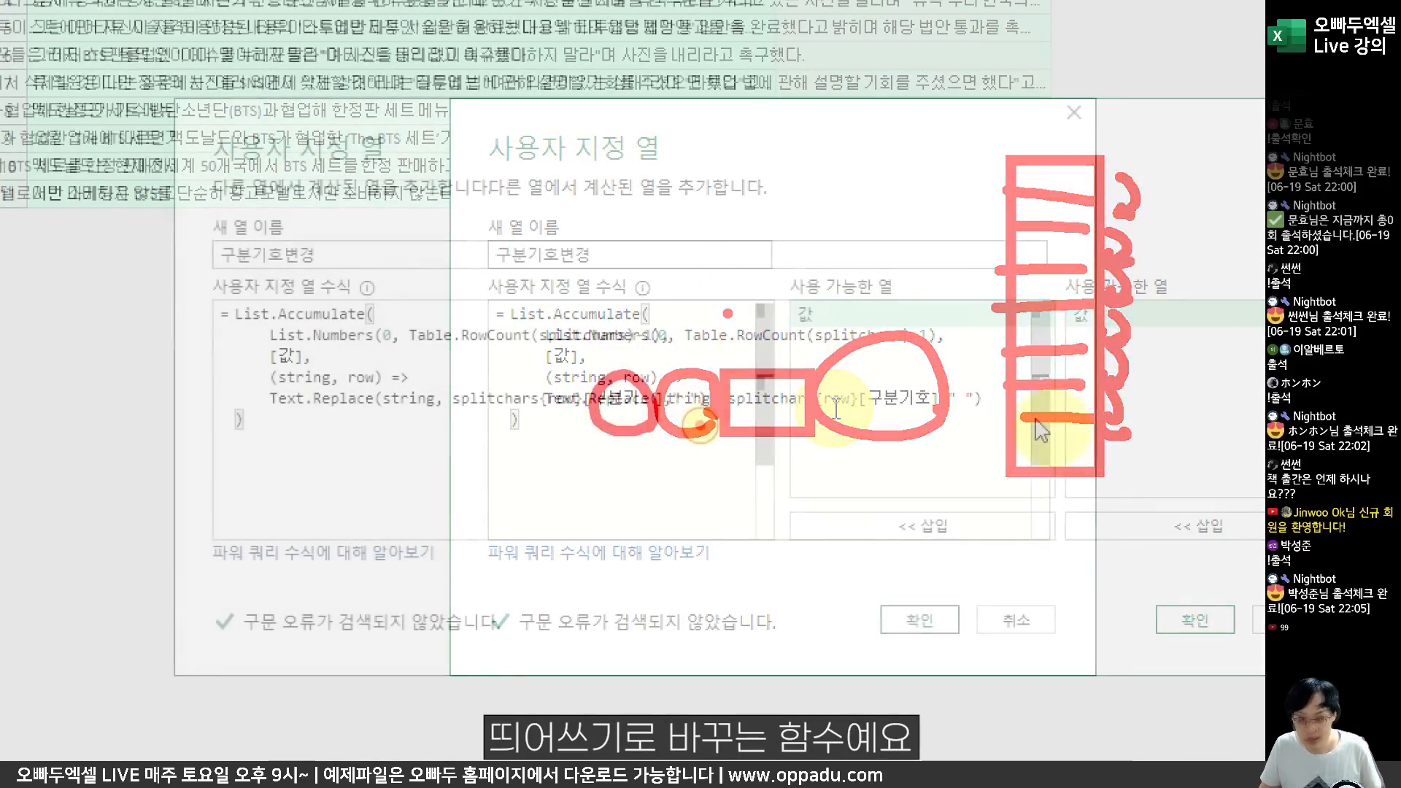
drag(646, 379, 643, 413)
drag(718, 376, 719, 420)
drag(263, 384, 711, 424)
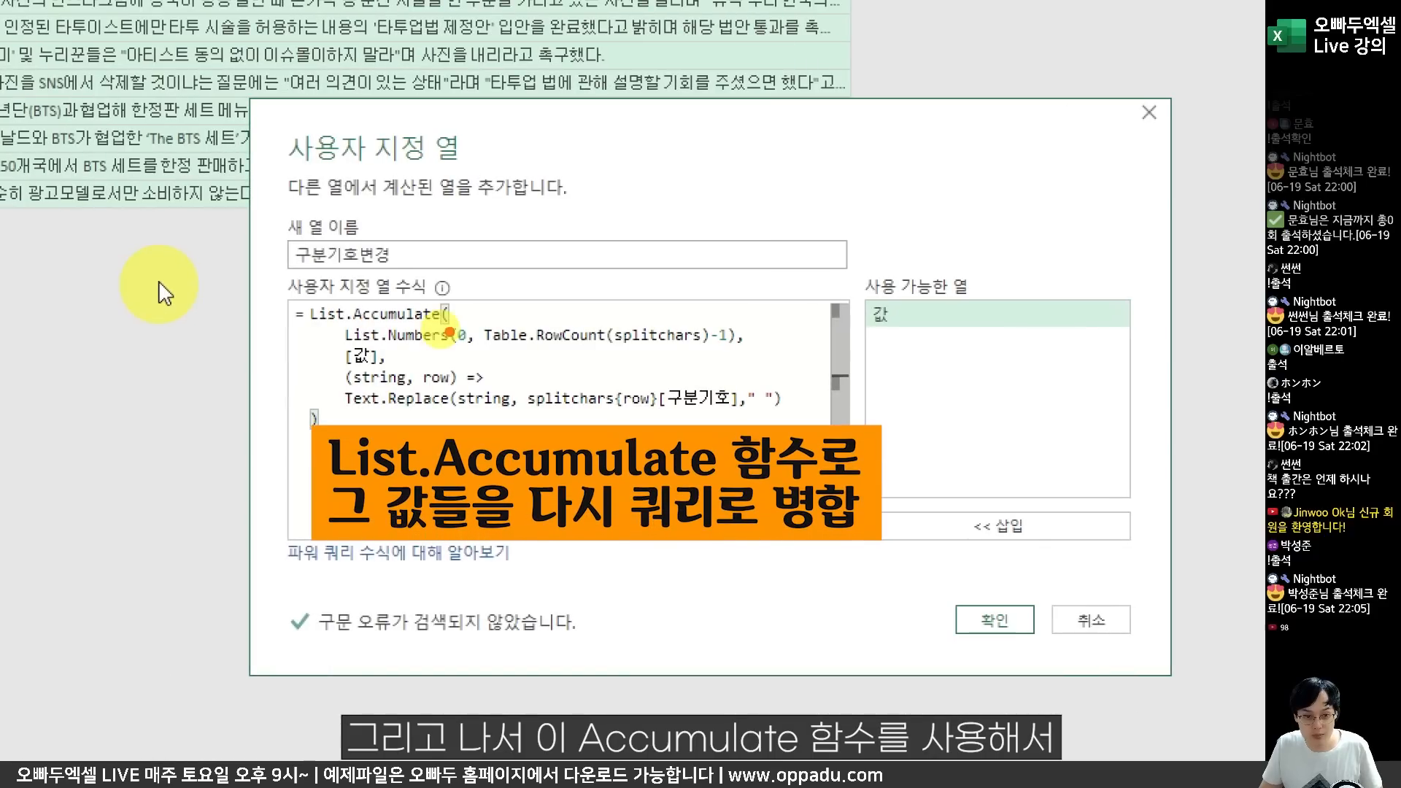
mouse_move(479, 330)
mouse_down()
mouse_move(377, 264)
mouse_move(464, 346)
mouse_up()
mouse_move(730, 422)
mouse_down()
mouse_move(625, 392)
mouse_move(772, 437)
mouse_up()
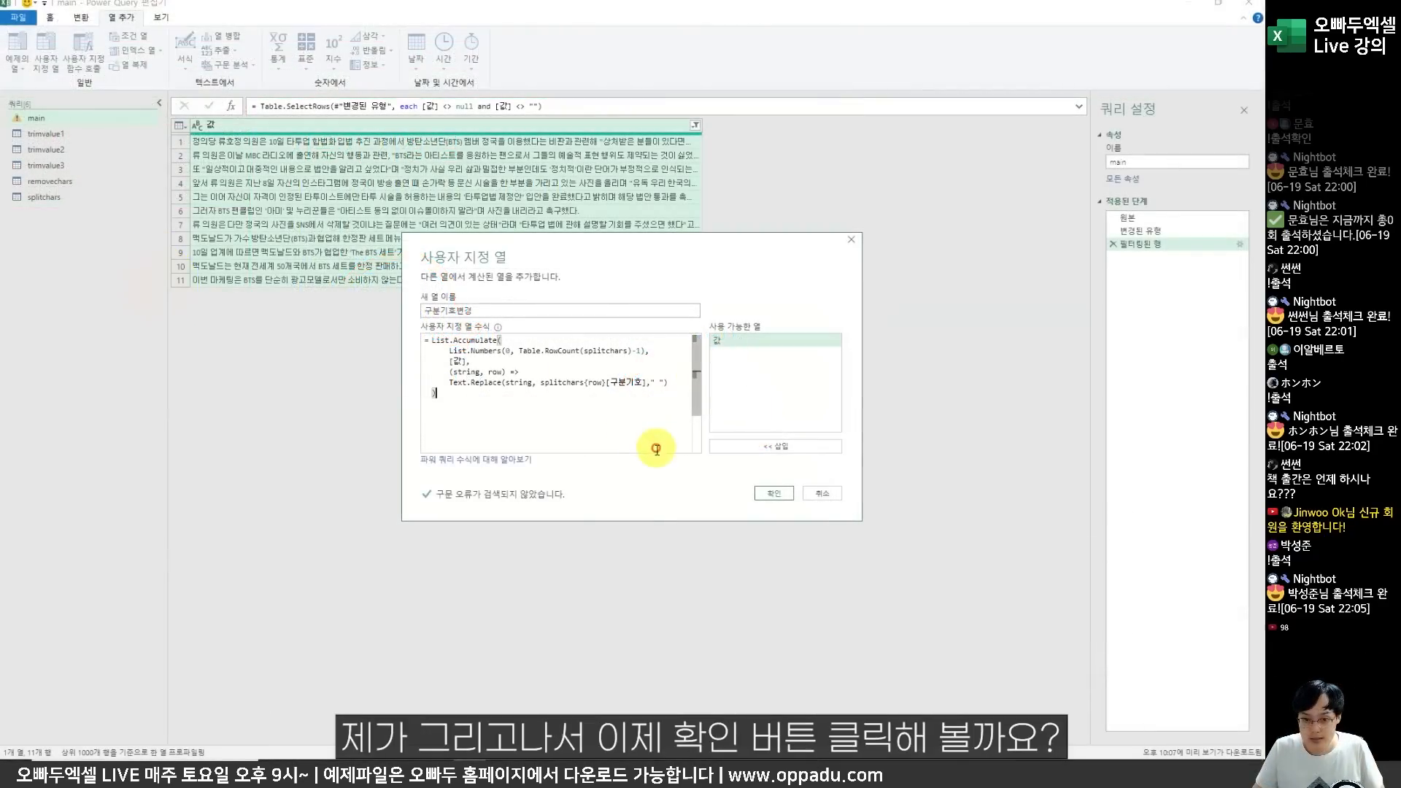
Create the 구분기호변경 custom column from the formula and compare its bracket-free text with the original 값 column.
click(989, 624)
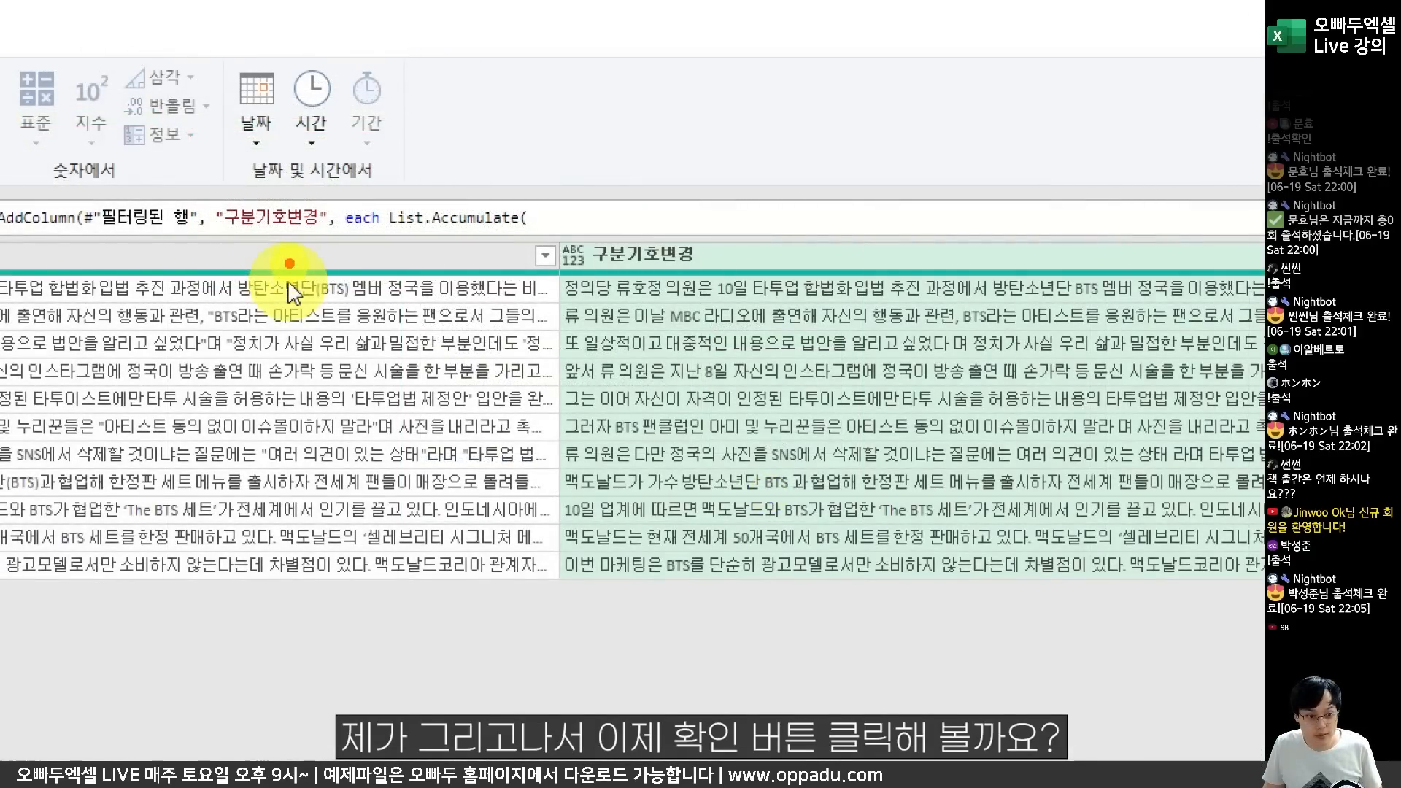
drag(429, 126, 480, 160)
mouse_move(305, 256)
mouse_down()
mouse_move(343, 234)
mouse_move(412, 252)
mouse_up()
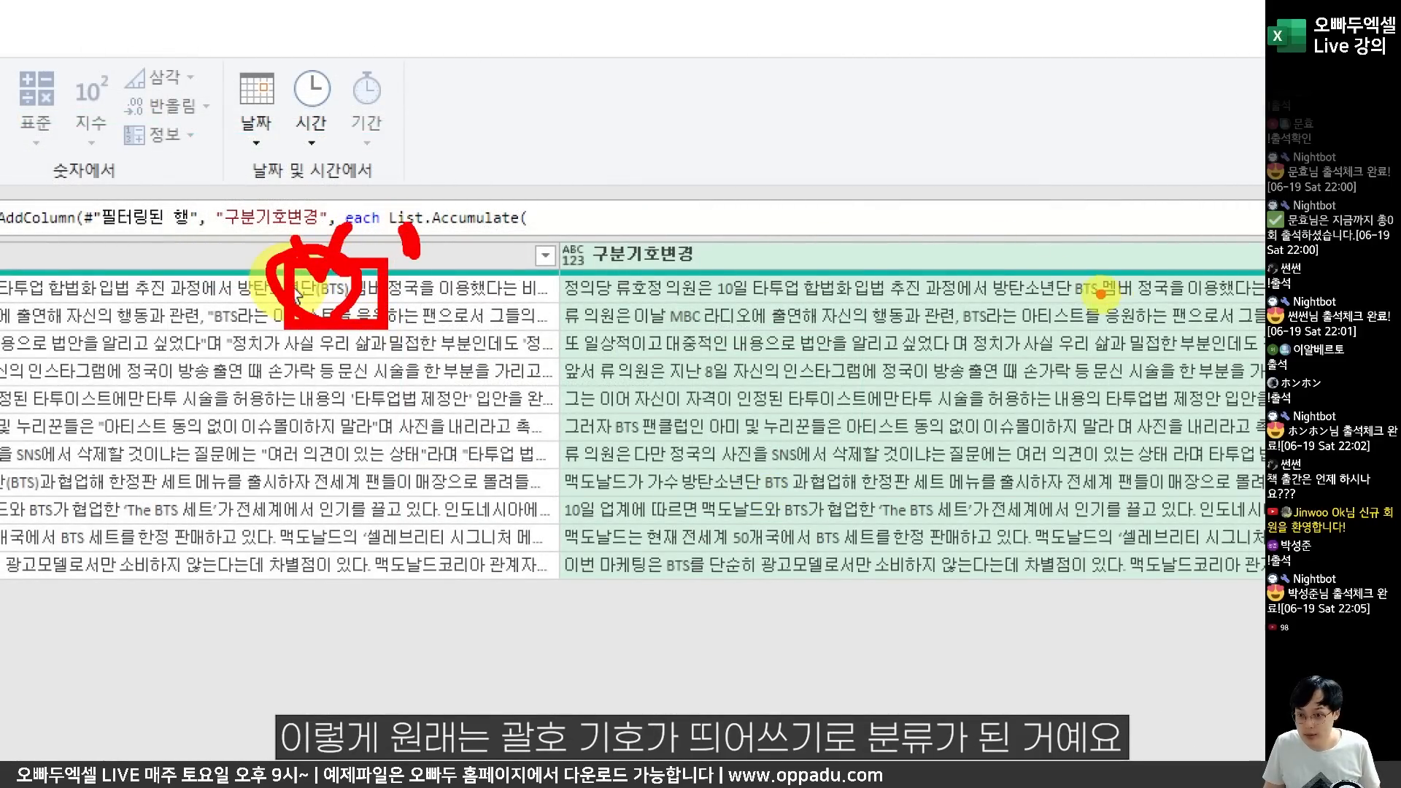
mouse_move(1101, 292)
mouse_down()
mouse_move(1085, 244)
mouse_move(1113, 239)
mouse_up()
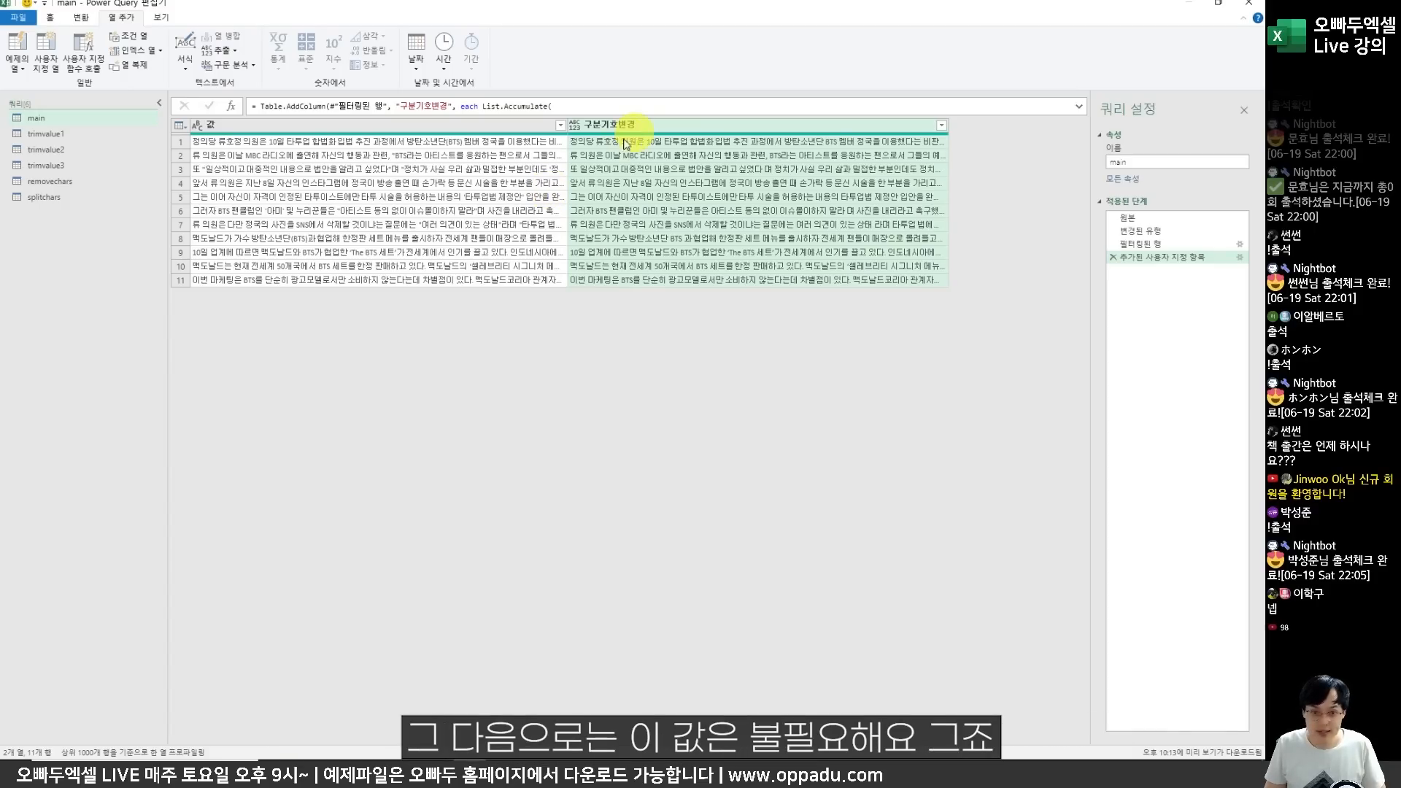
Remove the original 값 column from the main query, keeping only 구분기호변경.
click(505, 139)
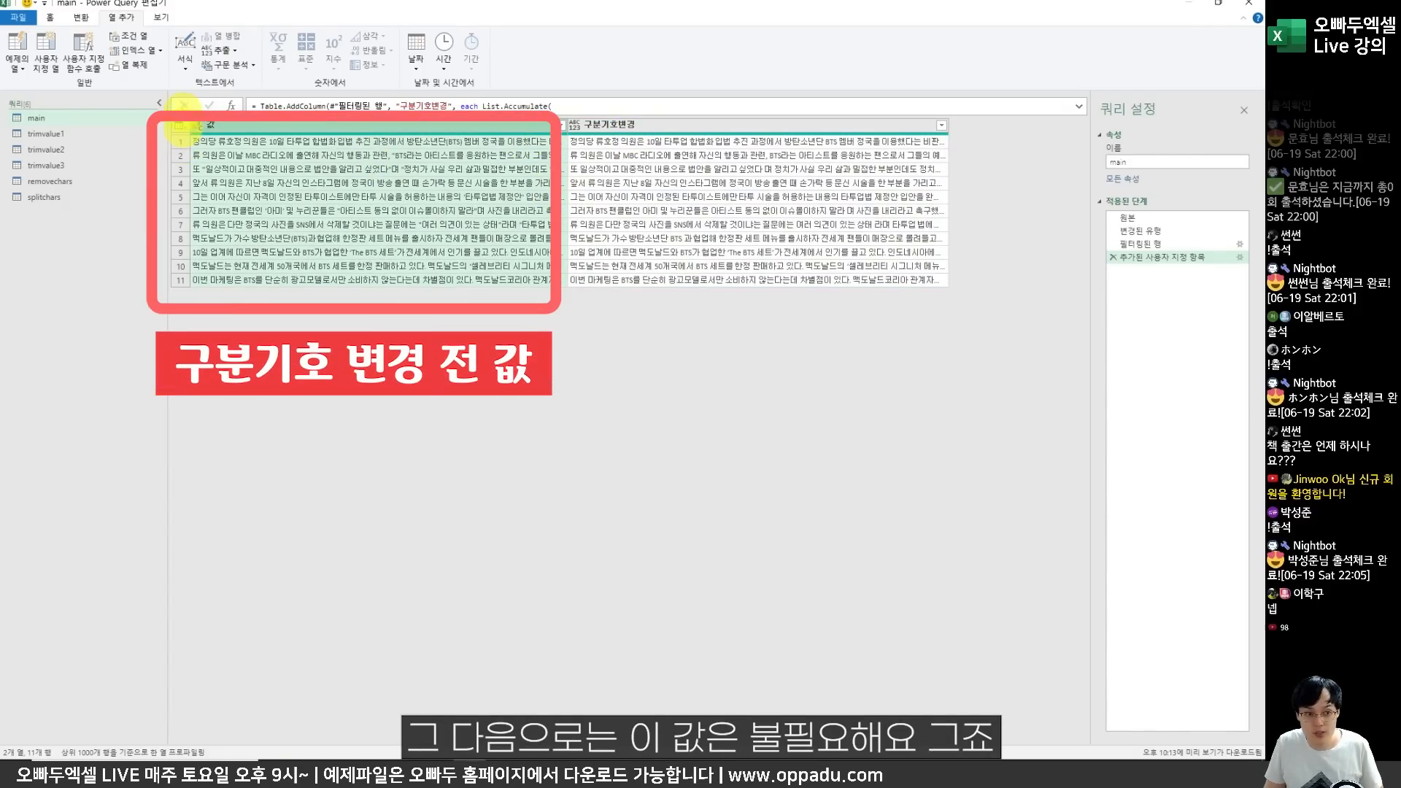
drag(183, 116, 463, 279)
drag(483, 55, 467, 113)
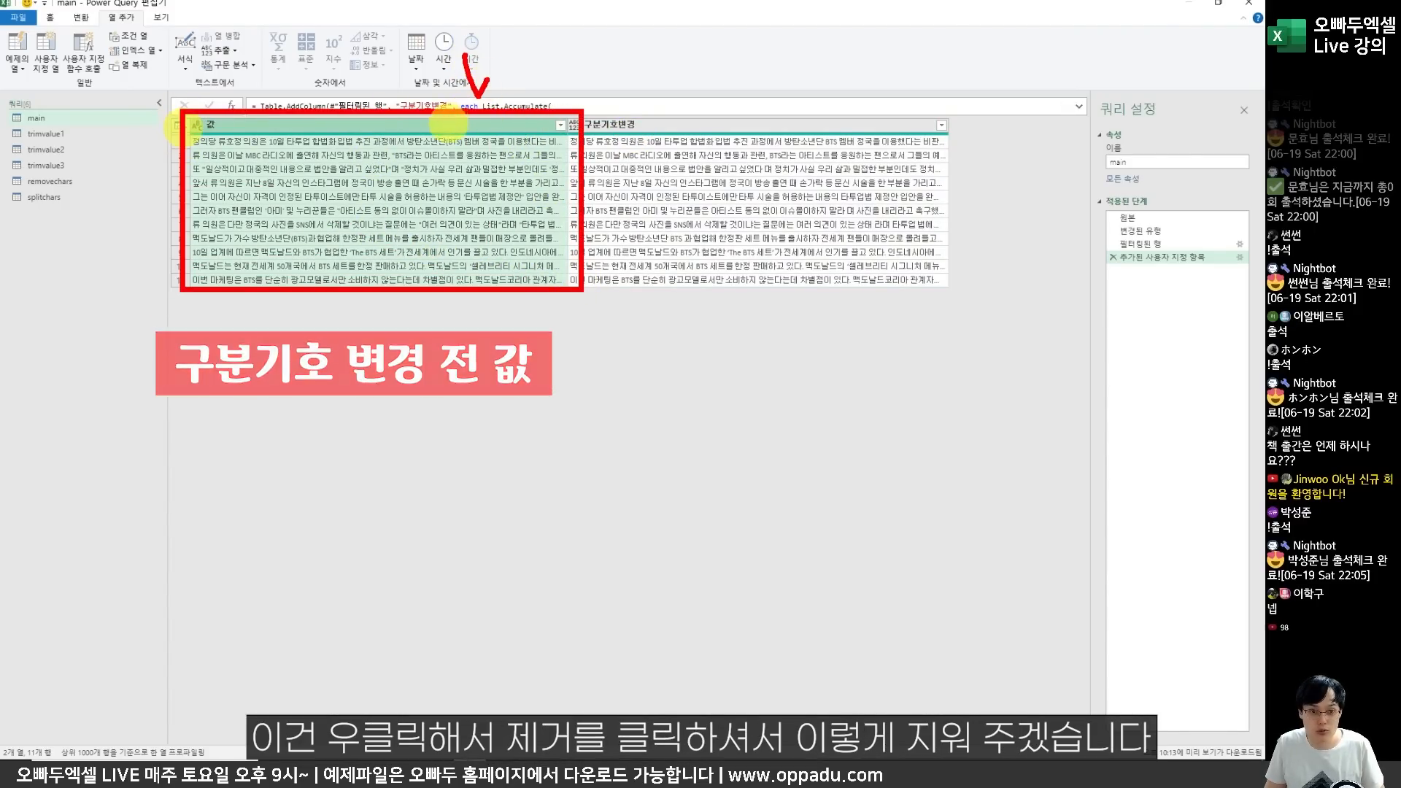
right_click(447, 128)
click(478, 145)
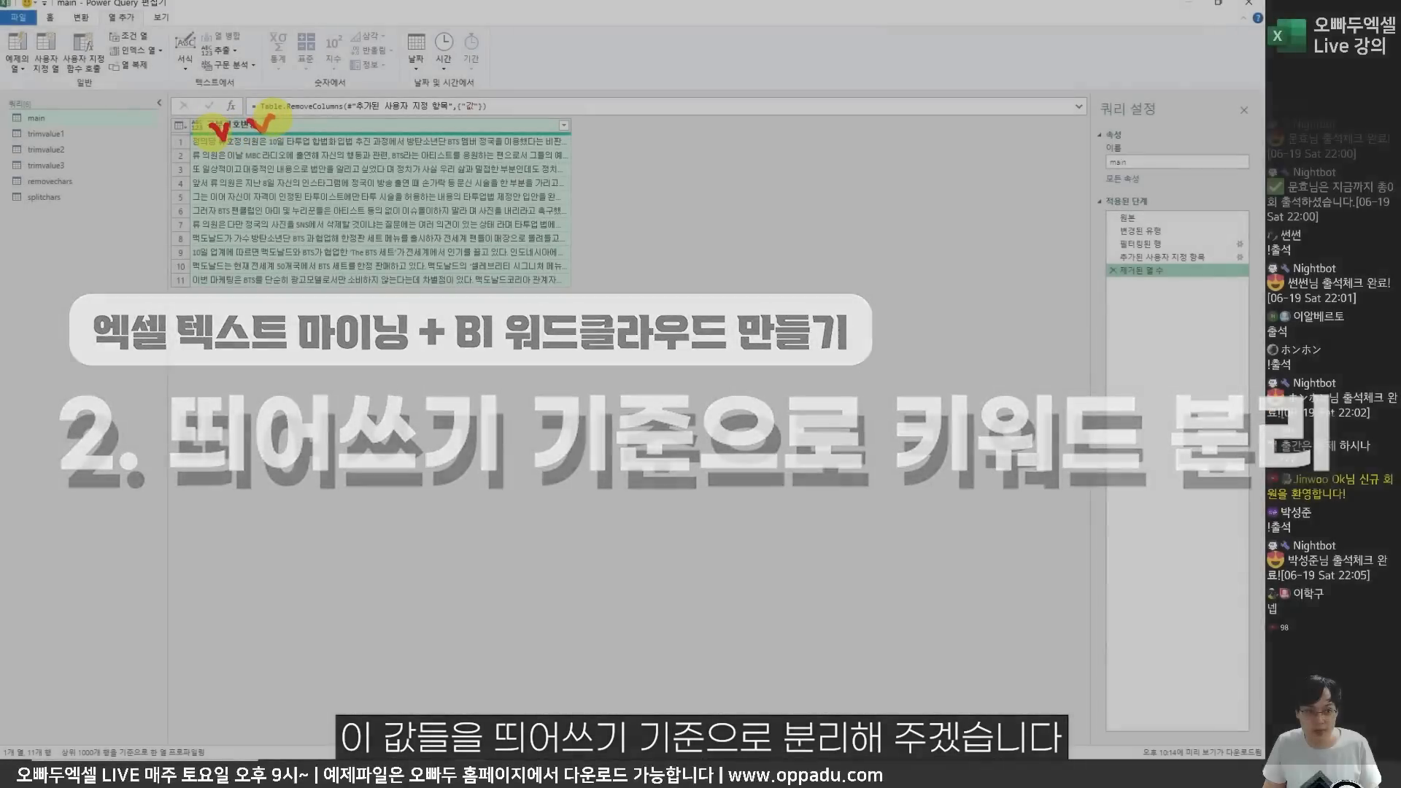
Split the 구분기호변경 column by delimiter, using a space (공백) at each occurrence.
click(92, 18)
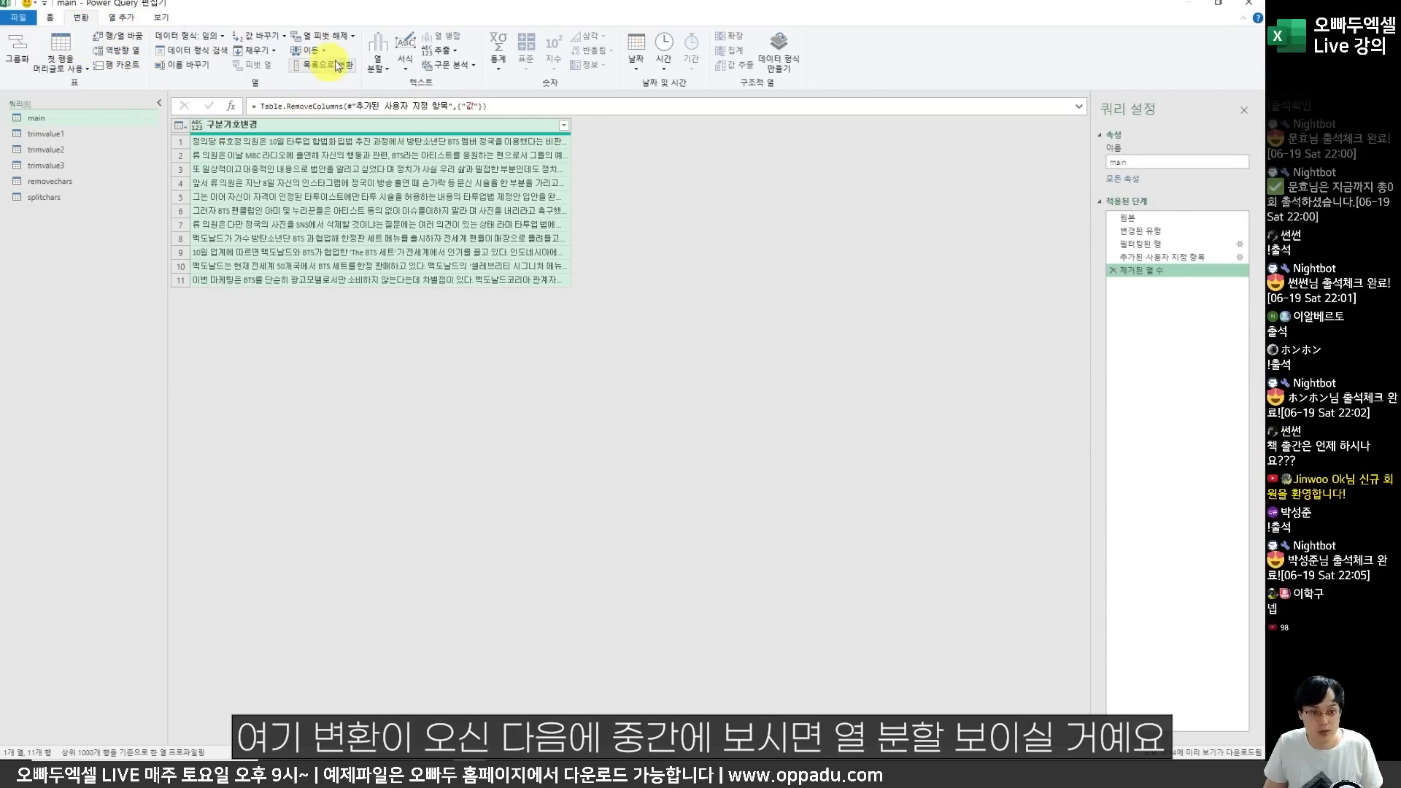
drag(349, 33, 427, 94)
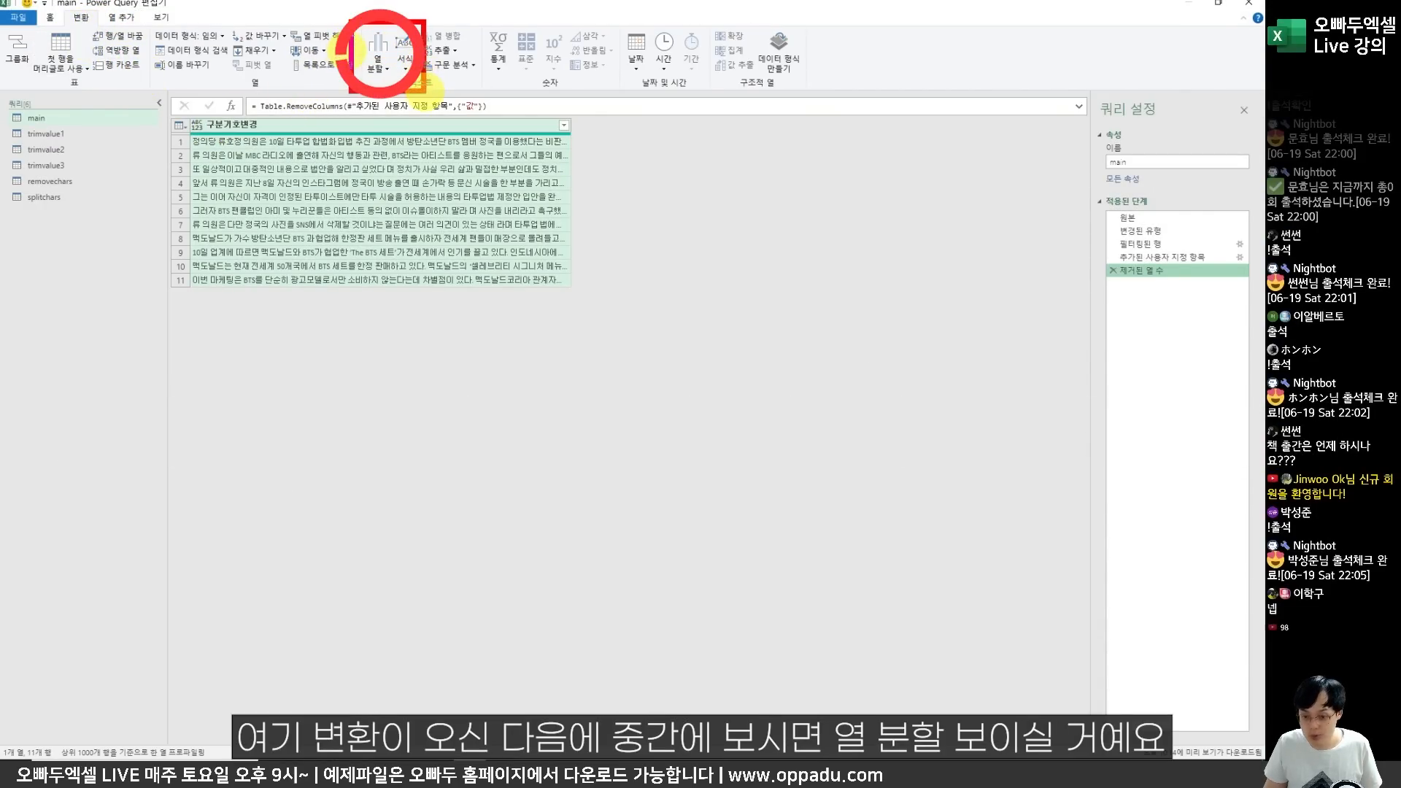
click(385, 68)
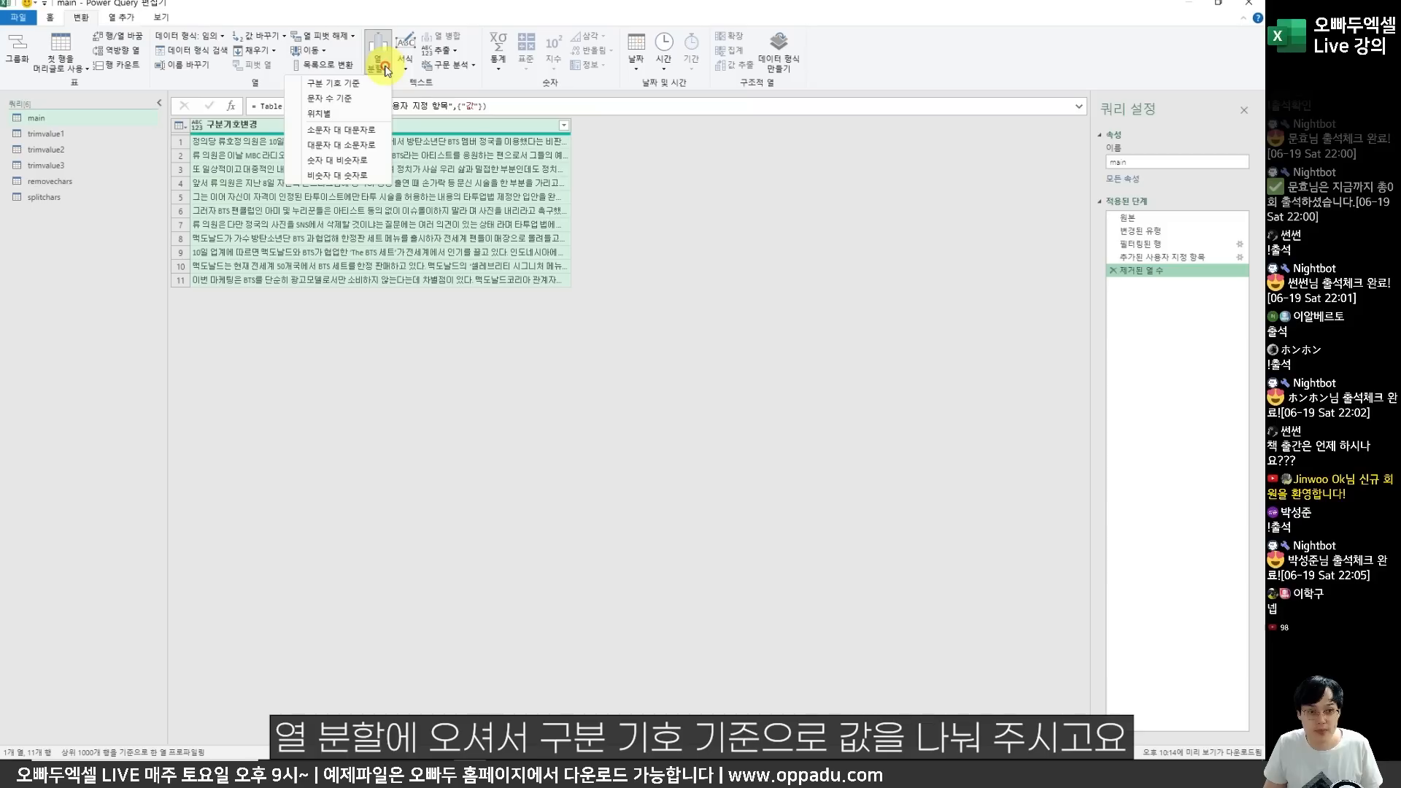
click(359, 86)
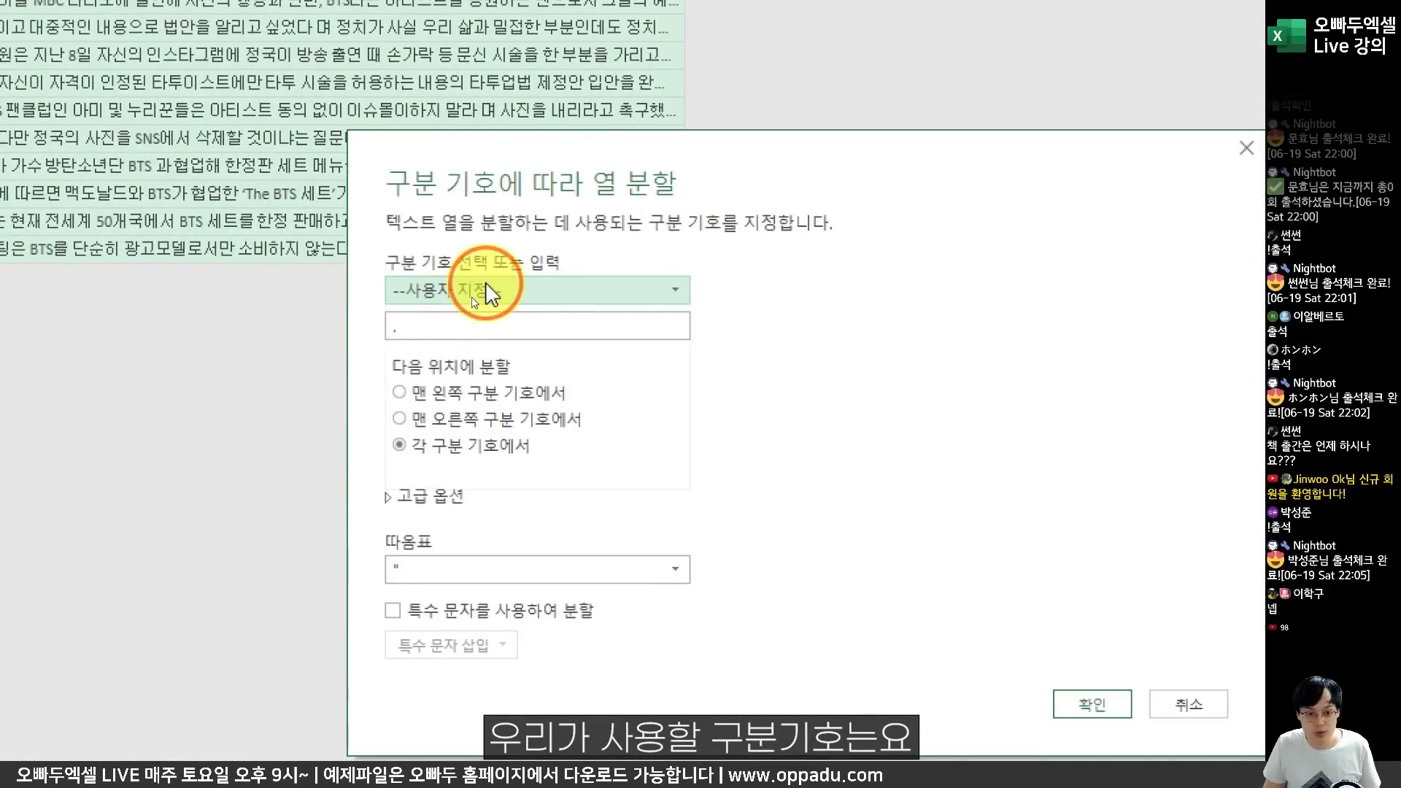
click(487, 292)
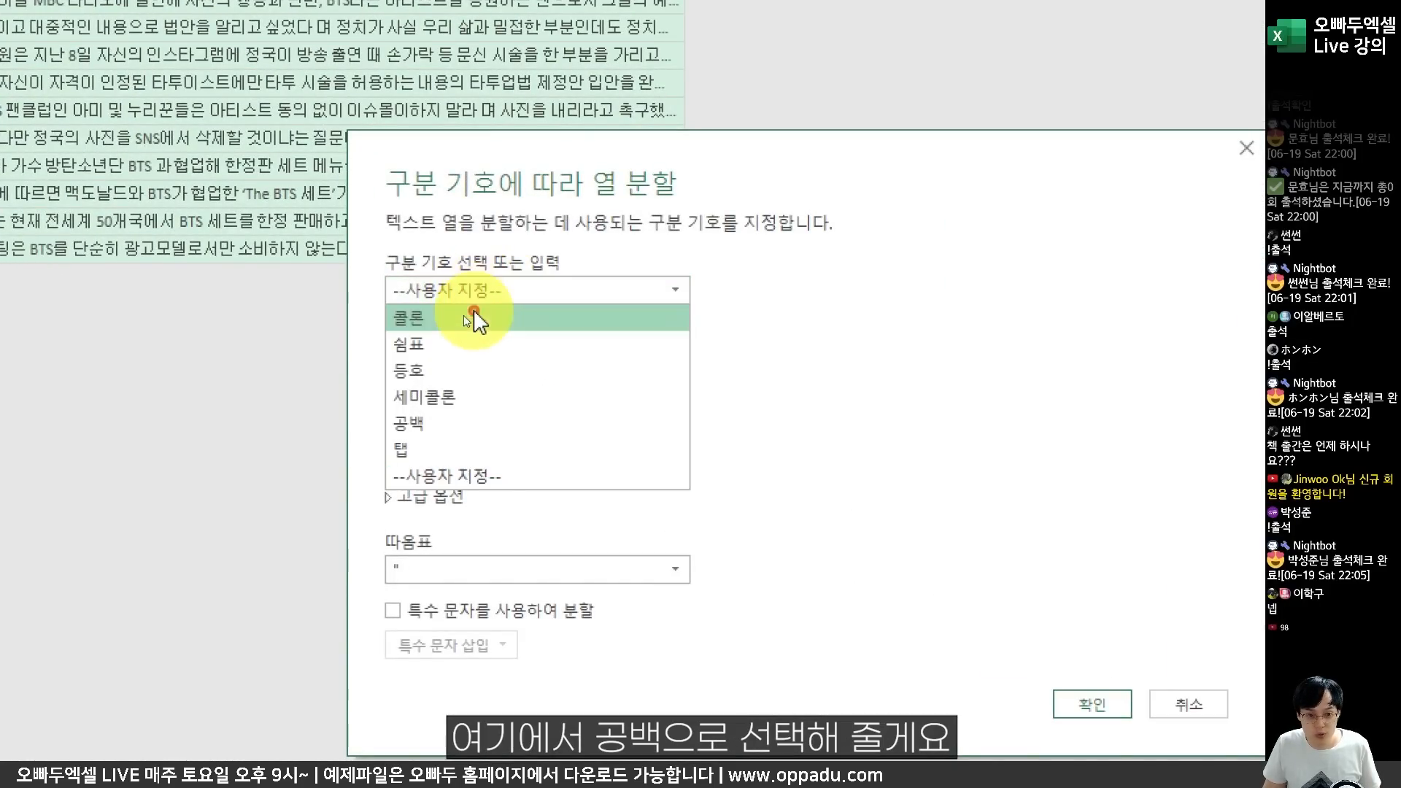
click(451, 426)
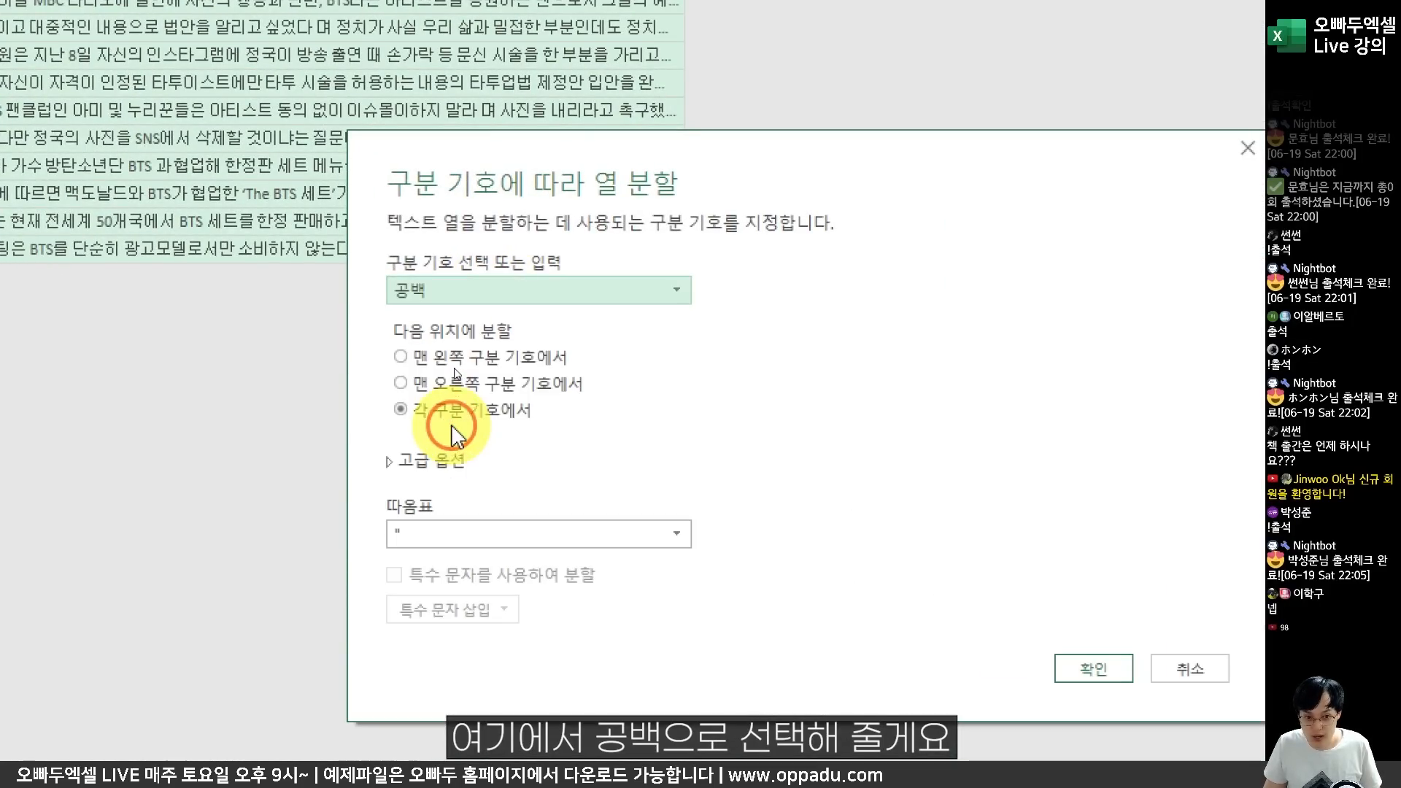
click(1101, 673)
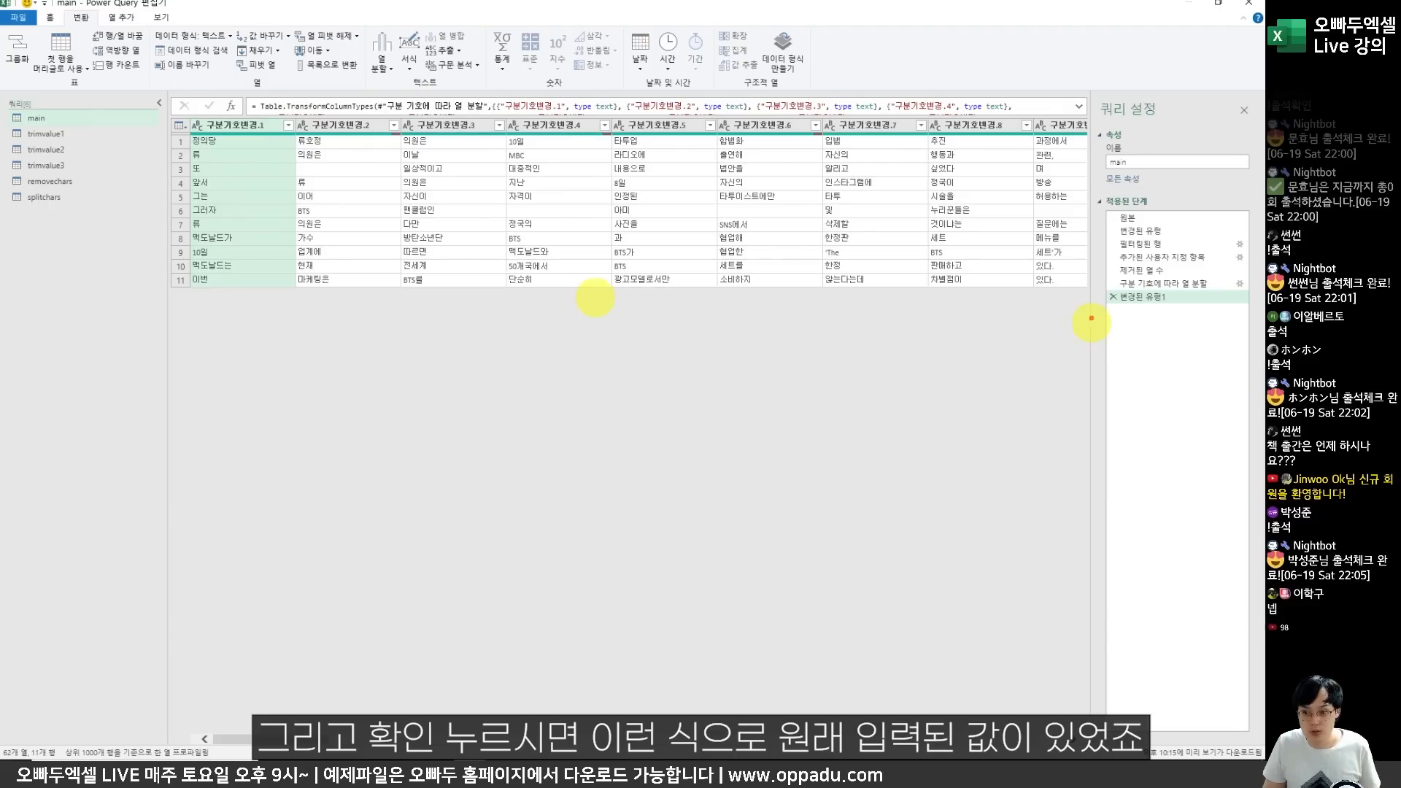
Compare the table before and after the split by viewing the applied steps 제거된 열 수, 구분 기호에 따라 열 분할 and 변경된 유형1.
click(1146, 283)
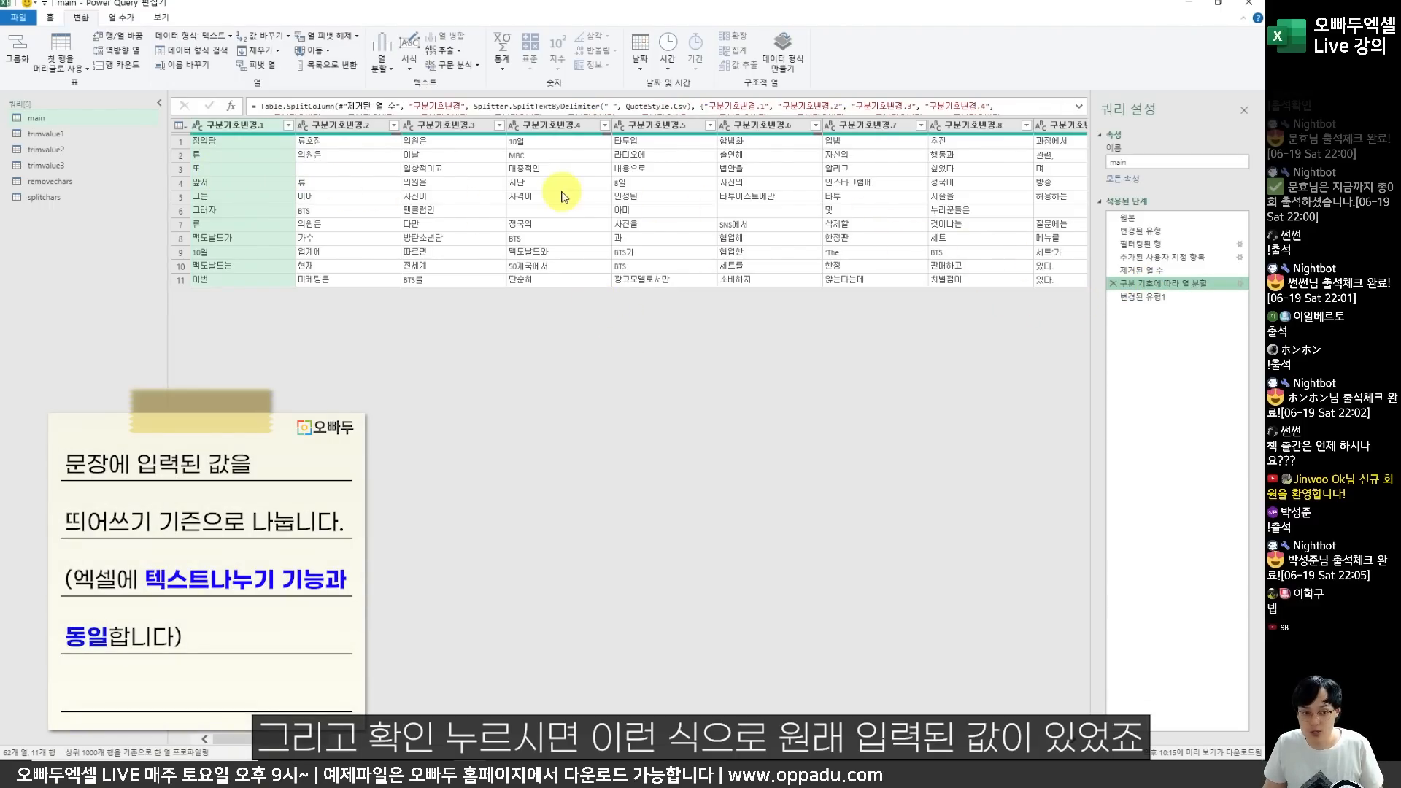
click(1140, 270)
drag(178, 118, 525, 285)
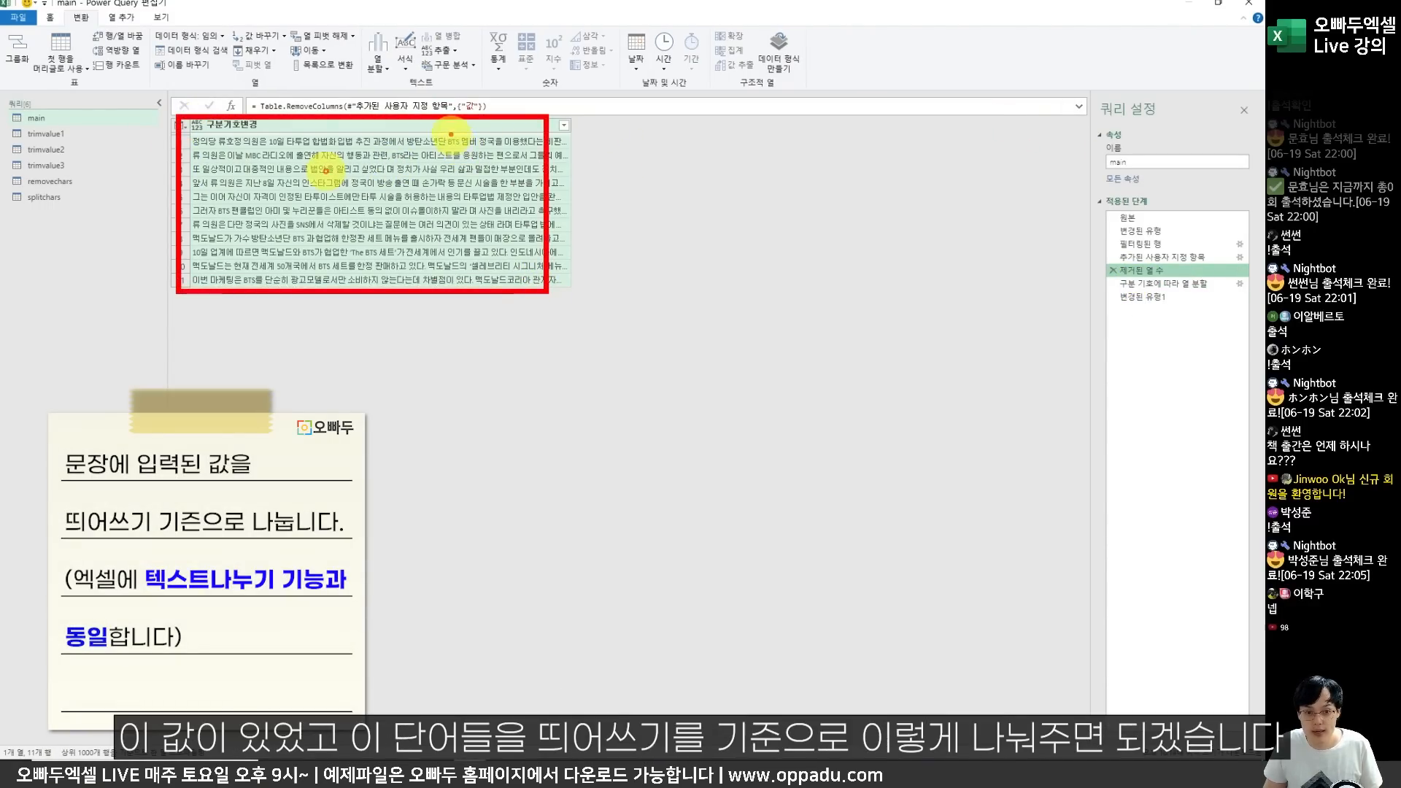
drag(445, 139, 499, 100)
click(1146, 284)
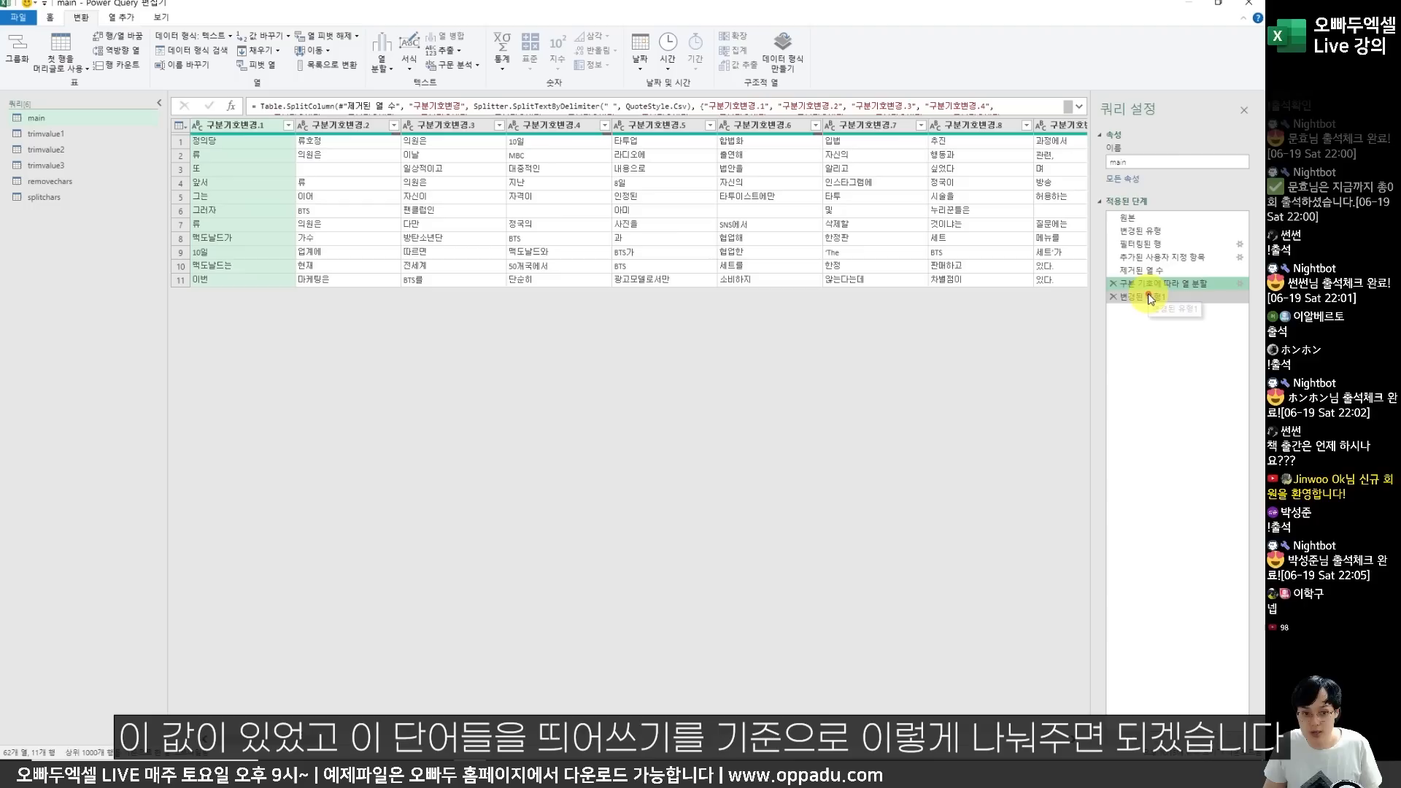
click(1144, 297)
mouse_move(169, 111)
mouse_down()
mouse_move(322, 194)
mouse_move(578, 293)
mouse_up()
key(Escape)
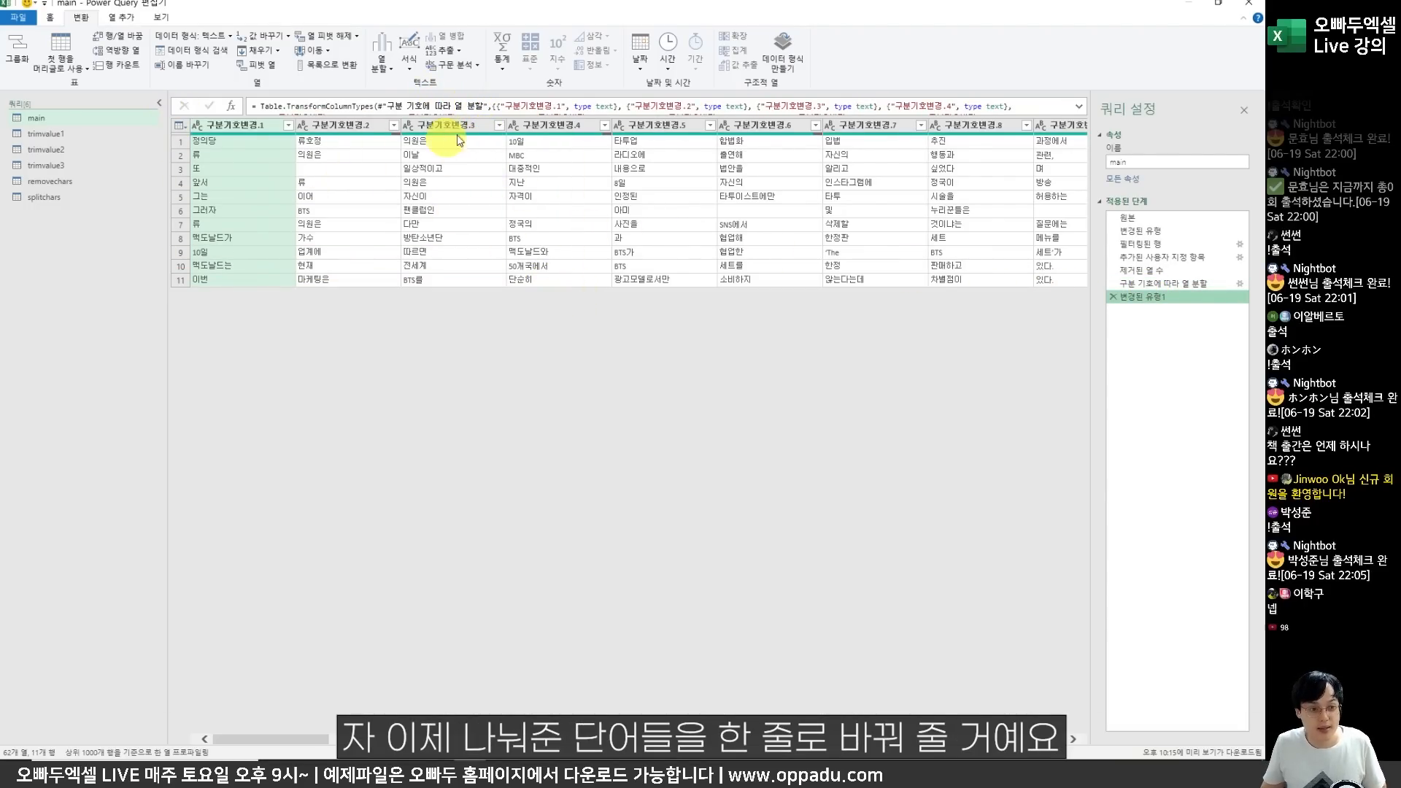
Unpivot all of the split 구분기호변경 columns so that each word gets its own row.
drag(198, 101, 549, 268)
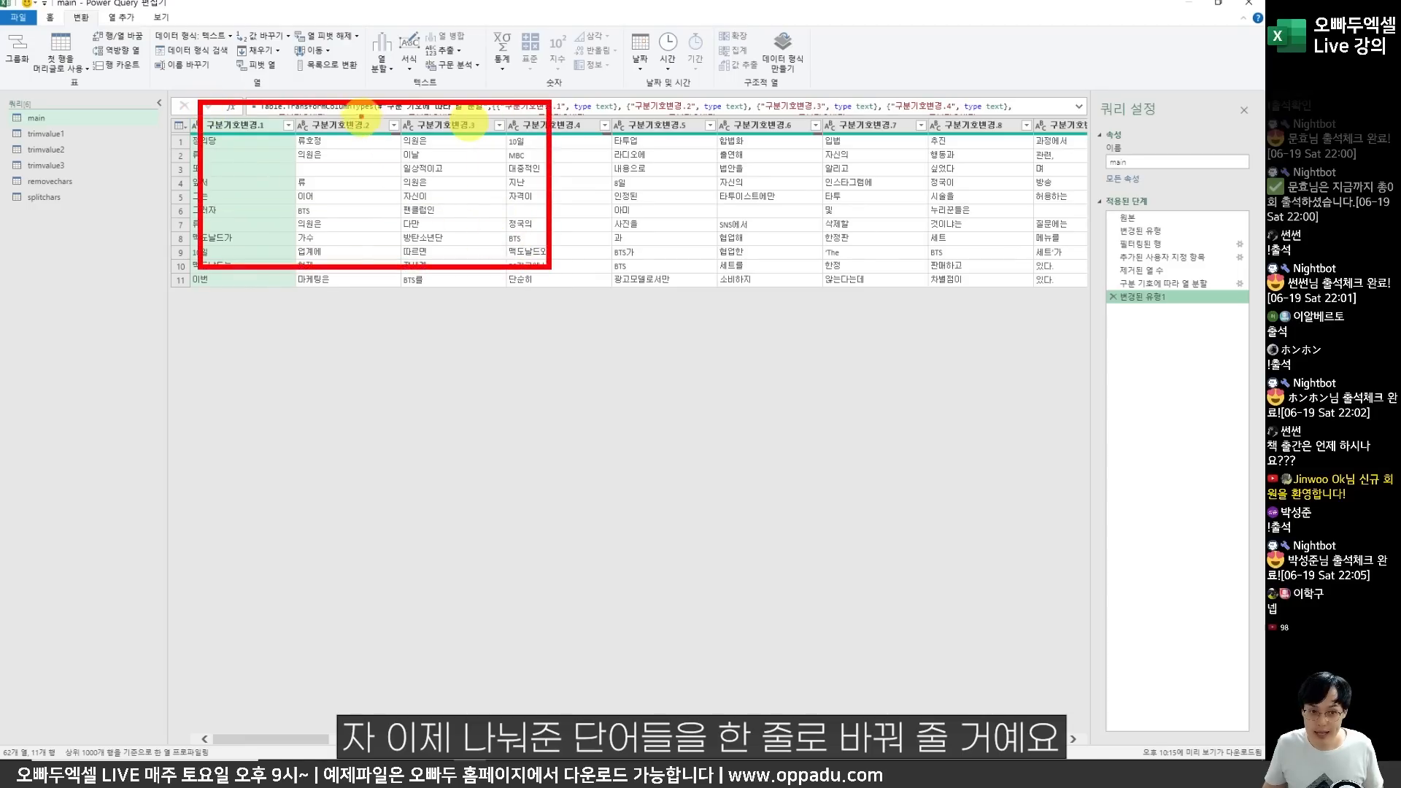
drag(329, 93, 460, 585)
key(Escape)
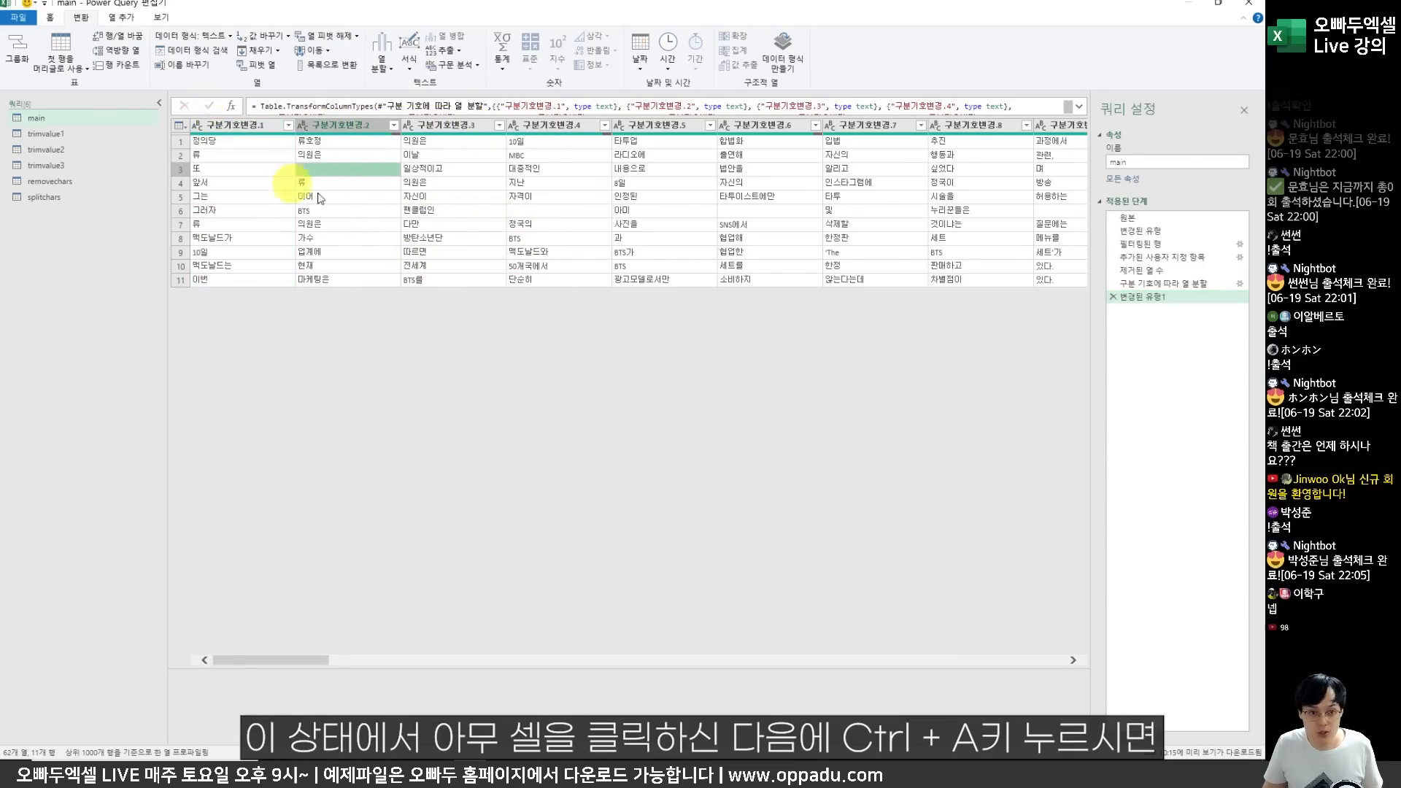
click(350, 168)
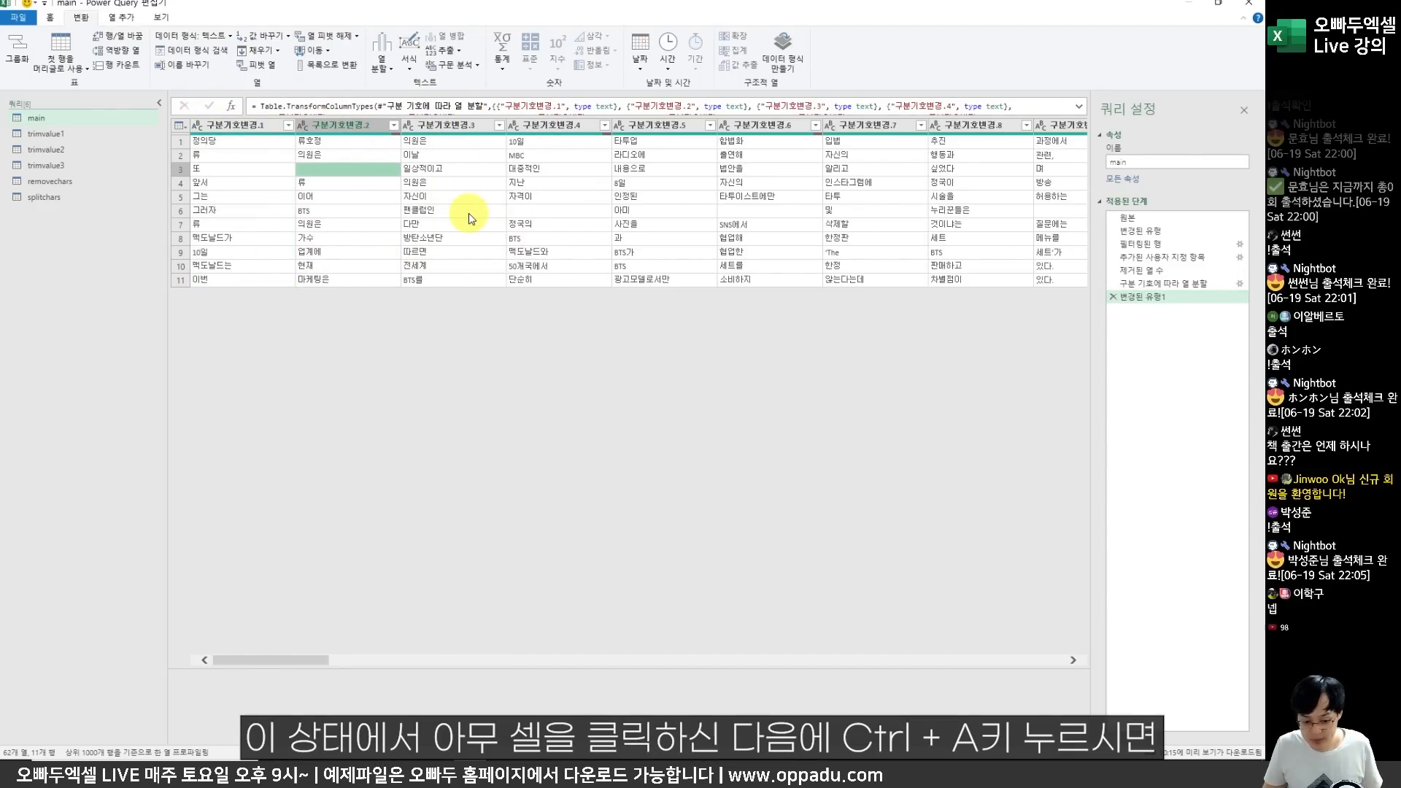
key(ctrl+a)
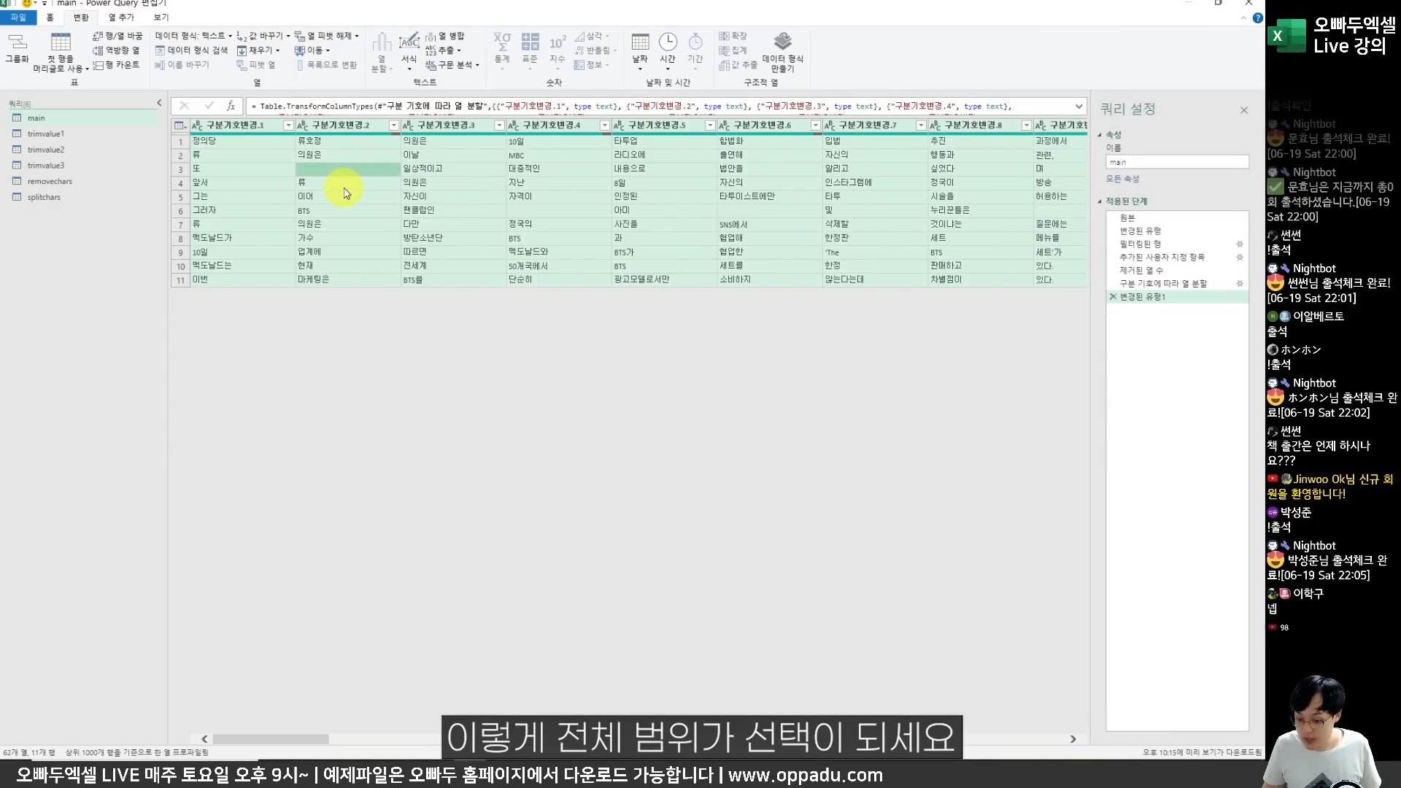
click(303, 35)
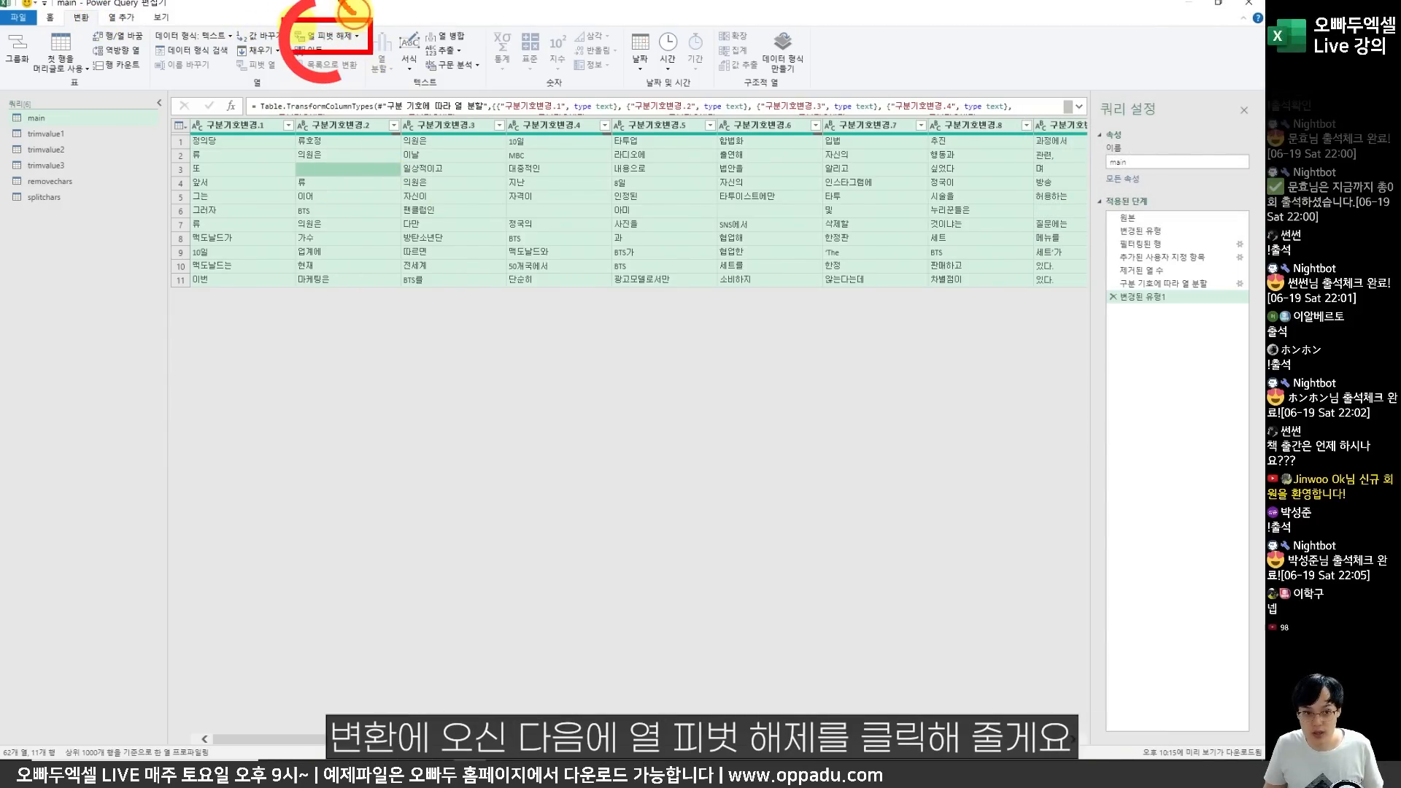
click(329, 39)
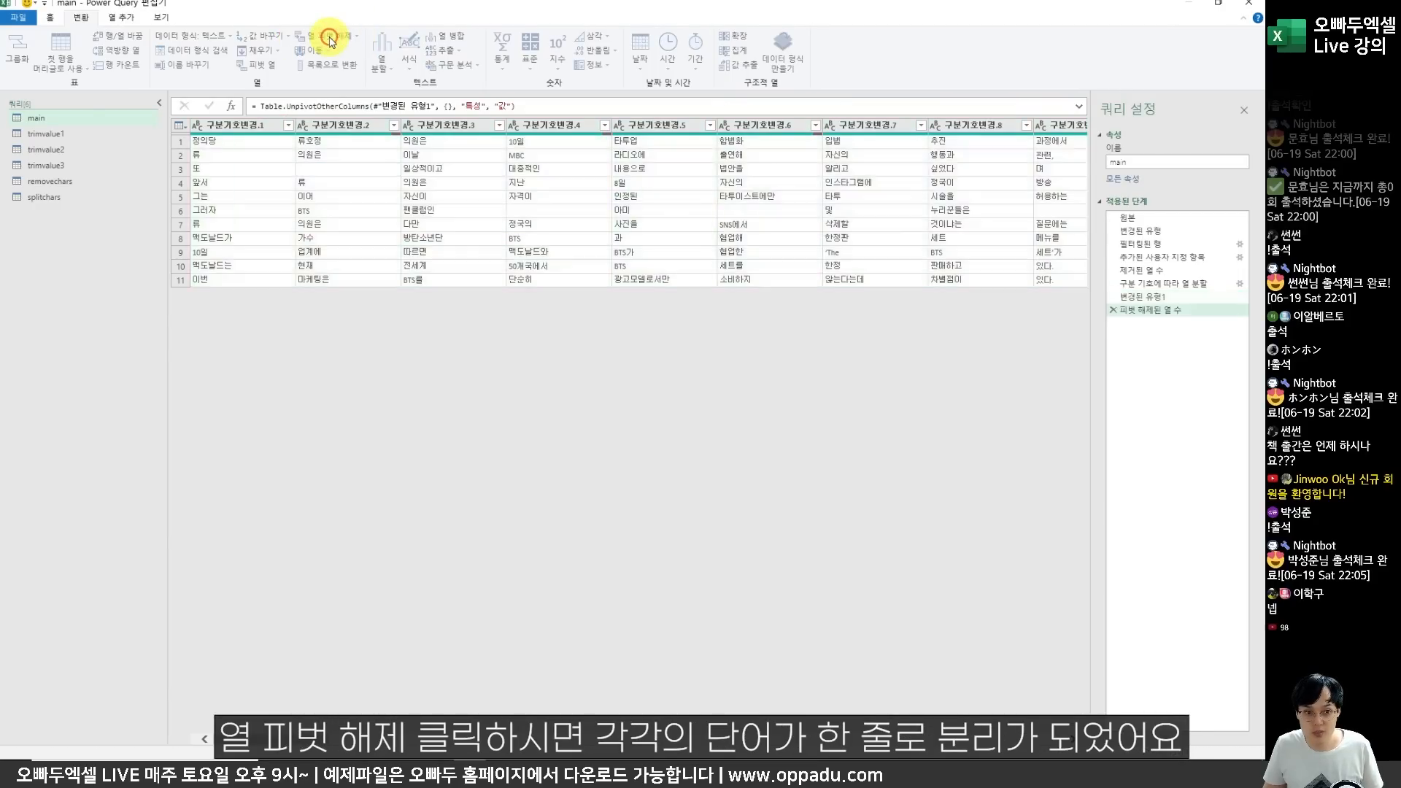
mouse_move(293, 113)
mouse_down()
mouse_move(516, 291)
mouse_move(677, 470)
mouse_up()
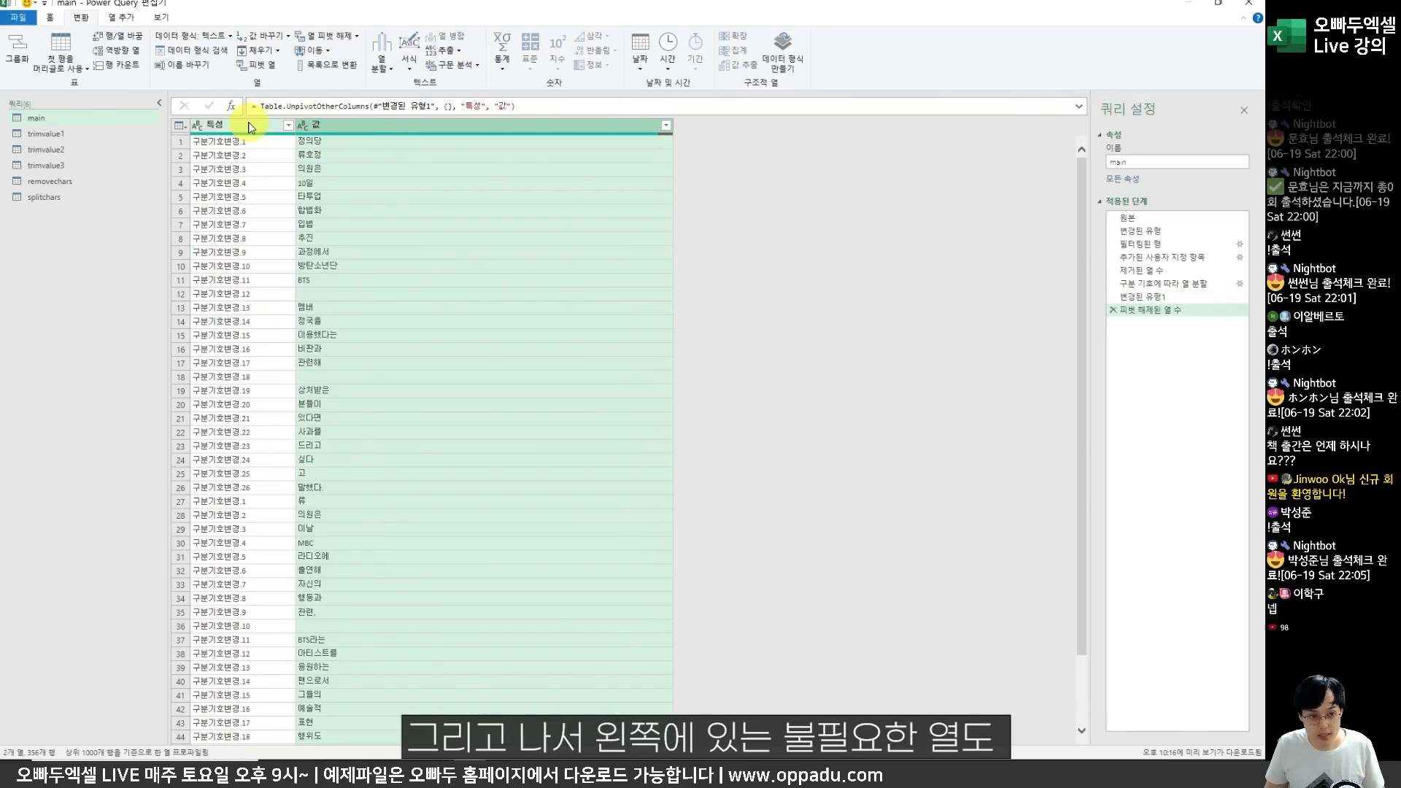
Remove the unneeded 특성 column, keeping only the column of words.
click(208, 127)
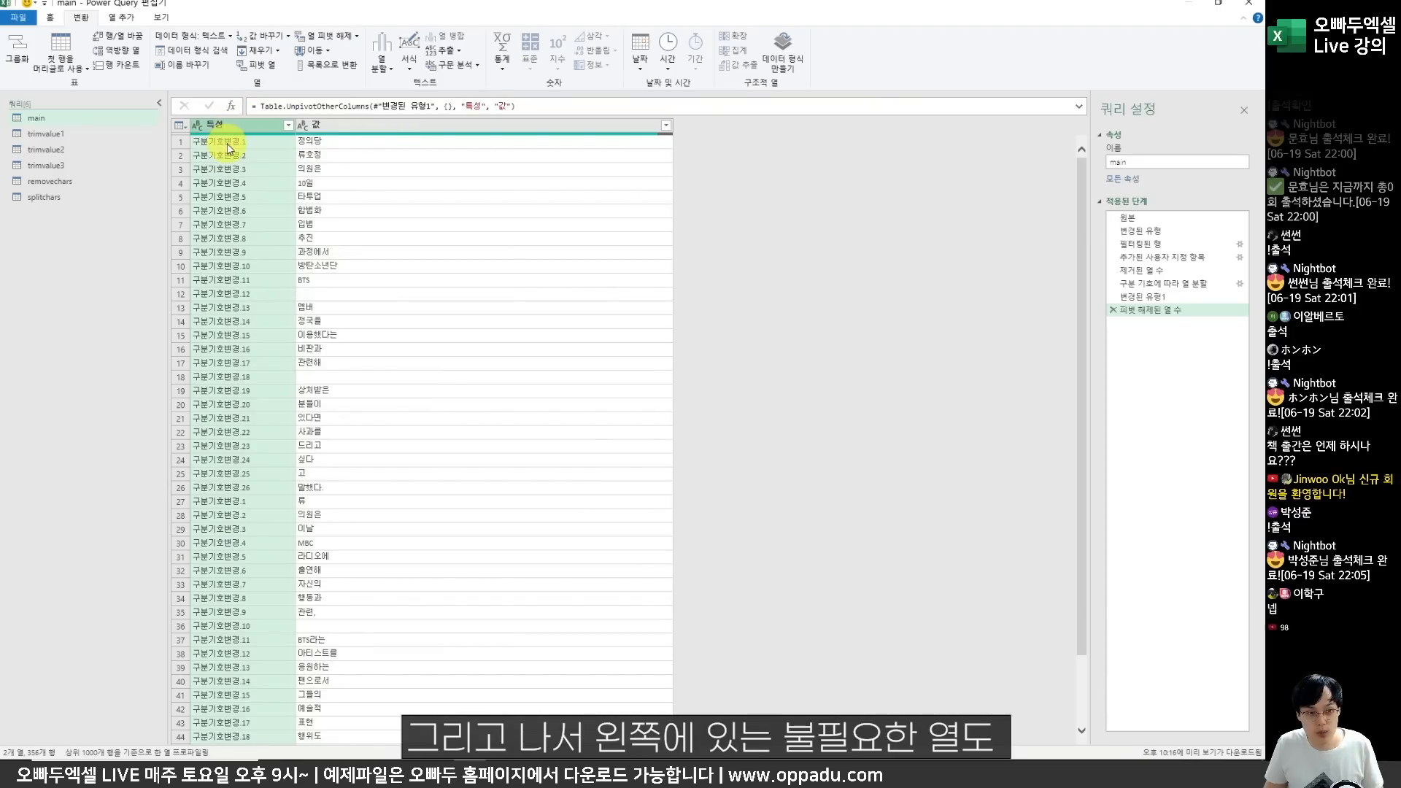
right_click(235, 132)
click(261, 149)
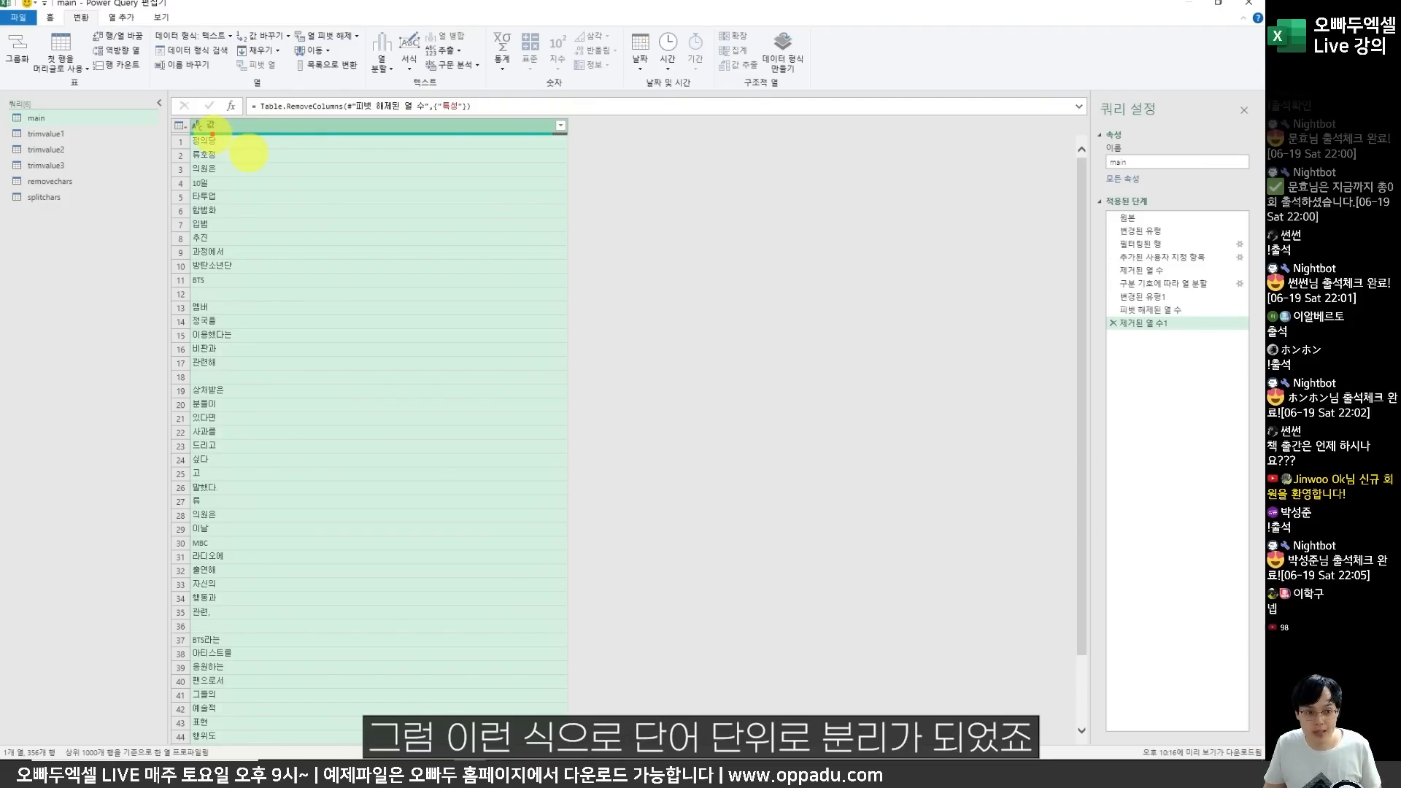
Examine the separated word list for leftover punctuation, such as the comma attached to 관련 in row 35.
drag(184, 115, 567, 438)
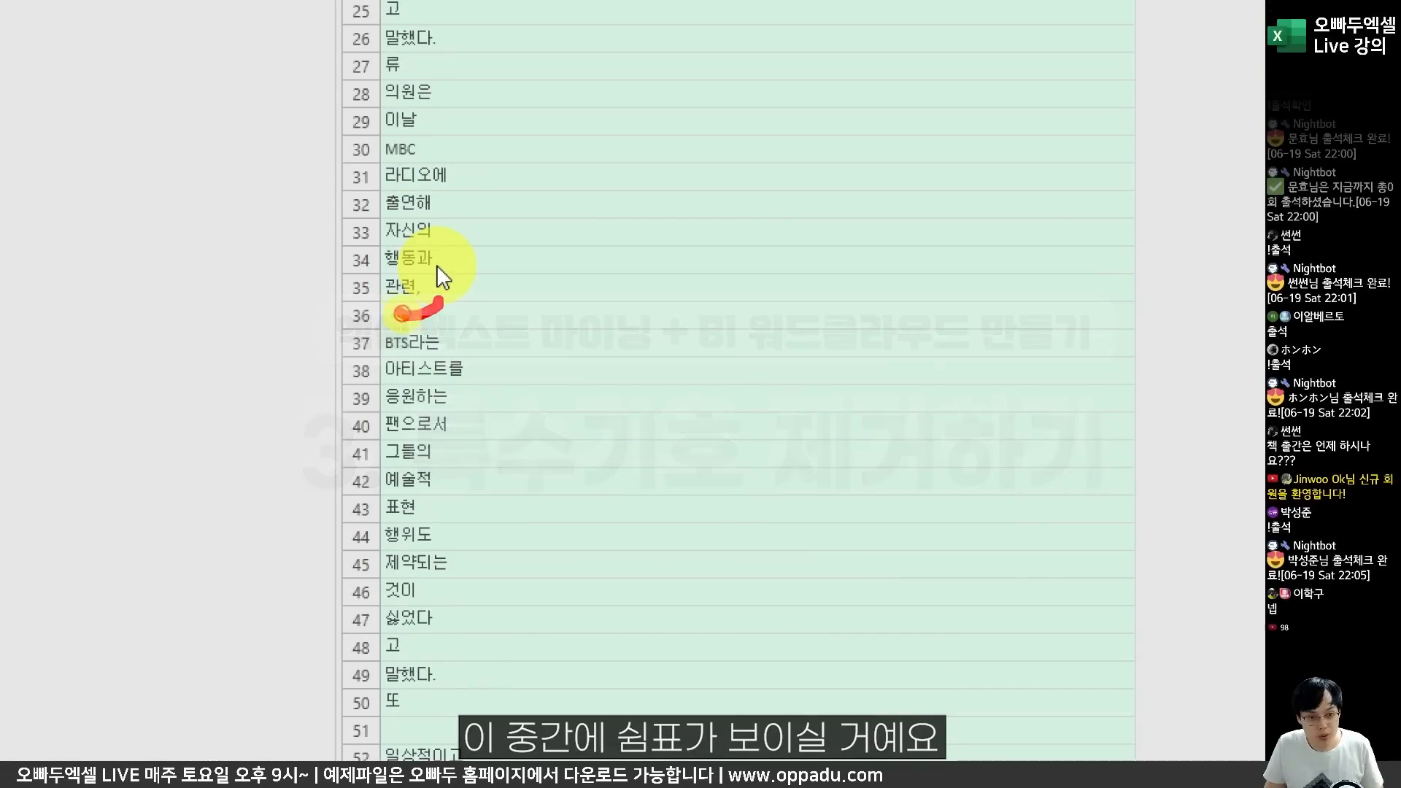
drag(440, 299, 448, 228)
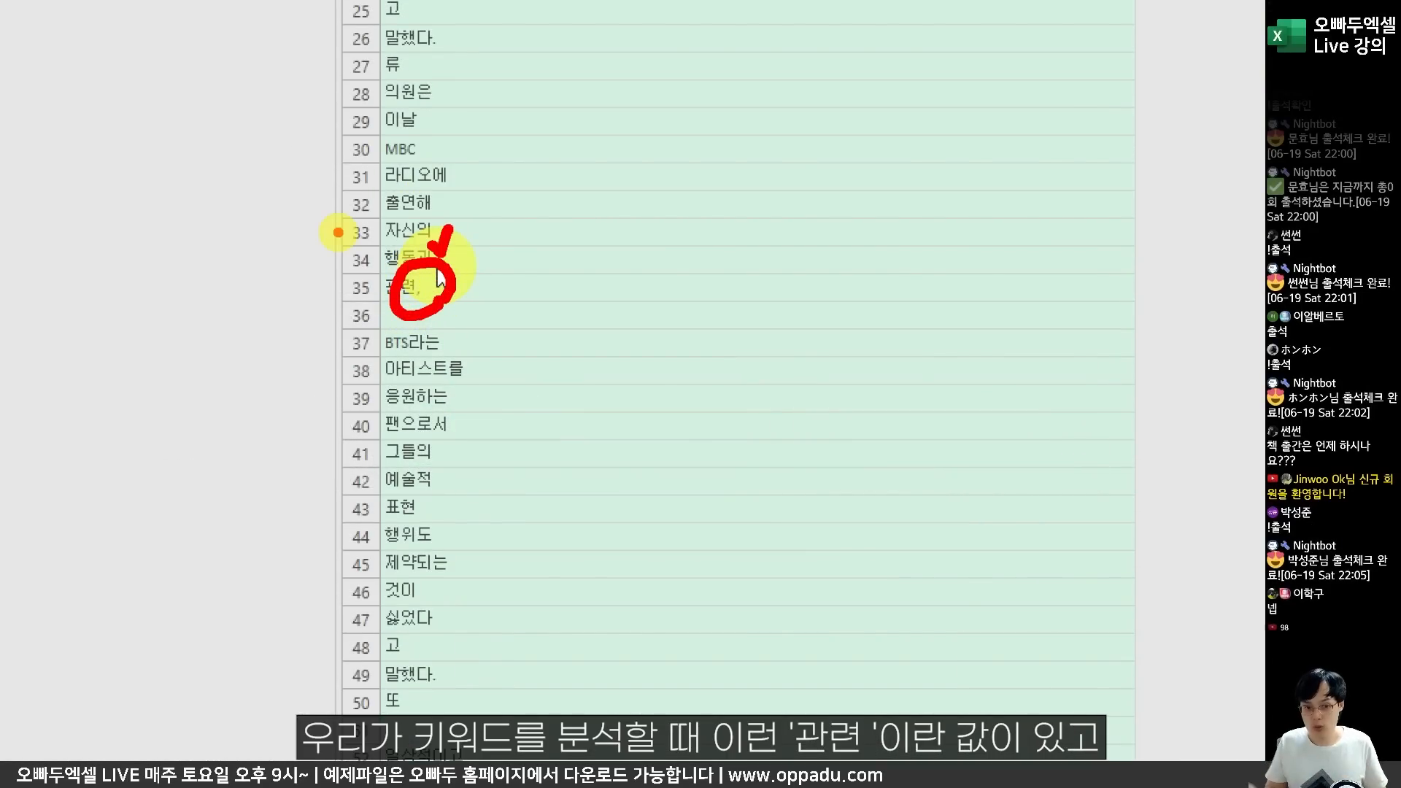
key(Escape)
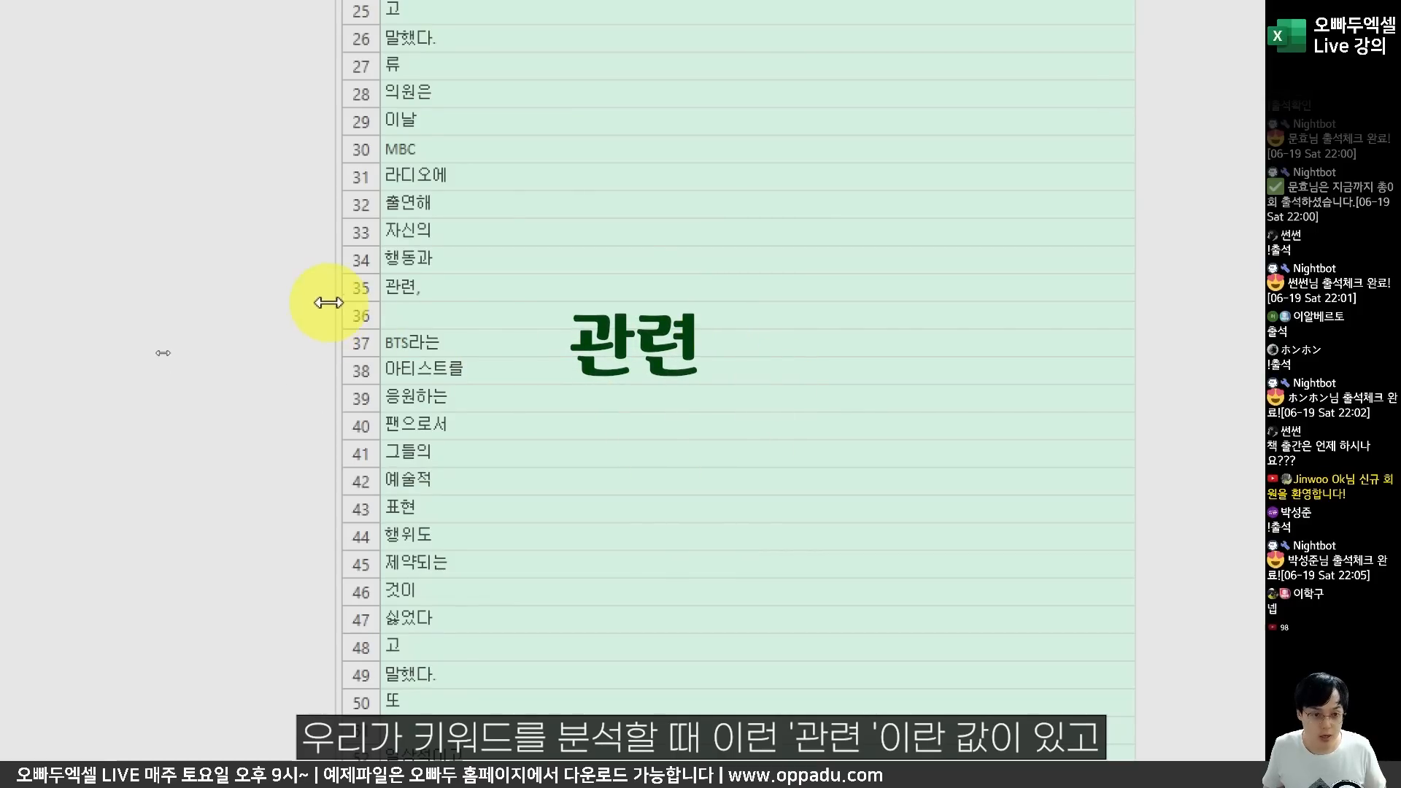
Examine the leftover punctuation in the word list, marking the comma after 관련 in row 35 and sketching other symbols to remove.
key(ctrl+2)
drag(348, 271, 440, 310)
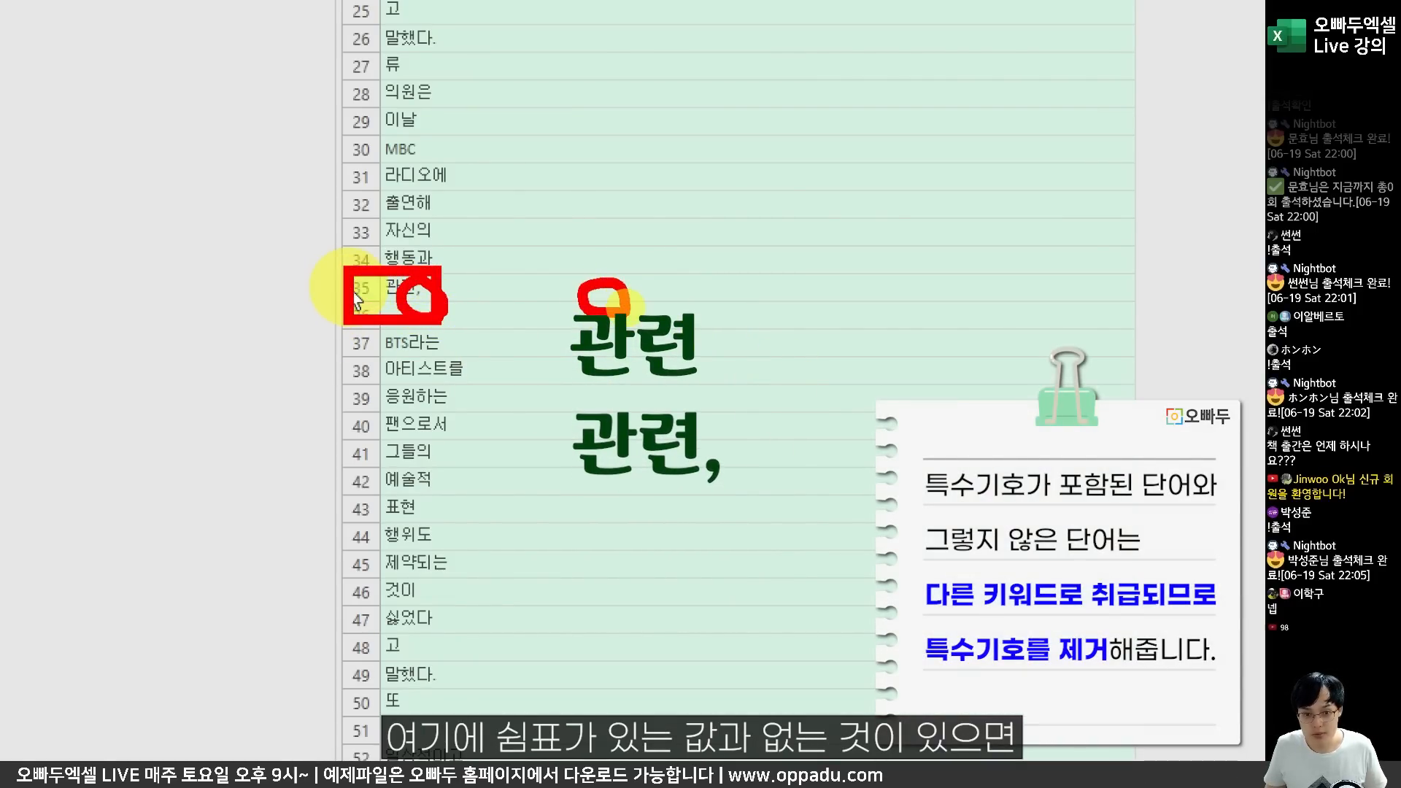
key(Escape)
drag(374, 277, 436, 308)
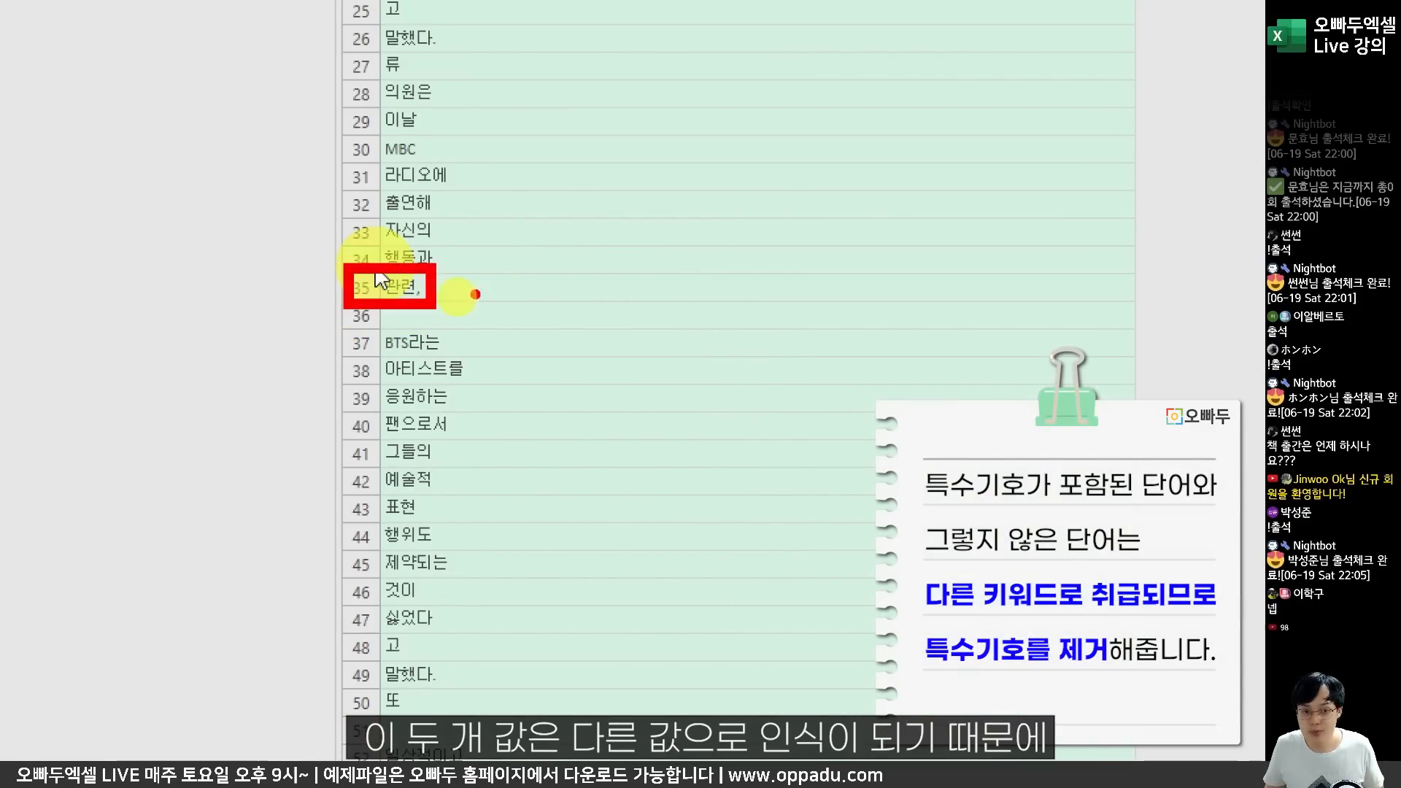
drag(516, 269, 597, 311)
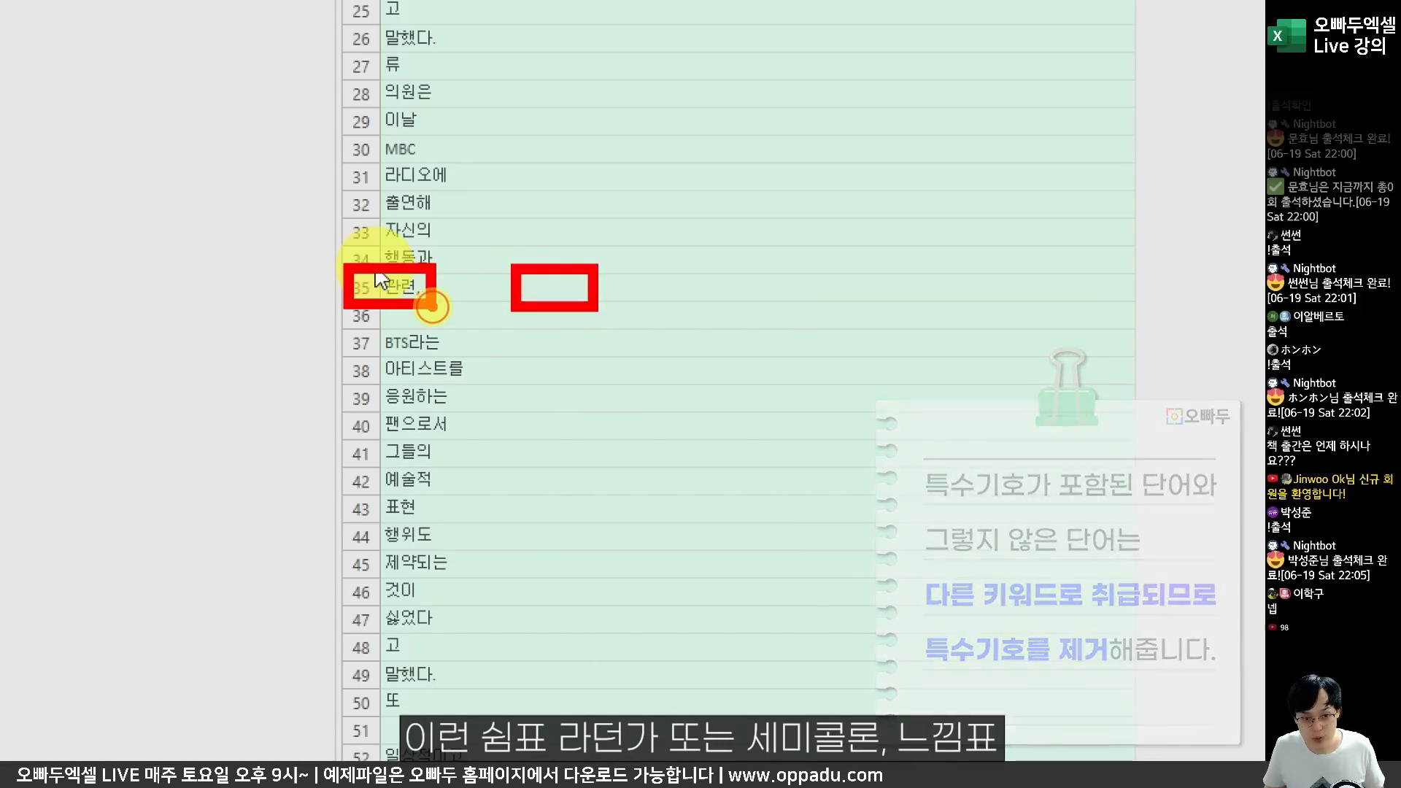
drag(435, 305, 409, 291)
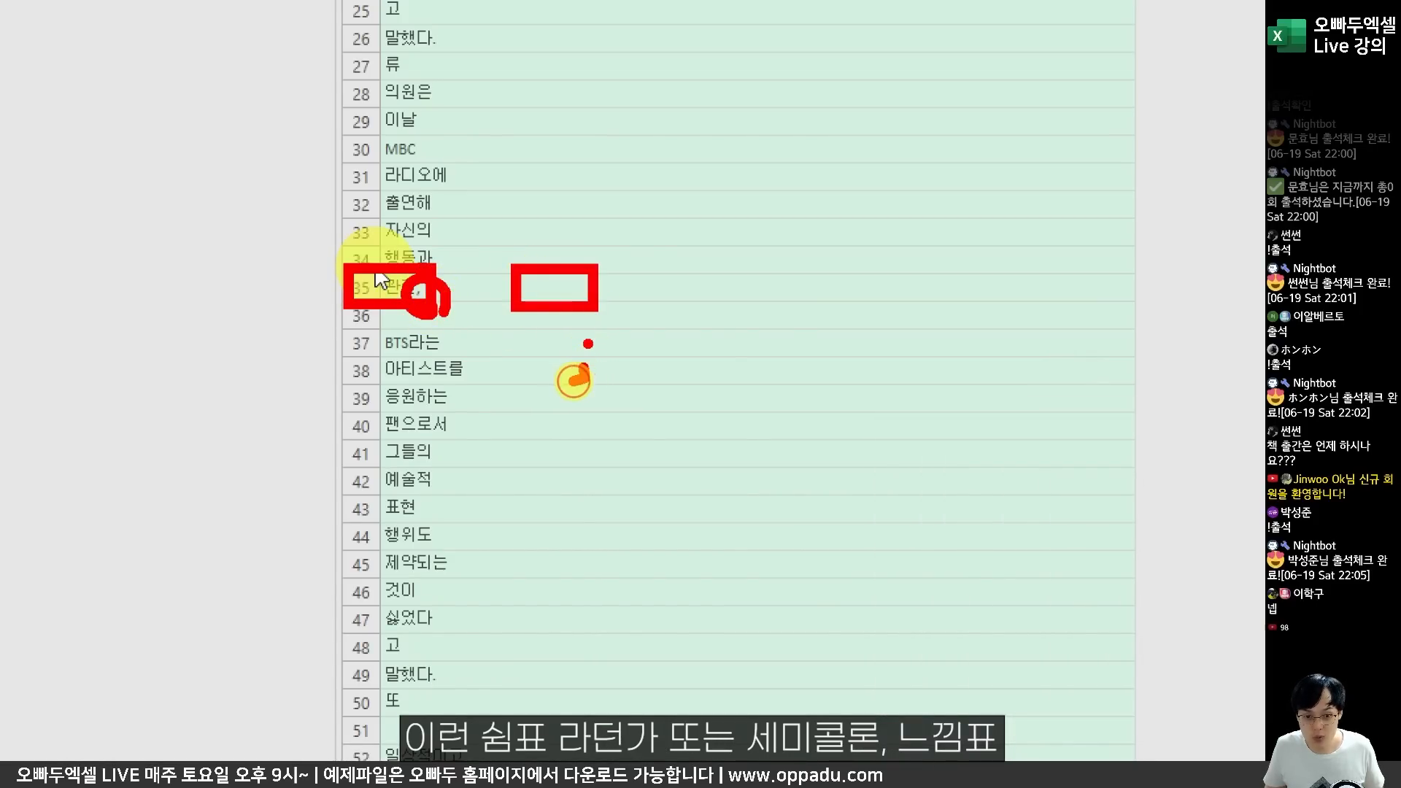
drag(660, 429, 562, 422)
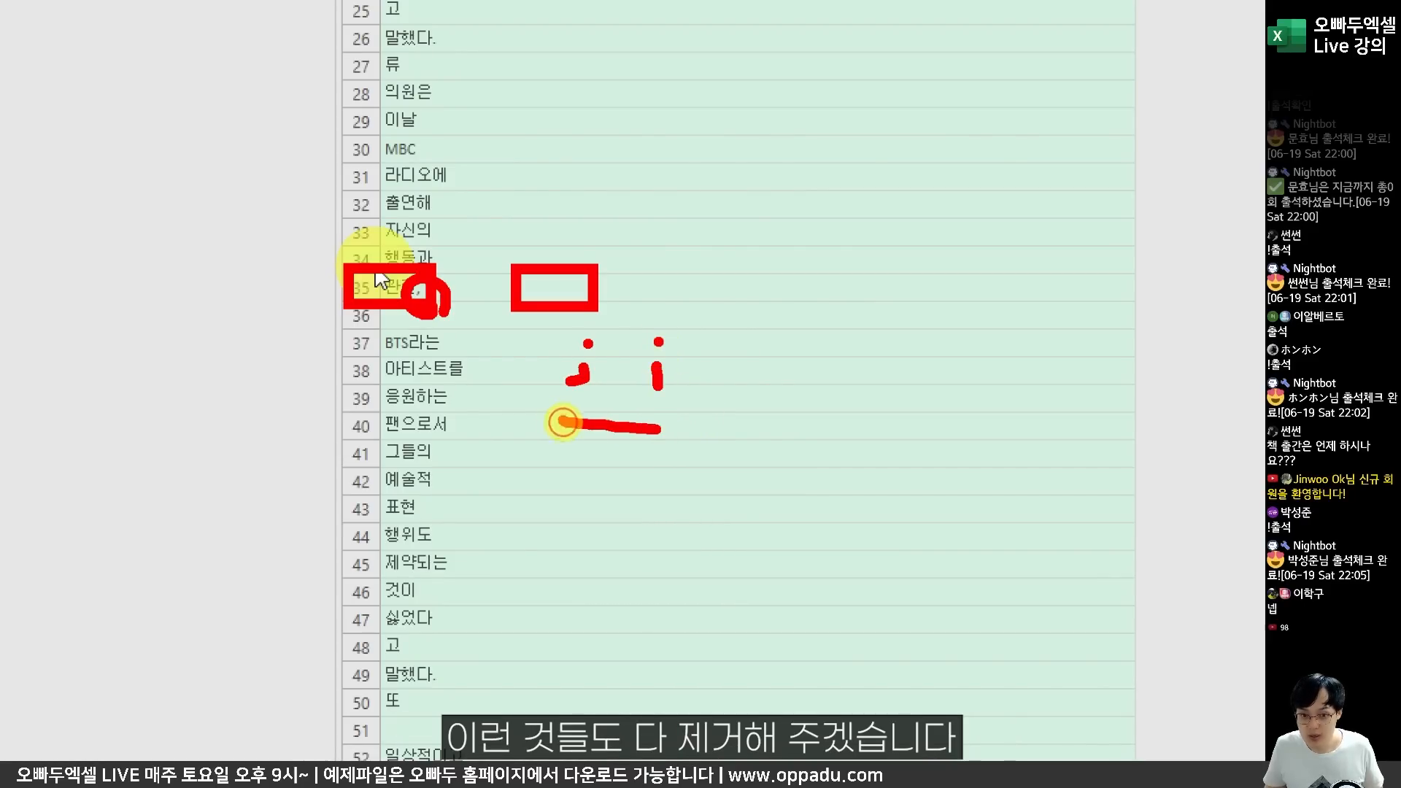
drag(547, 334, 698, 396)
Start a new custom column in the main query and name it 특수기호제거.
drag(101, 23, 126, 36)
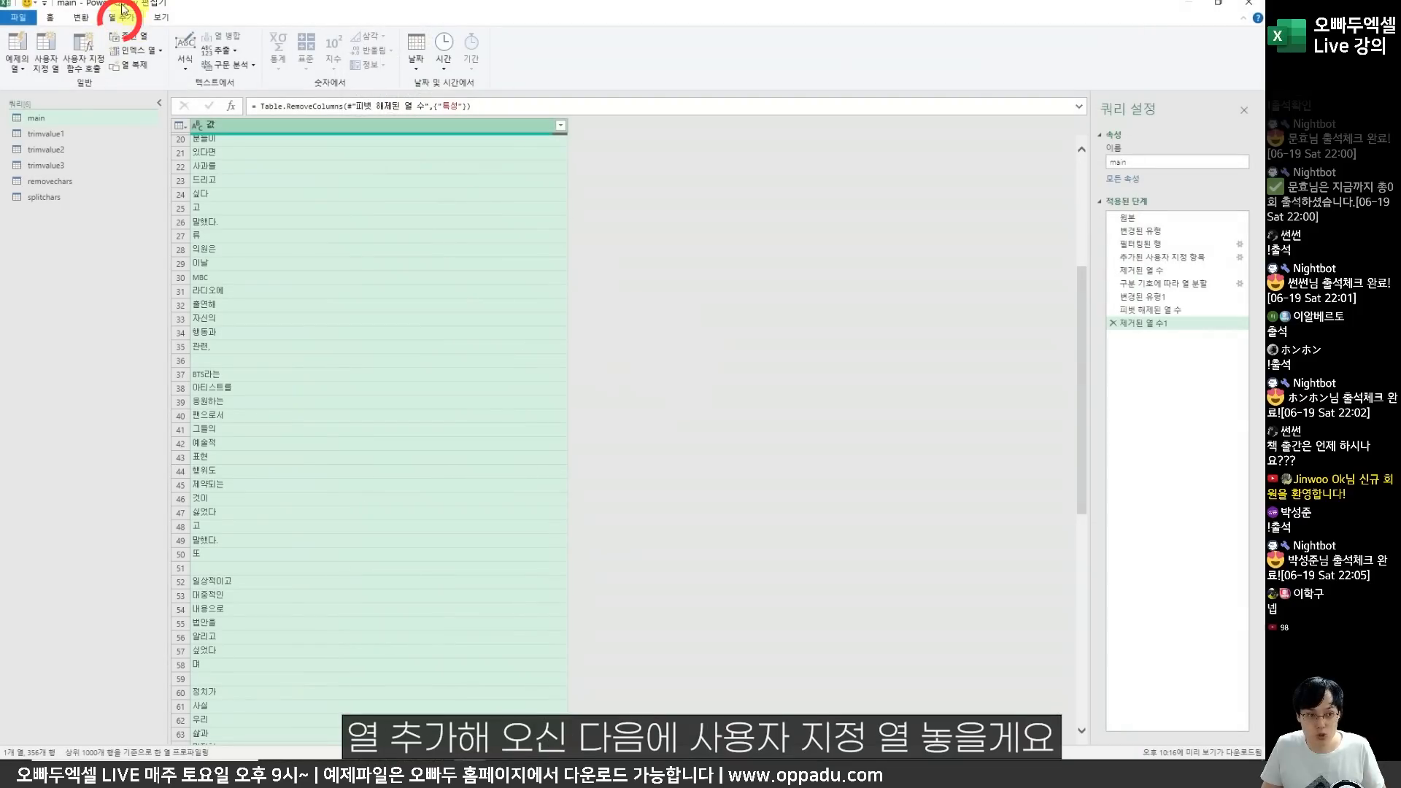
click(45, 57)
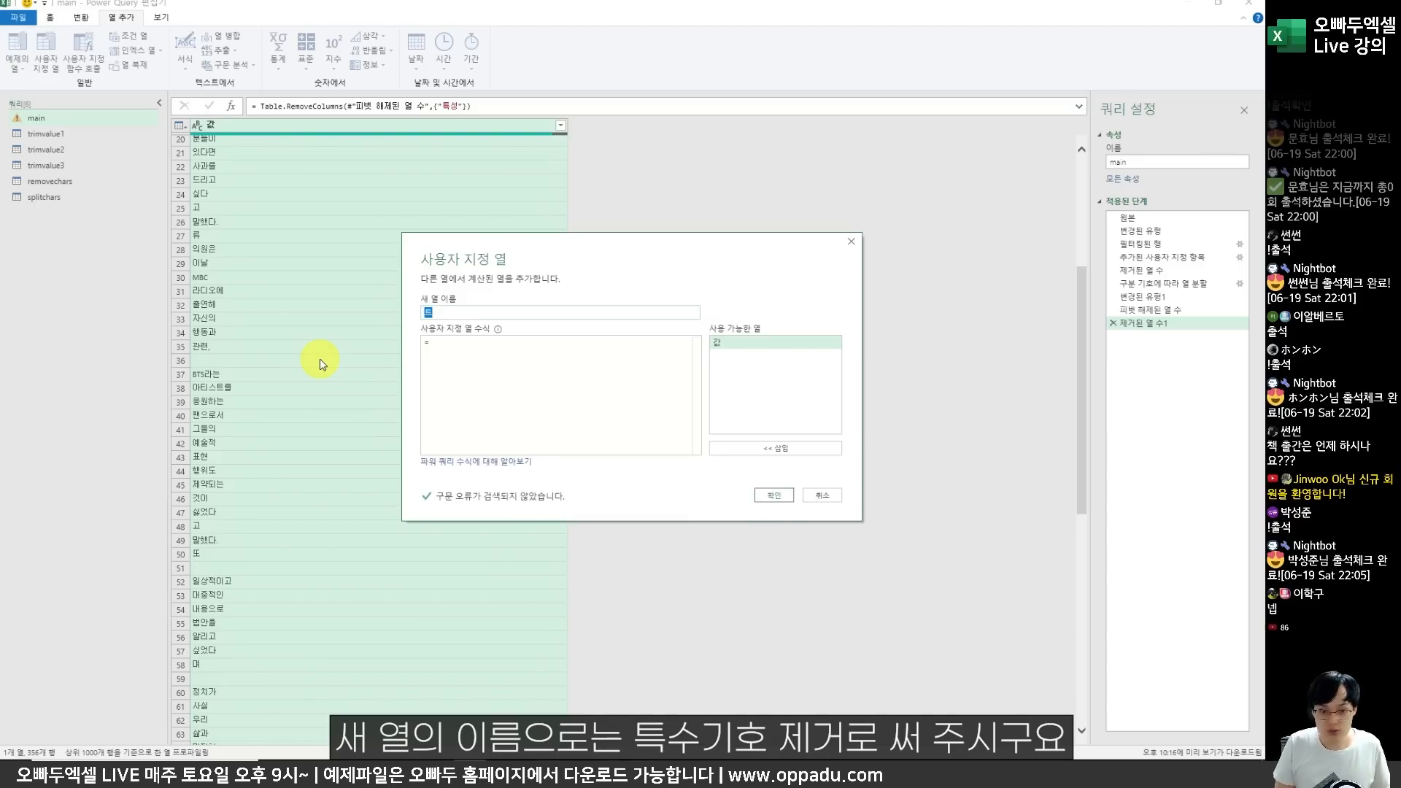
text(특수기호제거)
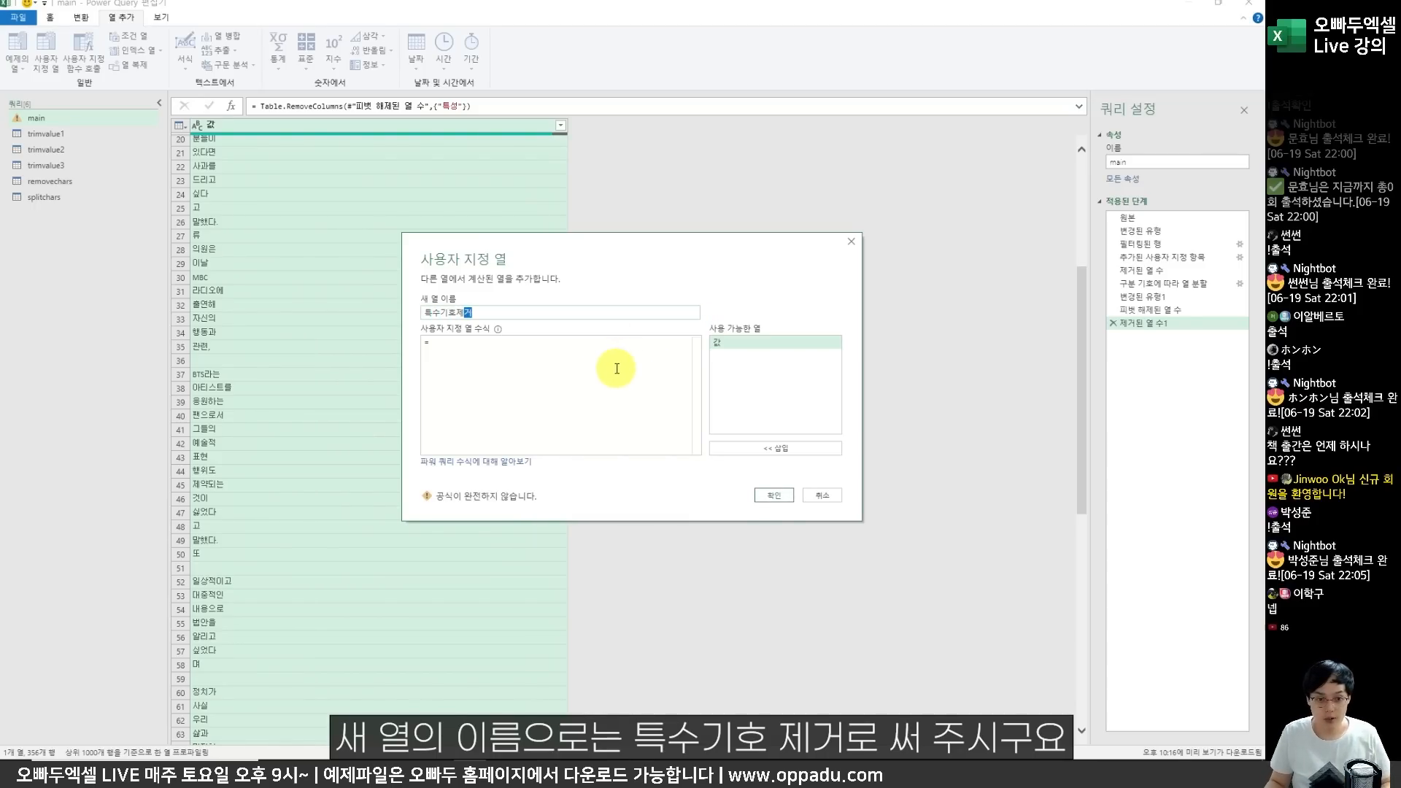
Switch to the browser and copy the second M function, Text.Select([값],{"가".."힣","a".."z","A".."Z","0".."9"," "}).
key(alt+Tab)
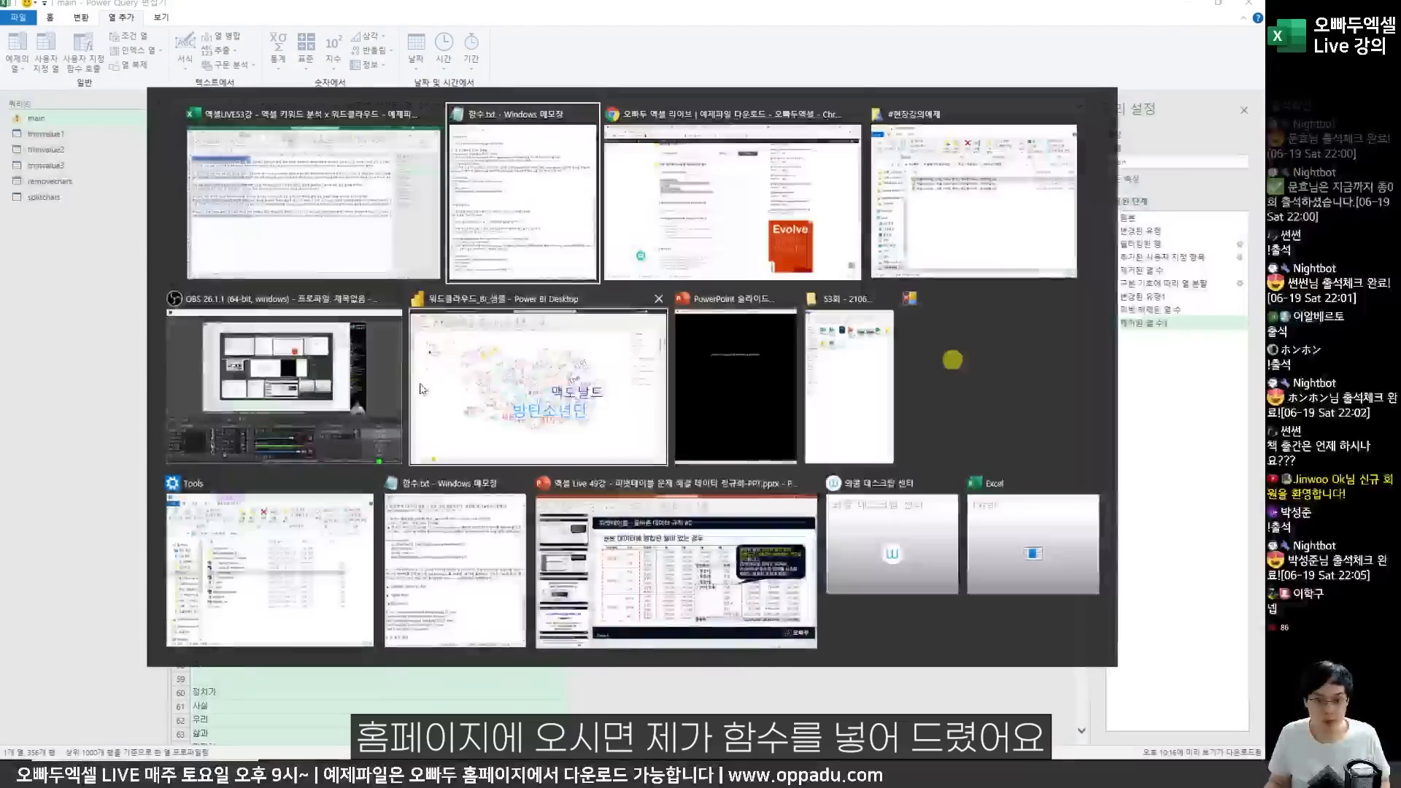
click(406, 416)
click(265, 418)
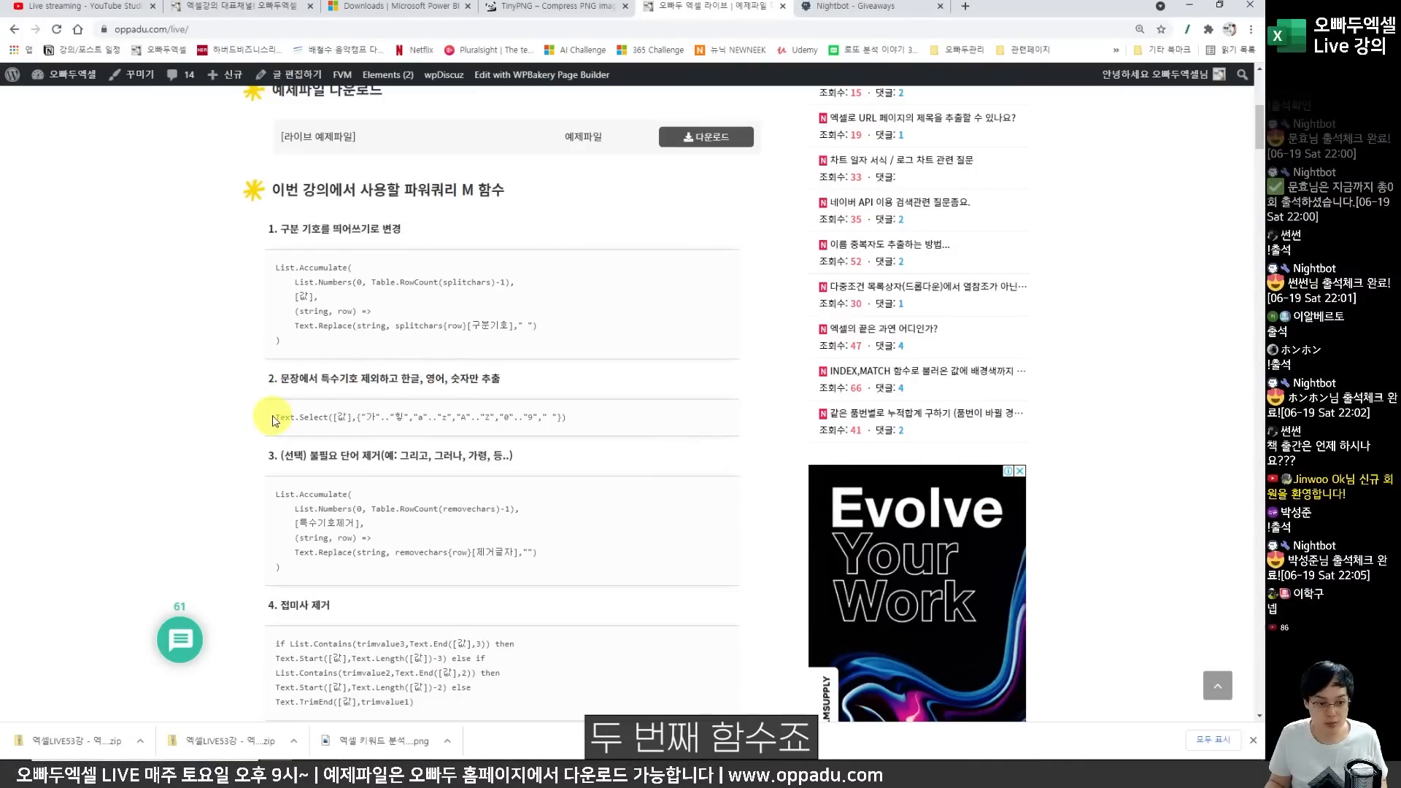
drag(275, 421, 571, 418)
key(ctrl+c)
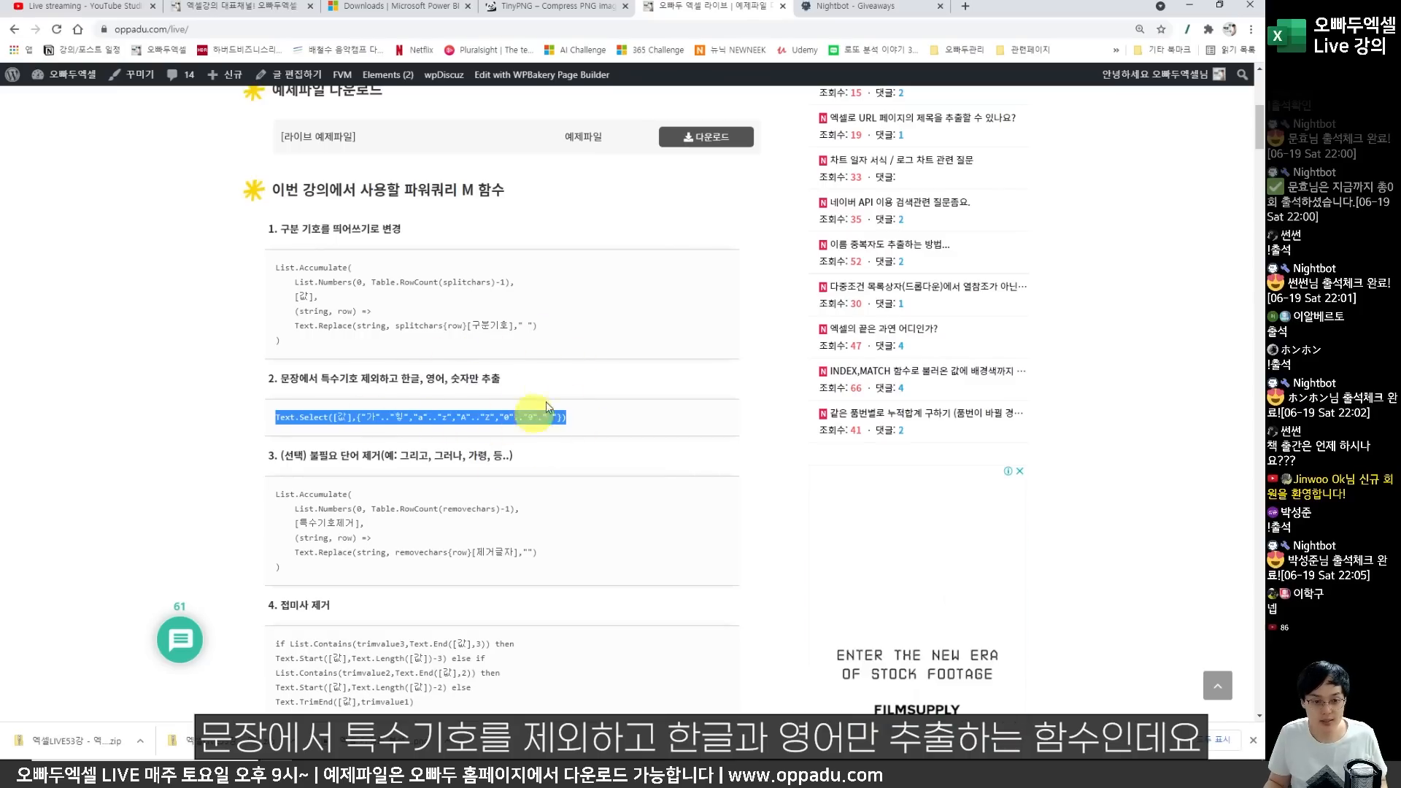
Return to Power Query, create the 특수기호제거 column with the copied Text.Select formula, and compare row 35 in both columns.
key(alt+Tab)
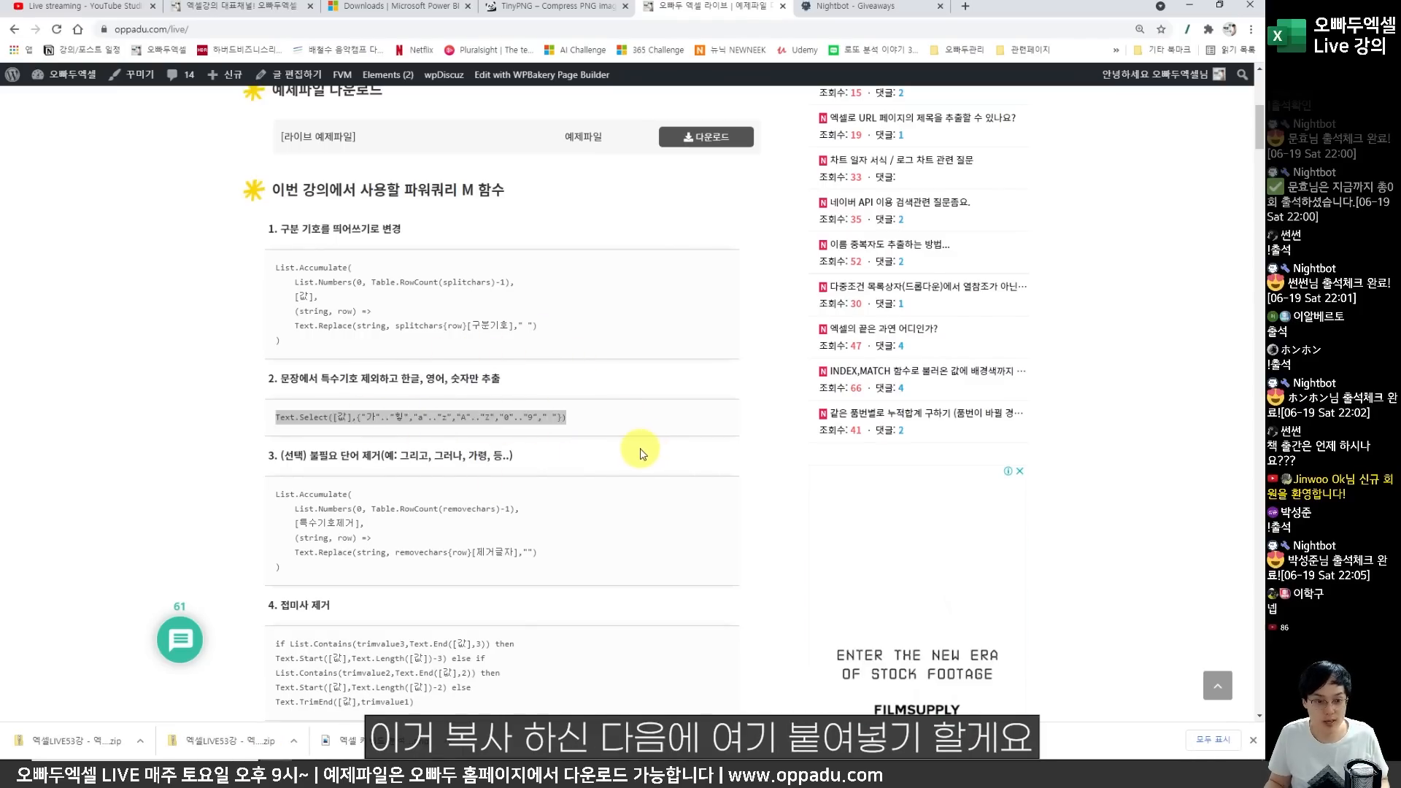
key(ctrl+v)
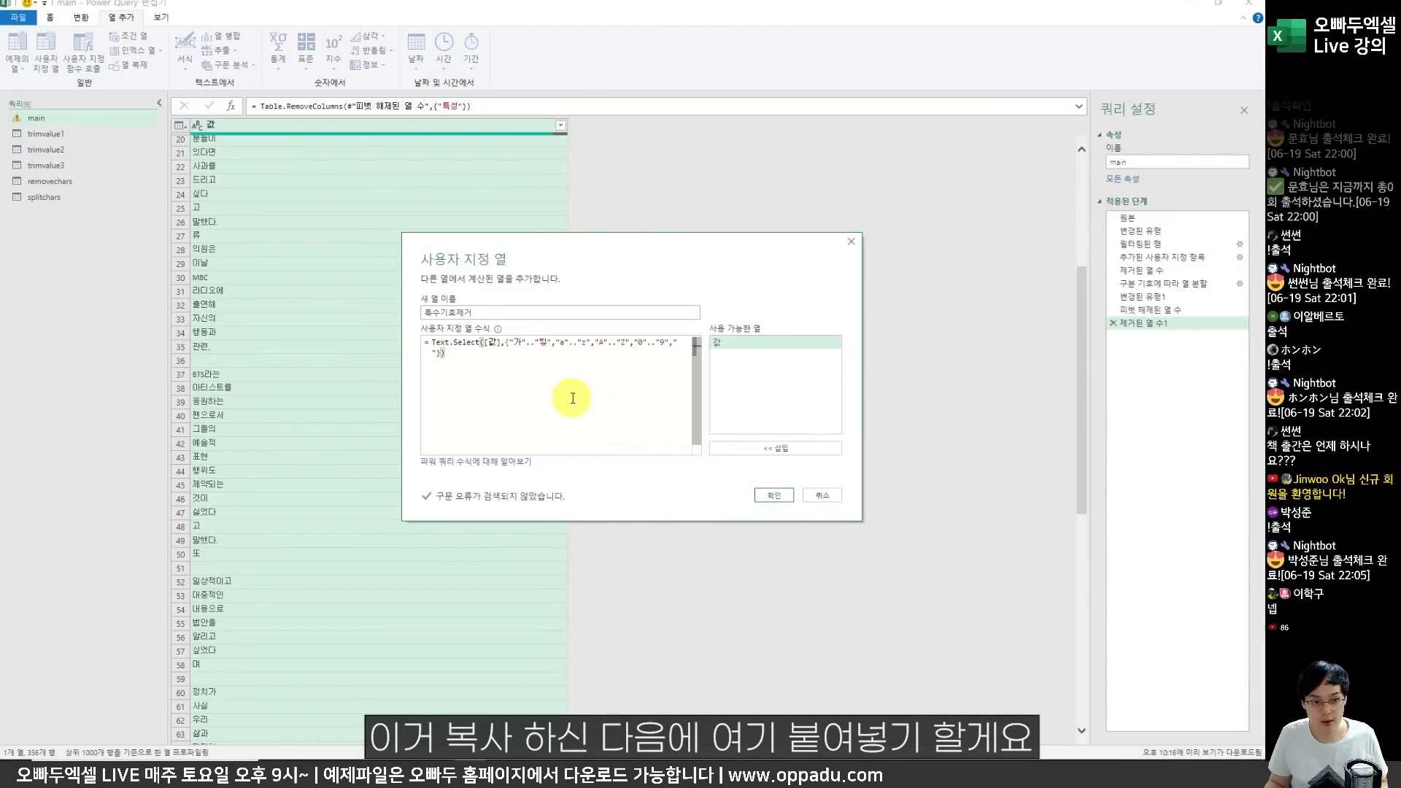
click(774, 496)
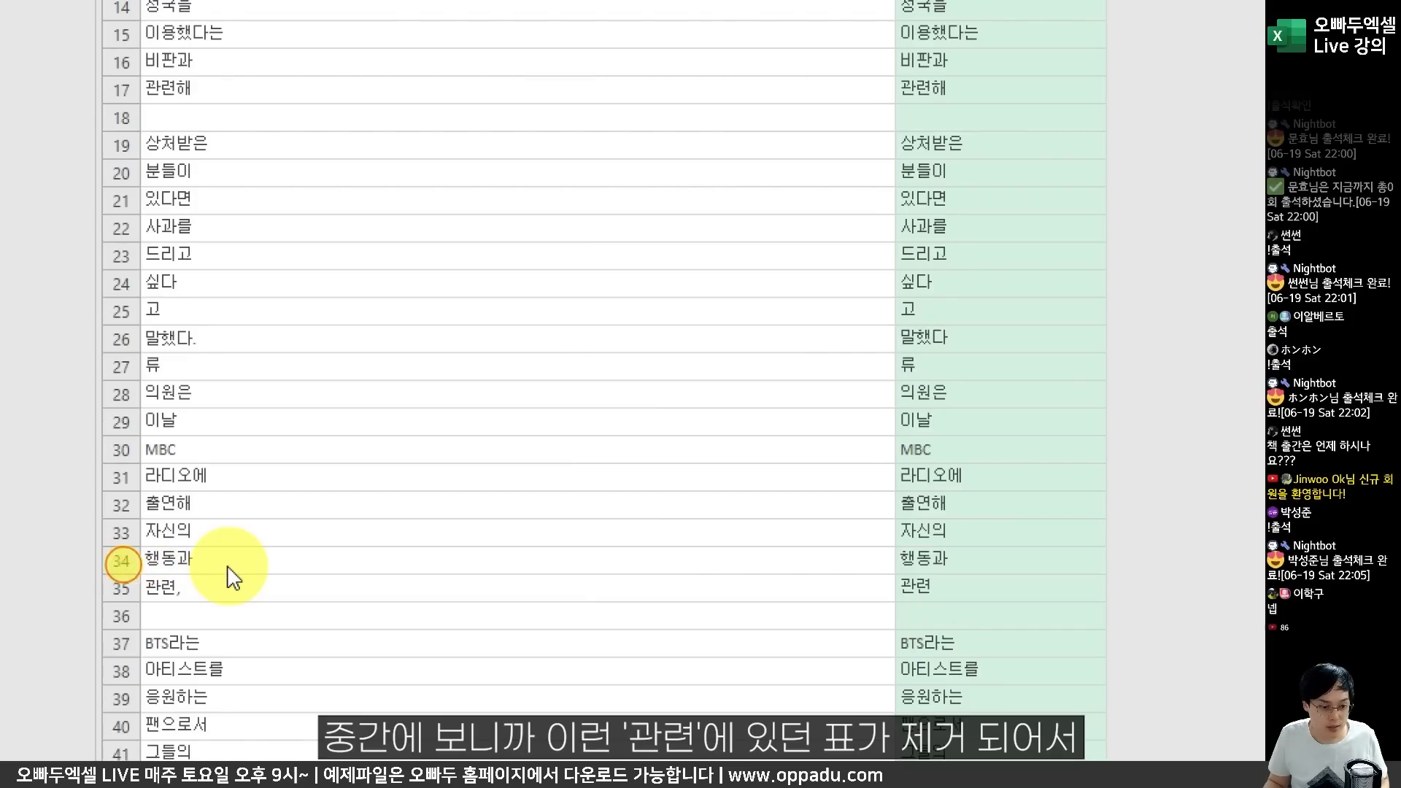
mouse_move(121, 563)
mouse_down()
mouse_move(234, 615)
mouse_move(219, 572)
mouse_move(292, 532)
mouse_move(872, 555)
mouse_move(868, 565)
mouse_up()
mouse_move(949, 603)
mouse_down()
mouse_move(876, 588)
mouse_move(965, 592)
mouse_up()
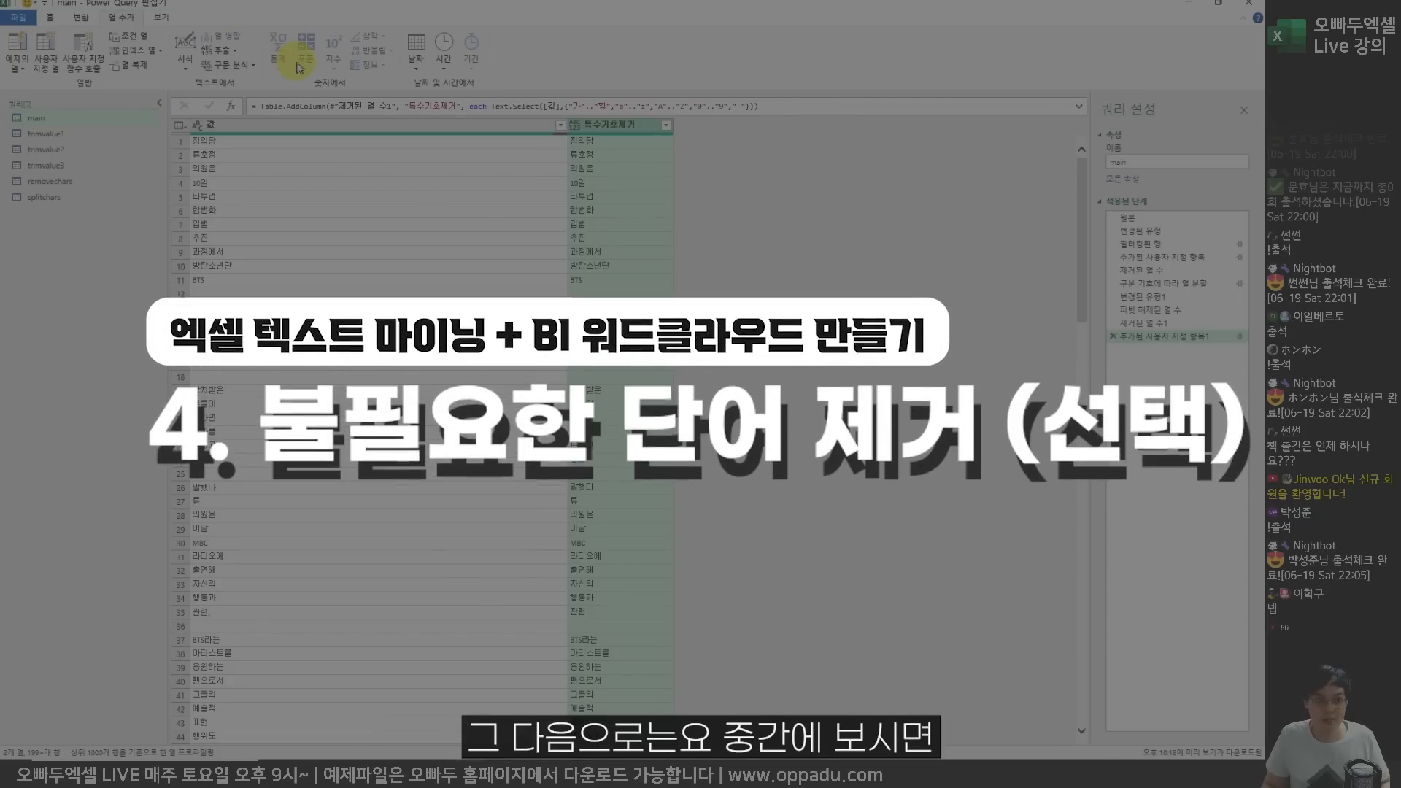
Switch to the Excel workbook and examine the unneeded words listed in the 제거글자 column of the 필터링 sheet.
key(alt+Tab)
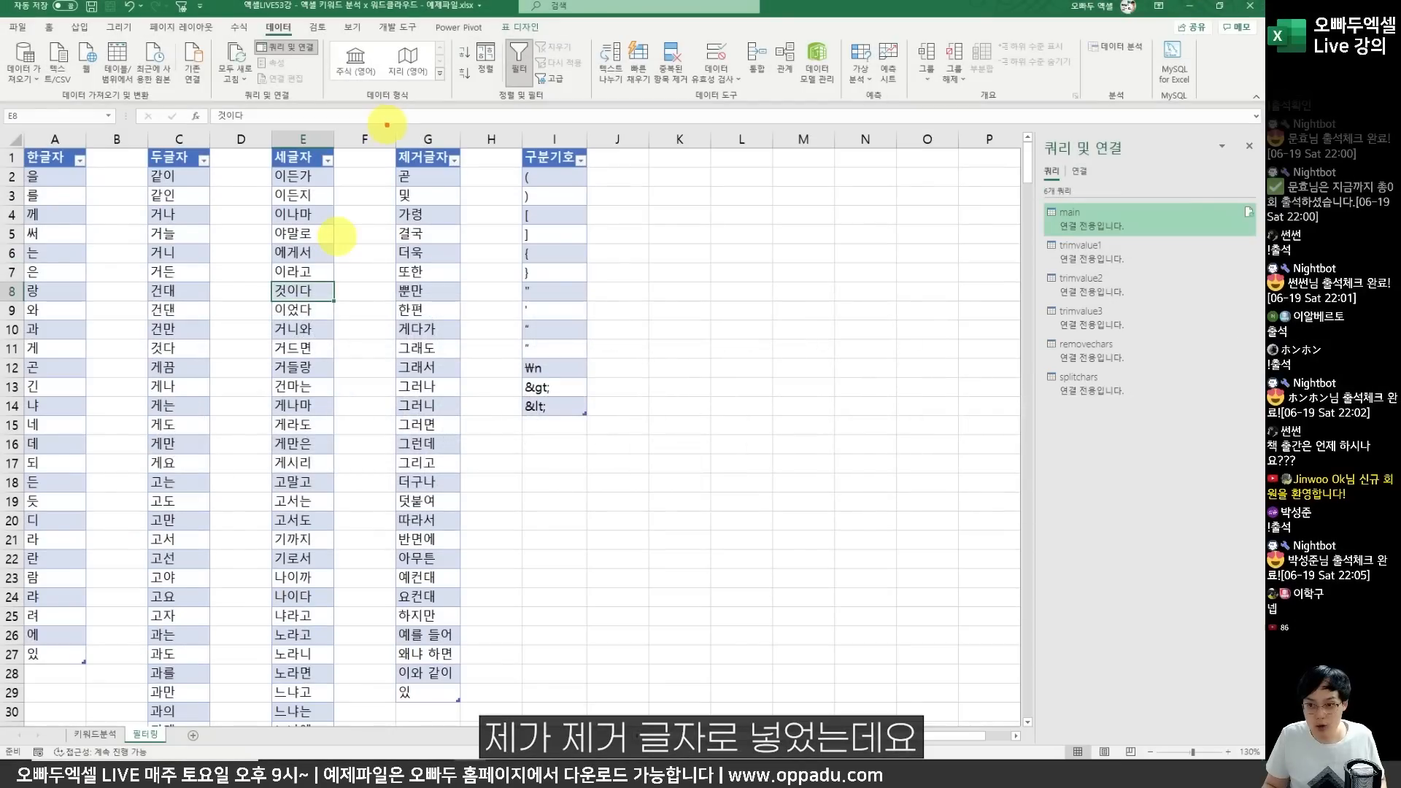
mouse_move(388, 125)
mouse_down()
mouse_move(427, 202)
mouse_move(467, 513)
mouse_up()
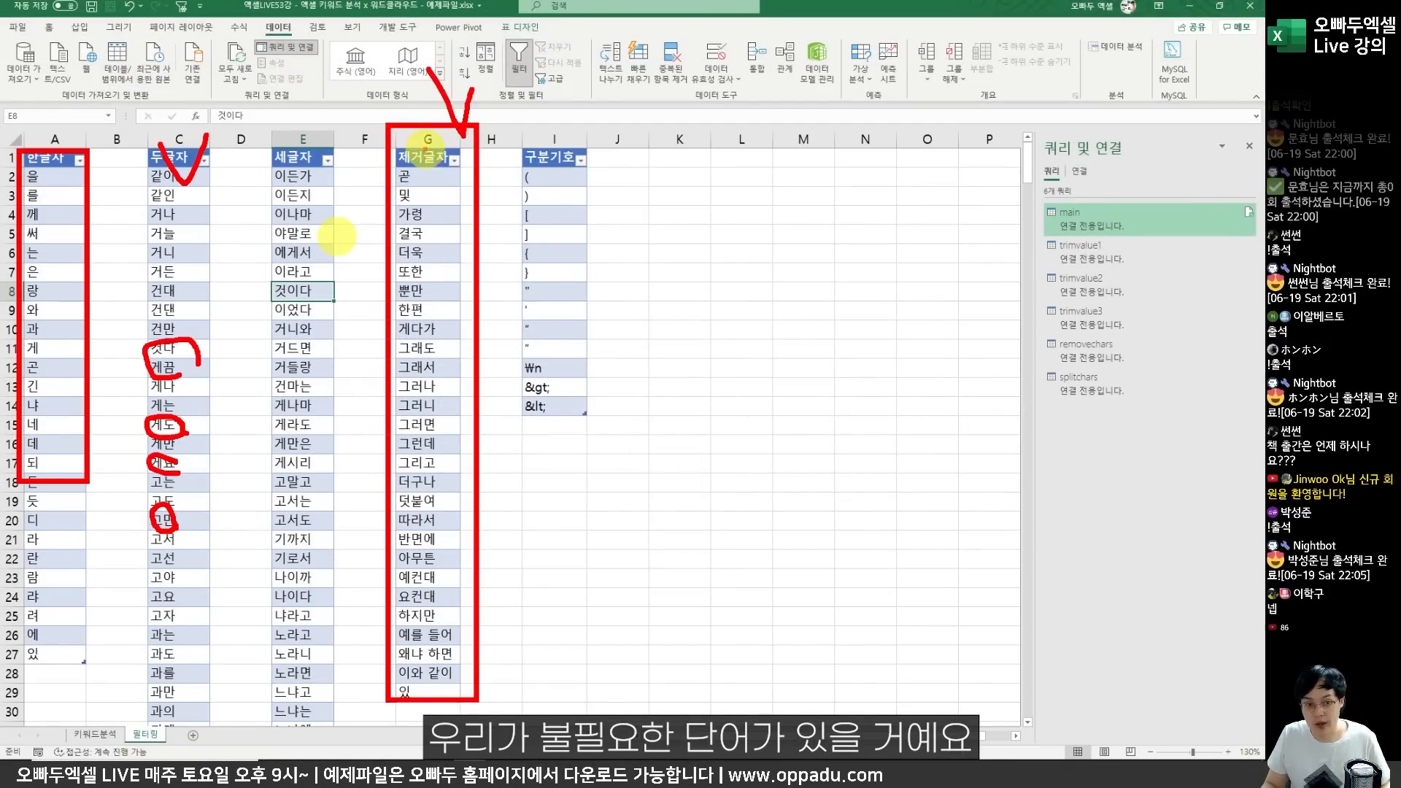
mouse_move(418, 222)
mouse_down()
mouse_move(448, 209)
mouse_move(443, 243)
mouse_up()
drag(426, 324, 475, 335)
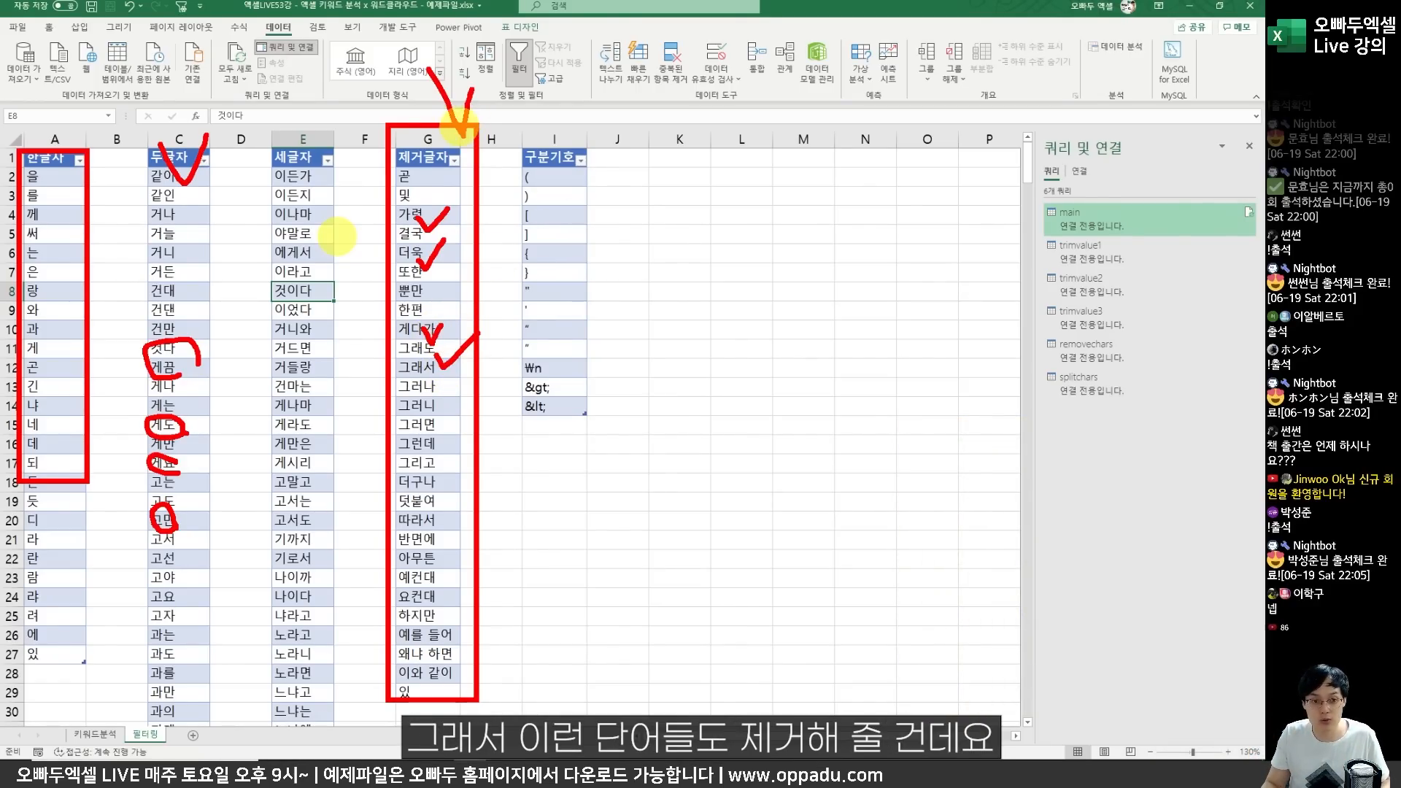
mouse_move(365, 119)
mouse_down()
mouse_move(430, 289)
mouse_move(478, 719)
mouse_up()
drag(393, 109, 410, 114)
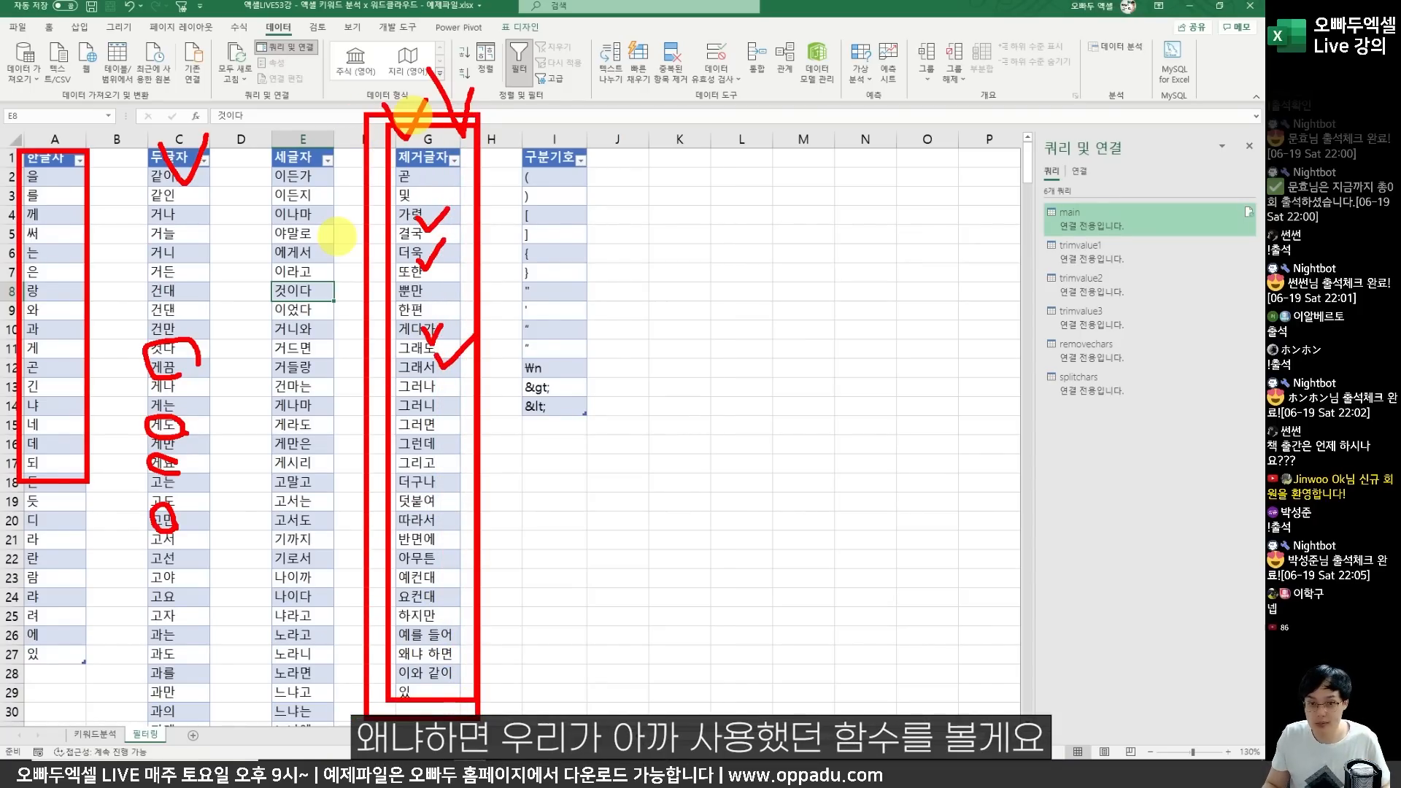
key(Escape)
Switch to the browser and examine how the third M function, List.Accumulate, removes the words listed in removechars.
key(alt+Tab)
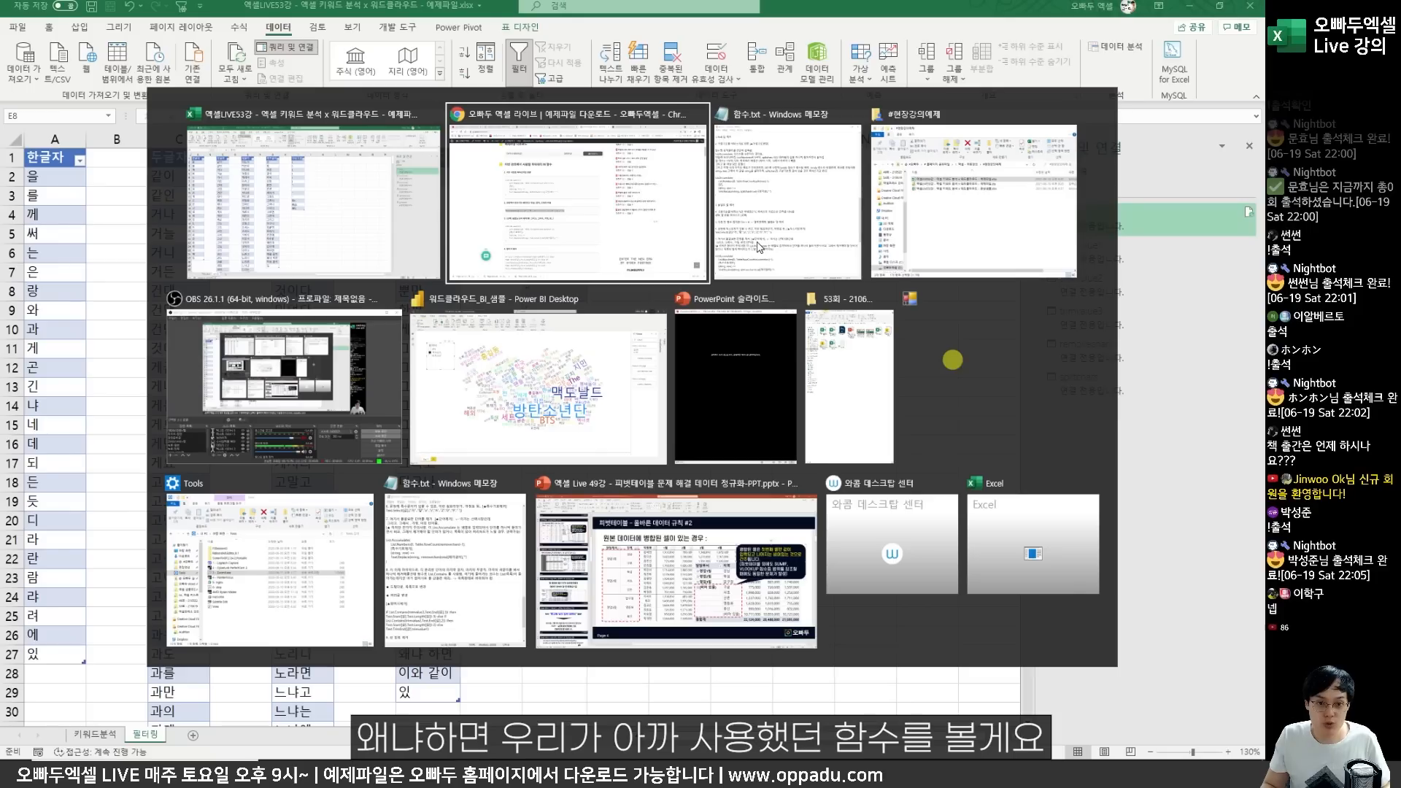
click(453, 401)
scroll(453, 401, down, 2)
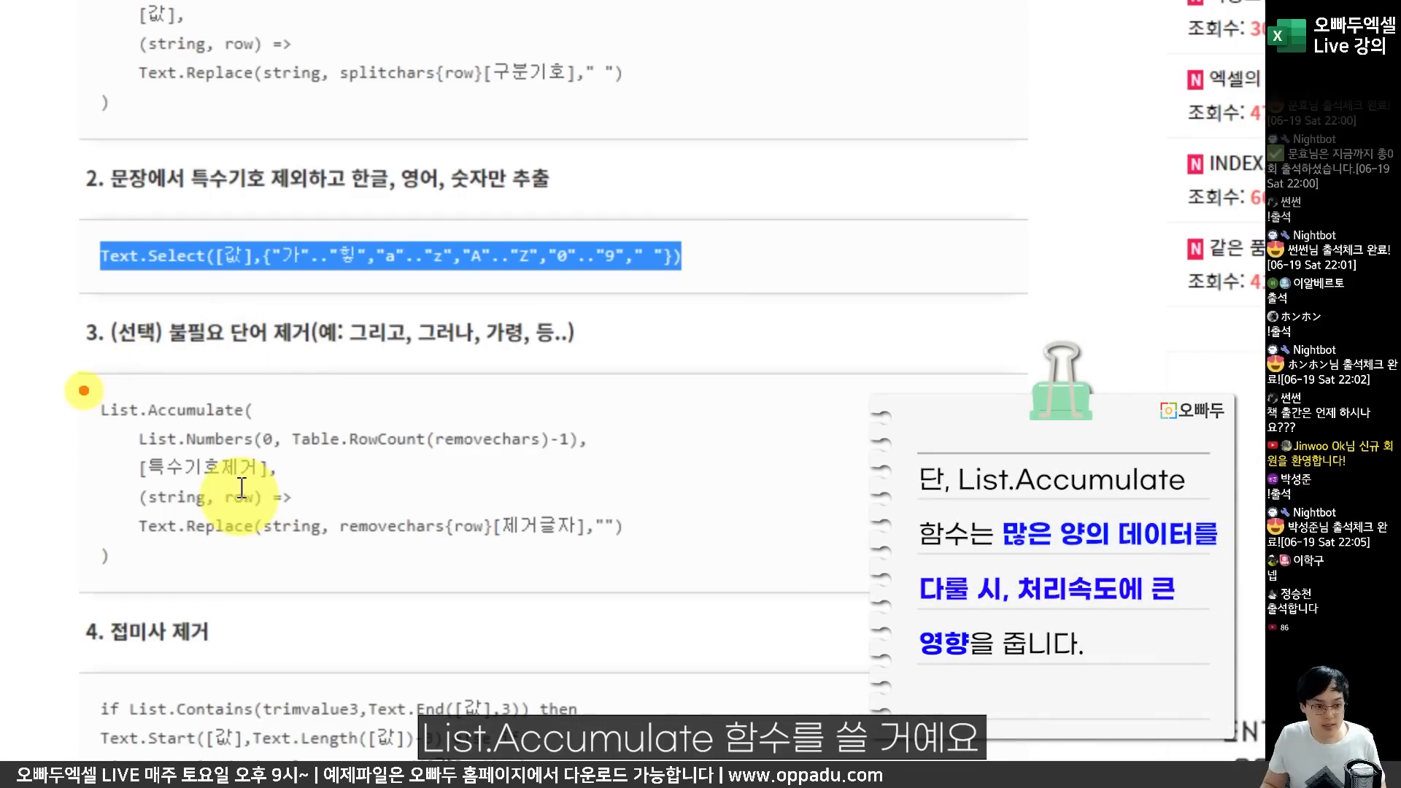
mouse_move(71, 376)
mouse_down()
mouse_move(164, 421)
mouse_move(270, 436)
mouse_up()
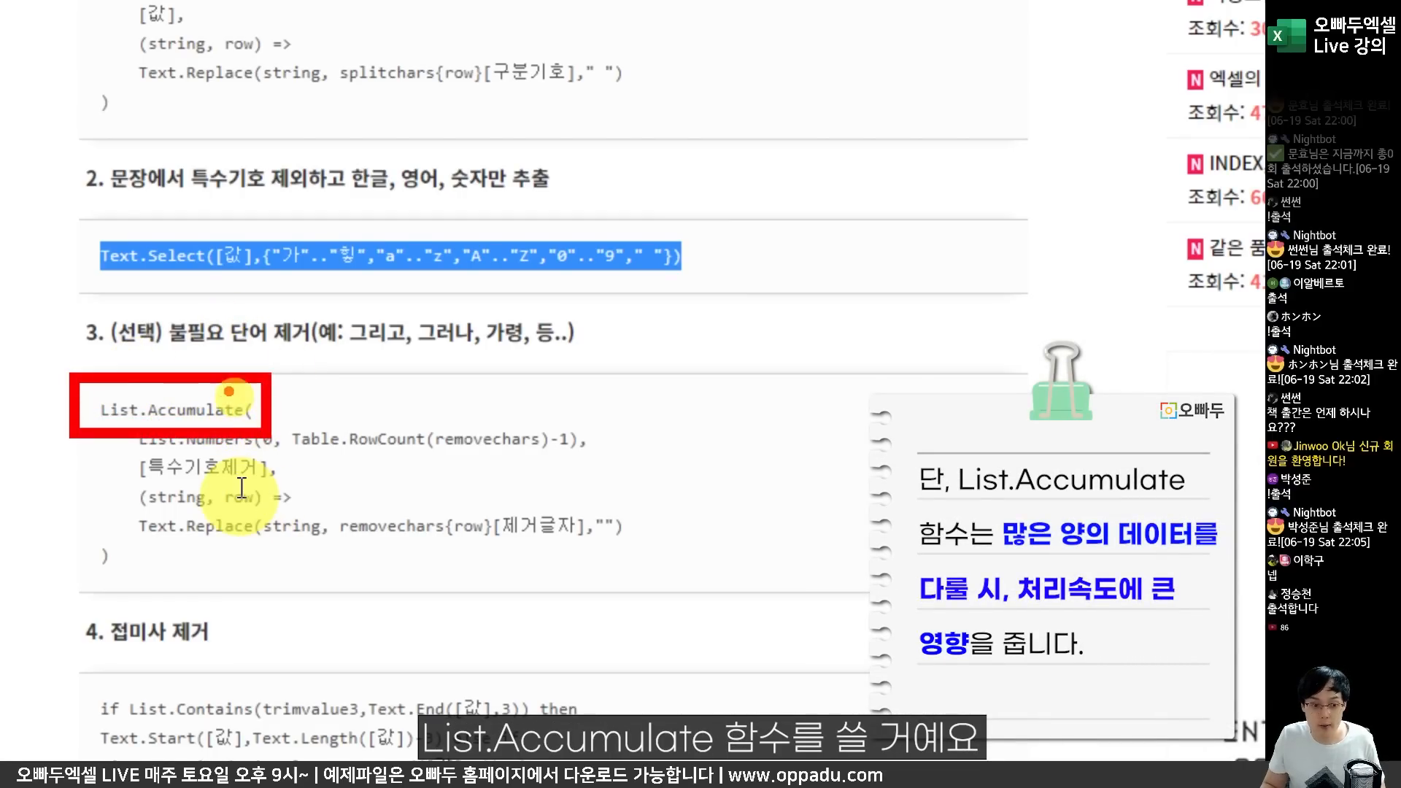
drag(189, 330, 256, 330)
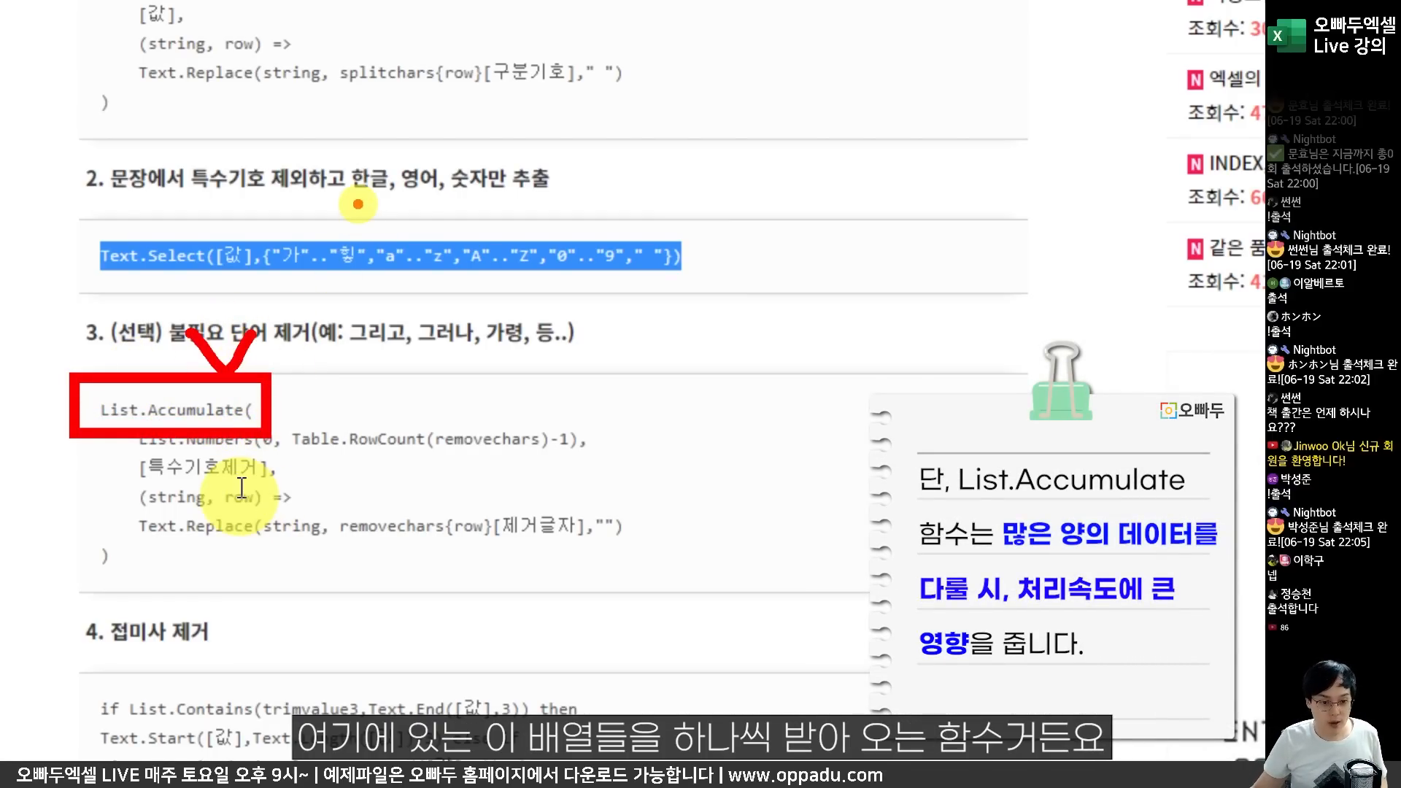
mouse_move(302, 469)
mouse_down()
mouse_move(300, 418)
mouse_move(277, 502)
mouse_move(295, 474)
mouse_up()
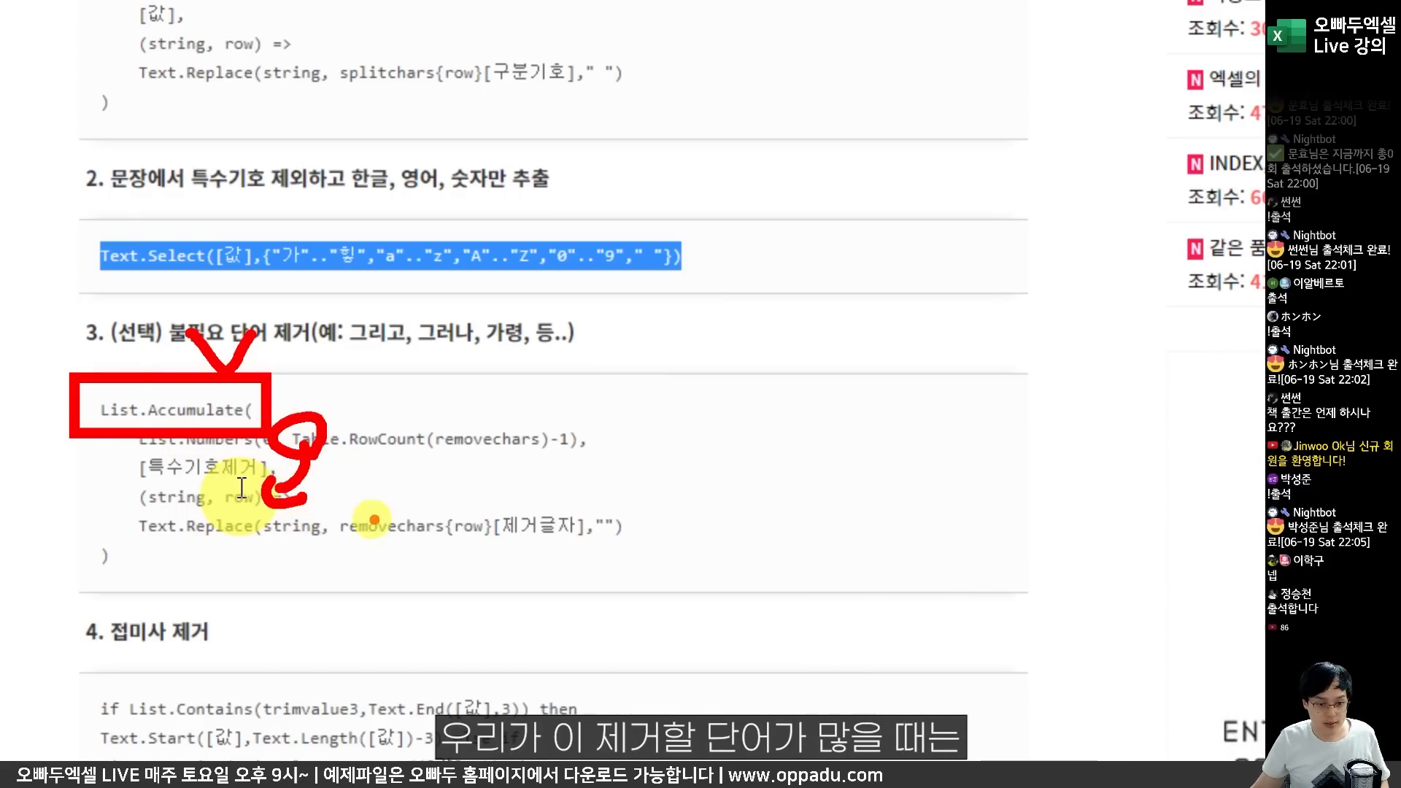
mouse_move(551, 561)
mouse_down()
mouse_move(418, 551)
mouse_move(522, 565)
mouse_up()
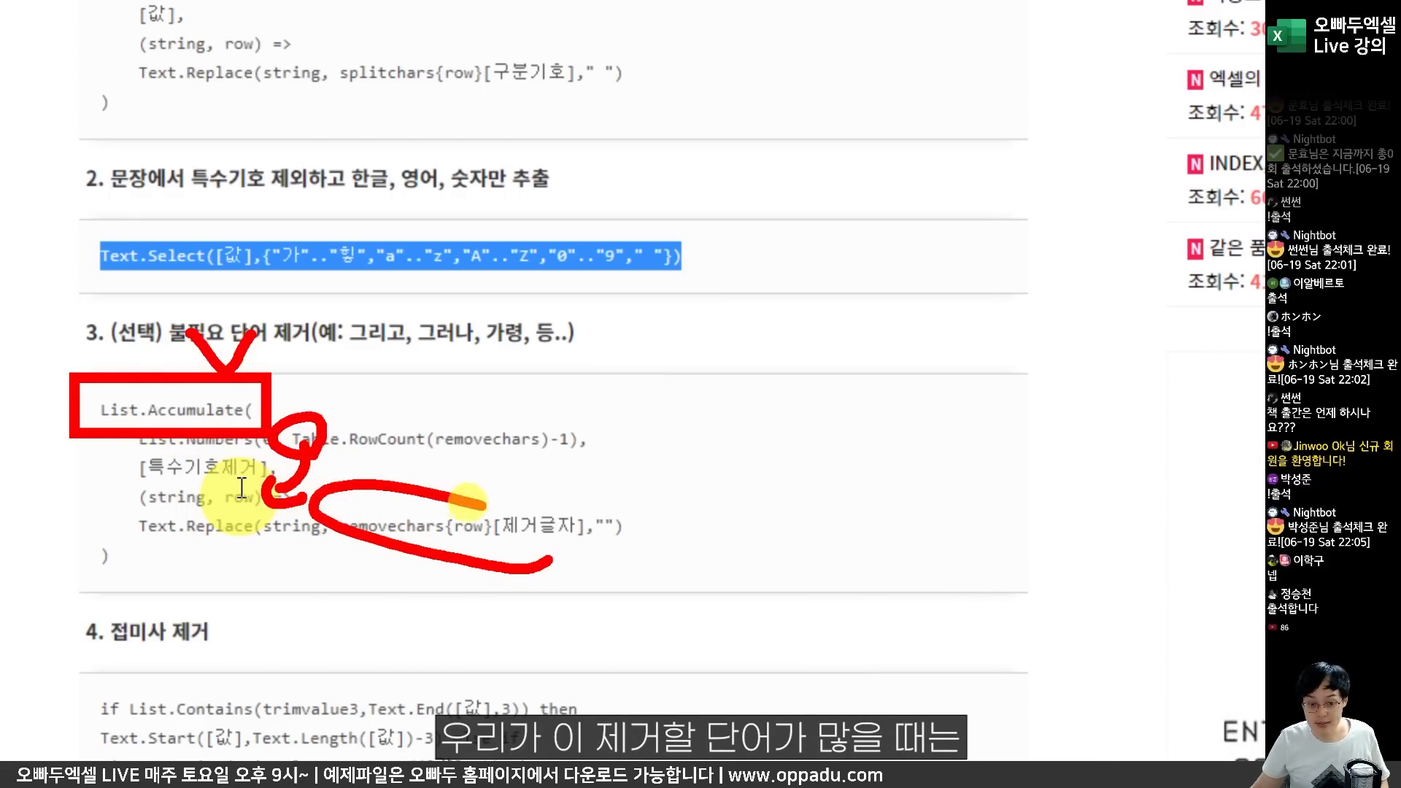
mouse_move(602, 400)
mouse_down()
mouse_move(610, 443)
mouse_move(635, 432)
mouse_move(649, 481)
mouse_move(703, 436)
mouse_move(796, 478)
mouse_move(826, 459)
mouse_move(832, 500)
mouse_up()
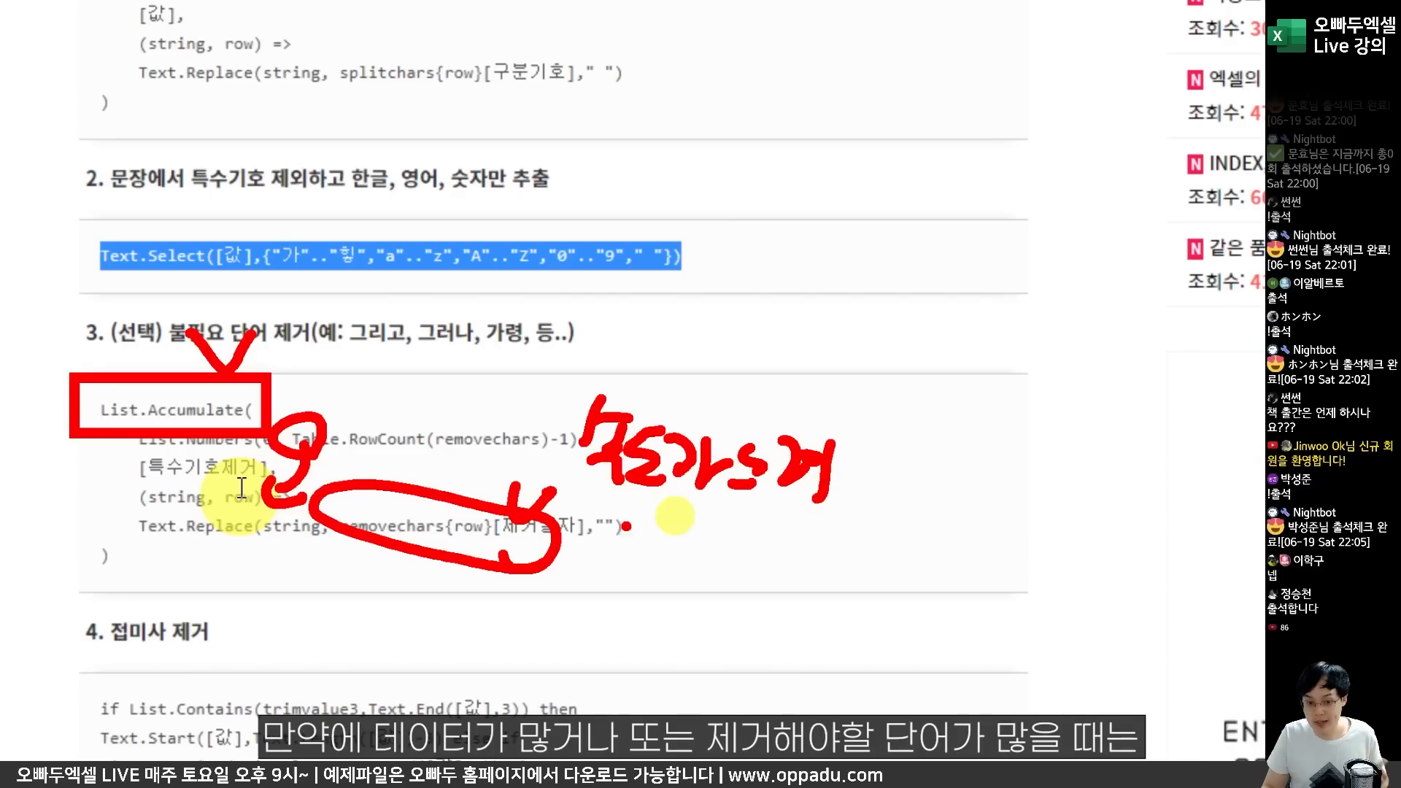
drag(155, 299, 328, 365)
drag(365, 343, 471, 337)
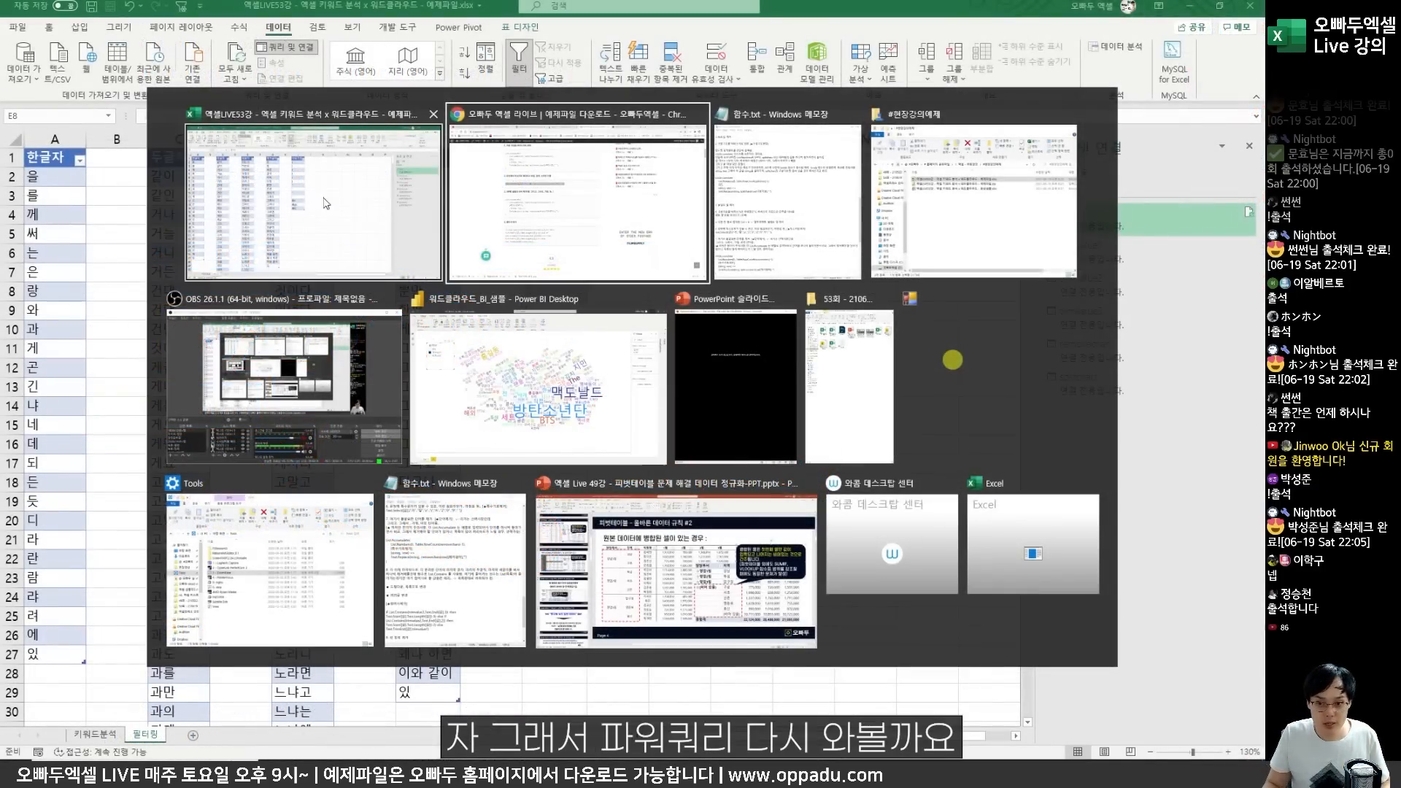
Switch back to the Excel workbook, reopen the main query for editing, and start a custom column named 단어제거.
key(alt+Tab)
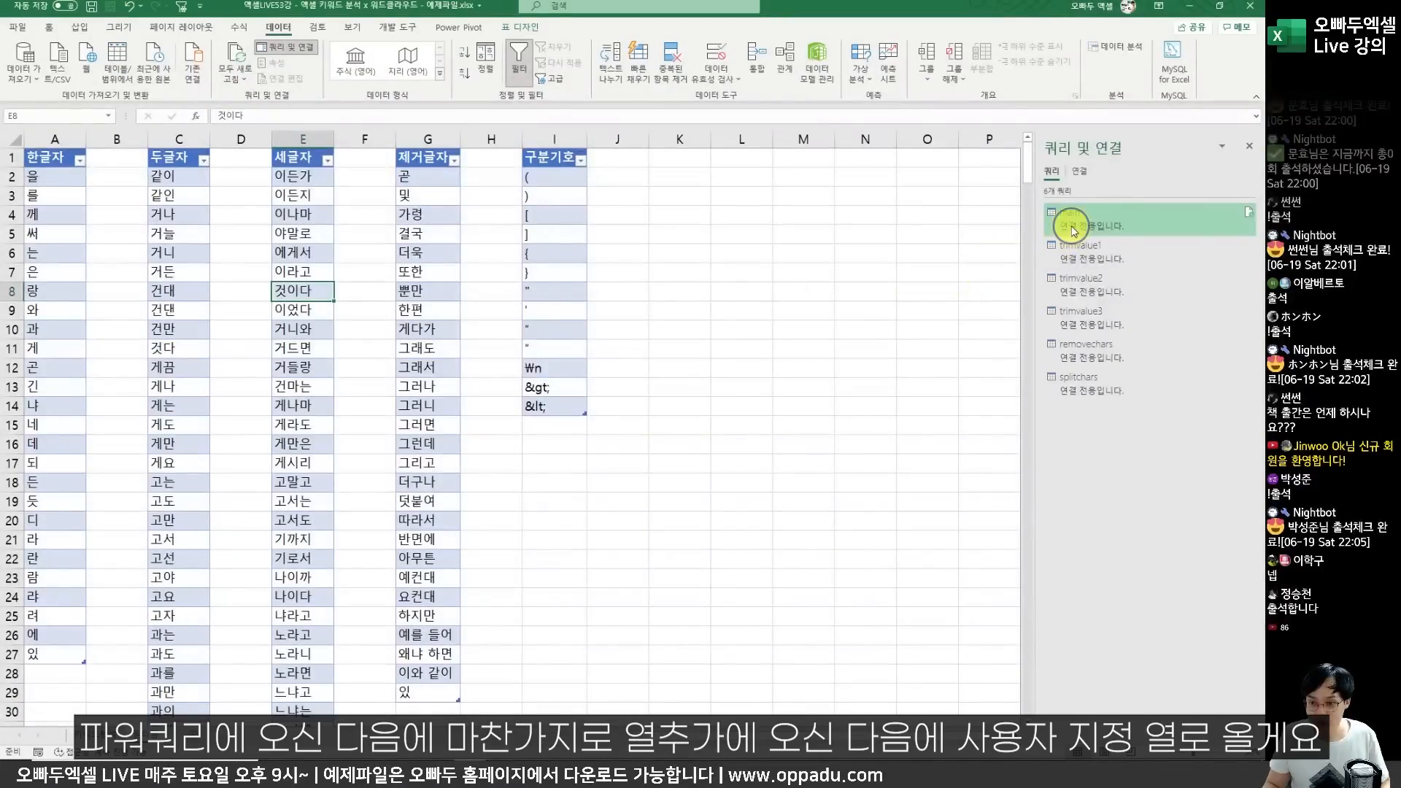
right_click(1073, 217)
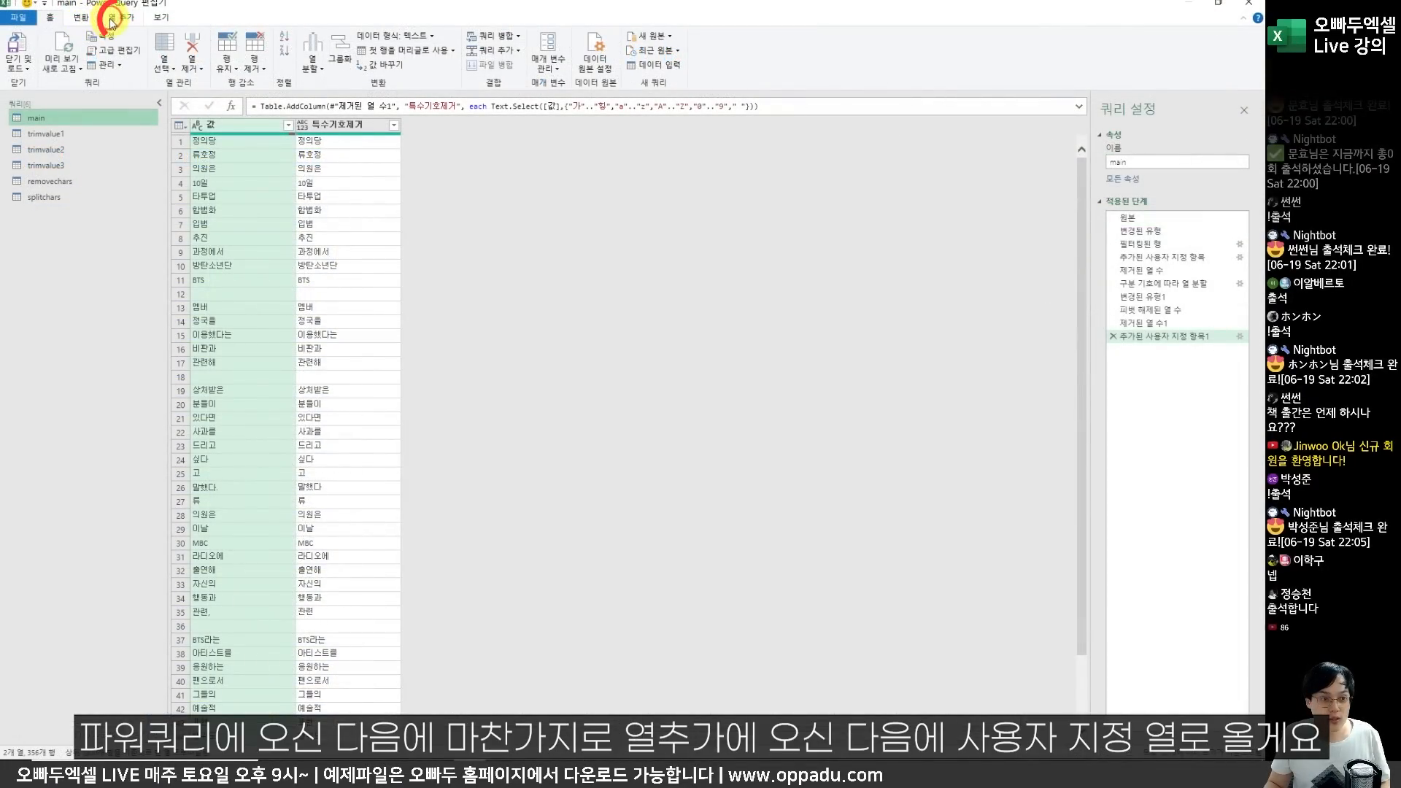
click(121, 17)
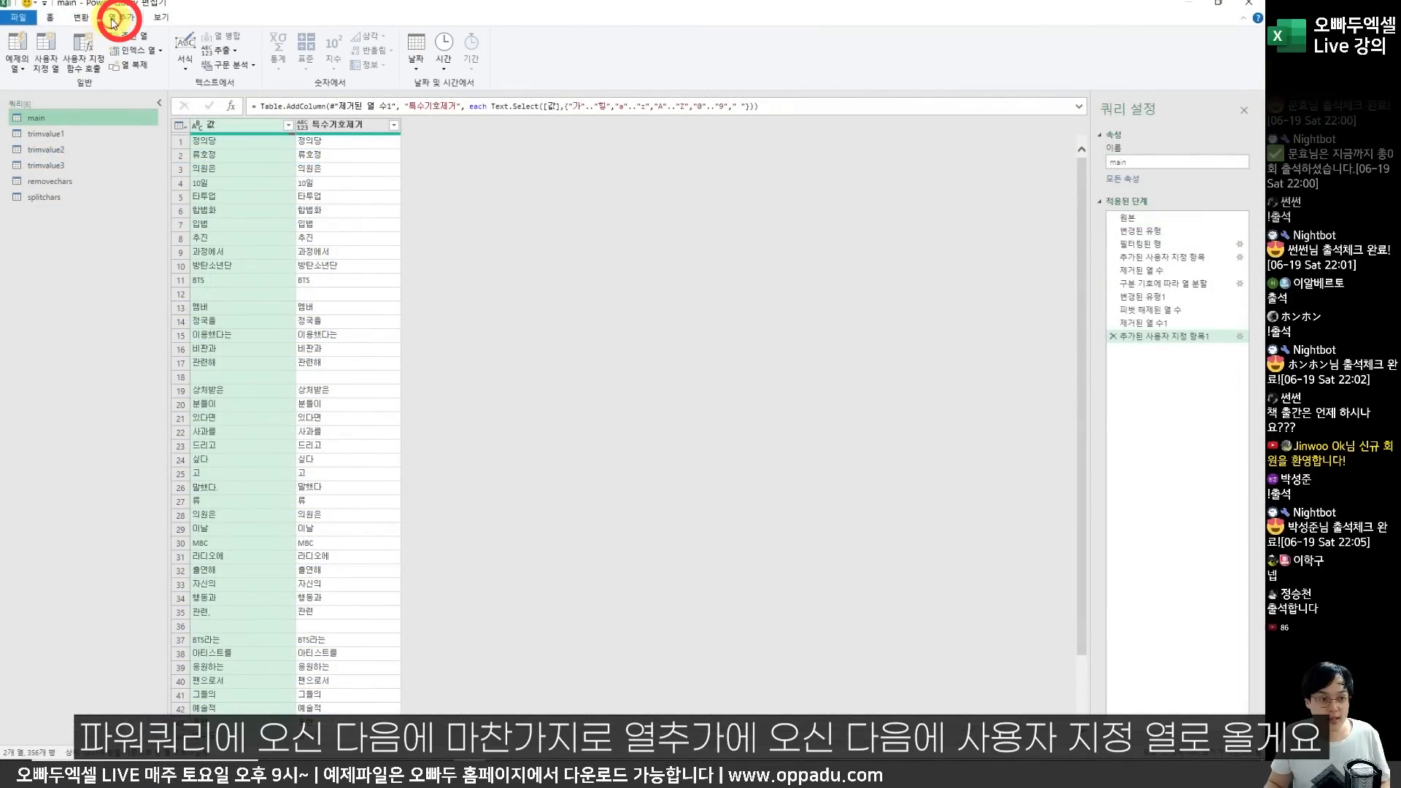
click(56, 68)
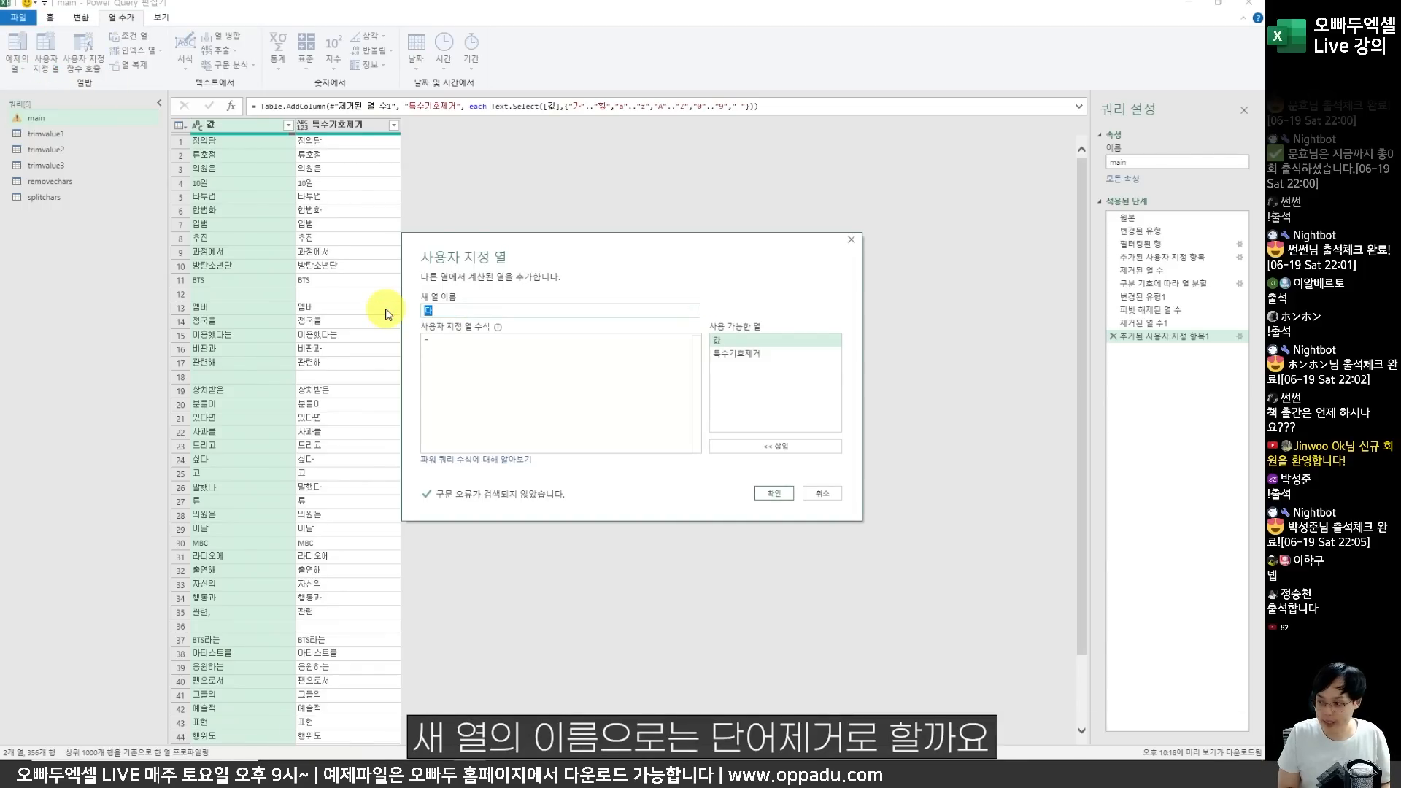
text(단어제거)
key(Tab)
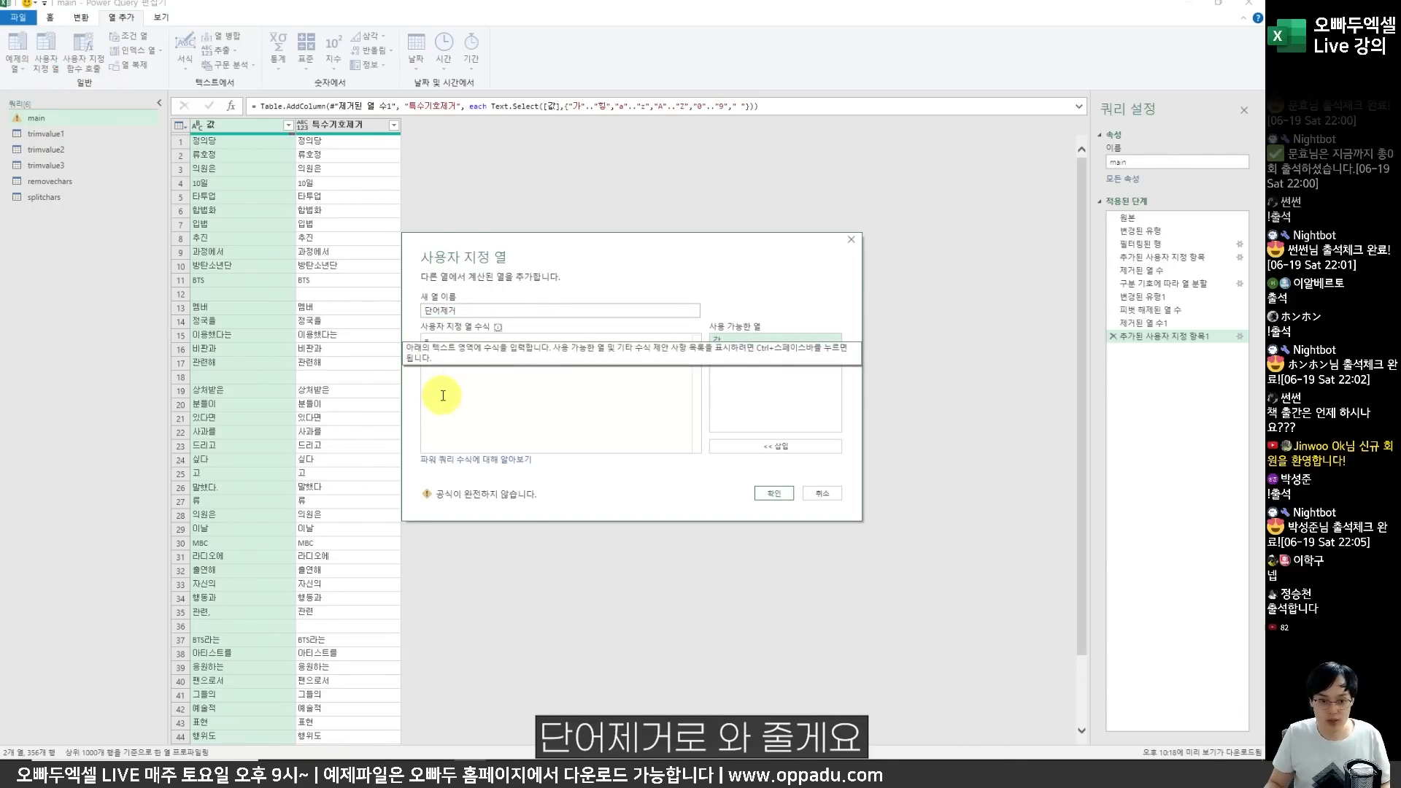
Copy the third formula, List.Accumulate with removechars, from the browser page and create the 단어제거 custom column with it in Power Query.
key(alt+Tab)
drag(385, 374, 267, 305)
key(ctrl+c)
key(alt+Tab)
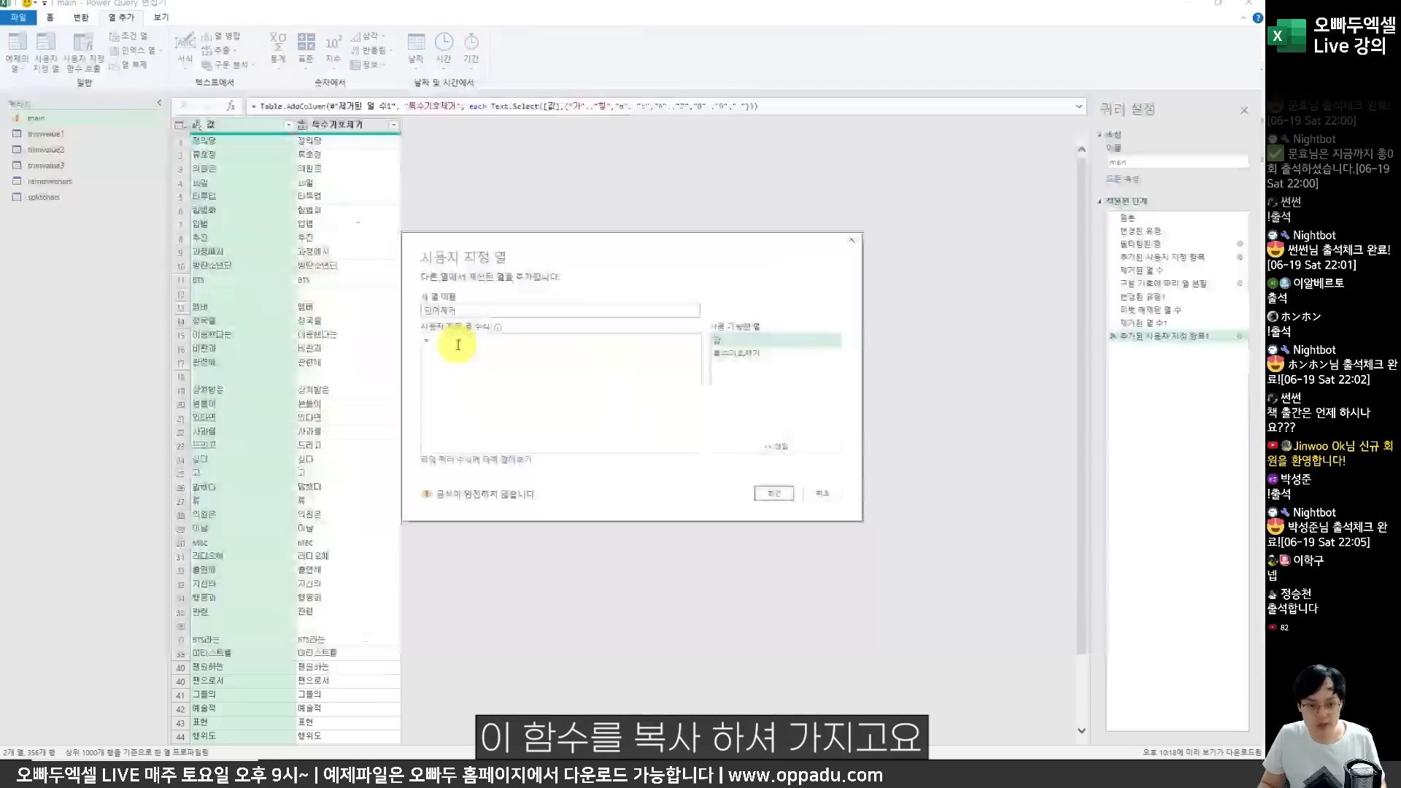
key(ctrl+v)
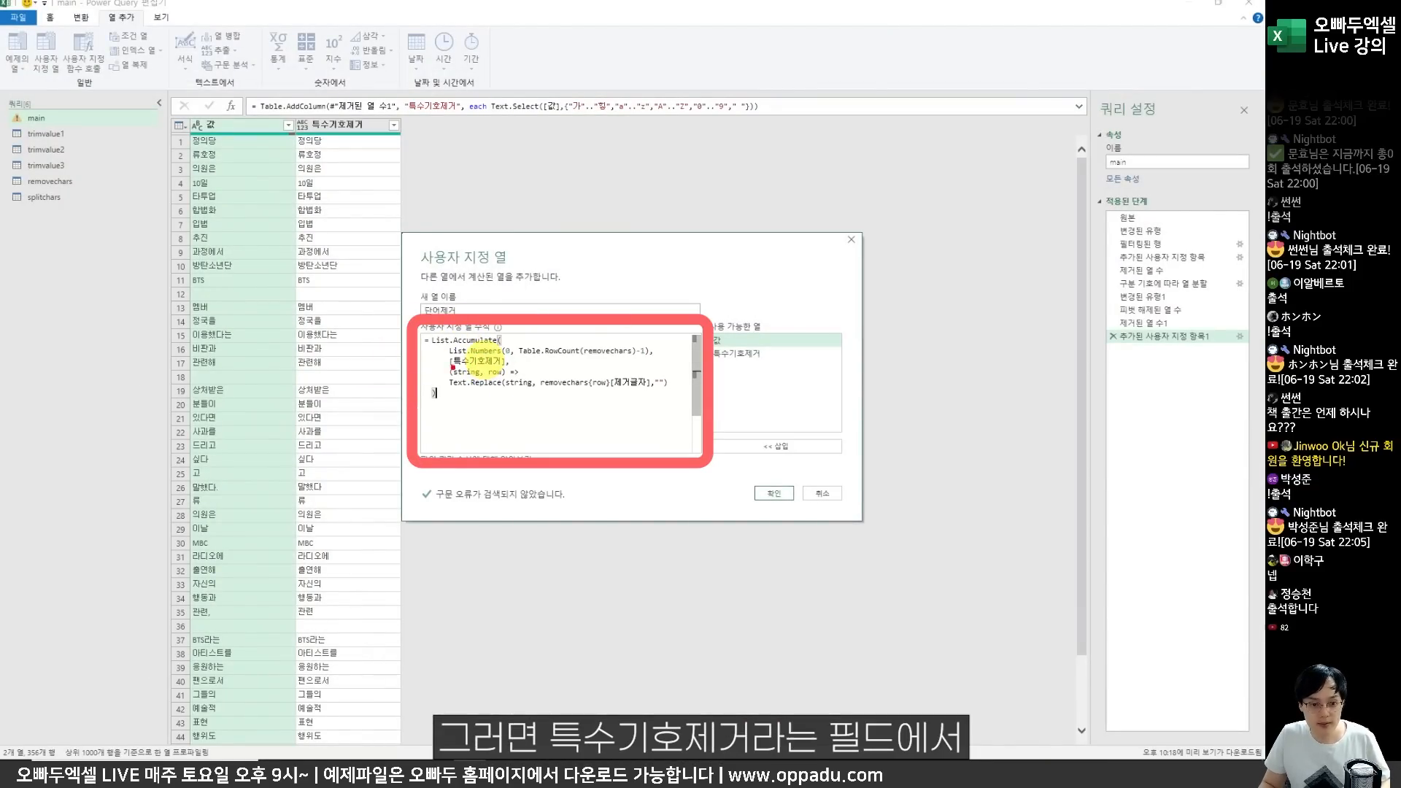
drag(451, 355, 511, 378)
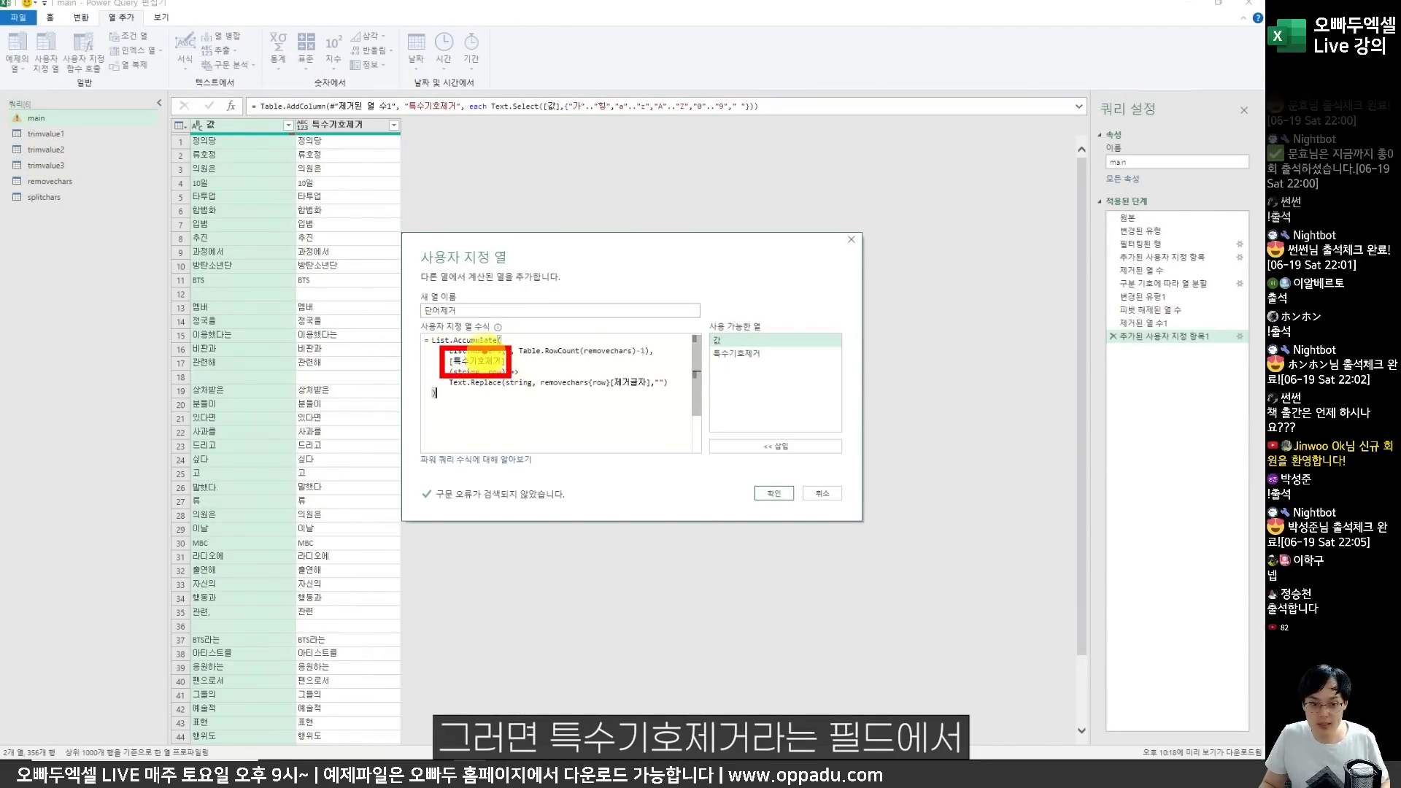
drag(488, 331, 483, 349)
mouse_move(297, 111)
mouse_down()
mouse_move(375, 222)
mouse_move(407, 301)
mouse_up()
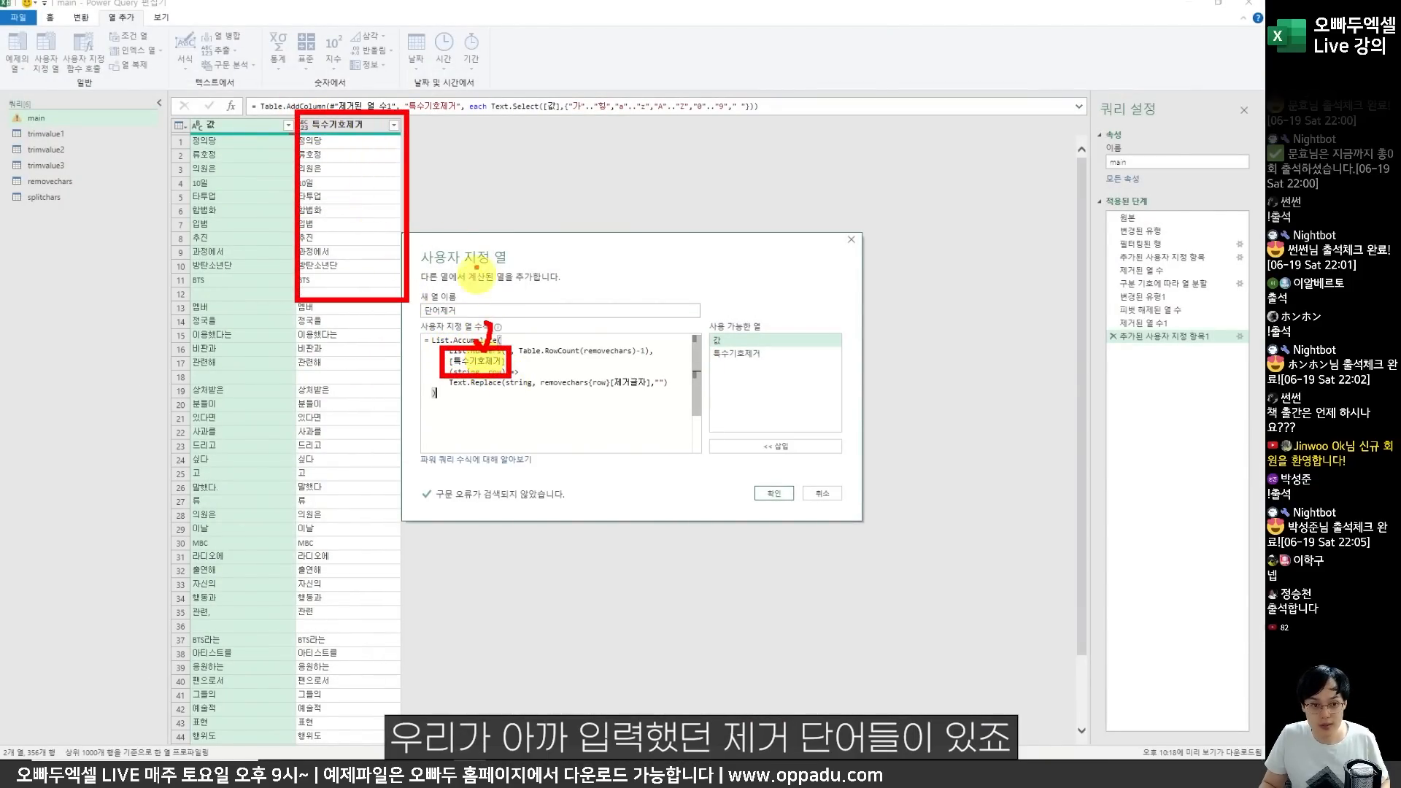
drag(6, 166, 208, 219)
mouse_move(640, 393)
mouse_down()
mouse_move(594, 382)
mouse_move(613, 365)
mouse_move(645, 395)
mouse_up()
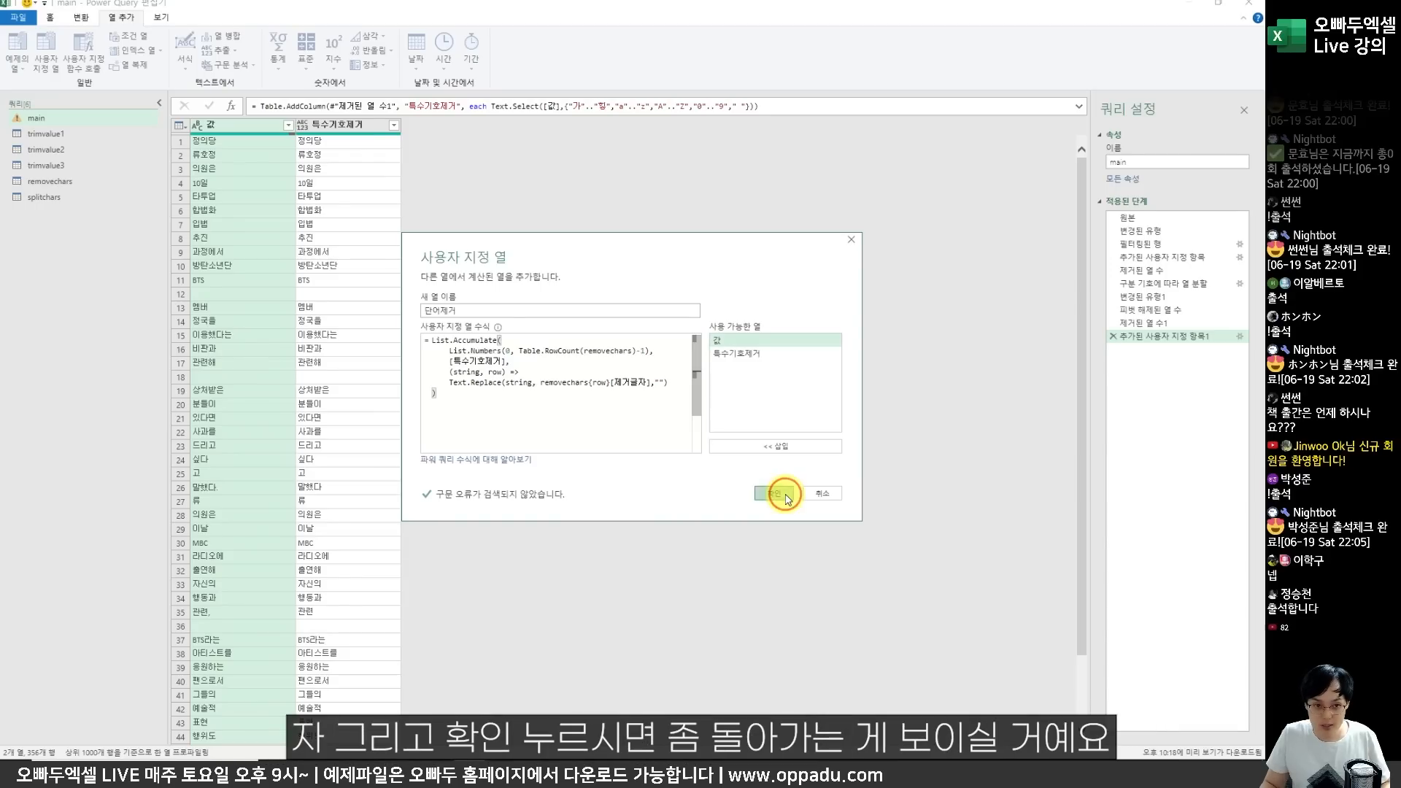
click(787, 498)
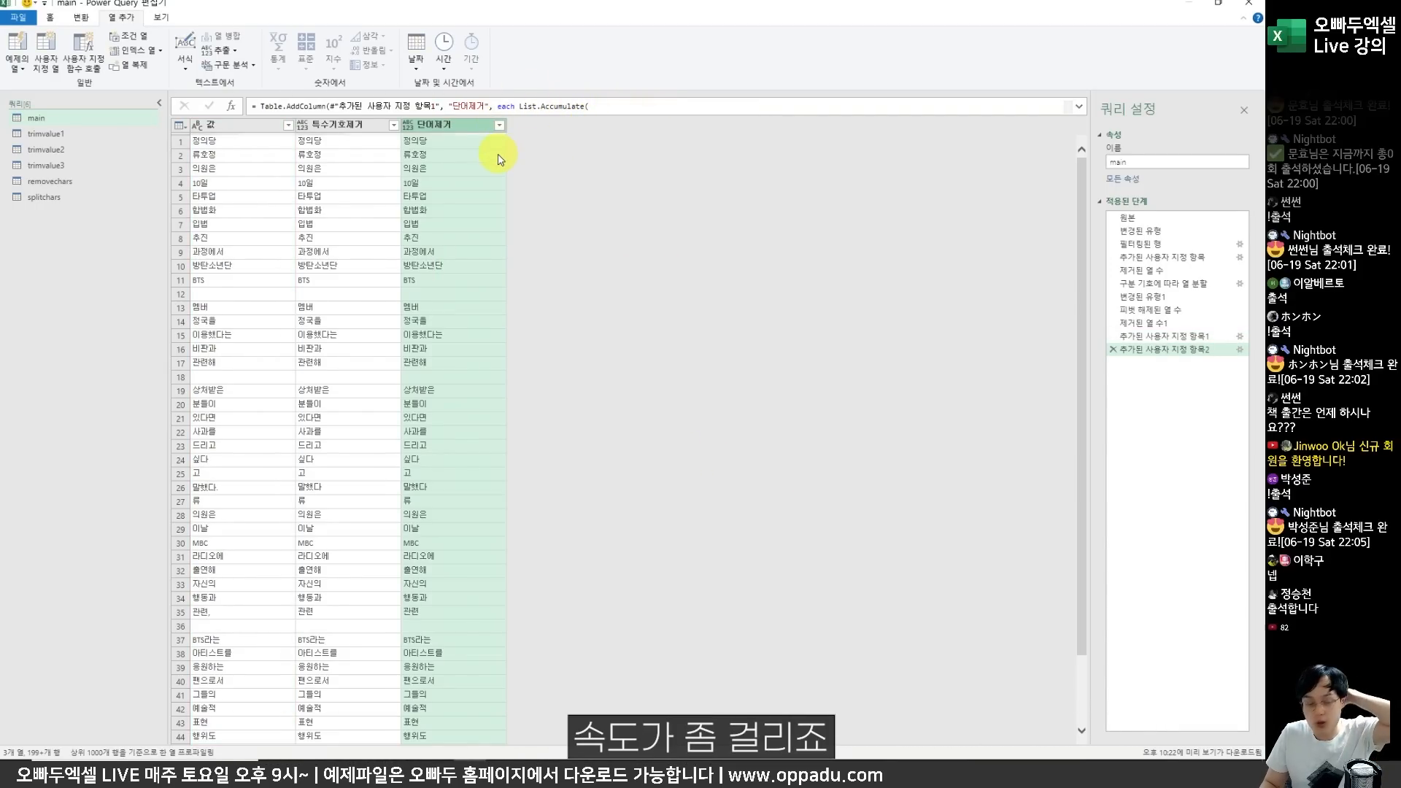
Compare the 단어제거 column with 특수기호제거 down the table, and delete the applied step 추가된 사용자 지정 항목2.
scroll(394, 336, down, 4)
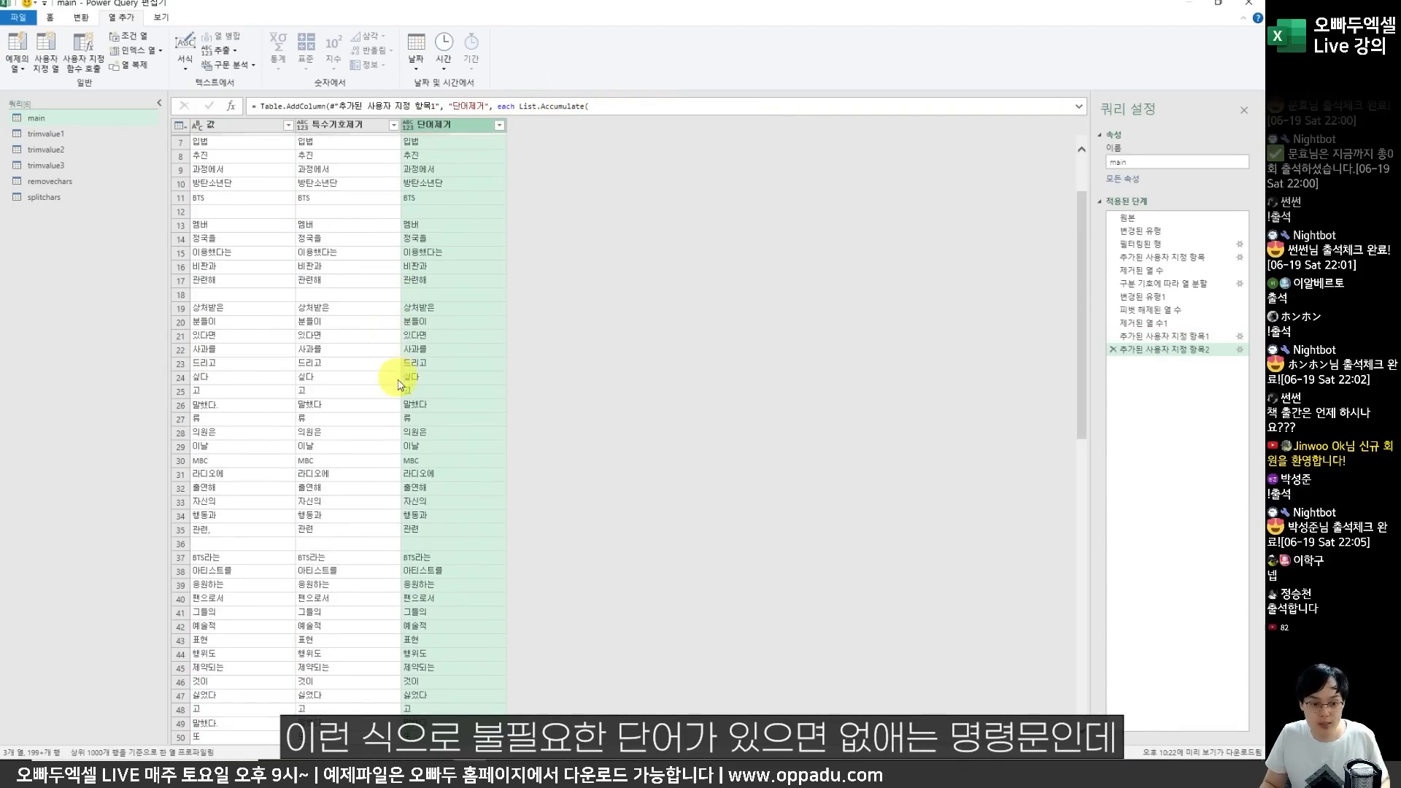
scroll(394, 445, down, 10)
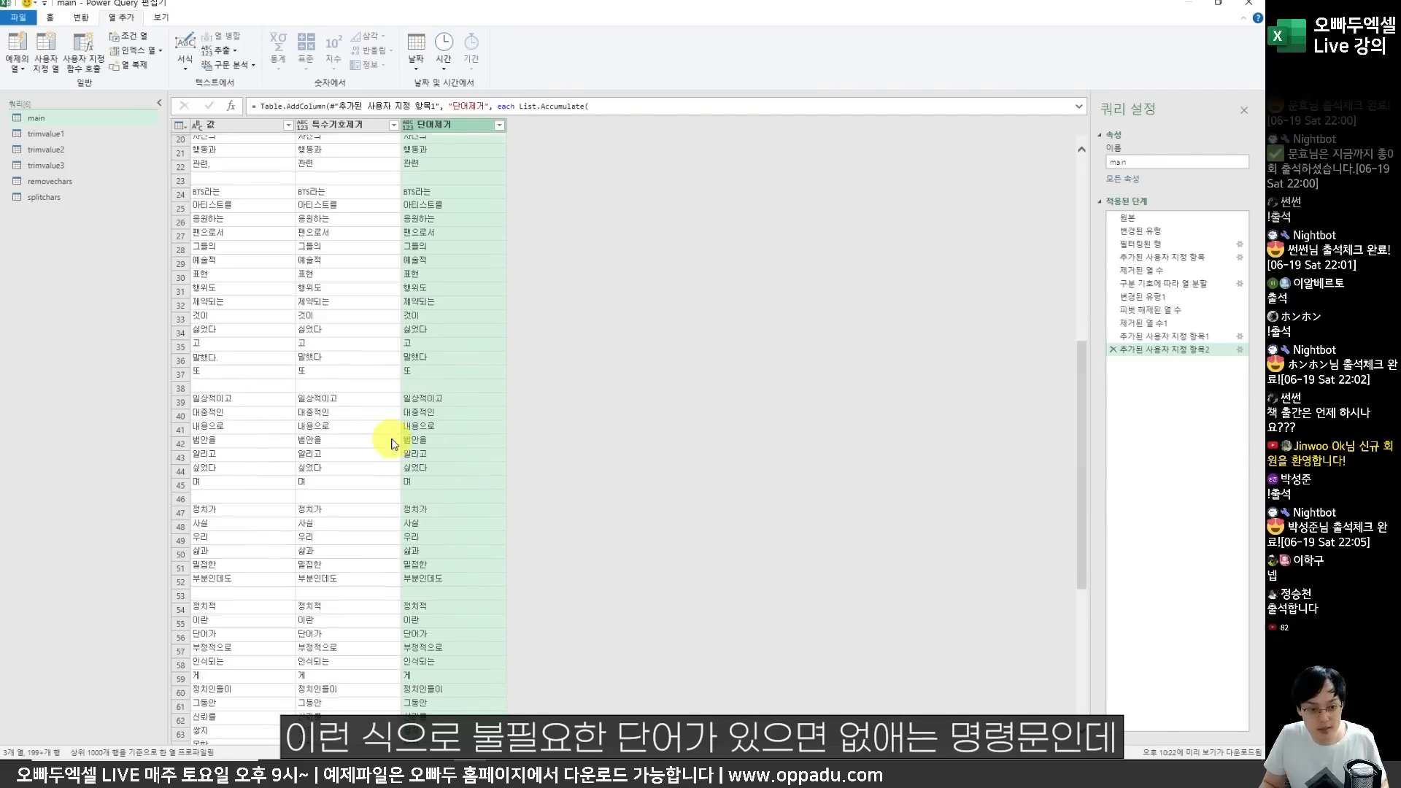
scroll(395, 438, down, 20)
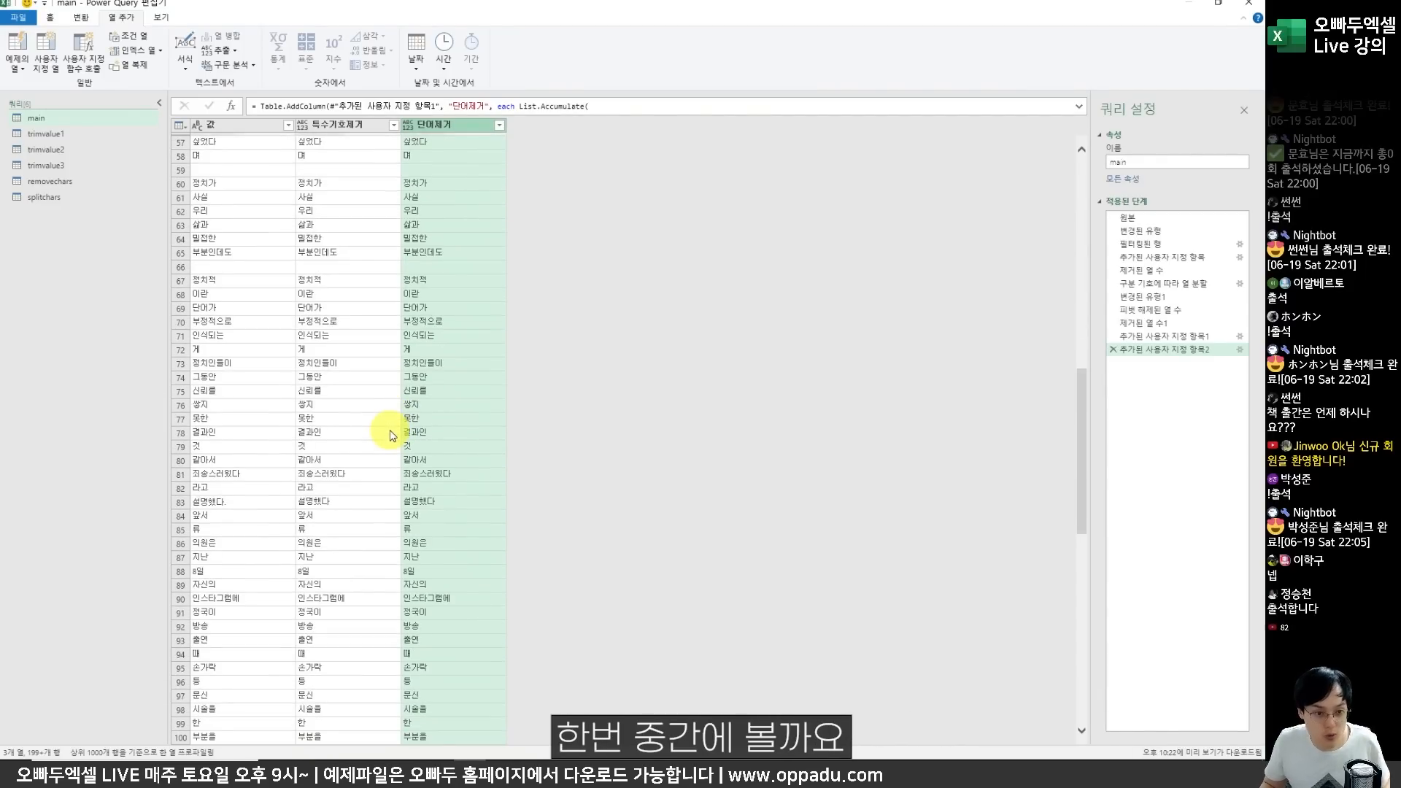
mouse_move(284, 323)
mouse_down()
mouse_move(361, 349)
mouse_move(369, 298)
mouse_move(401, 327)
mouse_up()
key(Escape)
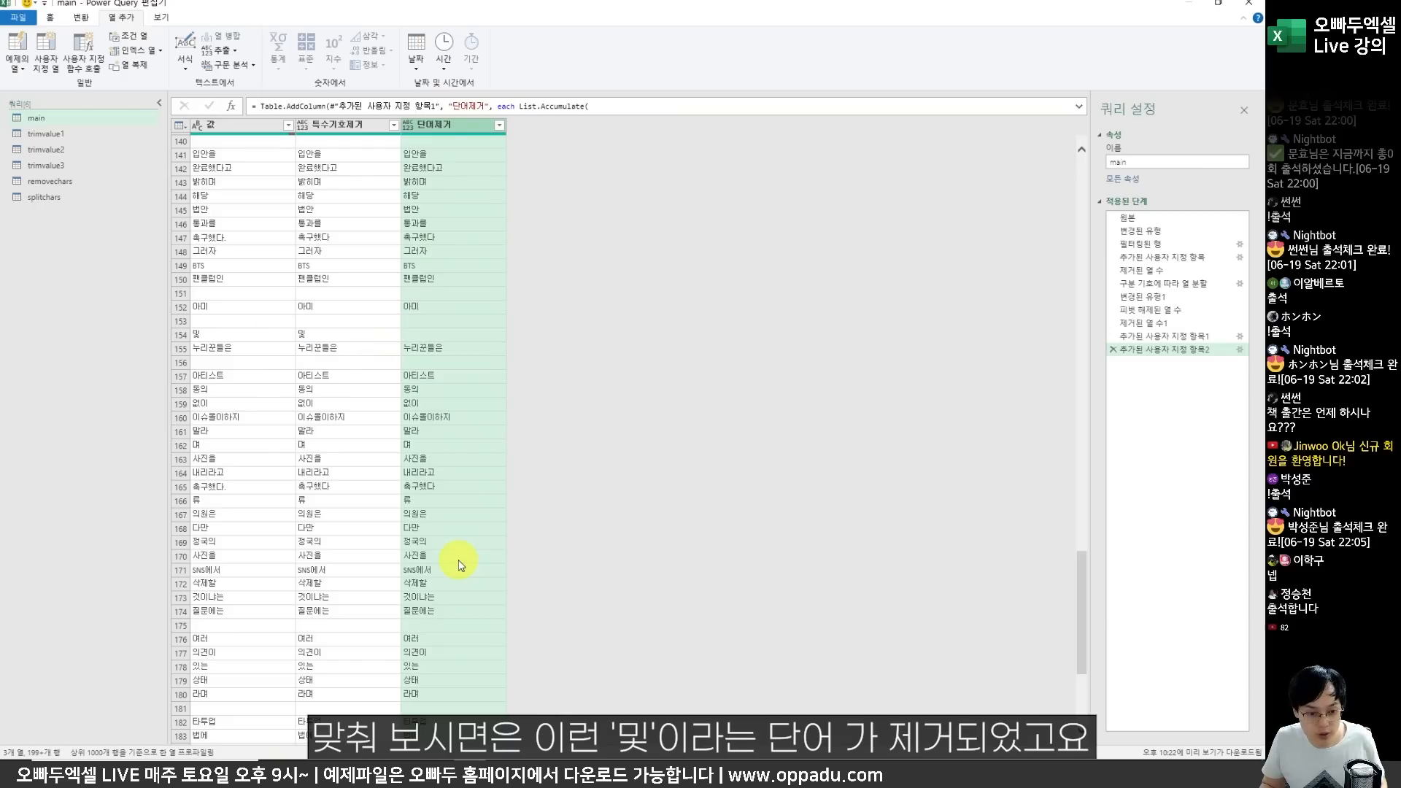
scroll(460, 559, up, 20)
mouse_move(1091, 337)
mouse_down()
mouse_move(1200, 372)
mouse_move(1241, 368)
mouse_up()
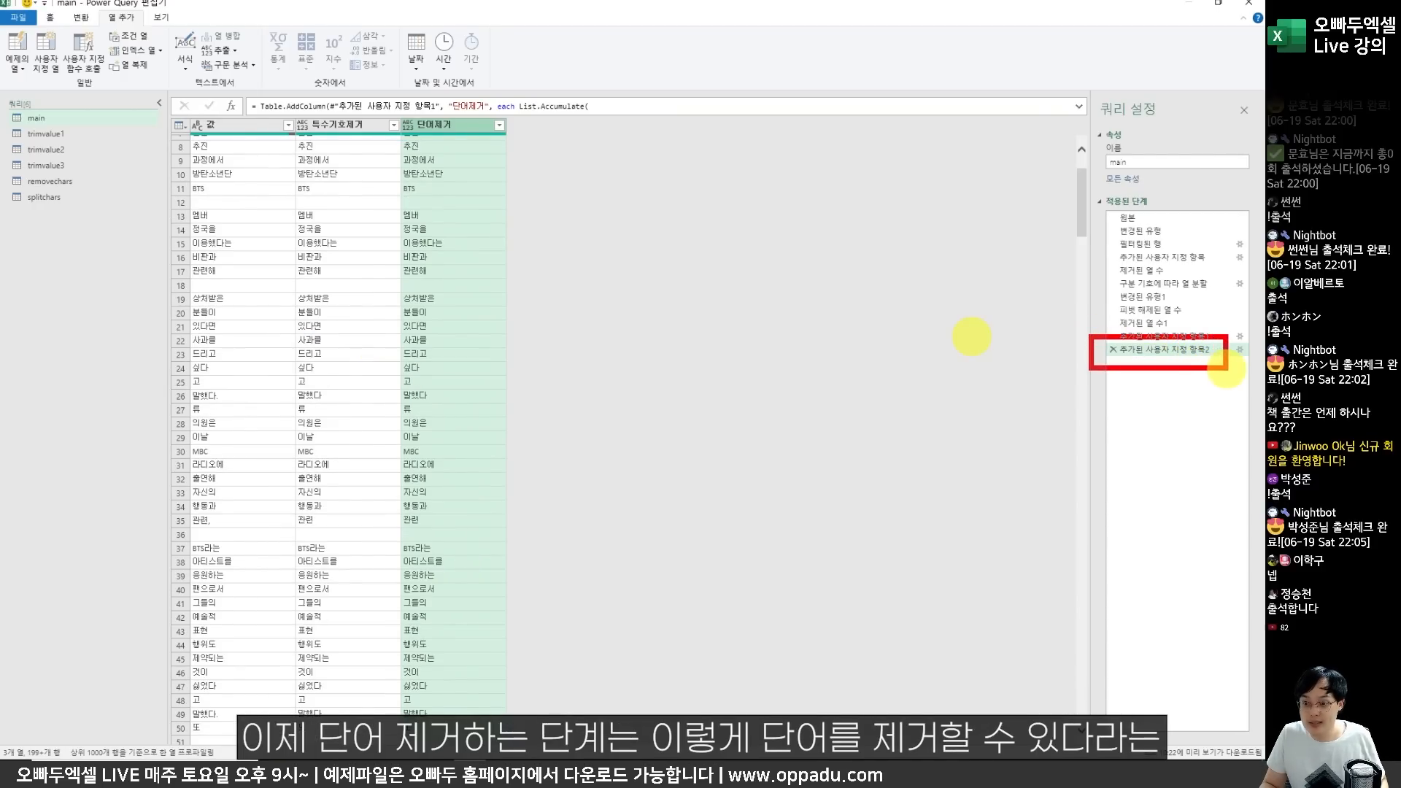
drag(1175, 306, 1142, 342)
key(Escape)
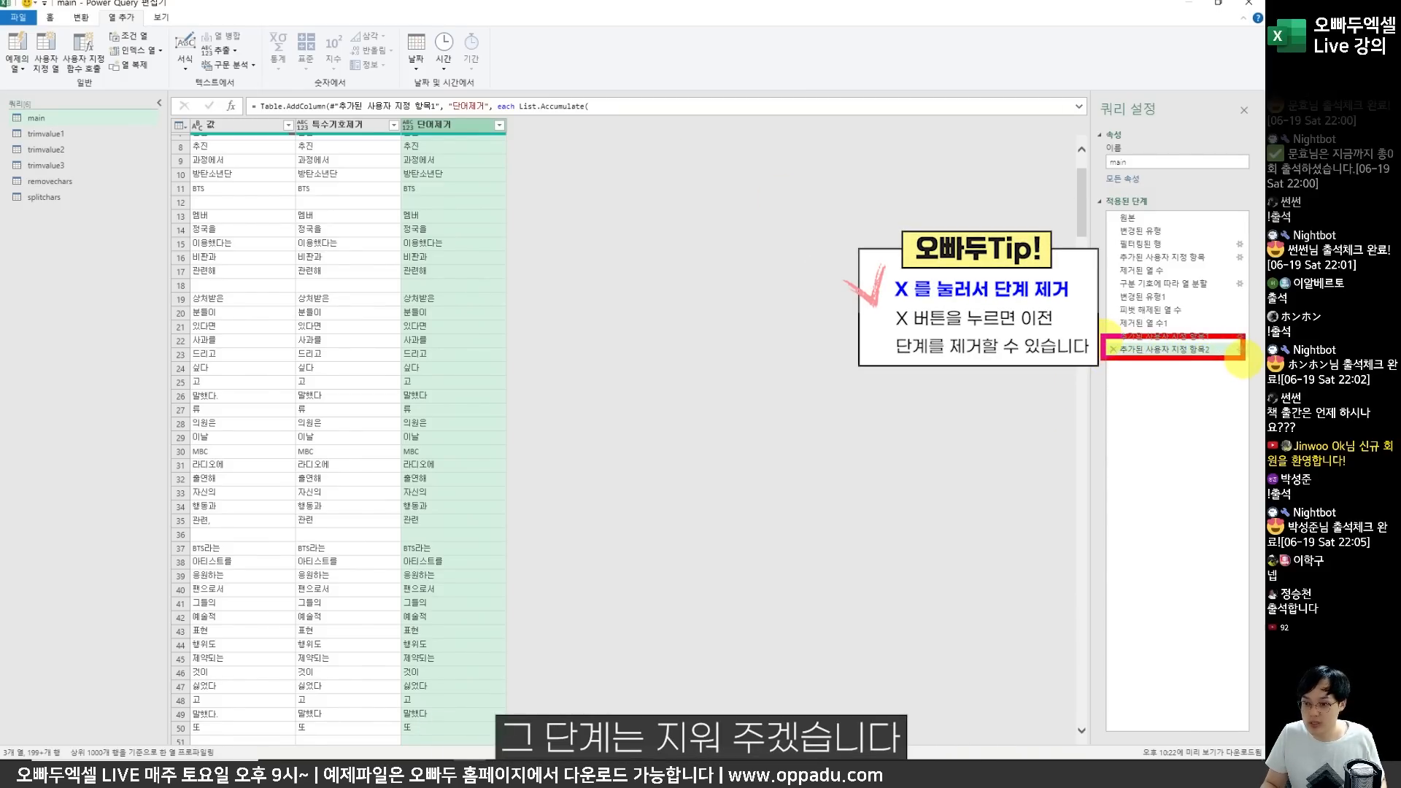
click(1113, 349)
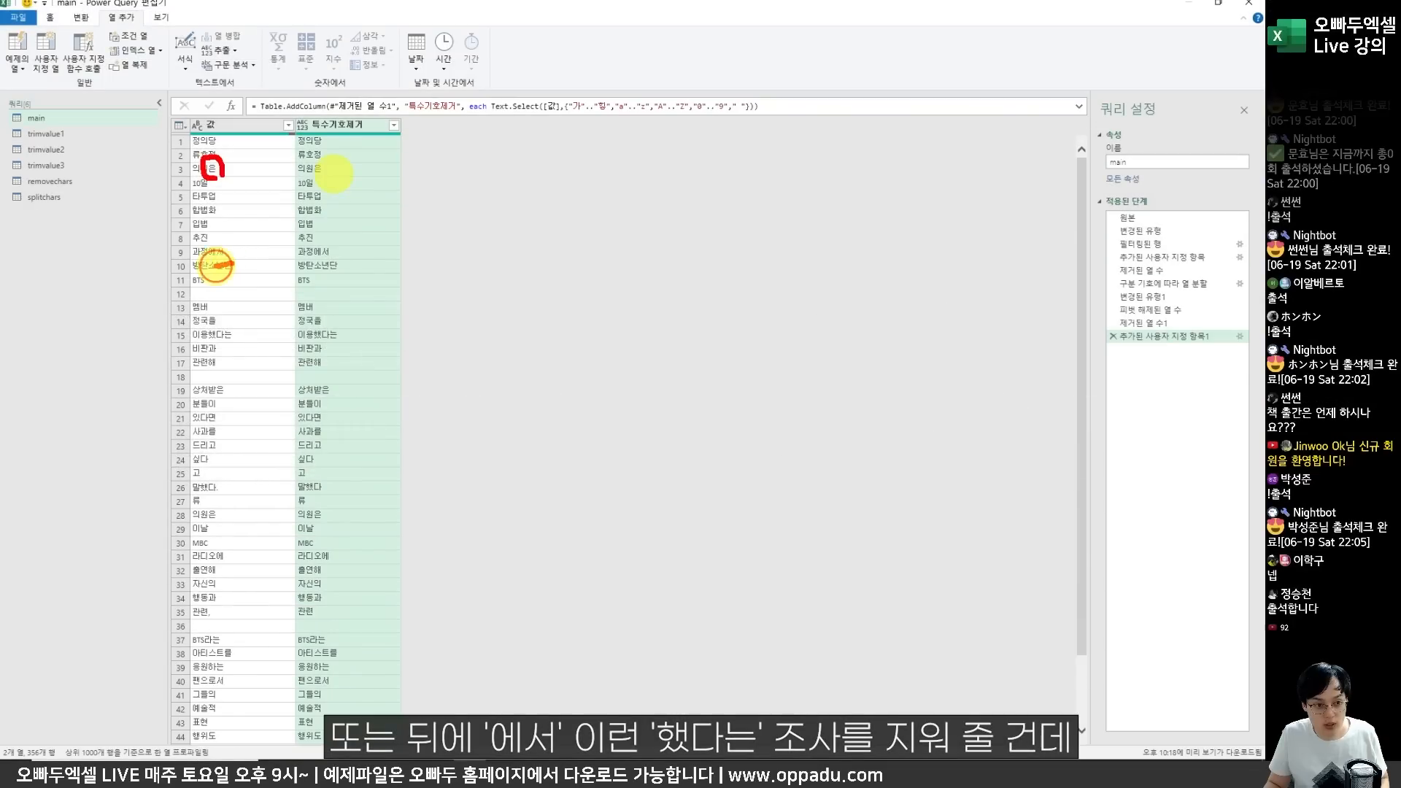
Examine the particles ending words in main's 값 column and the particle lists in the trimvalue1 and trimvalue3 queries.
mouse_move(213, 263)
mouse_down()
mouse_move(211, 240)
mouse_move(235, 256)
mouse_up()
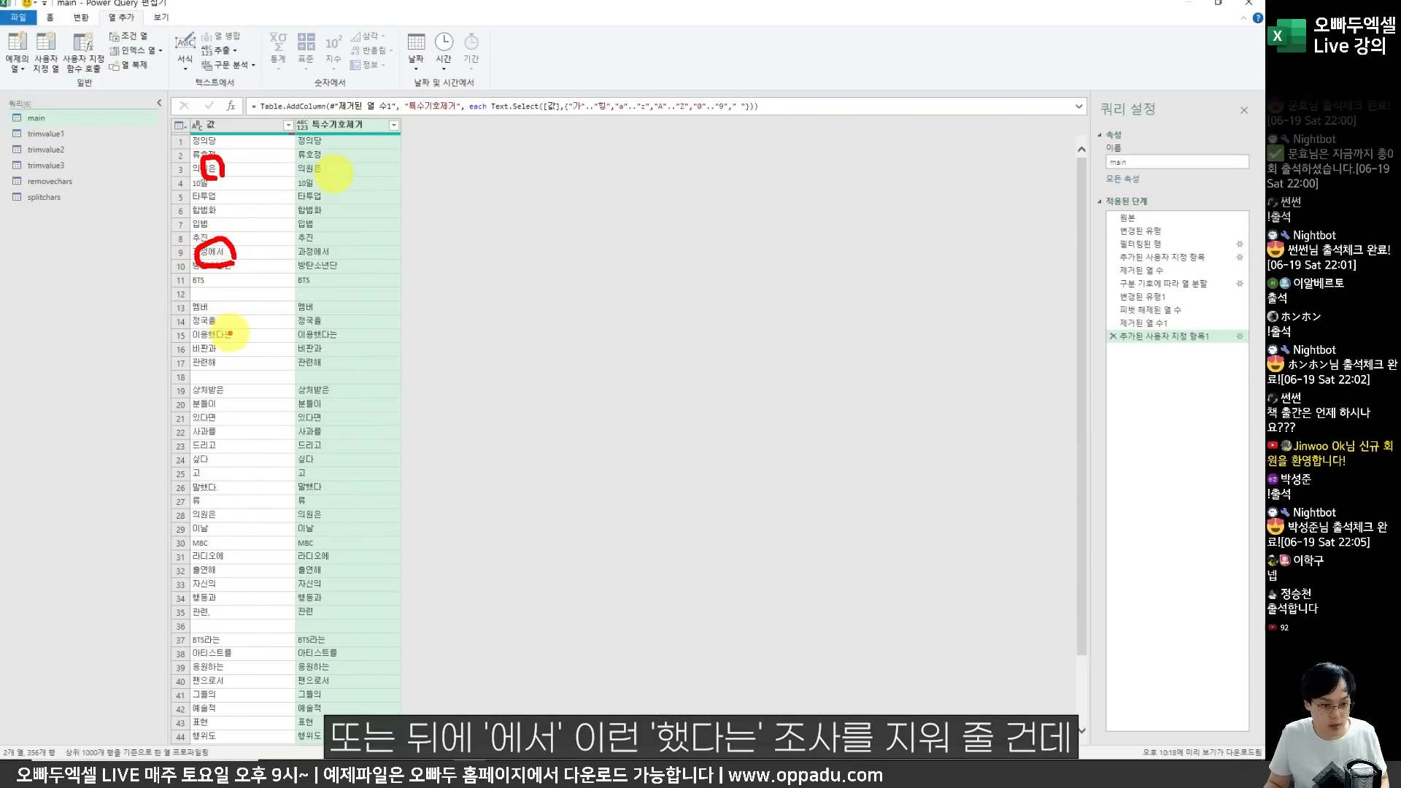
drag(226, 343, 232, 337)
drag(217, 400, 235, 398)
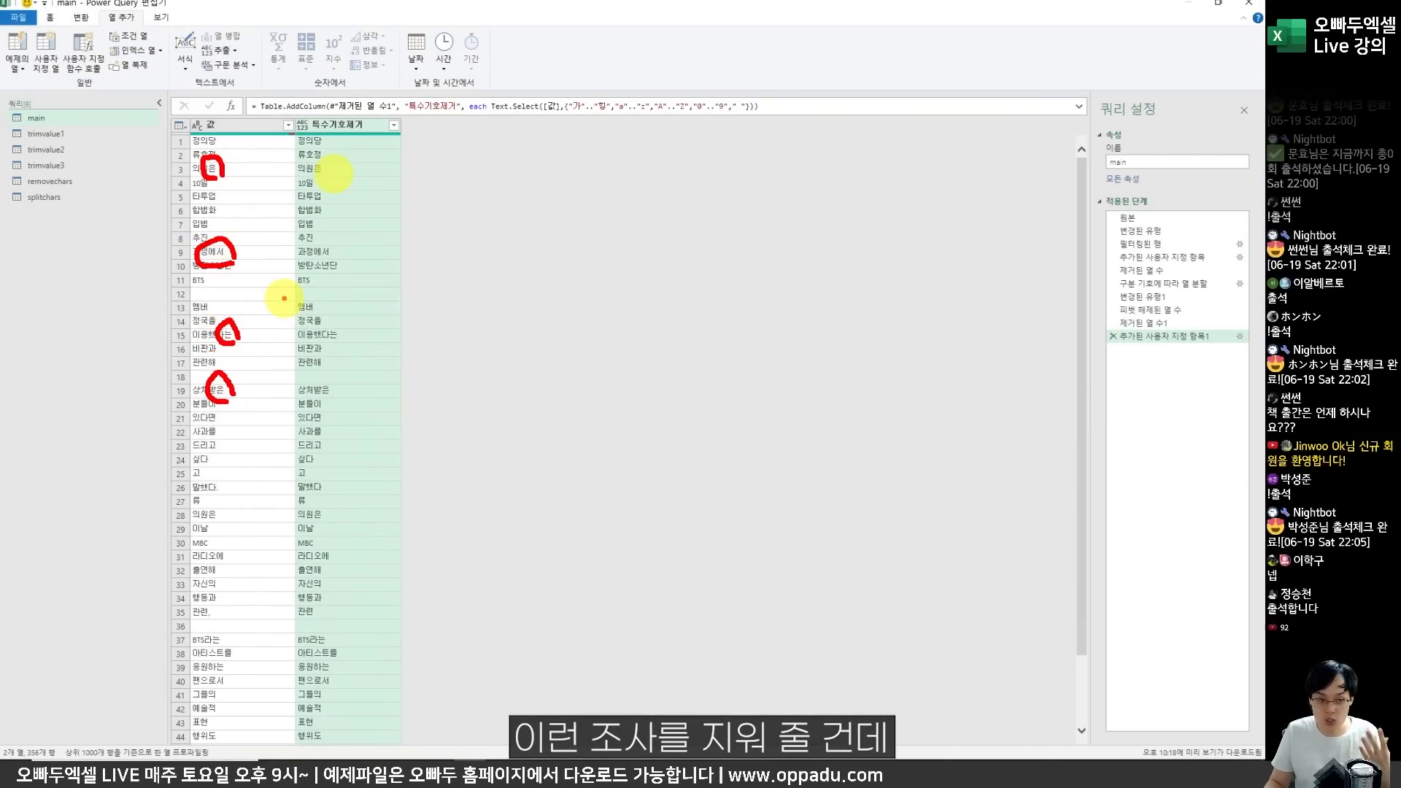
mouse_move(219, 209)
mouse_down()
mouse_move(234, 203)
mouse_move(219, 247)
mouse_up()
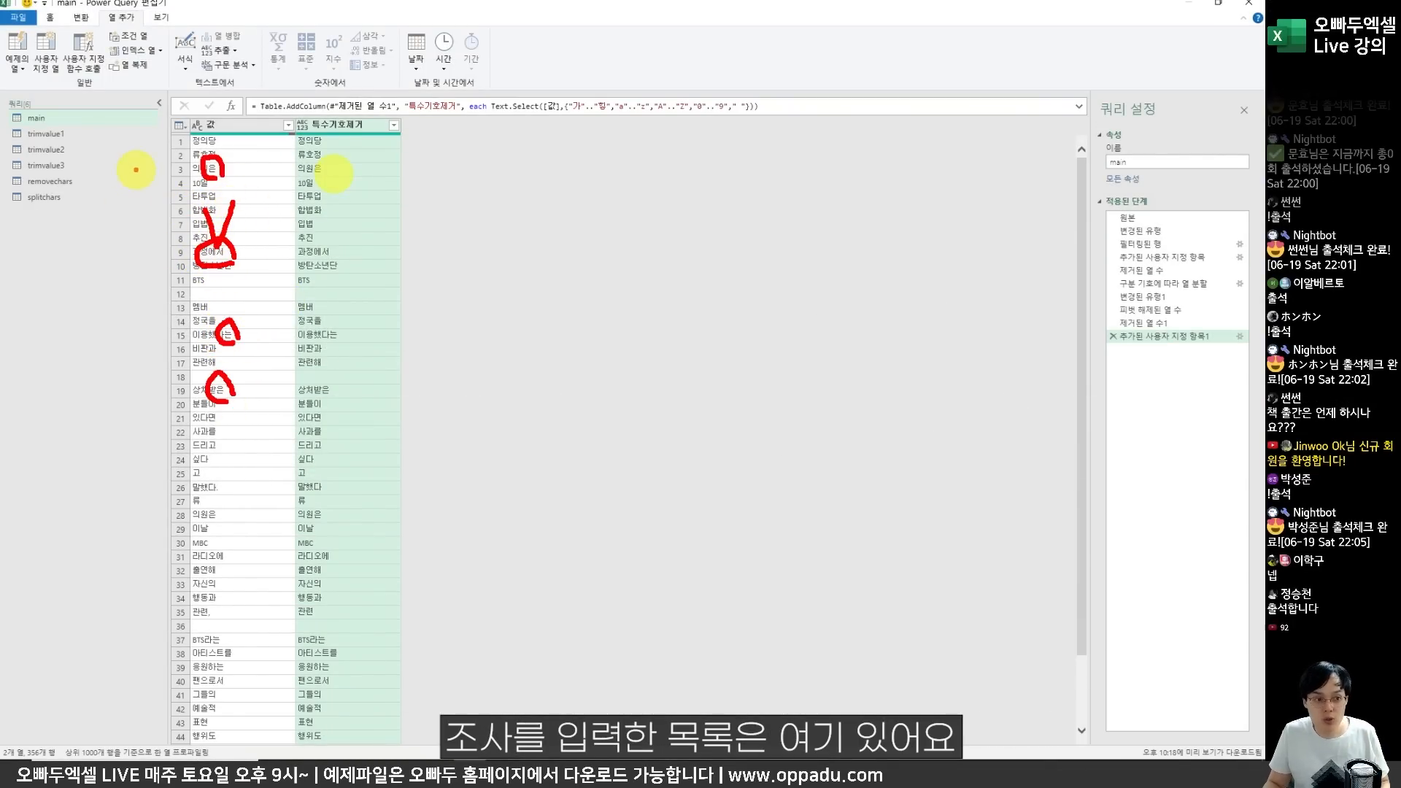
drag(190, 142, 109, 142)
click(46, 149)
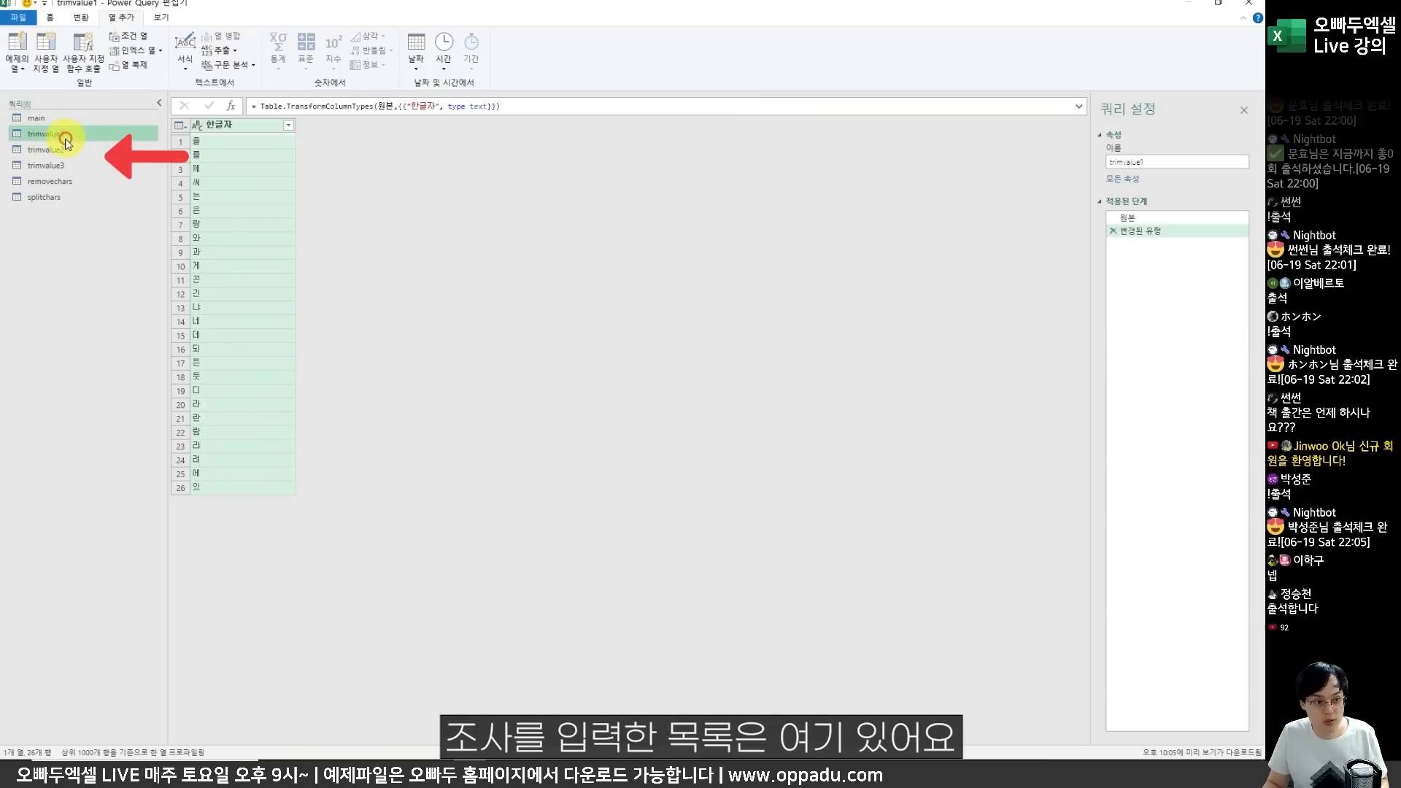
click(69, 167)
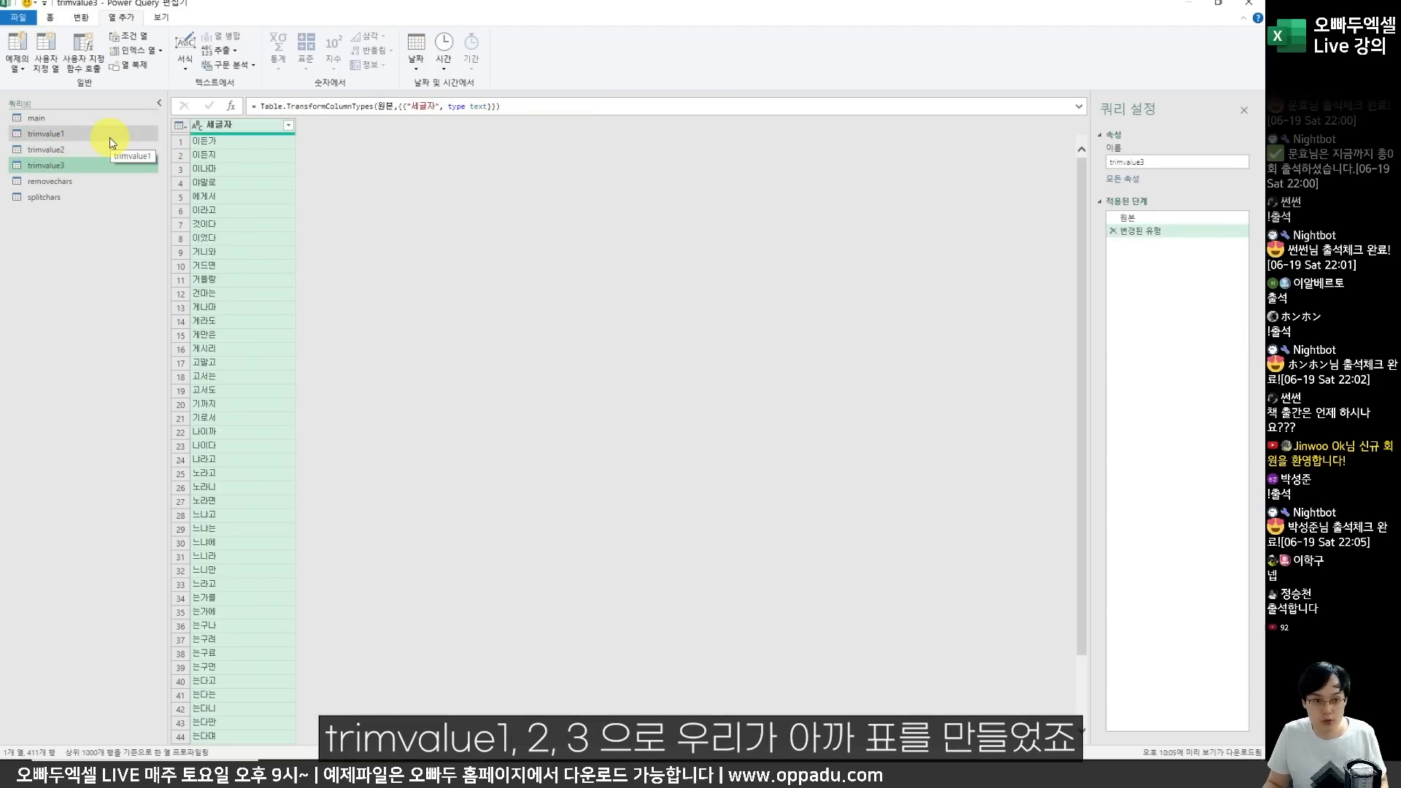
click(107, 137)
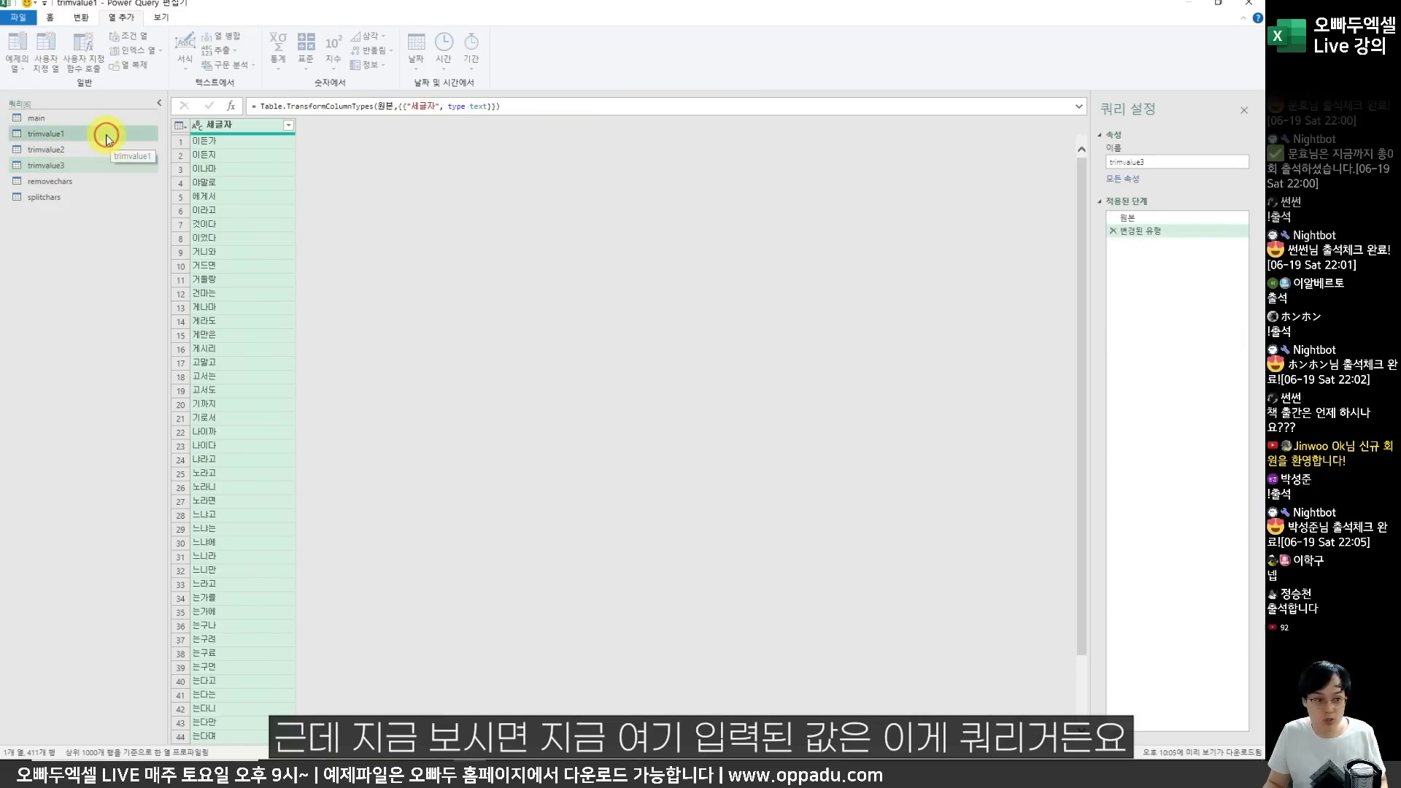
drag(162, 113, 300, 529)
drag(241, 89, 271, 89)
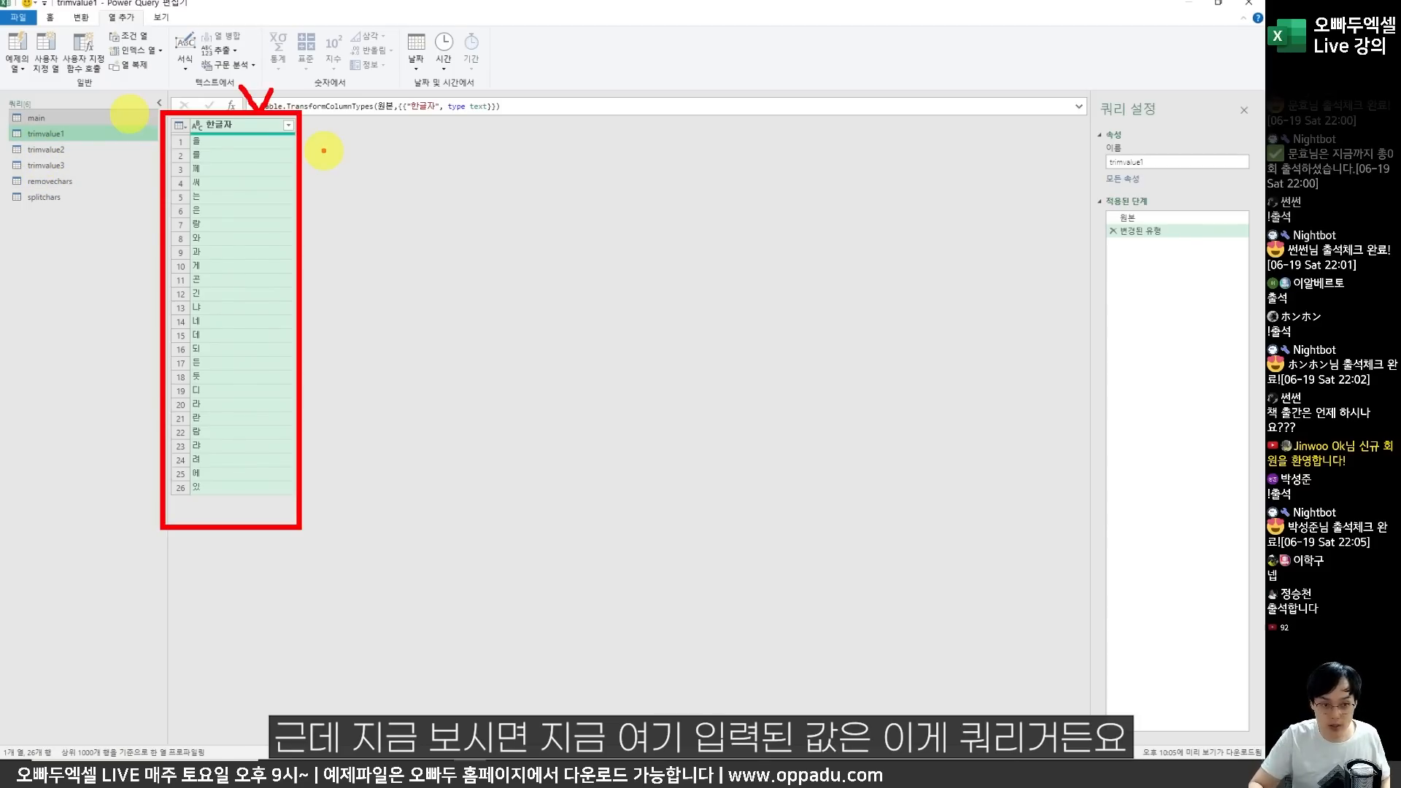
Switch to the browser and examine how the fourth M formula, 접미사 제거, uses List.Contains with the trimvalue lists.
key(alt+Tab)
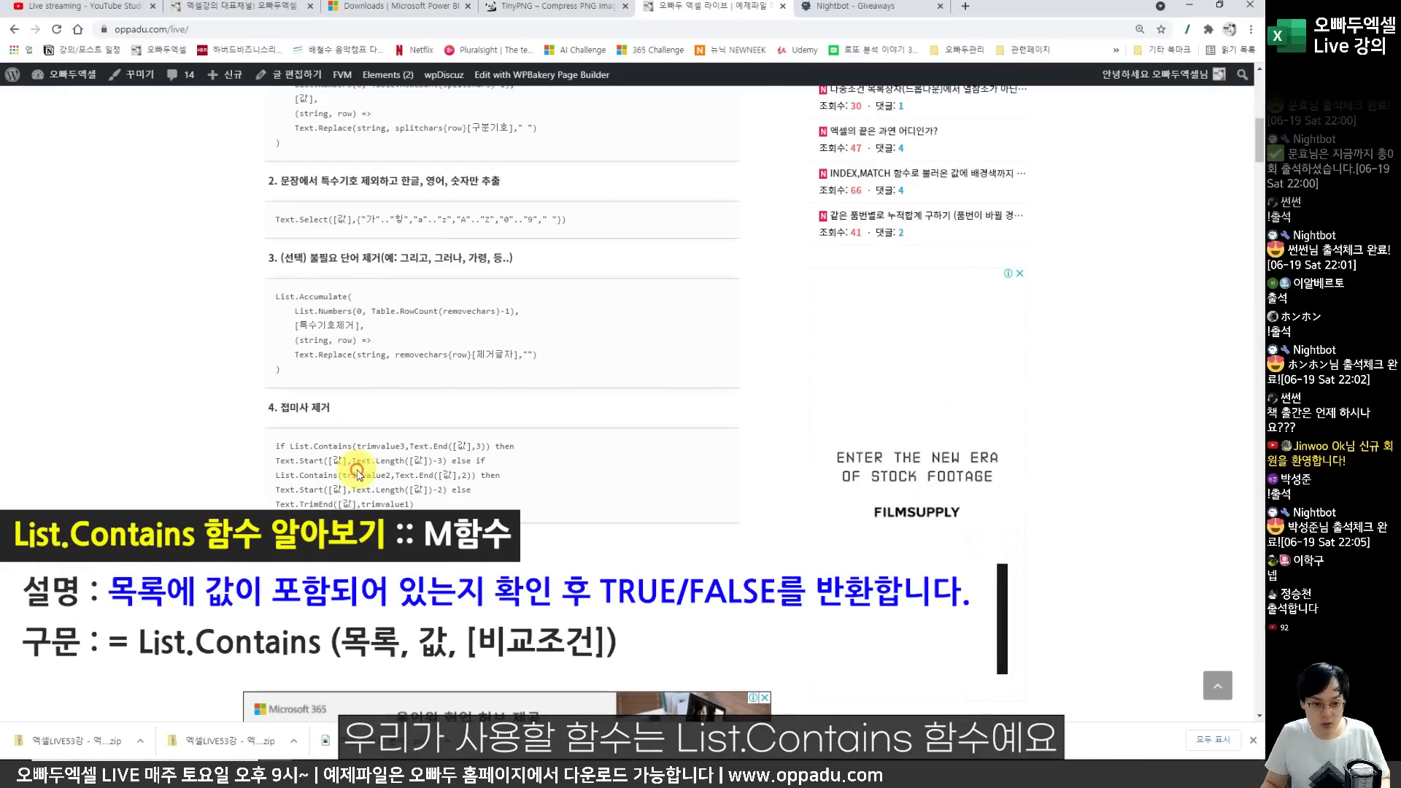
click(285, 437)
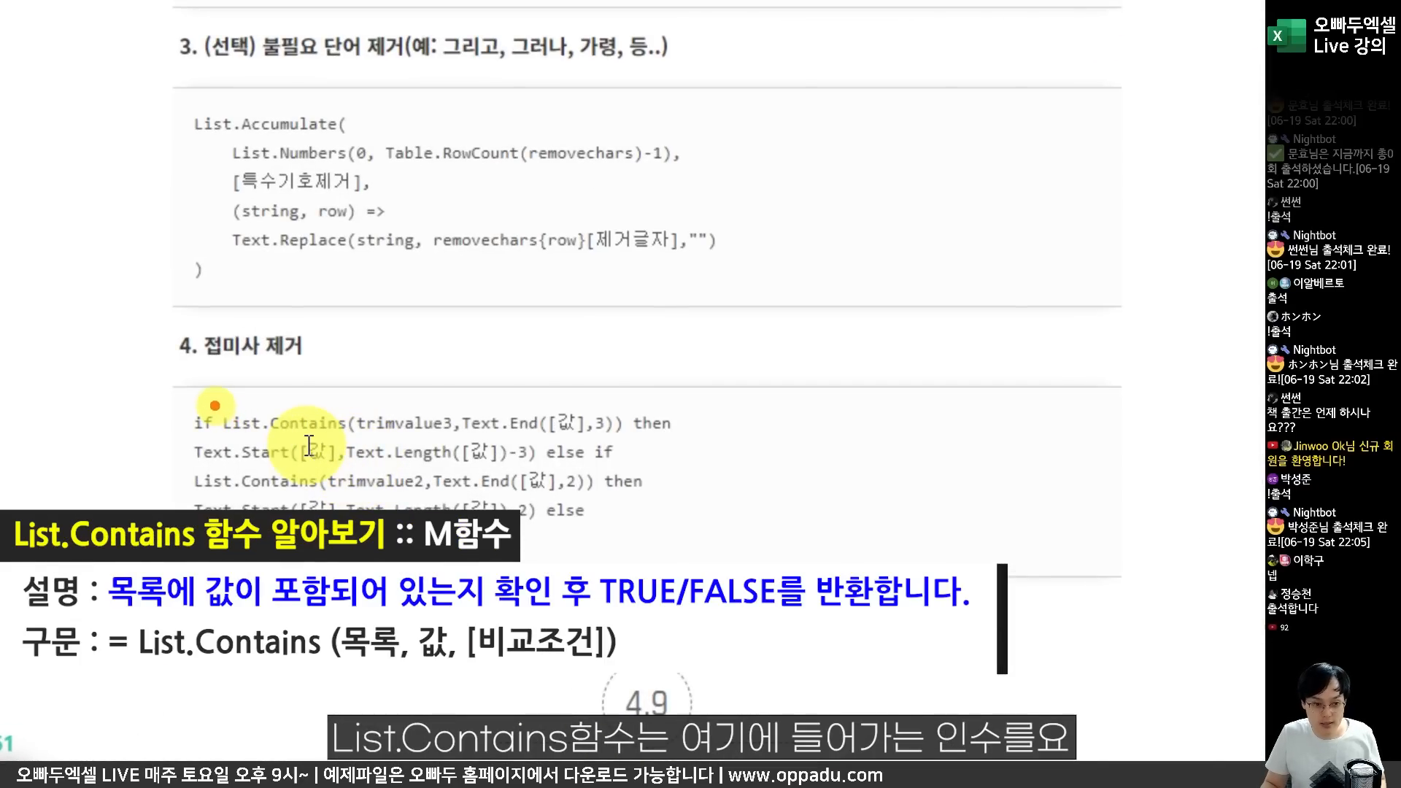
drag(211, 401, 343, 443)
mouse_move(369, 448)
mouse_down()
mouse_move(442, 440)
mouse_move(347, 400)
mouse_move(476, 398)
mouse_move(439, 442)
mouse_up()
mouse_move(379, 306)
mouse_down()
mouse_move(407, 321)
mouse_move(437, 387)
mouse_move(525, 316)
mouse_move(629, 350)
mouse_up()
Switch back to Power Query and convert the trimvalue1 query to a list by drilling down into its 한글자 column.
key(alt+Tab)
key(Escape)
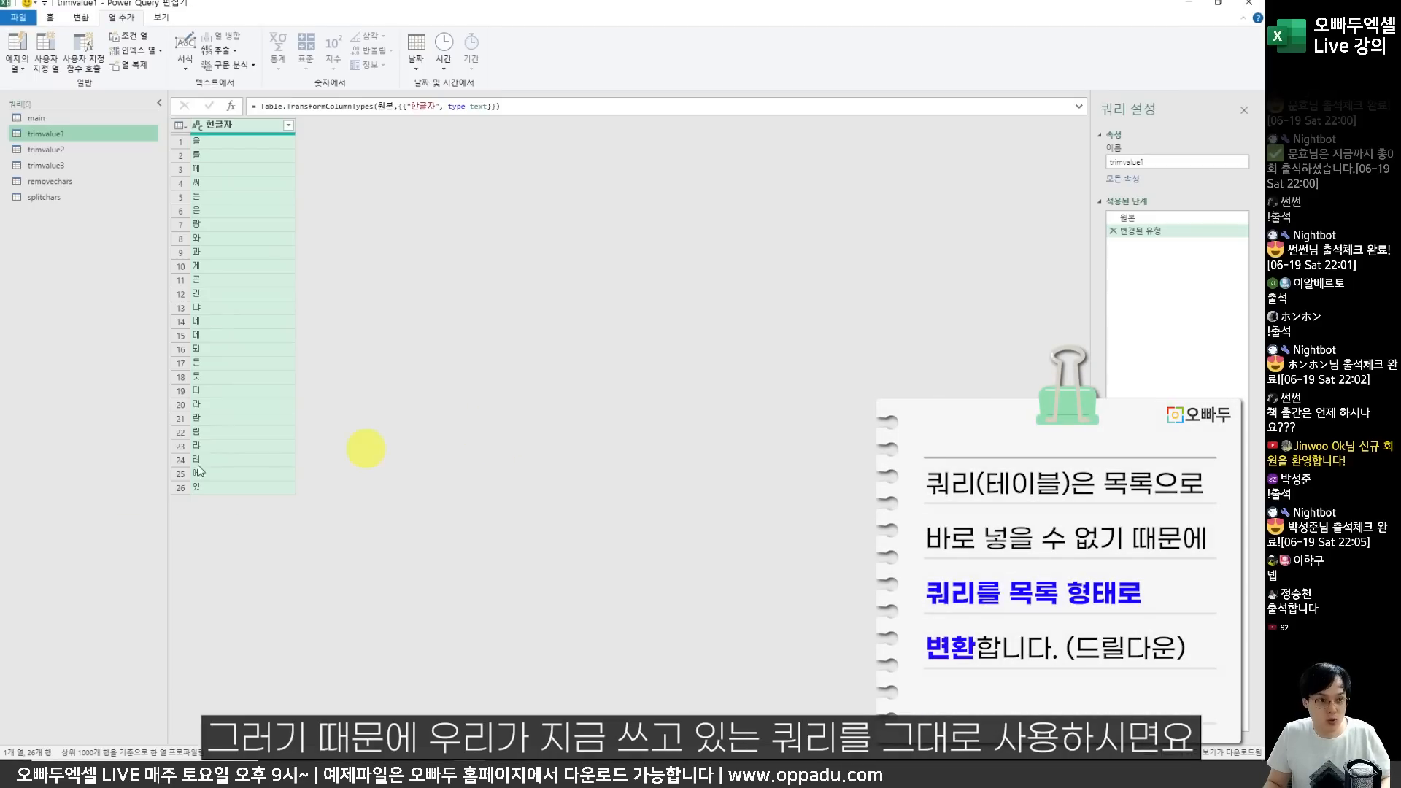
mouse_move(160, 103)
mouse_down()
mouse_move(213, 204)
mouse_move(301, 540)
mouse_up()
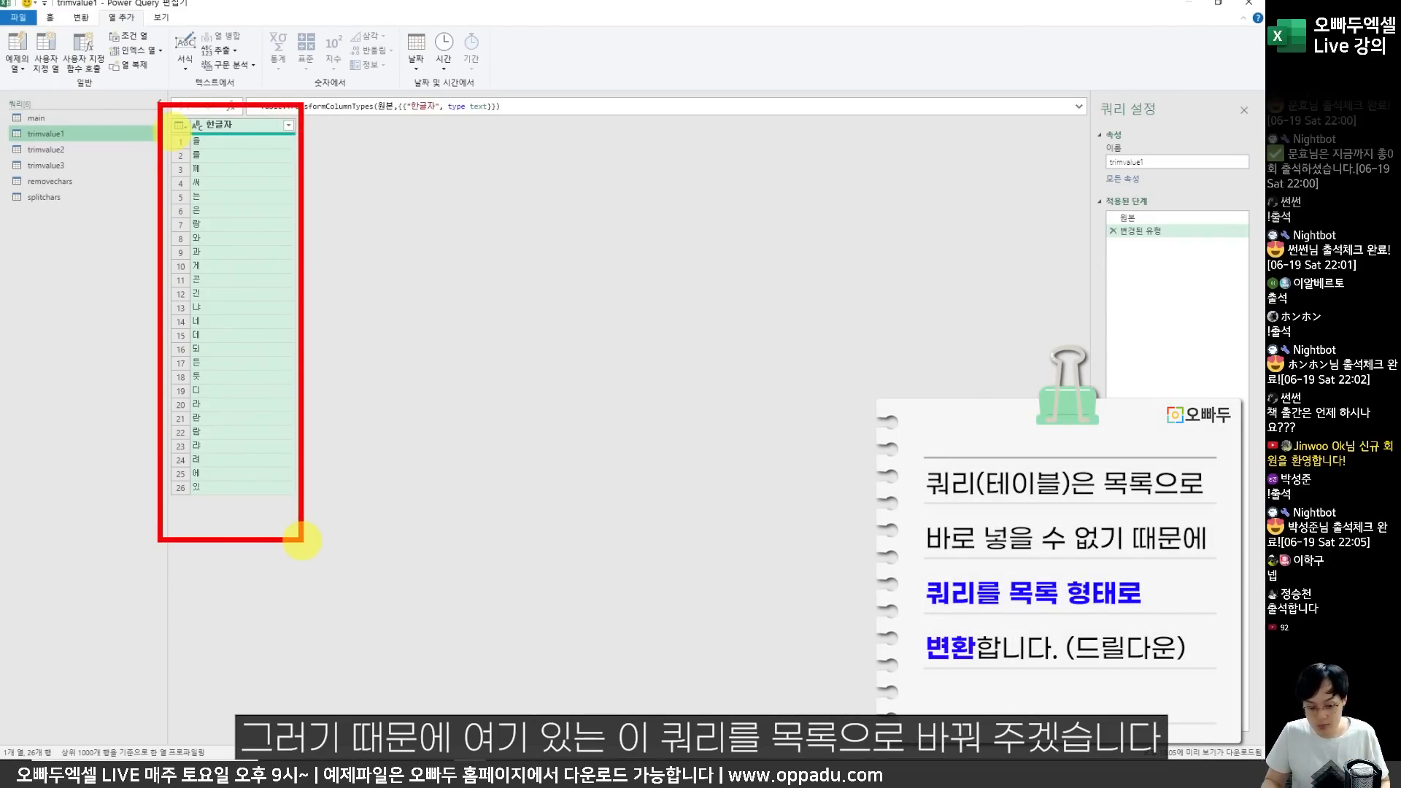
drag(260, 78, 307, 82)
mouse_move(319, 153)
mouse_down()
mouse_move(359, 124)
mouse_move(393, 149)
mouse_up()
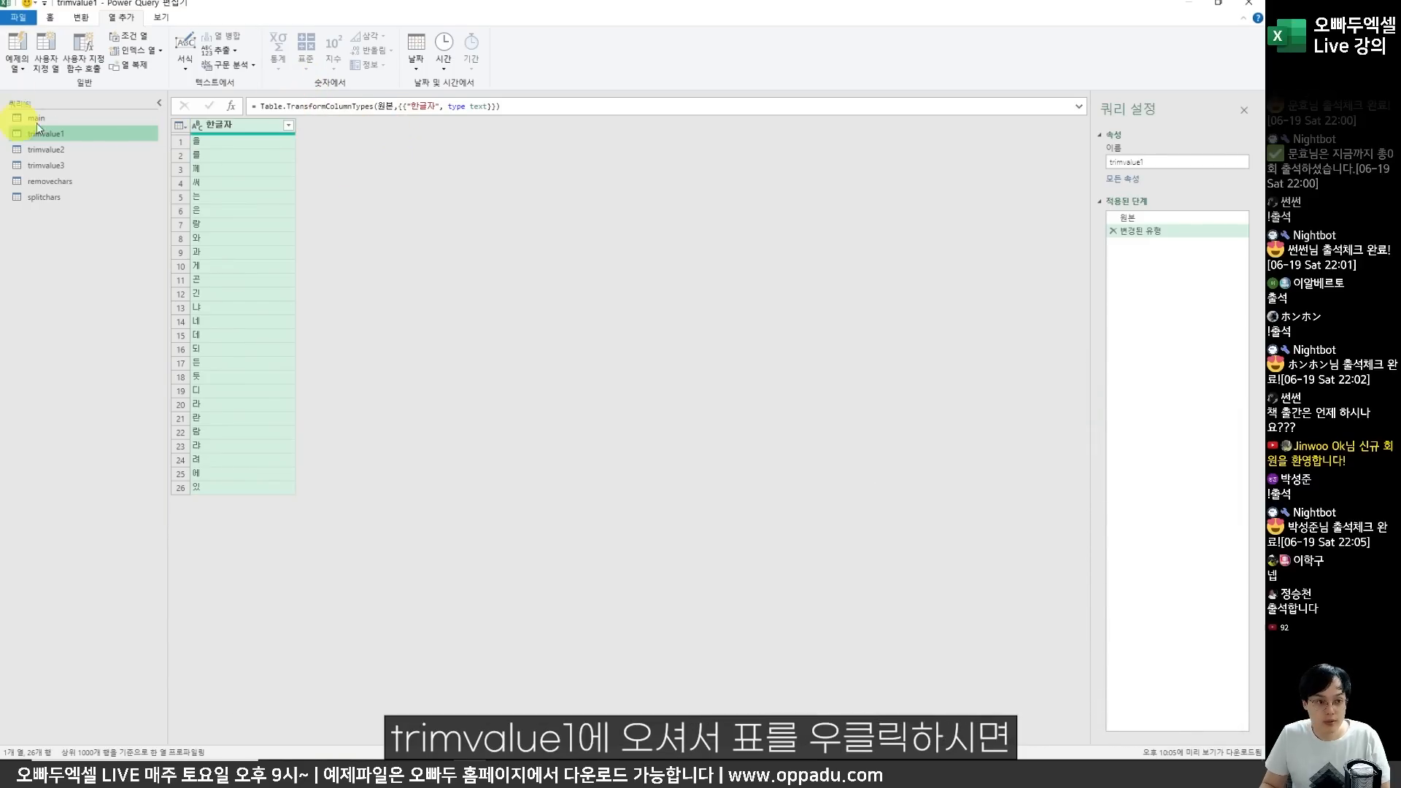
drag(14, 111, 9, 111)
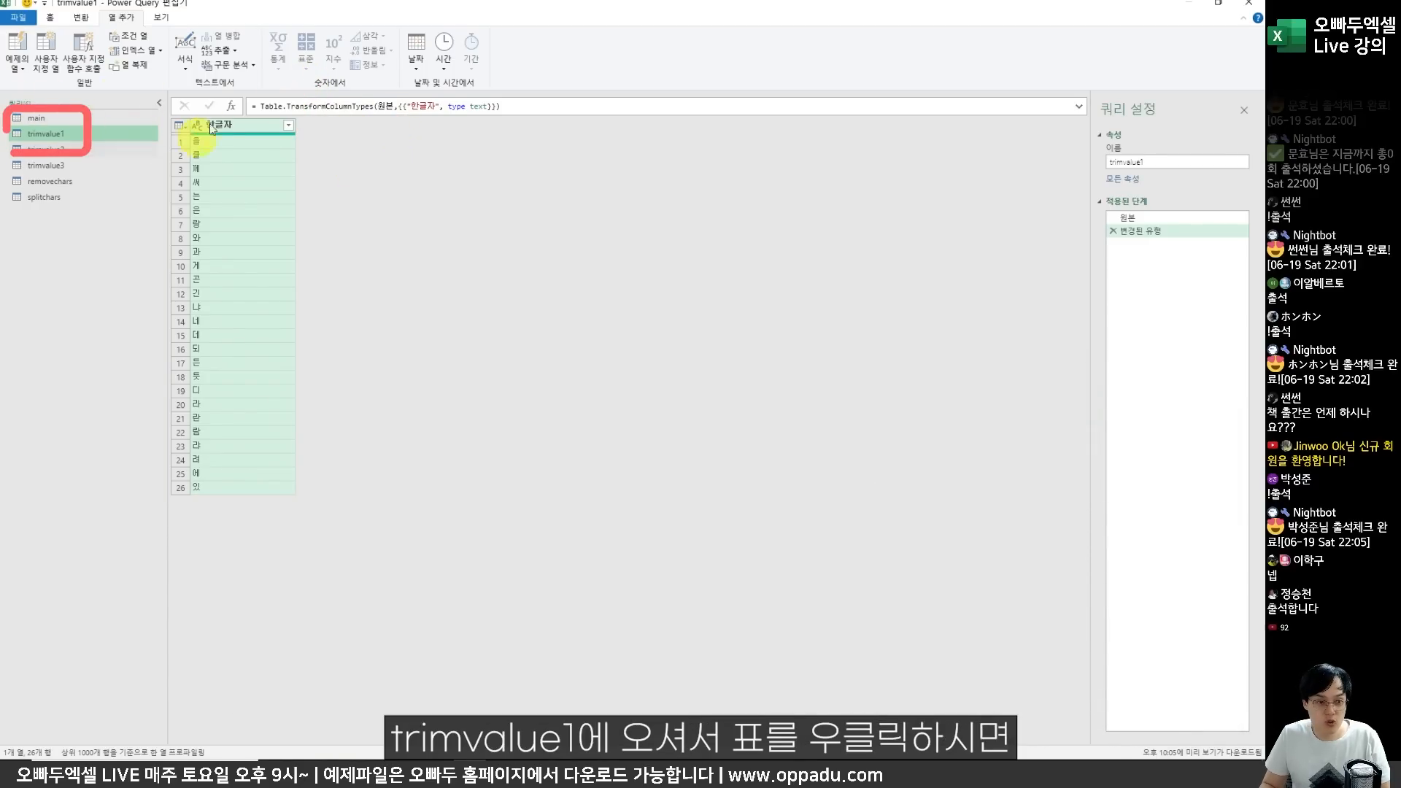
right_click(251, 135)
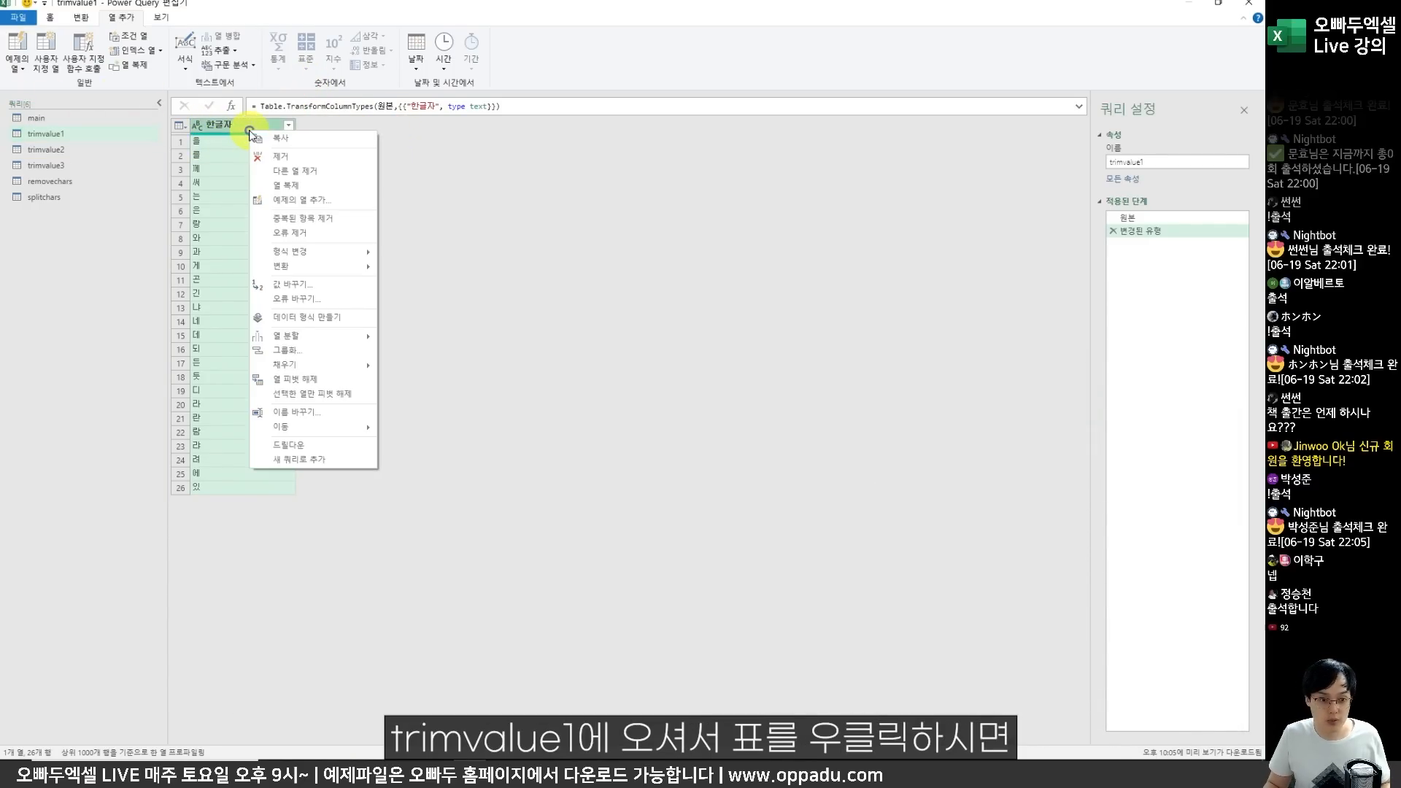
click(305, 448)
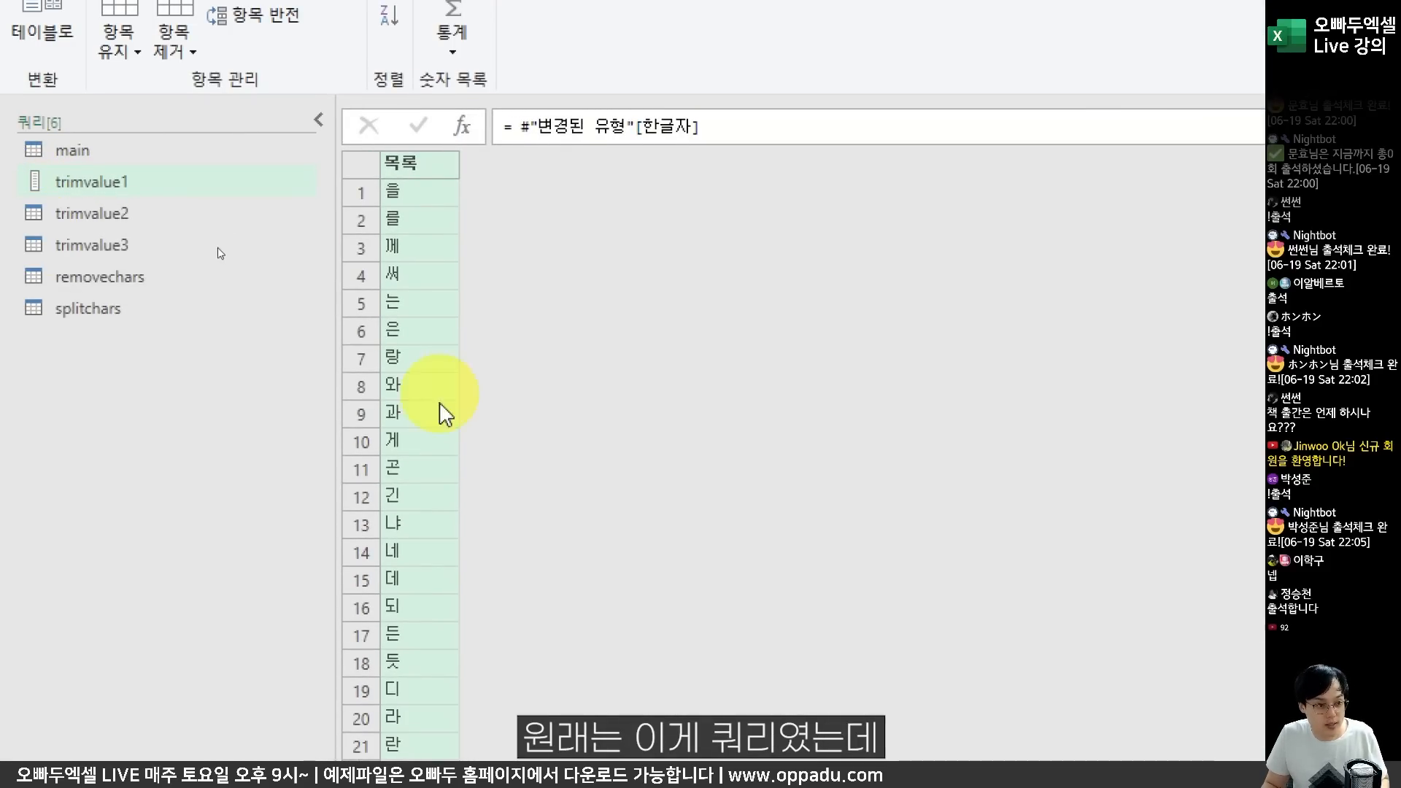
Compare the query icons of trimvalue1 and splitchars, and convert trimvalue2 to a list by drilling down into its 두글자 column.
click(3, 253)
drag(3, 283, 58, 338)
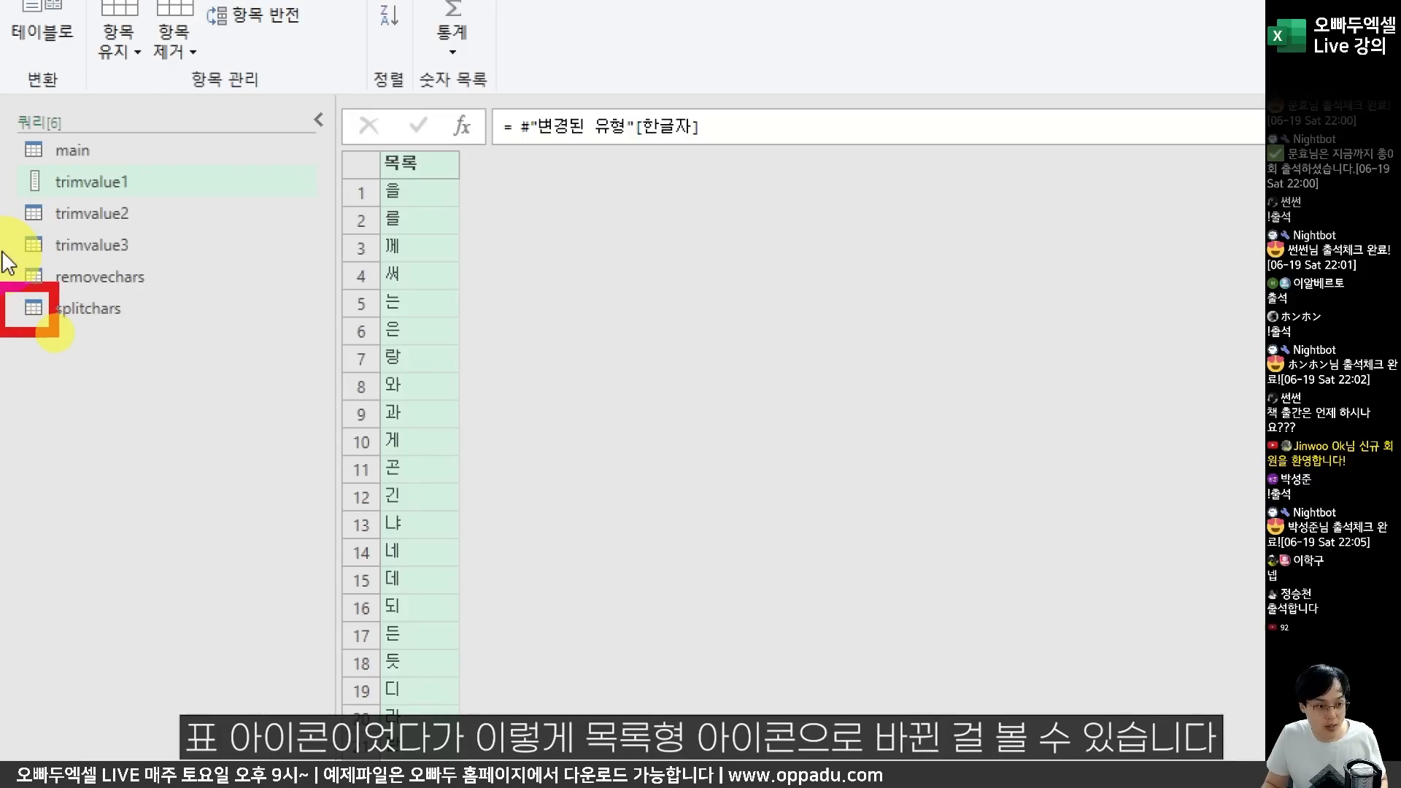
drag(5, 159, 57, 208)
drag(27, 119, 75, 127)
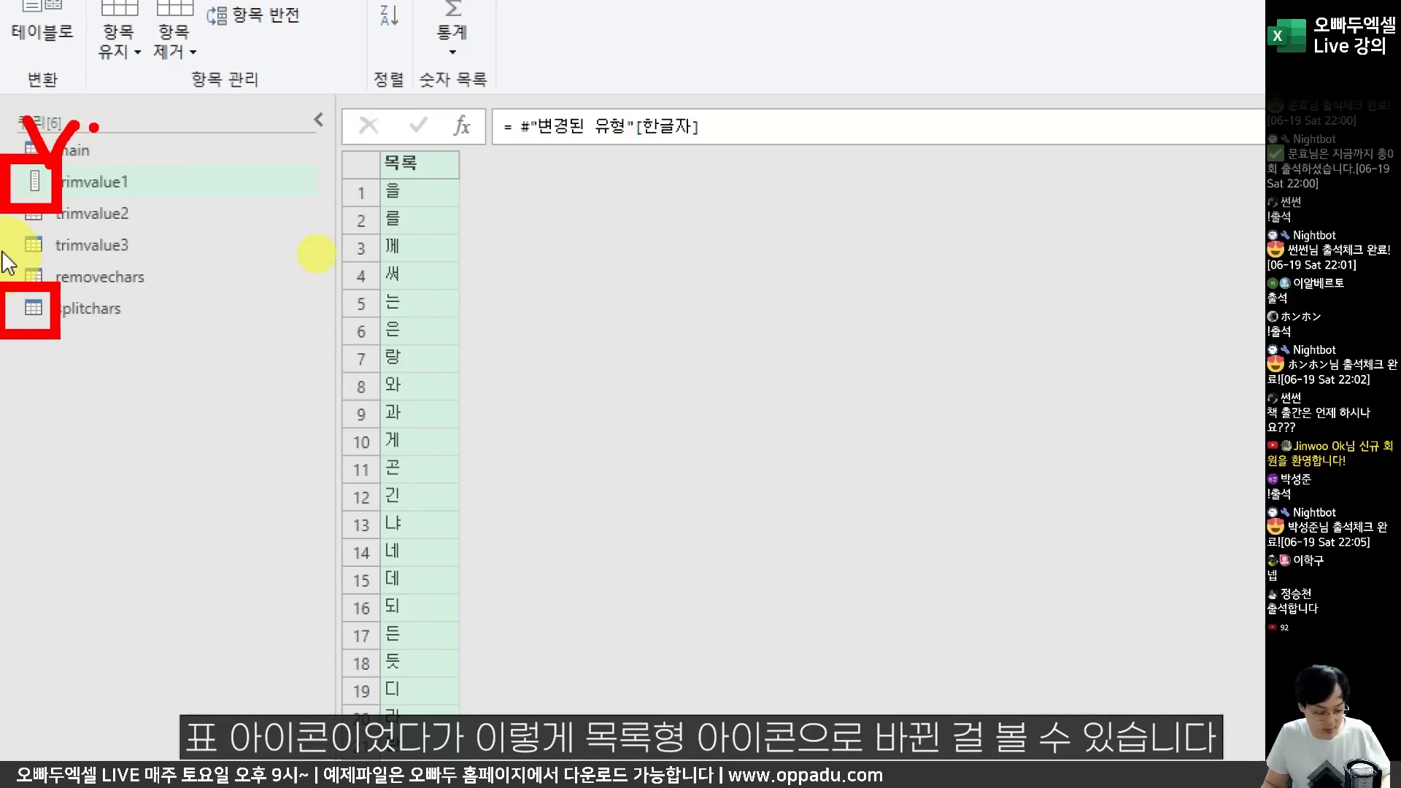
key(Escape)
click(96, 149)
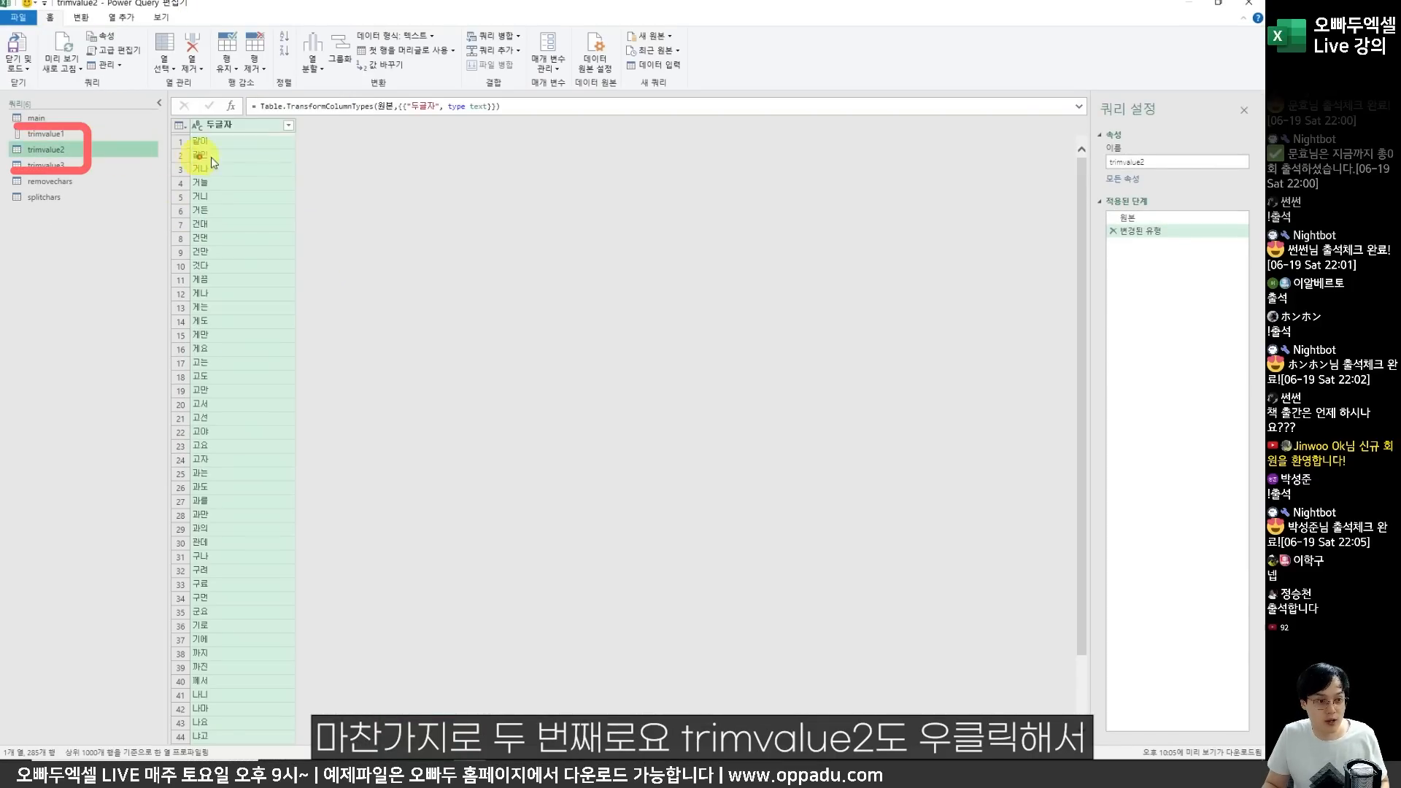
right_click(247, 126)
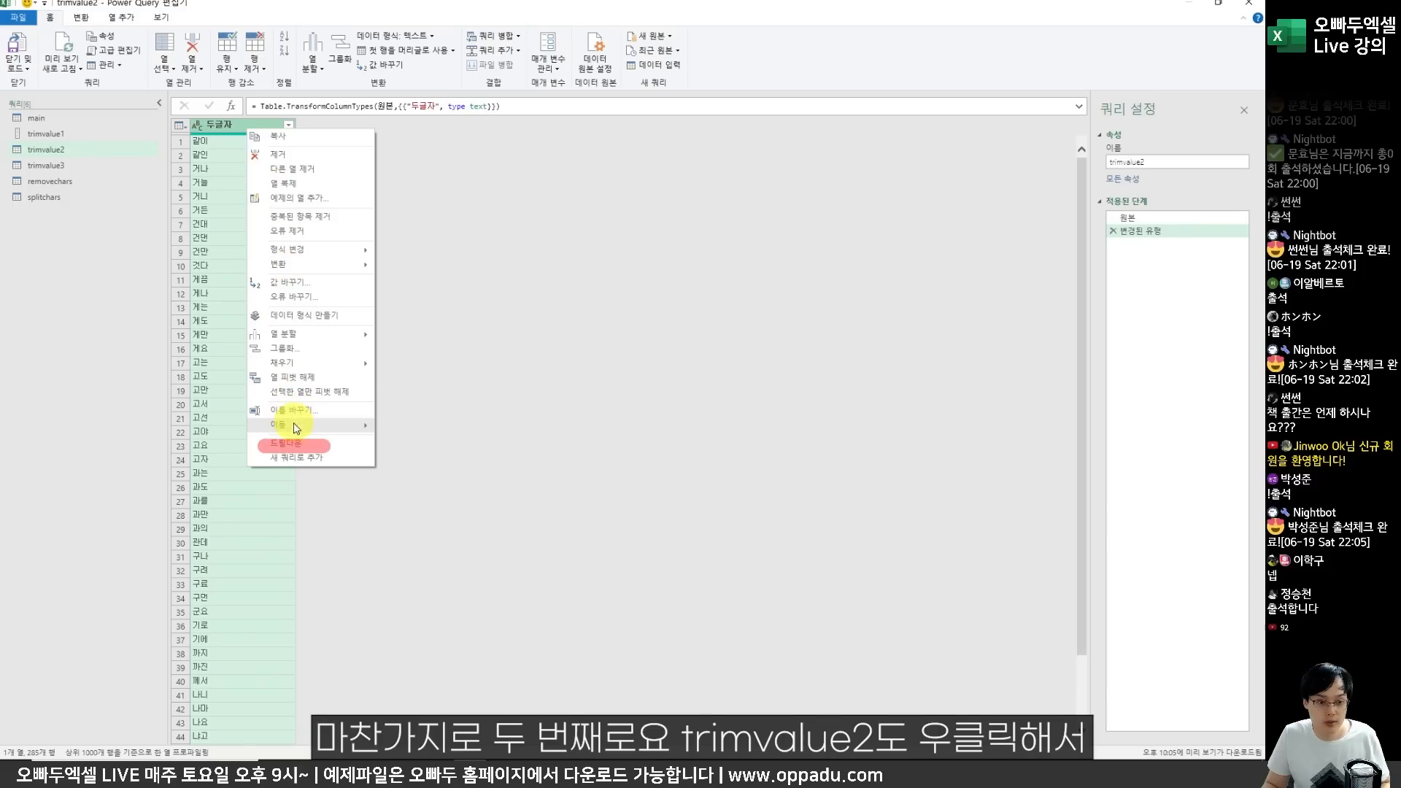
click(295, 445)
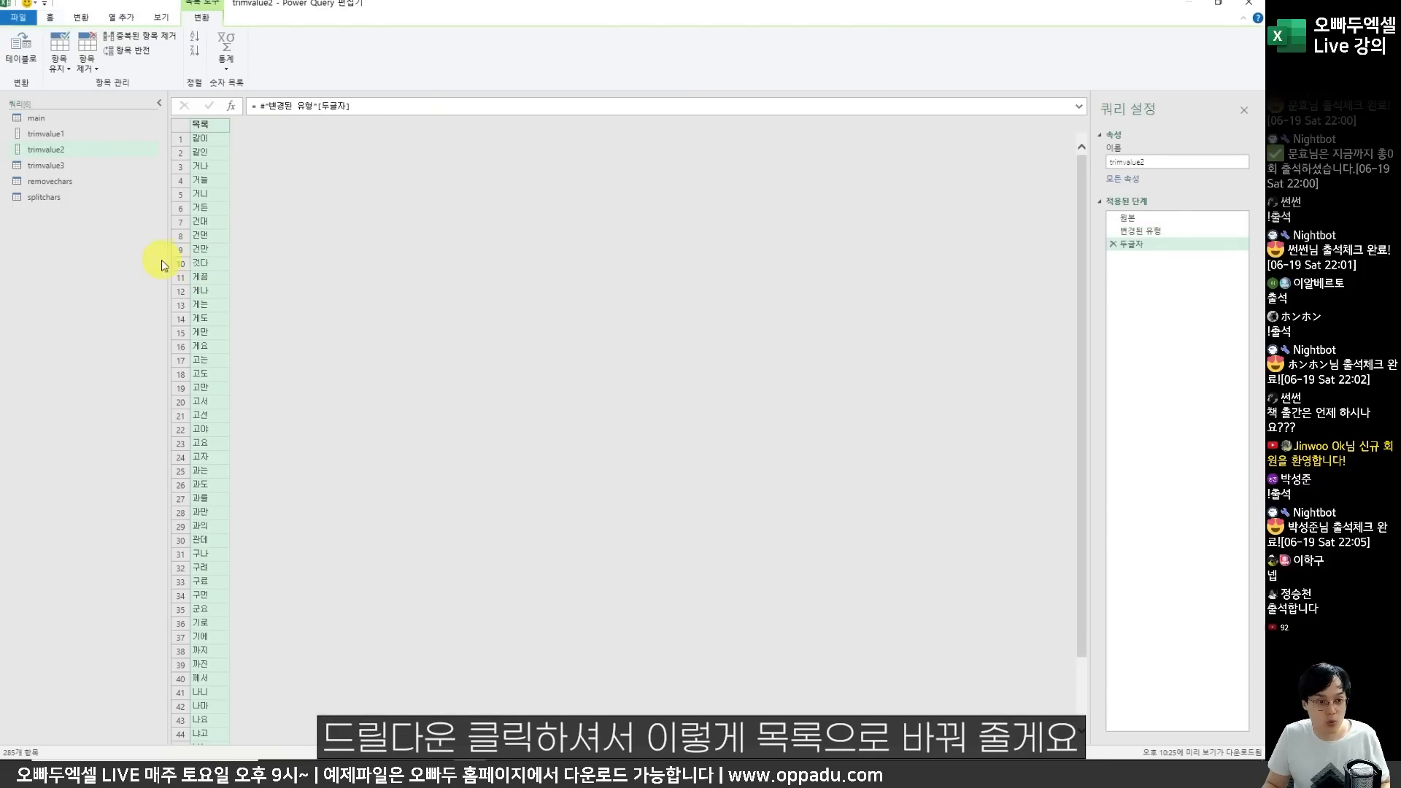
Convert the trimvalue3 query to a list by drilling down into its 세글자 column.
click(68, 166)
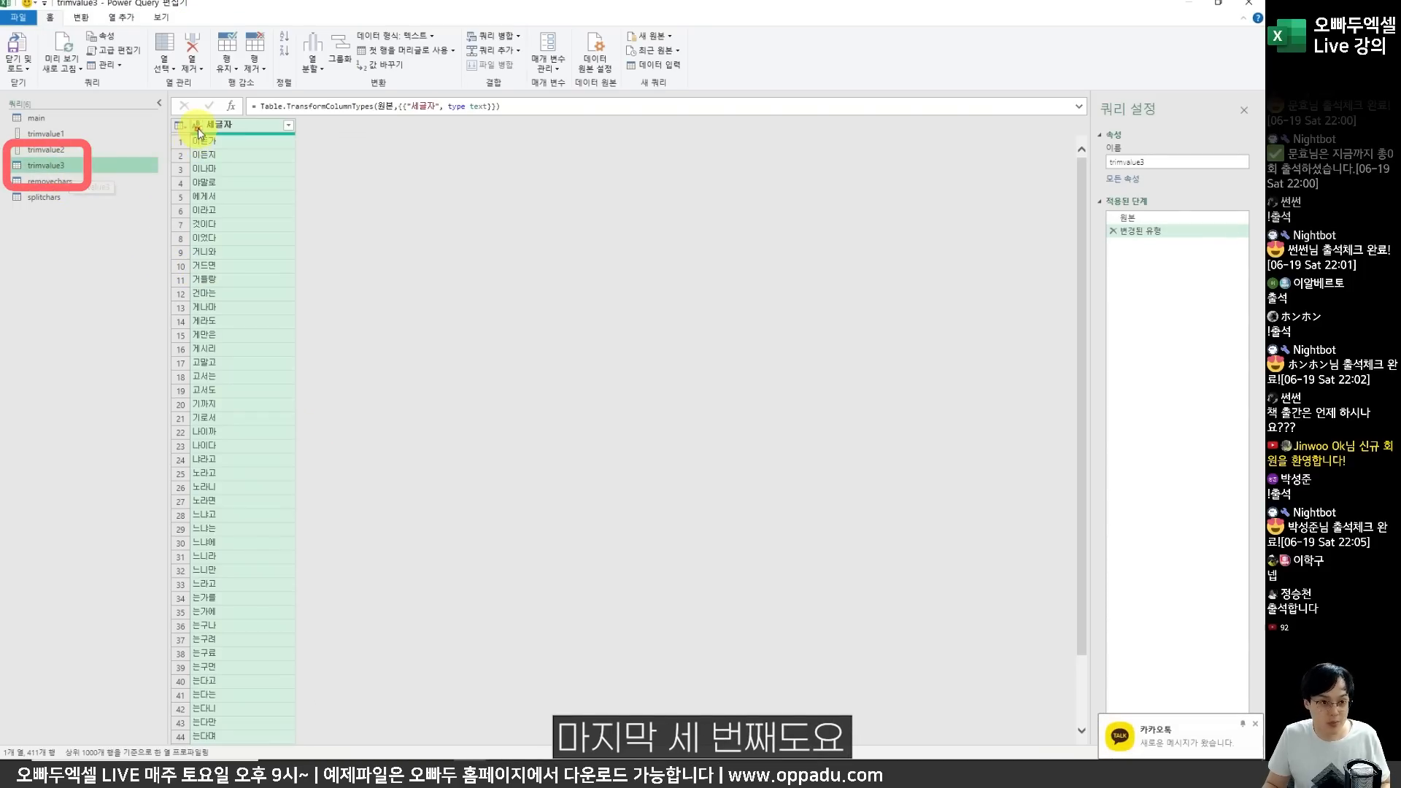
right_click(230, 124)
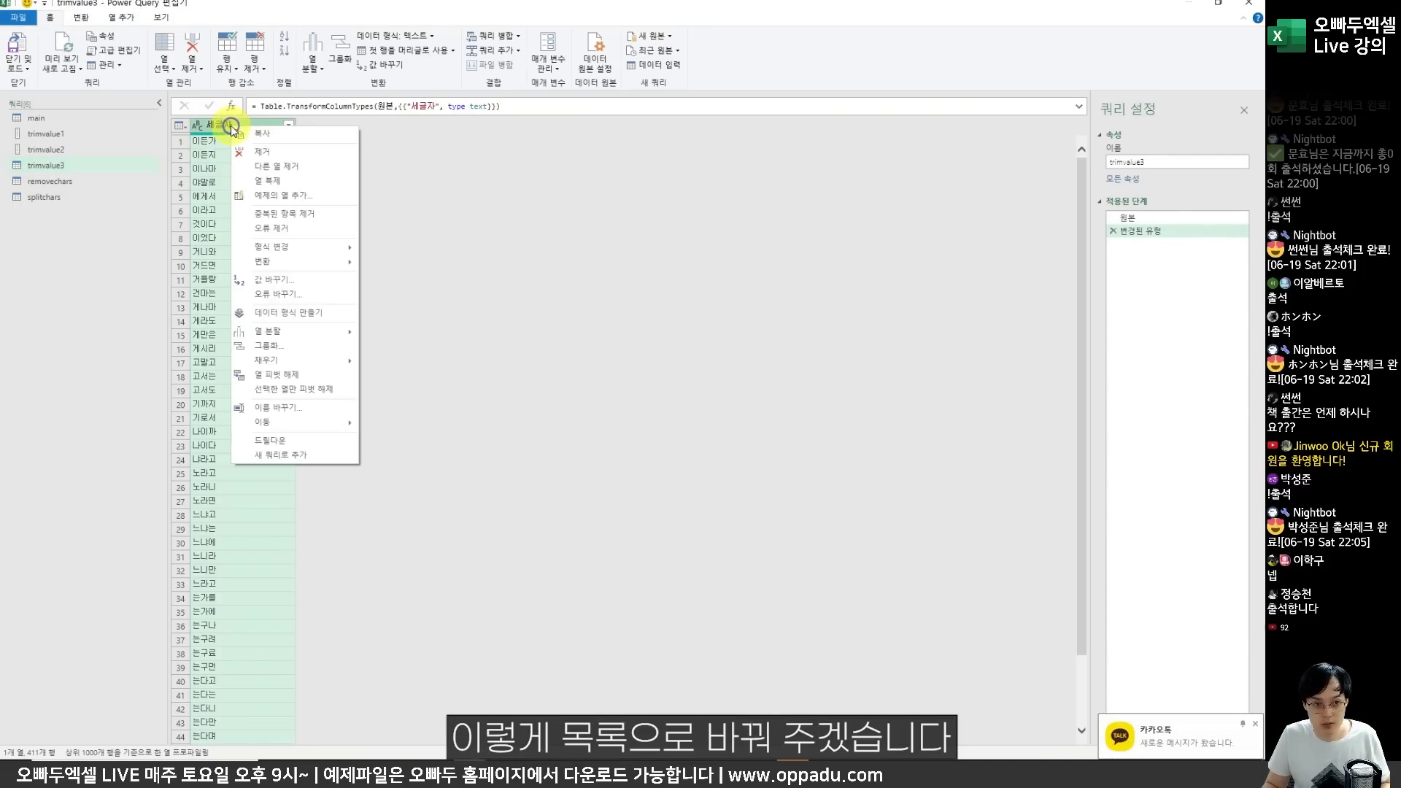
click(307, 443)
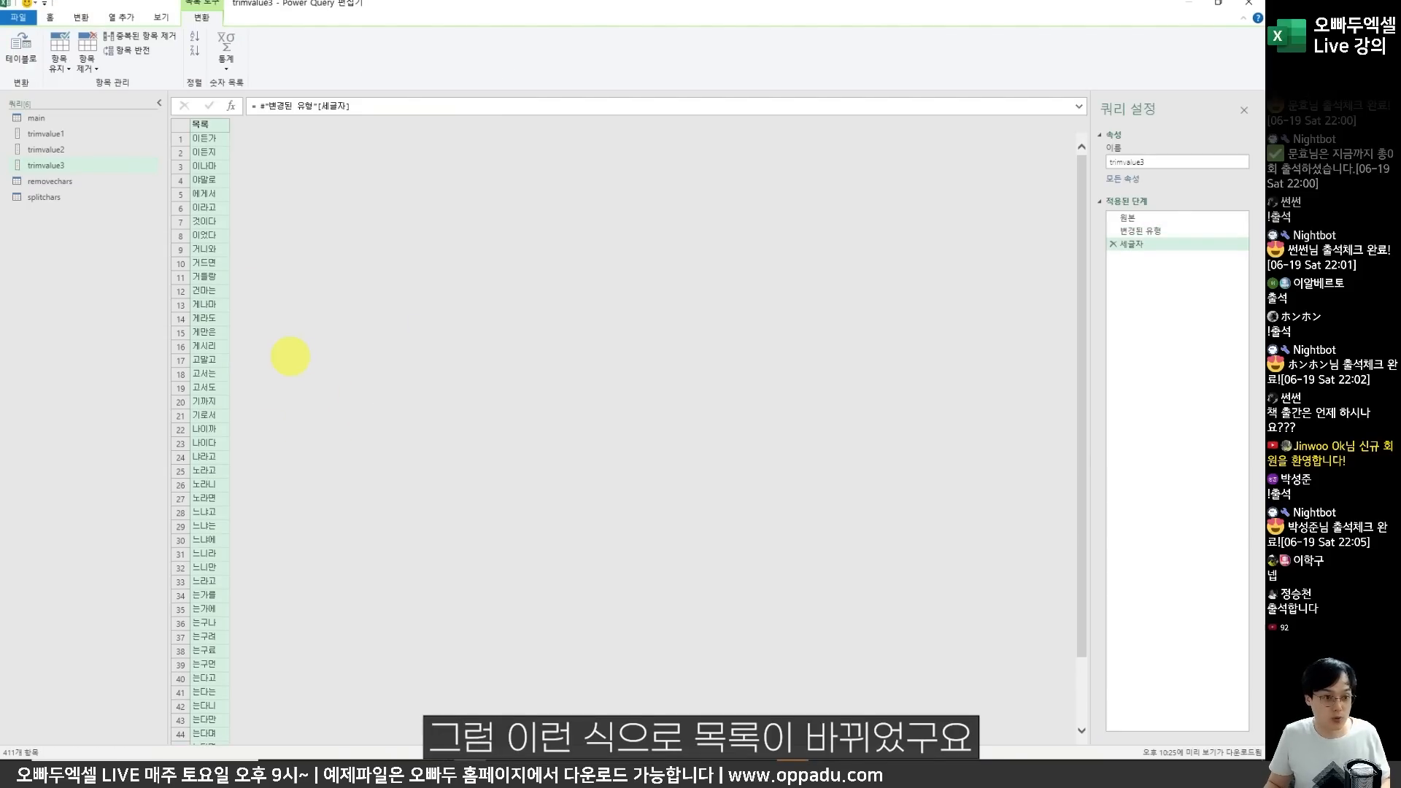
drag(158, 109, 268, 238)
drag(115, 121, 211, 108)
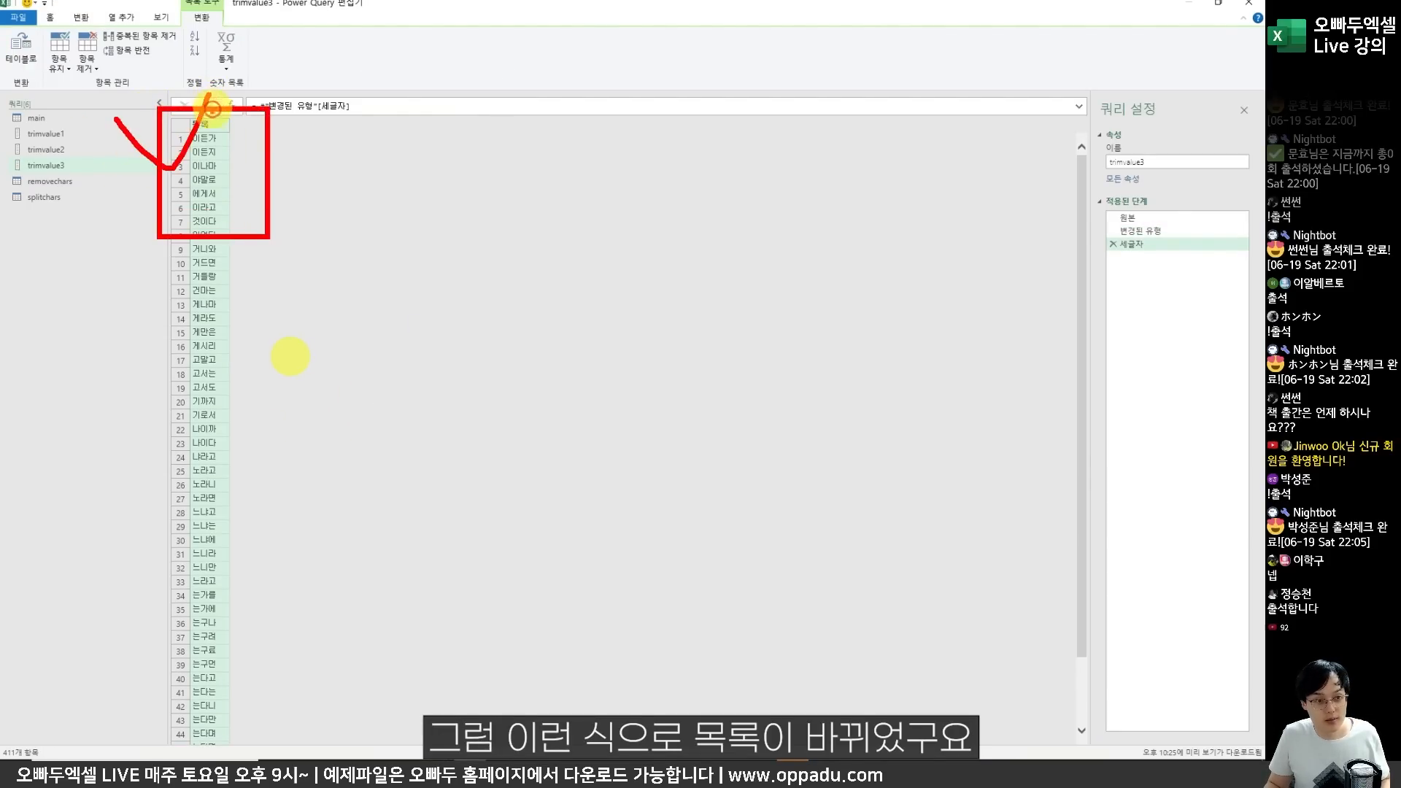
In the main query, remove the 값 column and rename the 특수기호제거 column to 값.
click(85, 117)
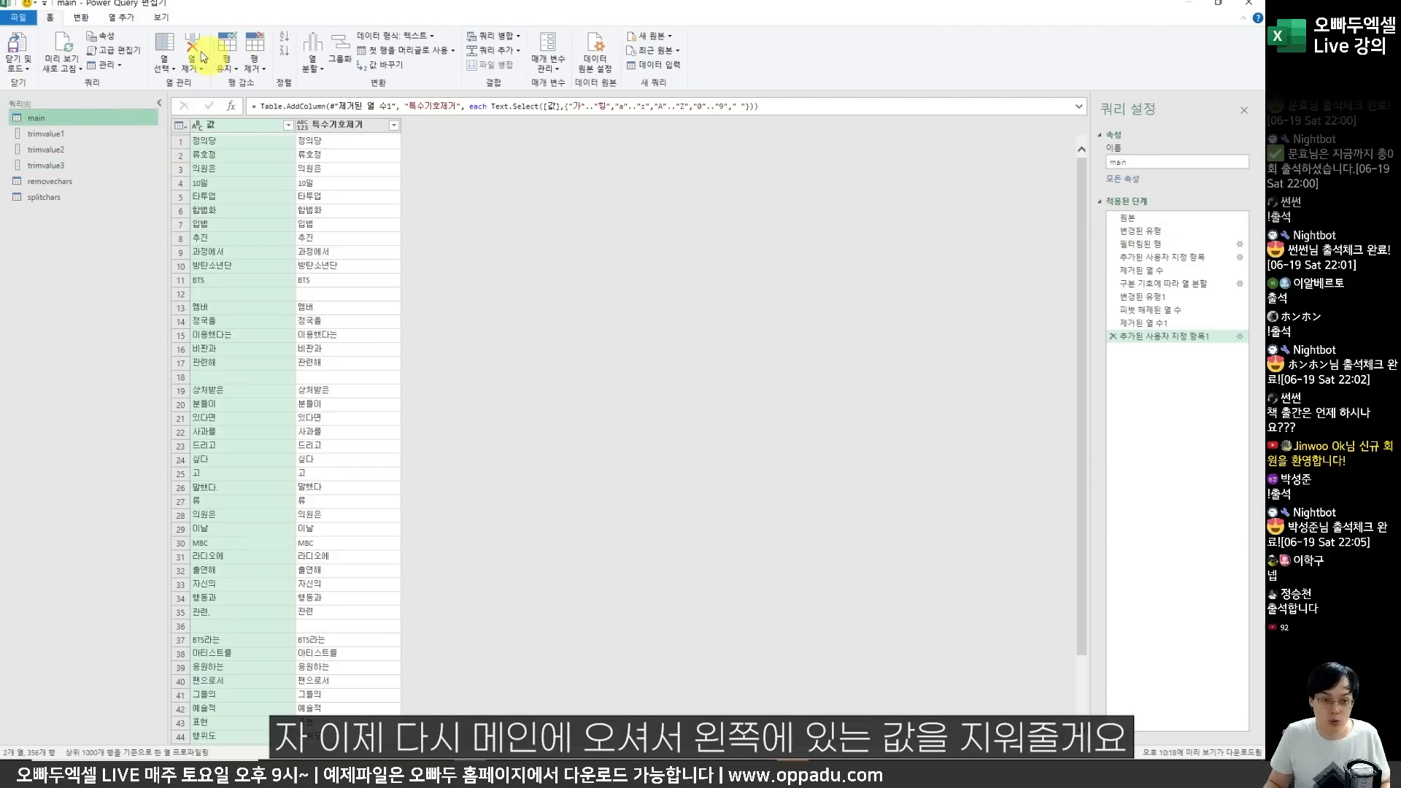
right_click(249, 126)
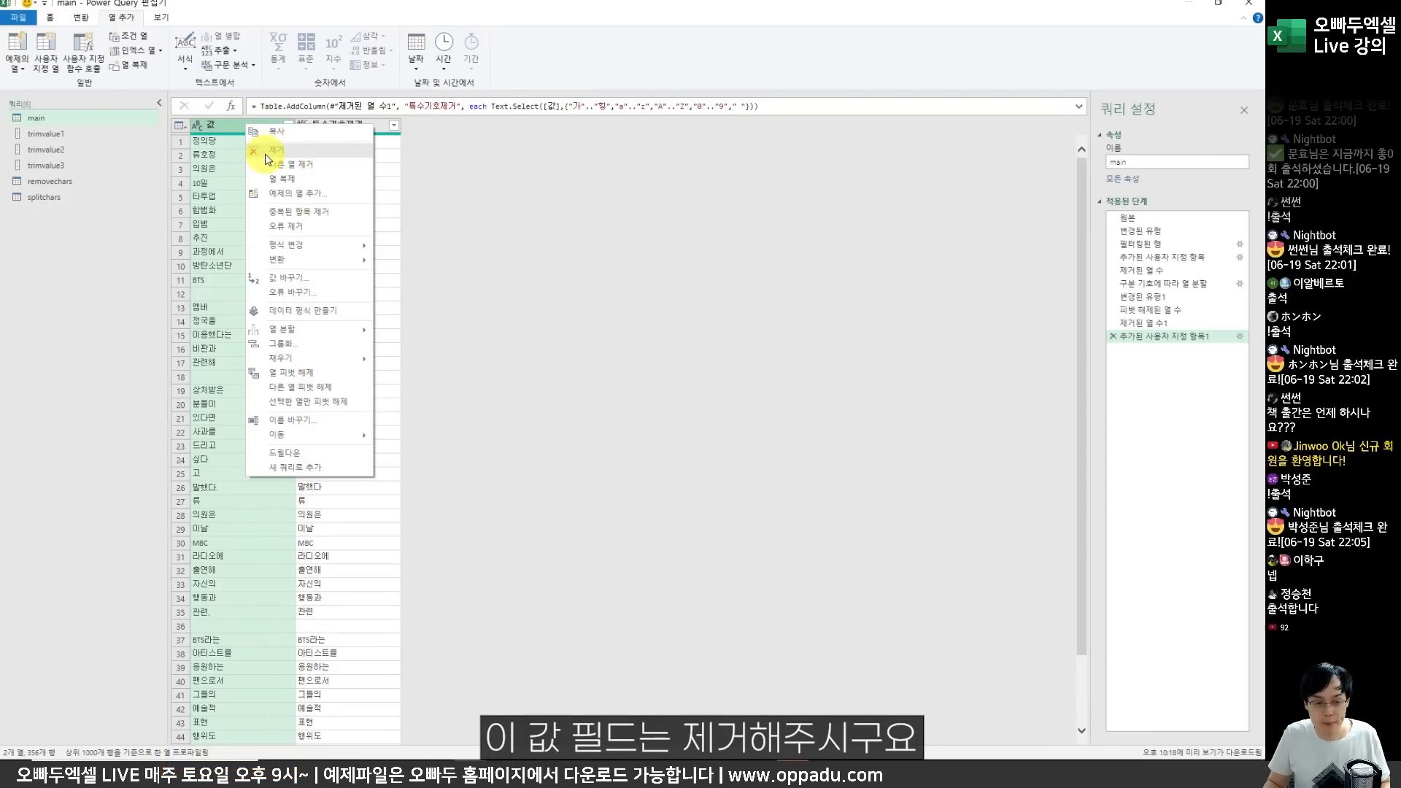
click(269, 151)
double_click(251, 125)
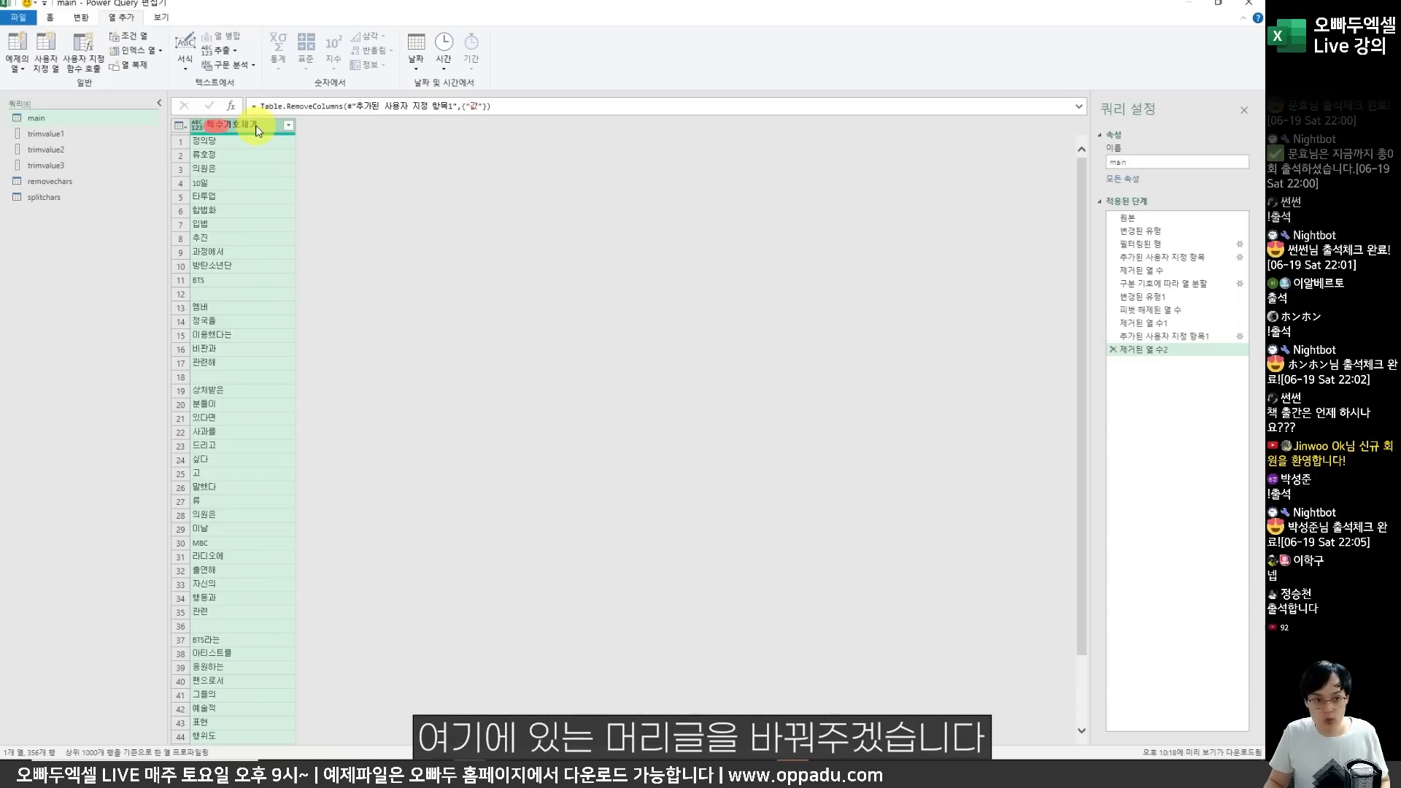
text(값)
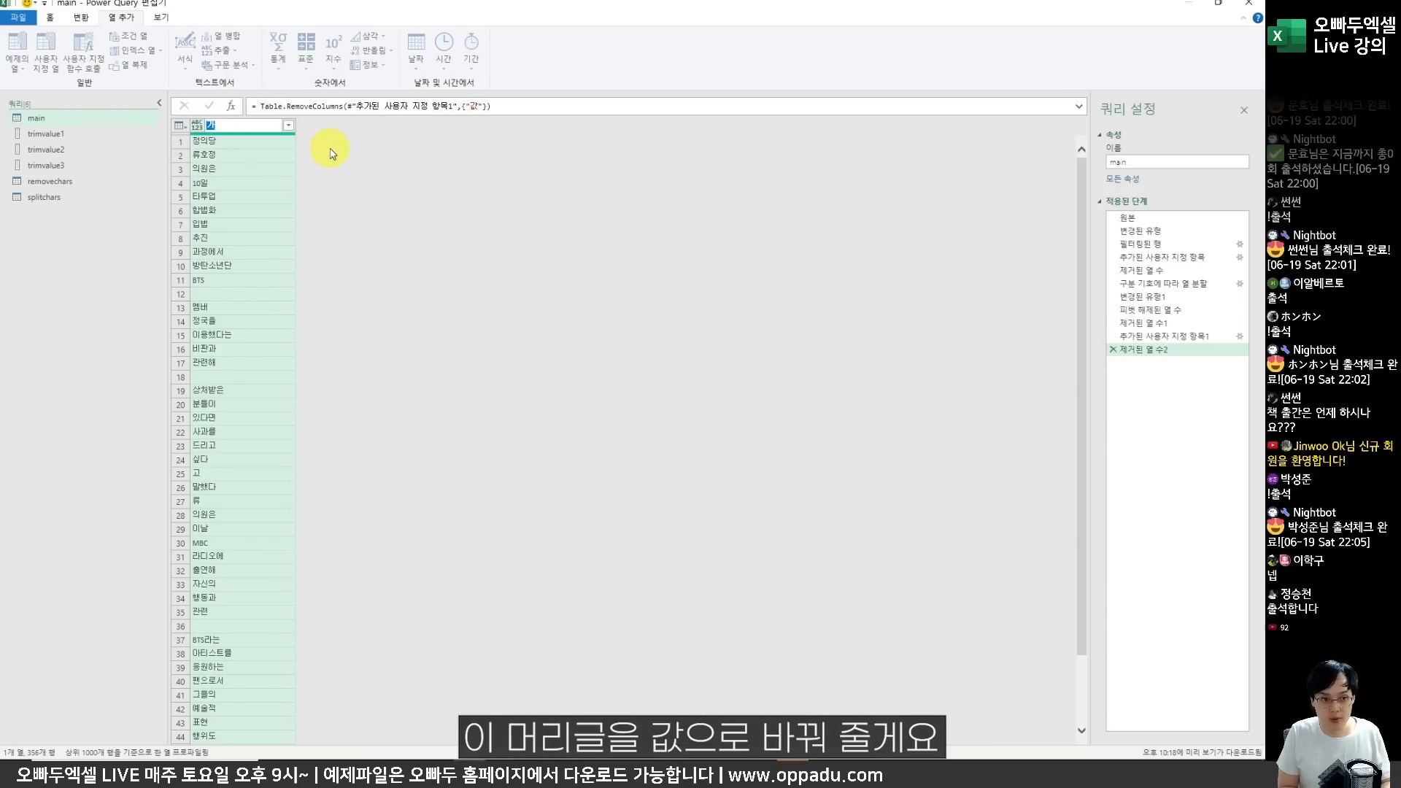
click(329, 148)
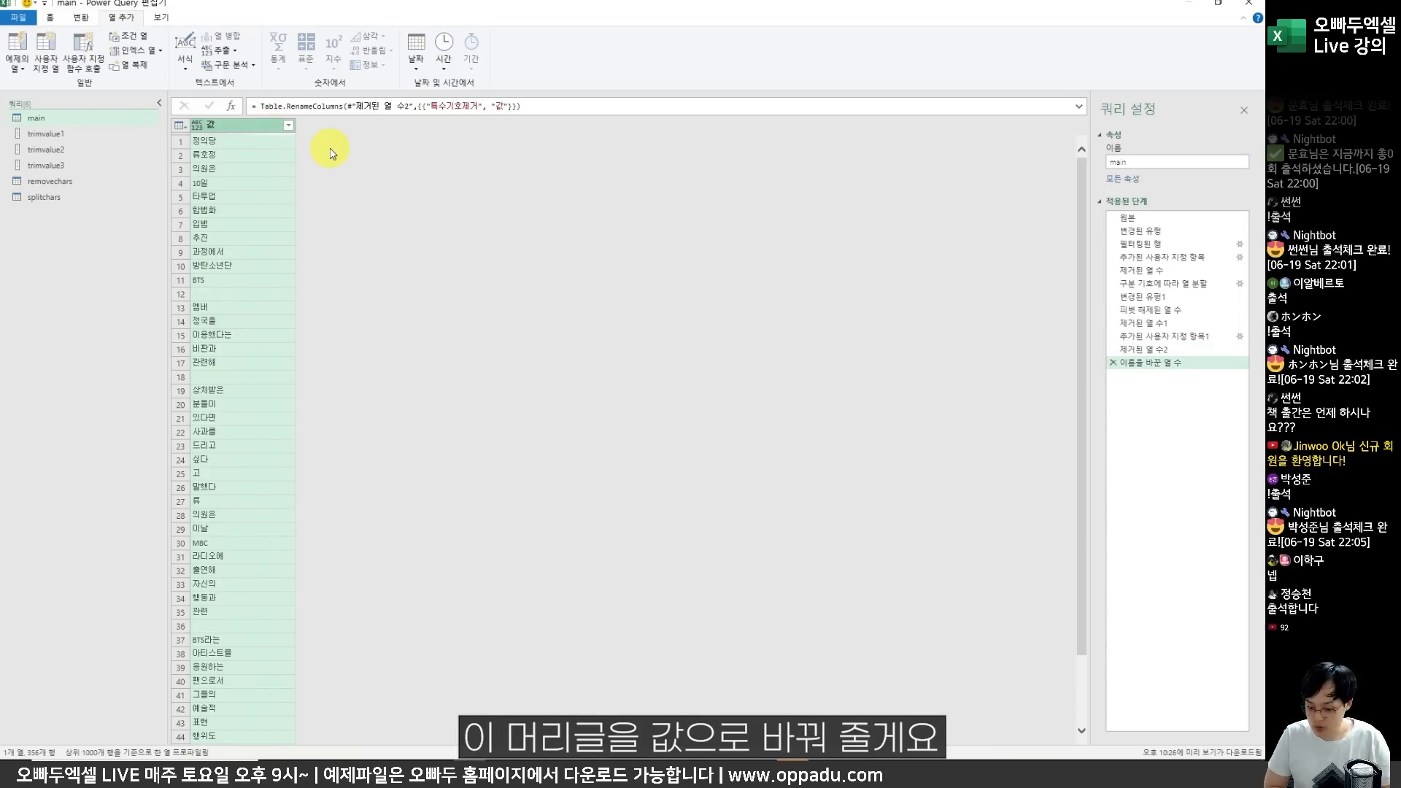
Set up a custom column named 접미사제거 in main, using the 접미사 제거 formula copied from the browser page.
click(113, 19)
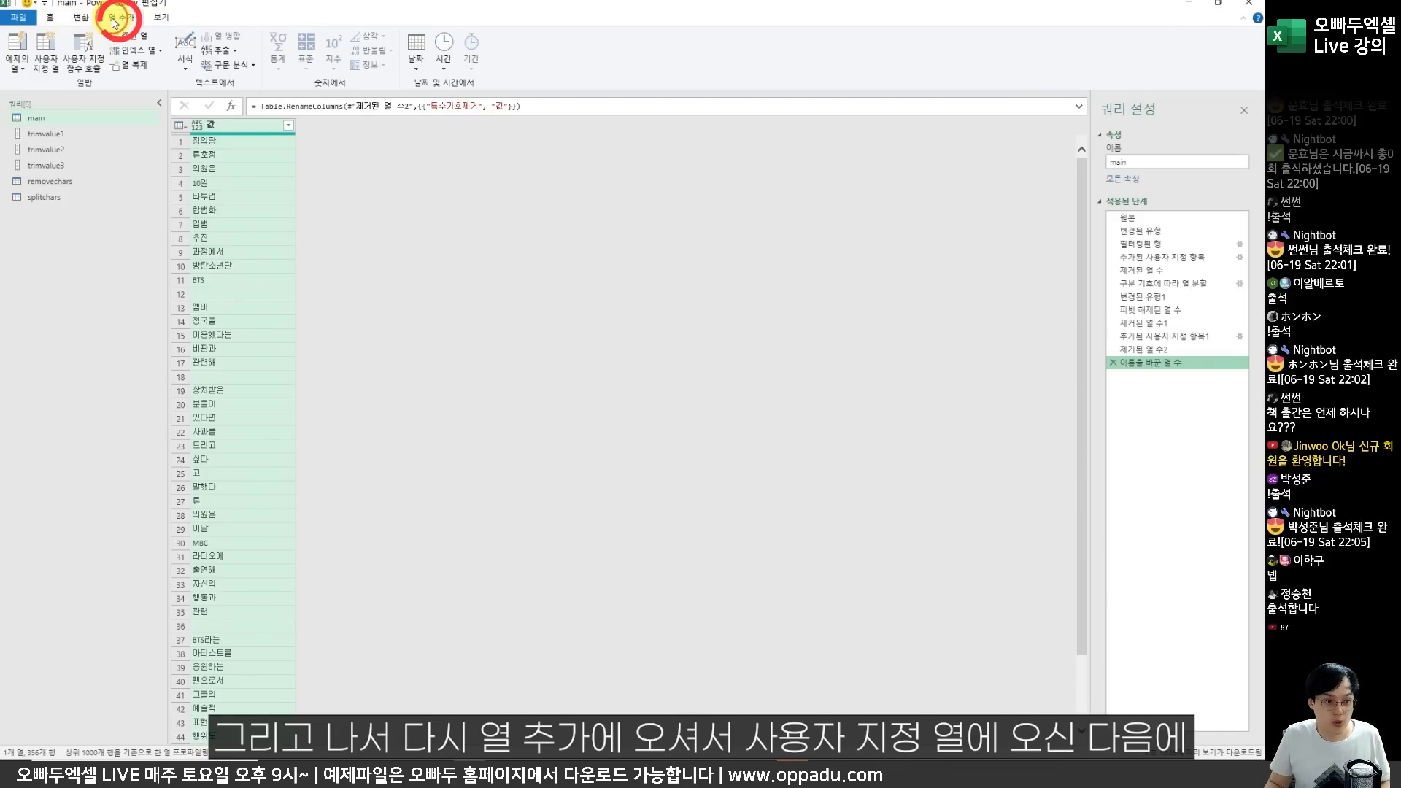
click(51, 70)
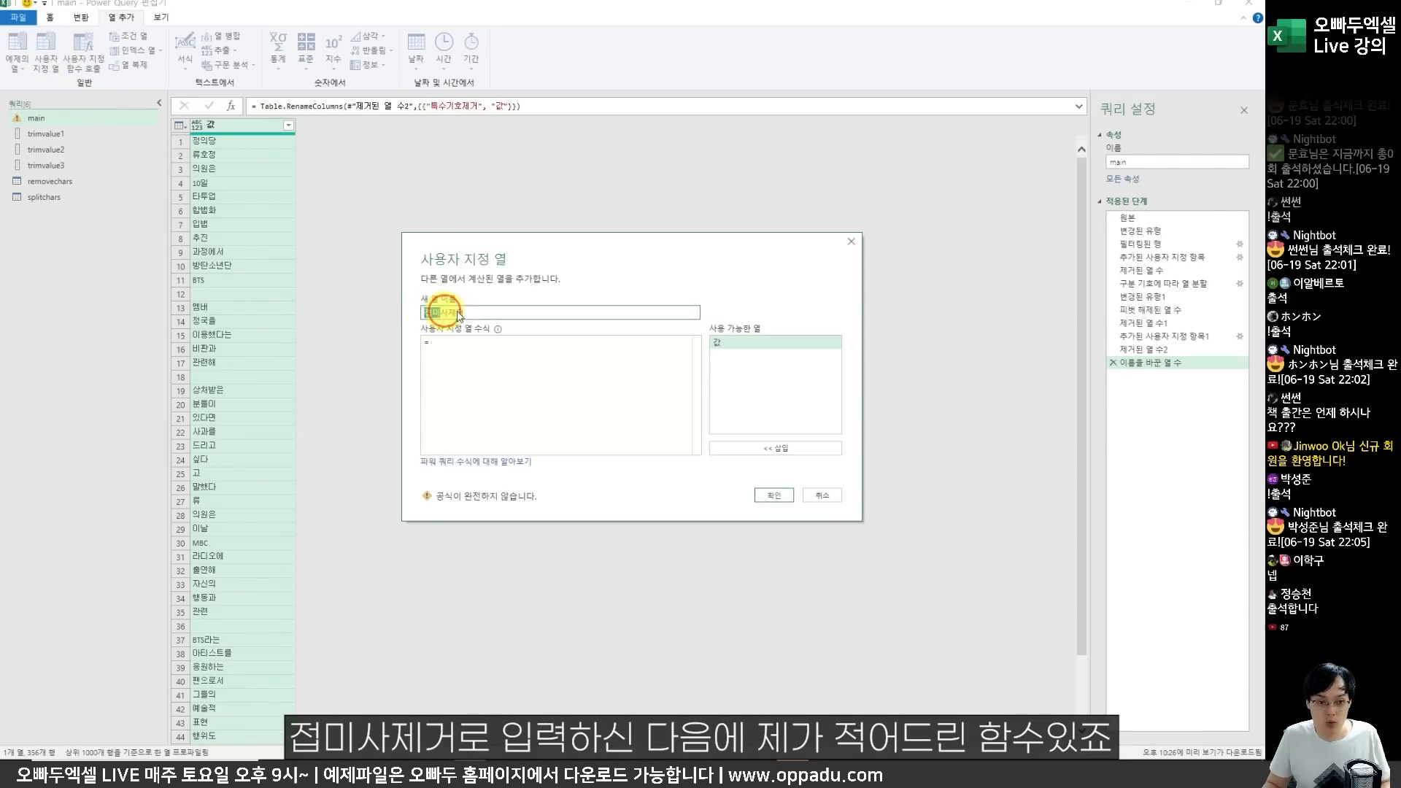
click(468, 354)
key(alt+Tab)
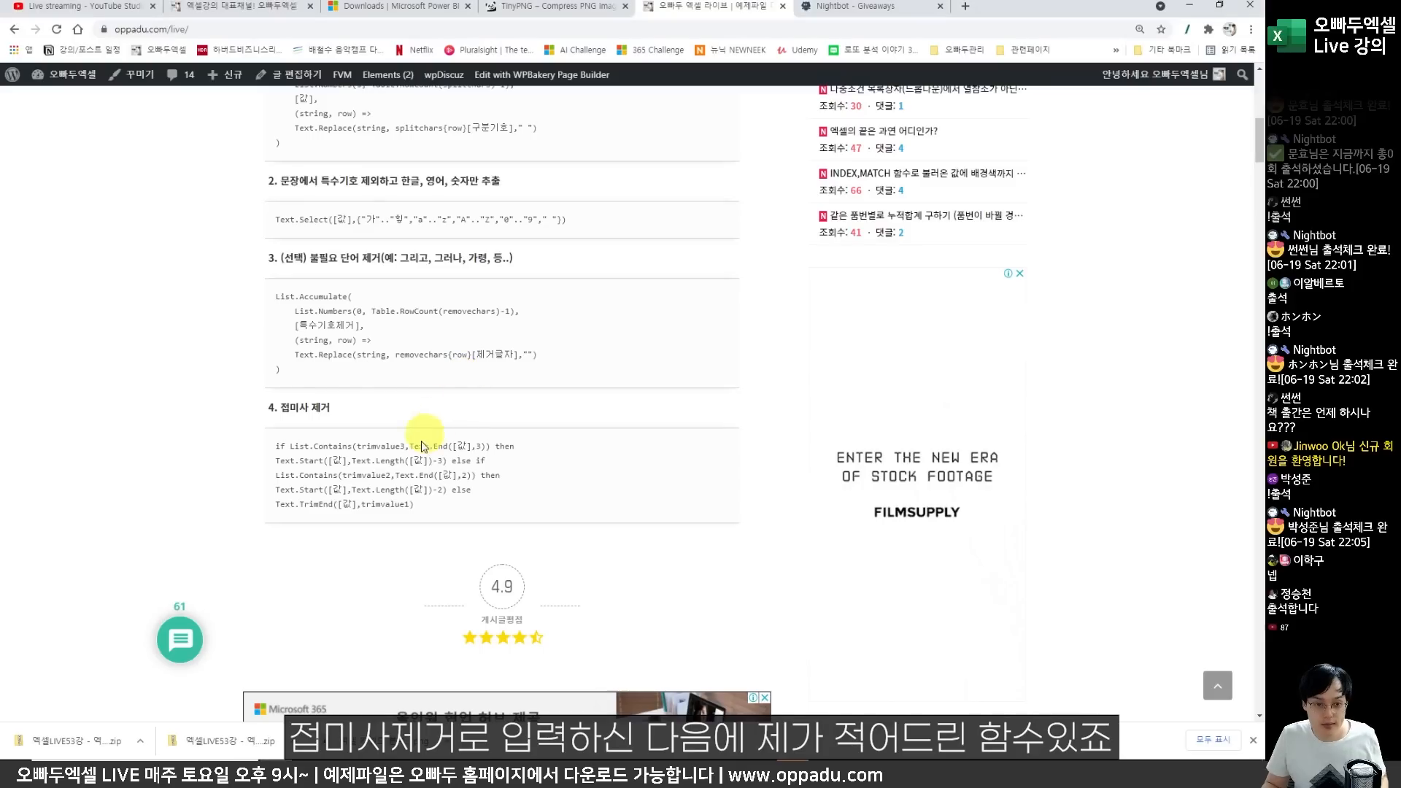
drag(416, 509, 267, 452)
key(ctrl+c)
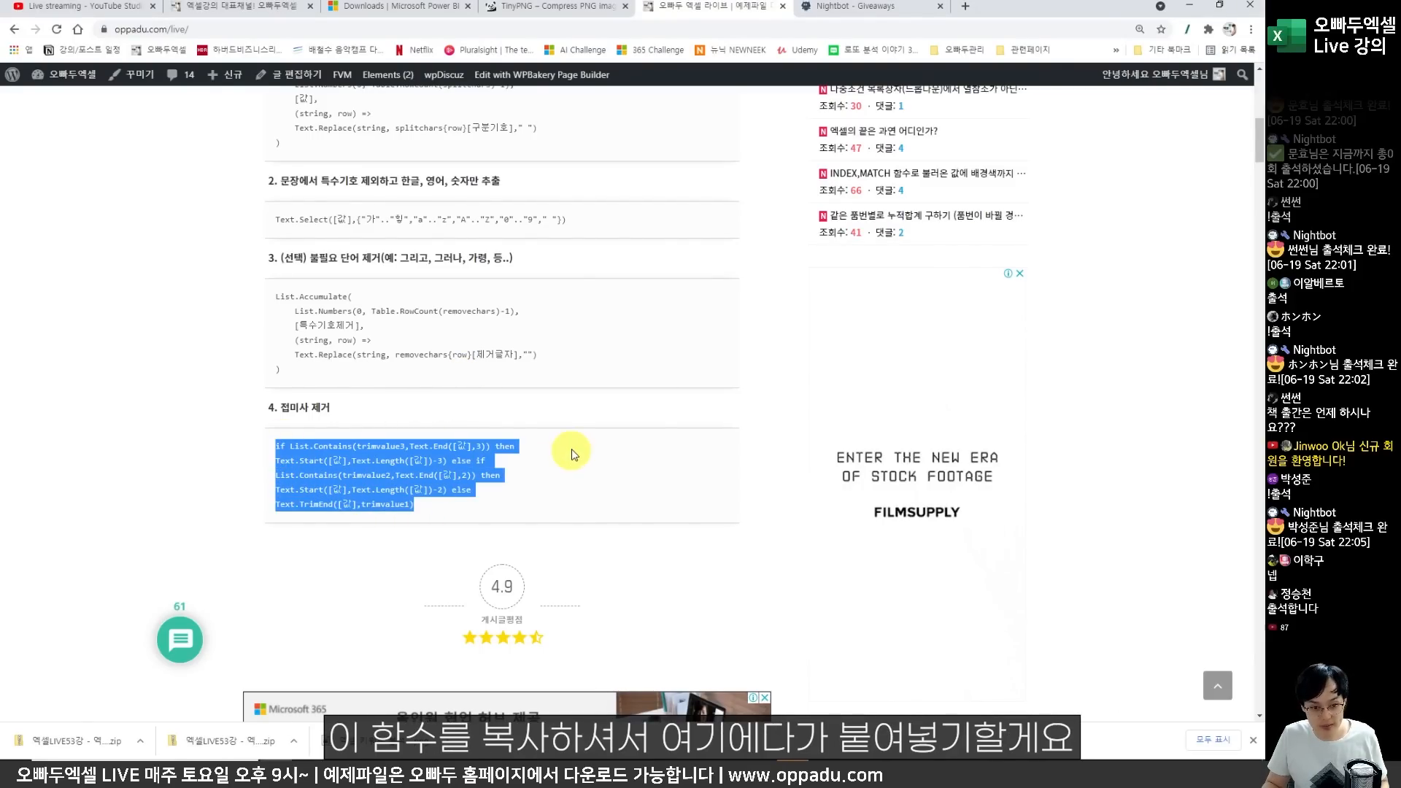
key(alt+Tab)
key(ctrl+v)
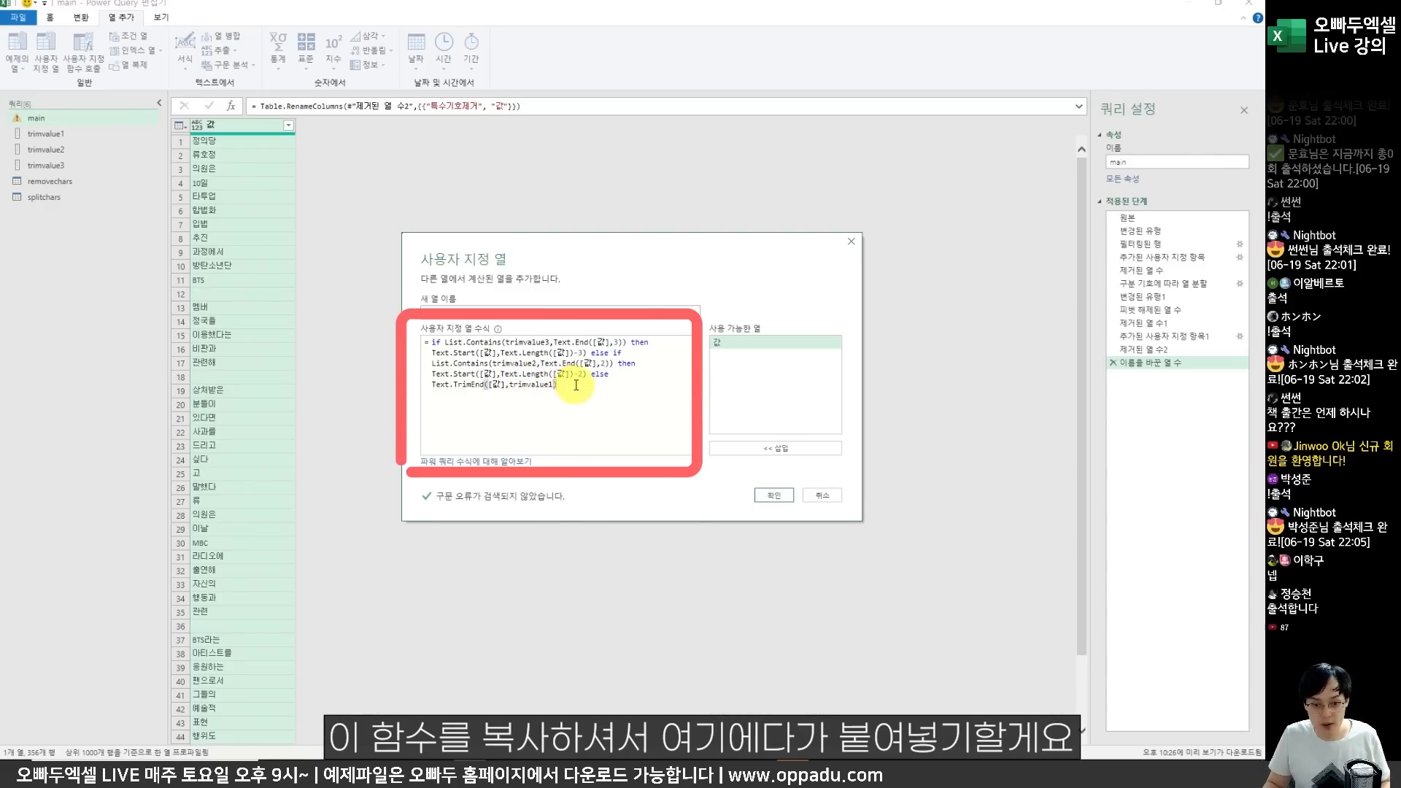
Examine how the formula tests word endings against trimvalue3, trimvalue2 and trimvalue1, and confirm the 접미사제거 custom column.
drag(491, 266, 487, 217)
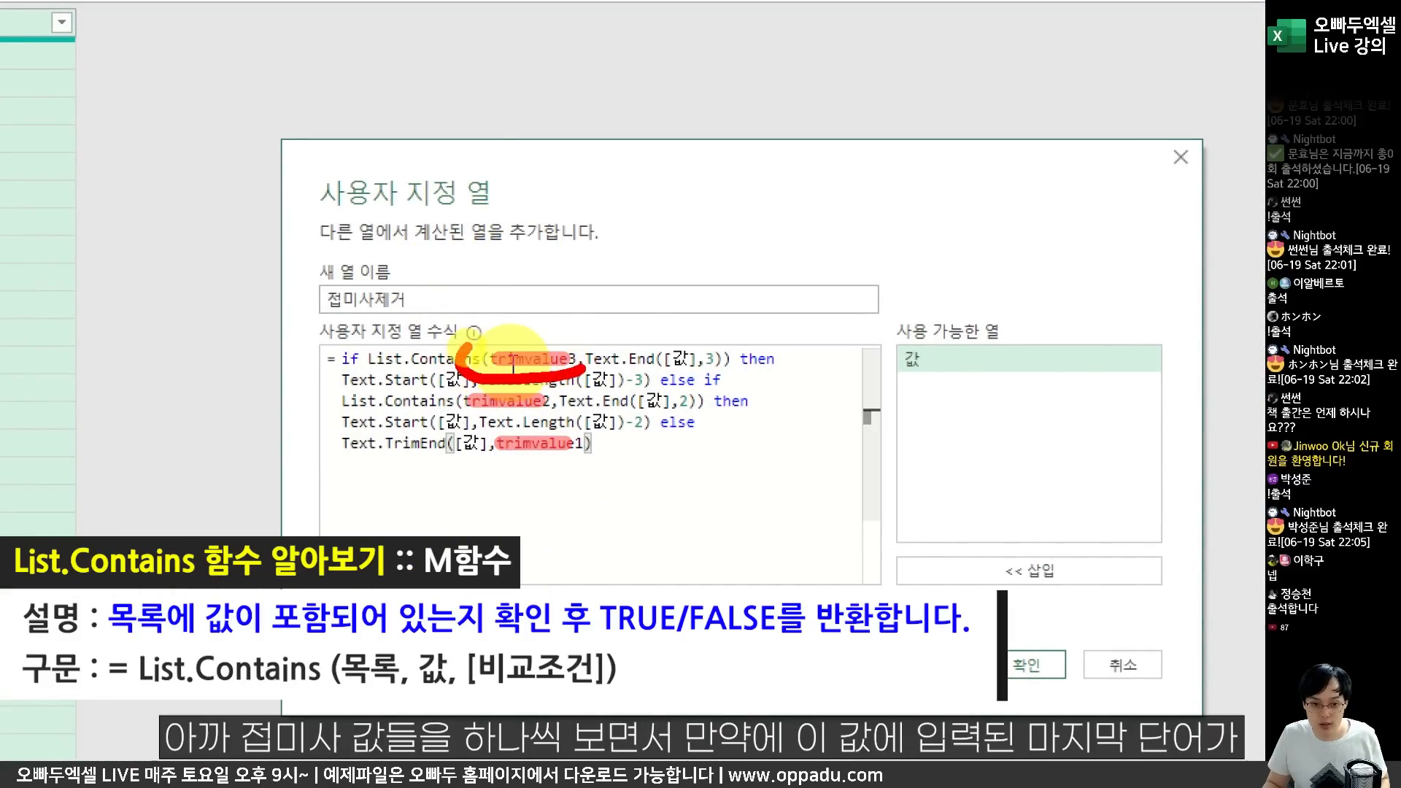
drag(573, 336, 588, 361)
mouse_move(546, 418)
mouse_down()
mouse_move(449, 405)
mouse_move(562, 380)
mouse_up()
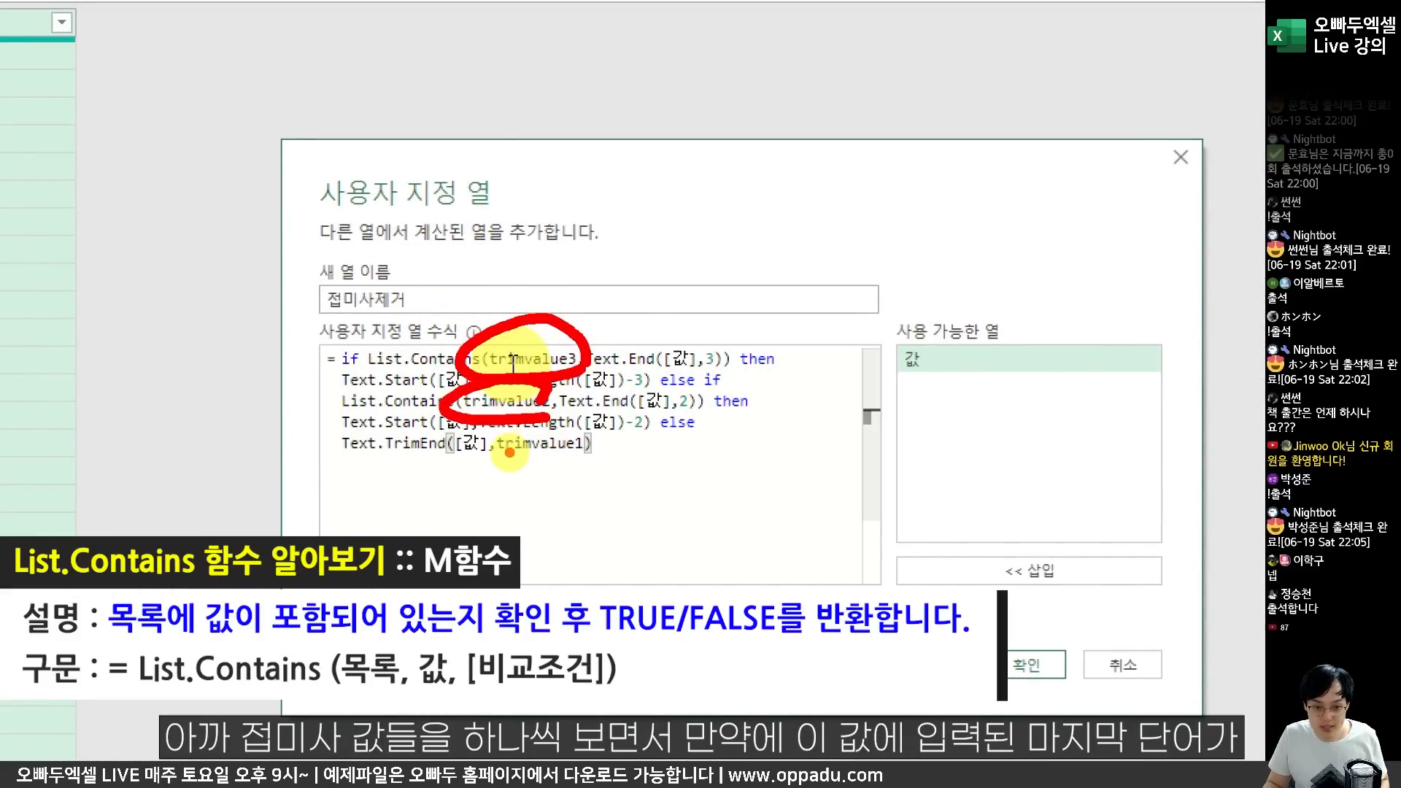
key(Escape)
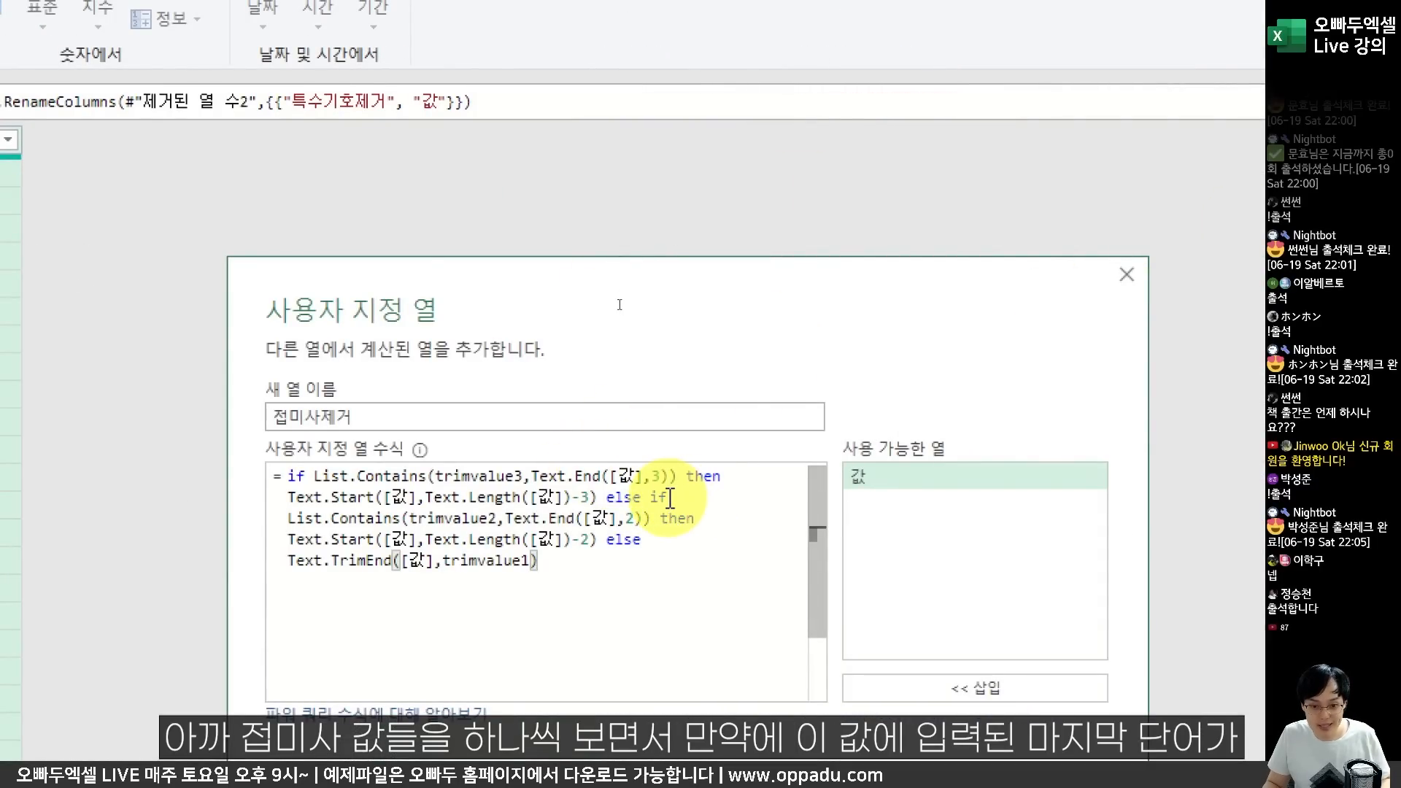
mouse_move(629, 471)
mouse_down()
mouse_move(620, 503)
mouse_move(639, 522)
mouse_move(562, 555)
mouse_move(595, 511)
mouse_up()
drag(475, 540, 416, 598)
mouse_move(409, 504)
mouse_down()
mouse_move(474, 580)
mouse_move(467, 547)
mouse_up()
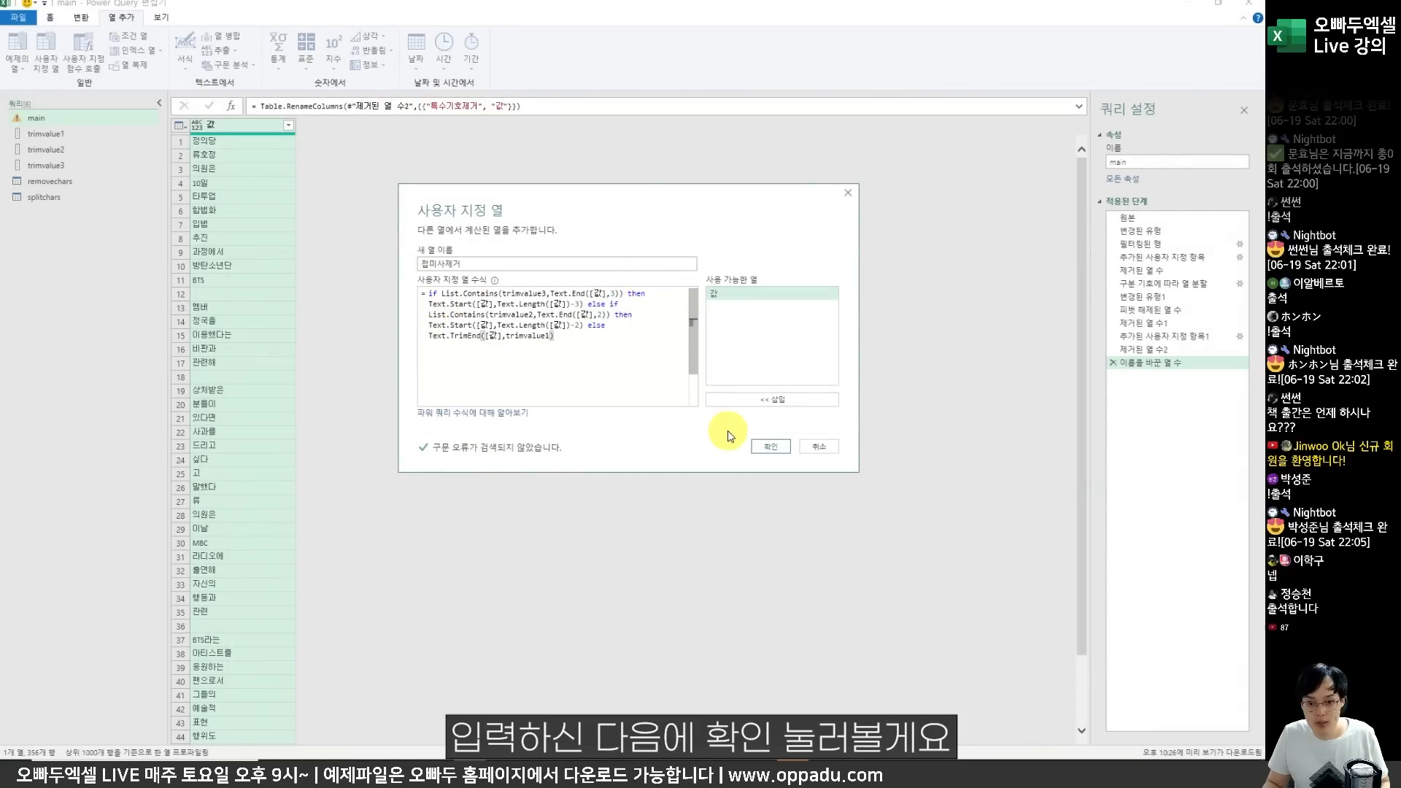
click(768, 447)
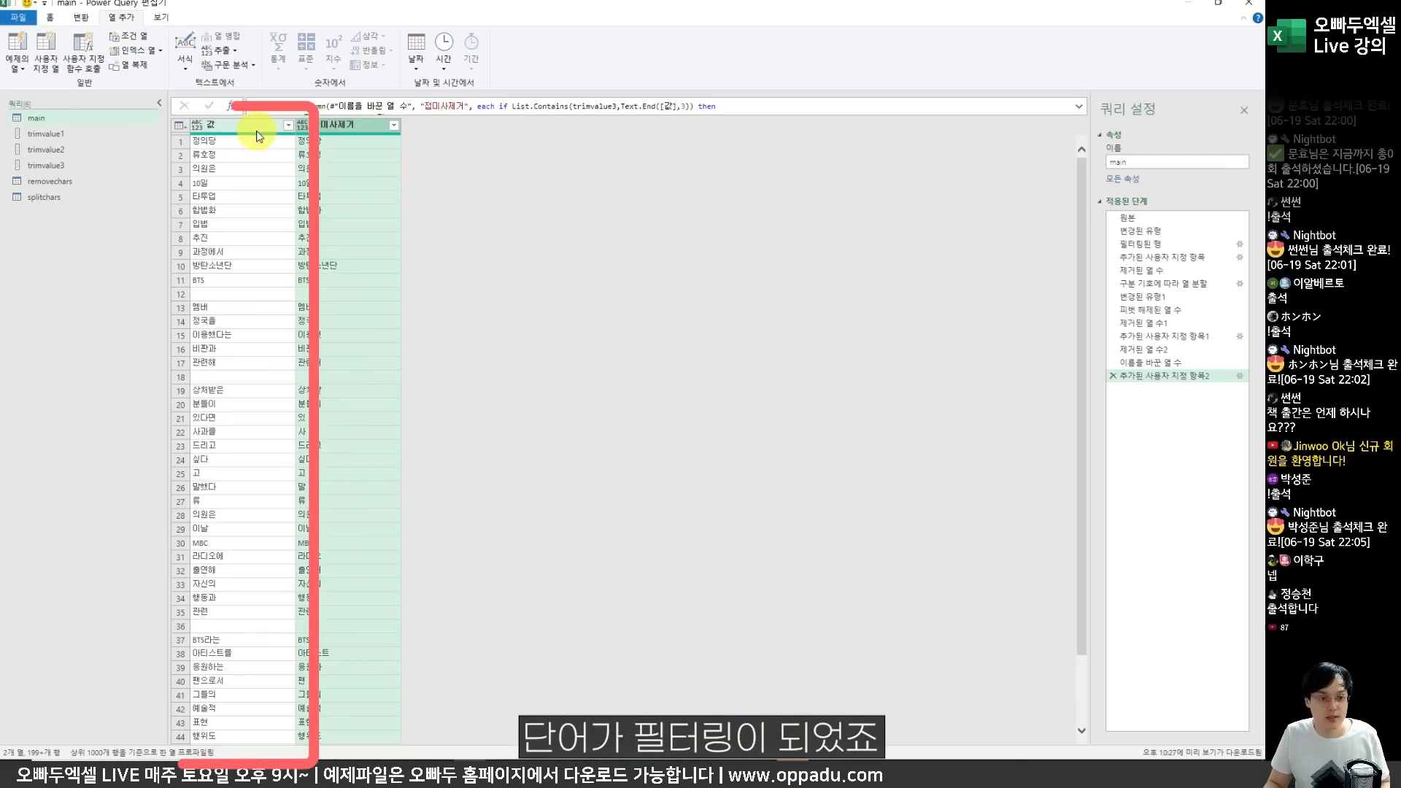
Remove the 값 column from main, keeping only the 접미사제거 column.
click(498, 51)
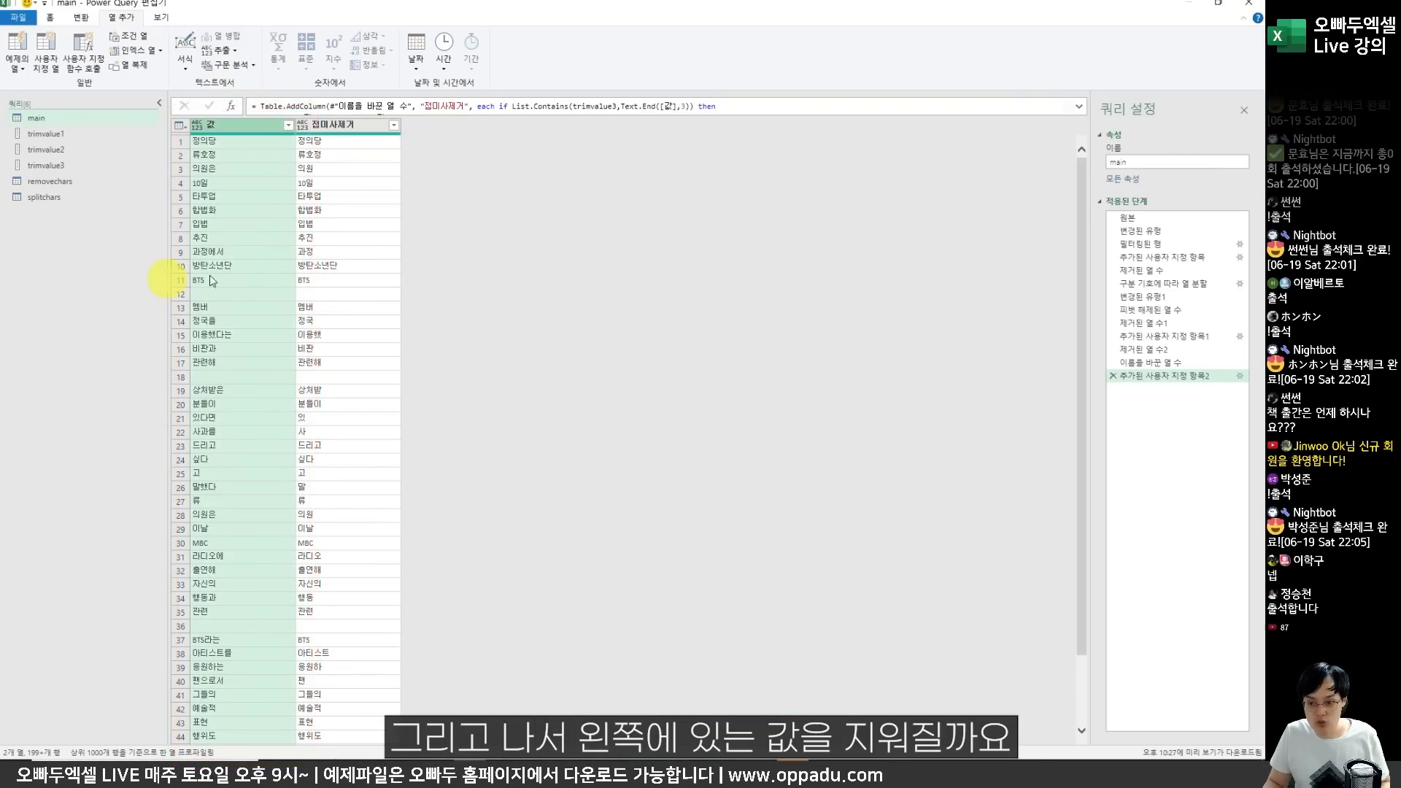
right_click(230, 127)
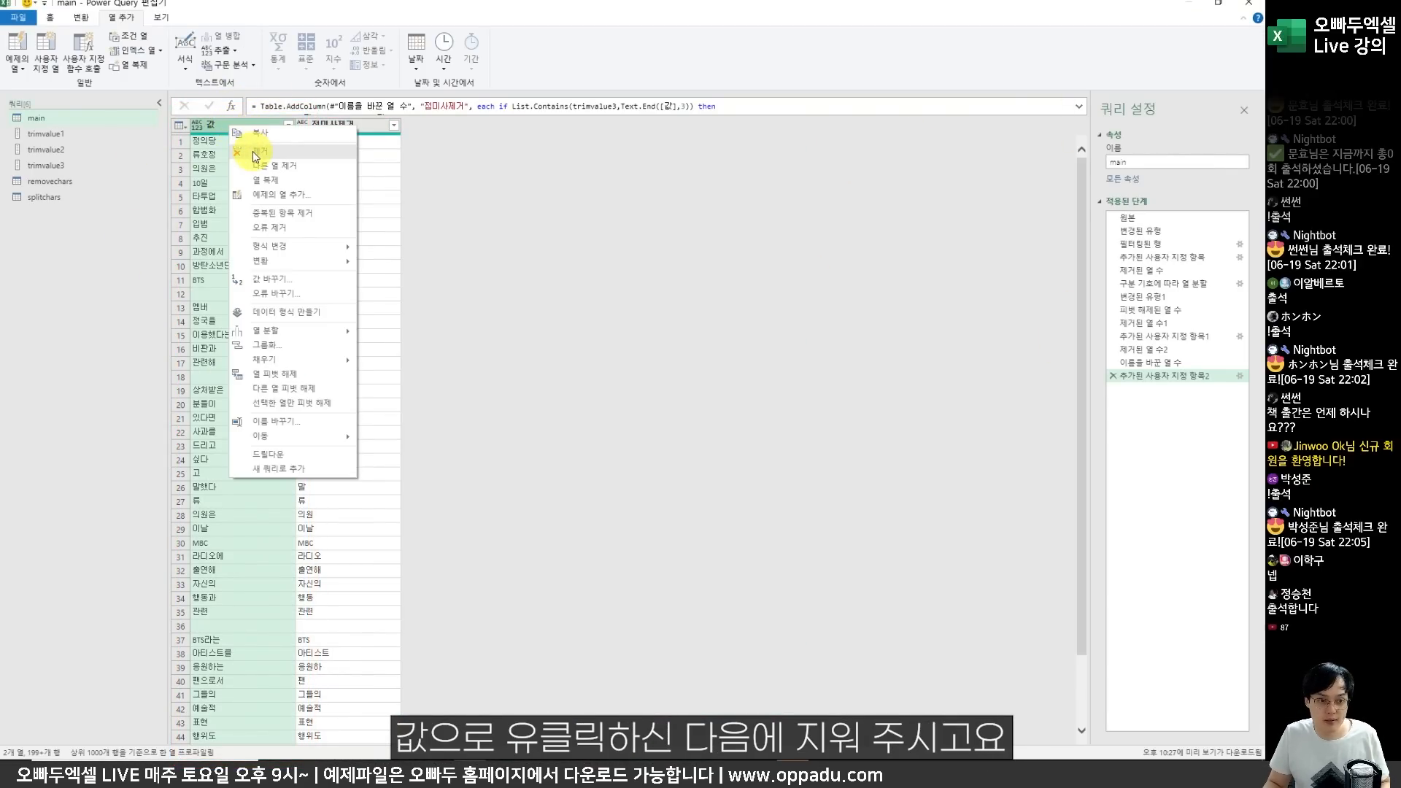
click(254, 149)
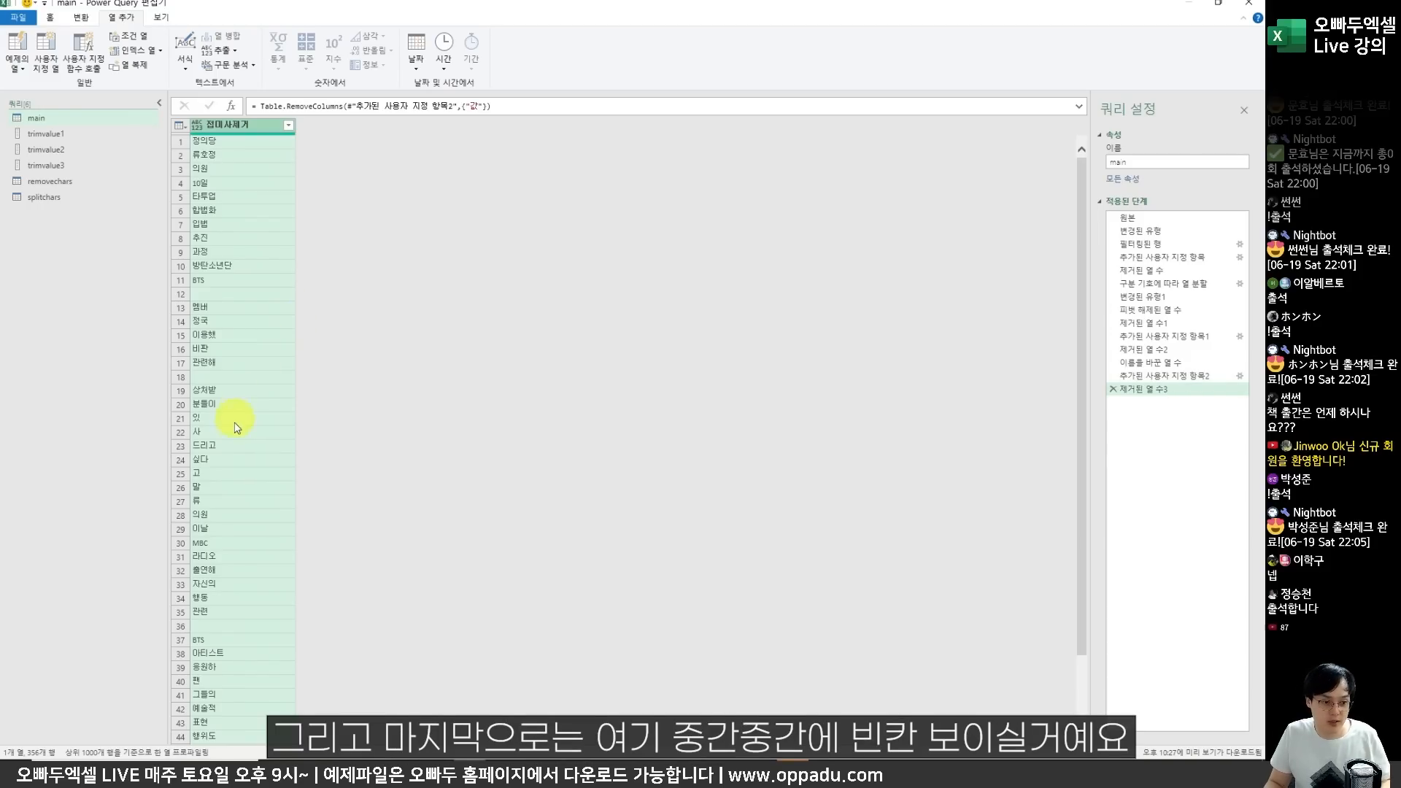
Filter out the empty entries from the 접미사제거 column.
mouse_move(182, 283)
mouse_down()
mouse_move(237, 306)
mouse_move(301, 308)
mouse_up()
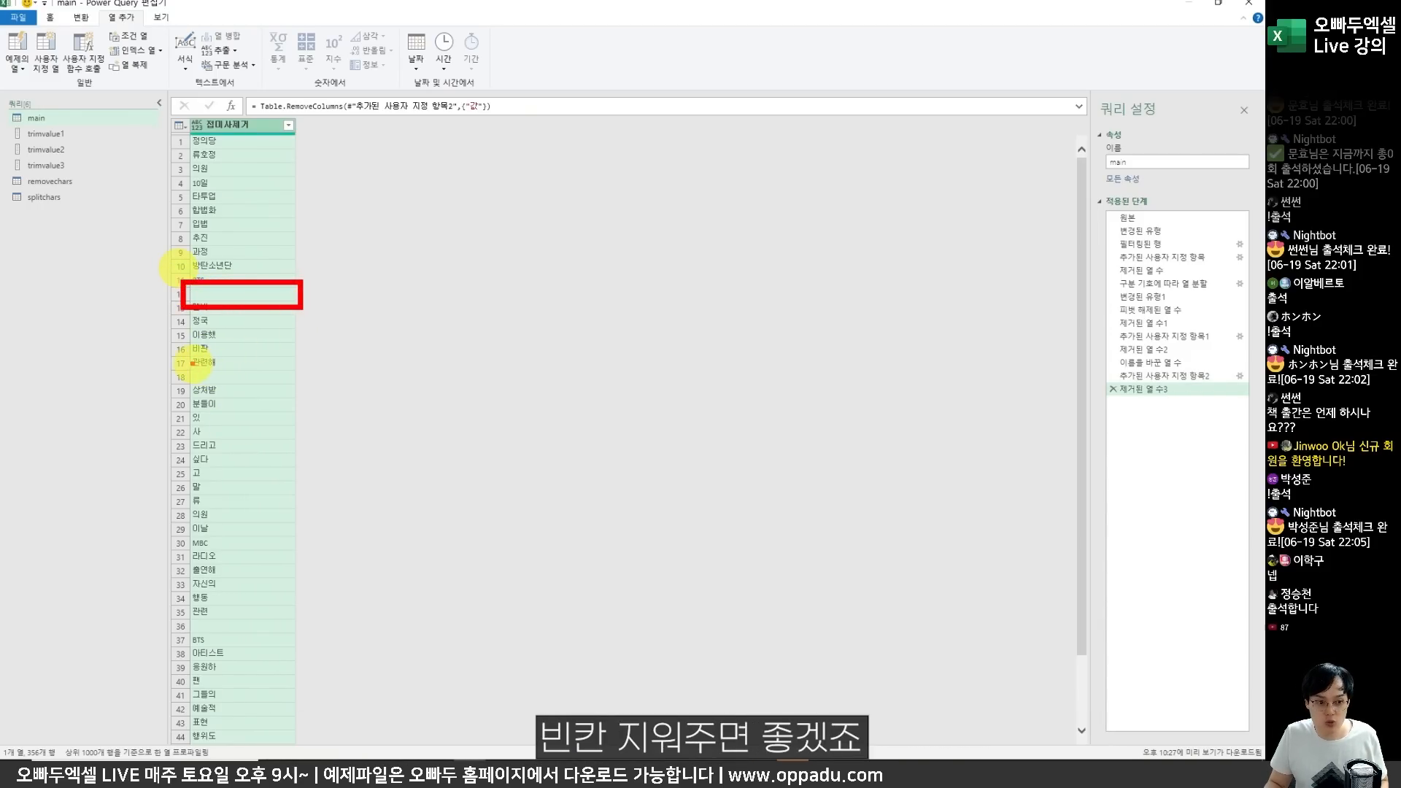
drag(193, 363, 309, 382)
key(Escape)
click(283, 132)
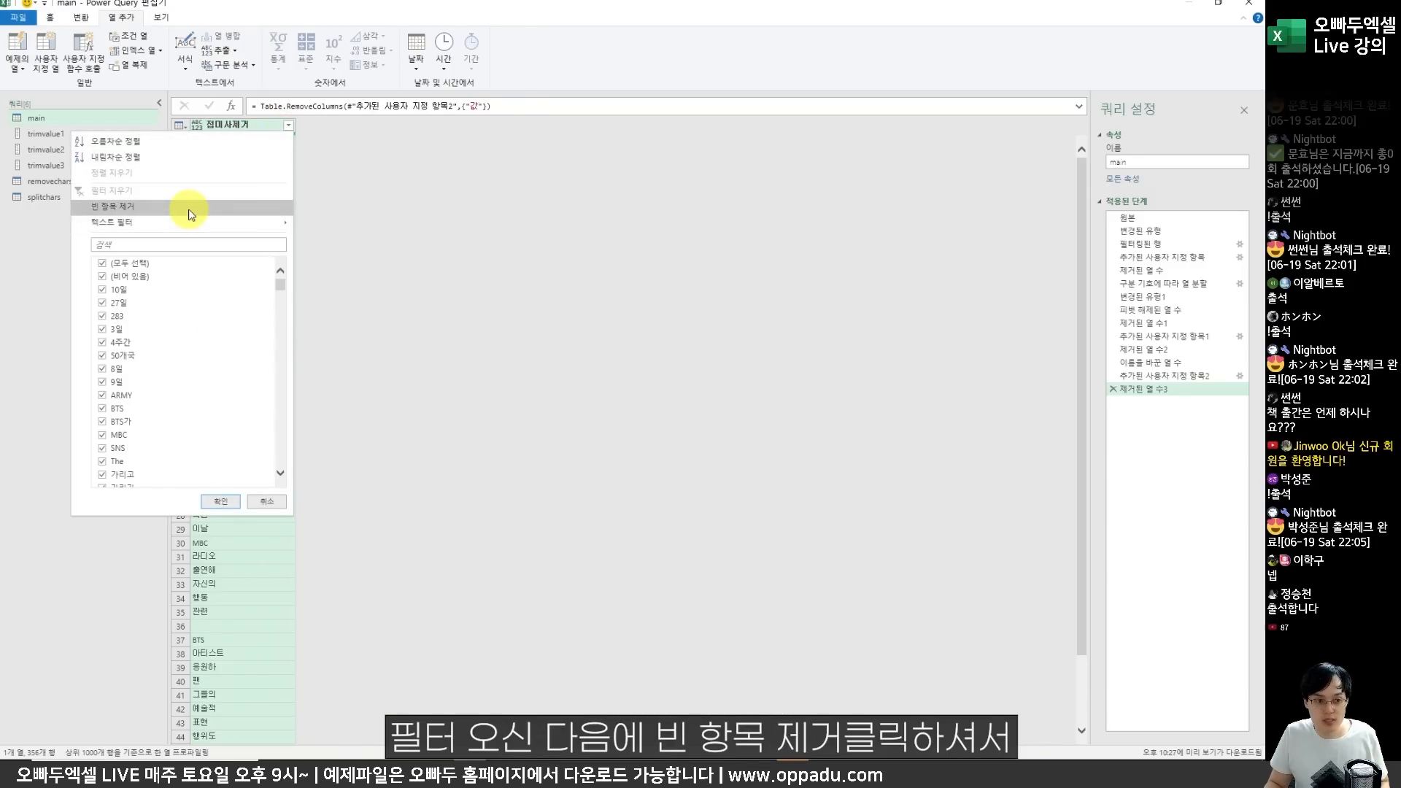
click(113, 205)
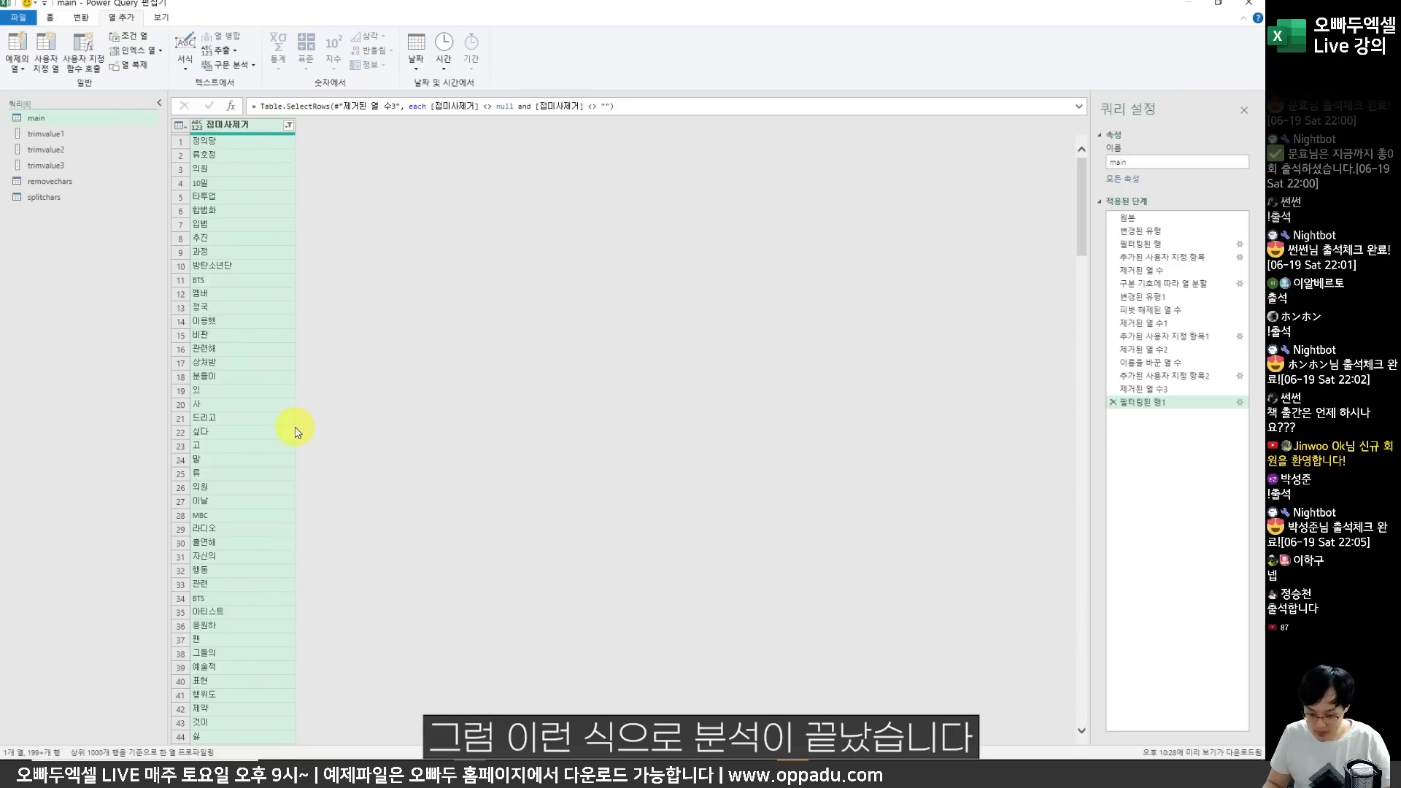
Close Power Query and load the main query into Excel as a table at cell C1 of the existing 키워드분석 sheet.
click(19, 17)
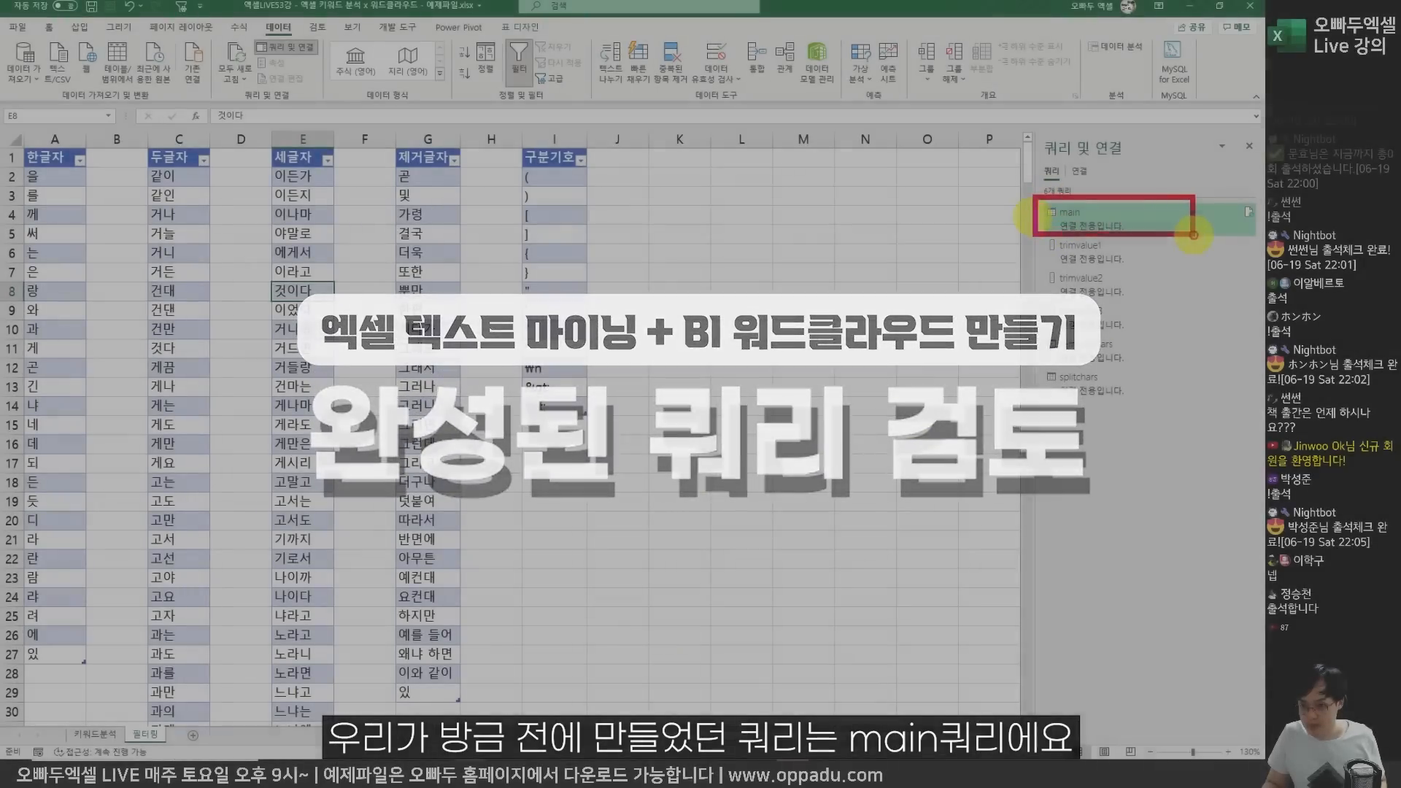
click(95, 734)
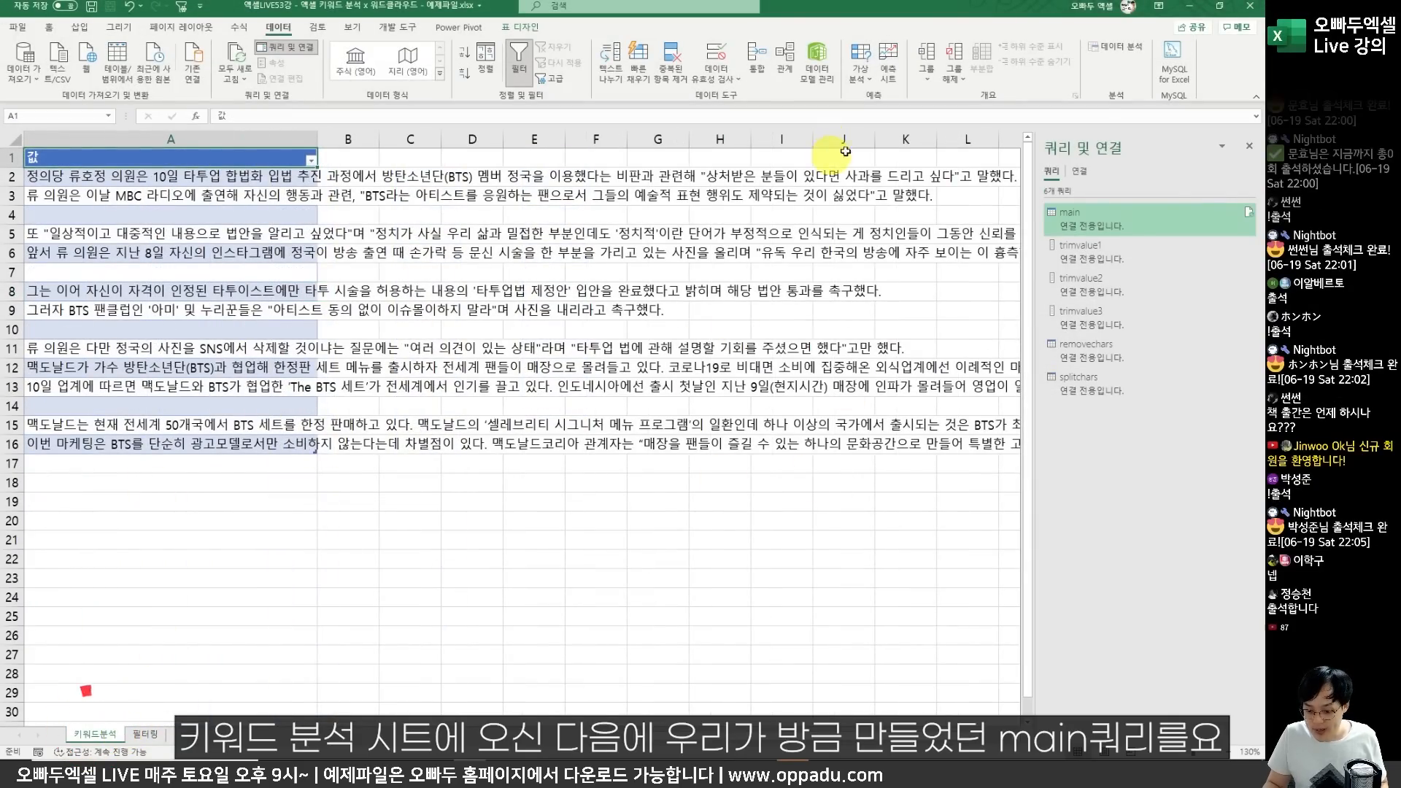
right_click(1107, 222)
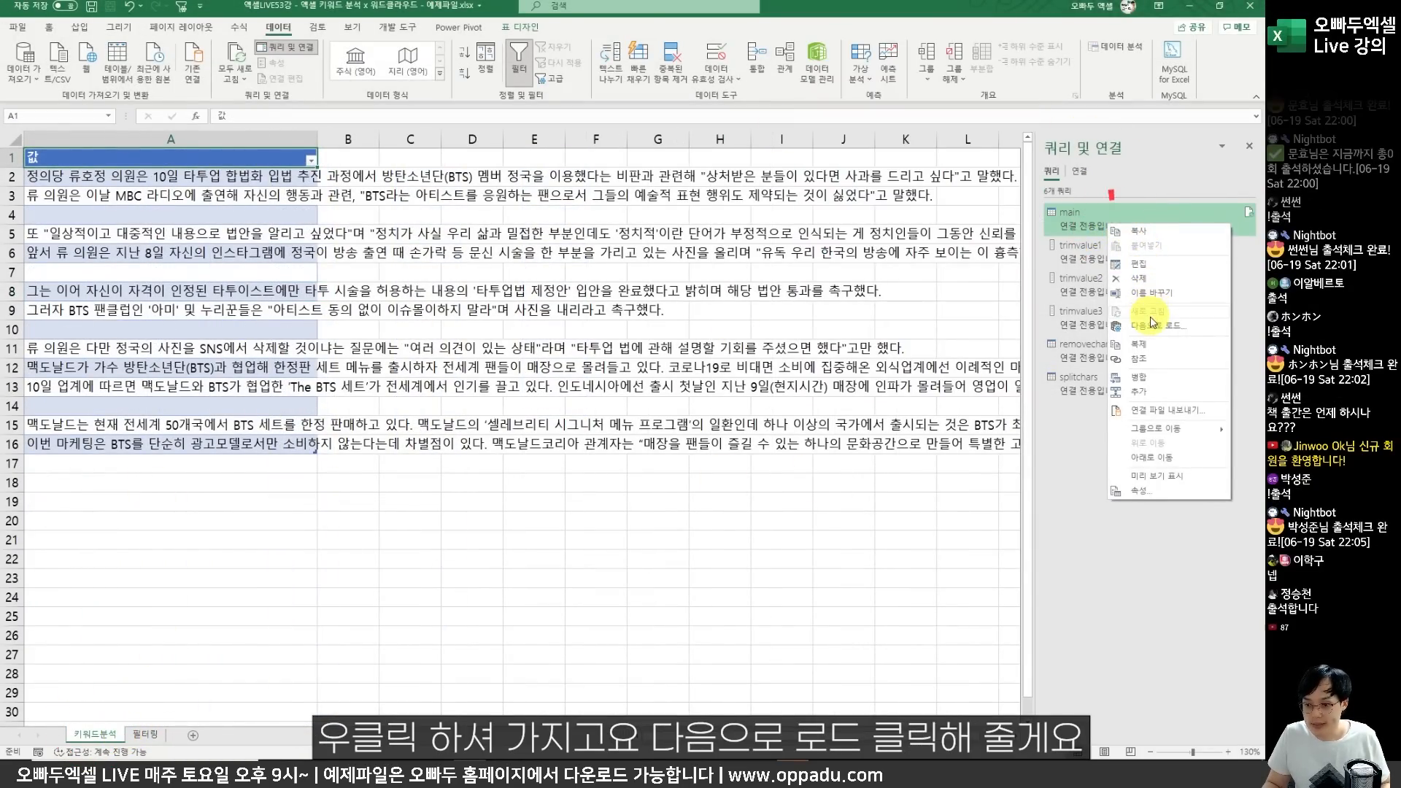
click(1156, 328)
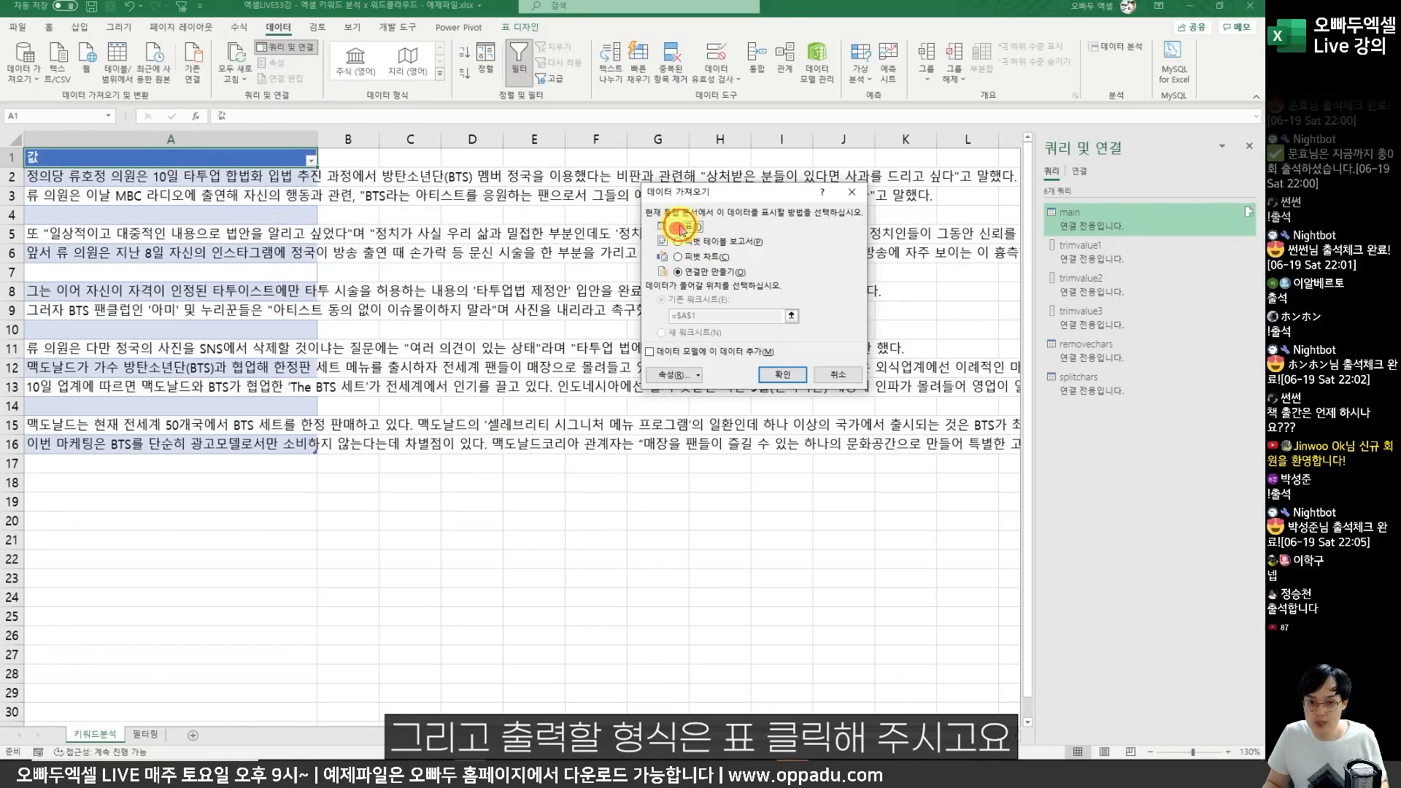
click(680, 228)
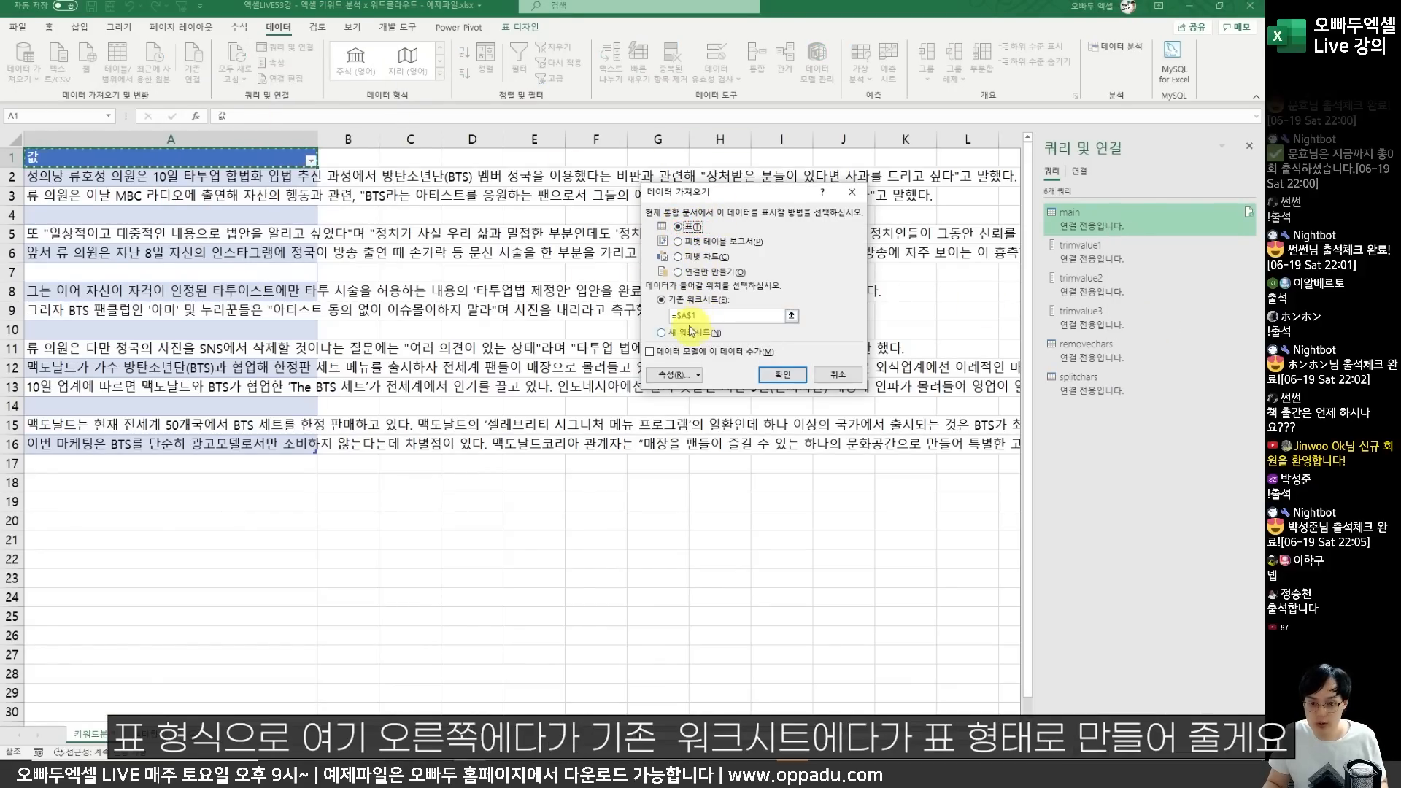
click(424, 166)
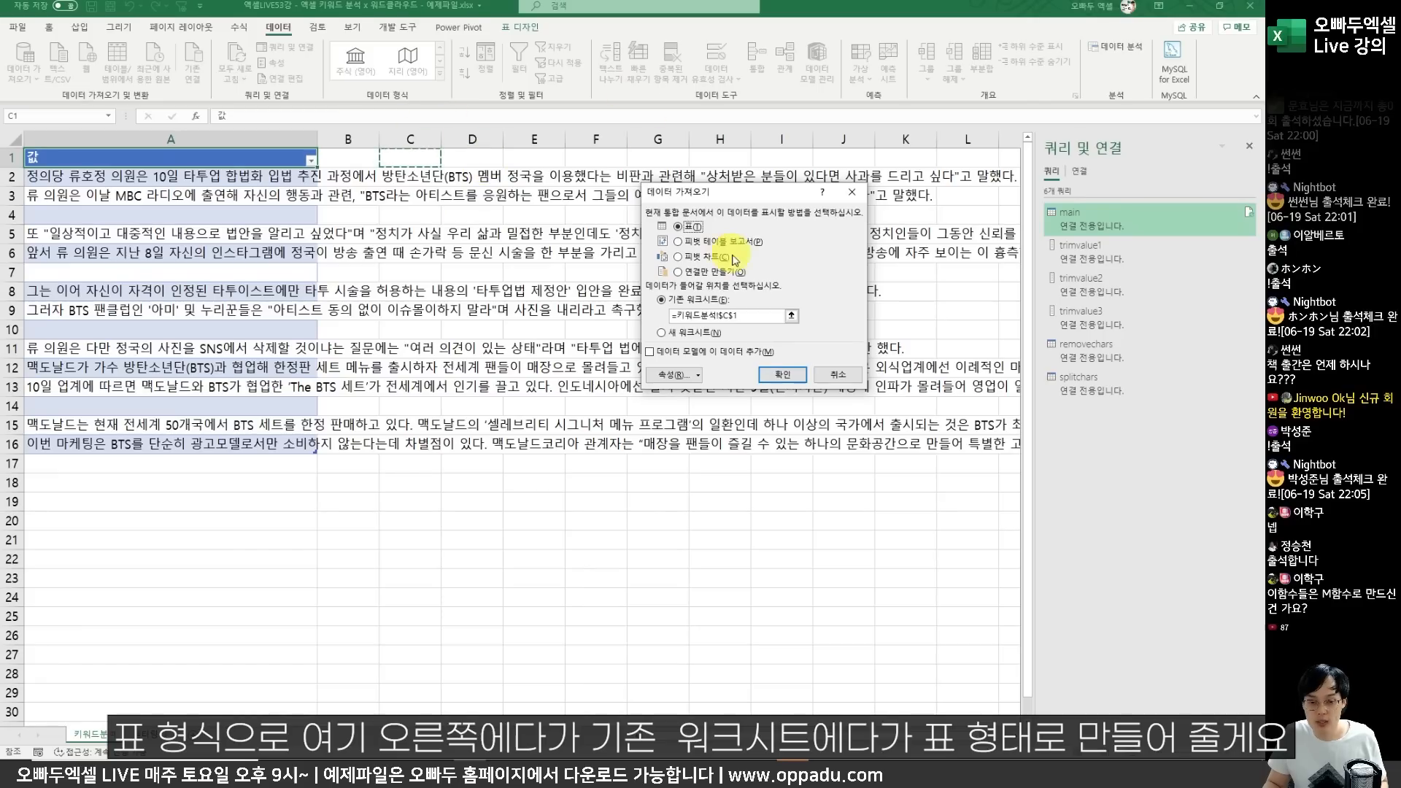
drag(703, 301, 810, 334)
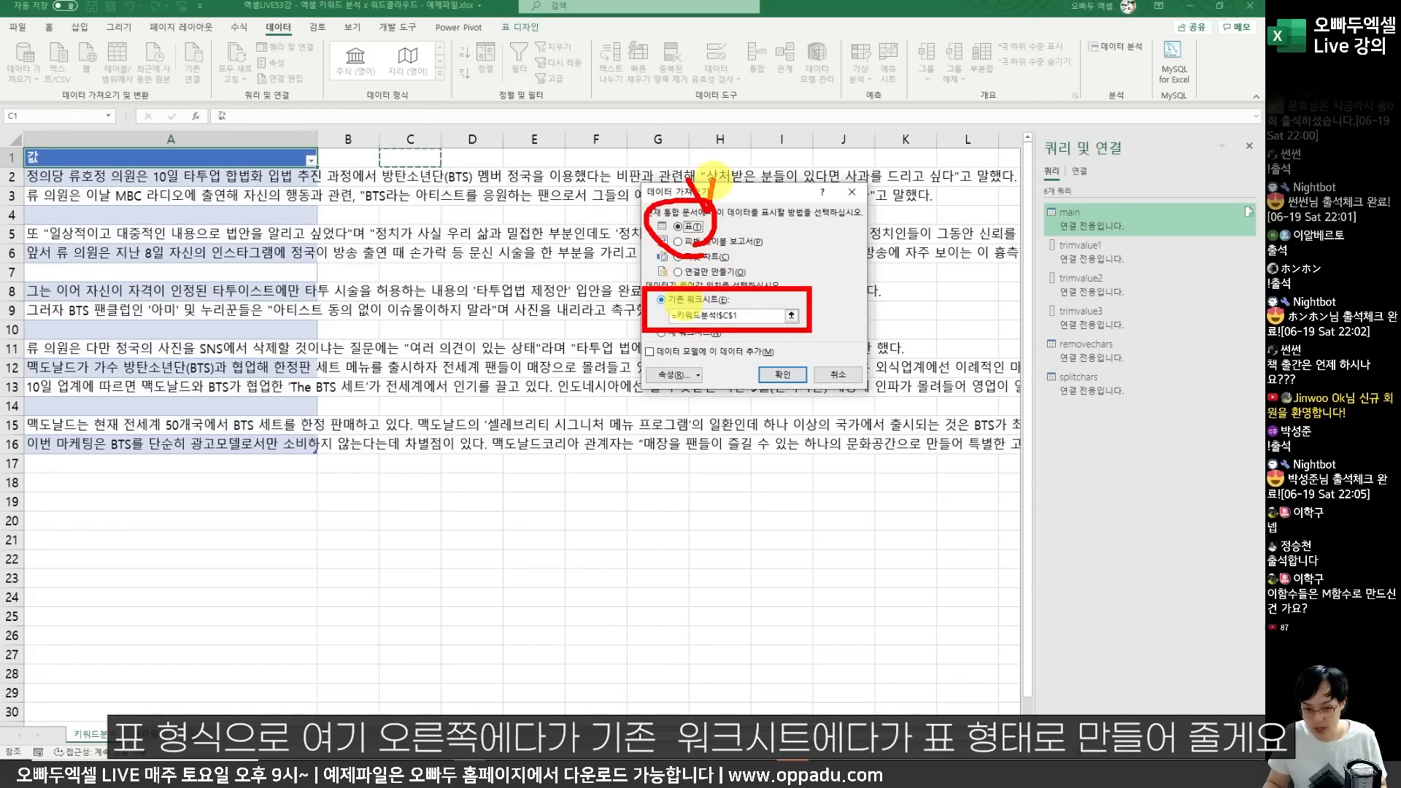
click(783, 374)
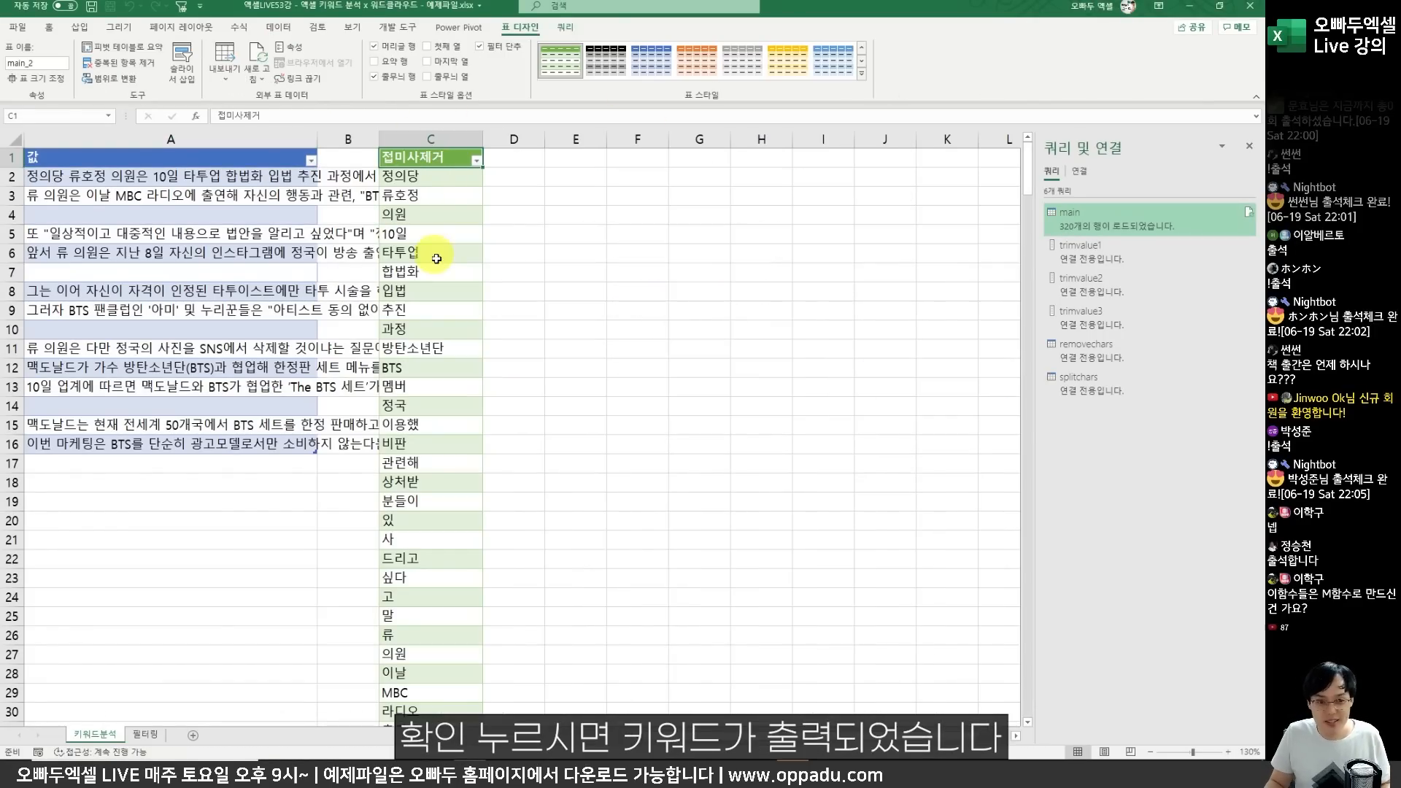
click(423, 234)
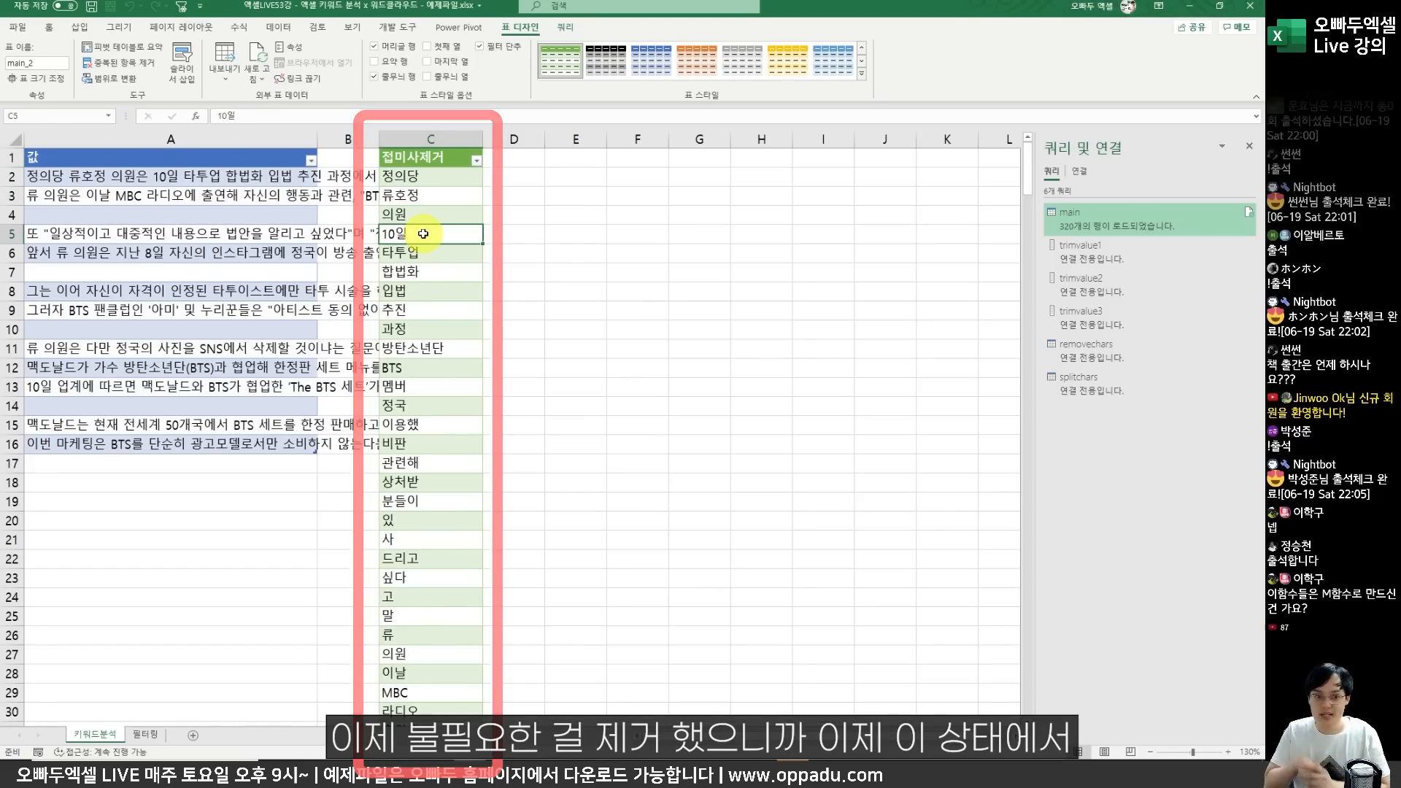
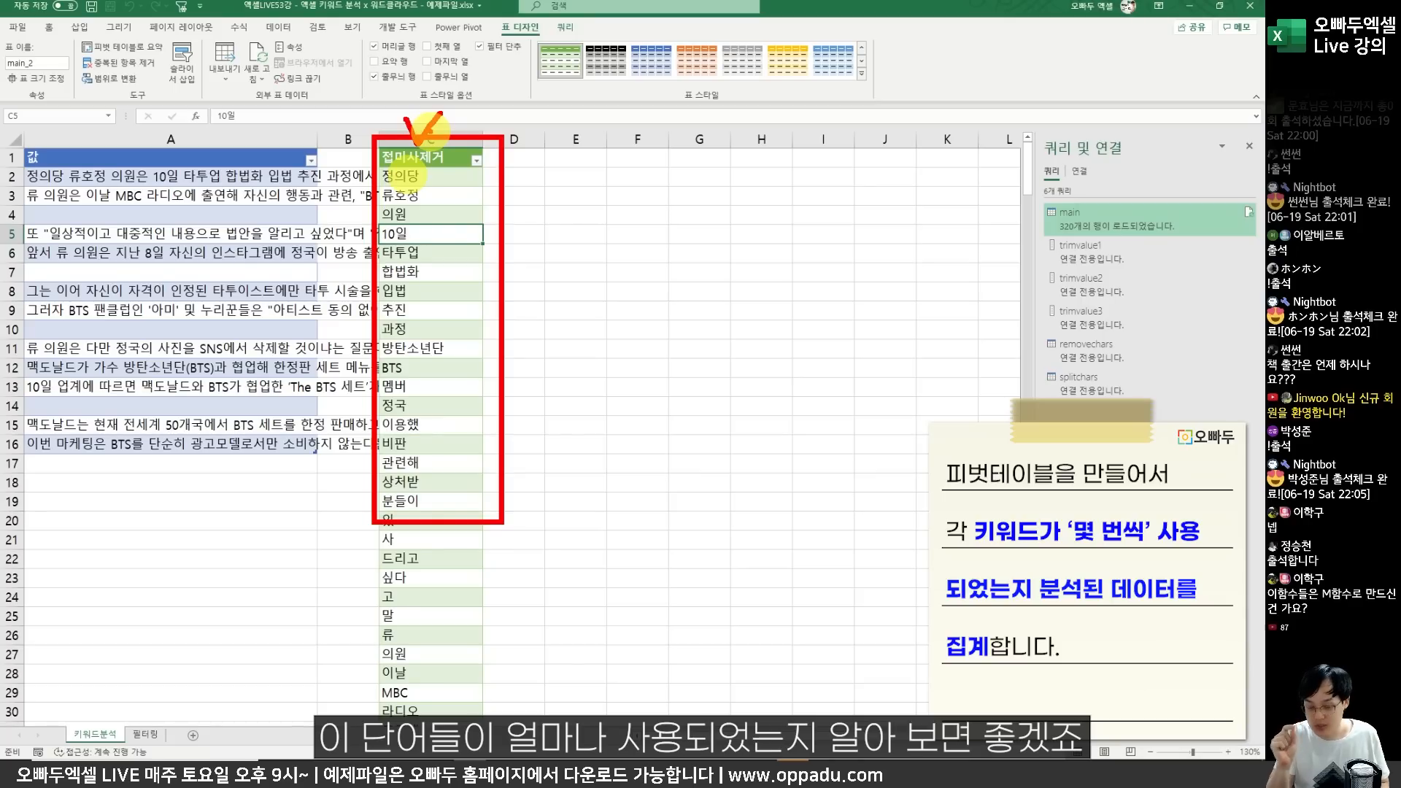
Insert a pivot table based on the main_2 table at cell E1 of the existing 키워드분석 worksheet.
click(409, 215)
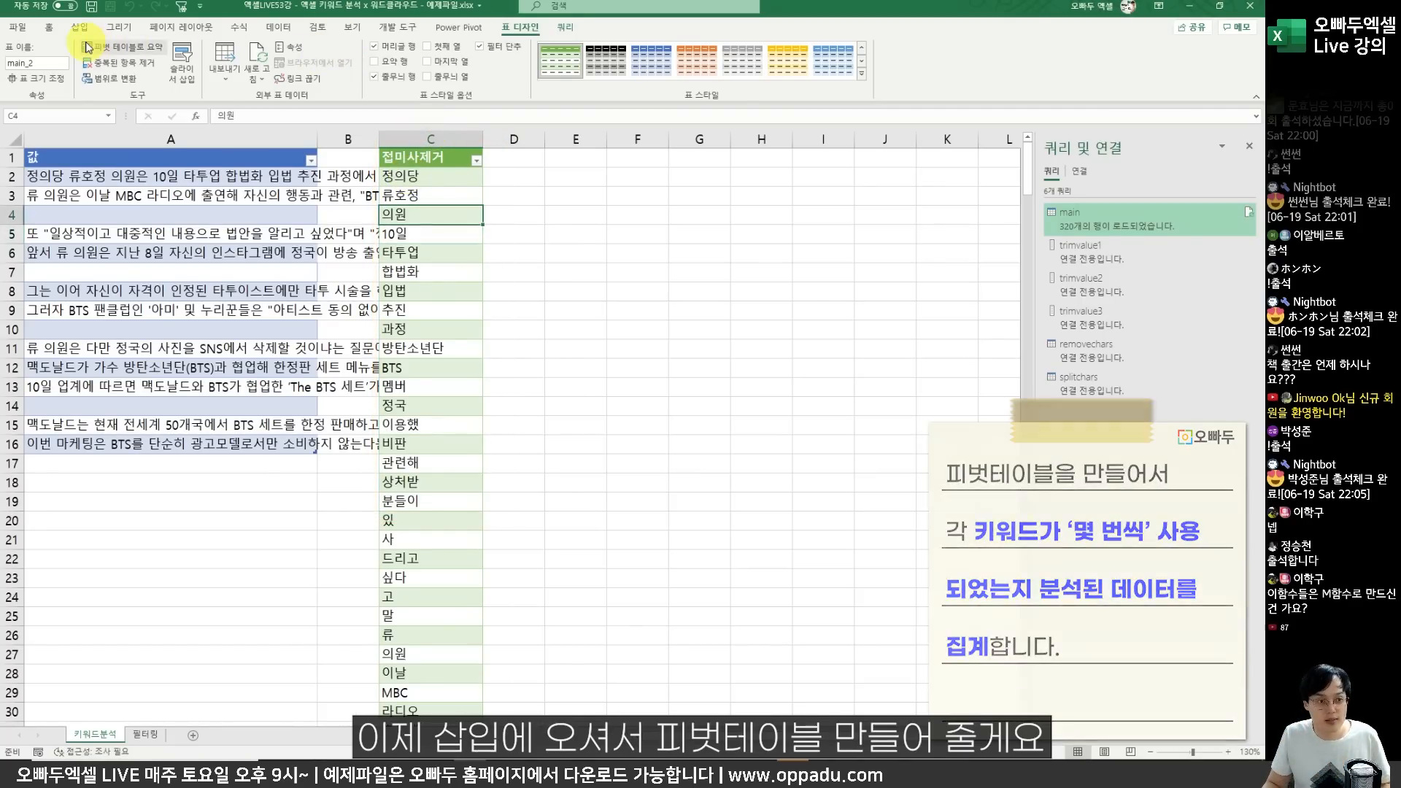
click(80, 27)
click(22, 71)
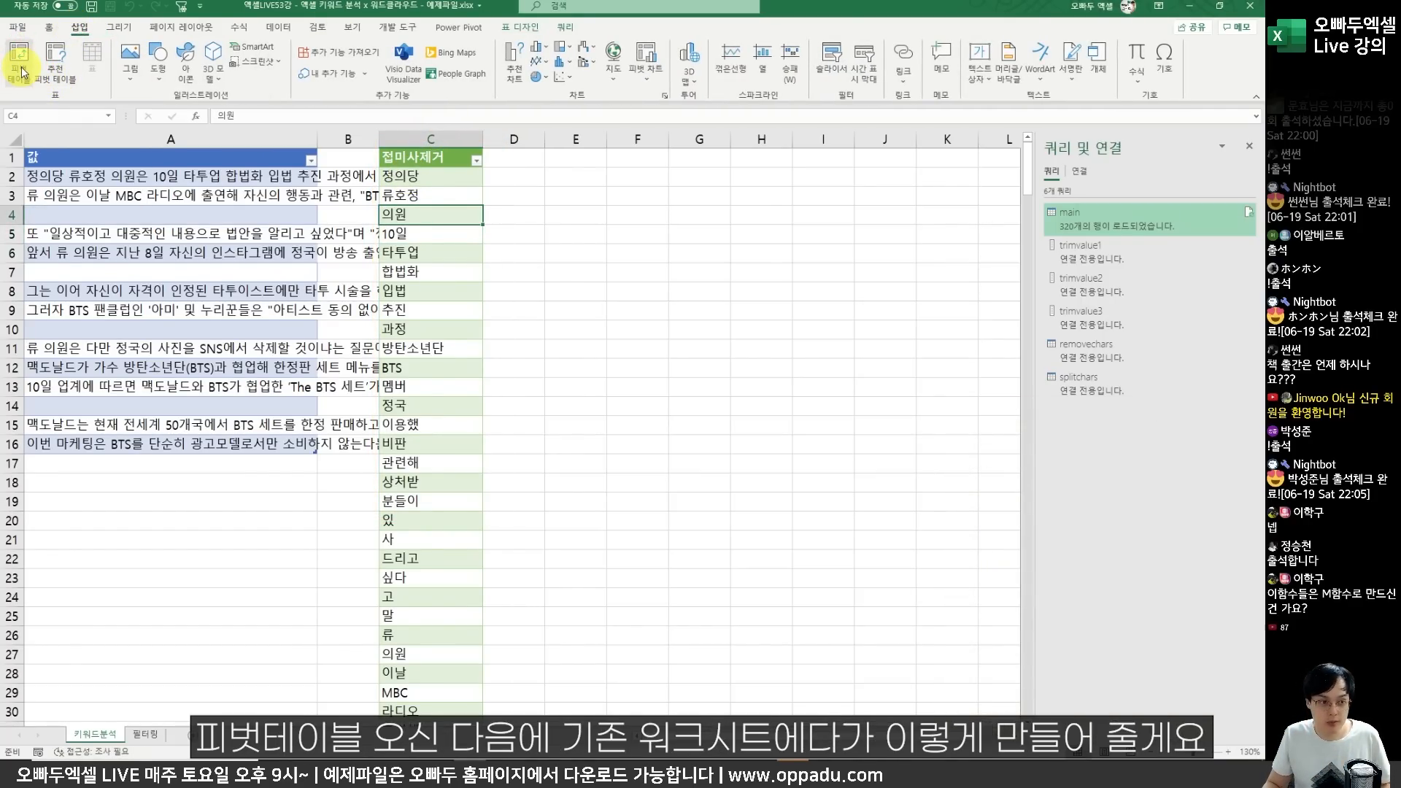
click(643, 329)
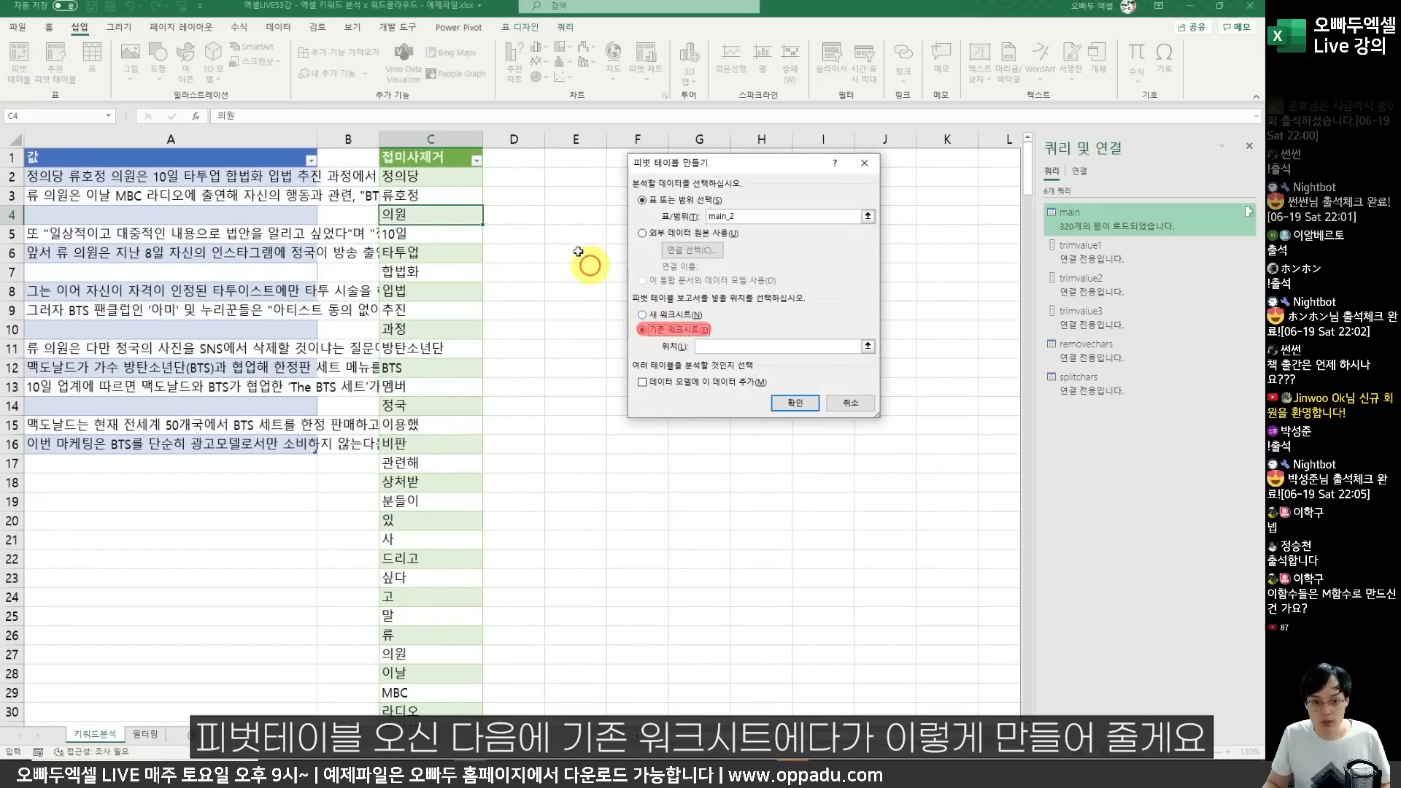
click(560, 161)
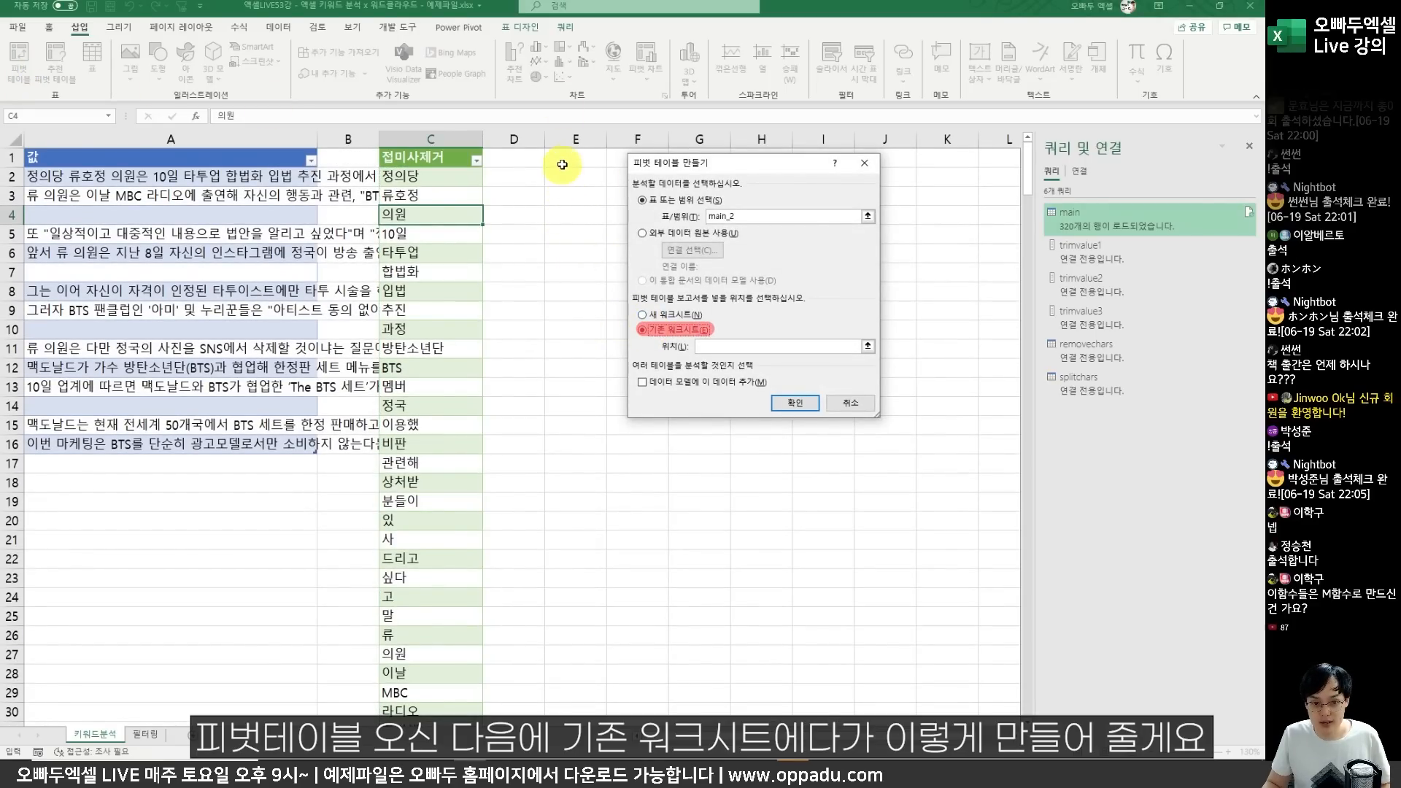
click(780, 403)
Add the 접미사제거 field to both the rows and the values of the pivot table to count each keyword.
drag(836, 627, 211, 33)
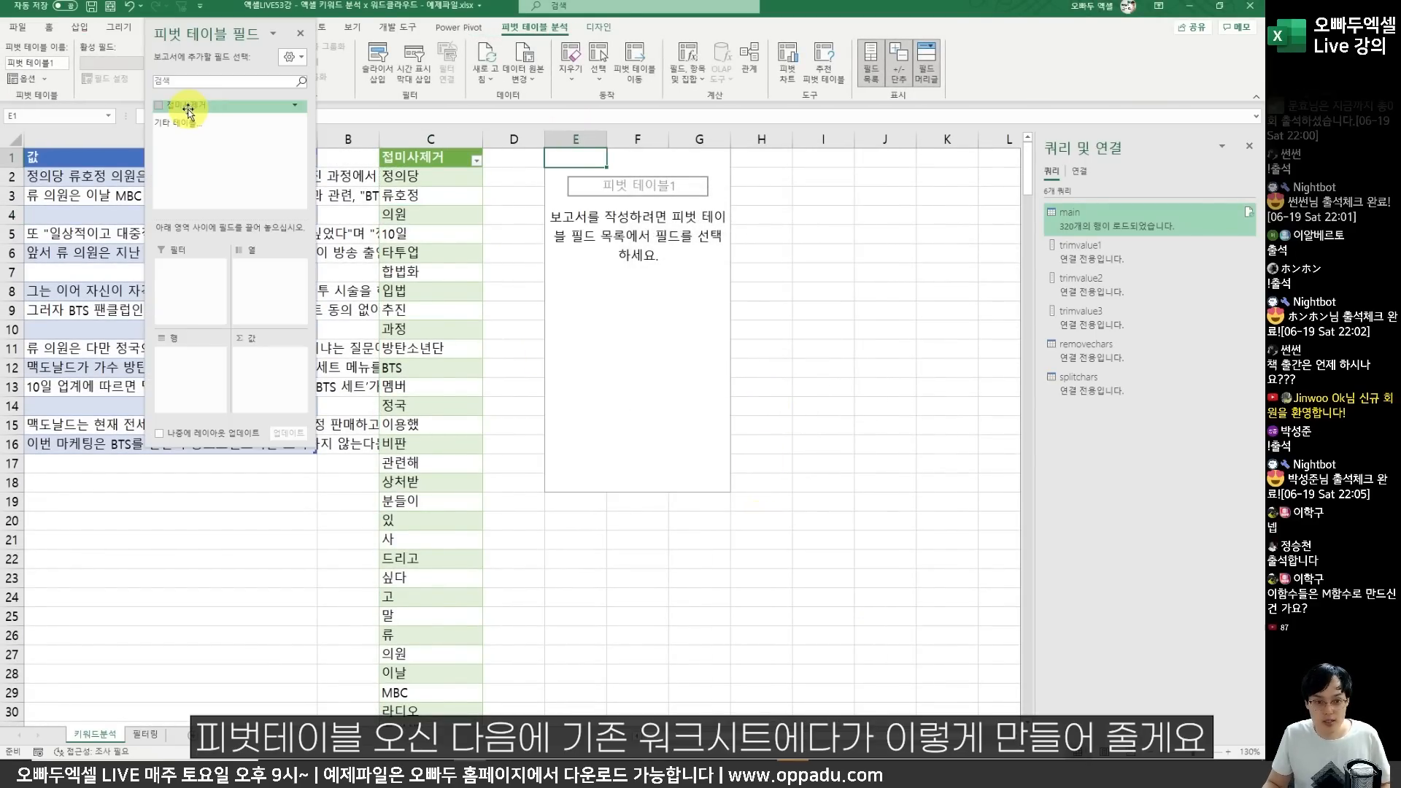
drag(186, 109, 191, 213)
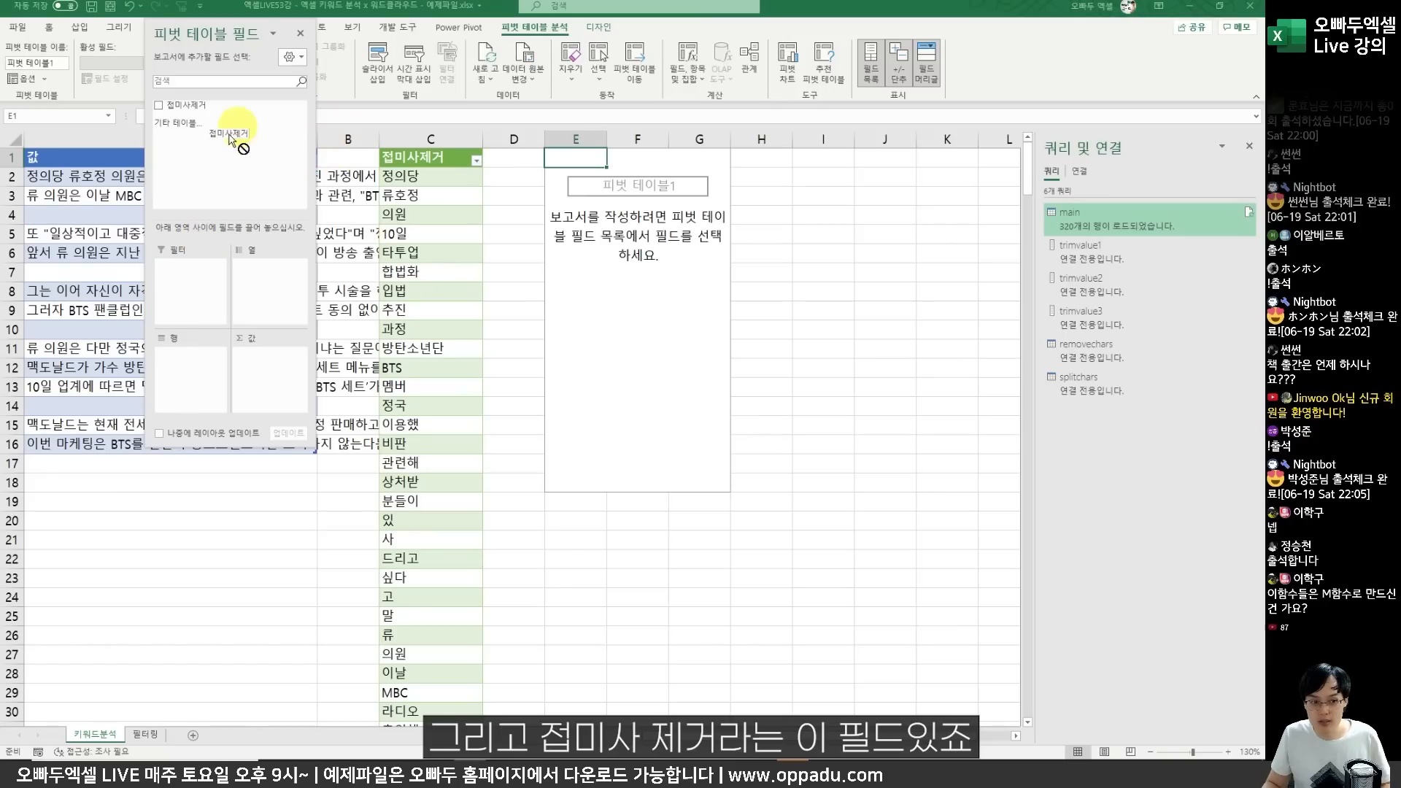
drag(230, 141, 218, 380)
drag(181, 104, 271, 357)
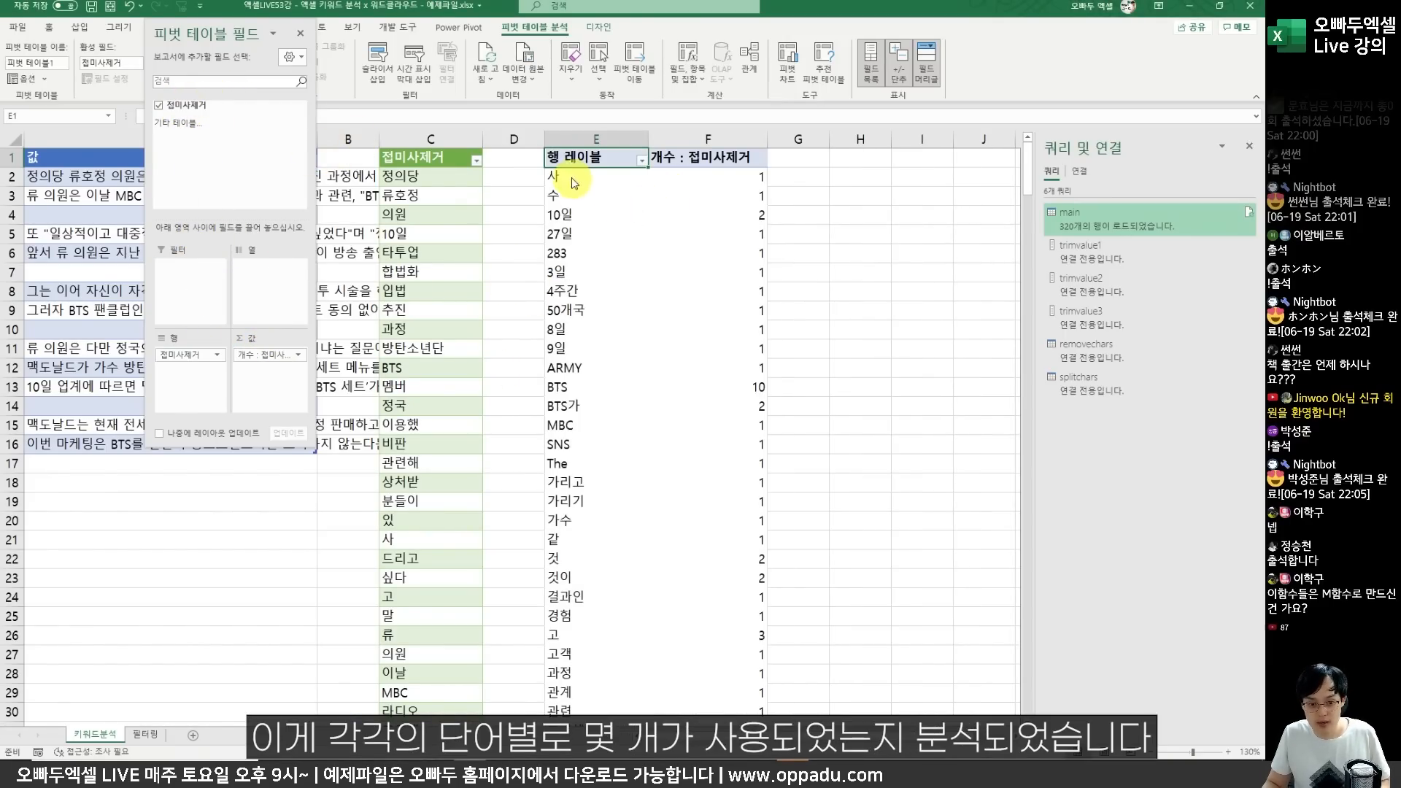
drag(553, 171, 660, 458)
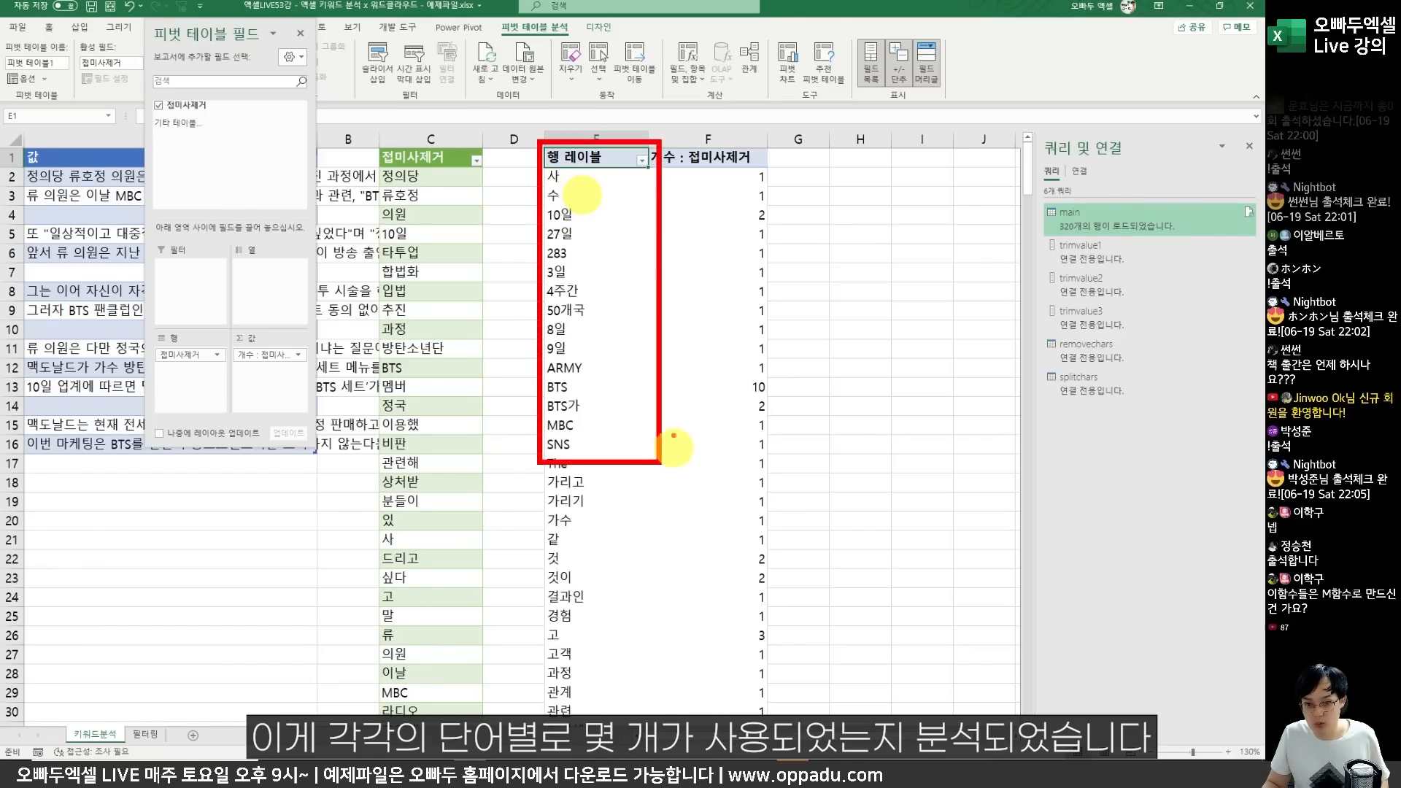
mouse_move(783, 412)
mouse_down()
mouse_move(686, 428)
mouse_move(711, 364)
mouse_move(744, 383)
mouse_move(759, 313)
mouse_up()
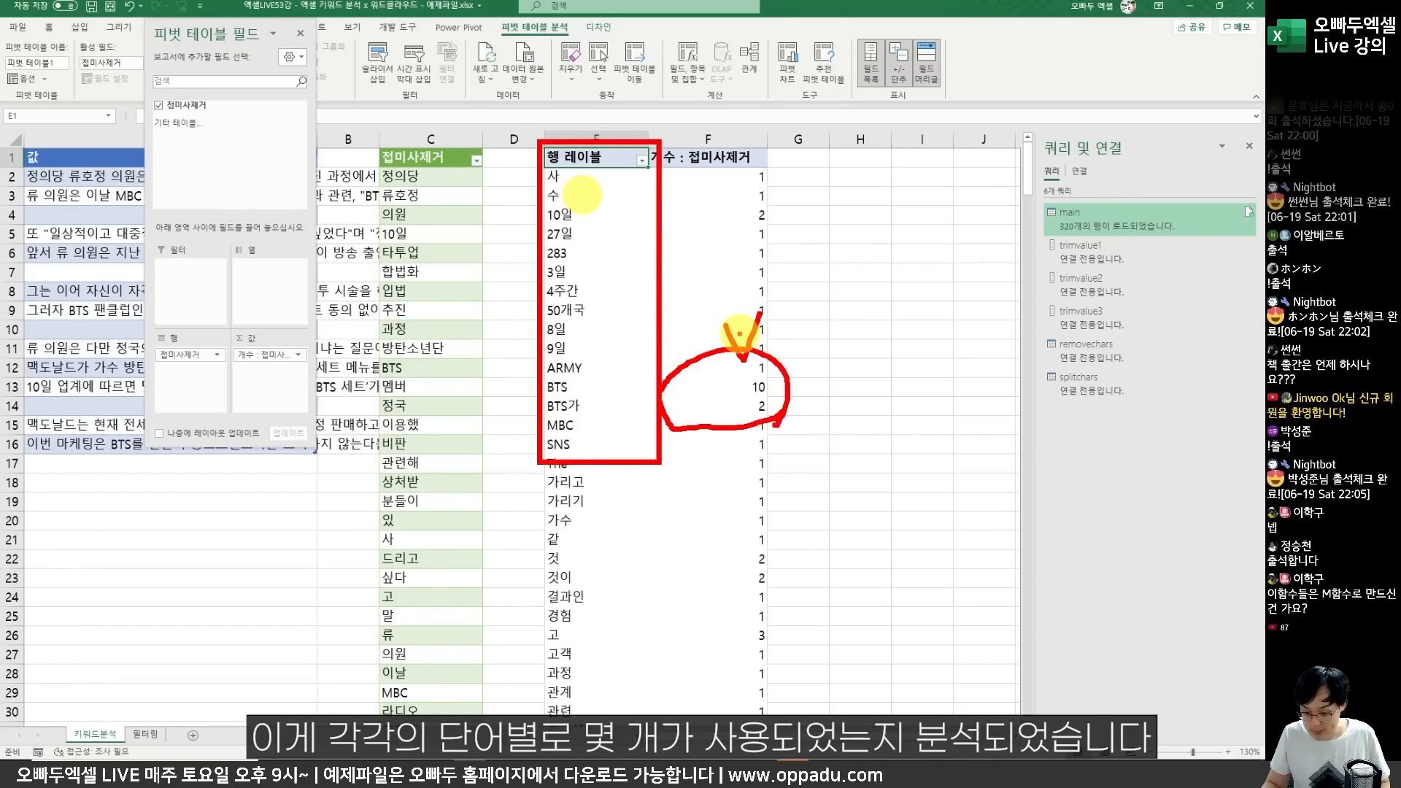
key(Escape)
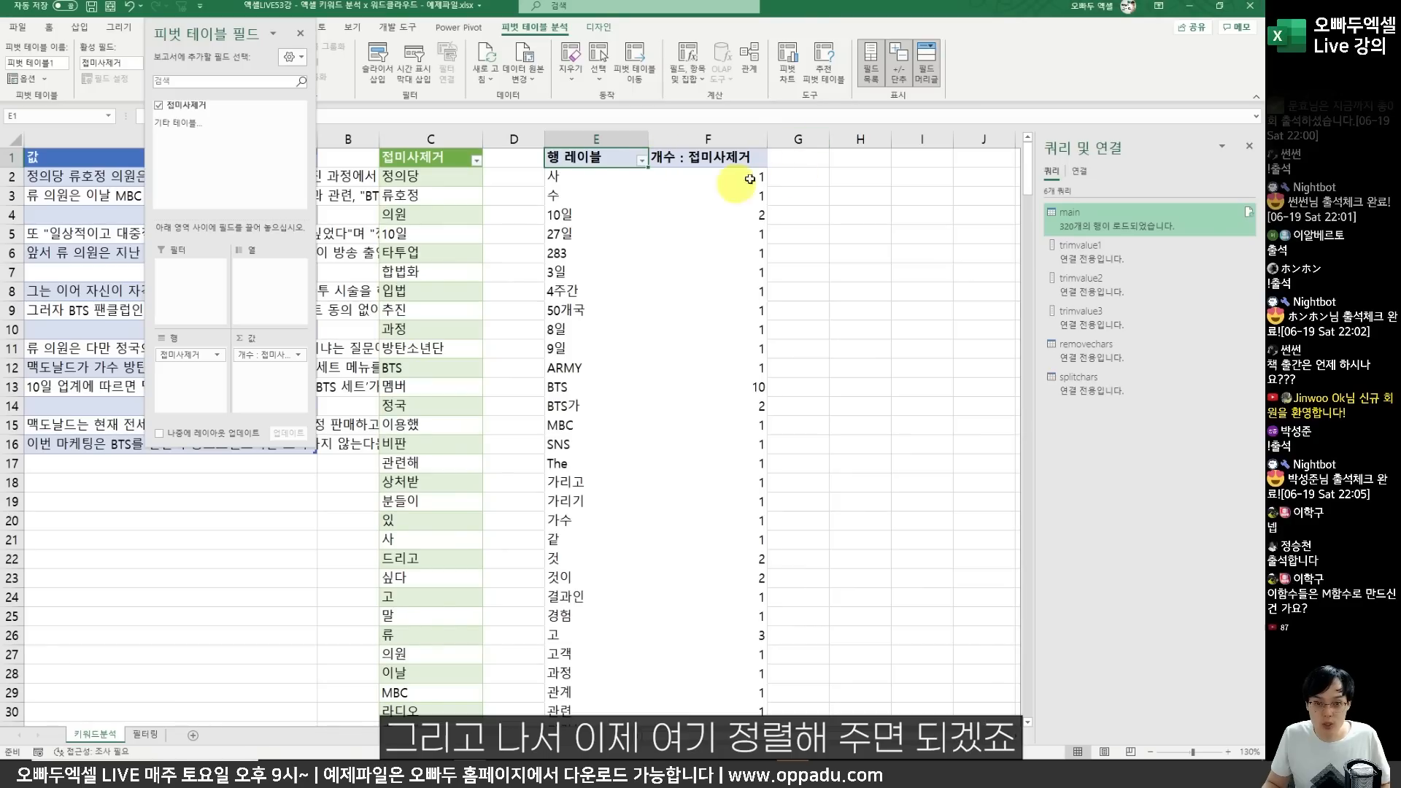
Sort the pivot table's row labels in descending order by 개수 : 접미사제거.
click(642, 160)
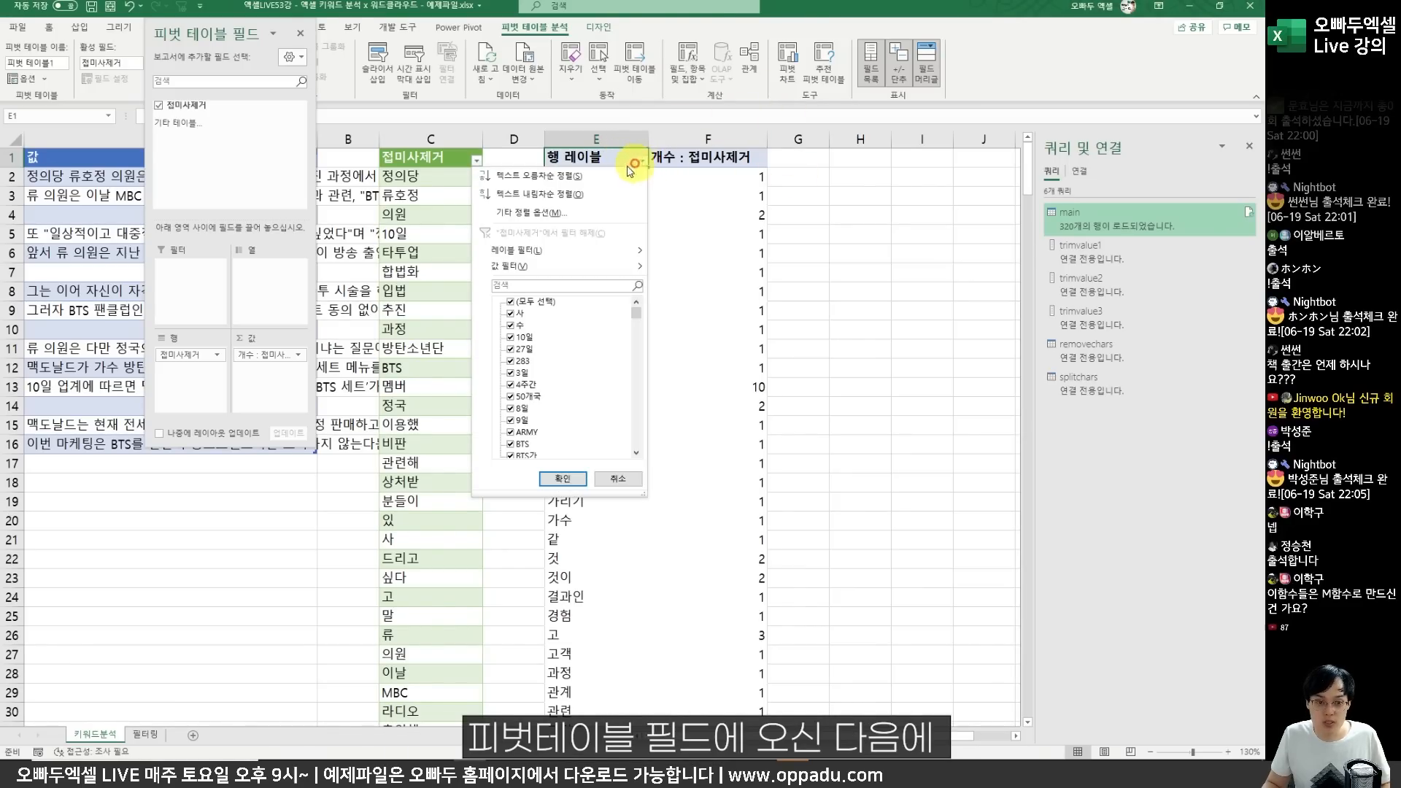
click(591, 216)
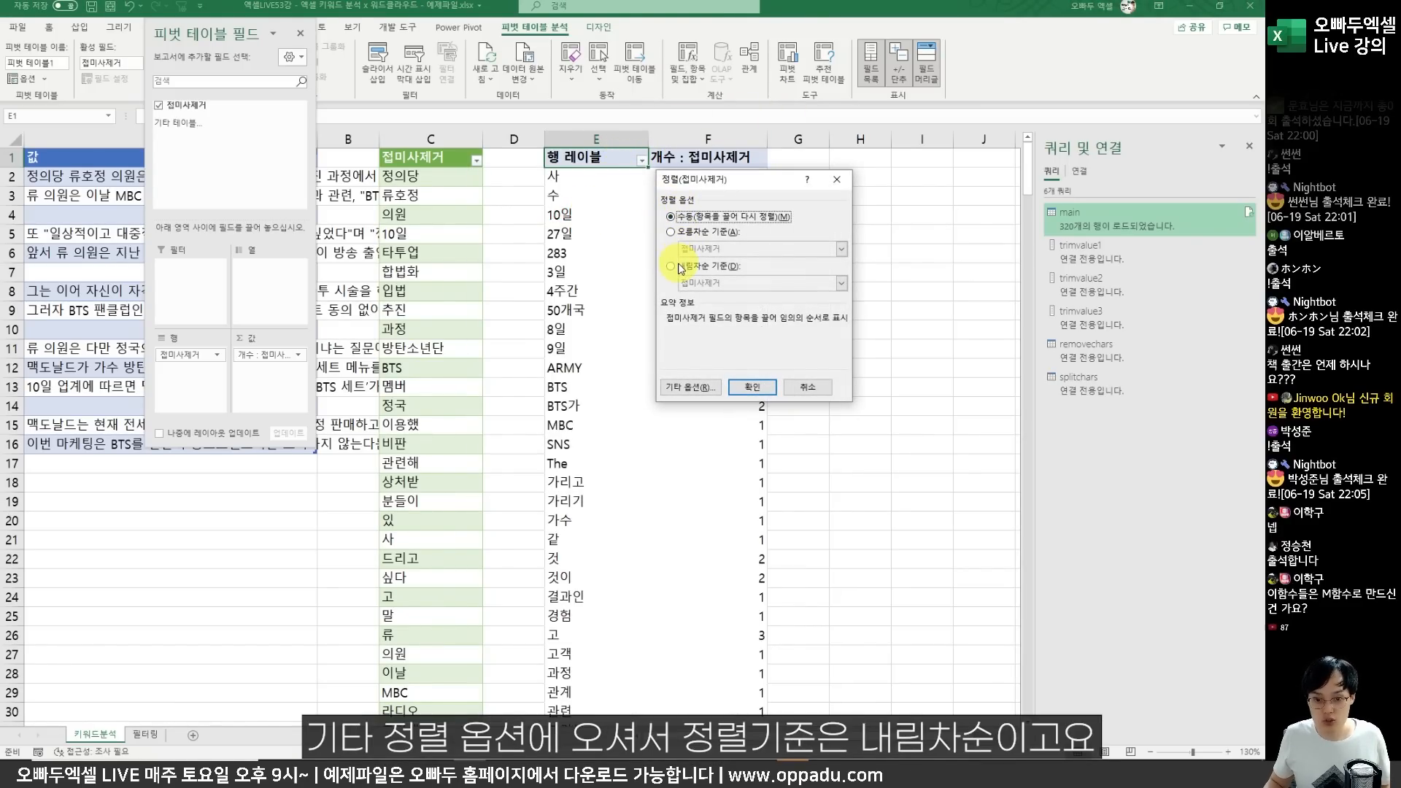
click(671, 267)
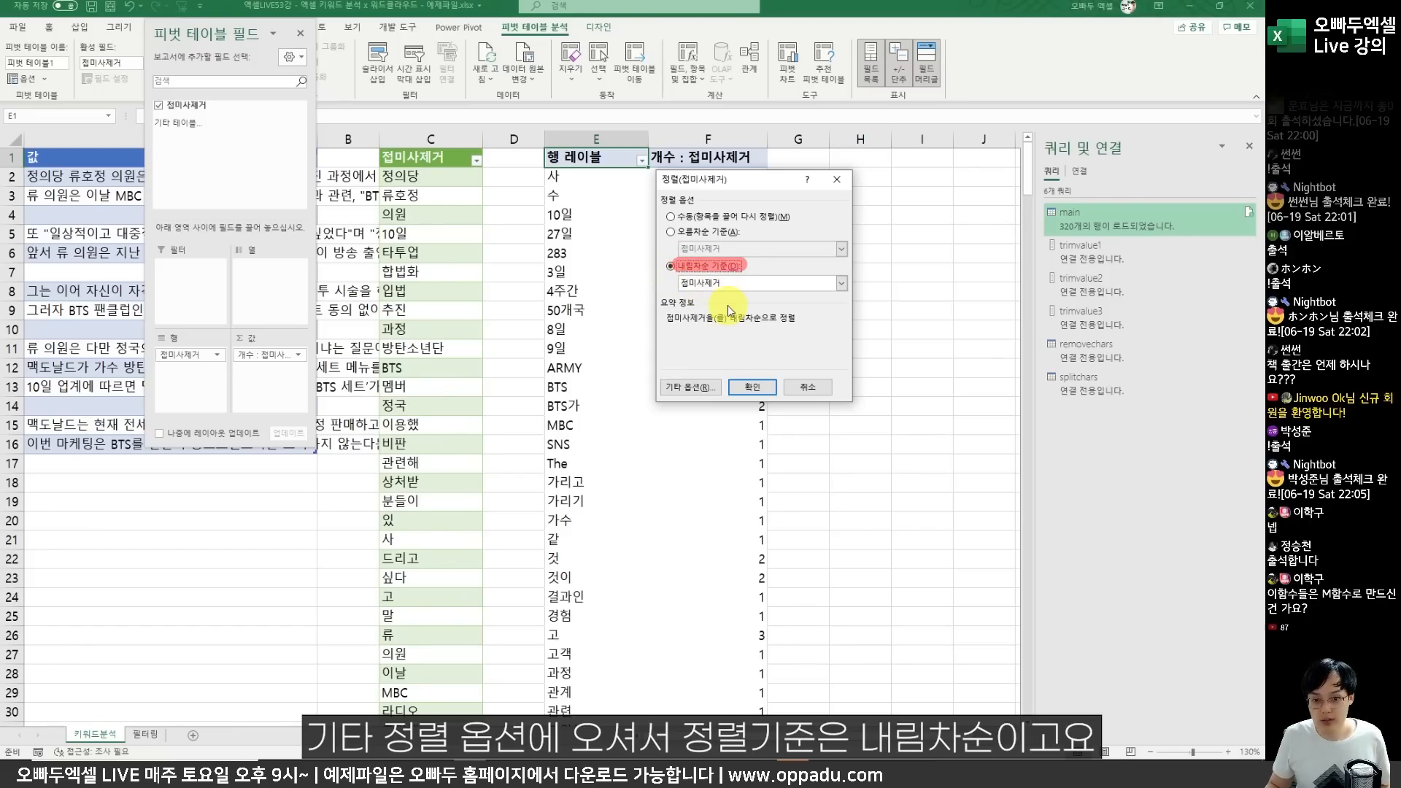
click(689, 284)
click(699, 299)
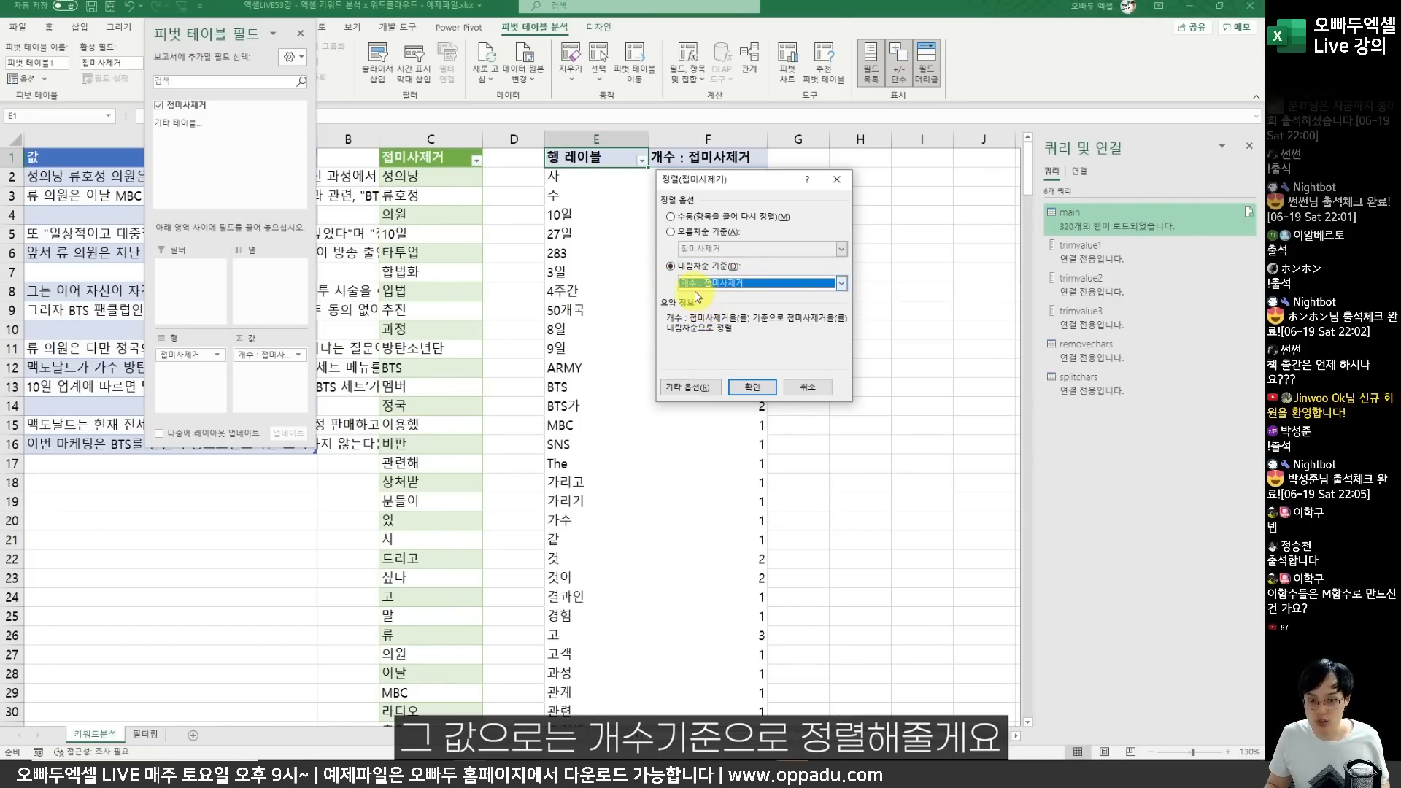
drag(698, 180, 341, 172)
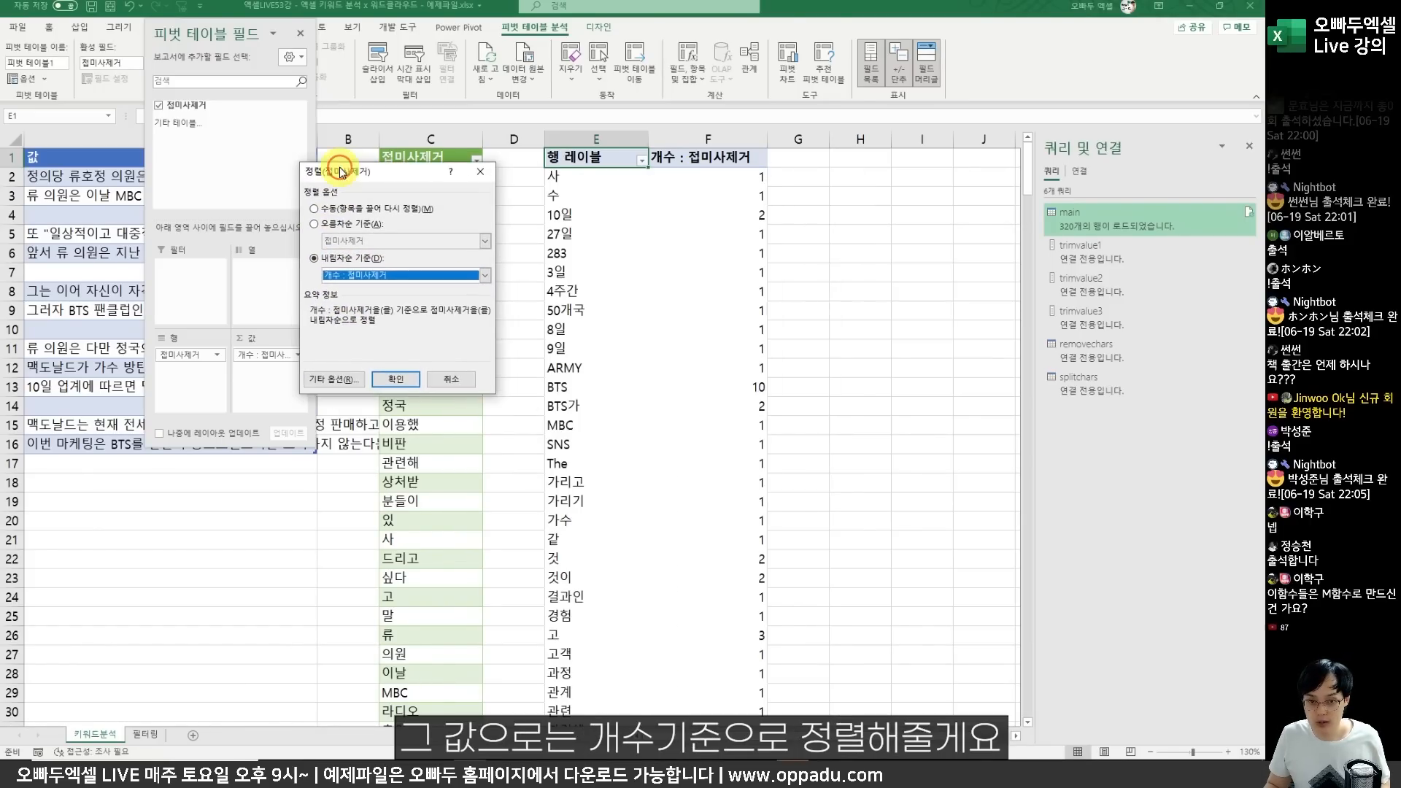
click(393, 379)
Examine the sorted keyword counts and look for keywords that still carry a suffix, such as BTS가.
click(610, 208)
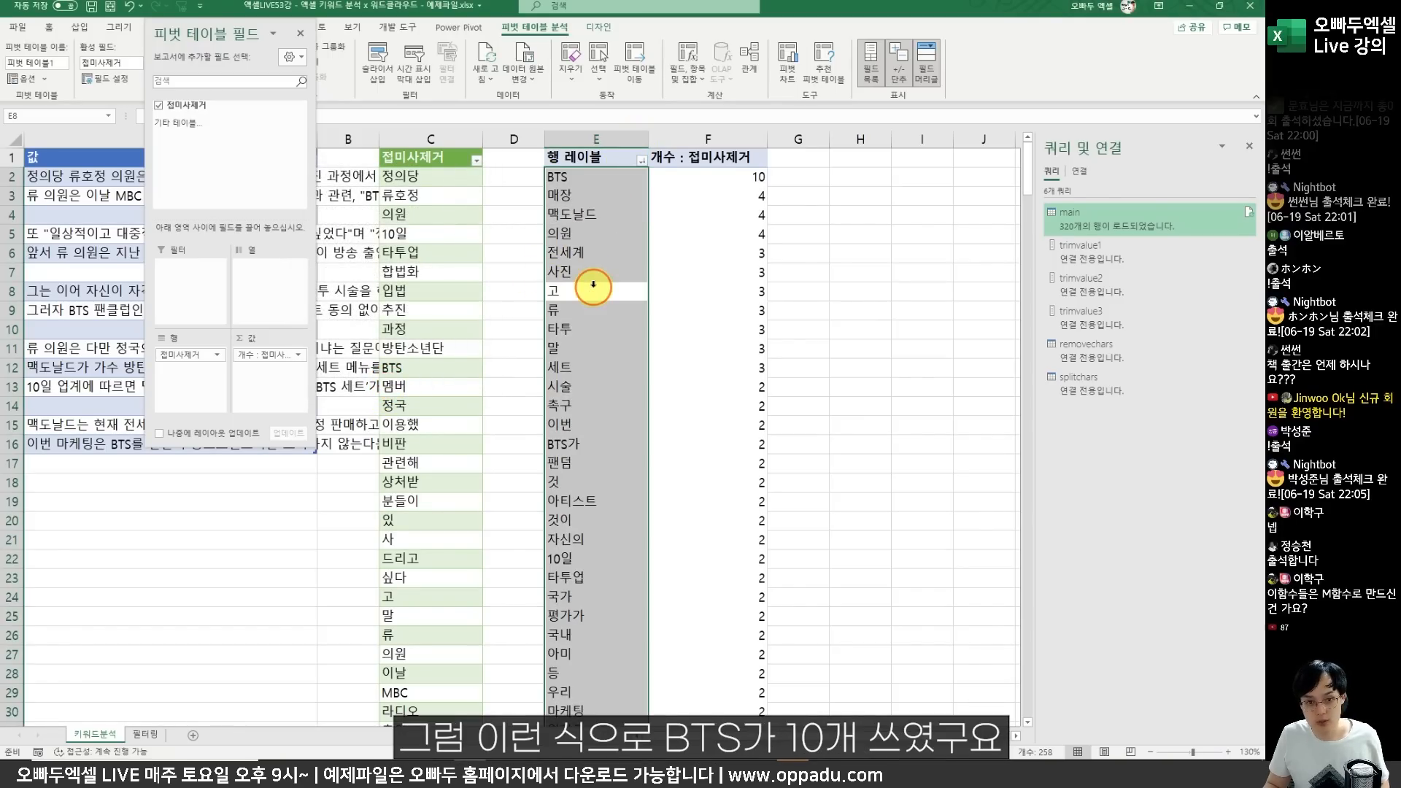
click(582, 175)
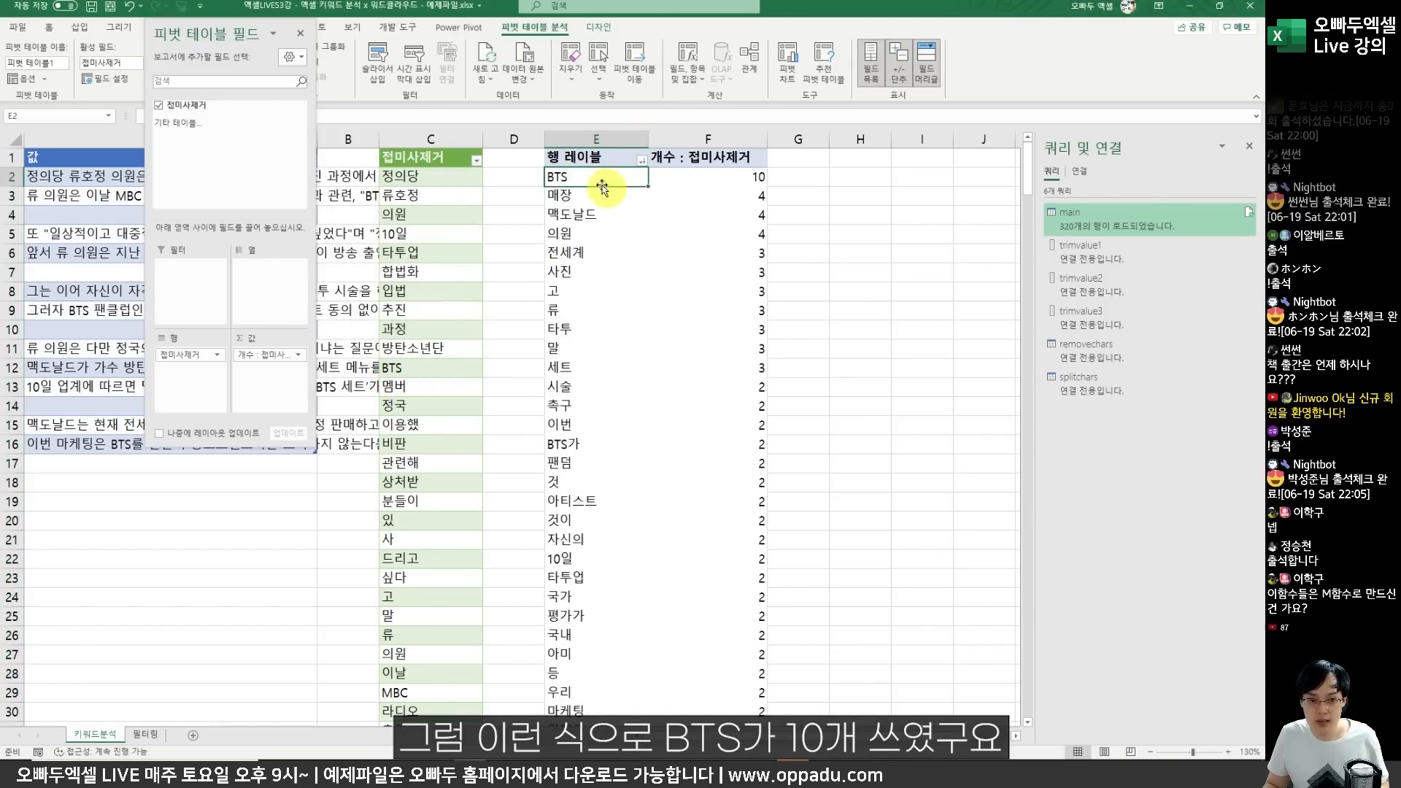
drag(544, 164, 781, 200)
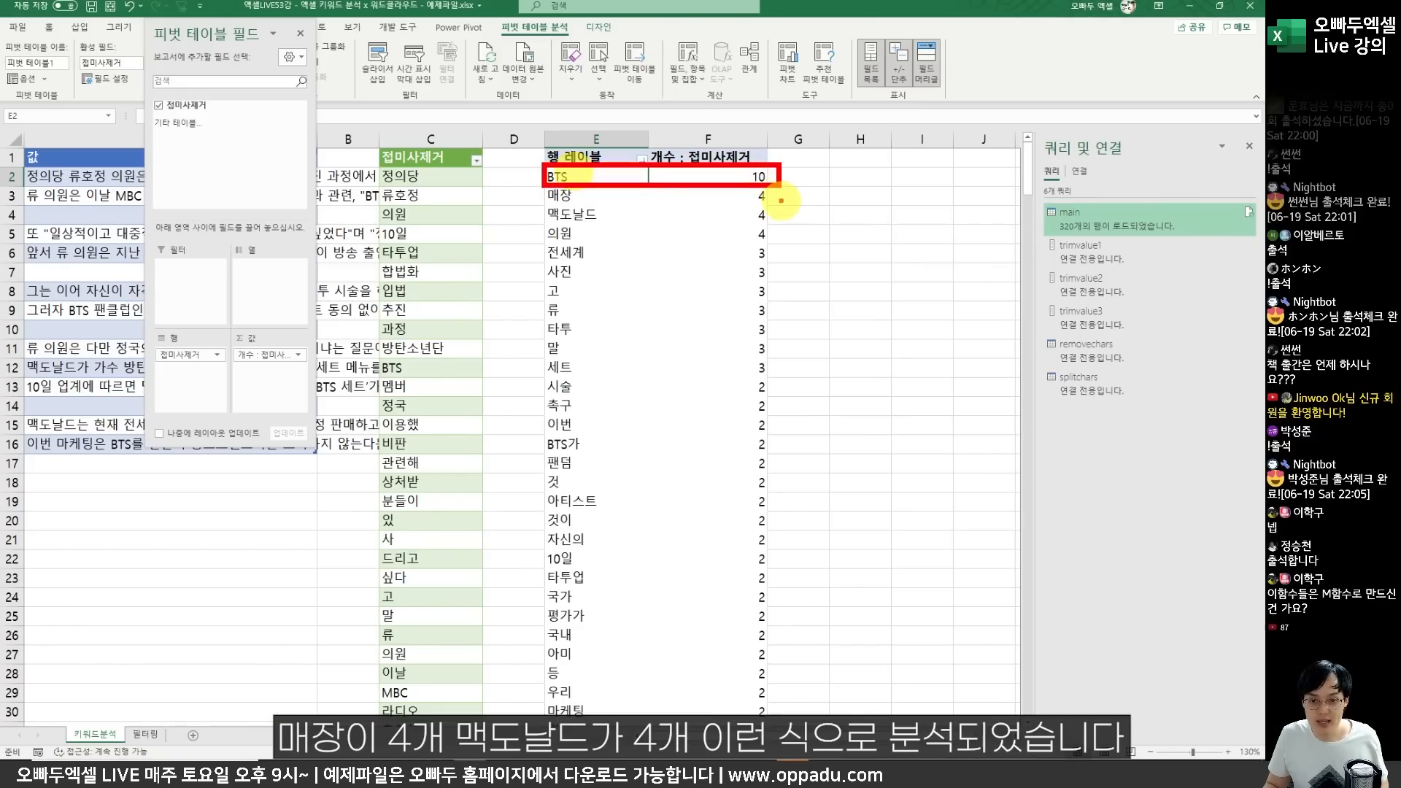
mouse_move(677, 221)
mouse_down()
mouse_move(683, 239)
mouse_move(700, 213)
mouse_up()
key(Escape)
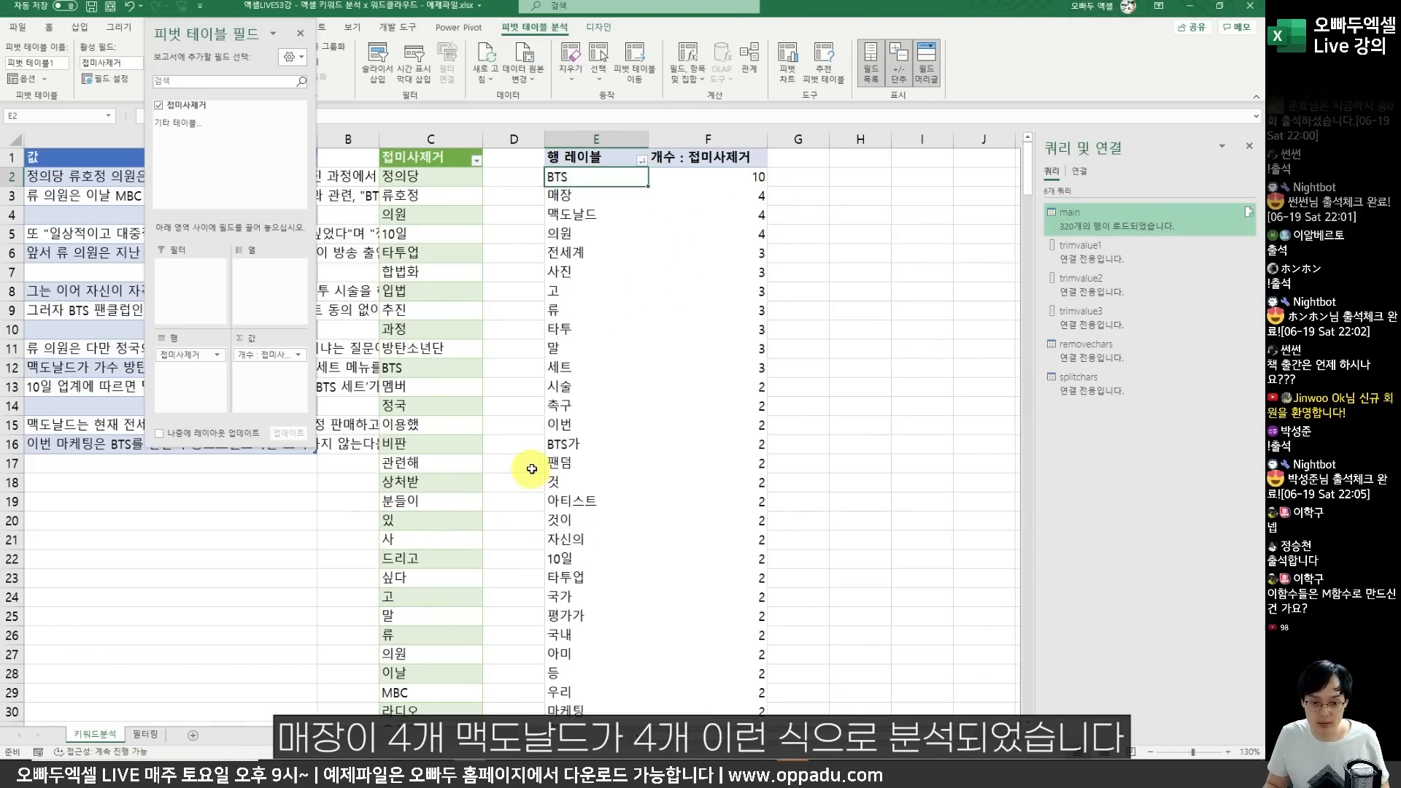
scroll(531, 469, down, 11)
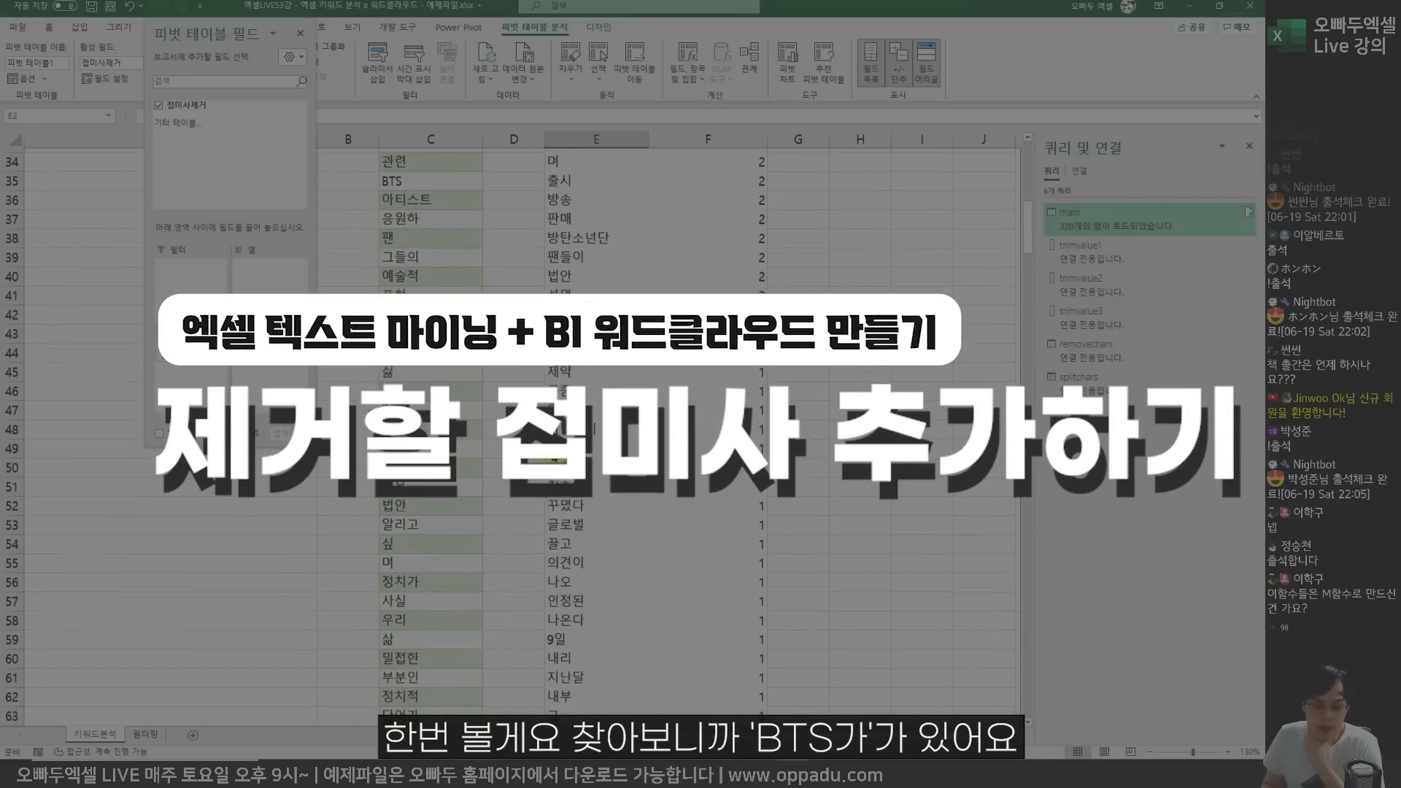
scroll(531, 438, up, 11)
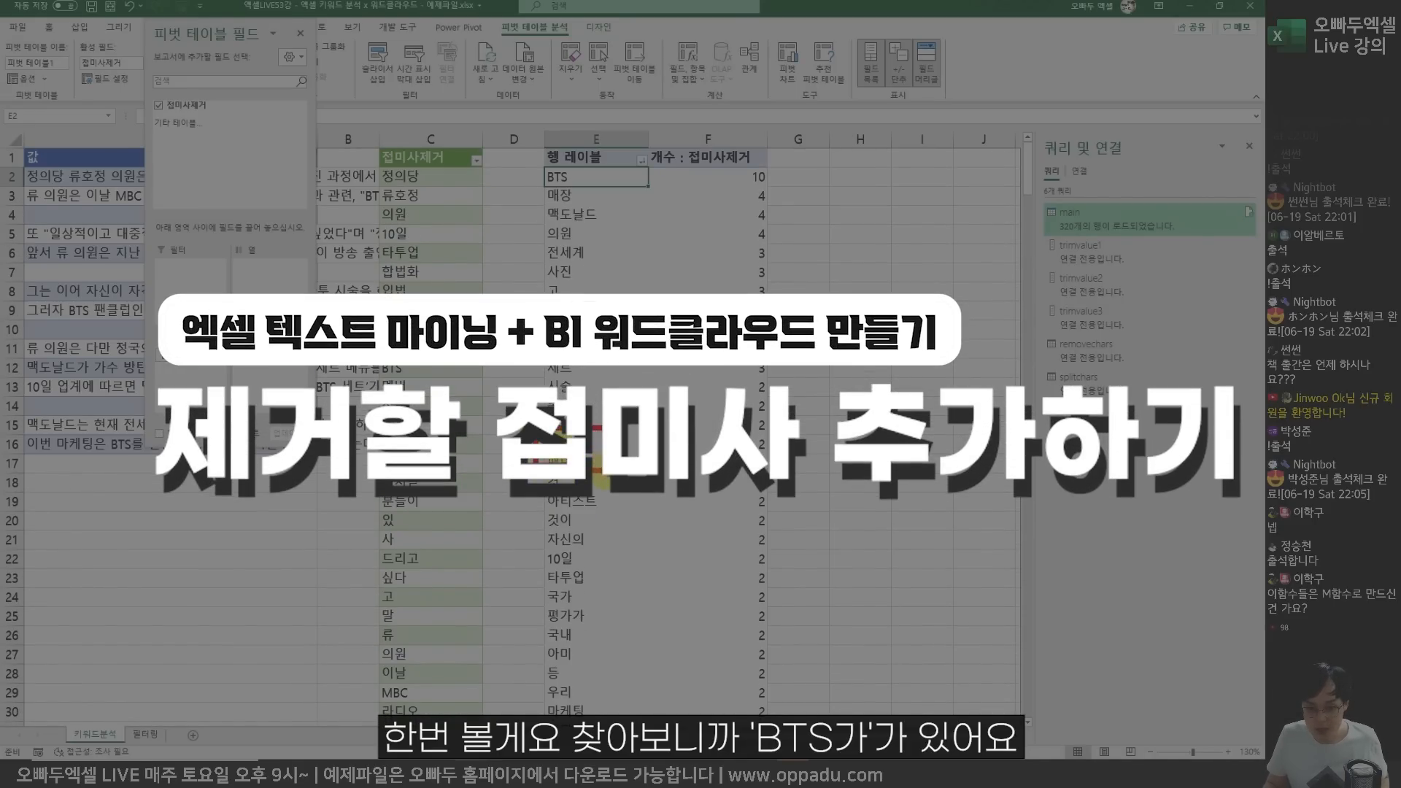
drag(599, 470, 562, 462)
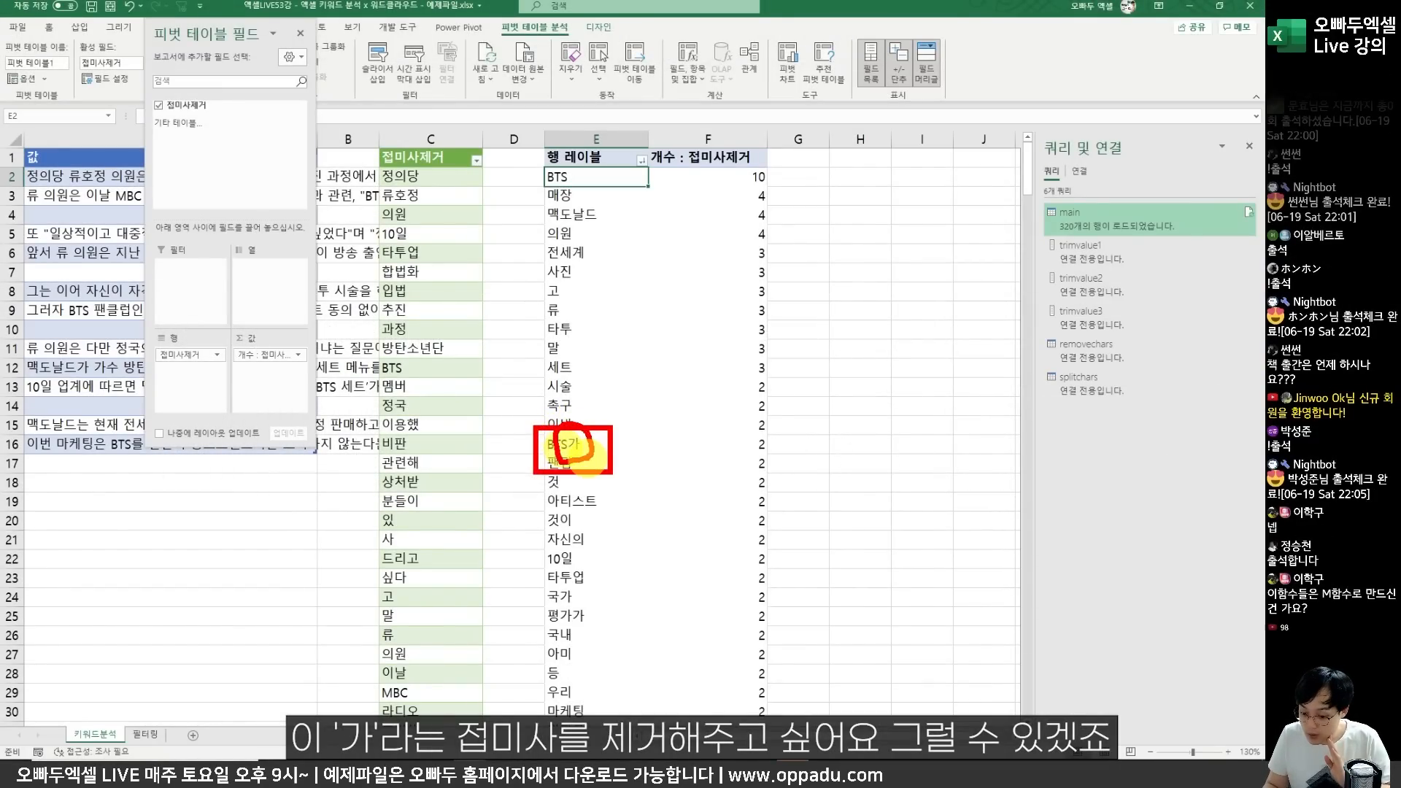
key(Escape)
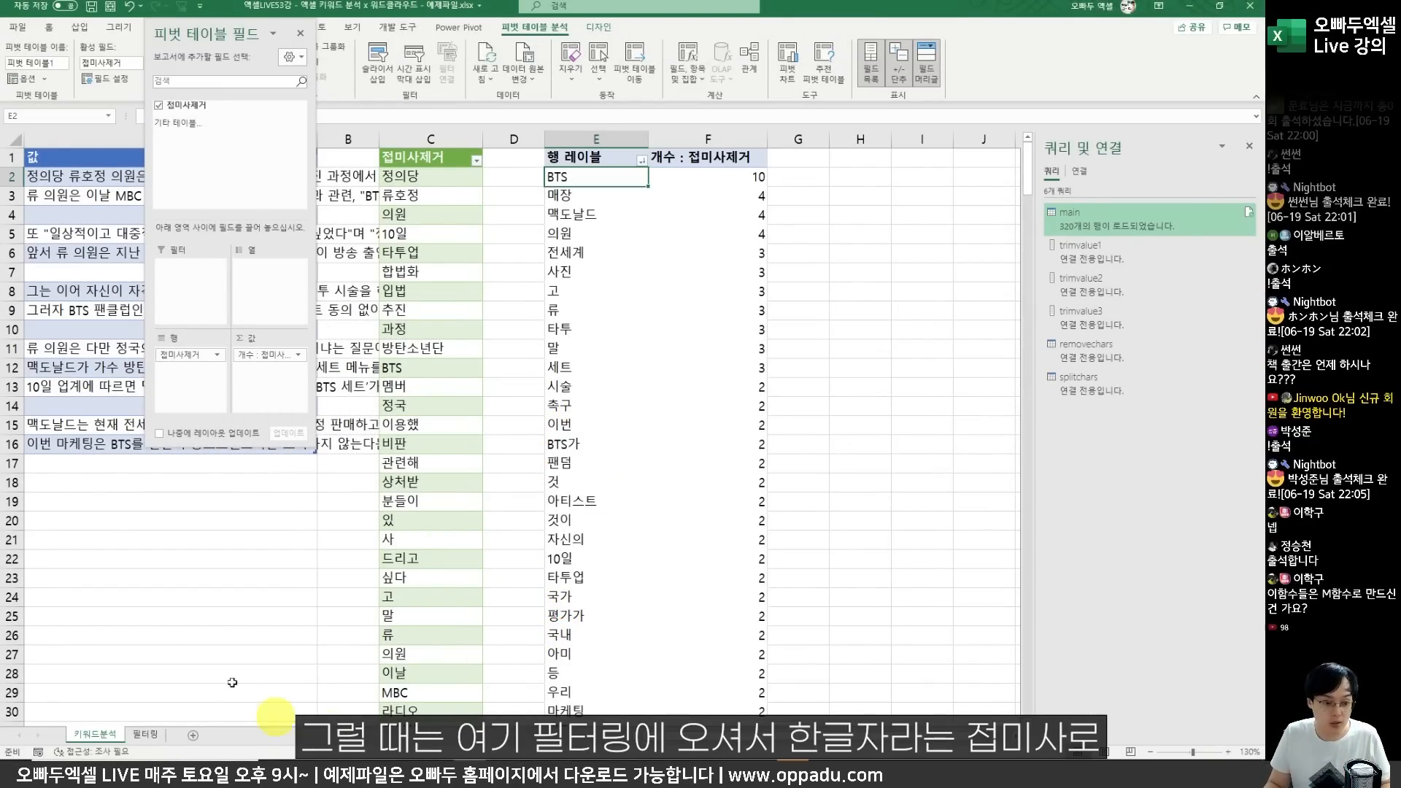
Add the suffix 가 in cell A28 below the 한글자 table on the 필터링 sheet.
click(144, 735)
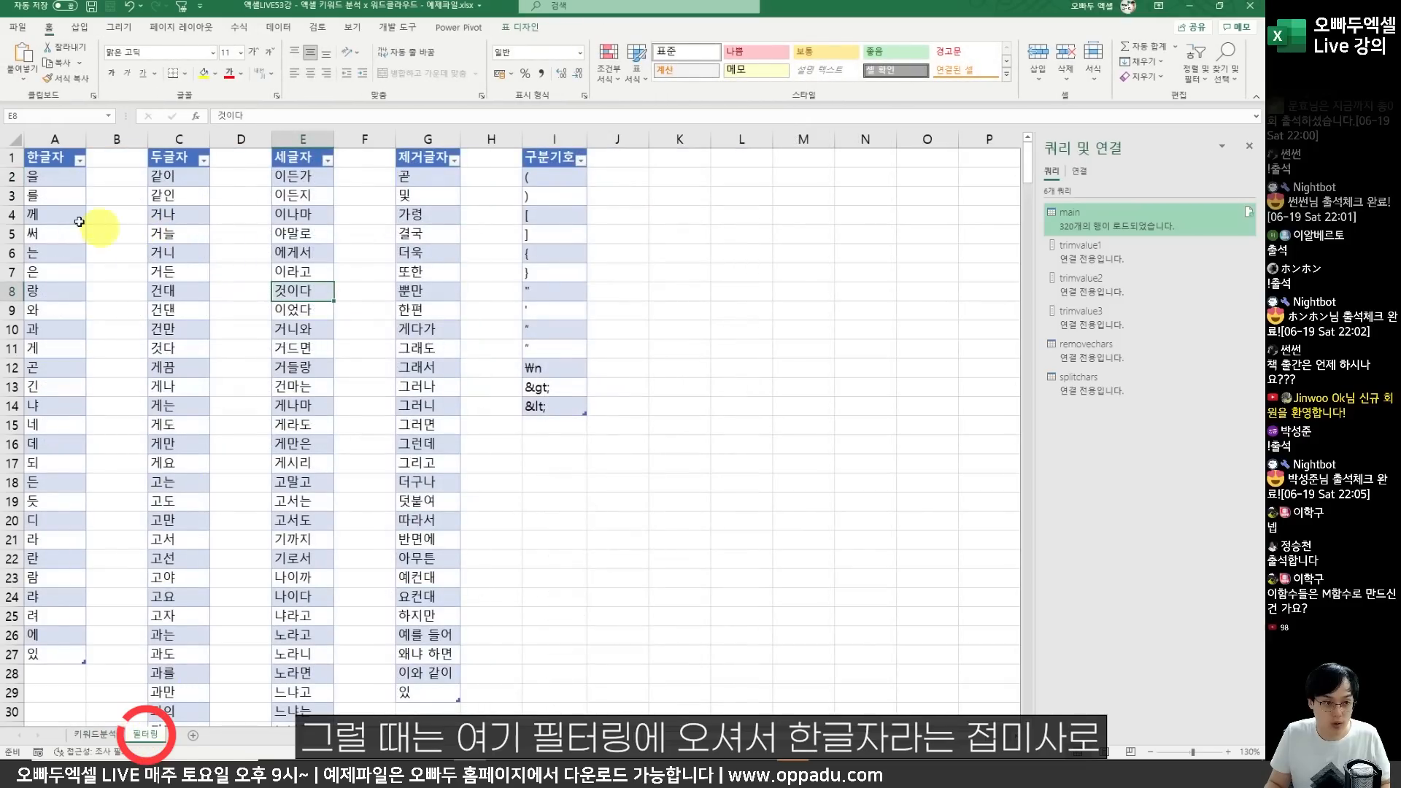
drag(43, 157, 47, 304)
click(45, 386)
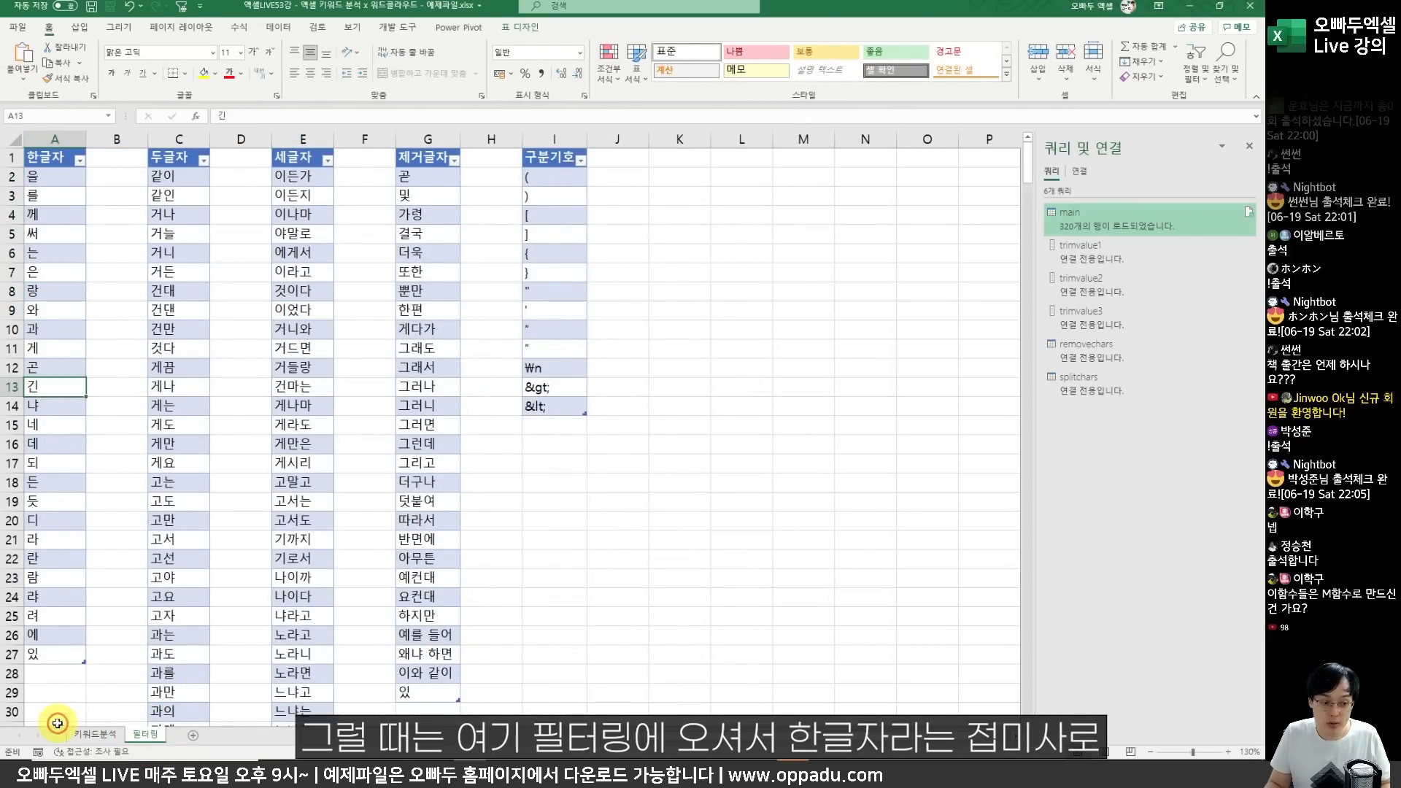
click(55, 674)
text(r)
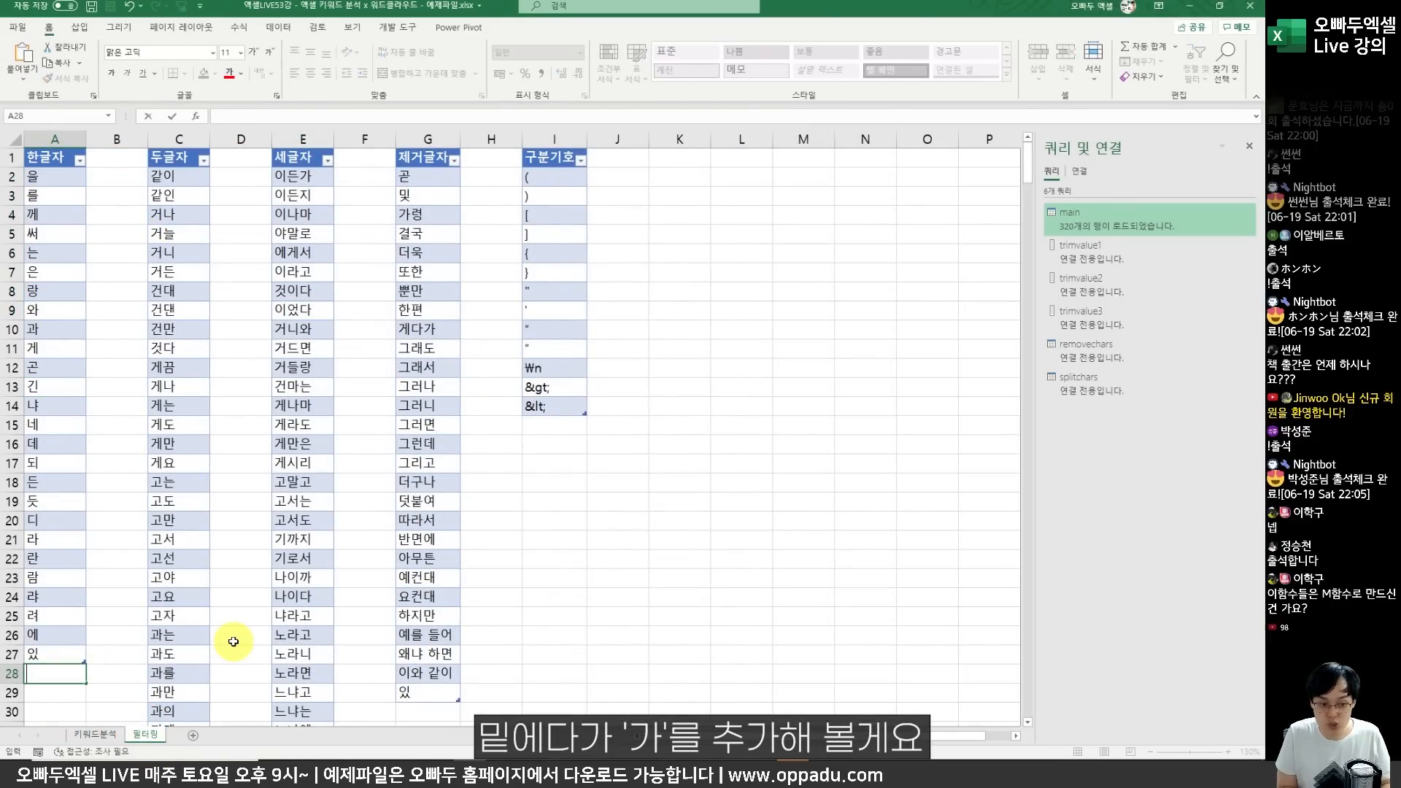
key(Return)
Refresh the 접미사제거 query table on the 키워드분석 sheet, followed by the keyword count pivot table.
click(95, 735)
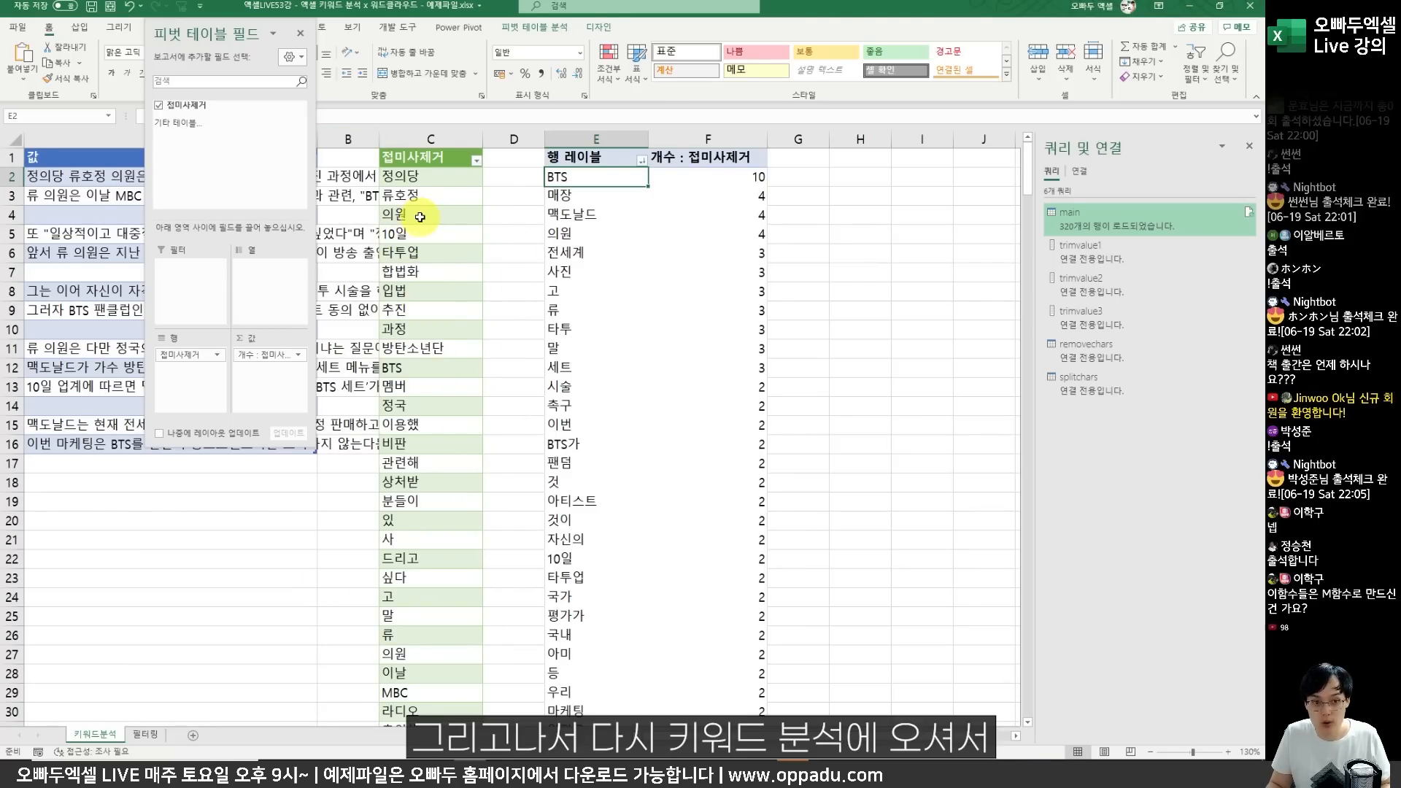
right_click(456, 202)
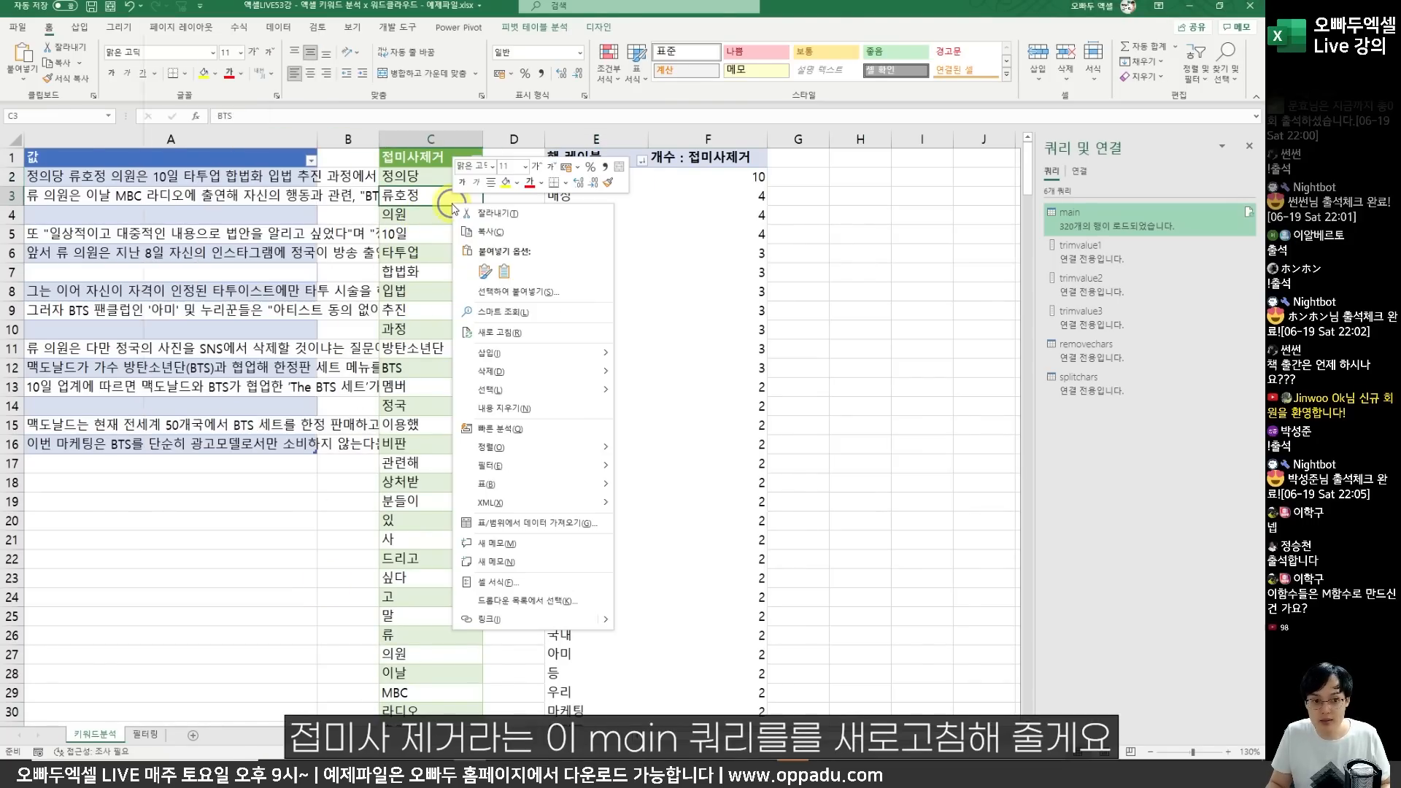
click(496, 335)
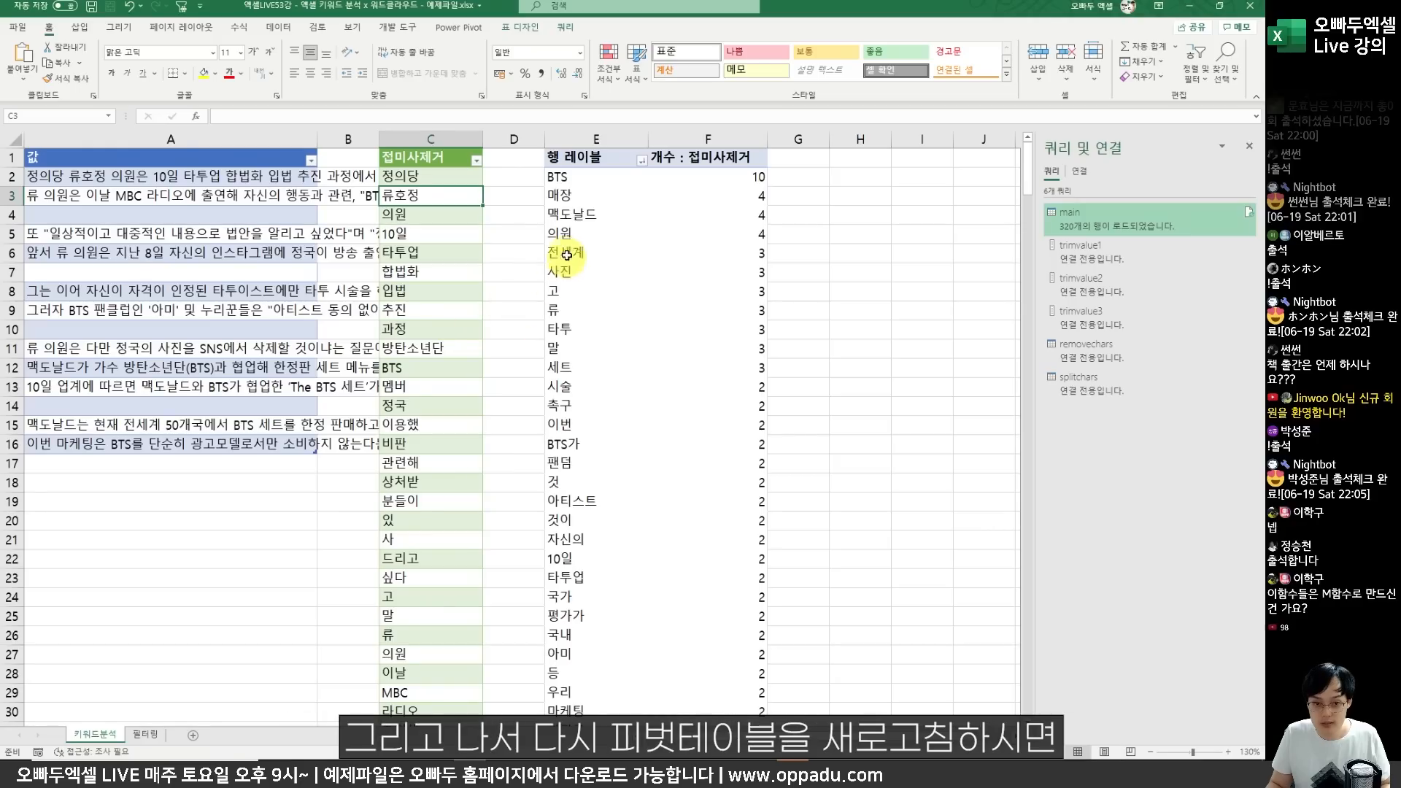
click(600, 201)
right_click(600, 202)
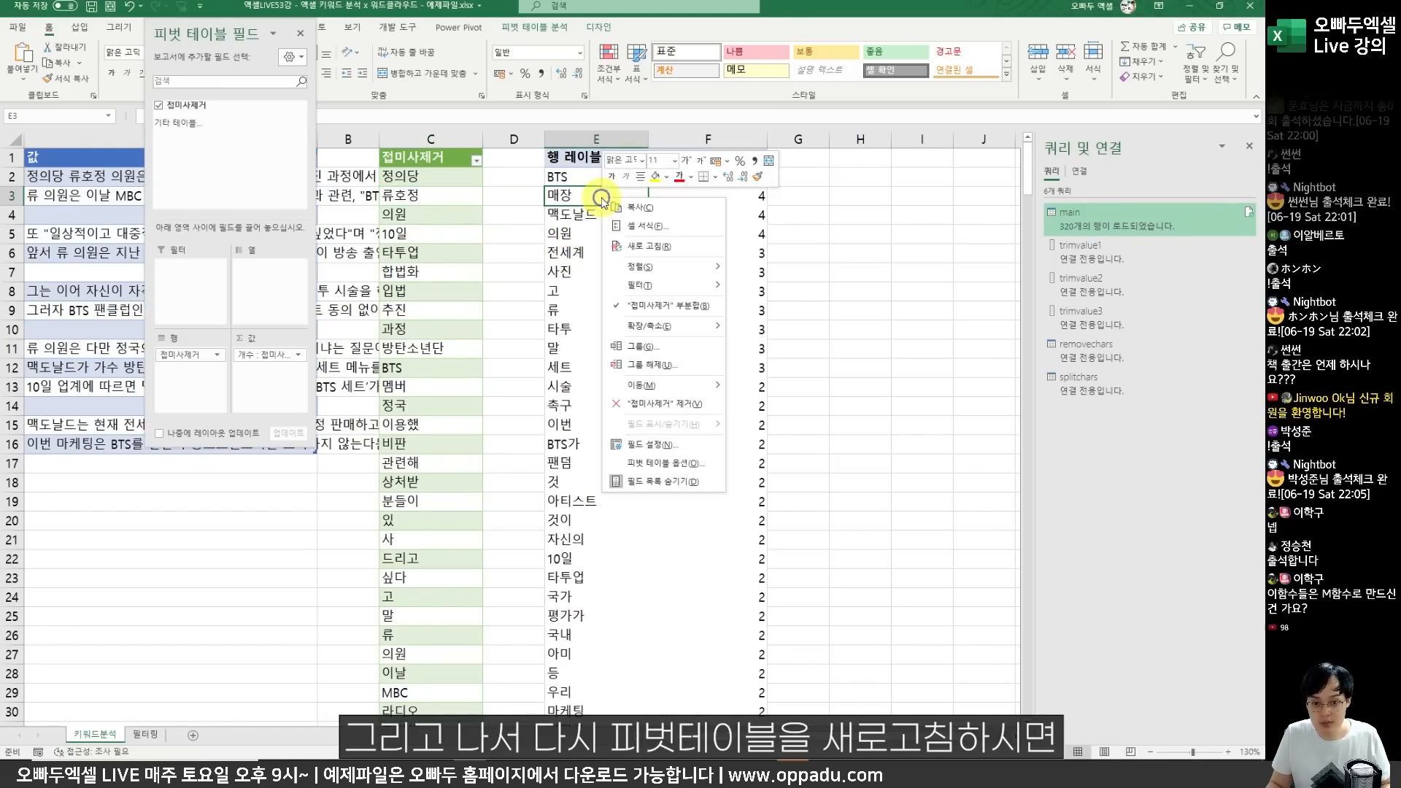
click(658, 241)
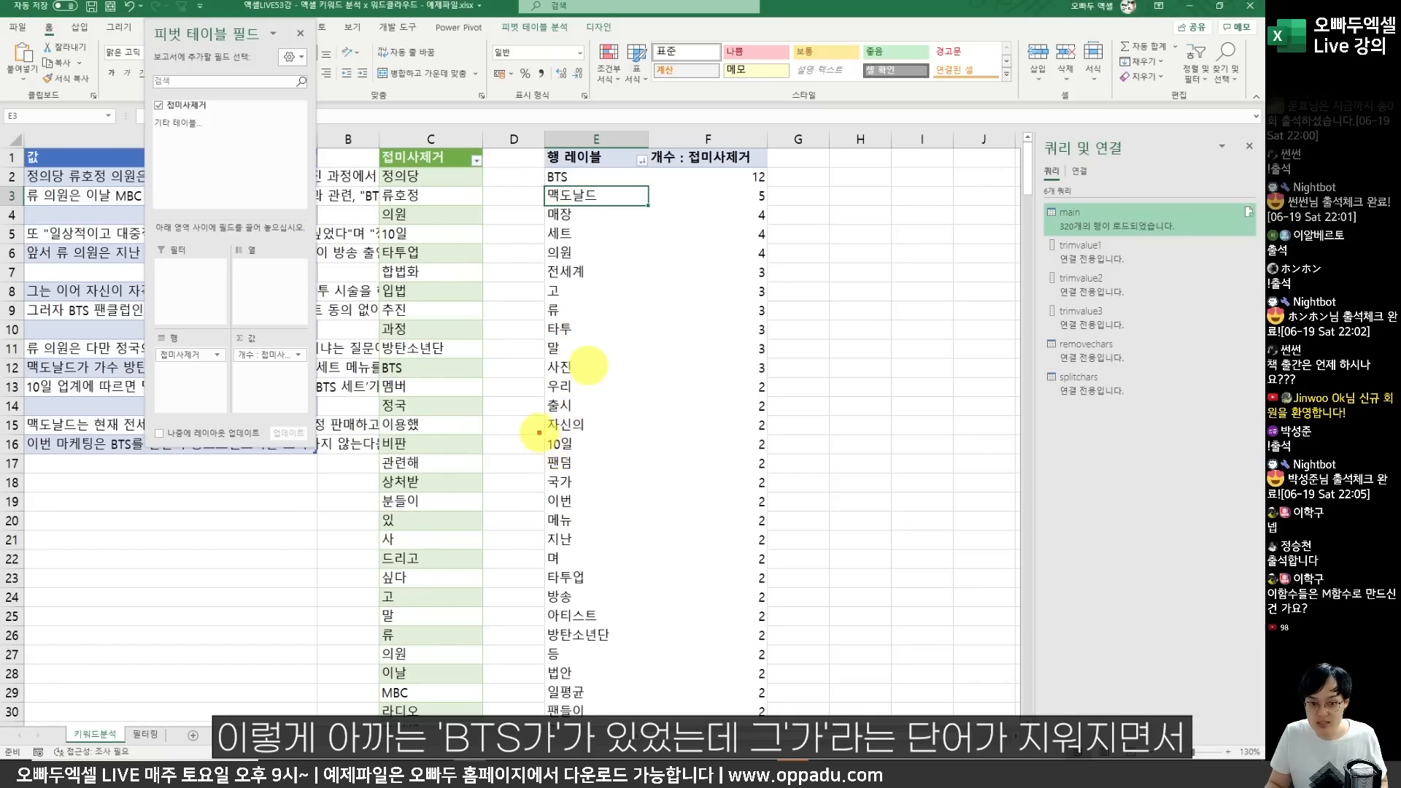
Check the refreshed pivot table for the former BTS가 entry and the count of BTS.
drag(539, 431, 778, 462)
mouse_move(638, 408)
mouse_down()
mouse_move(643, 429)
mouse_move(642, 394)
mouse_move(678, 422)
mouse_up()
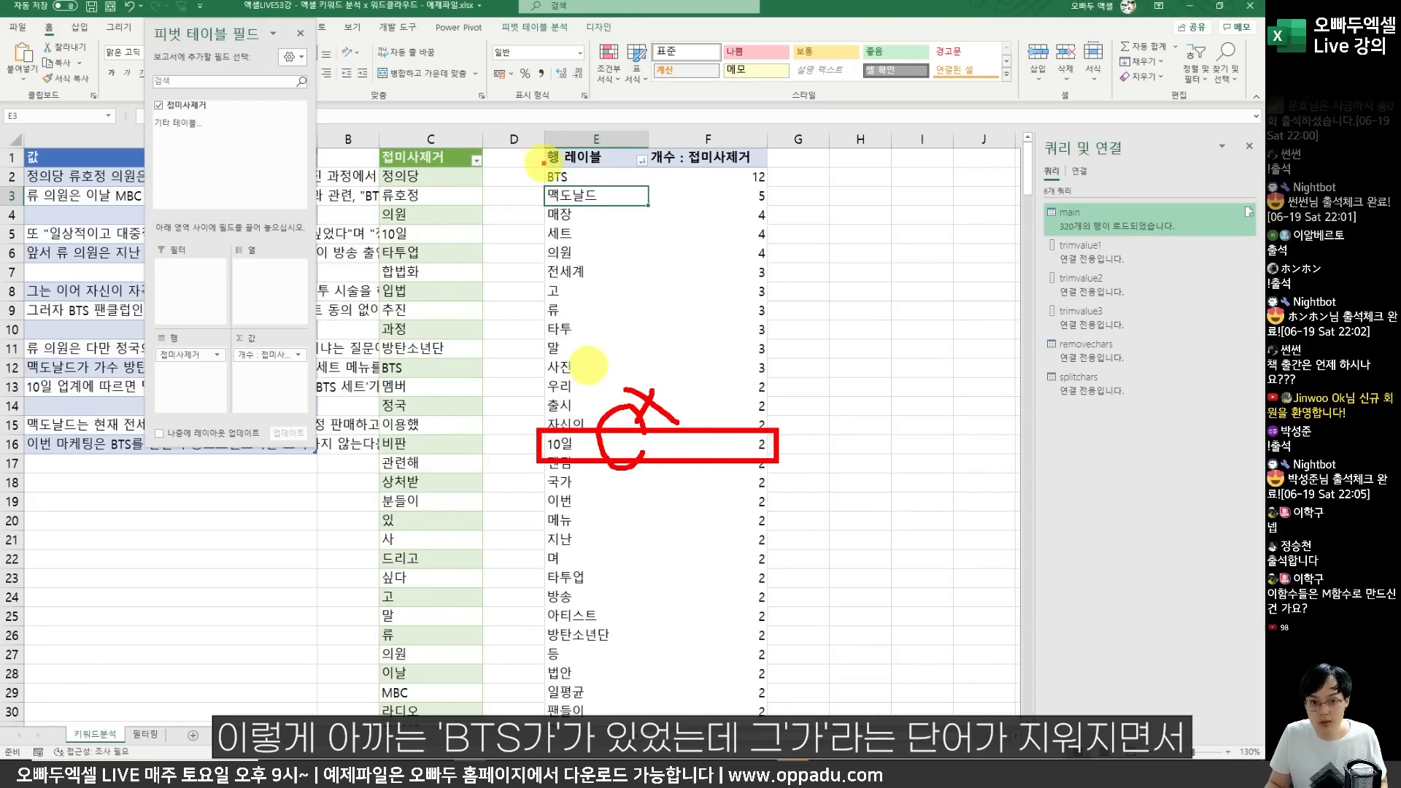
drag(543, 164, 785, 158)
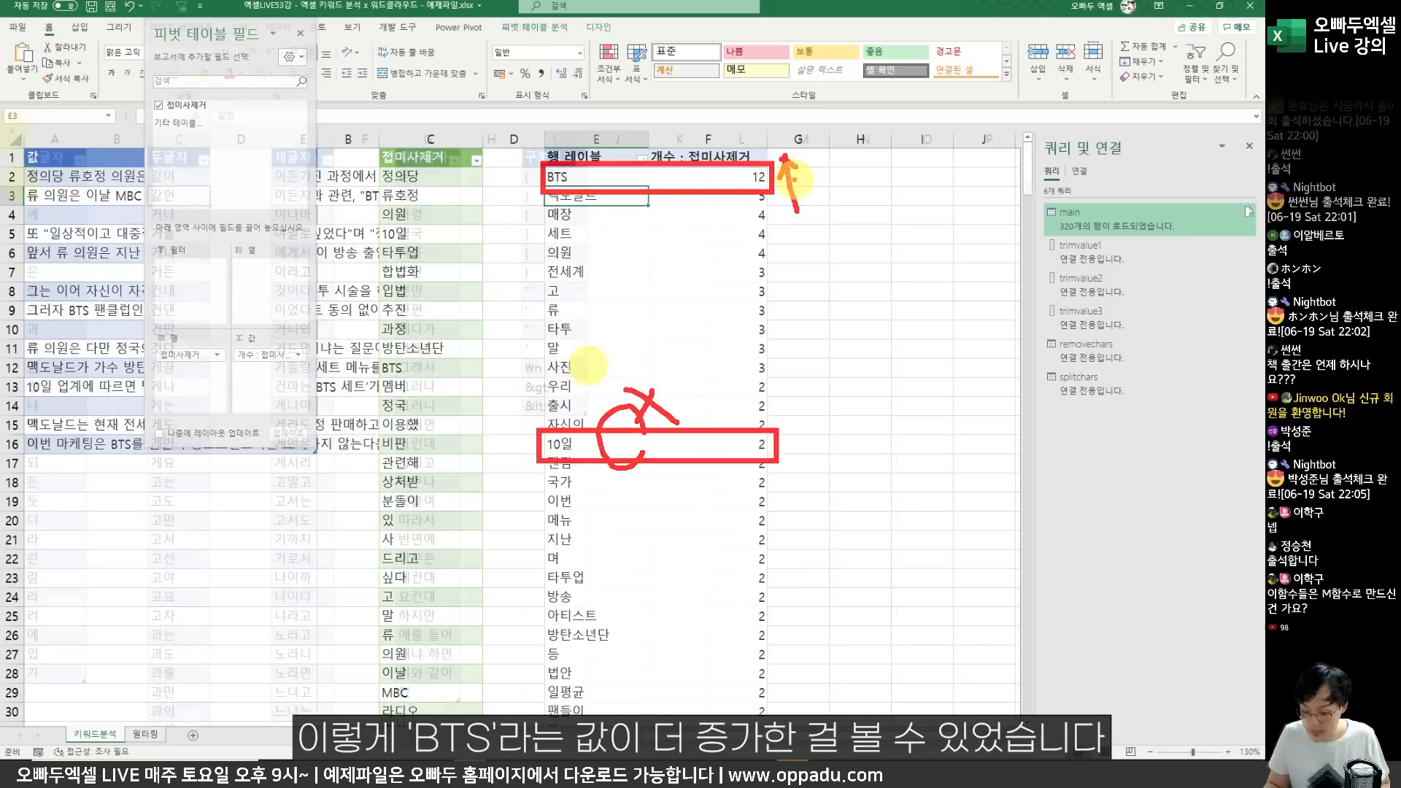
mouse_move(12, 126)
mouse_down()
mouse_move(300, 391)
mouse_move(350, 523)
mouse_move(341, 536)
mouse_up()
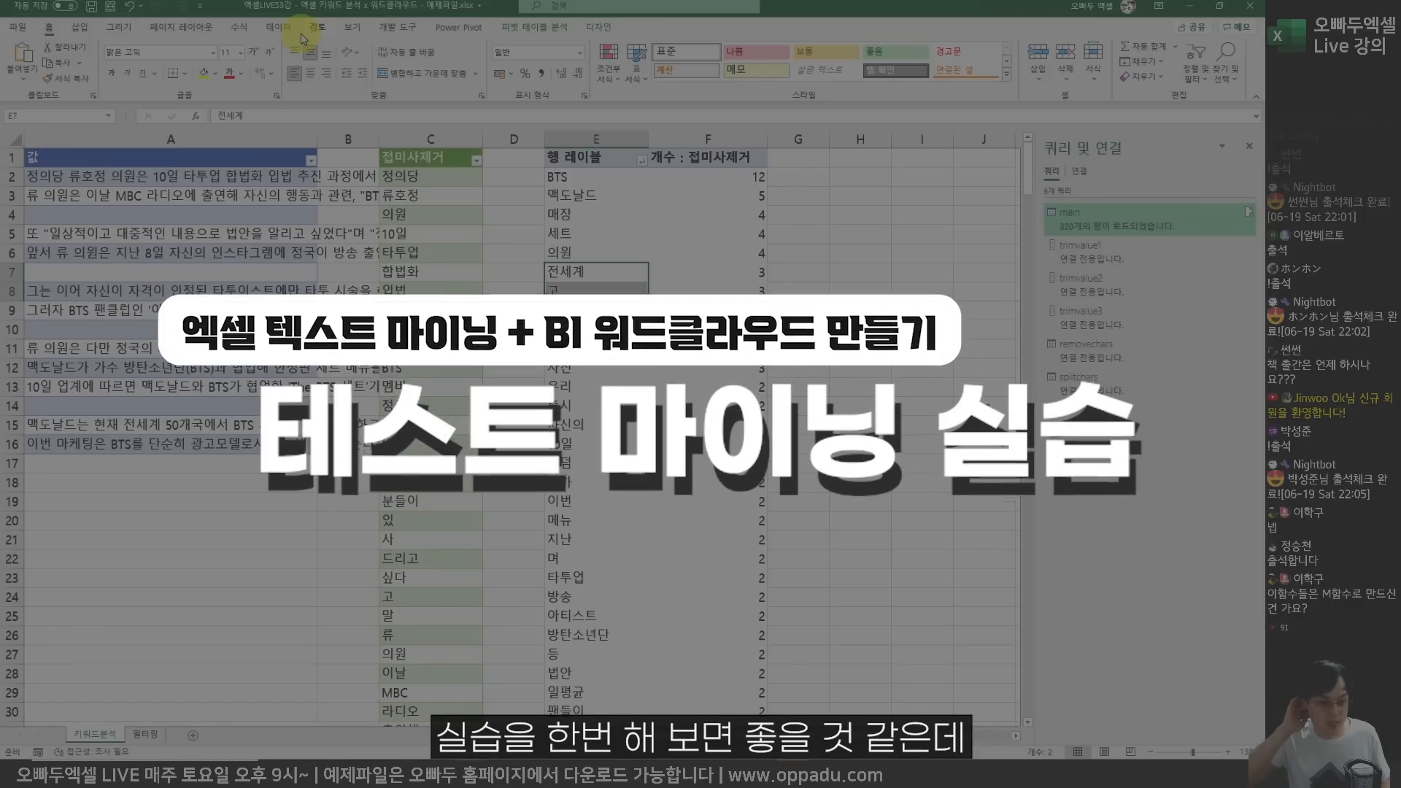
Switch to the browser, search Naver for 햄버거, and show the news results sorted by 최신순.
key(alt+Tab)
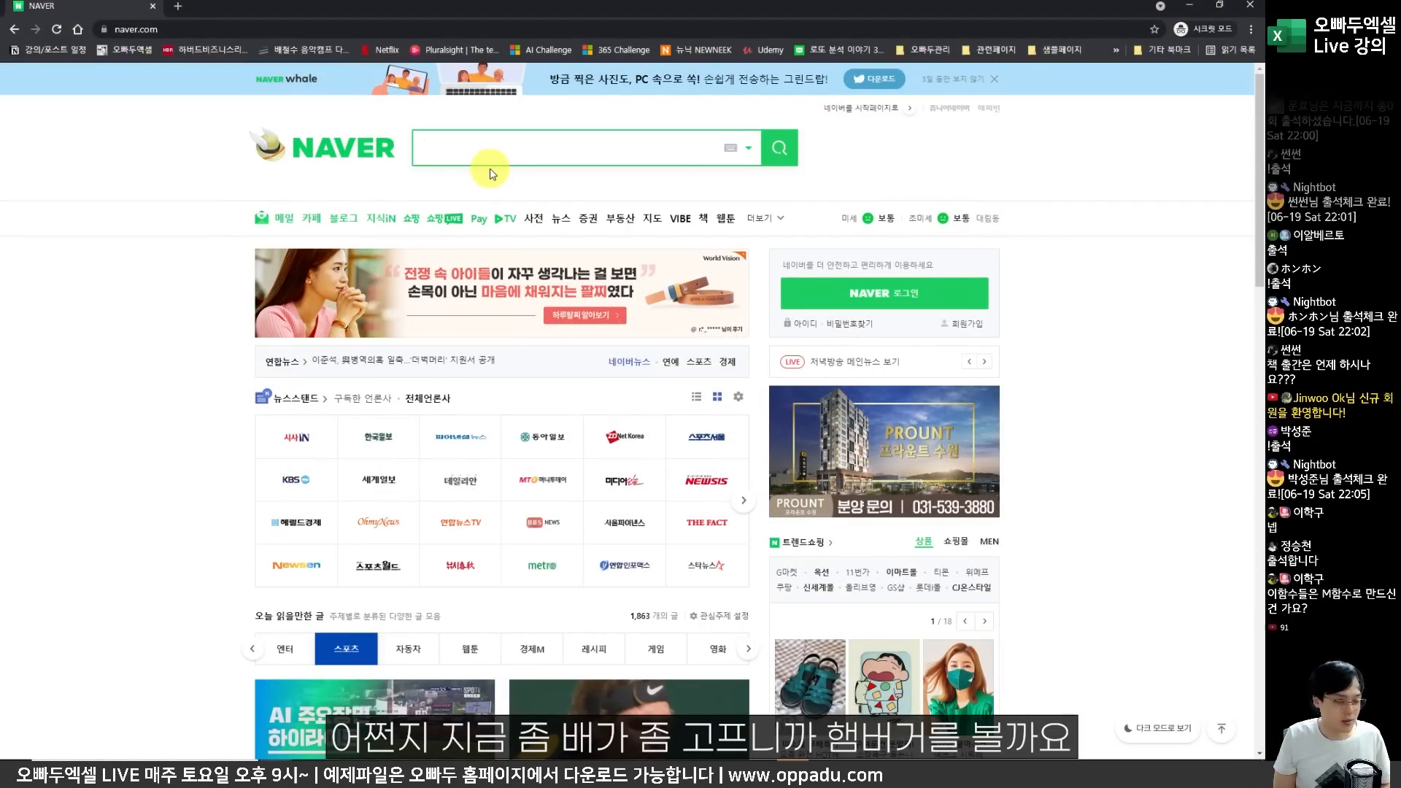
text(햄버거)
key(Return)
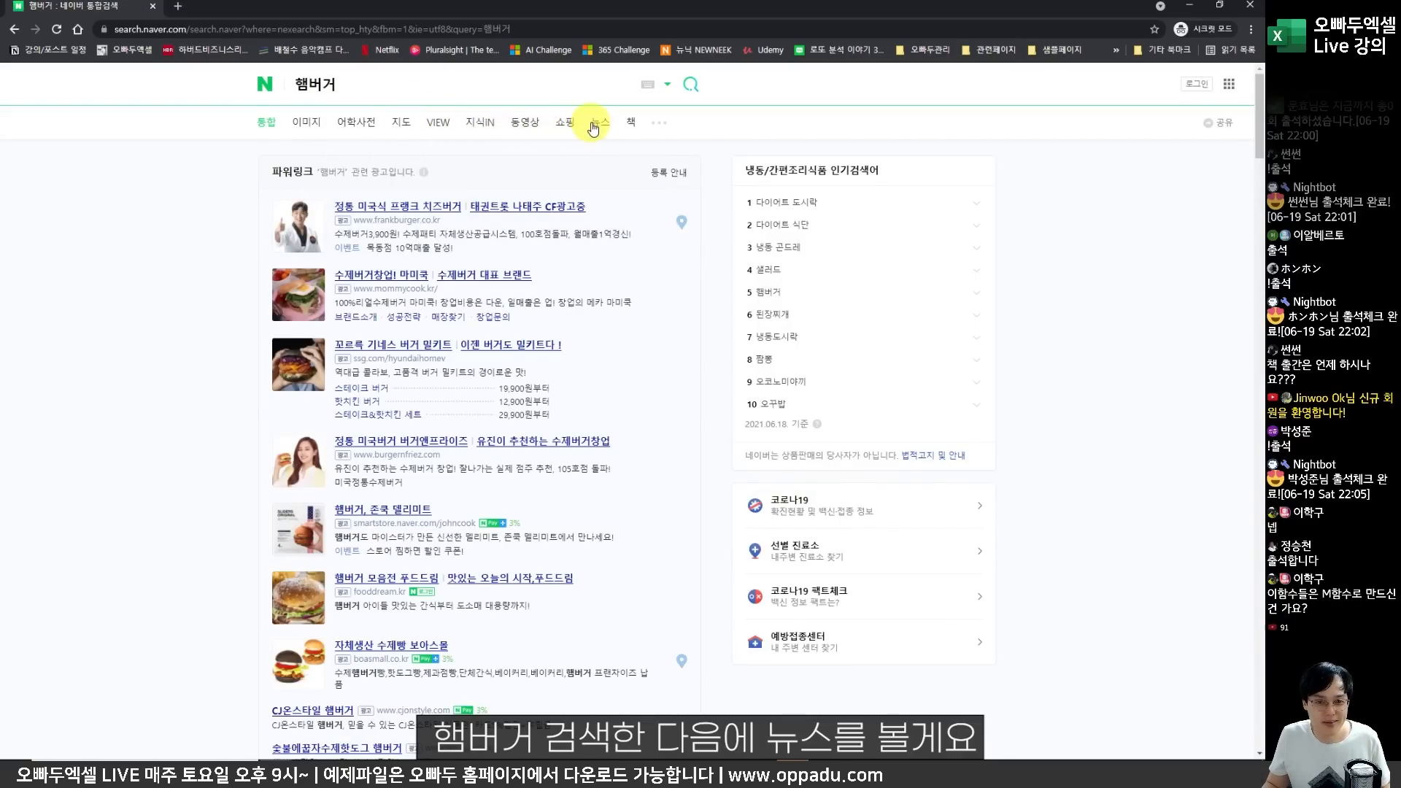
click(595, 126)
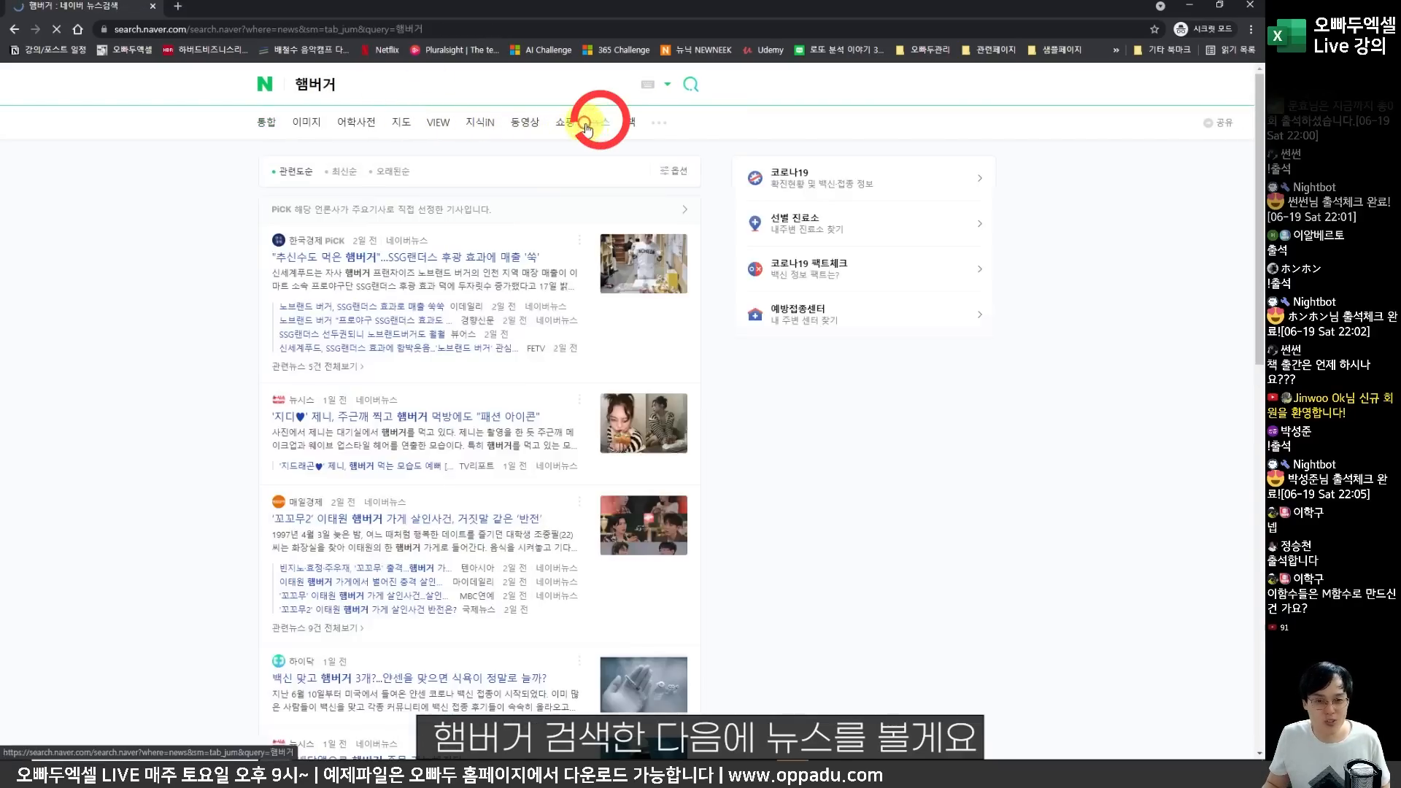
click(348, 172)
Open the first five 햄버거 news articles, each in its own new browser tab.
ctrl+click(383, 263)
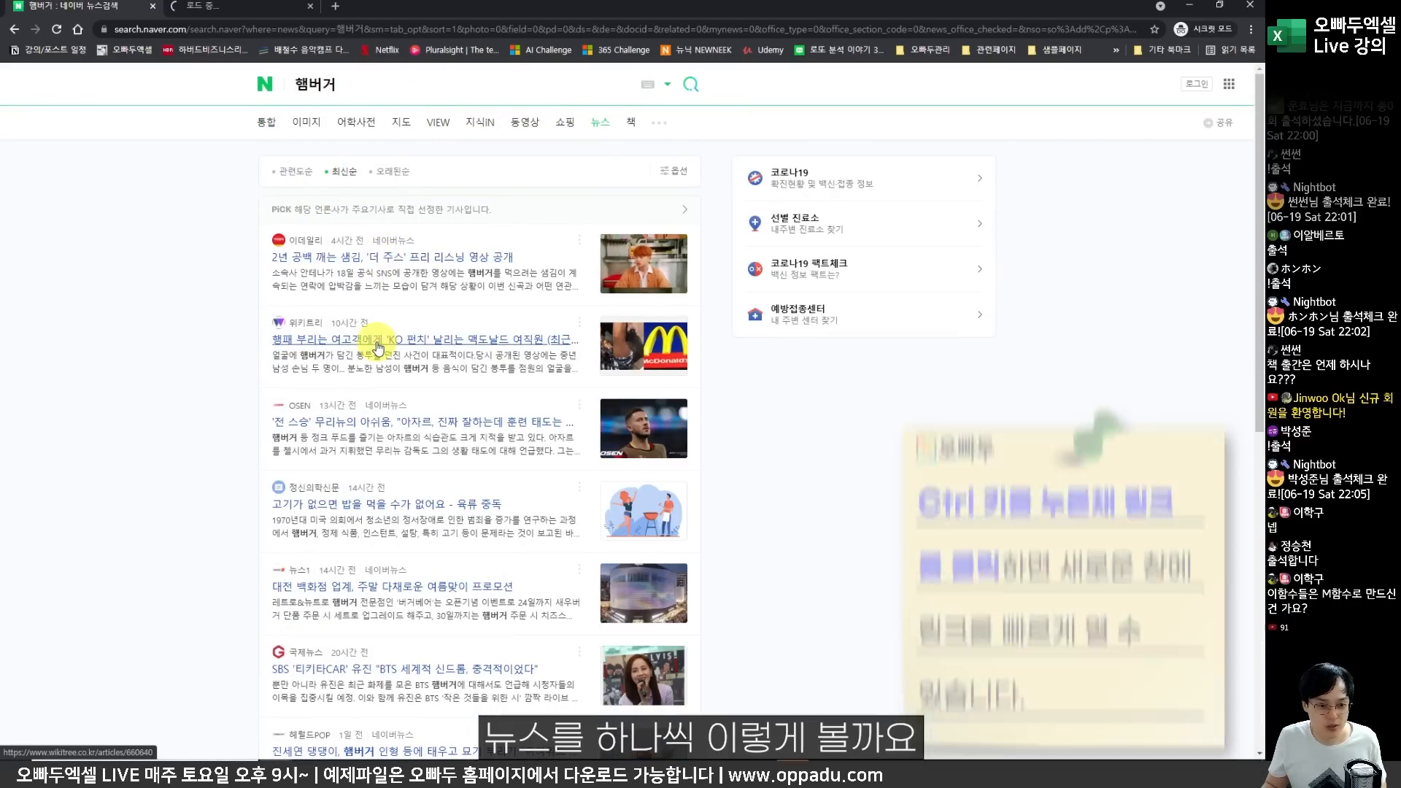
ctrl+click(370, 338)
ctrl+click(438, 423)
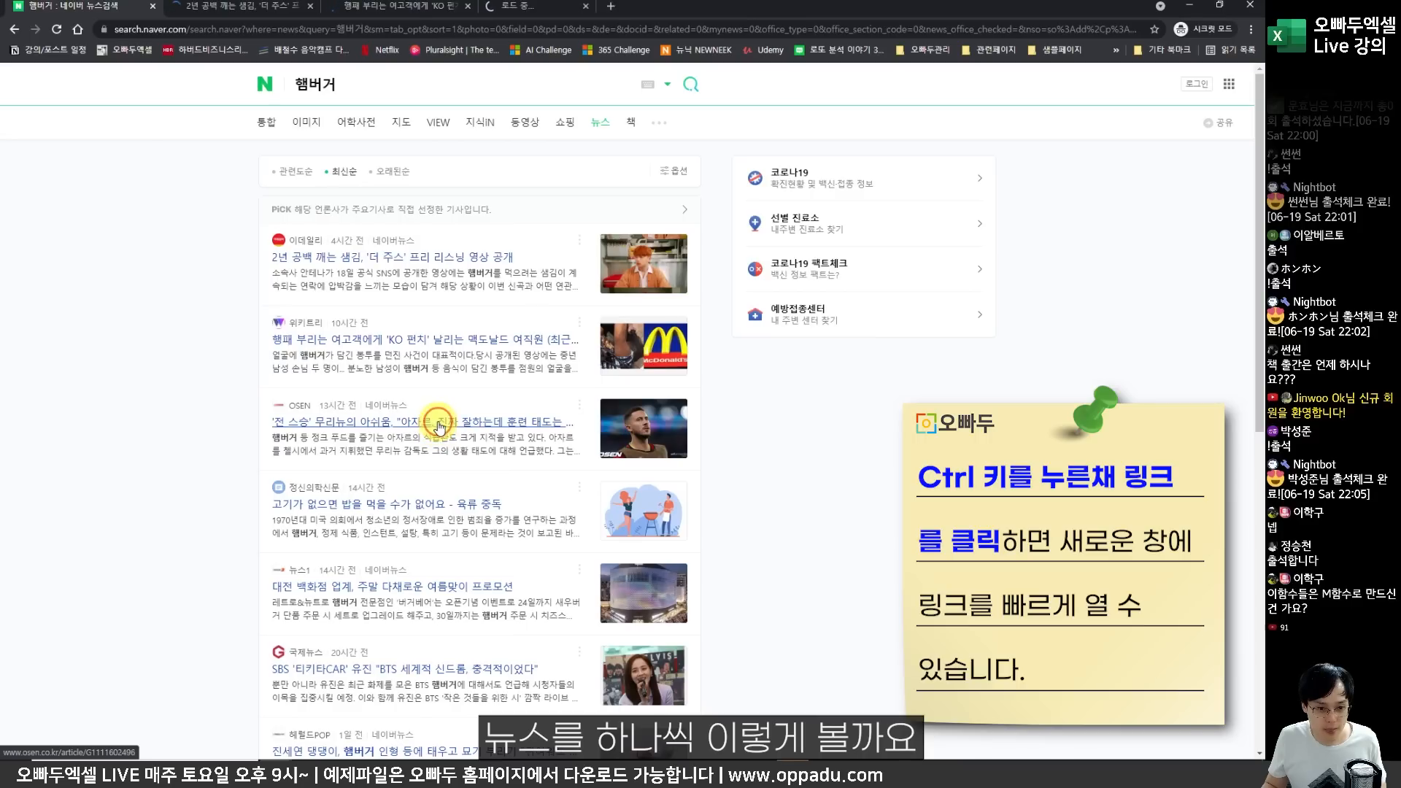
ctrl+click(438, 502)
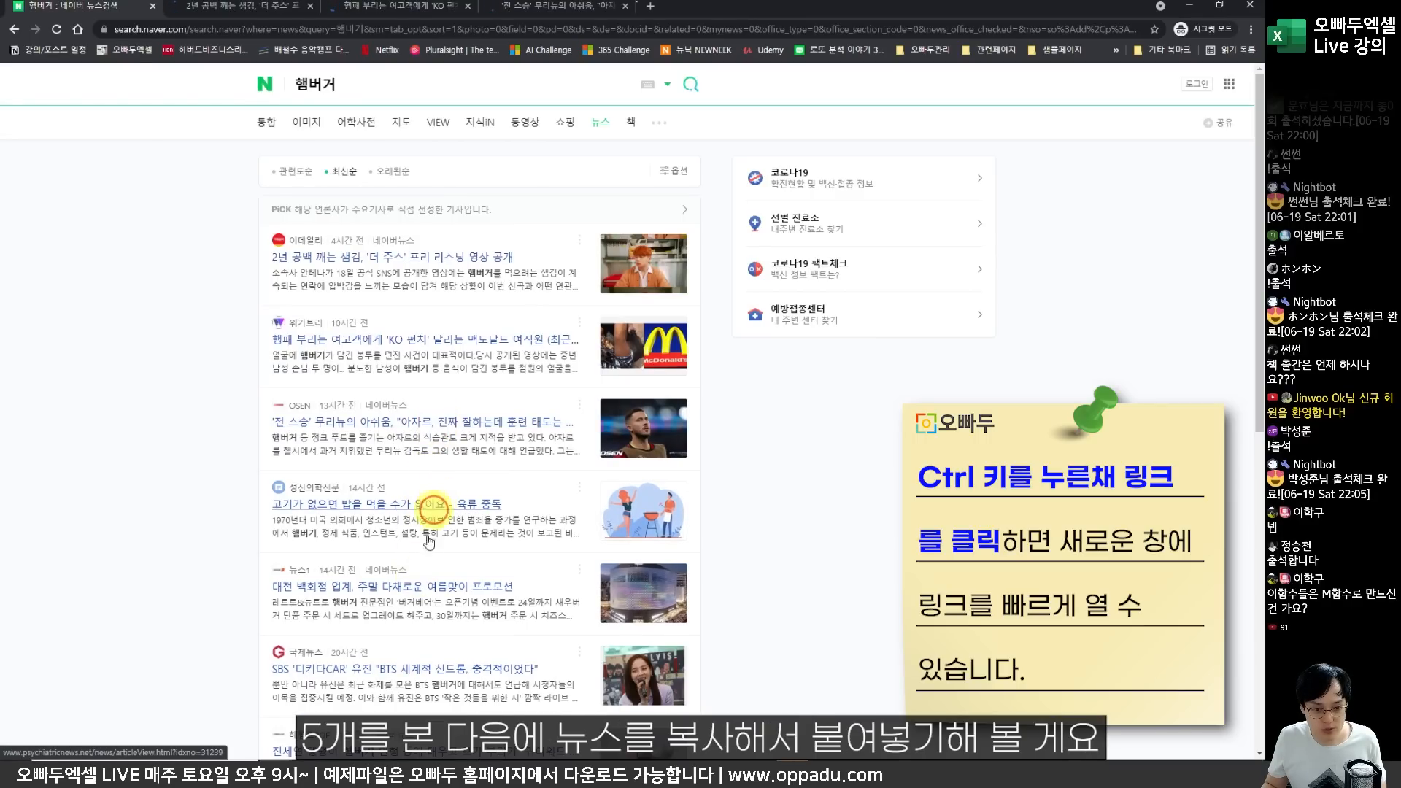
ctrl+click(416, 586)
Copy the body text of the first opened news article, the one about '더 주스'.
click(233, 6)
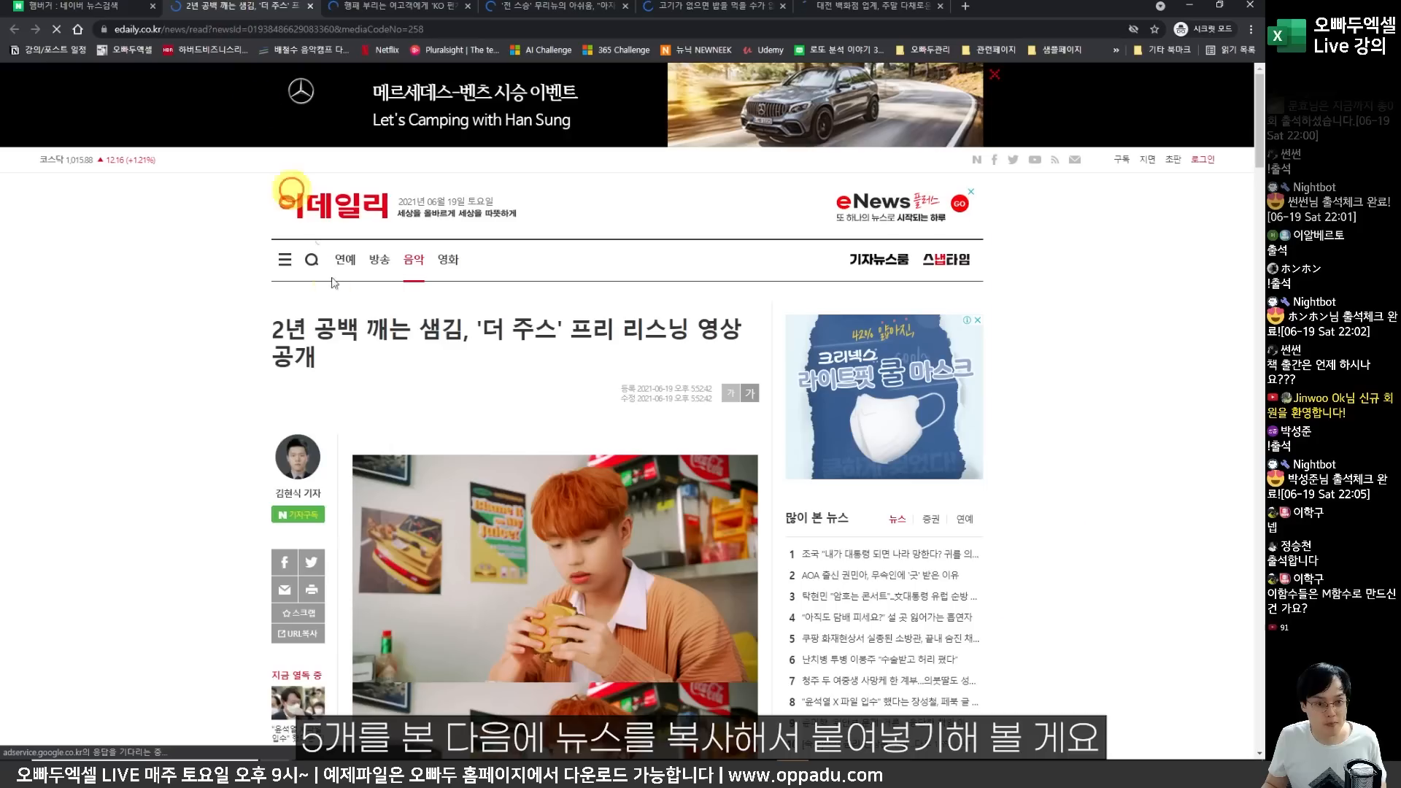
scroll(427, 406, down, 6)
scroll(431, 408, down, 5)
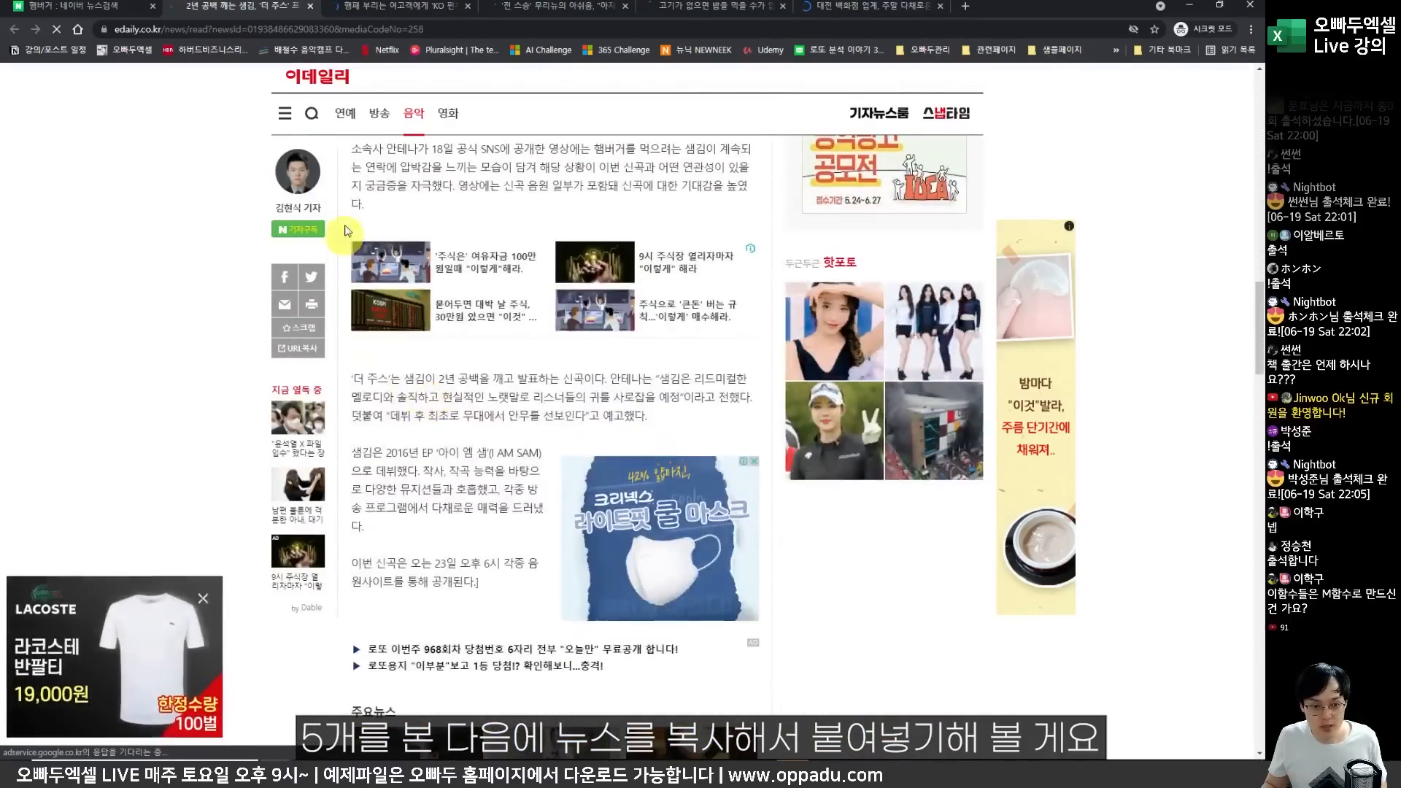
drag(350, 226, 537, 675)
scroll(538, 675, down, 4)
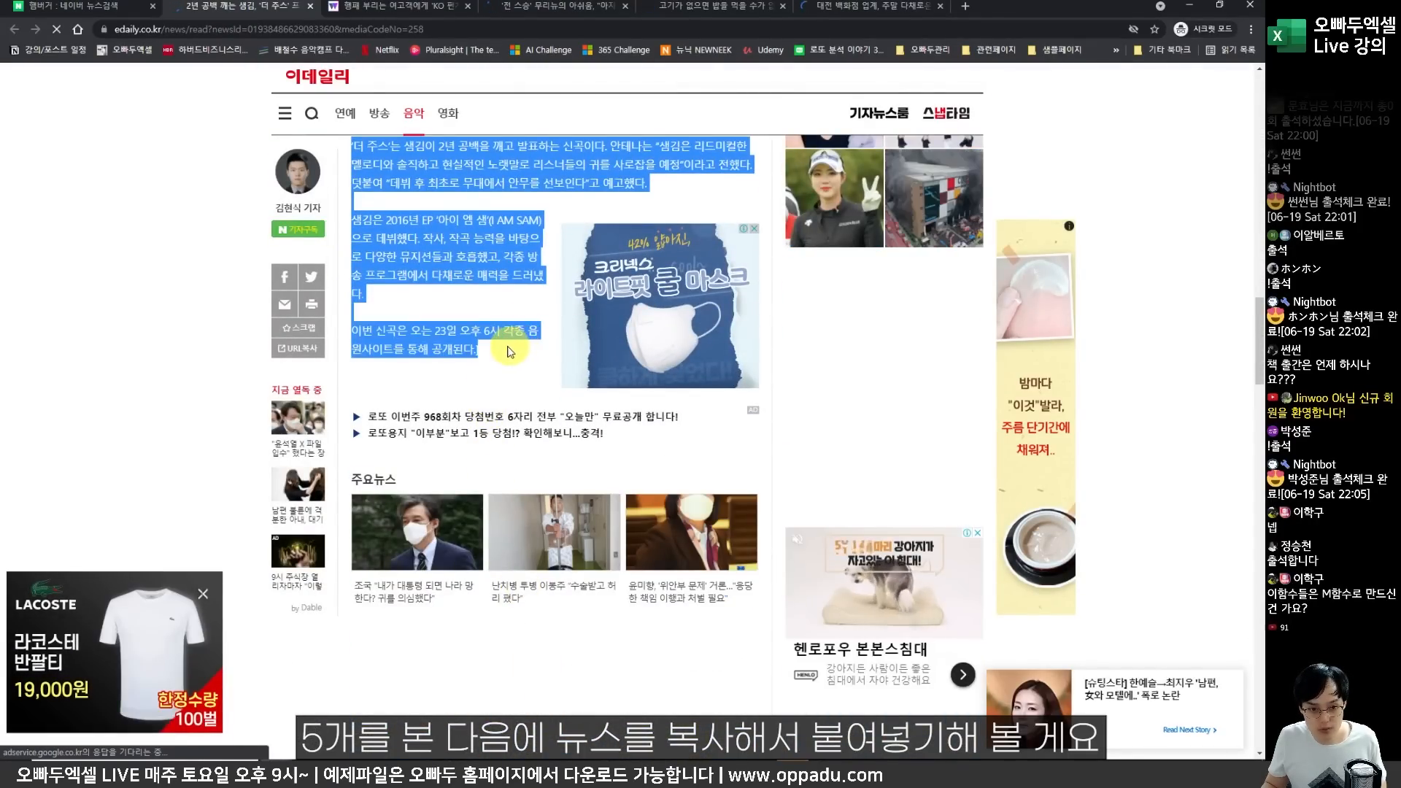
Switch to Excel and paste the copied article content as plain text (텍스트) into the 값 column from cell A2, then look through it.
key(alt+Tab)
key(alt+Tab)
key(alt+Tab)
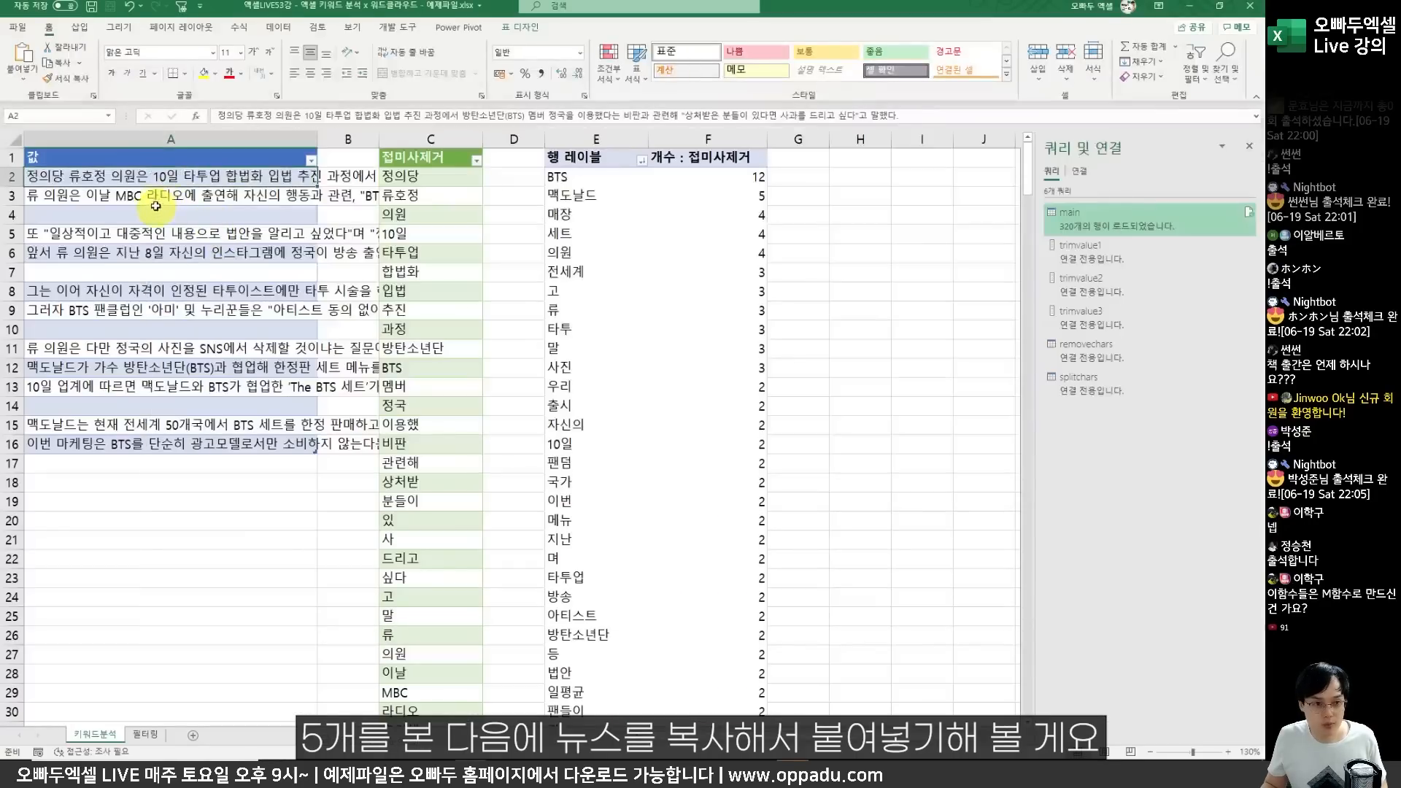
right_click(173, 175)
click(213, 262)
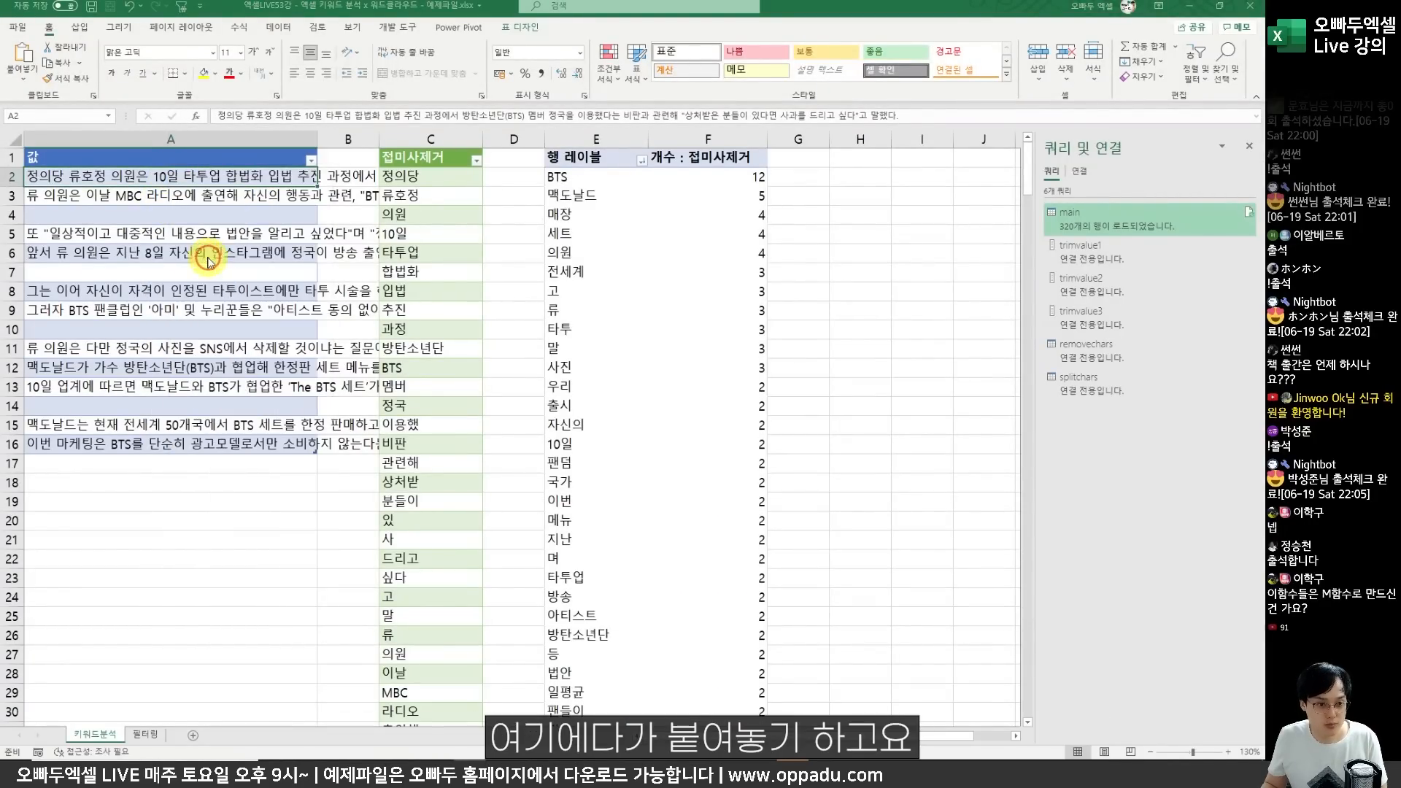
click(135, 177)
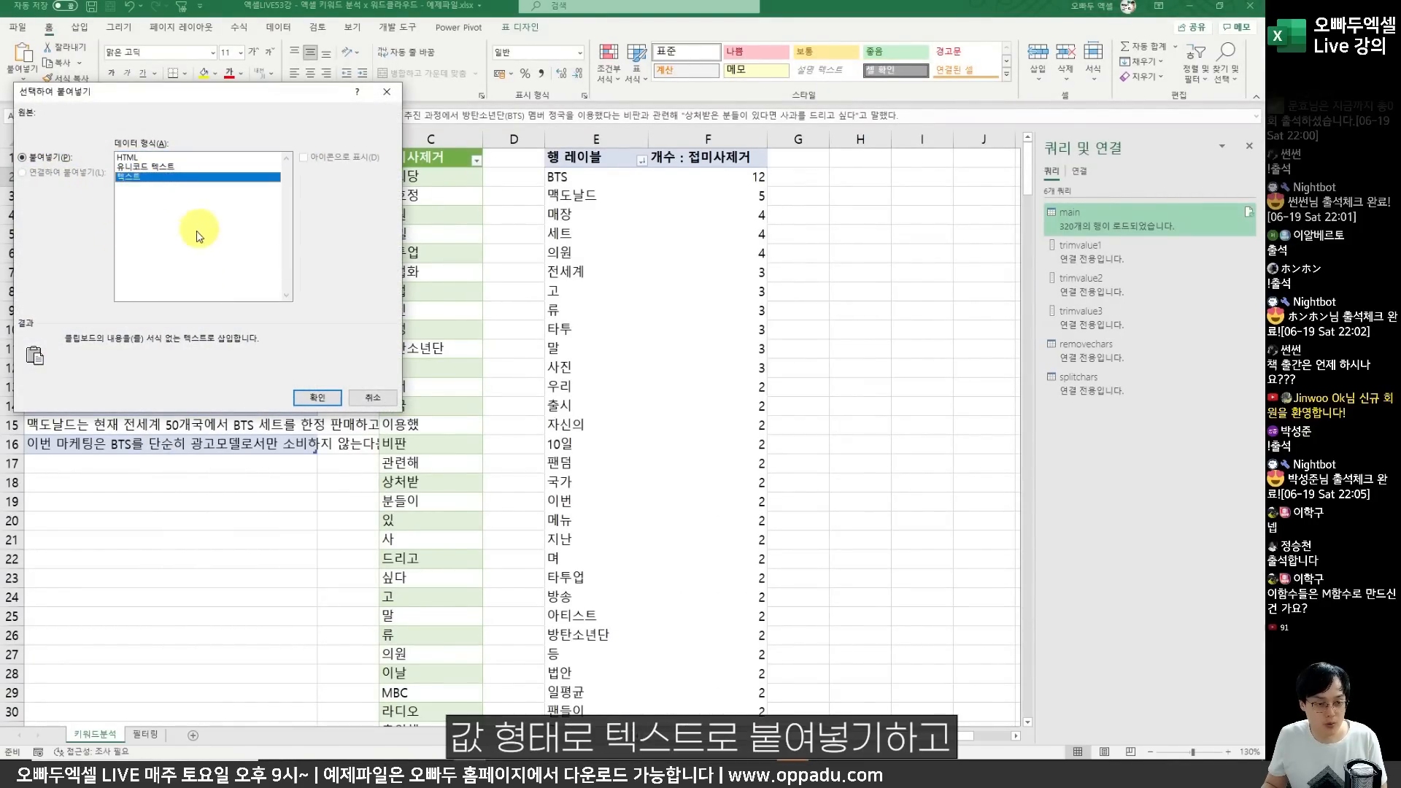
key(Return)
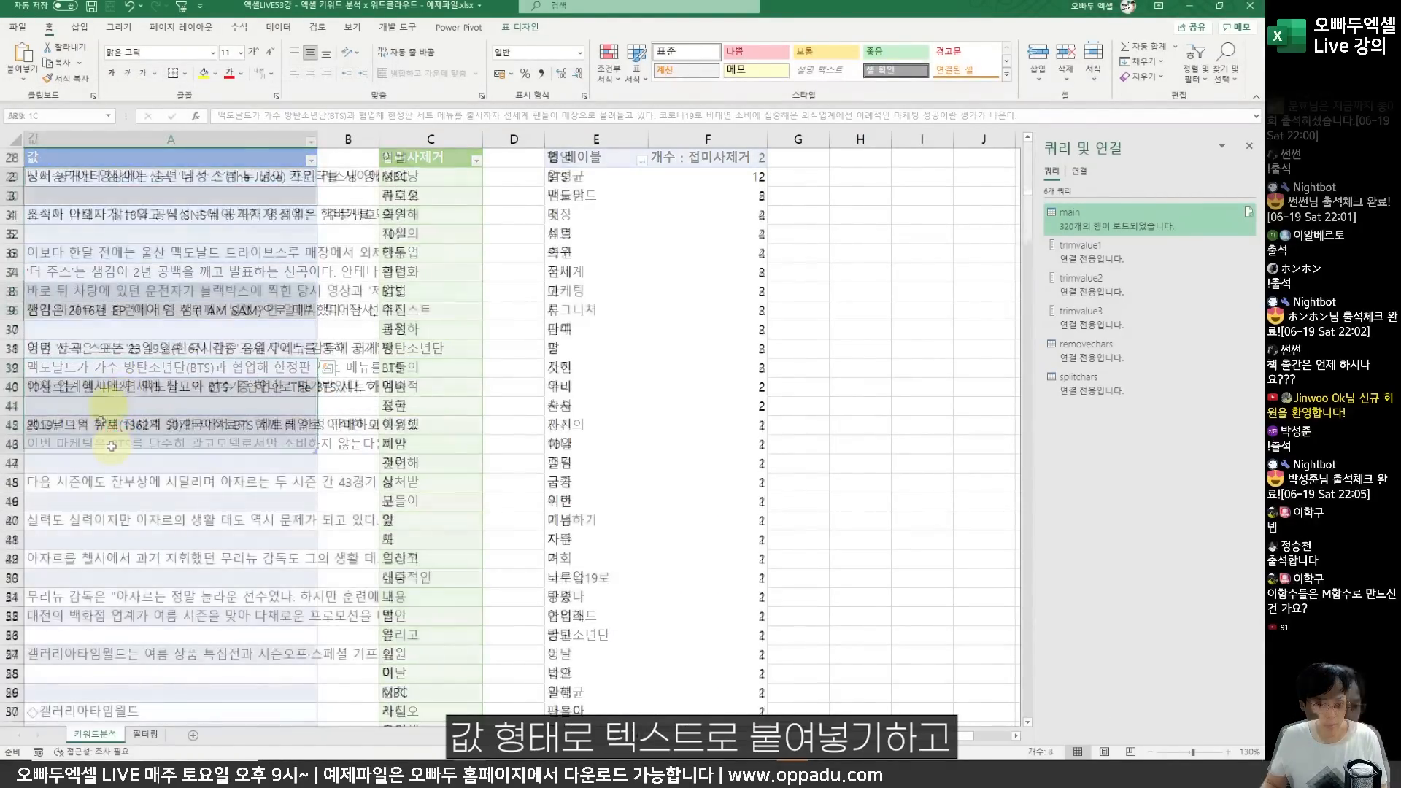
scroll(102, 474, down, 8)
scroll(96, 543, up, 8)
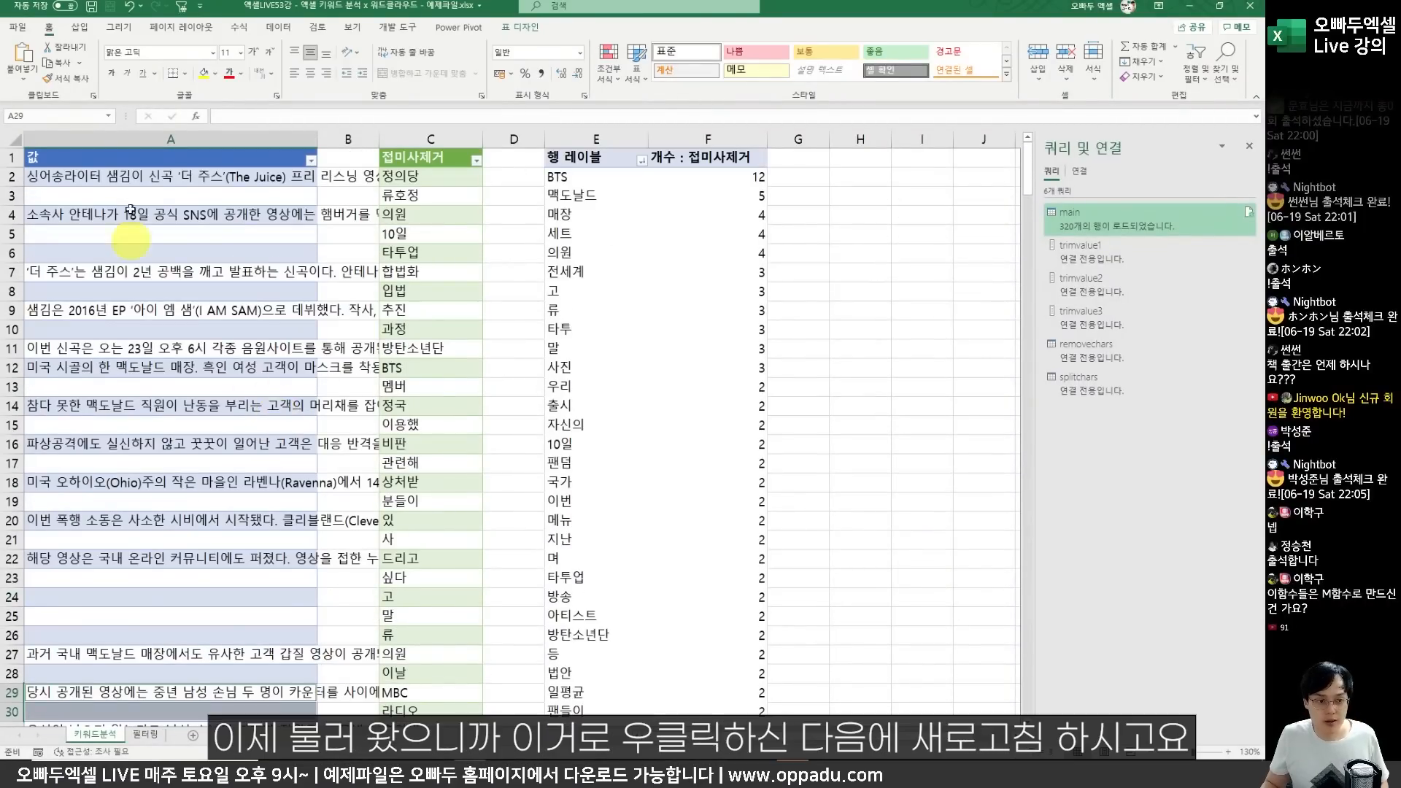
click(171, 386)
Refresh the 접미사제거 query table and the keyword count pivot table for the new articles, and check the top keywords.
right_click(449, 257)
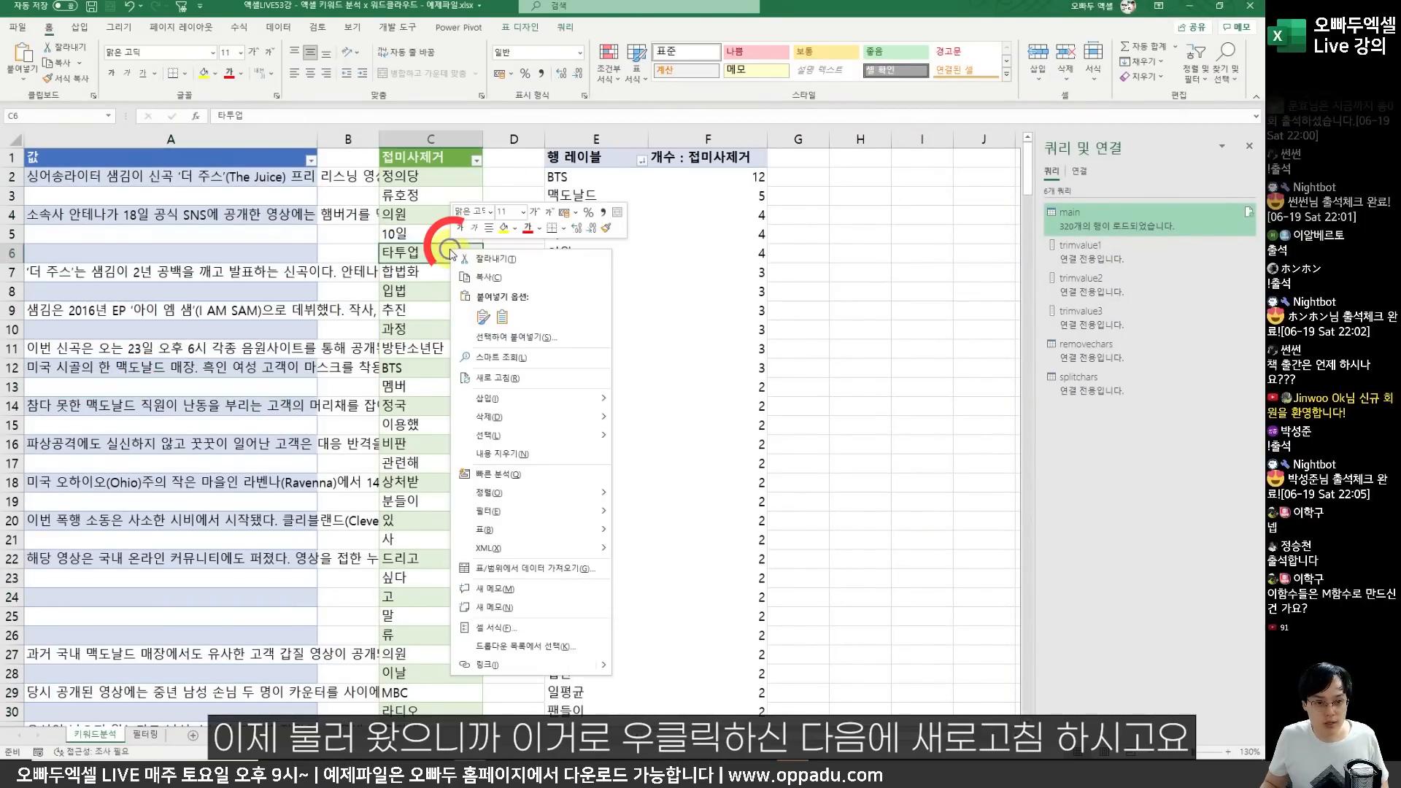
click(491, 376)
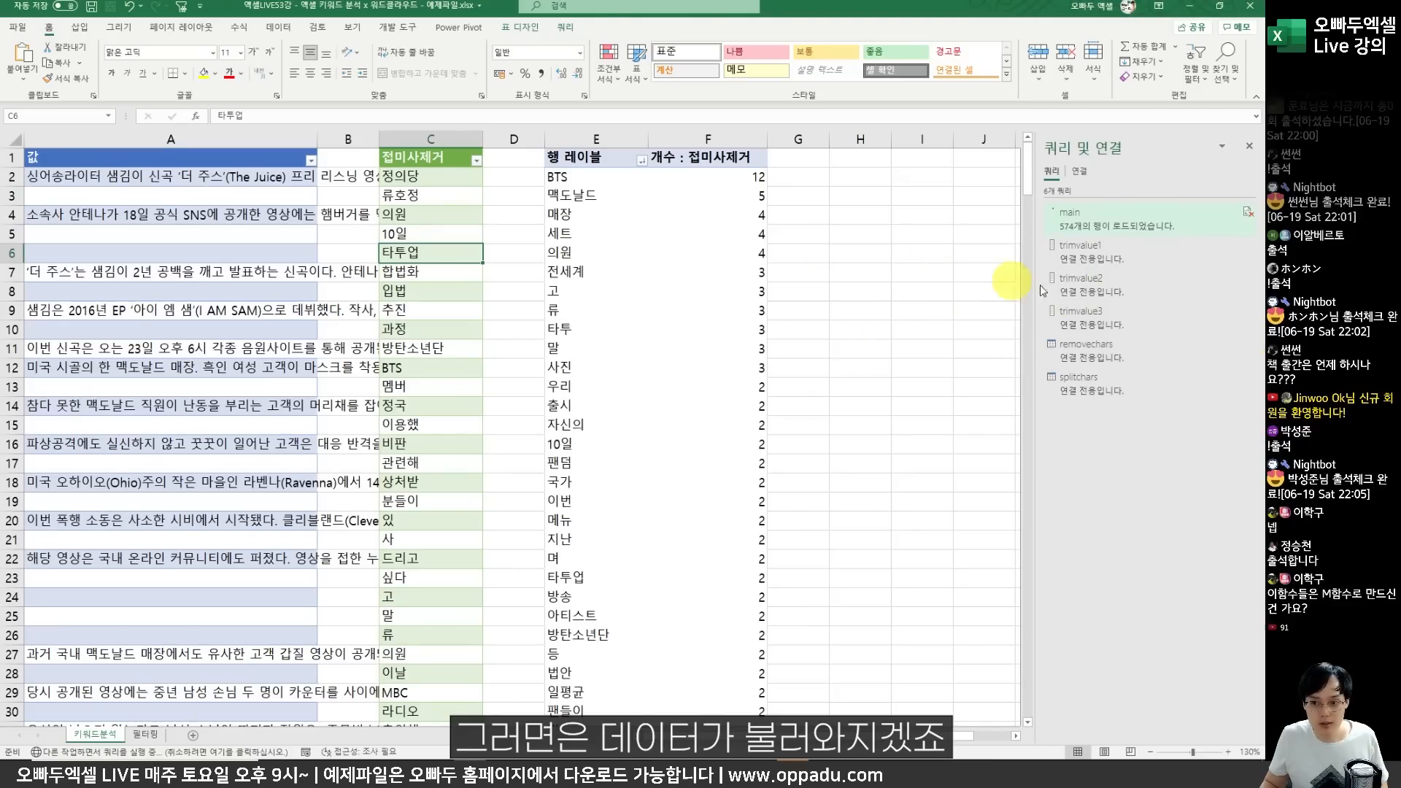
mouse_move(1077, 252)
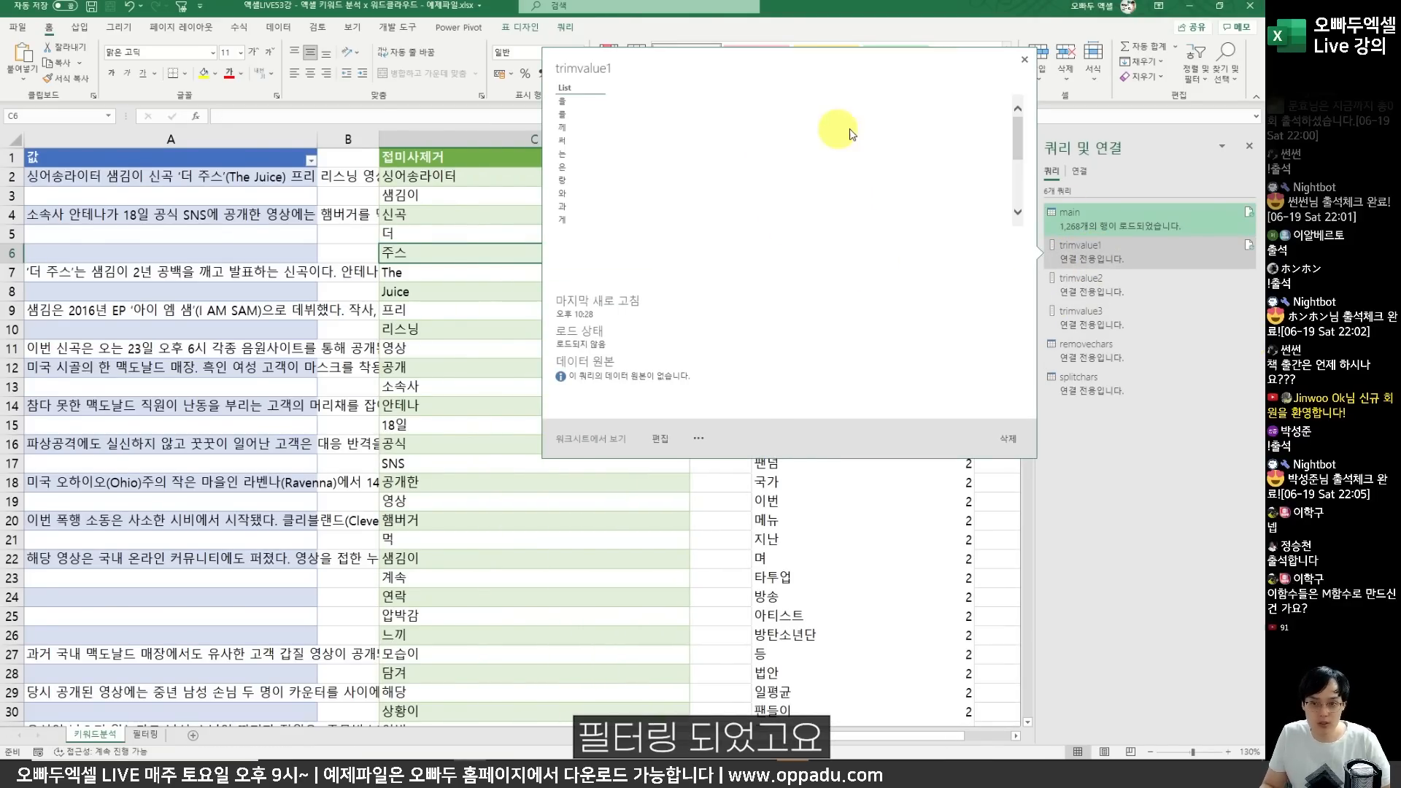
right_click(812, 235)
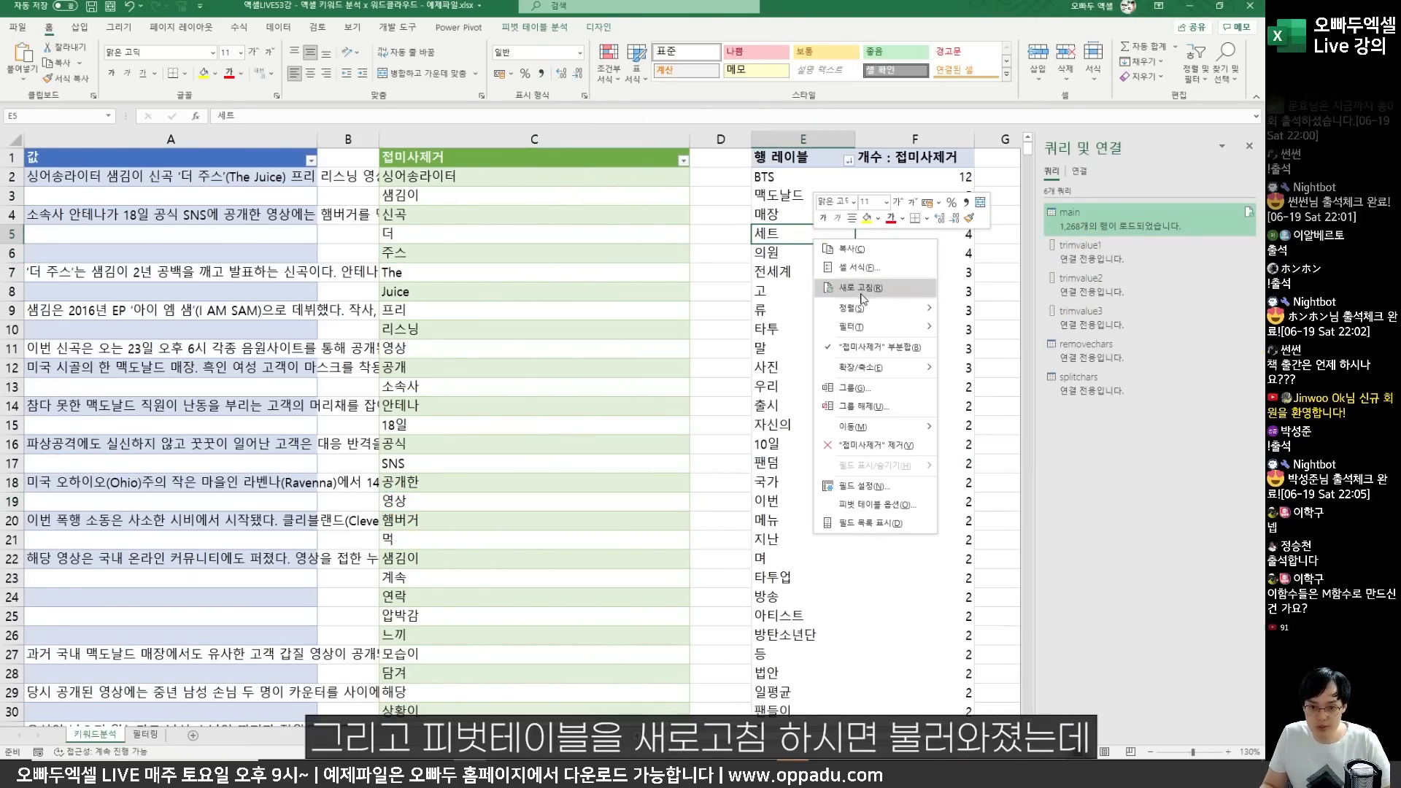
click(864, 294)
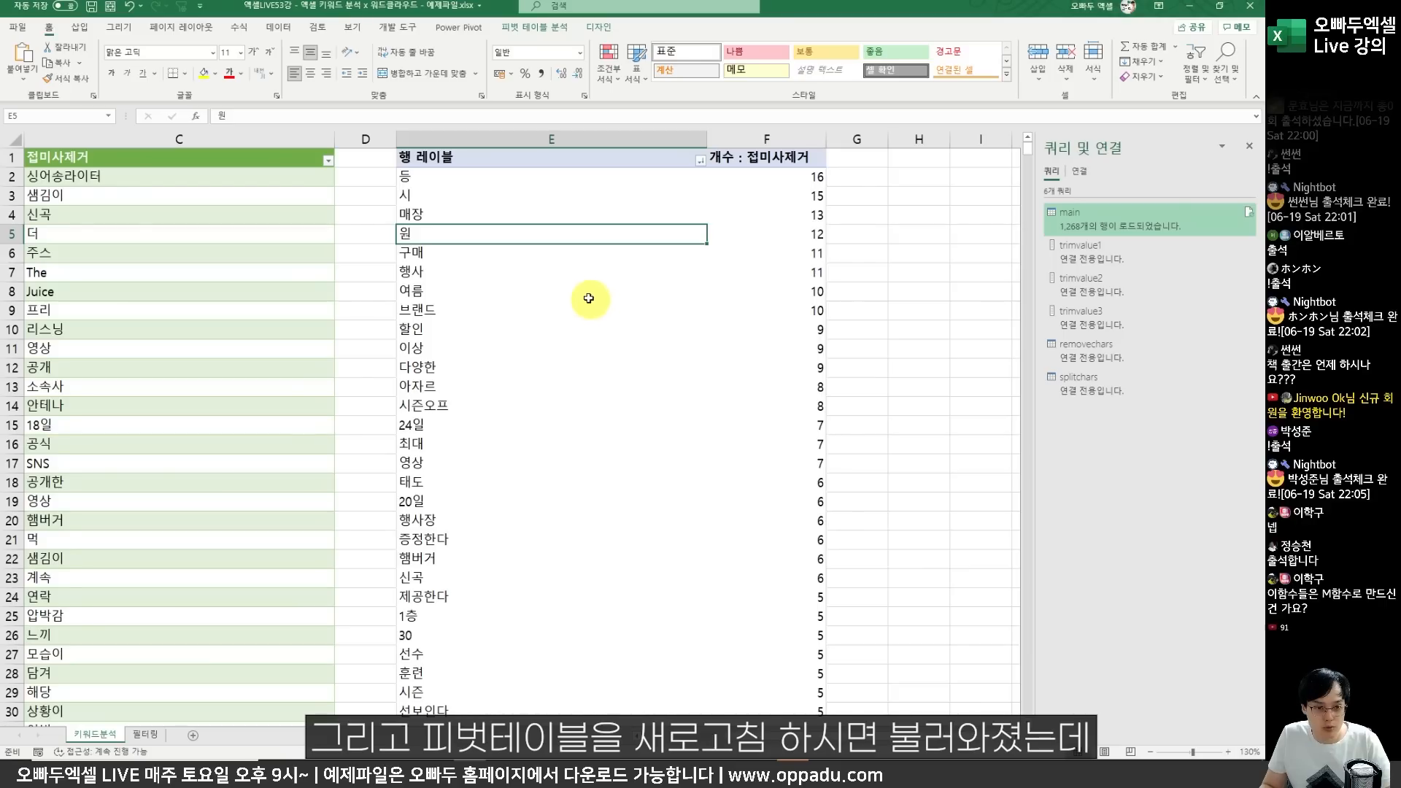
drag(465, 181, 438, 237)
click(438, 234)
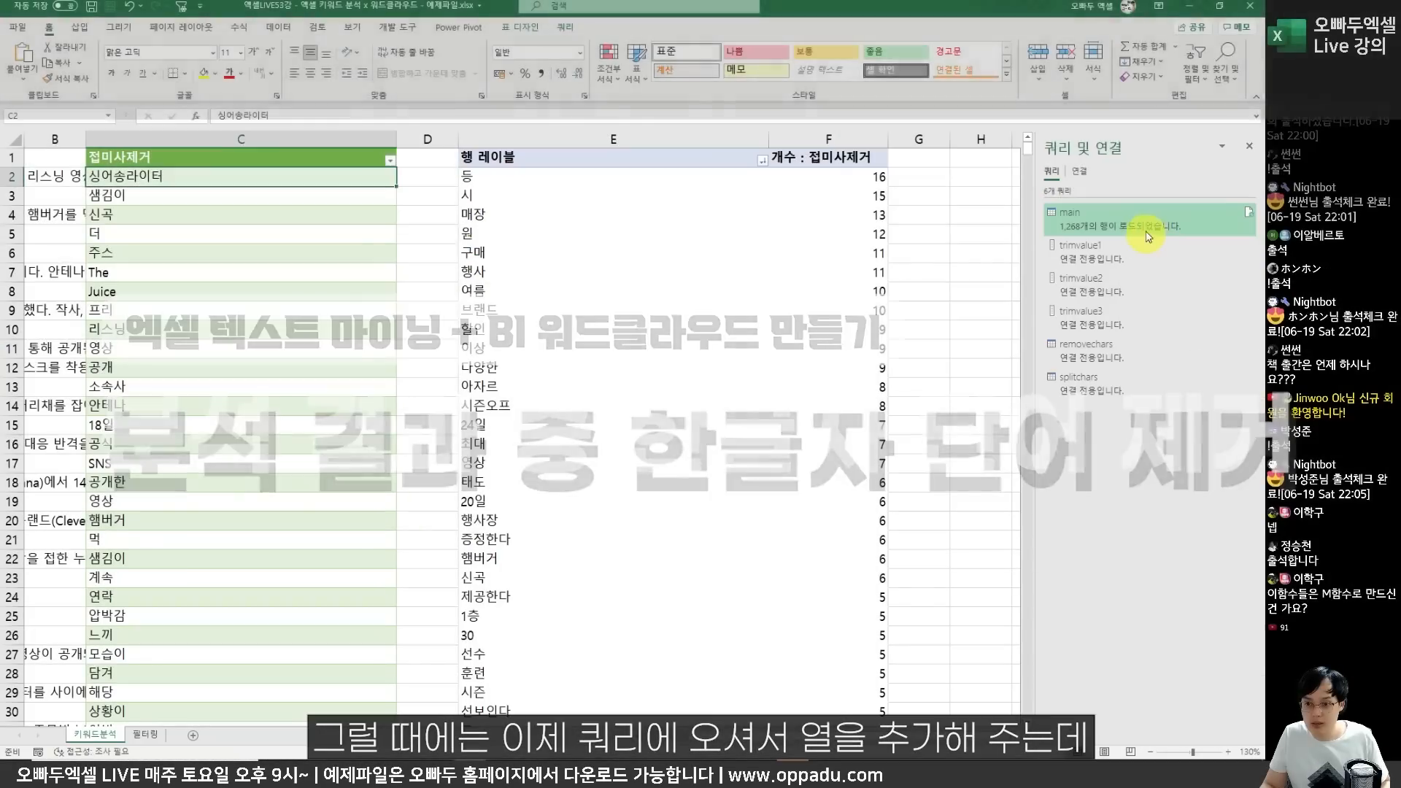
Edit the main query and add a custom column named 글자수 with the formula Text.Length([접미사제거]).
right_click(1163, 219)
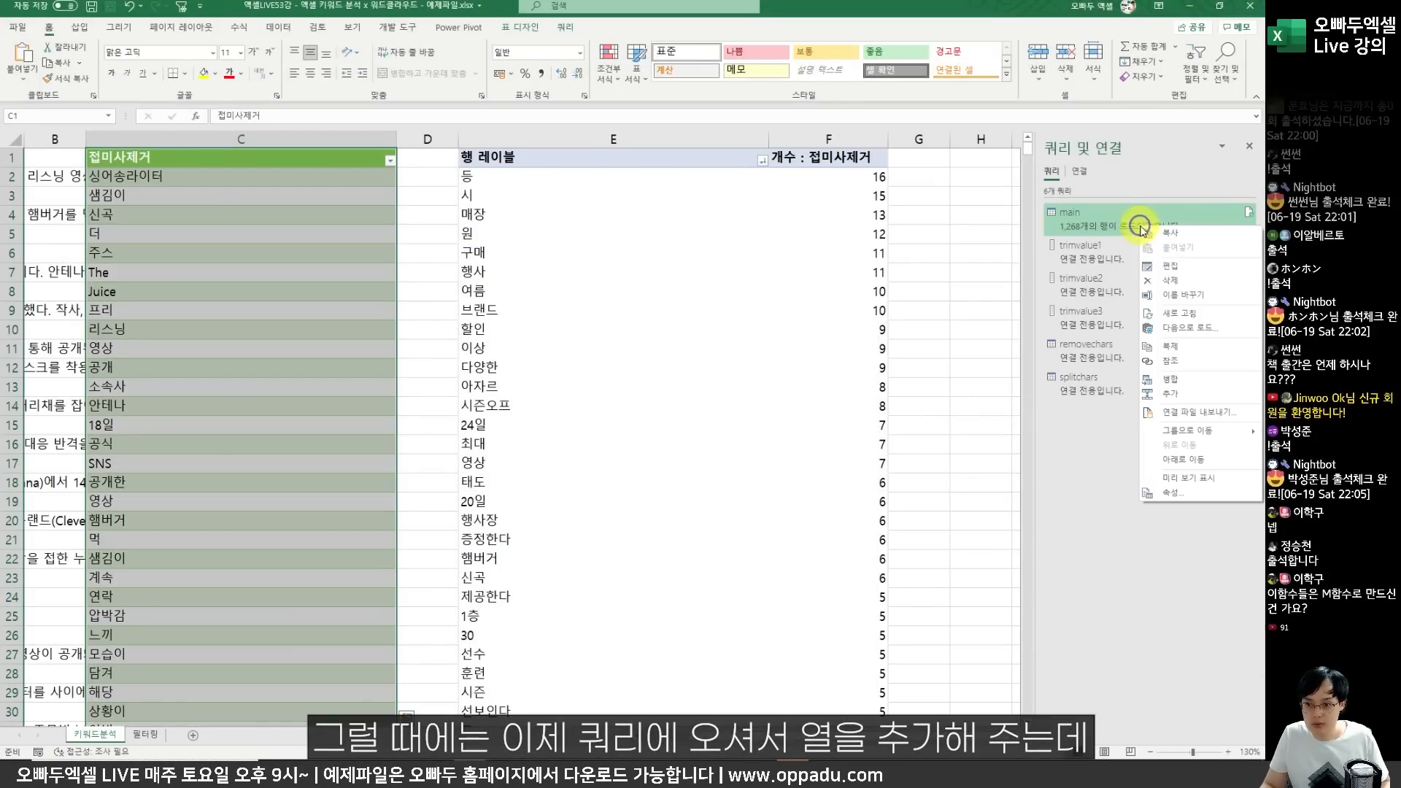
click(1174, 268)
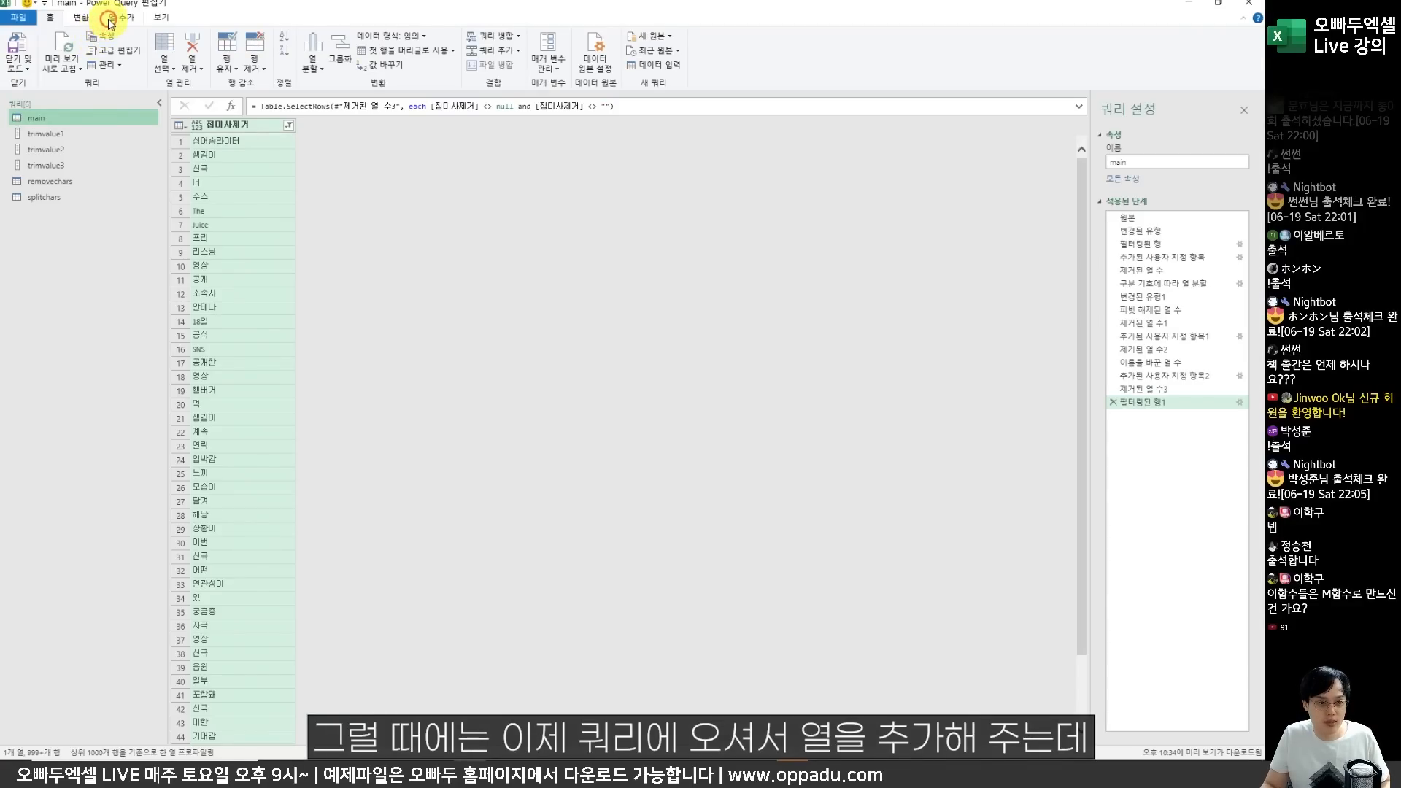
click(109, 18)
click(55, 46)
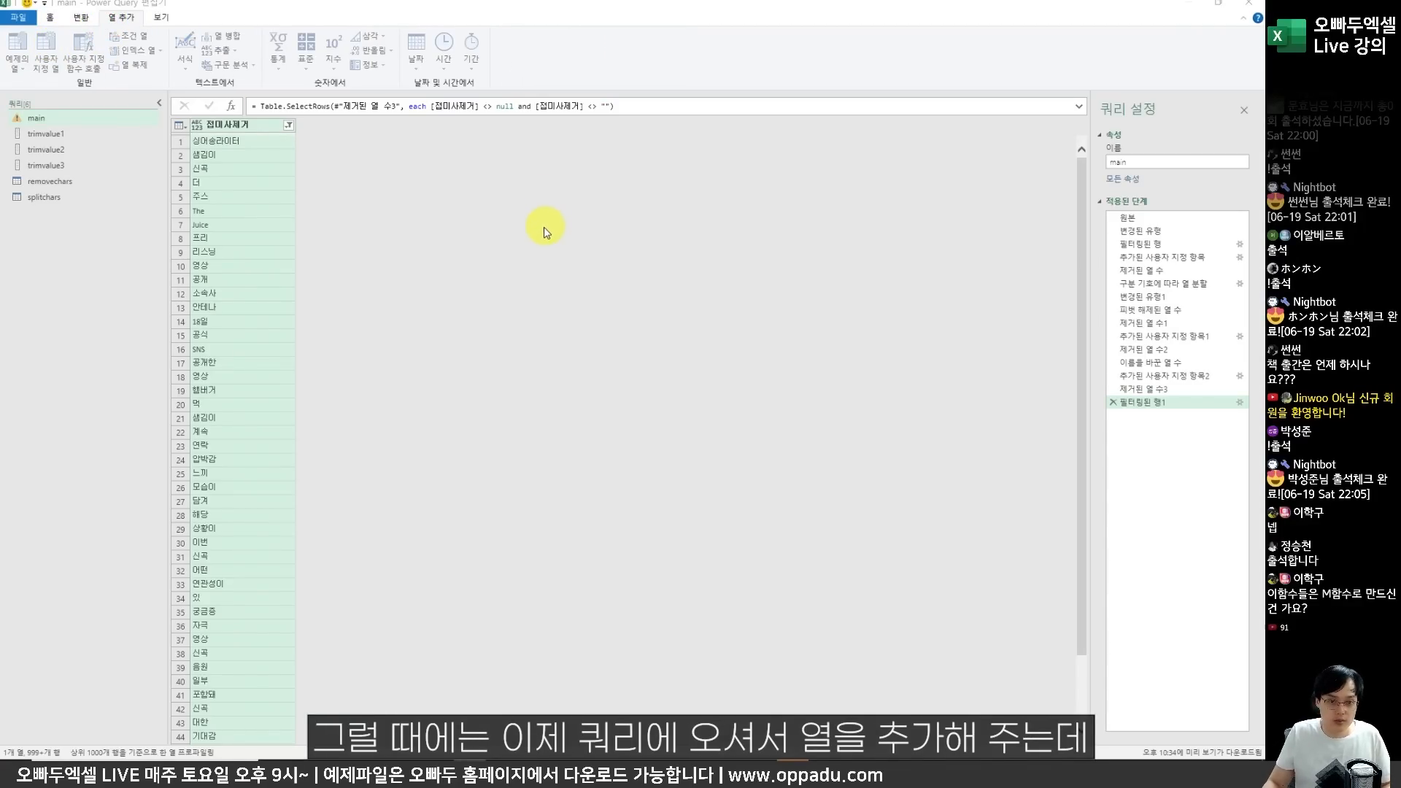
drag(474, 309, 357, 308)
text(ㄱ)
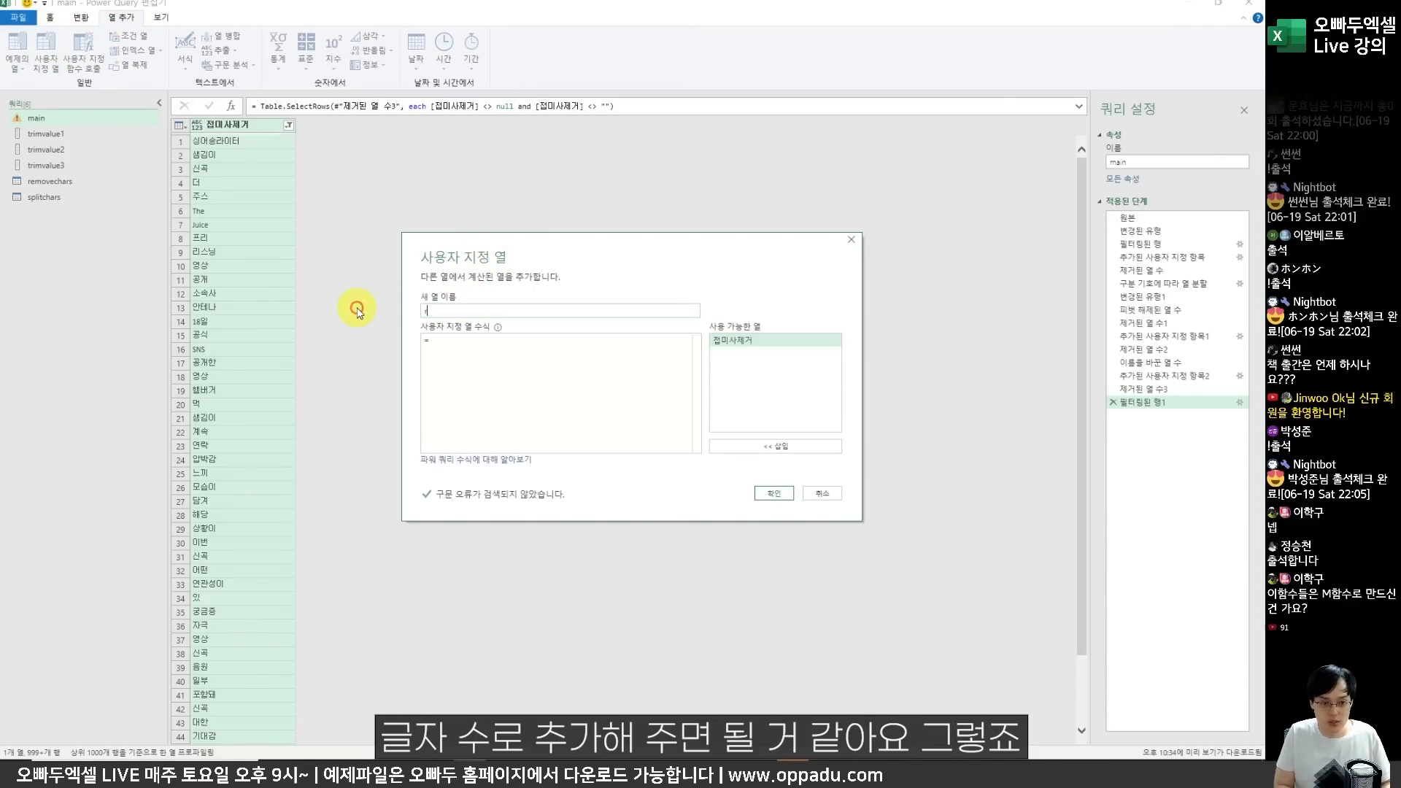
text(르자수)
click(429, 342)
text(Text)
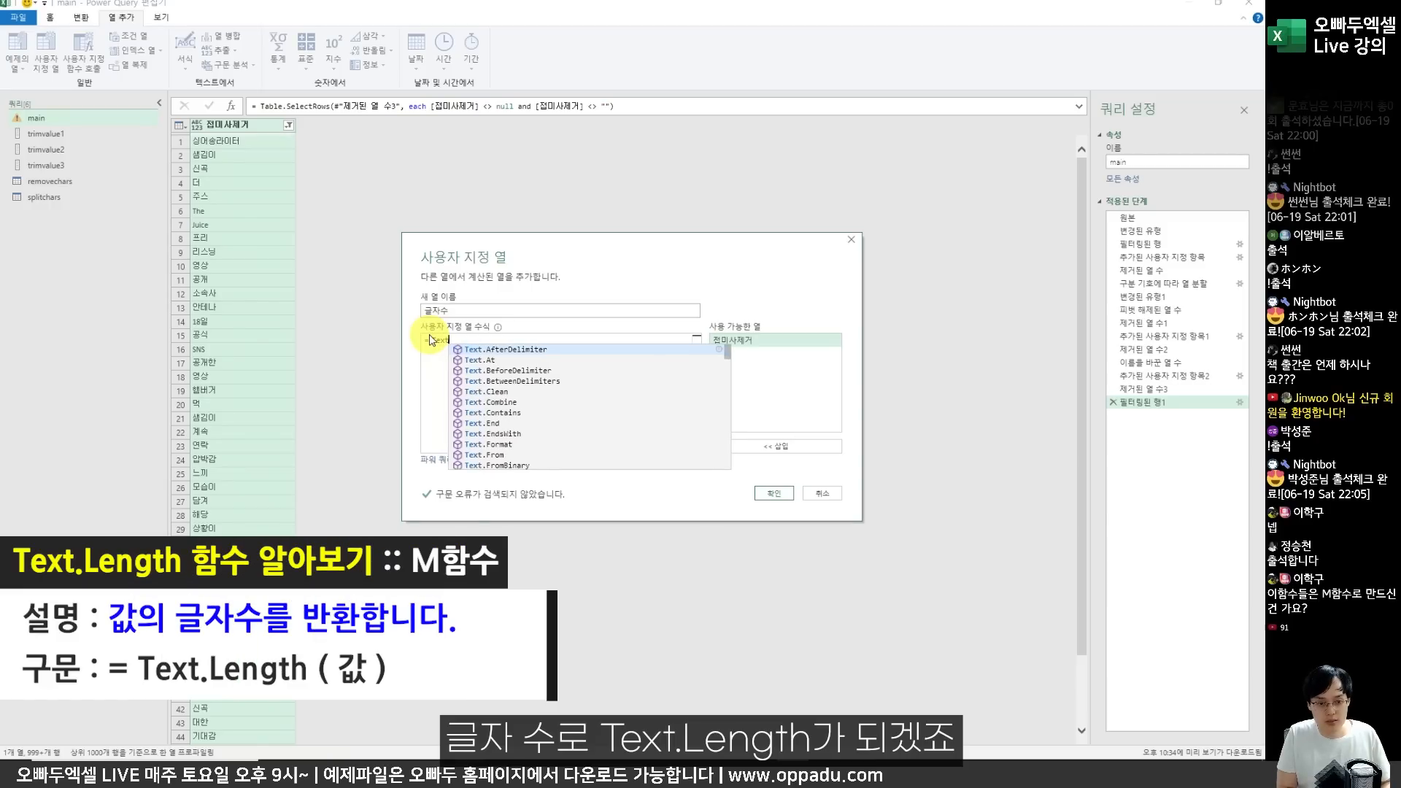
text(.Length()
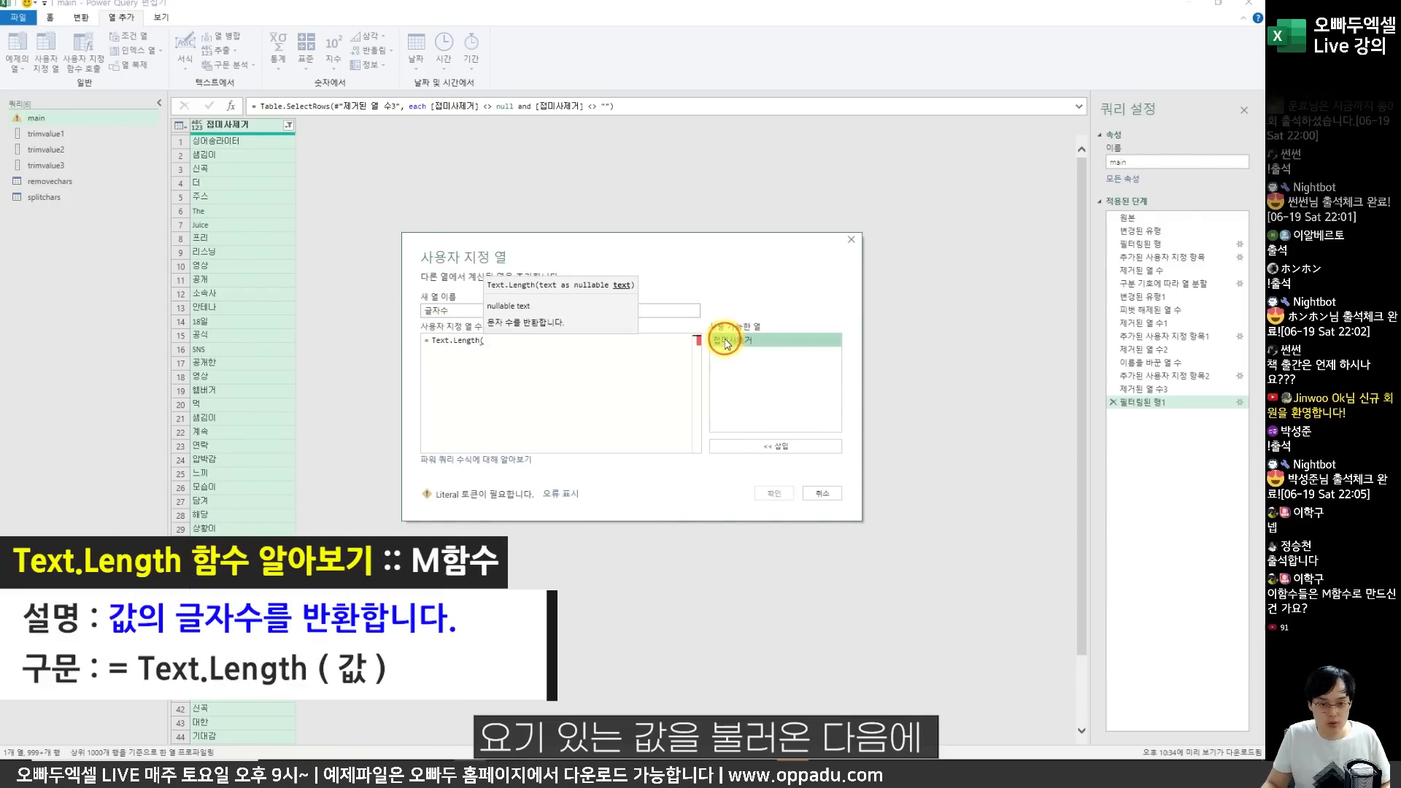
double_click(724, 339)
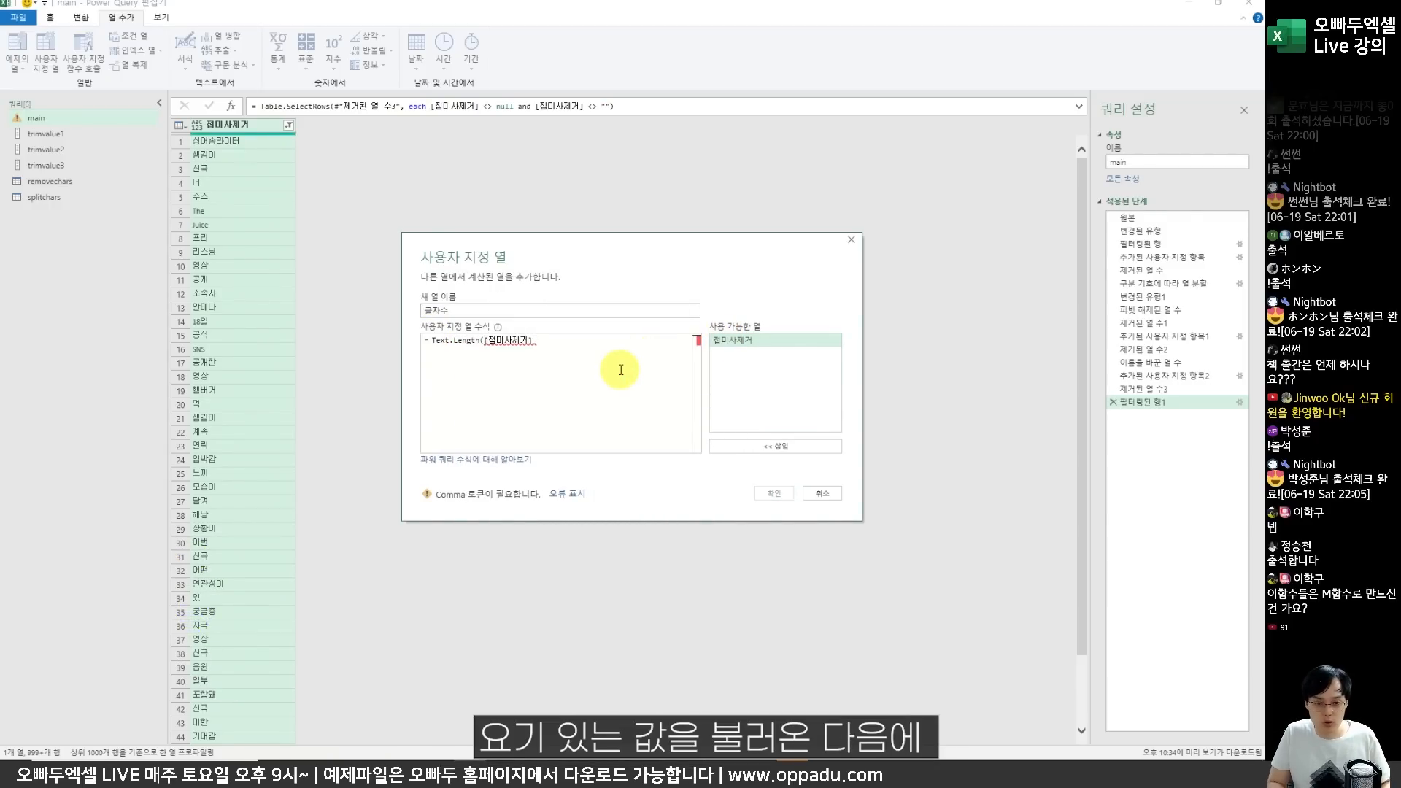
click(775, 493)
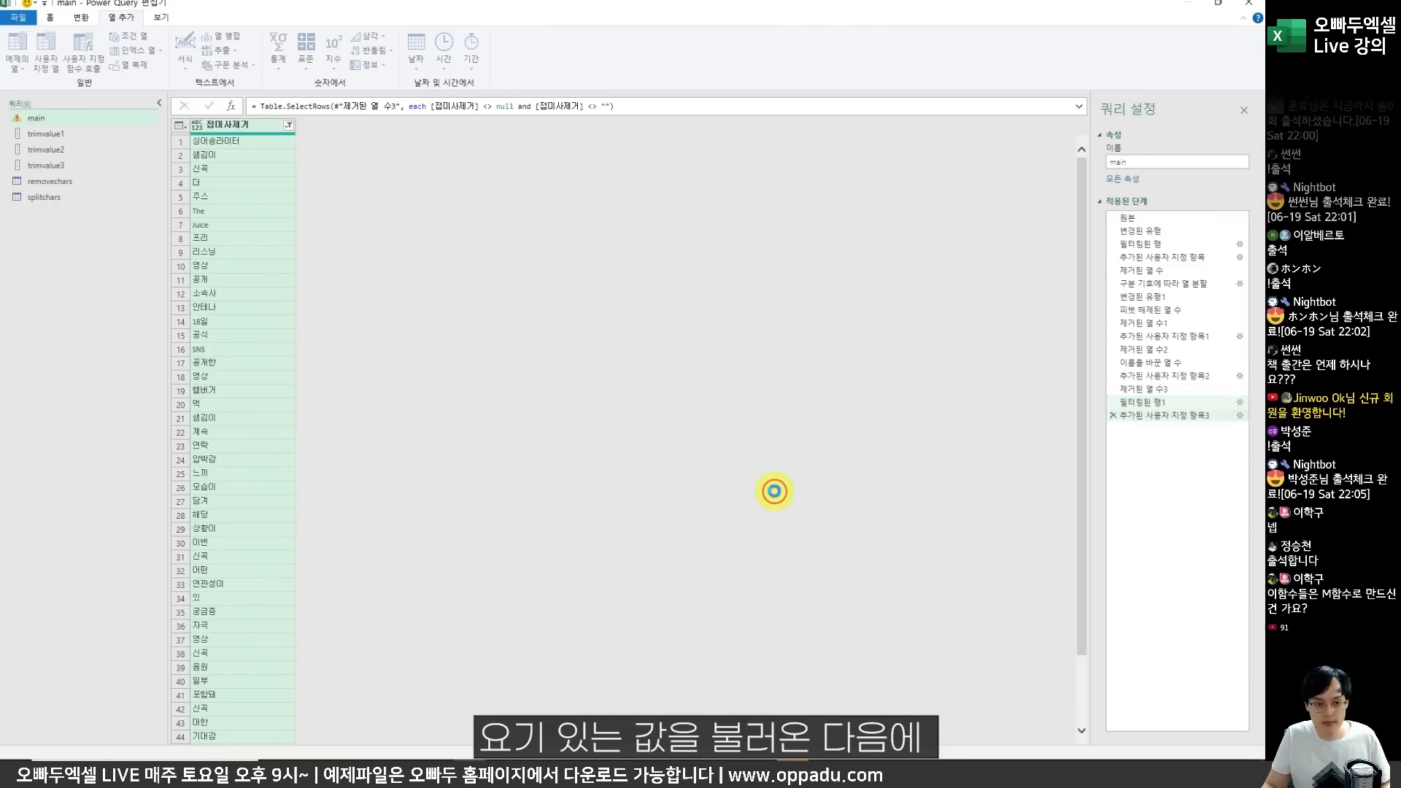
Filter the 글자수 column to keep only rows with a value greater than 1.
click(393, 127)
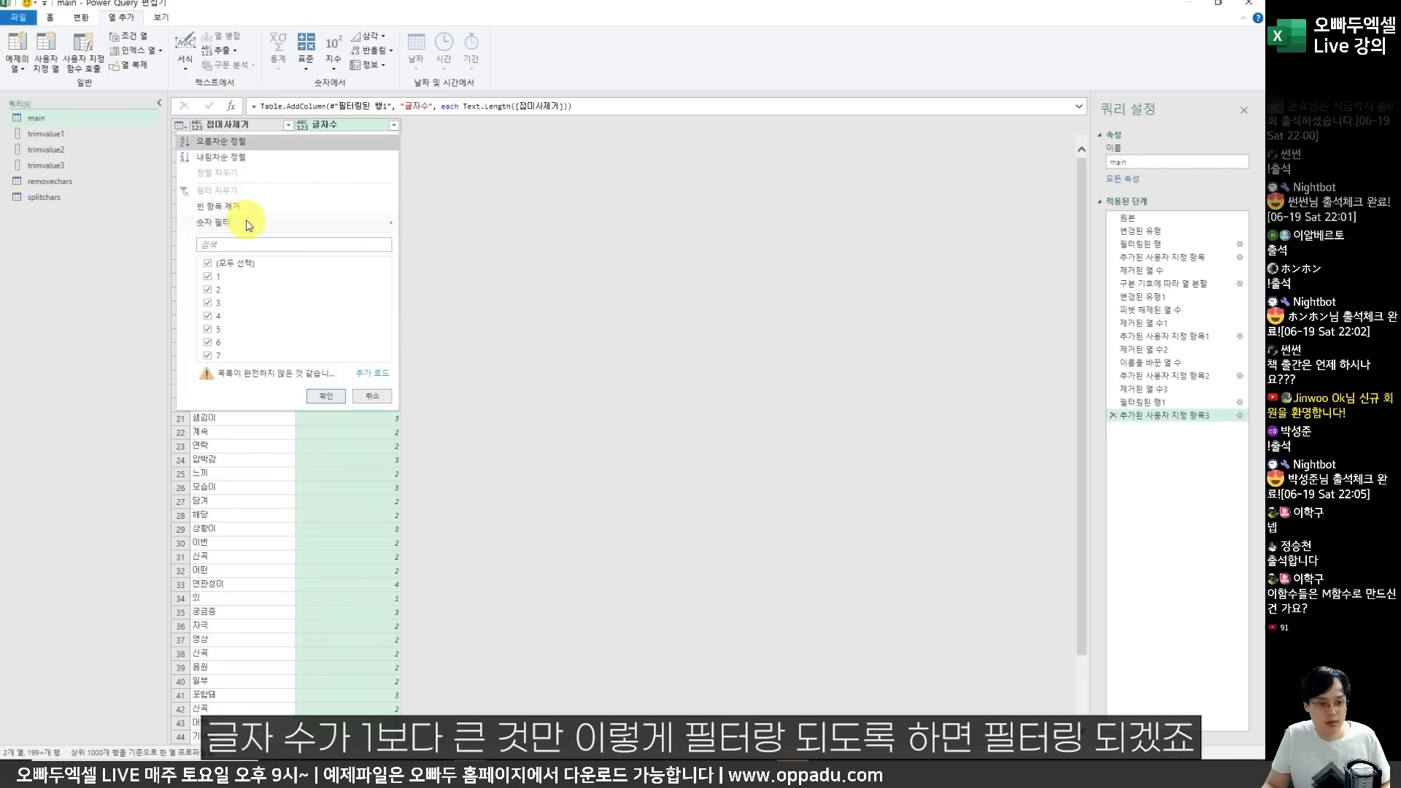
mouse_move(292, 221)
click(429, 261)
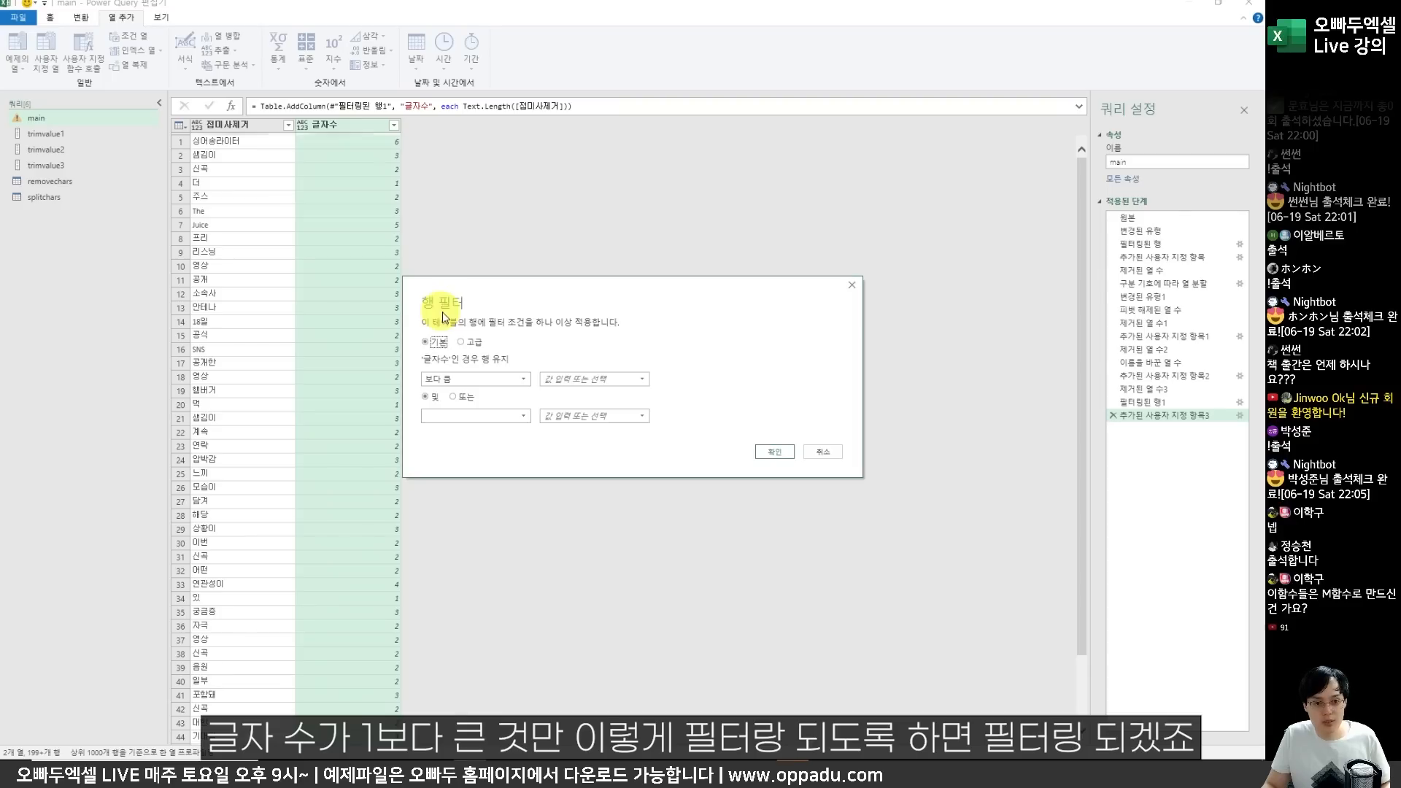
click(777, 452)
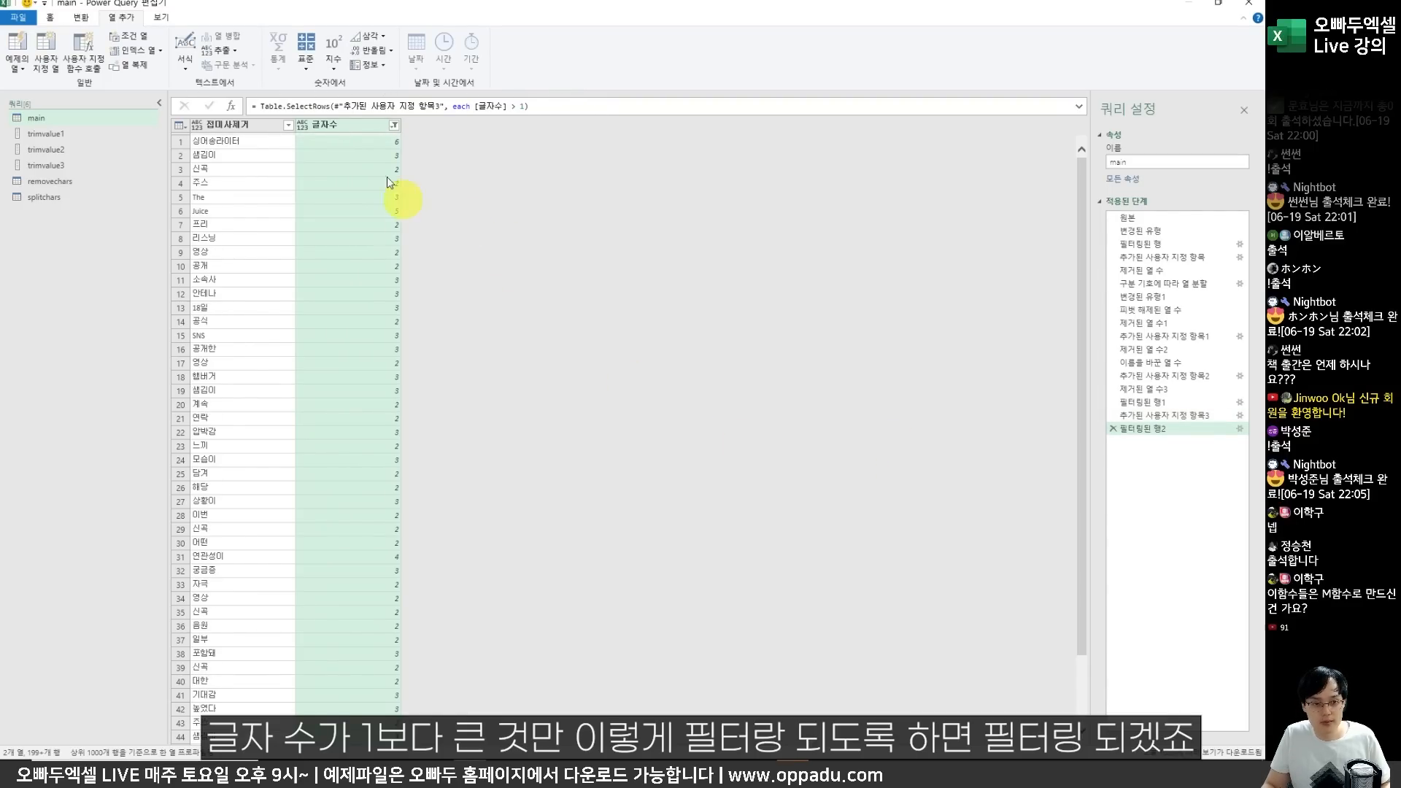
Close and load the edited main query back to the worksheet, and refresh the keyword count pivot table.
click(18, 17)
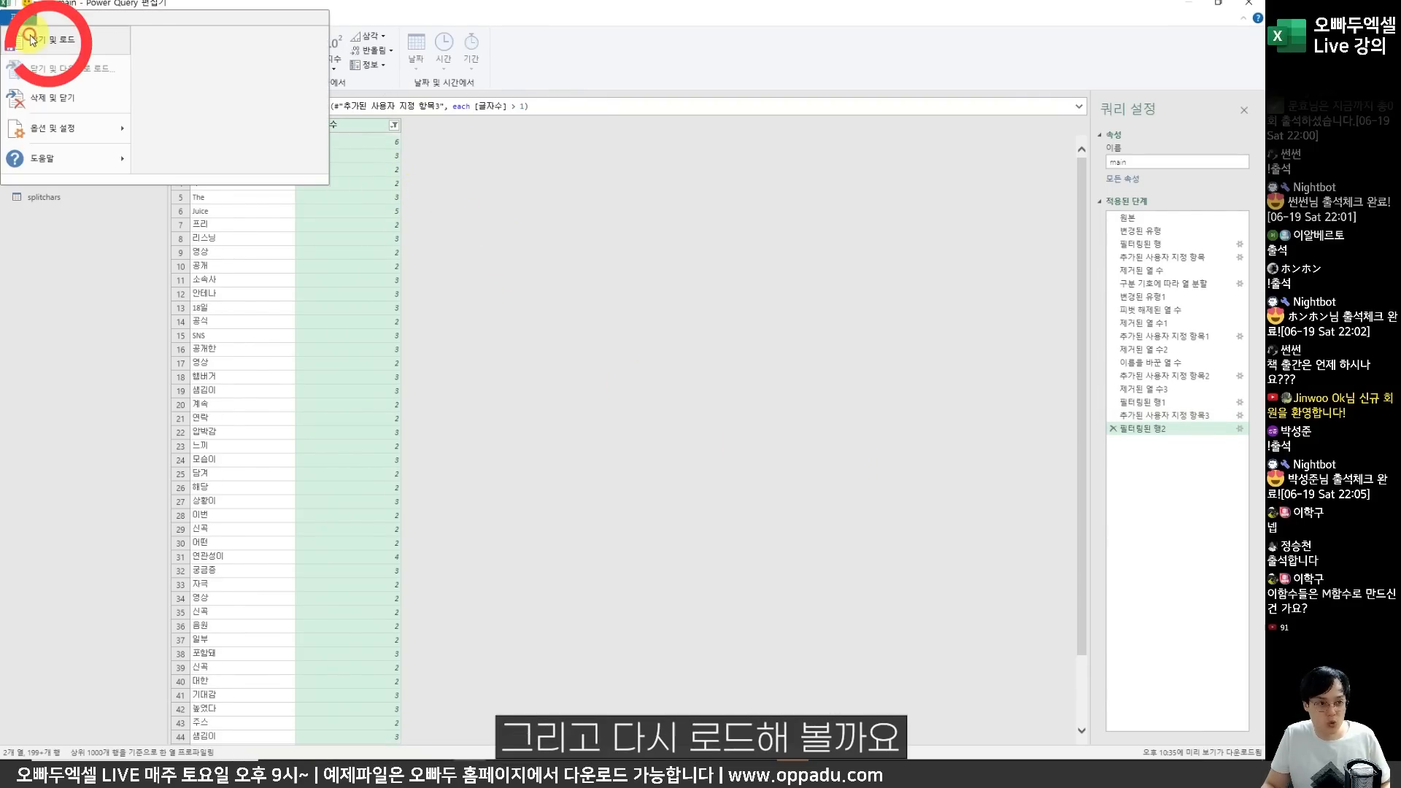
click(46, 42)
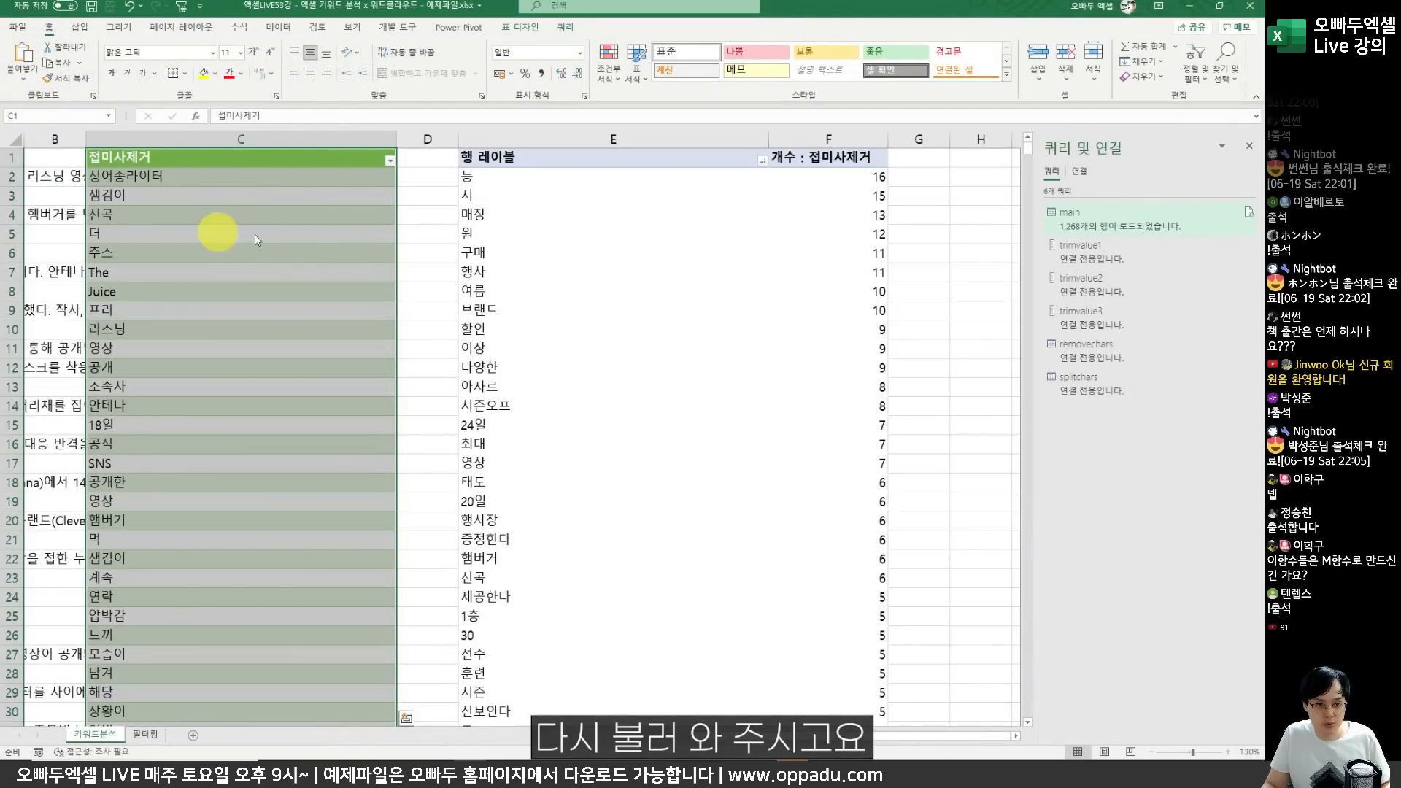
right_click(567, 231)
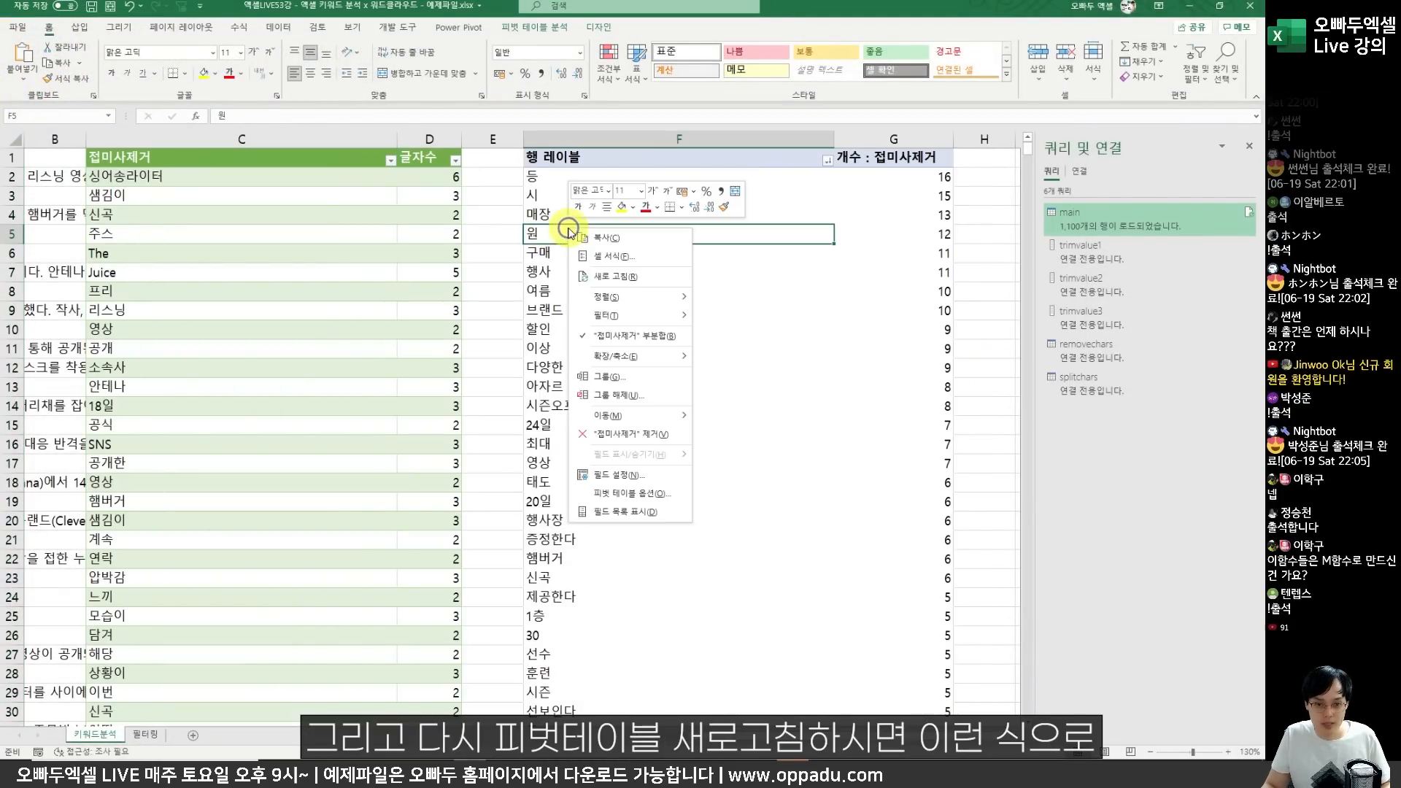
click(633, 278)
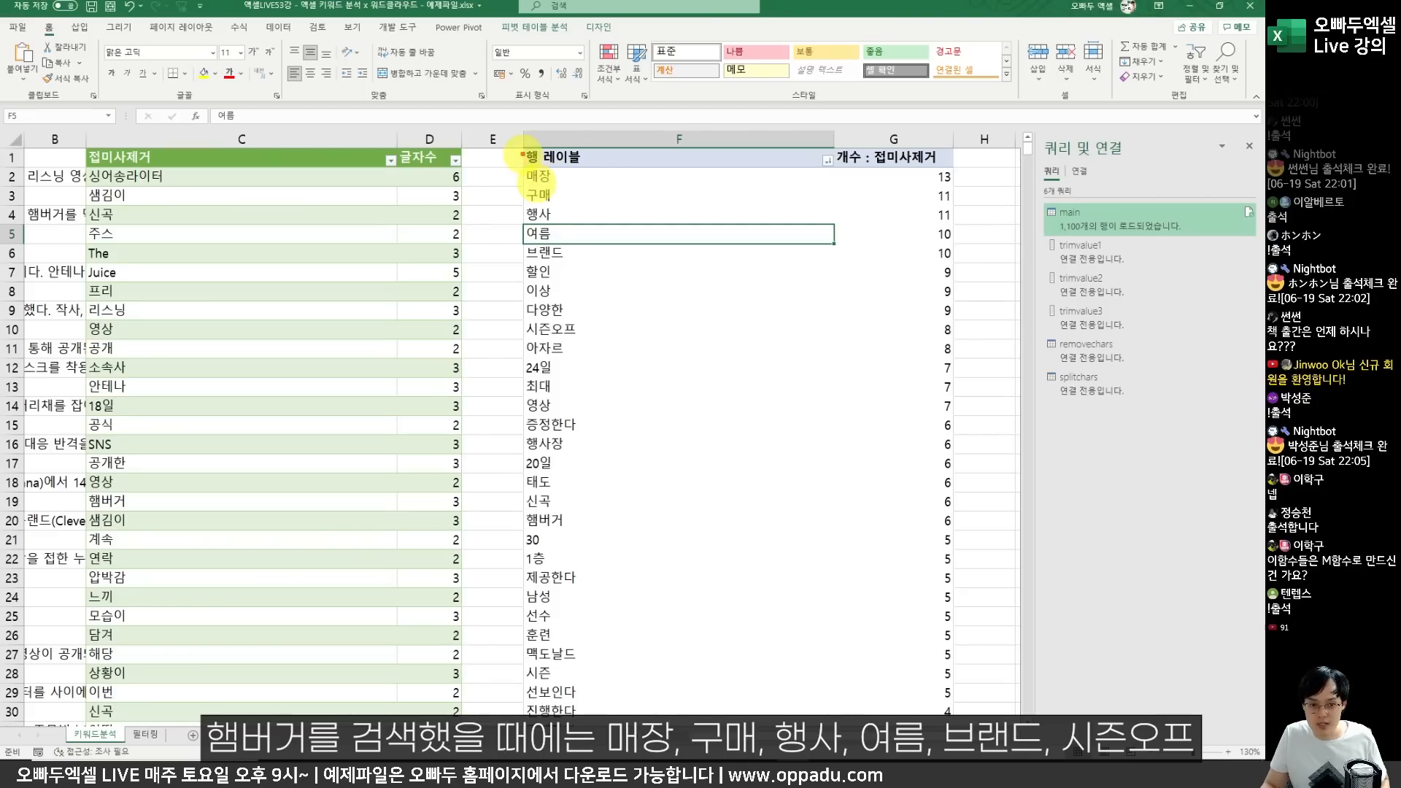
mouse_move(519, 145)
mouse_down()
mouse_move(571, 189)
mouse_move(627, 204)
mouse_move(617, 219)
mouse_up()
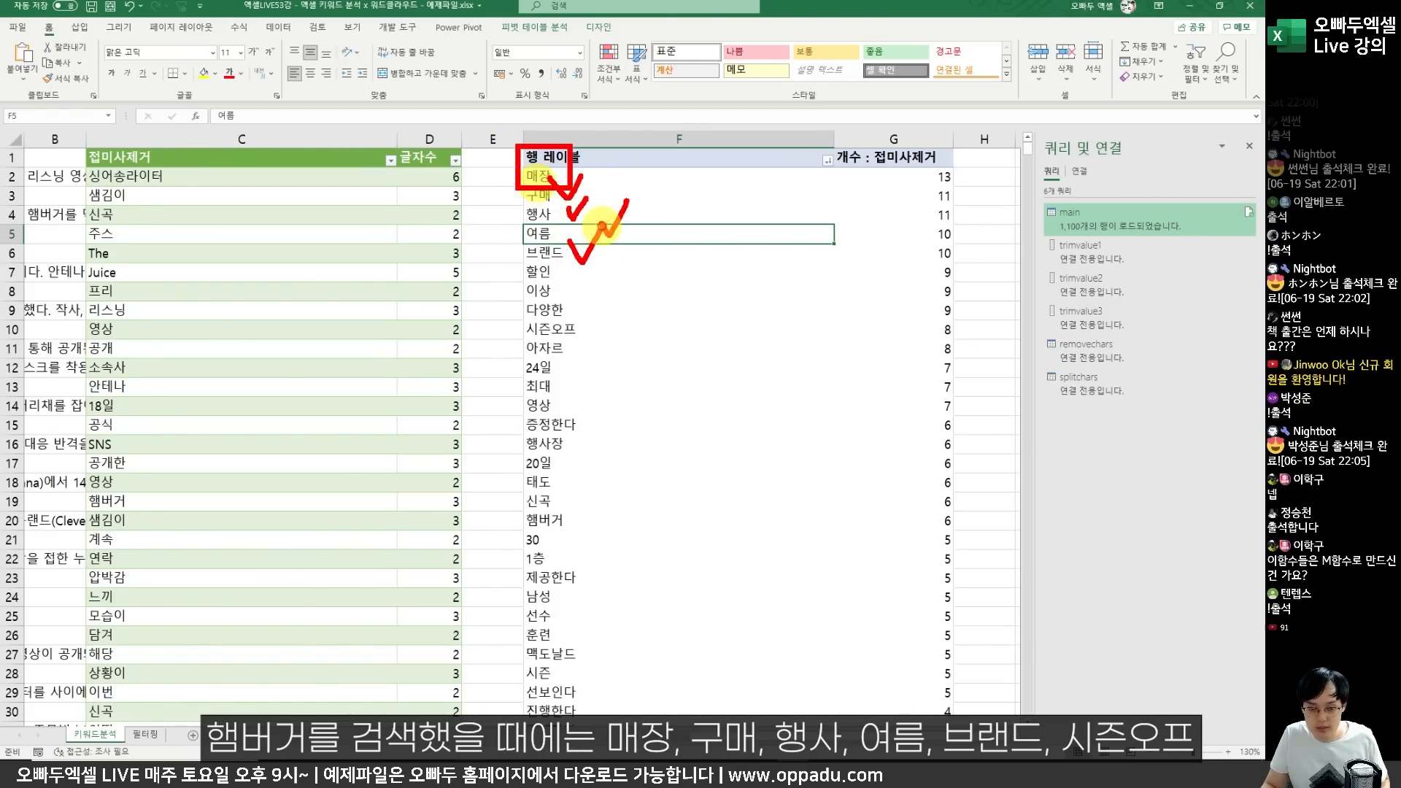
drag(607, 323, 626, 299)
mouse_move(710, 511)
mouse_down()
mouse_move(694, 354)
mouse_move(795, 459)
mouse_up()
mouse_move(678, 296)
mouse_down()
mouse_move(726, 365)
mouse_move(761, 284)
mouse_up()
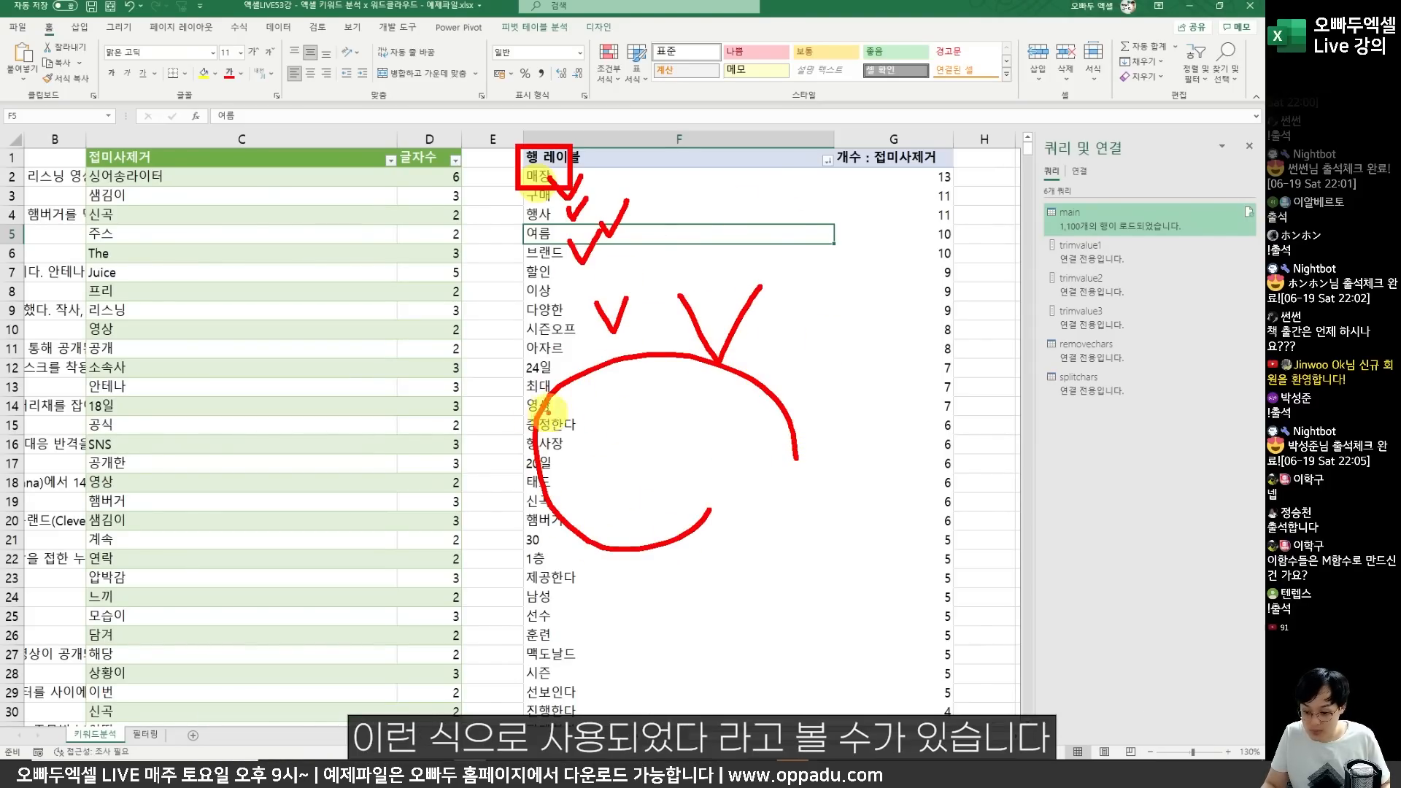
key(Escape)
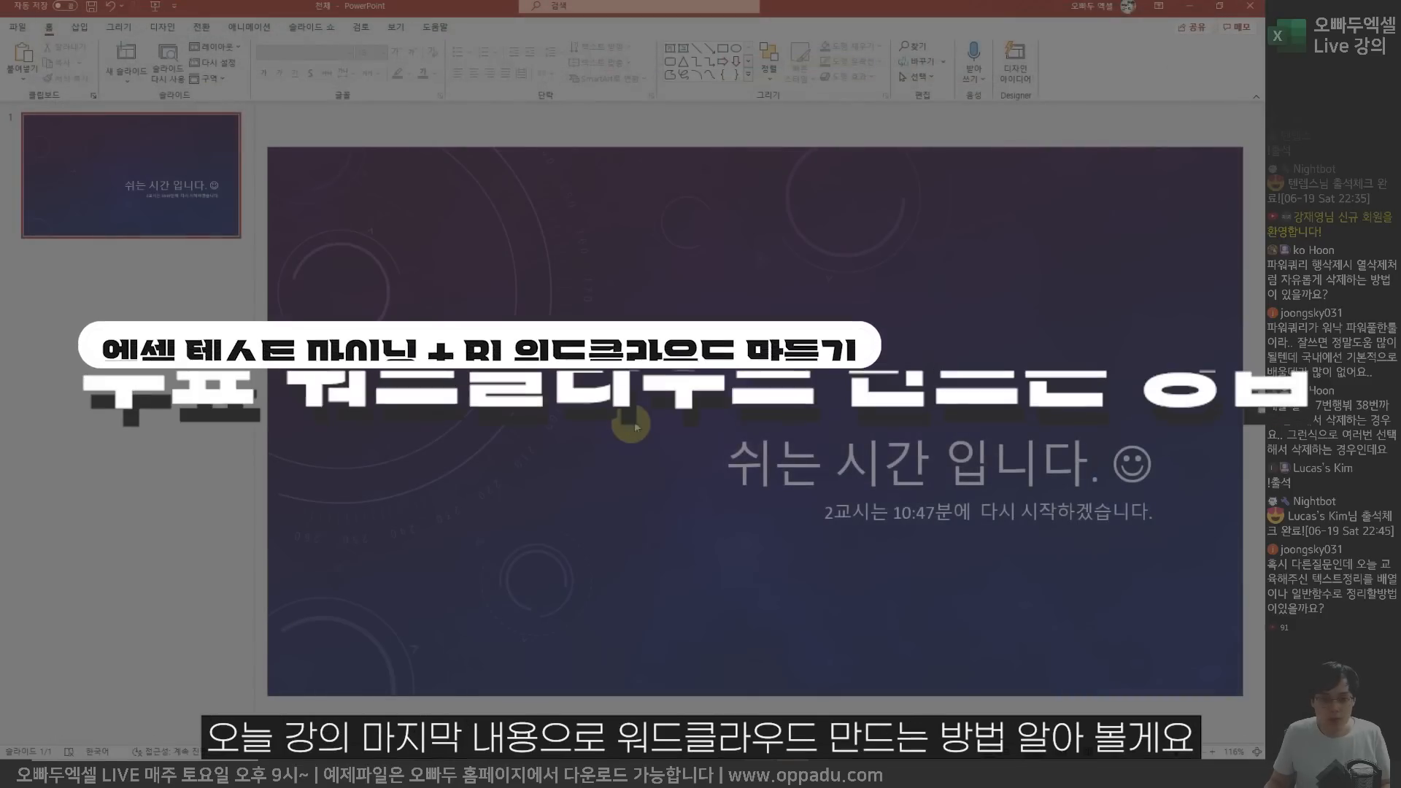
Close the break-time presentation without saving its changes.
double_click(501, 38)
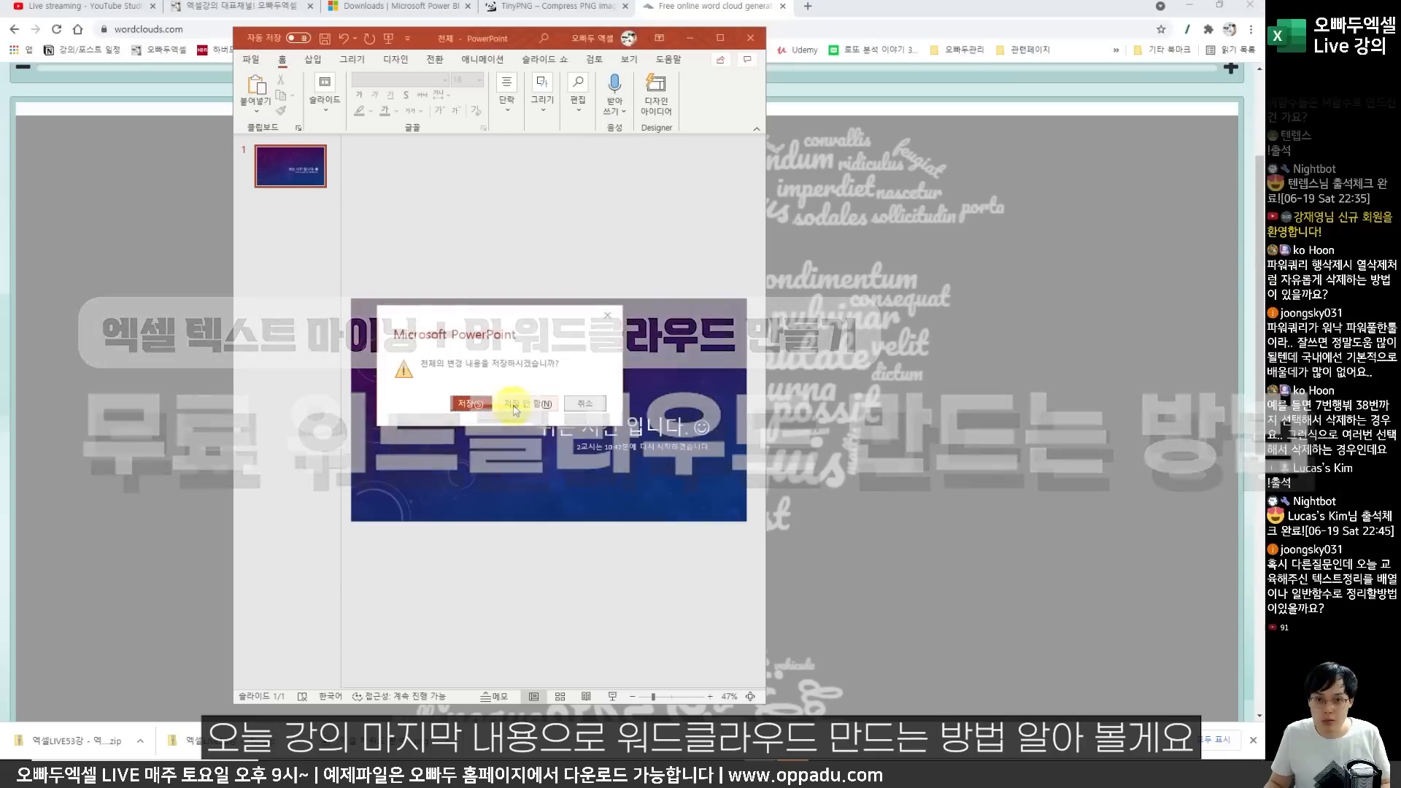
click(503, 405)
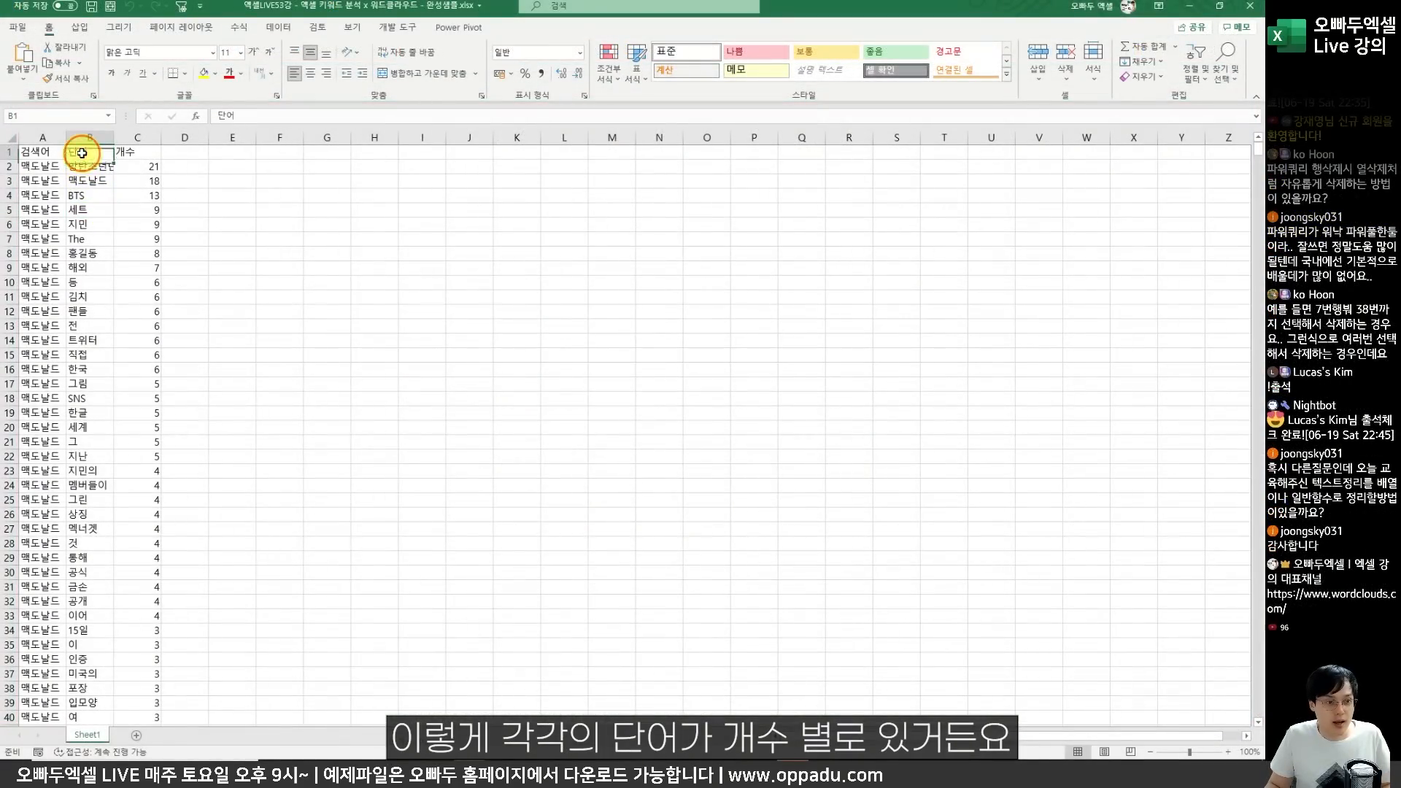
Copy the 단어 and 개수 columns with all their rows into a new blank workbook, starting at A1.
drag(82, 153, 146, 195)
drag(67, 137, 235, 136)
drag(109, 151, 172, 194)
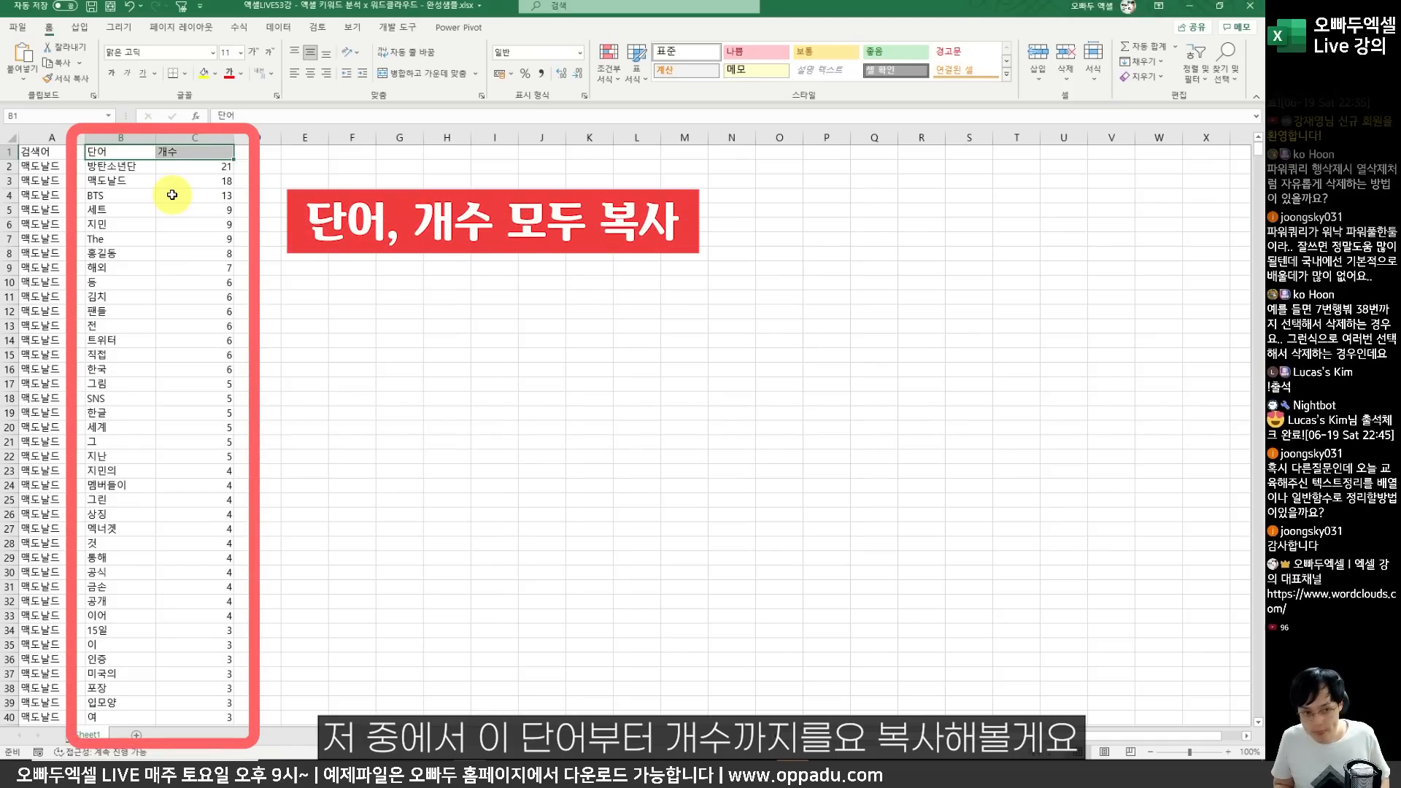
key(ctrl+shift+Down)
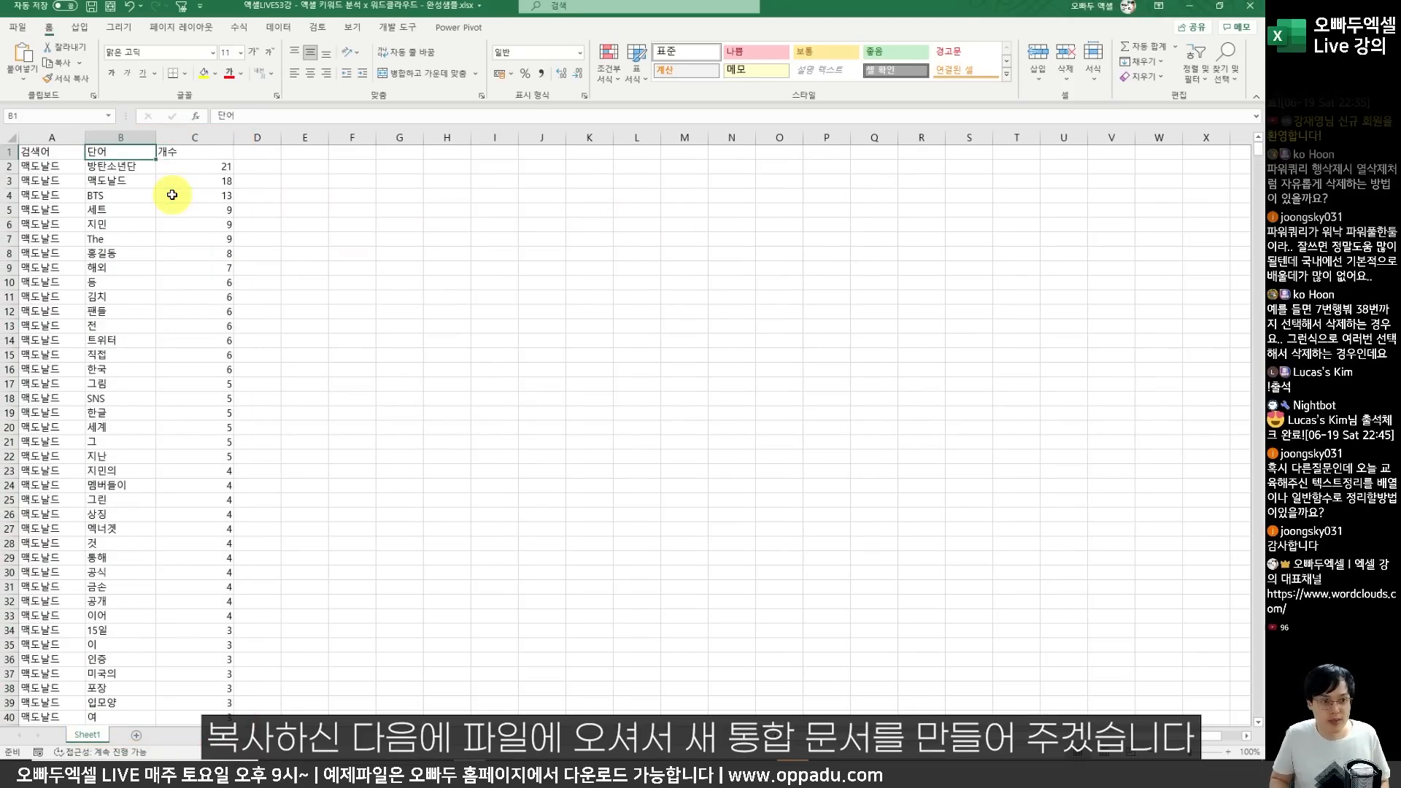
key(ctrl+shift+Down)
click(17, 27)
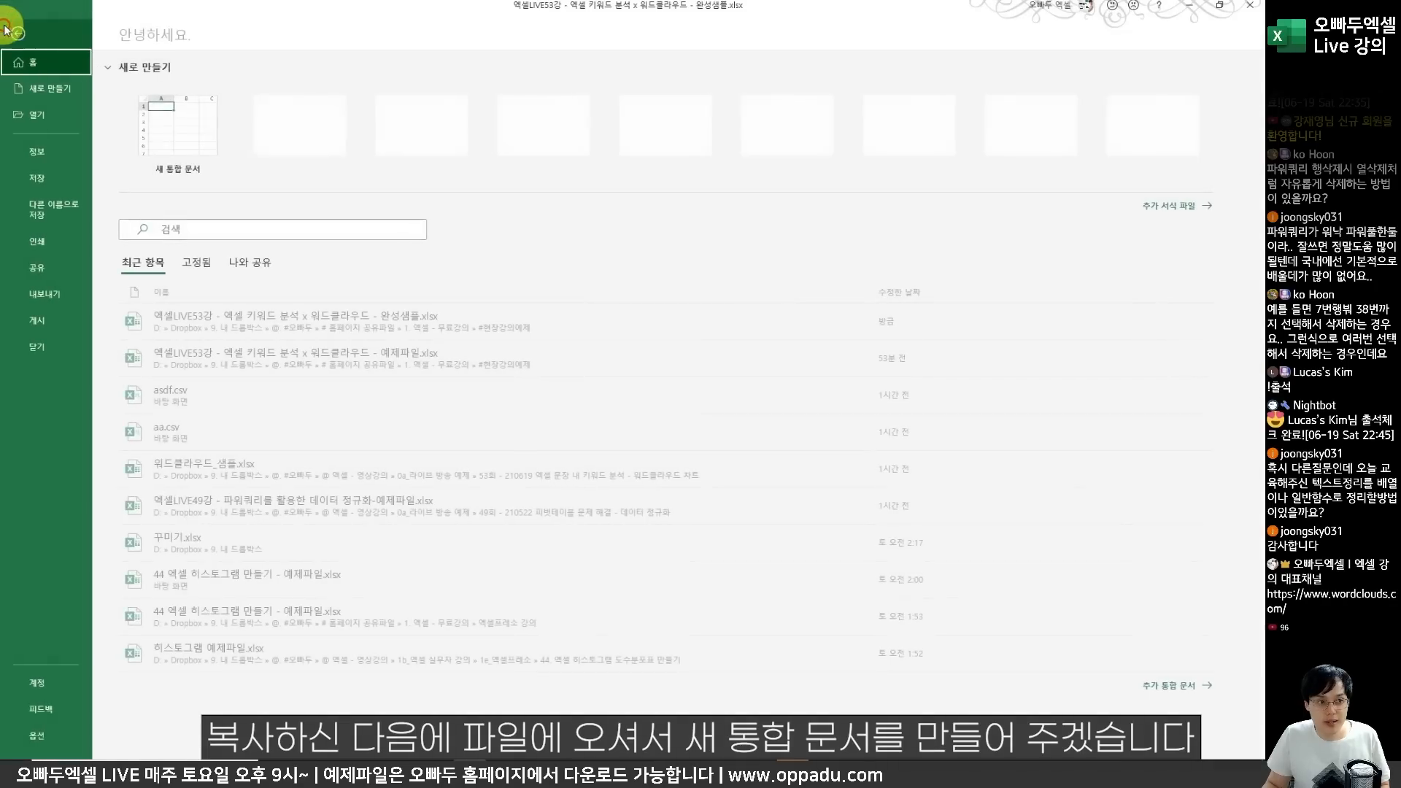
click(175, 130)
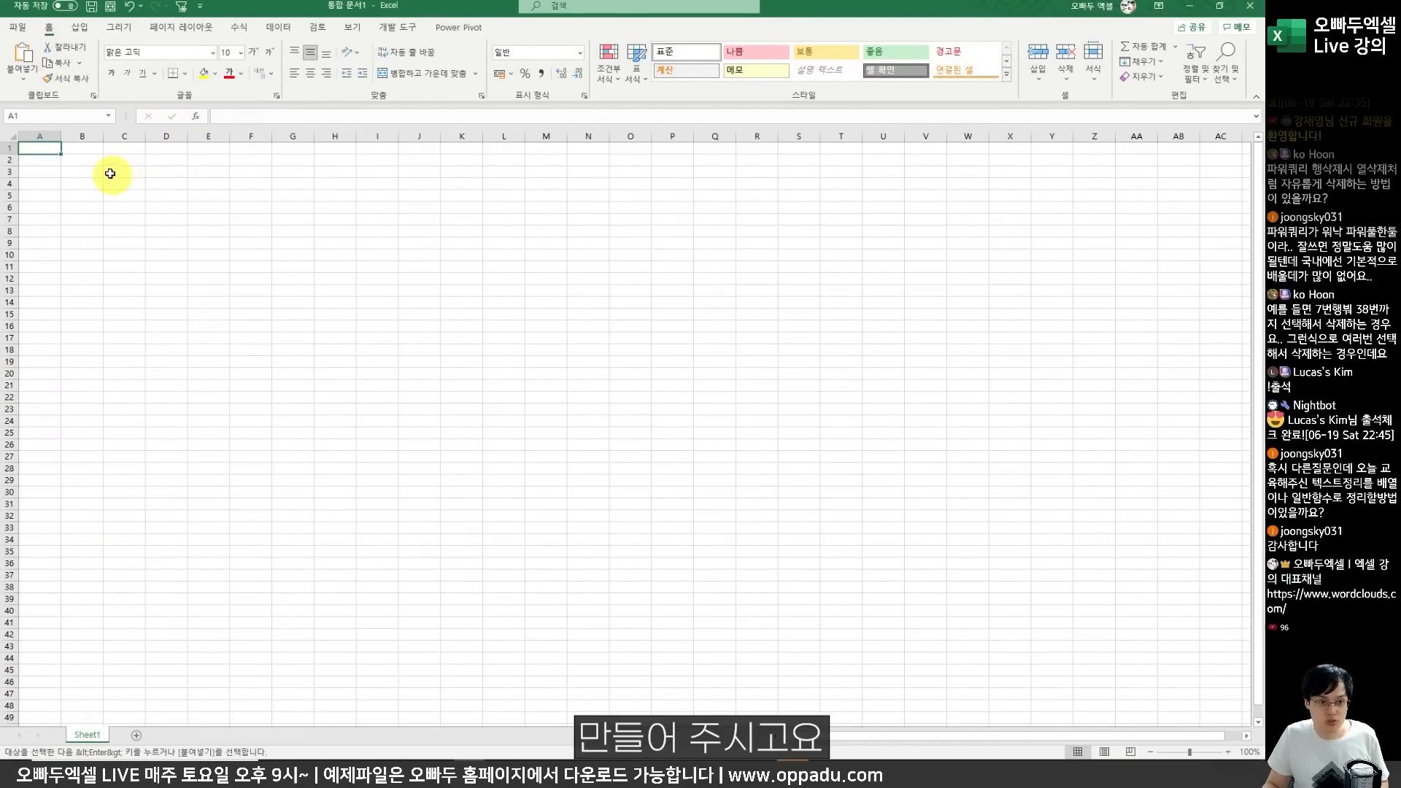
key(ctrl+v)
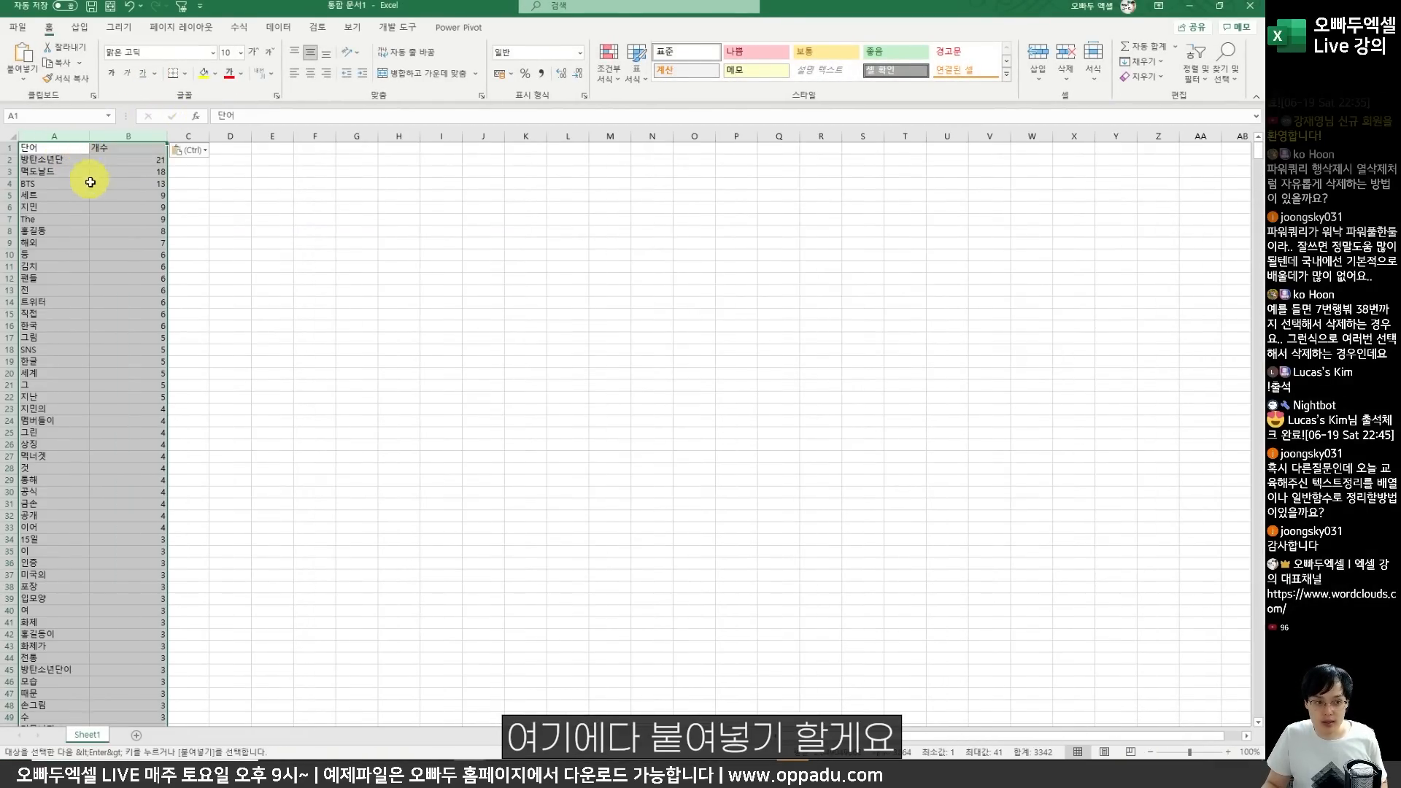
Move the 개수 column in front of the 단어 column in the new workbook.
scroll(93, 200, up, 1)
click(93, 200)
click(63, 137)
click(134, 136)
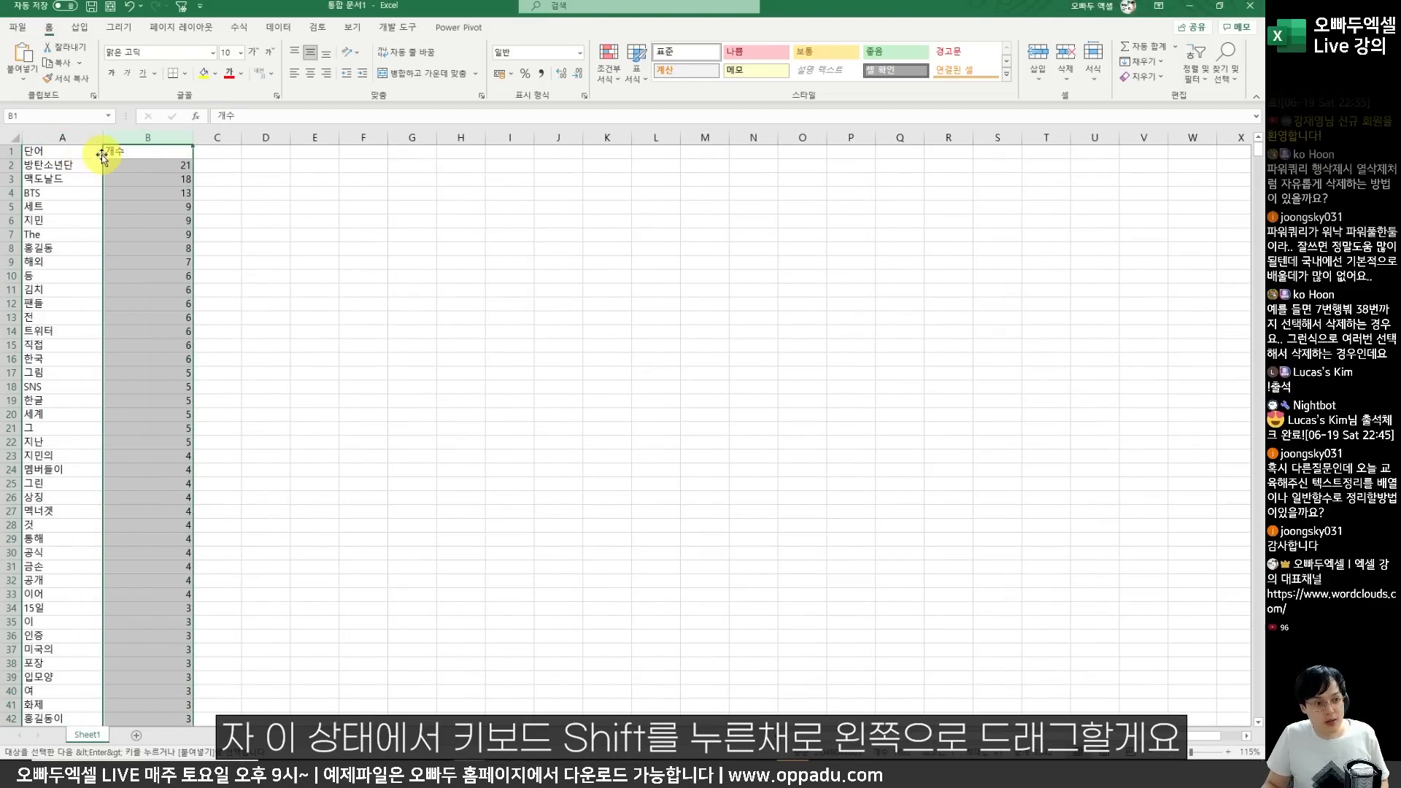
mouse_move(102, 157)
mouse_down()
mouse_move(38, 165)
mouse_move(56, 141)
mouse_move(139, 321)
mouse_up()
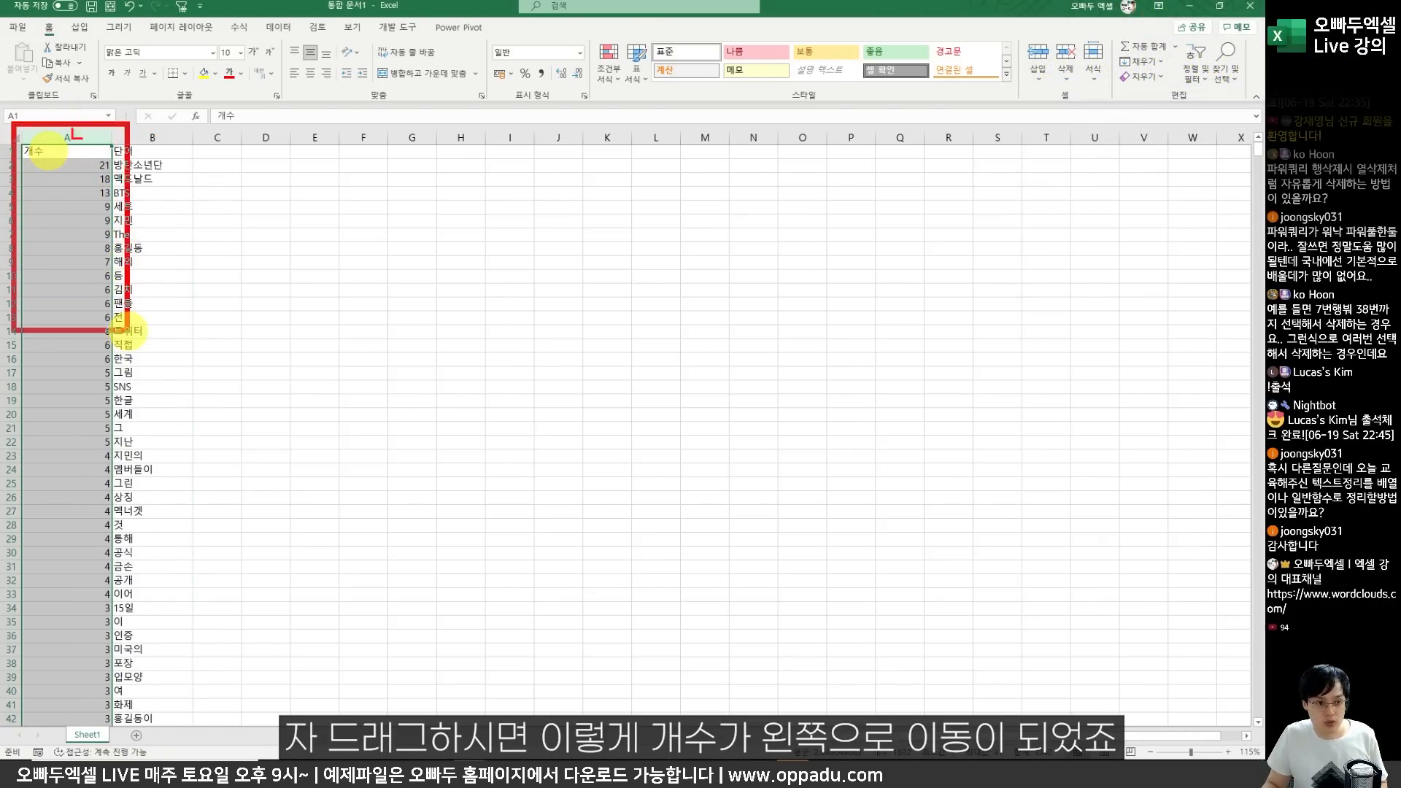
click(186, 207)
Save the workbook to the desktop as 키워드목록 in CSV UTF-8 (*.csv) format.
click(15, 27)
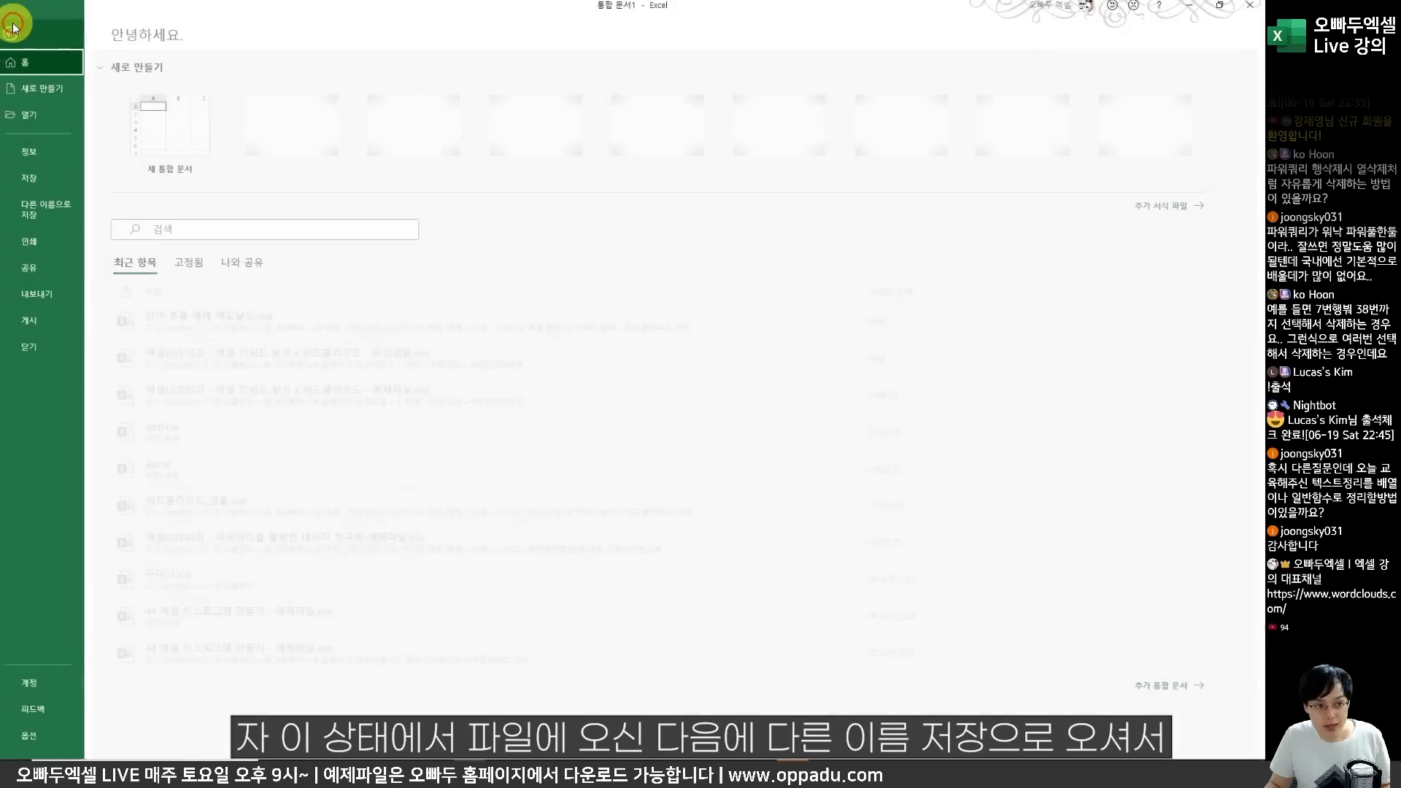
click(74, 219)
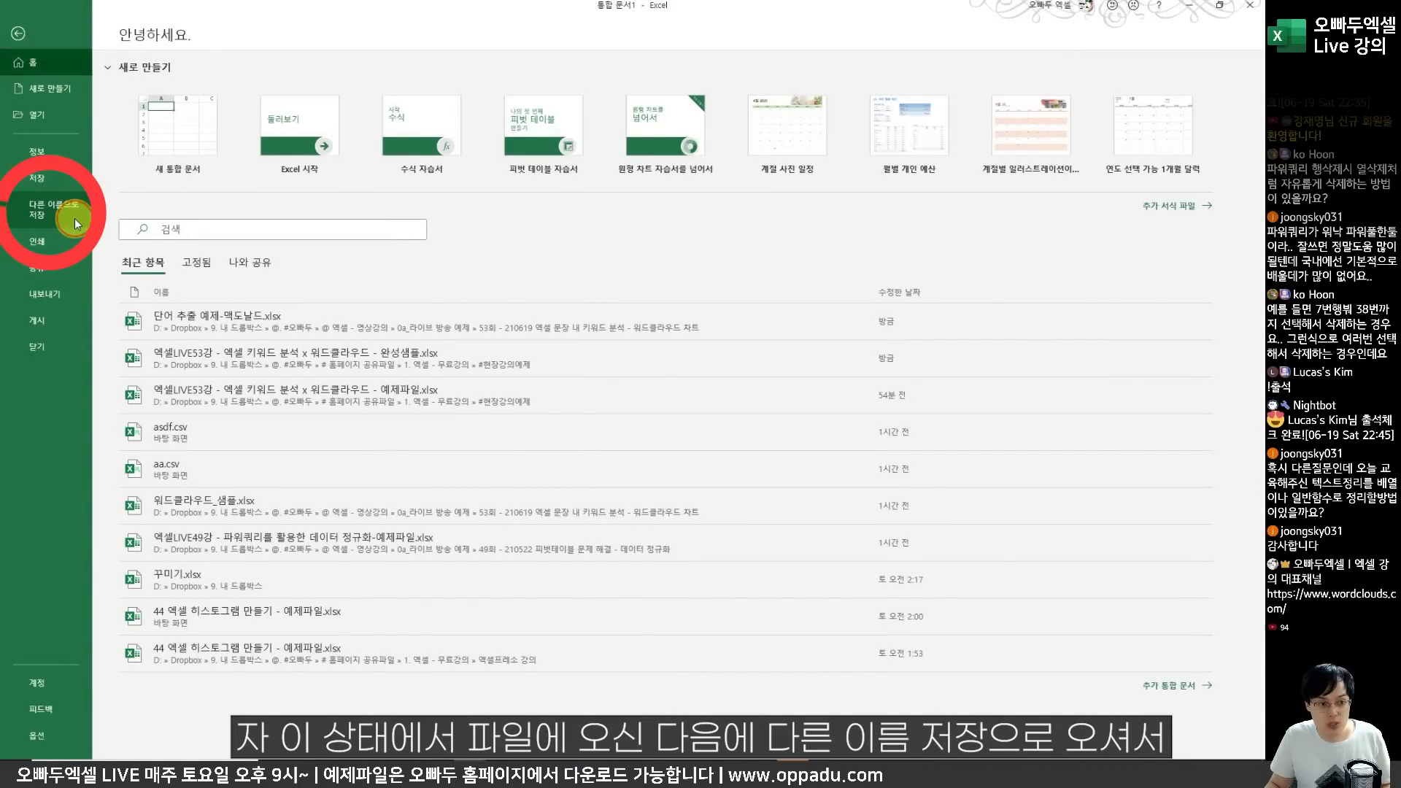
click(408, 109)
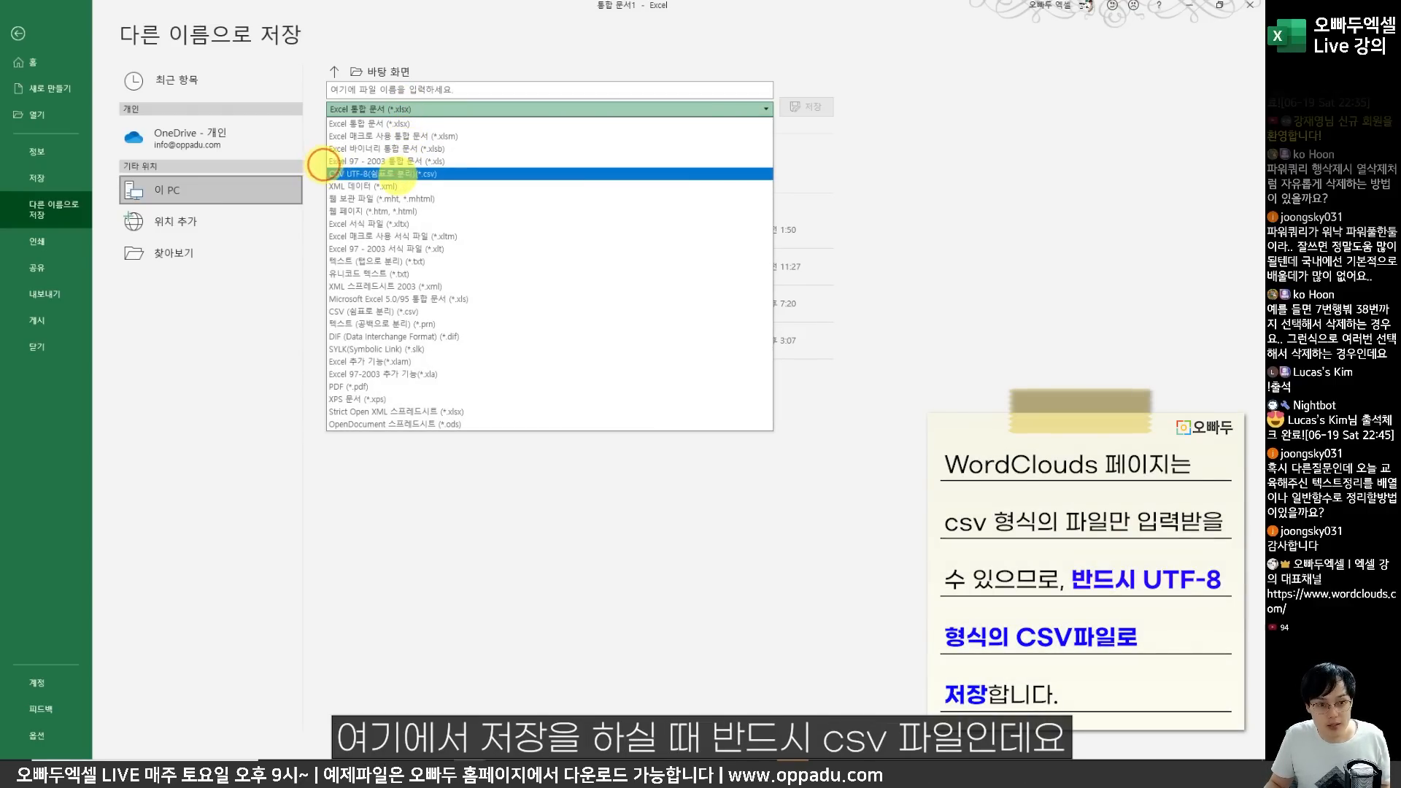
drag(380, 179, 459, 188)
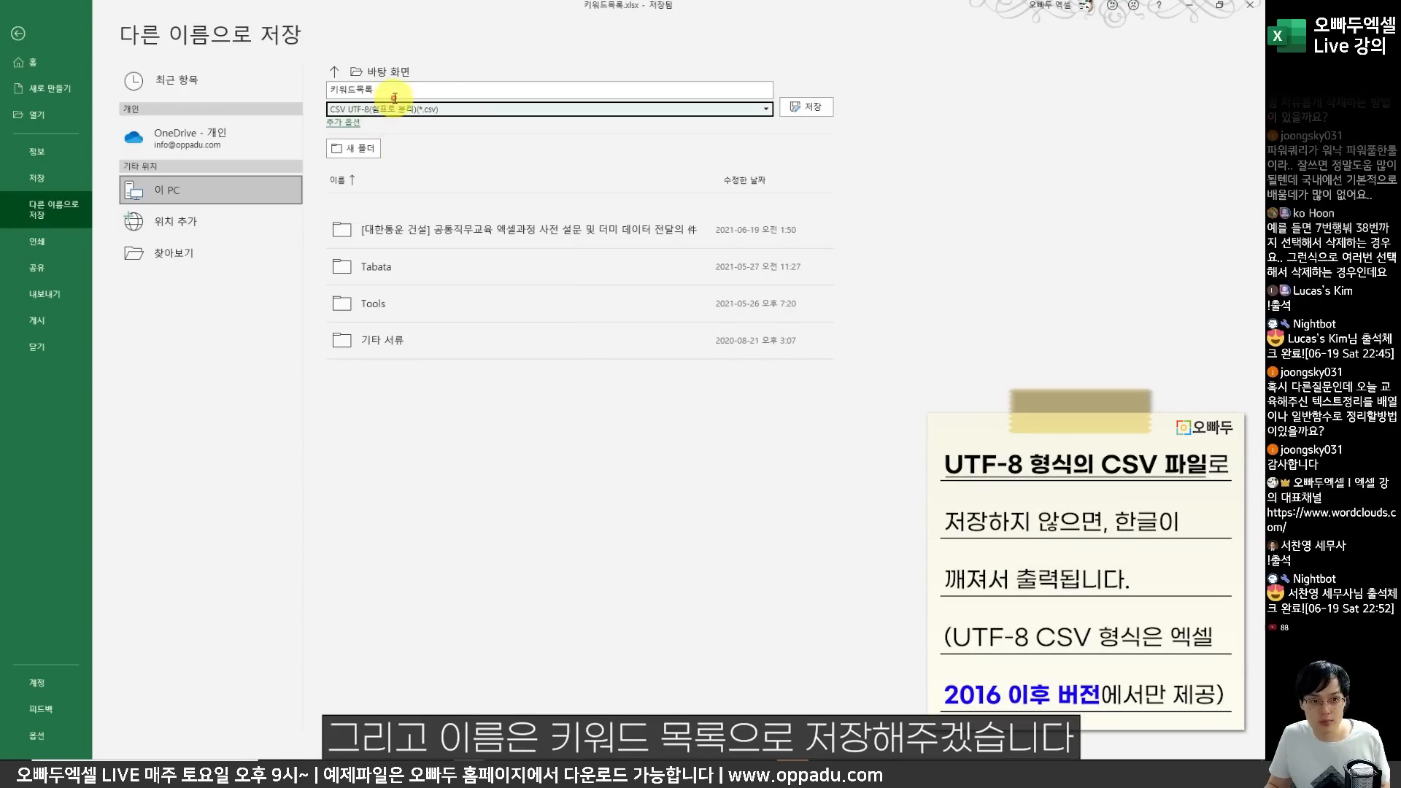
double_click(338, 88)
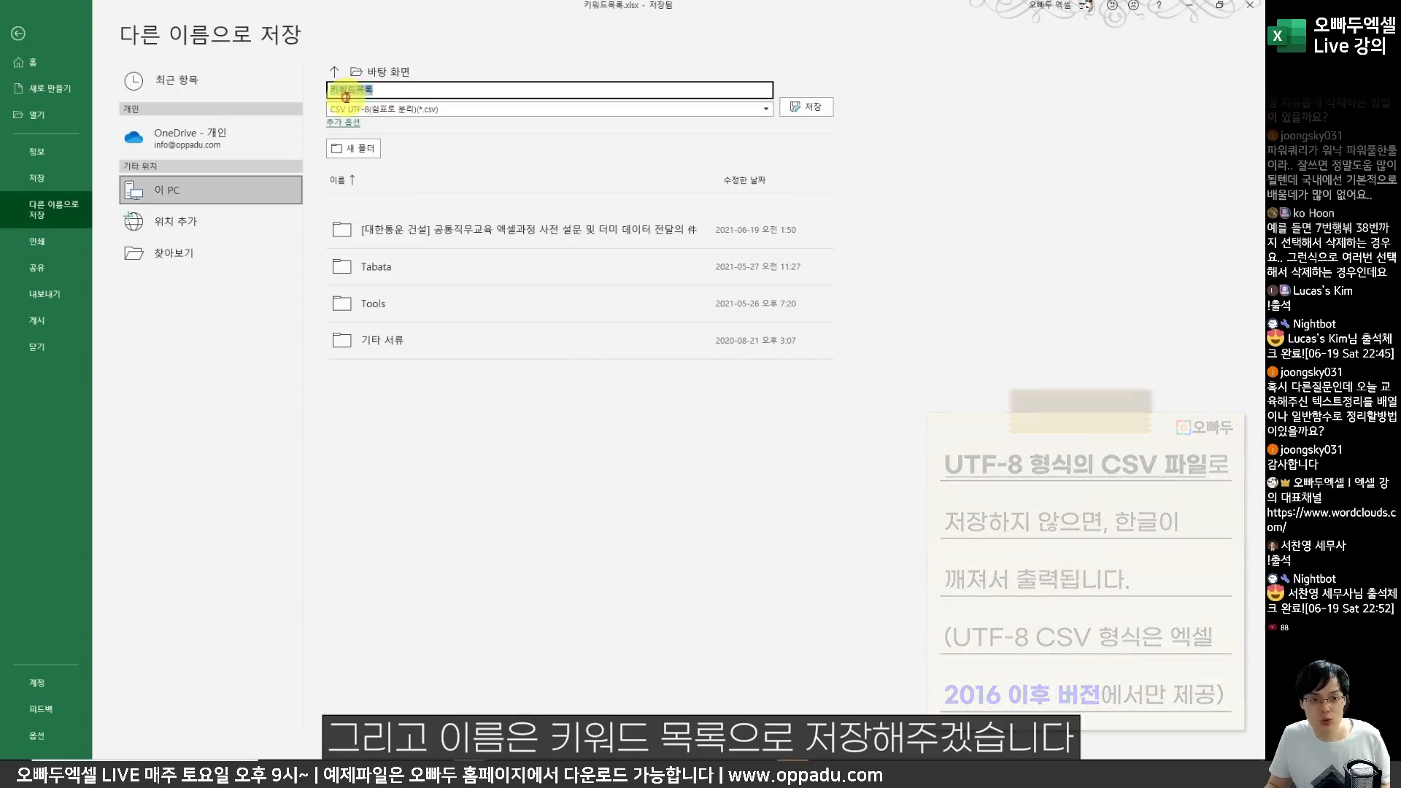
drag(315, 77, 420, 123)
click(805, 106)
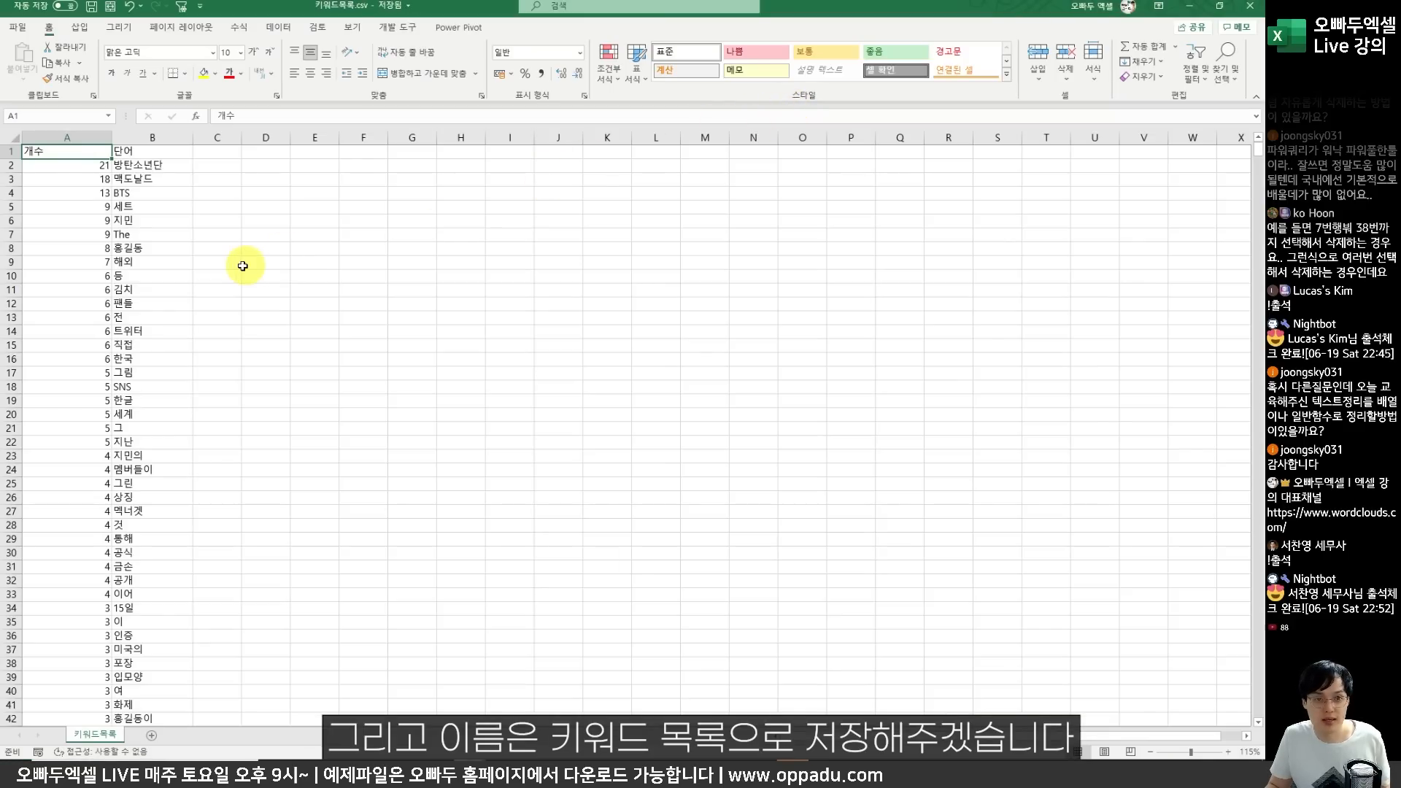
Switch to WordClouds.com in the browser and open the word list for editing.
key(super+Tab)
key(Return)
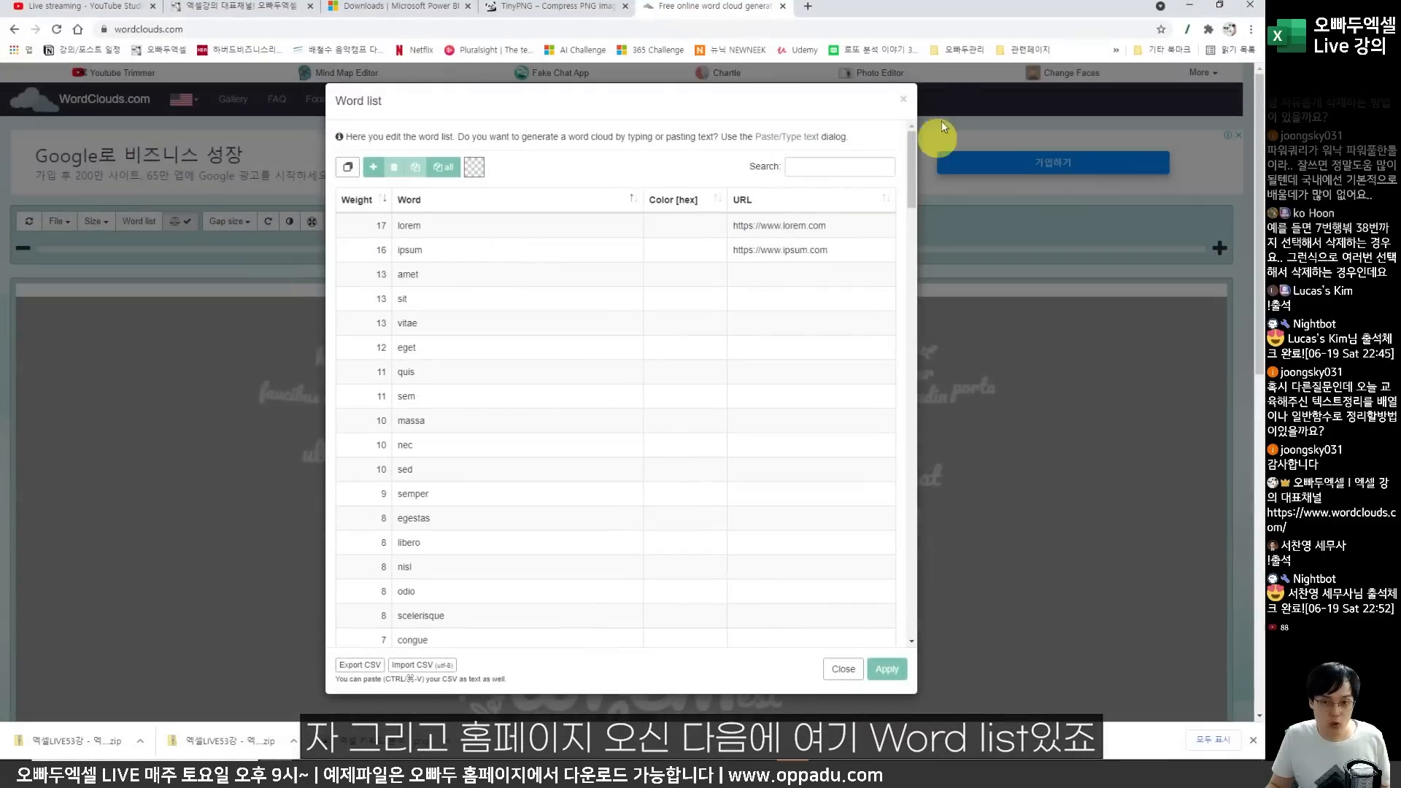
click(905, 100)
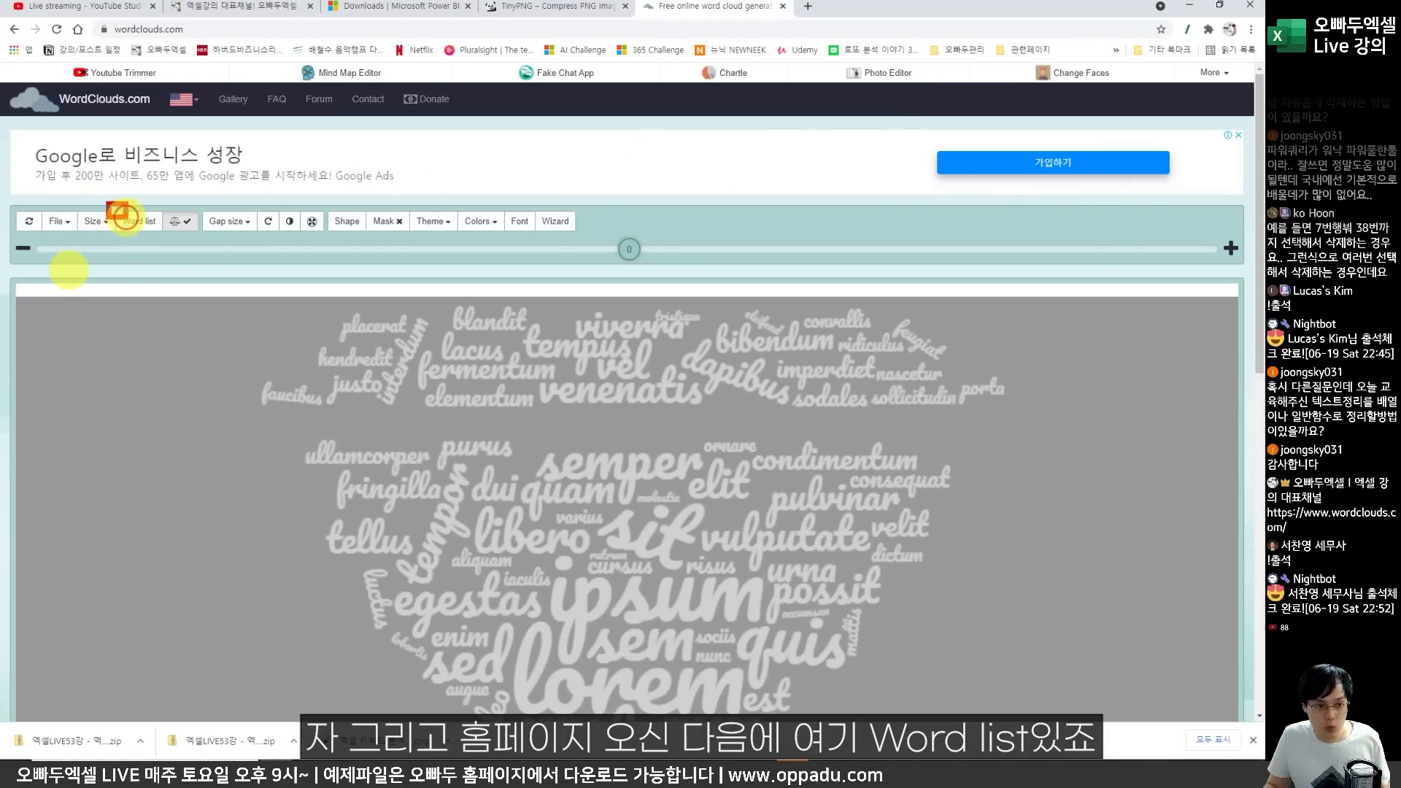
drag(126, 217, 168, 236)
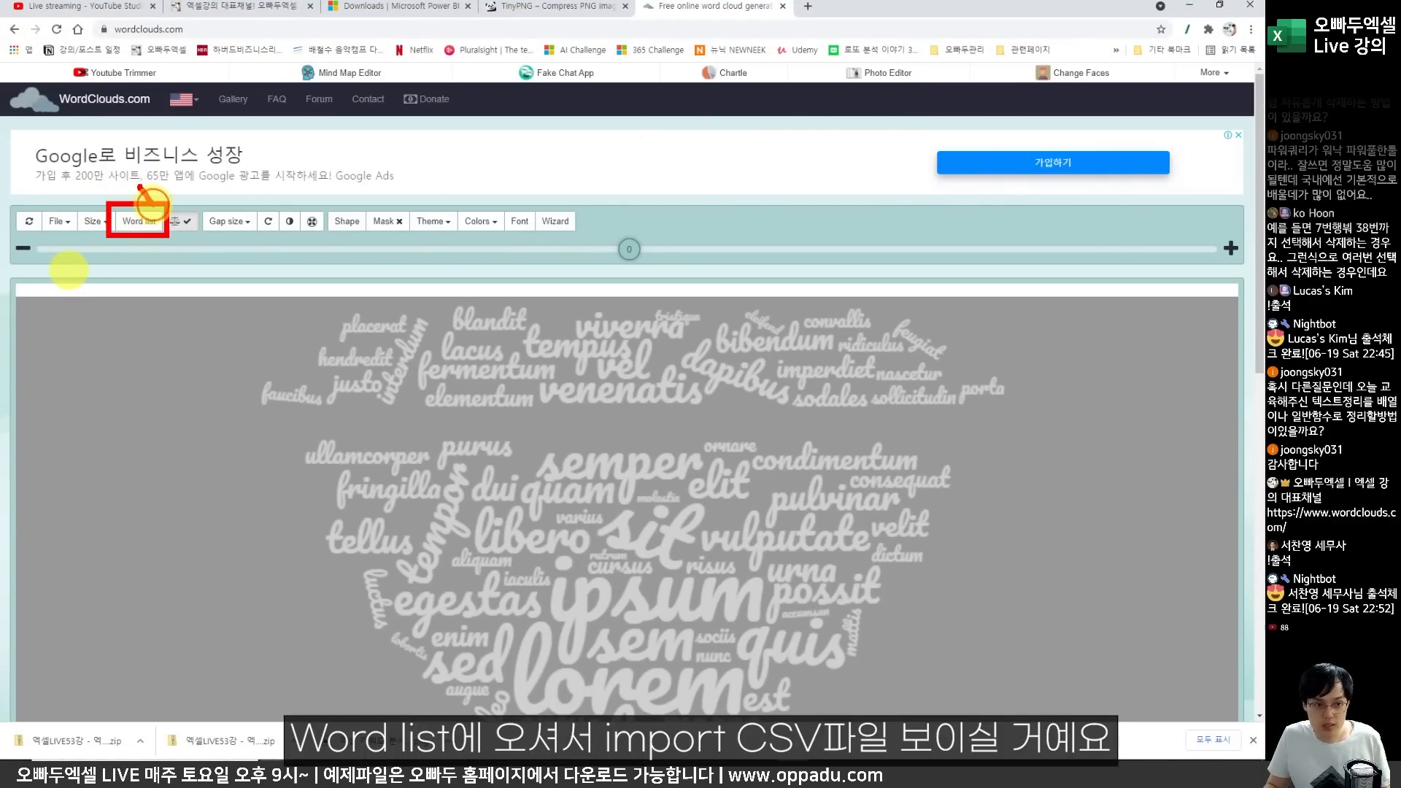
click(140, 220)
mouse_move(409, 632)
mouse_down()
mouse_move(398, 686)
mouse_move(452, 697)
mouse_move(471, 649)
mouse_move(477, 678)
mouse_up()
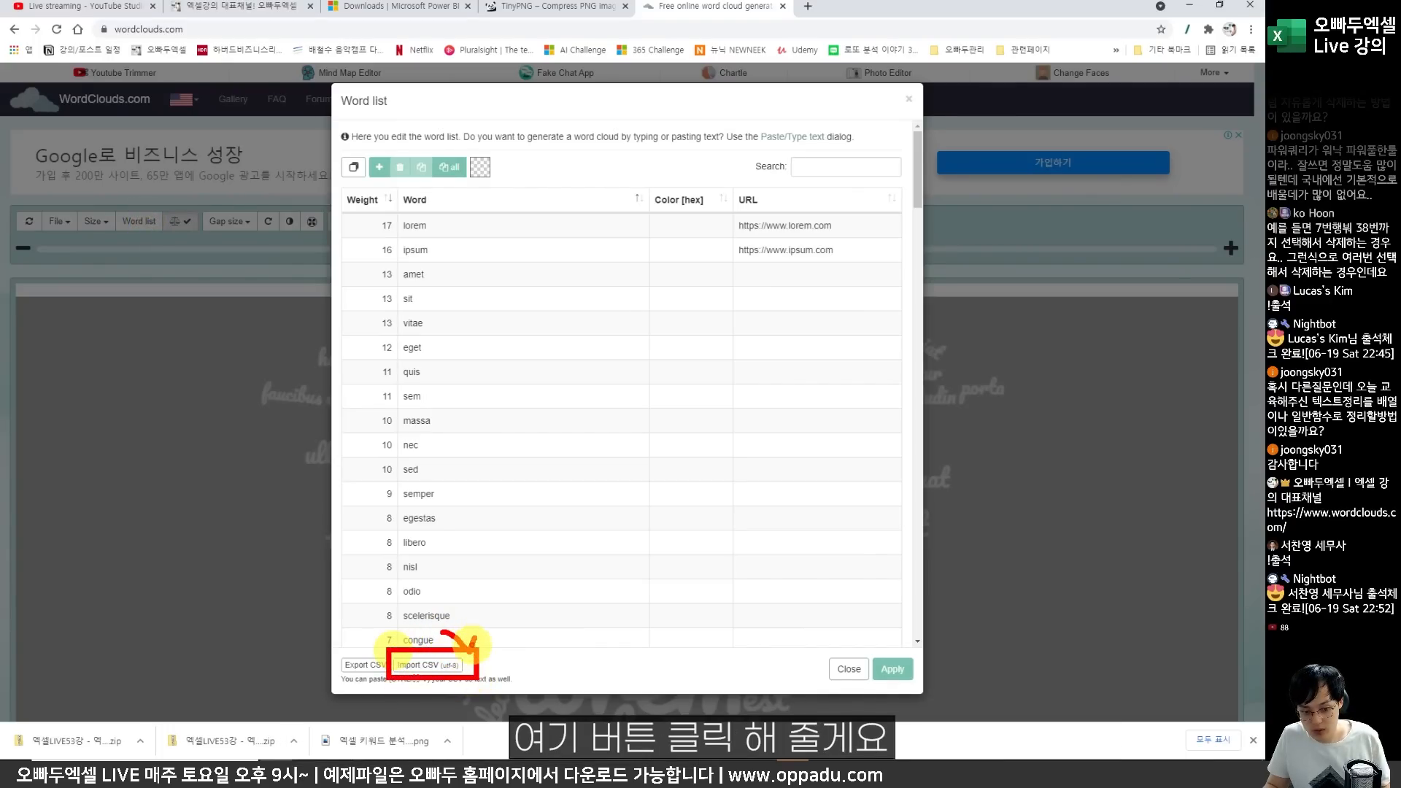
Import 키워드목록.csv from the desktop into the word list.
click(452, 665)
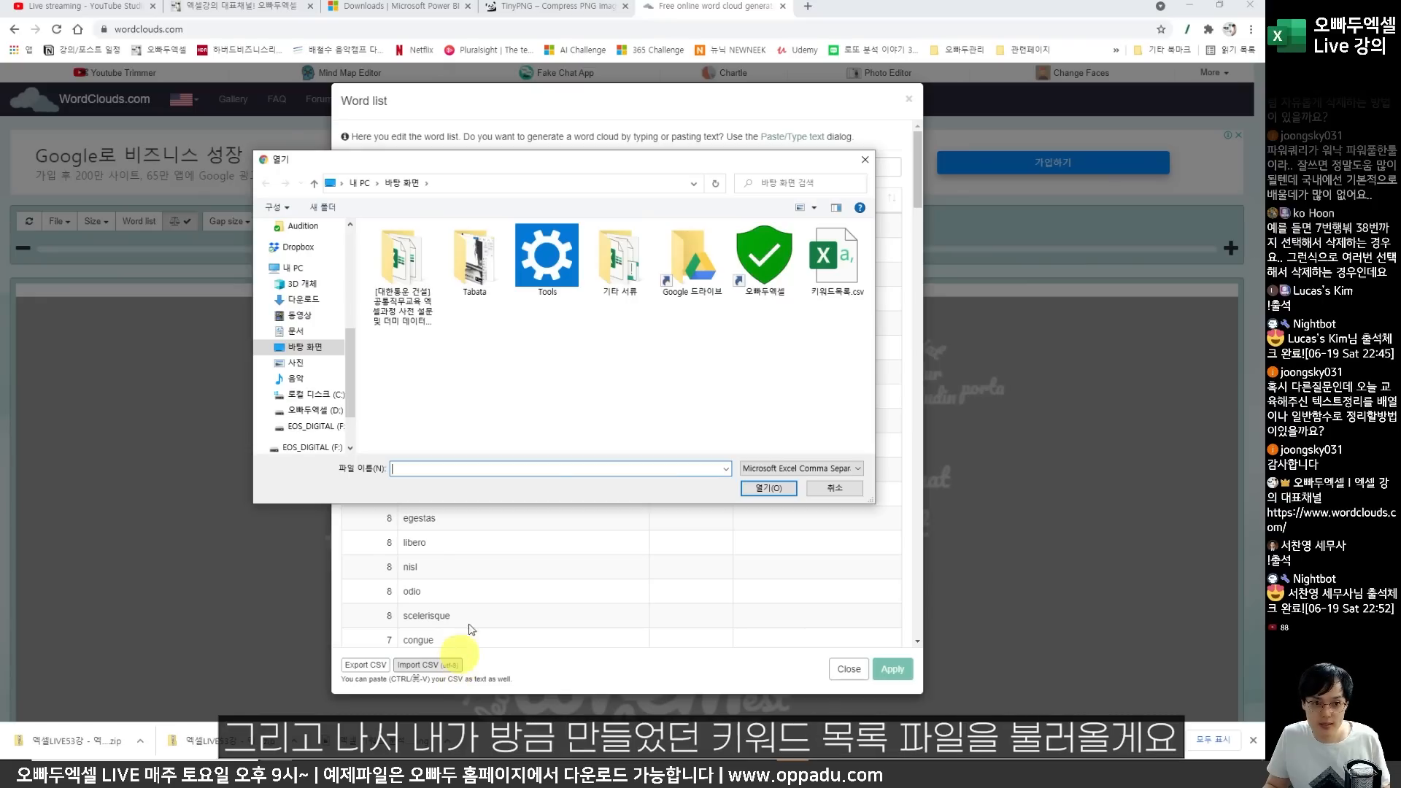
click(836, 274)
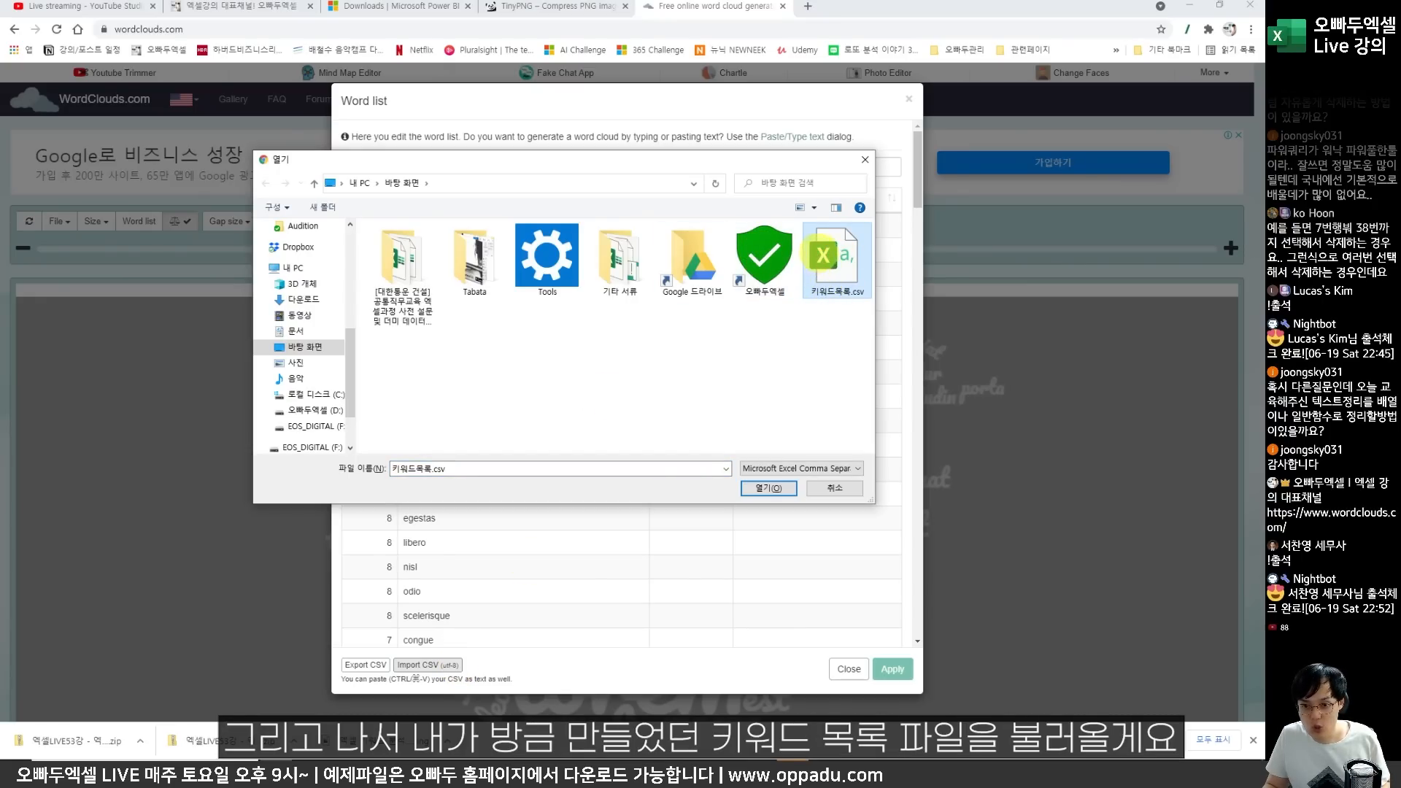
drag(801, 223, 870, 300)
key(Escape)
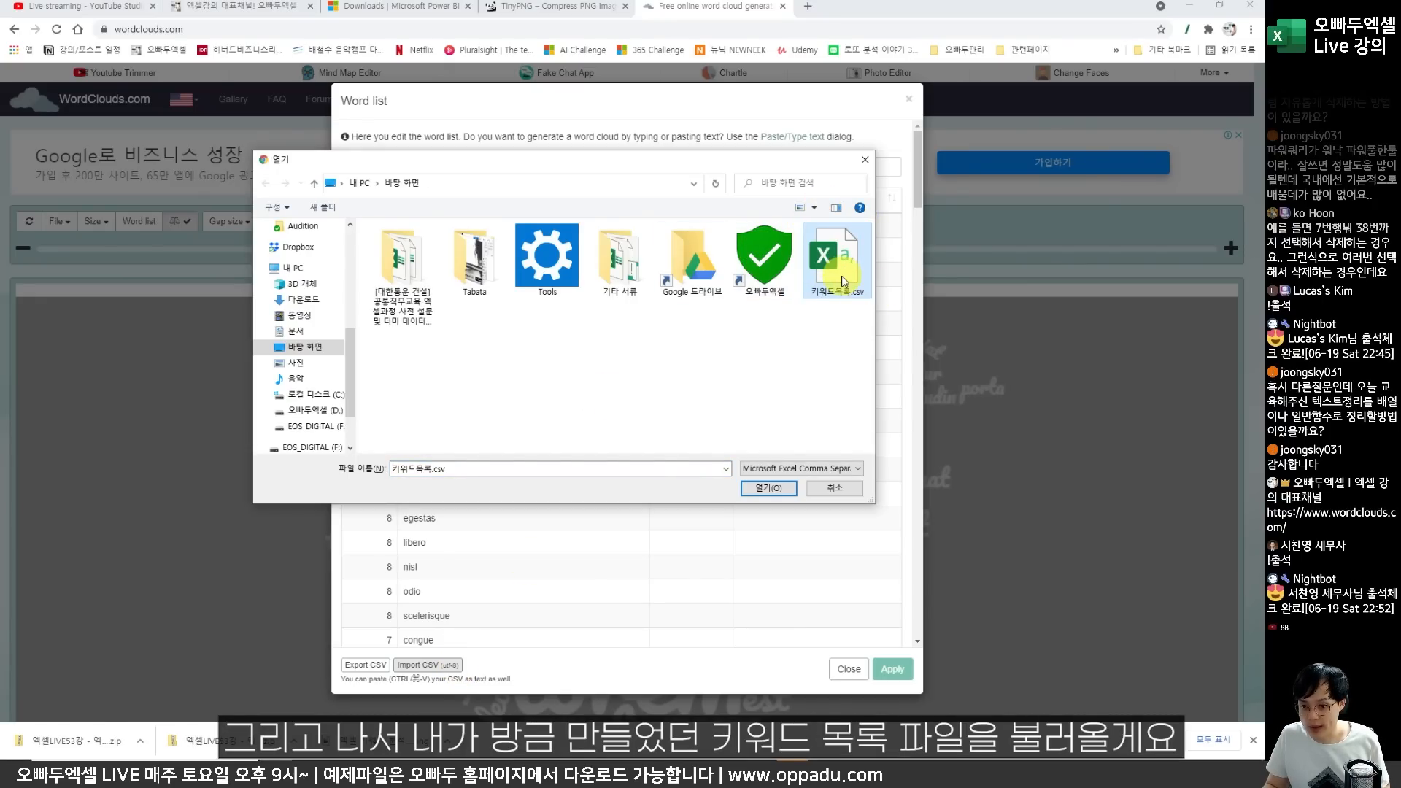
click(768, 491)
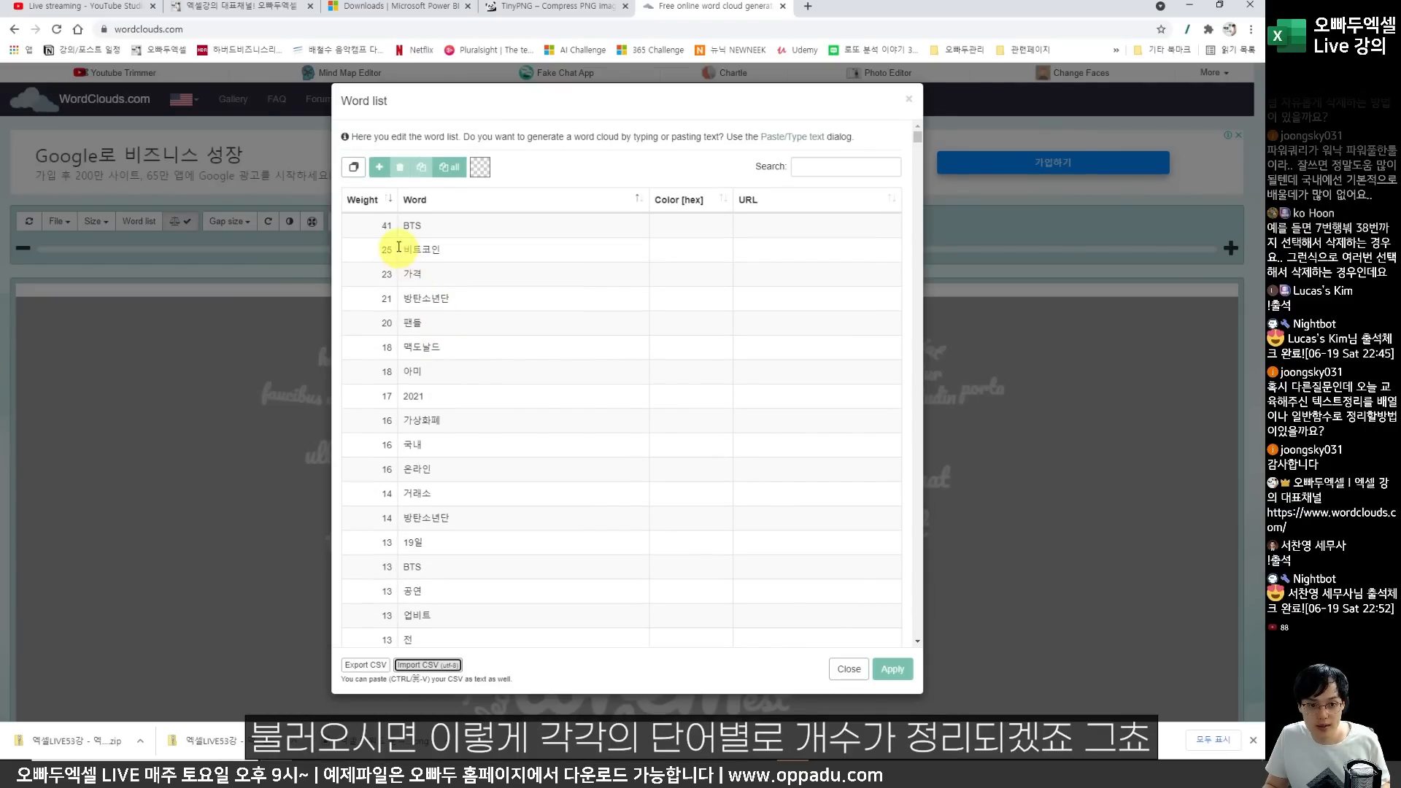
drag(390, 186, 621, 479)
drag(352, 182, 394, 159)
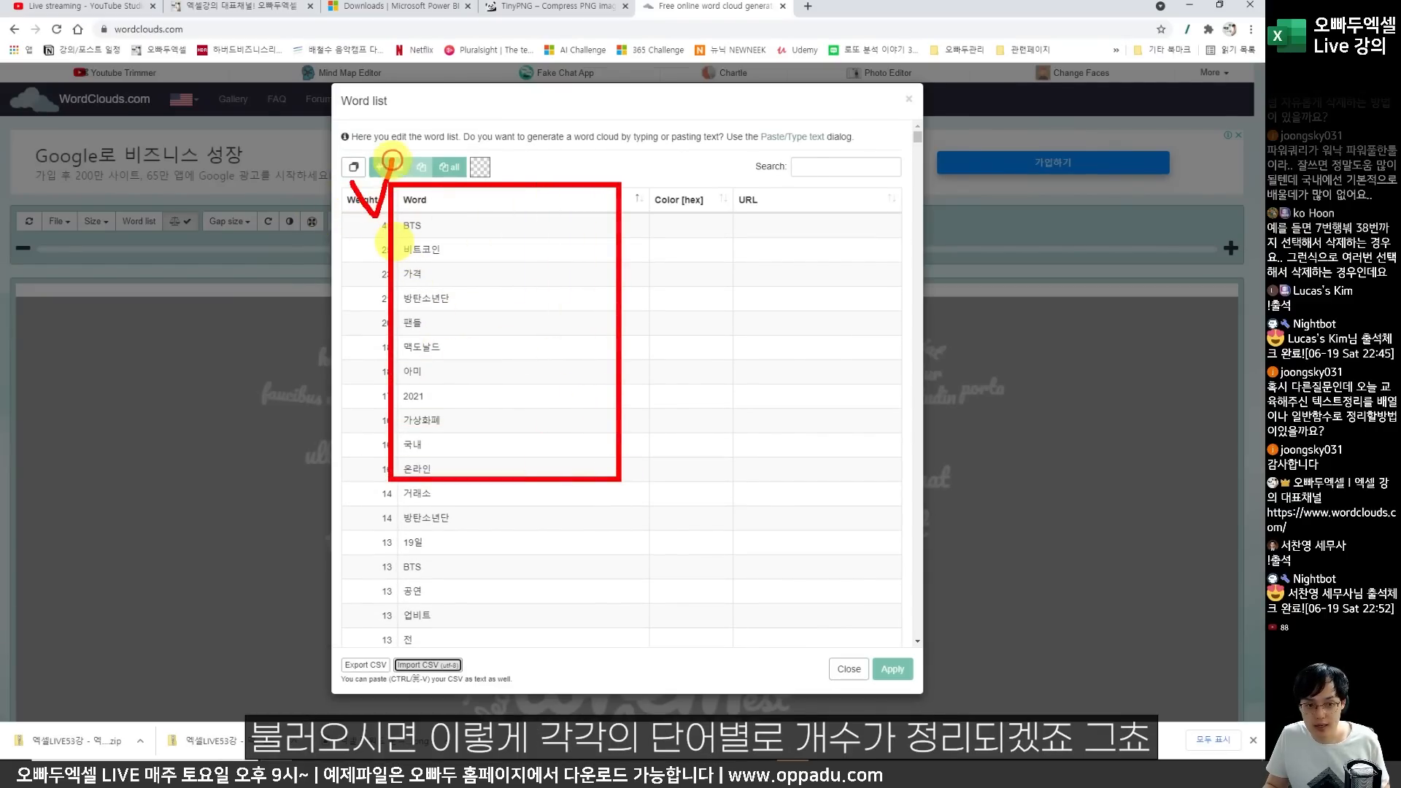
drag(446, 267, 493, 221)
key(Escape)
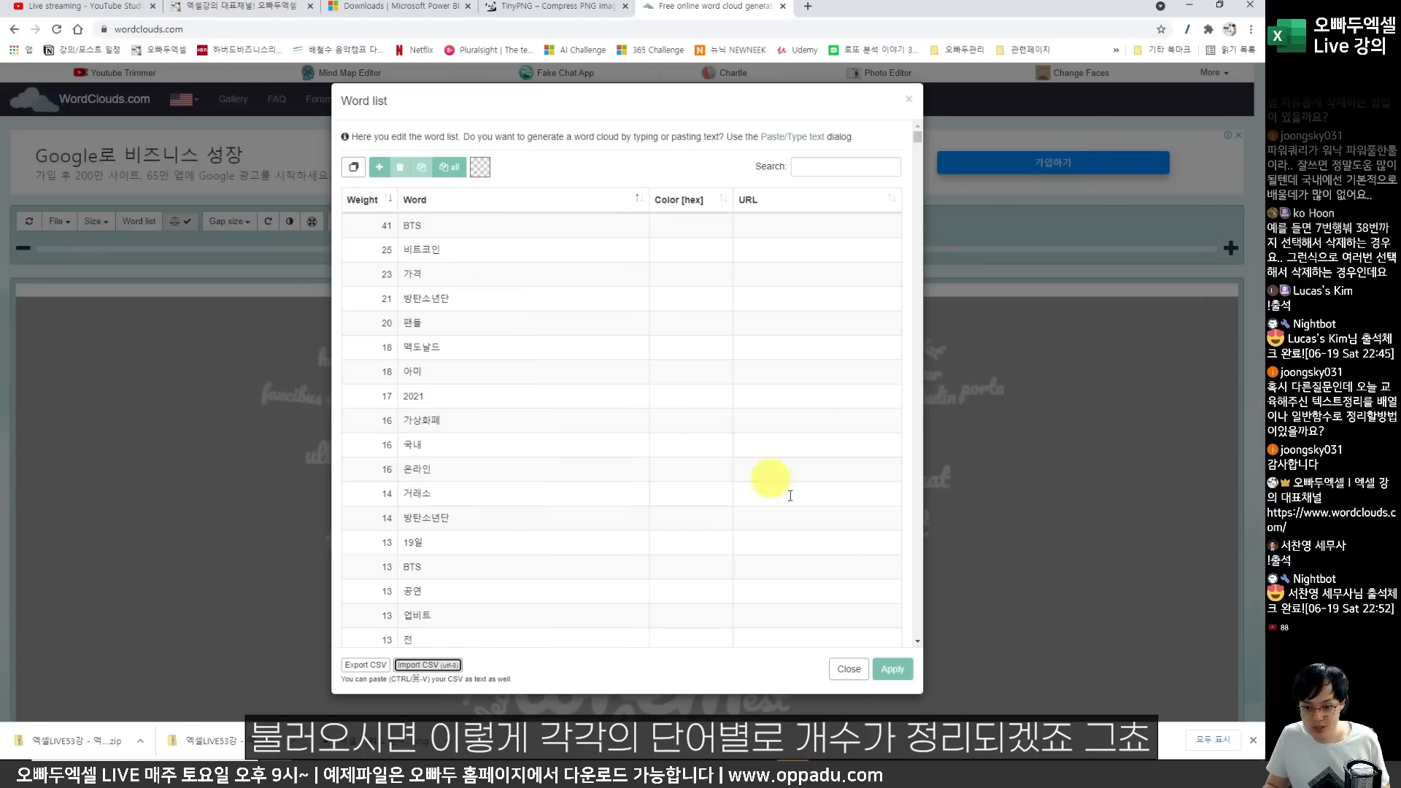
Apply the imported word list to redraw the word cloud, and look over the drawing.
click(883, 671)
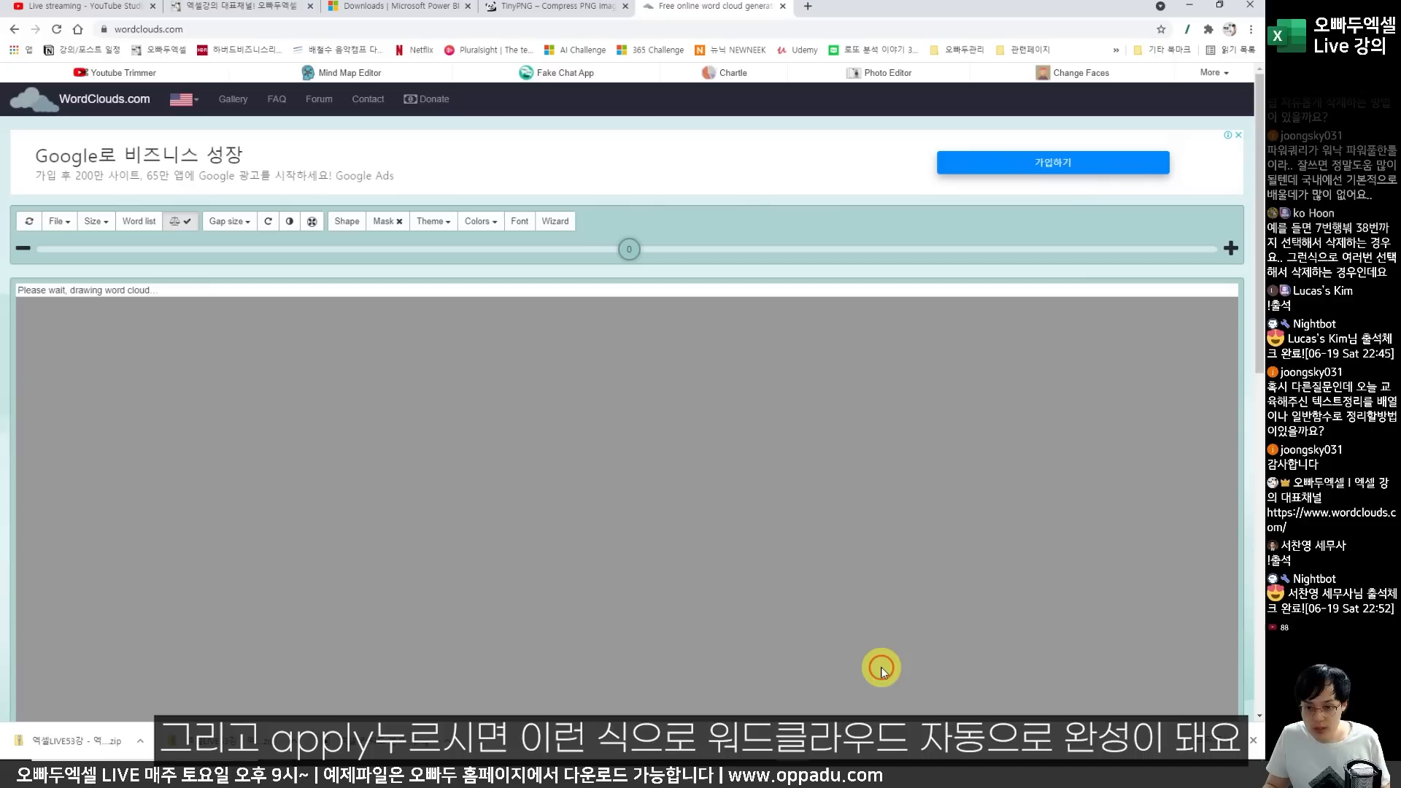
scroll(684, 490, down, 5)
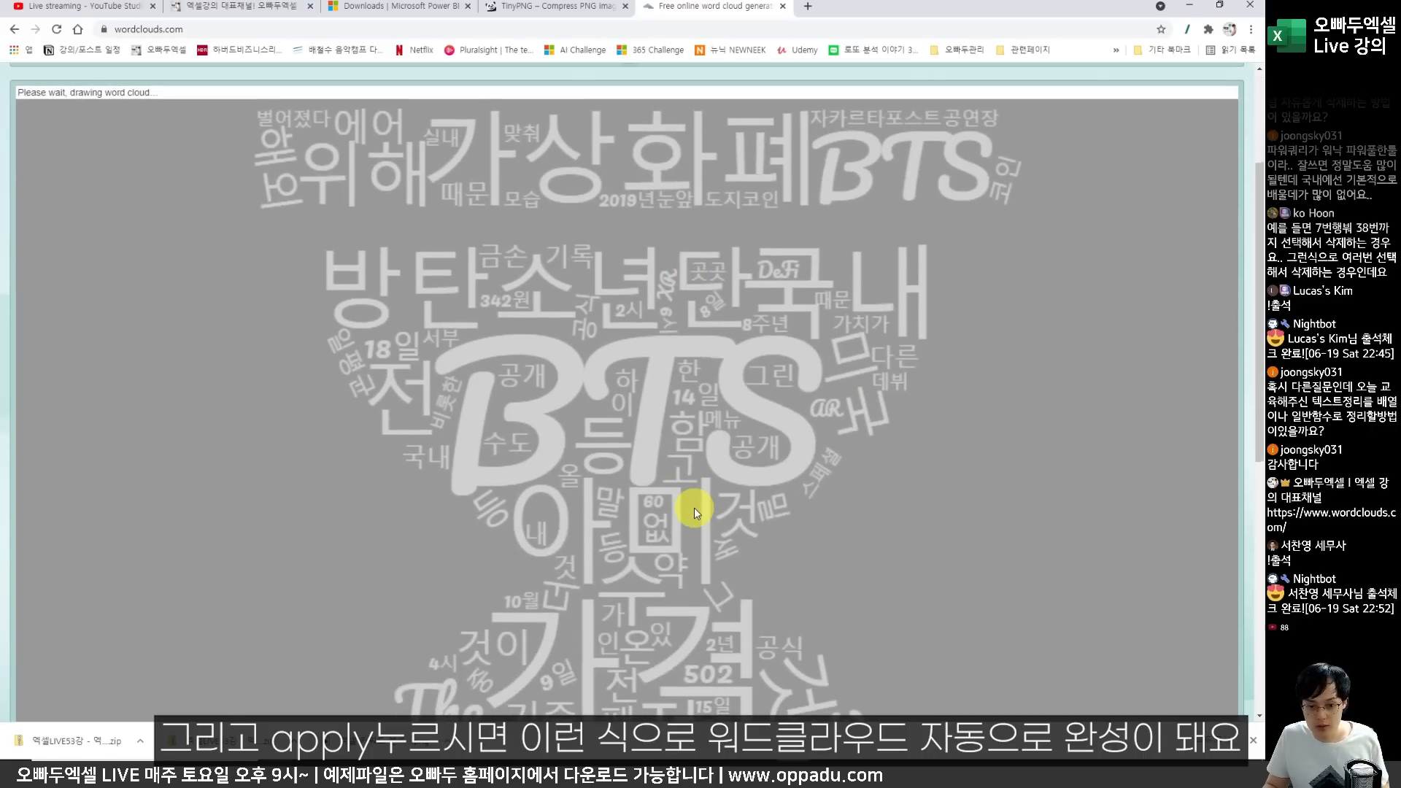
scroll(710, 540, up, 5)
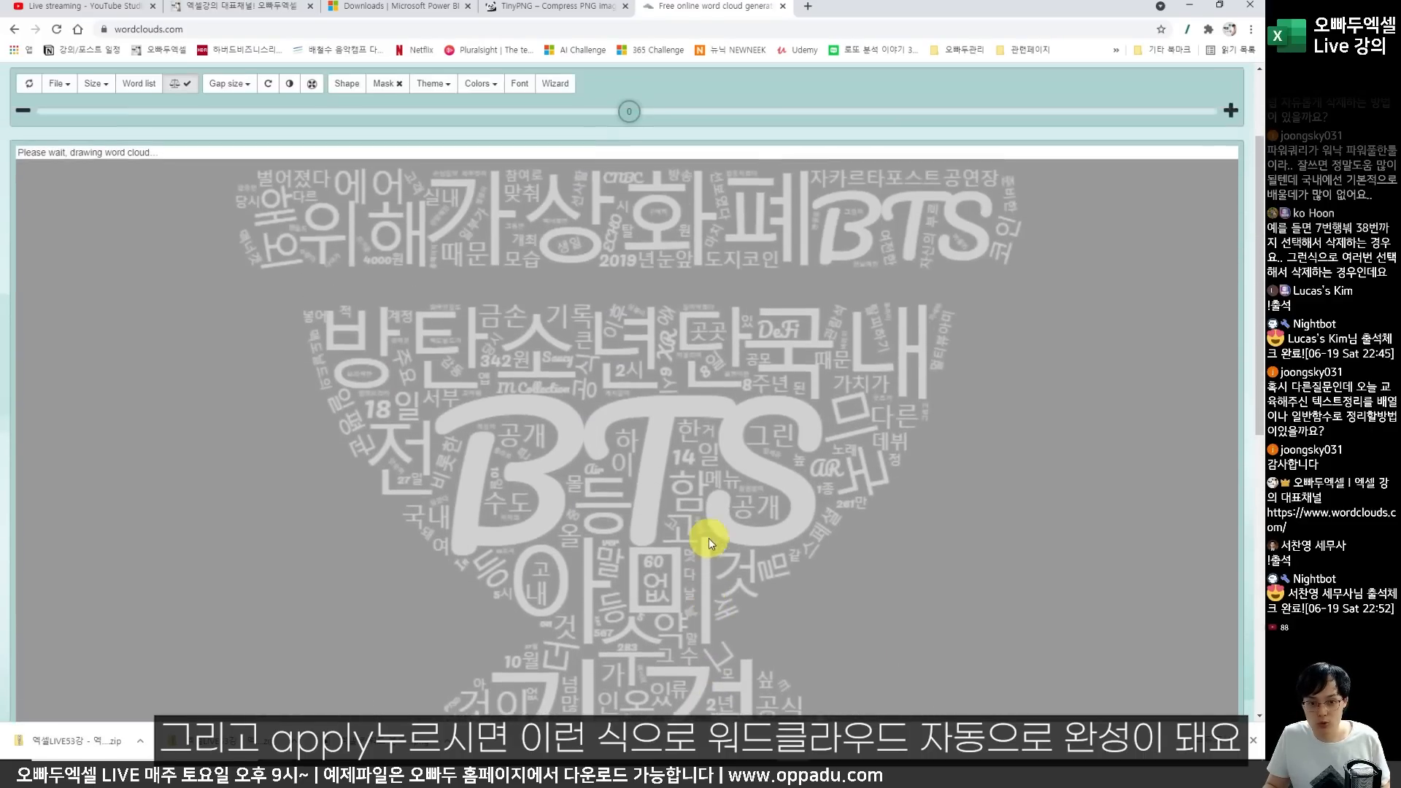
Change the word cloud's theme to the blue and grey palette on a white background, and look over the result.
click(434, 222)
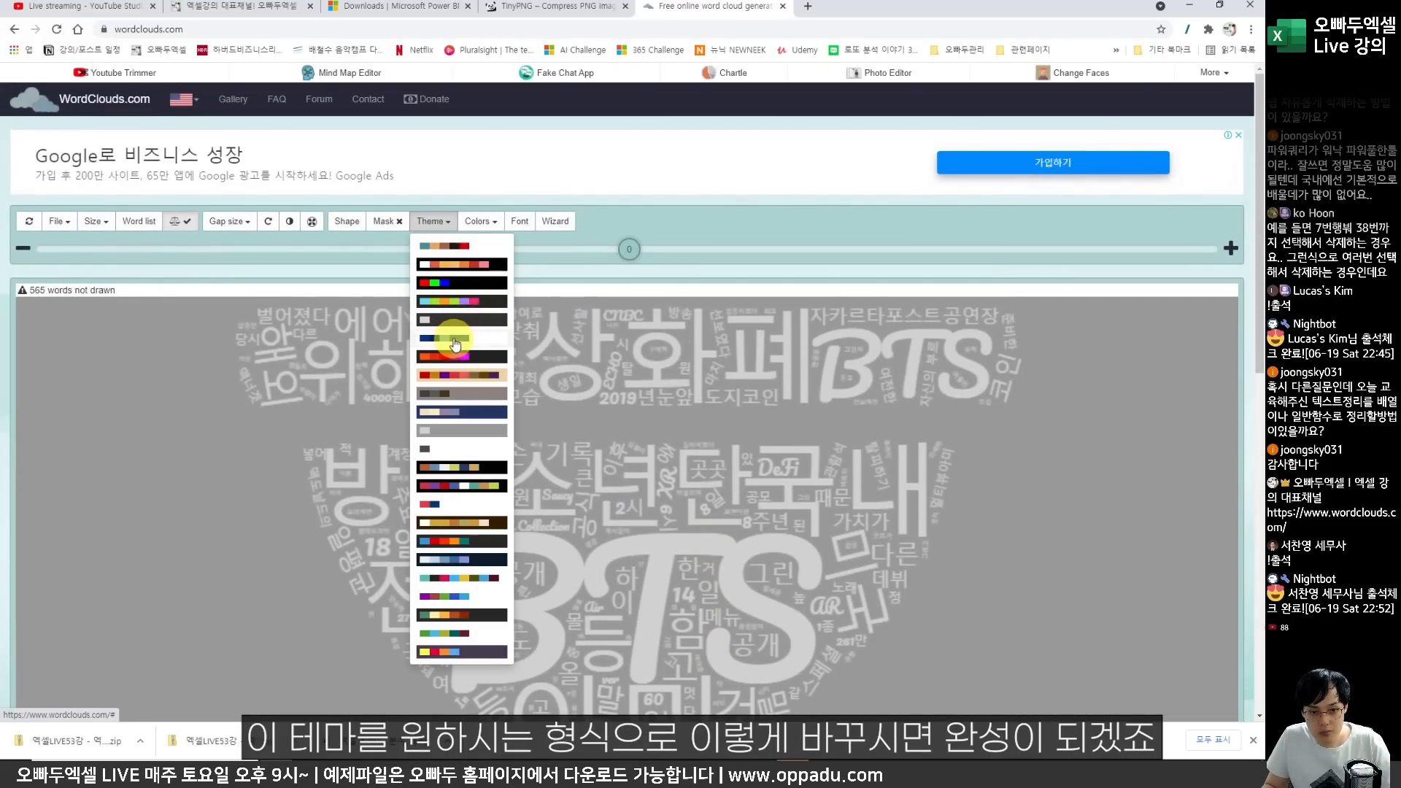
click(455, 340)
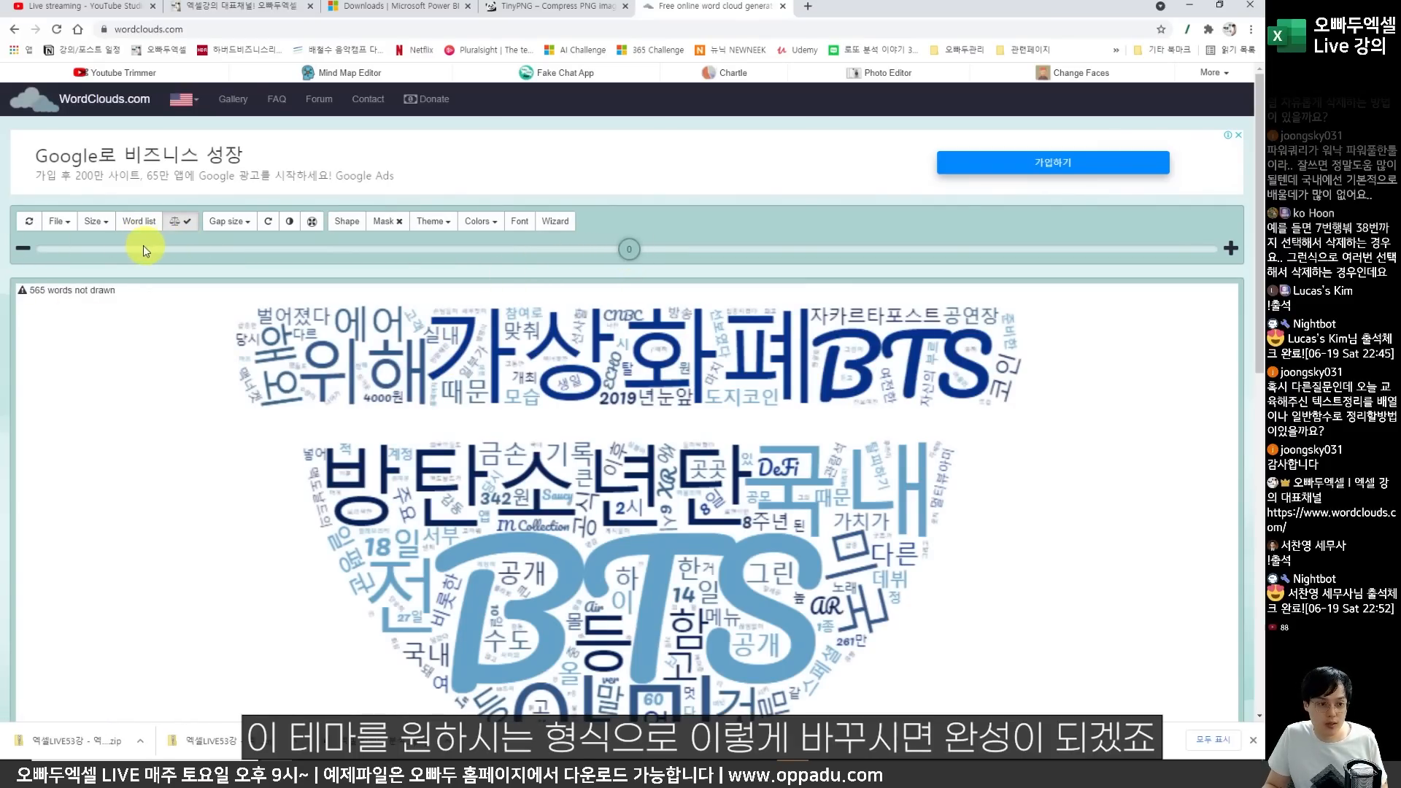
scroll(148, 248, down, 3)
scroll(602, 496, down, 7)
scroll(602, 504, up, 7)
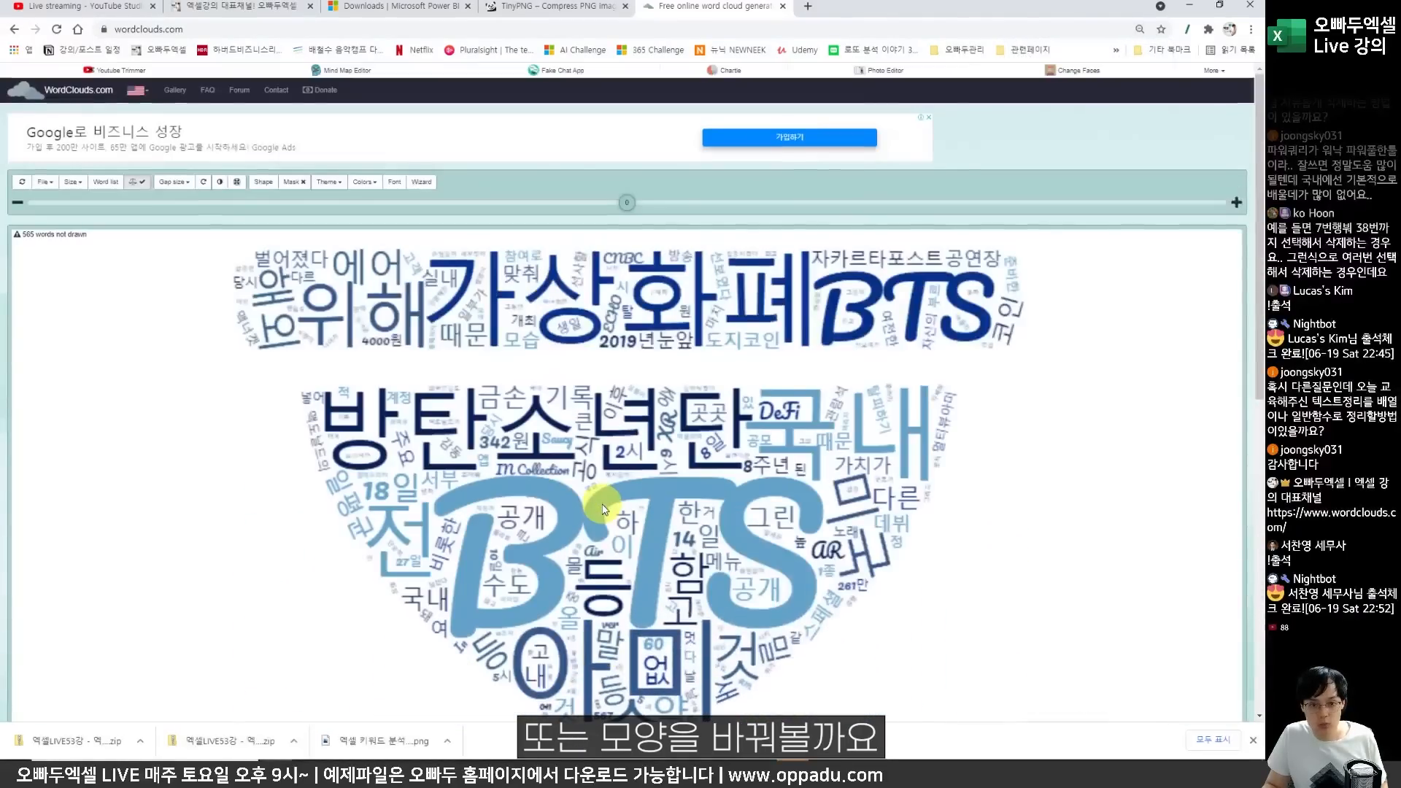
ctrl+scroll(344, 272, up, 4)
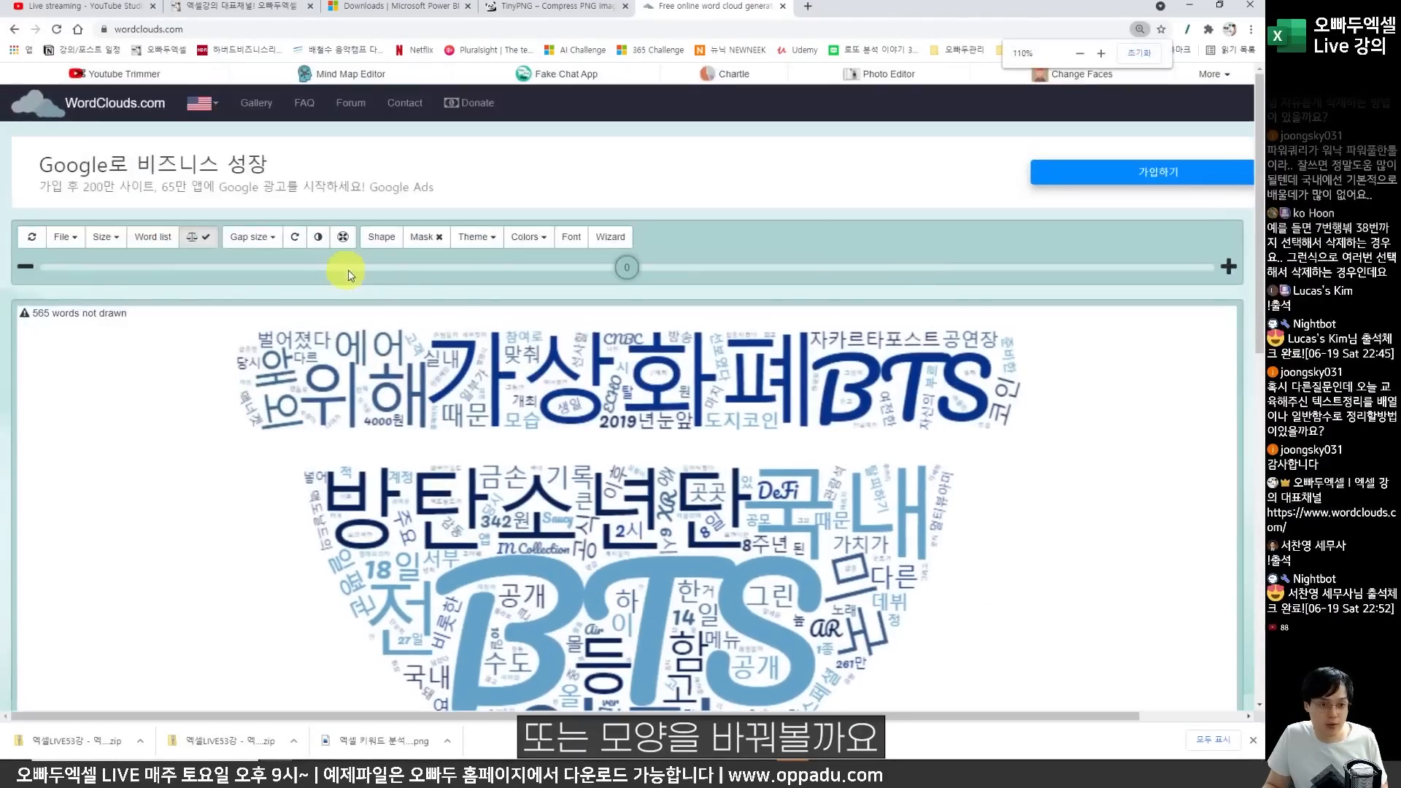
Change the word cloud's shape to a square and look over the redrawn result.
click(392, 238)
click(477, 193)
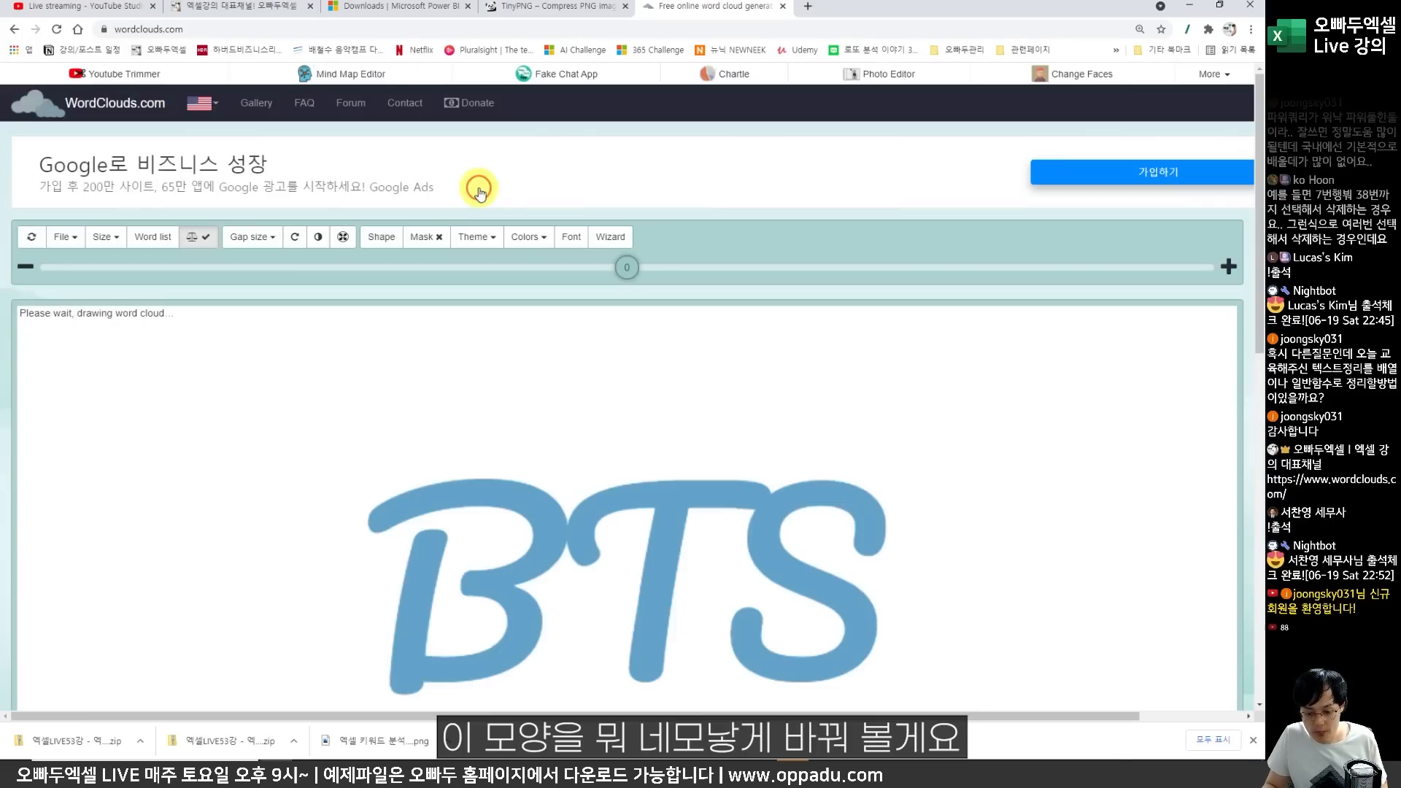
ctrl+scroll(747, 459, down, 5)
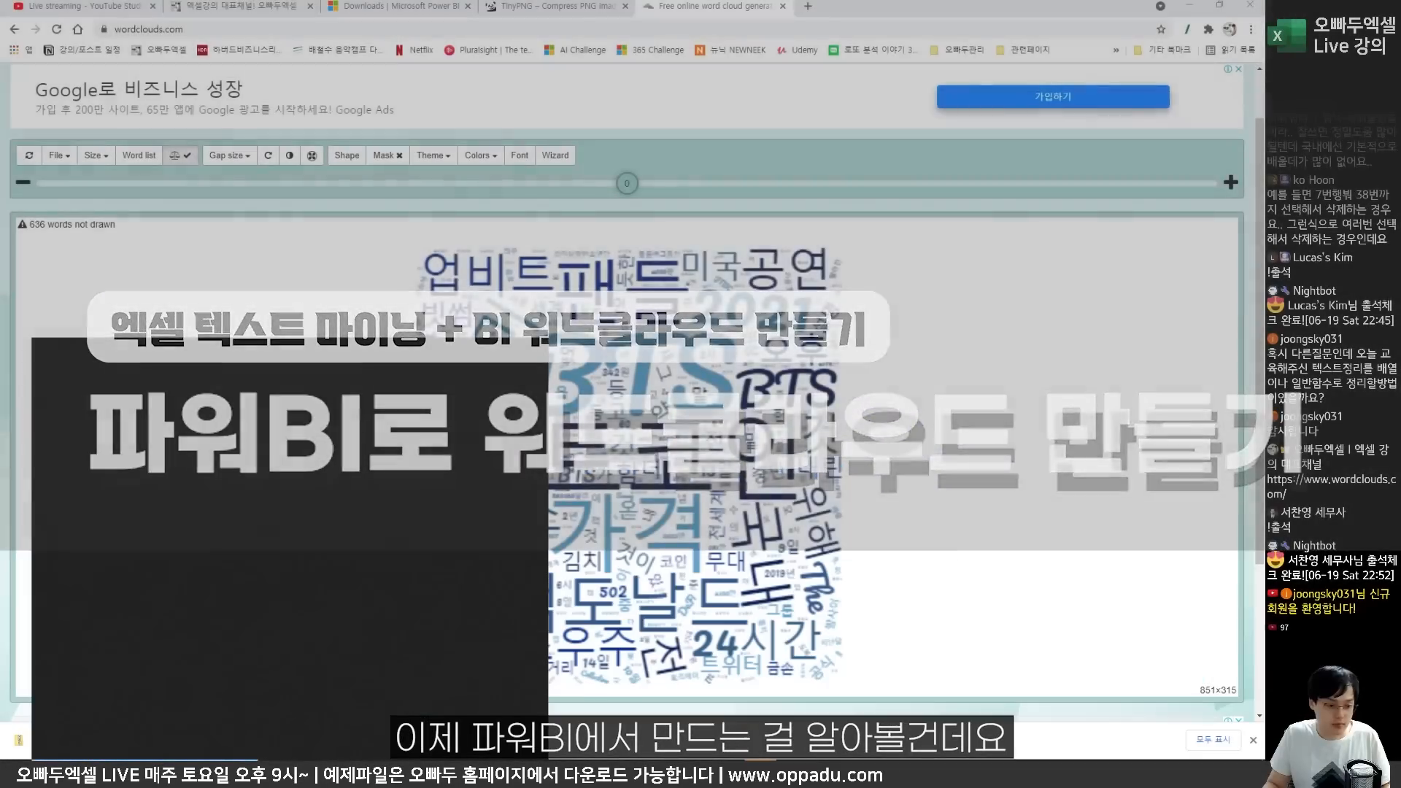
Switch to Power BI Desktop by launching it, and go past its start screen to the blank report.
key(super)
text(power bi)
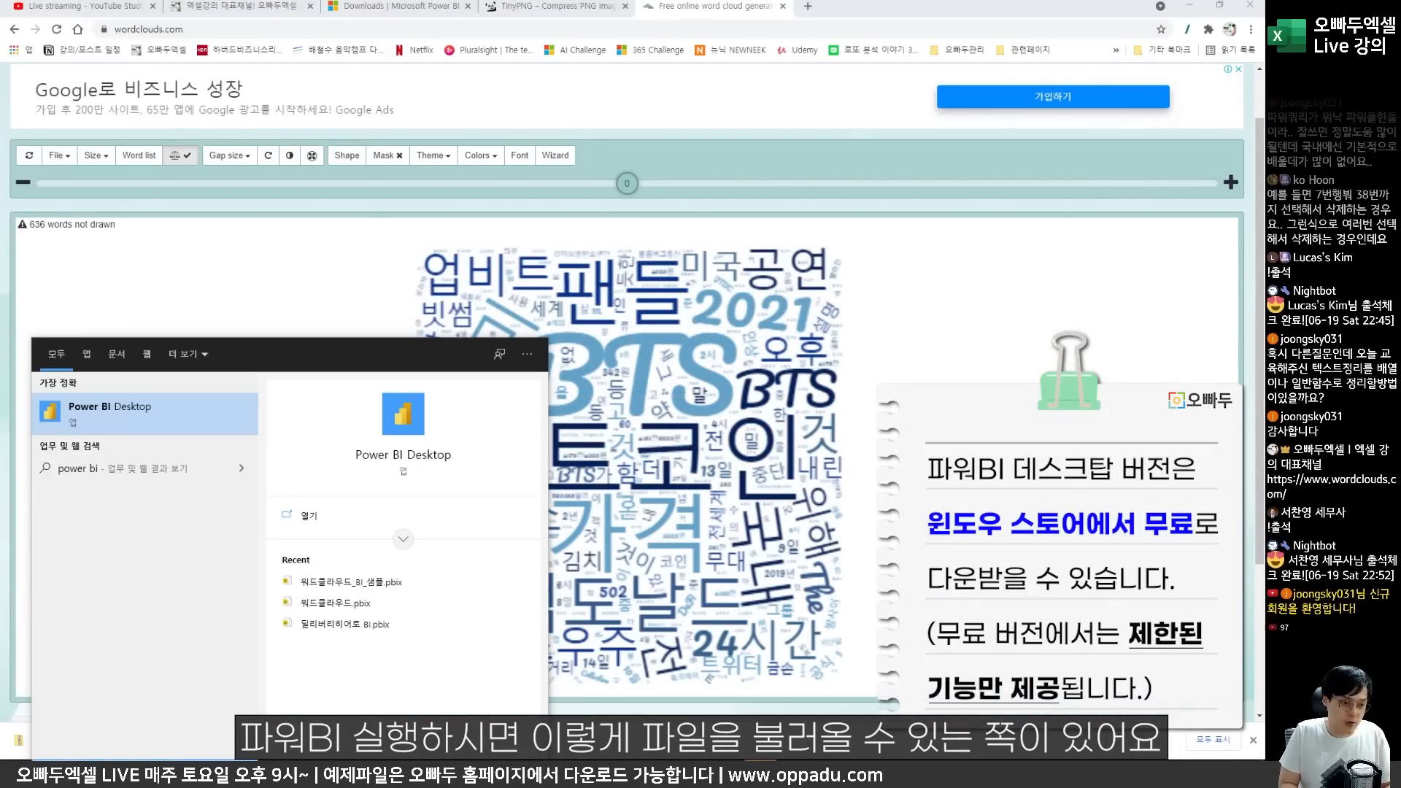
key(Return)
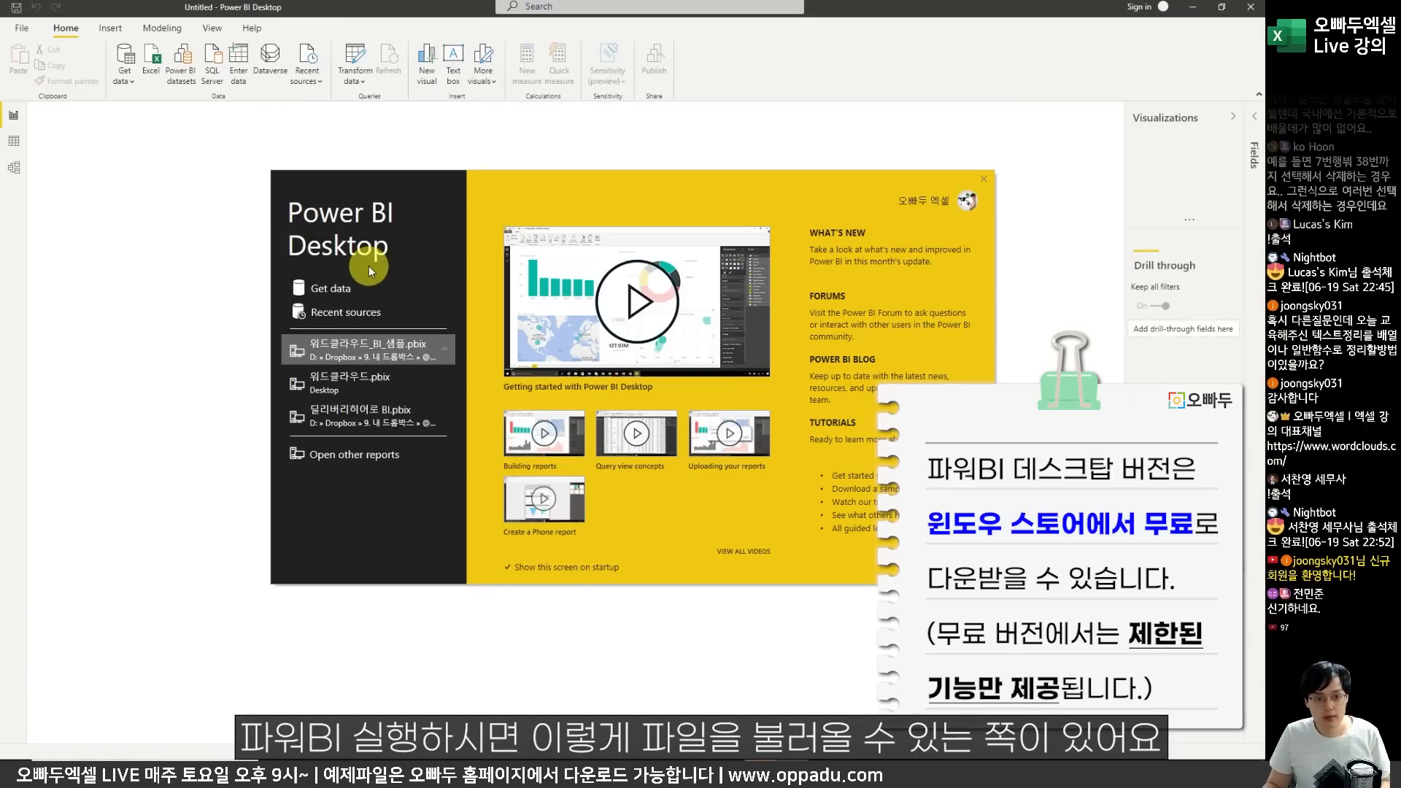
drag(285, 215, 470, 500)
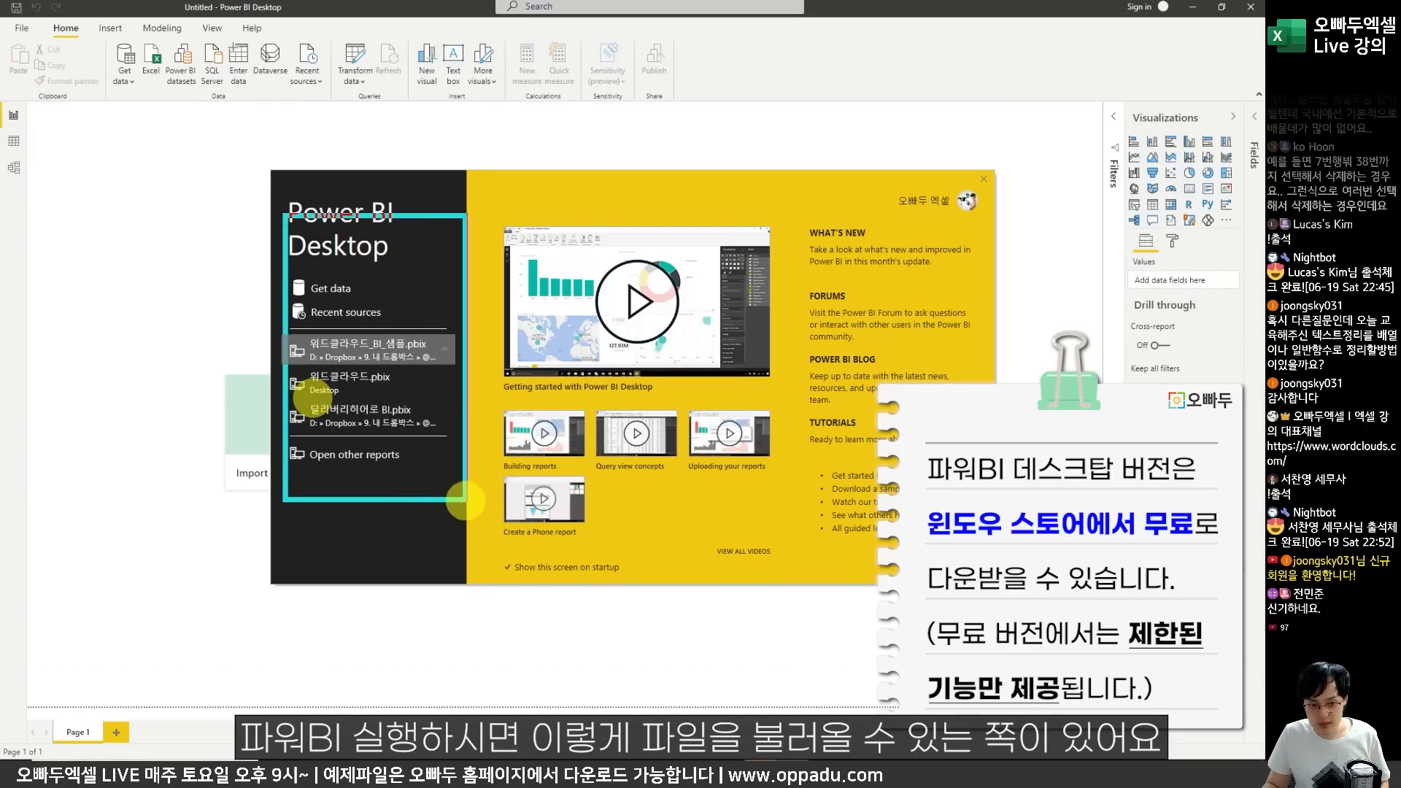
drag(394, 217, 446, 173)
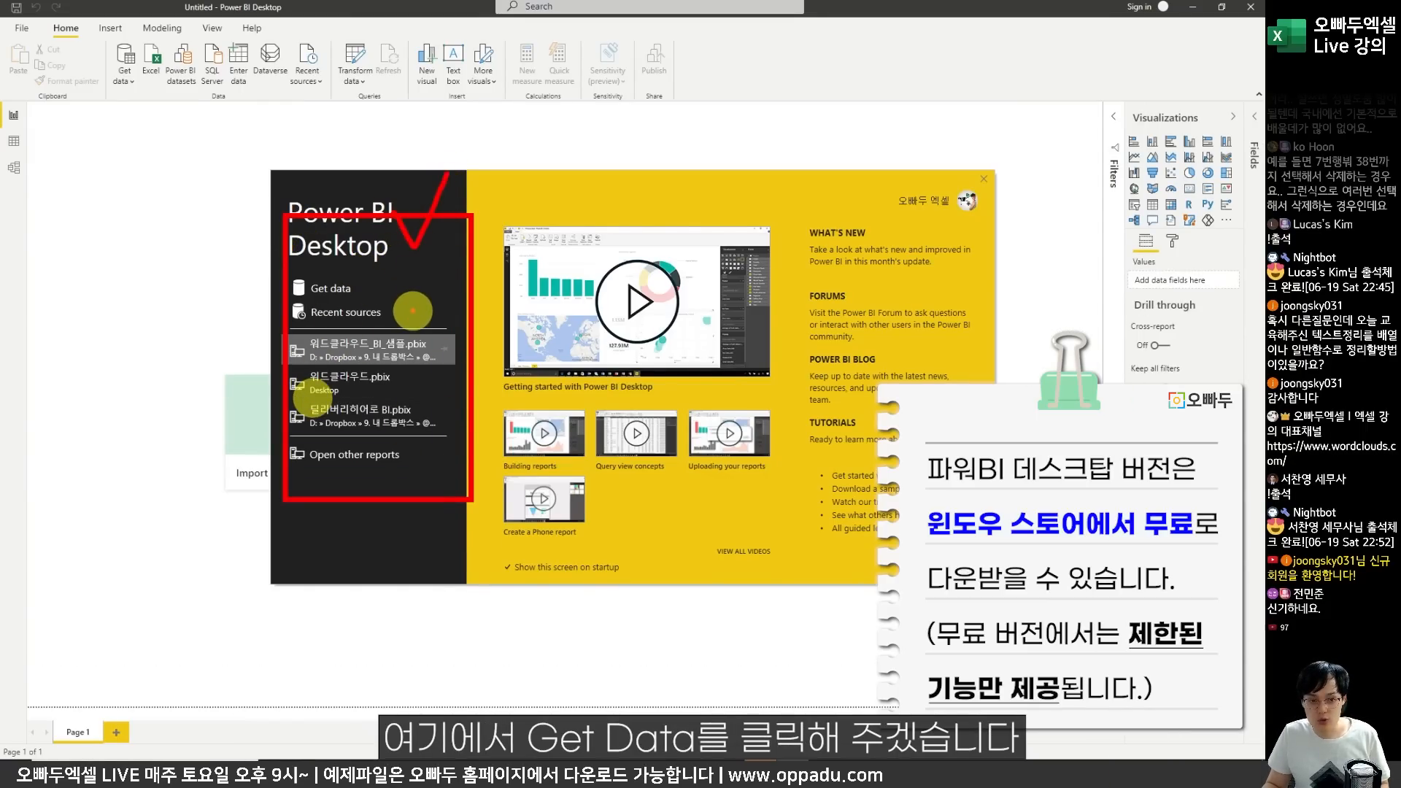
key(Escape)
click(326, 290)
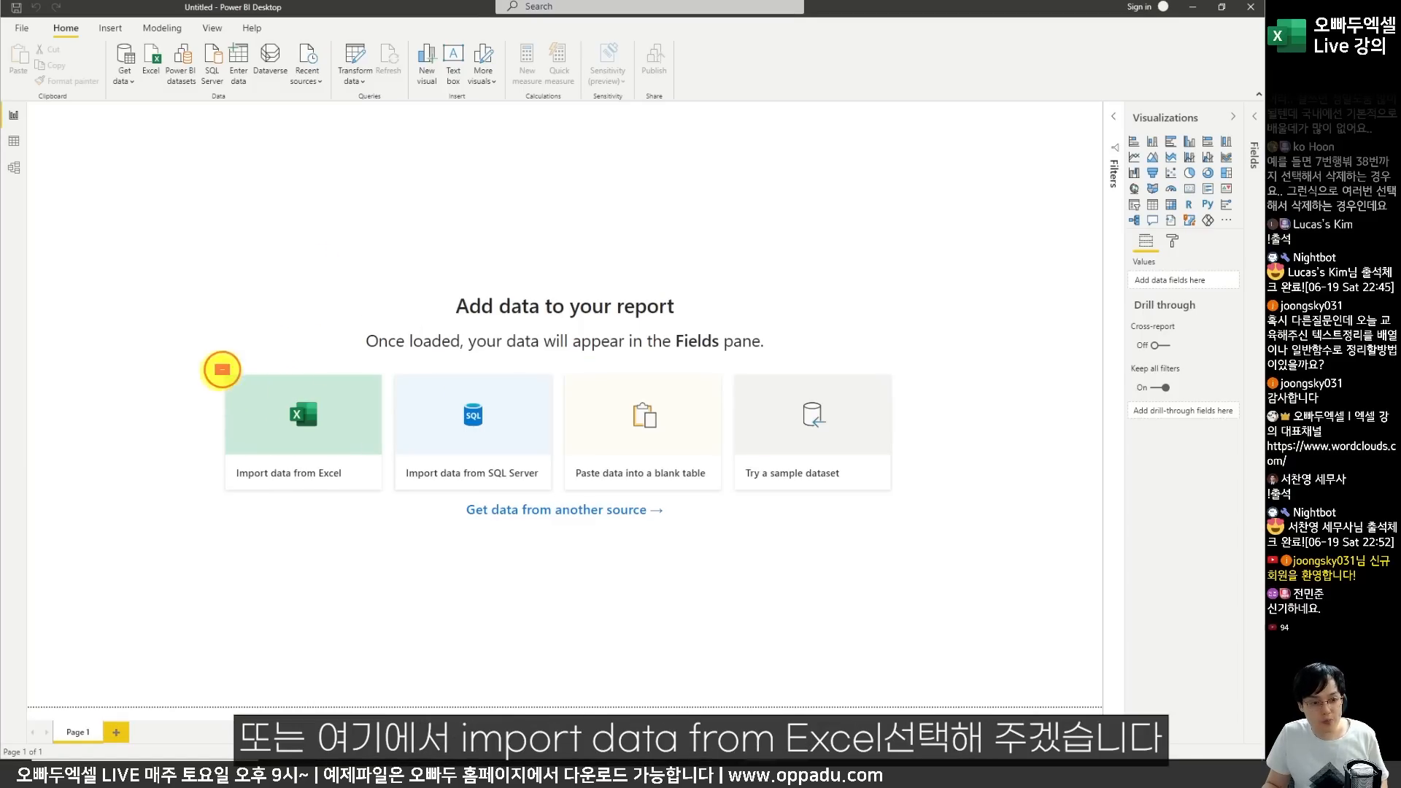
Import data from the Excel workbook 키워드분석_완성샘플.xlsx in the lesson 53 example folder.
drag(209, 360, 390, 505)
key(Escape)
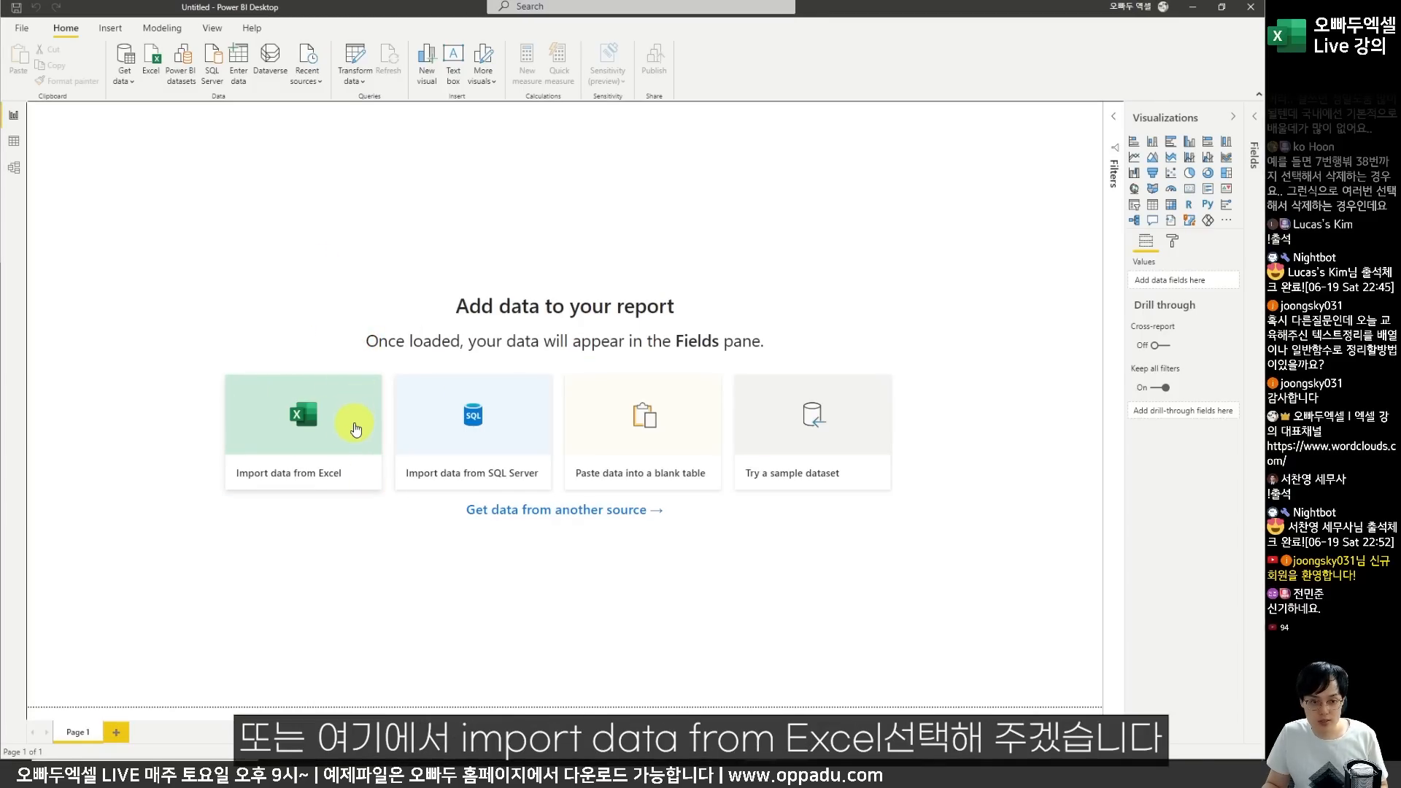
click(354, 422)
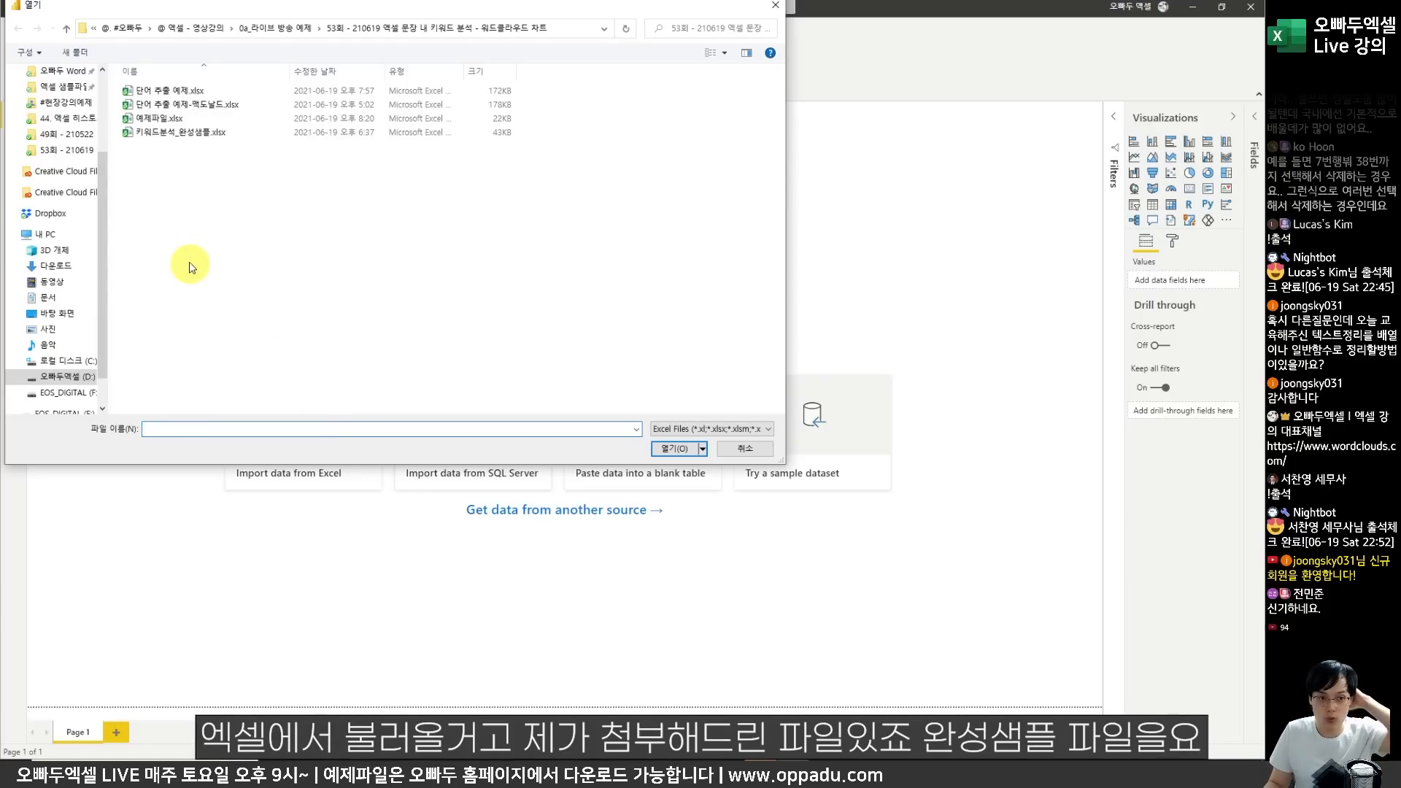
scroll(67, 186, up, 1)
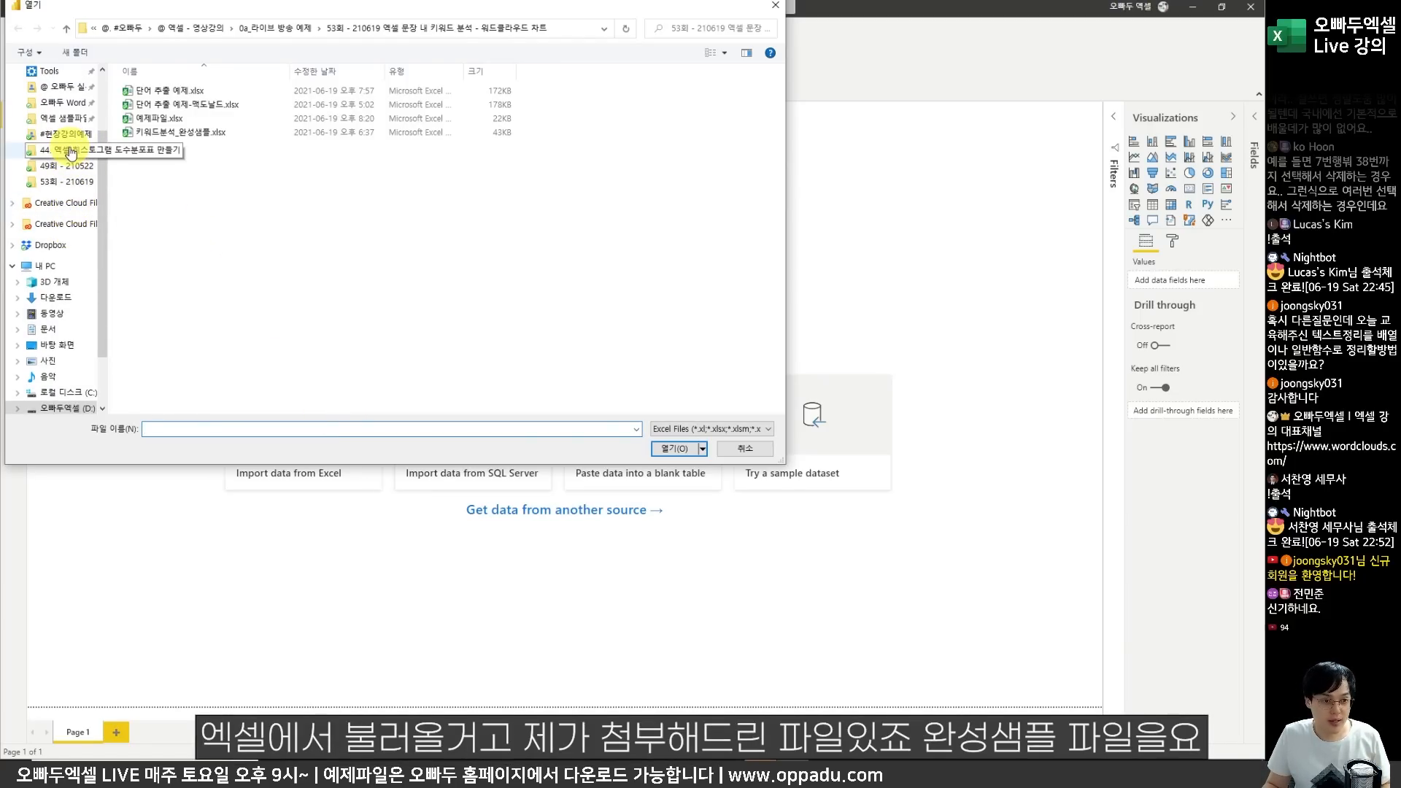
click(180, 133)
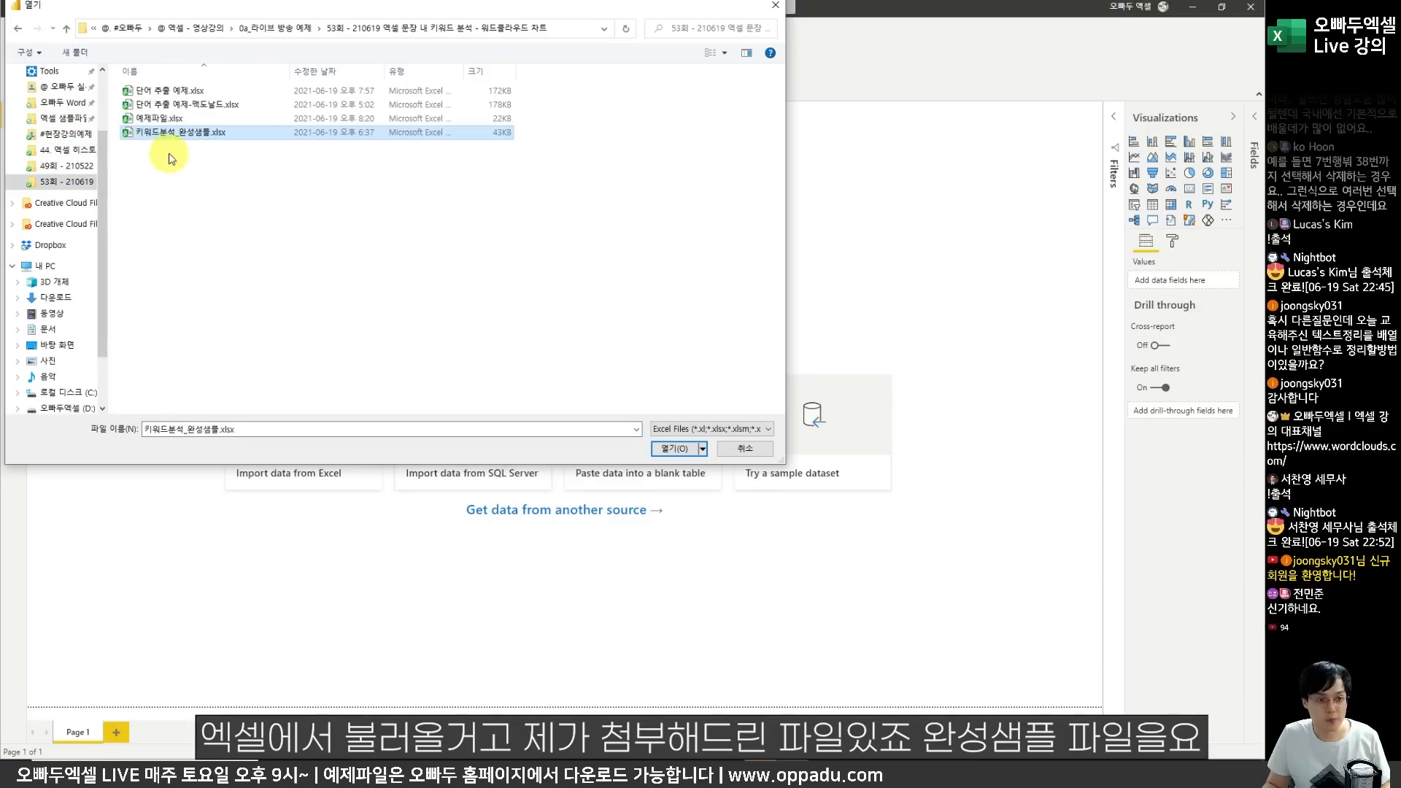
drag(117, 124, 246, 148)
key(Escape)
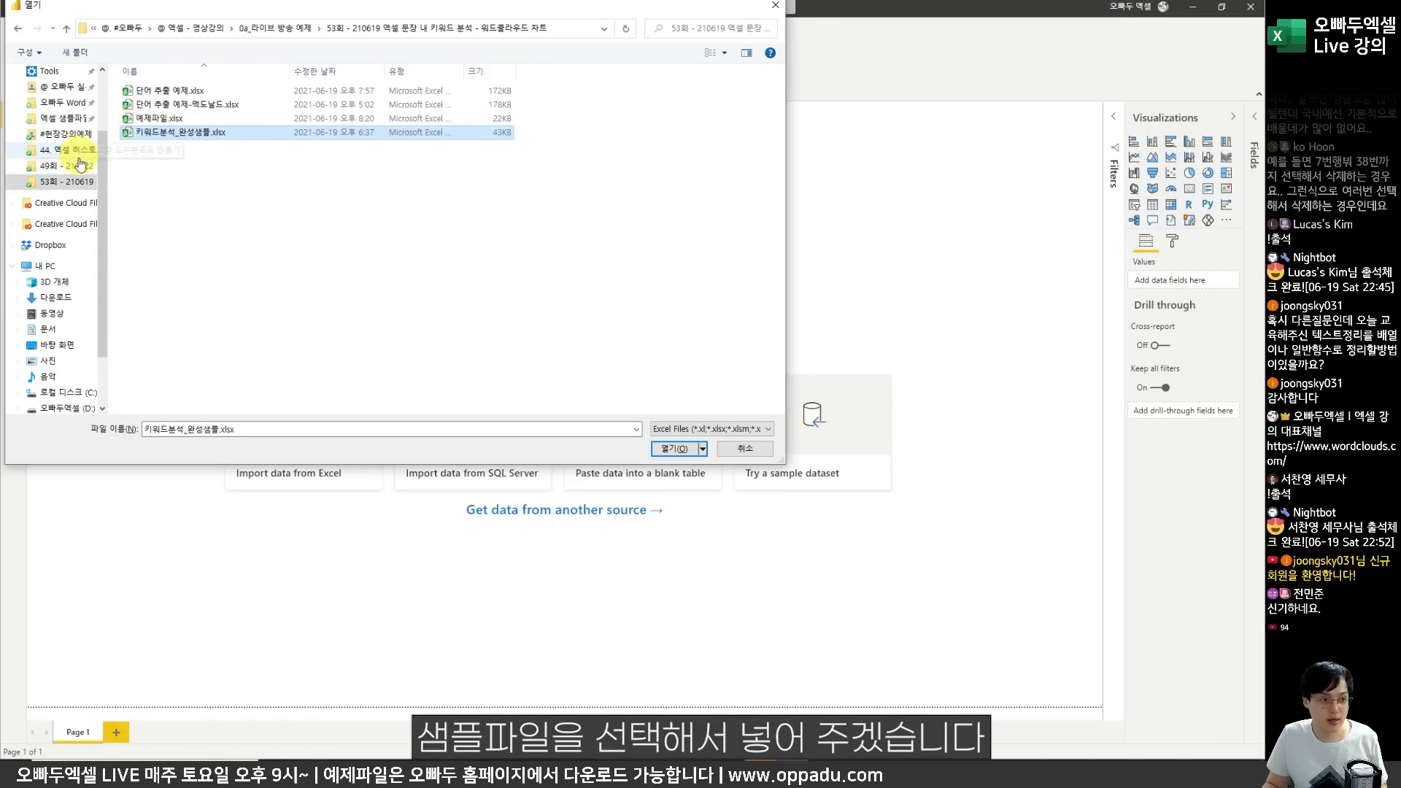
click(687, 453)
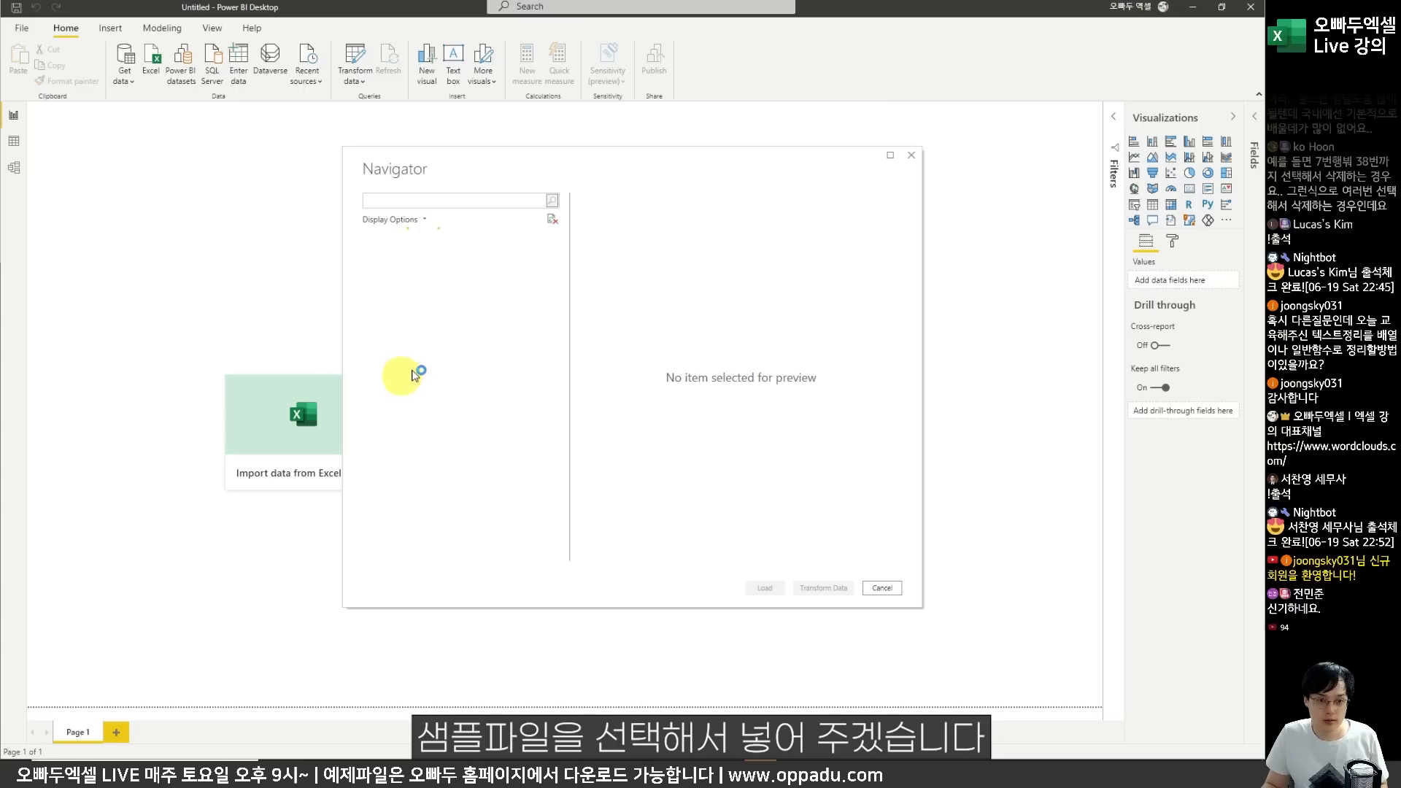
Choose Sheet1 of the workbook and load its data into the report.
click(382, 256)
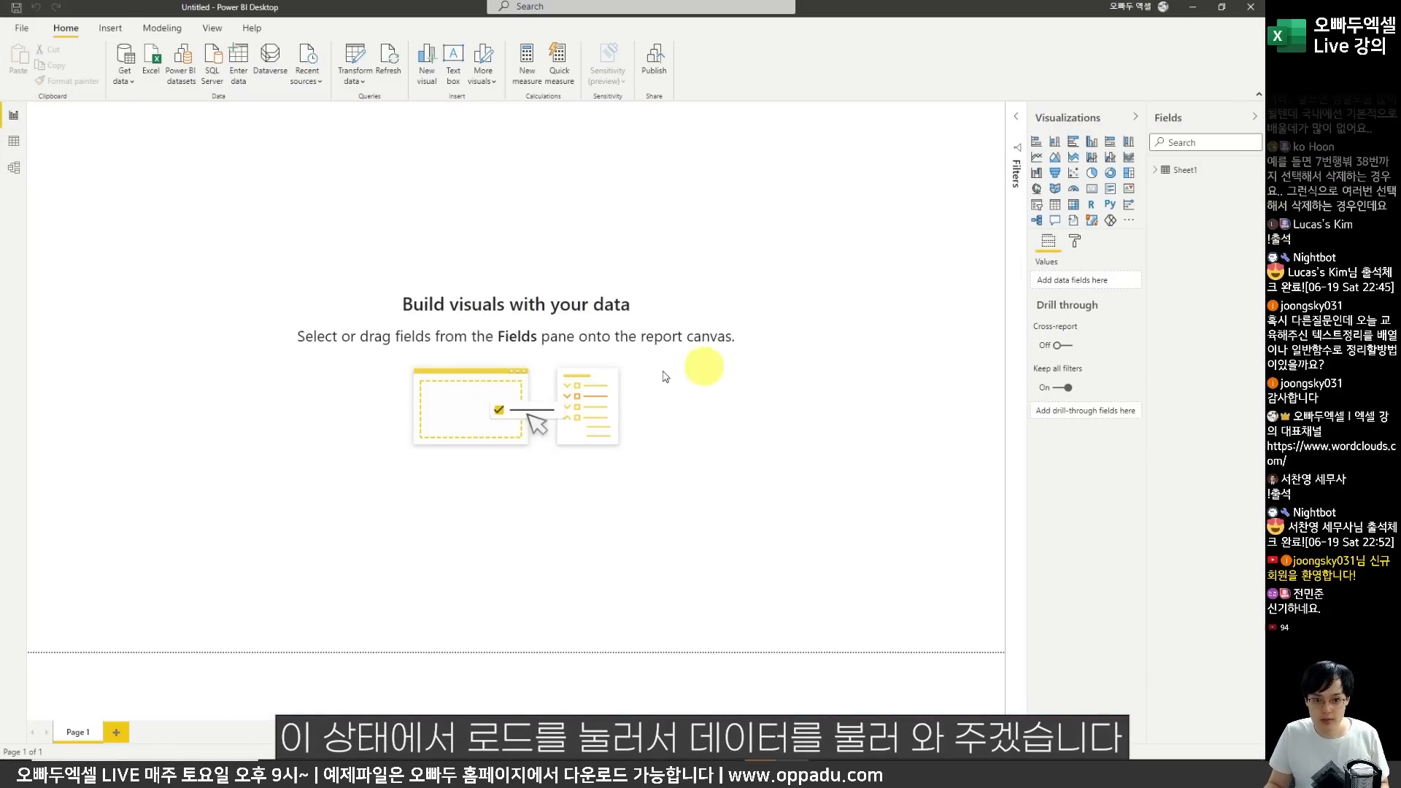
drag(281, 221, 688, 469)
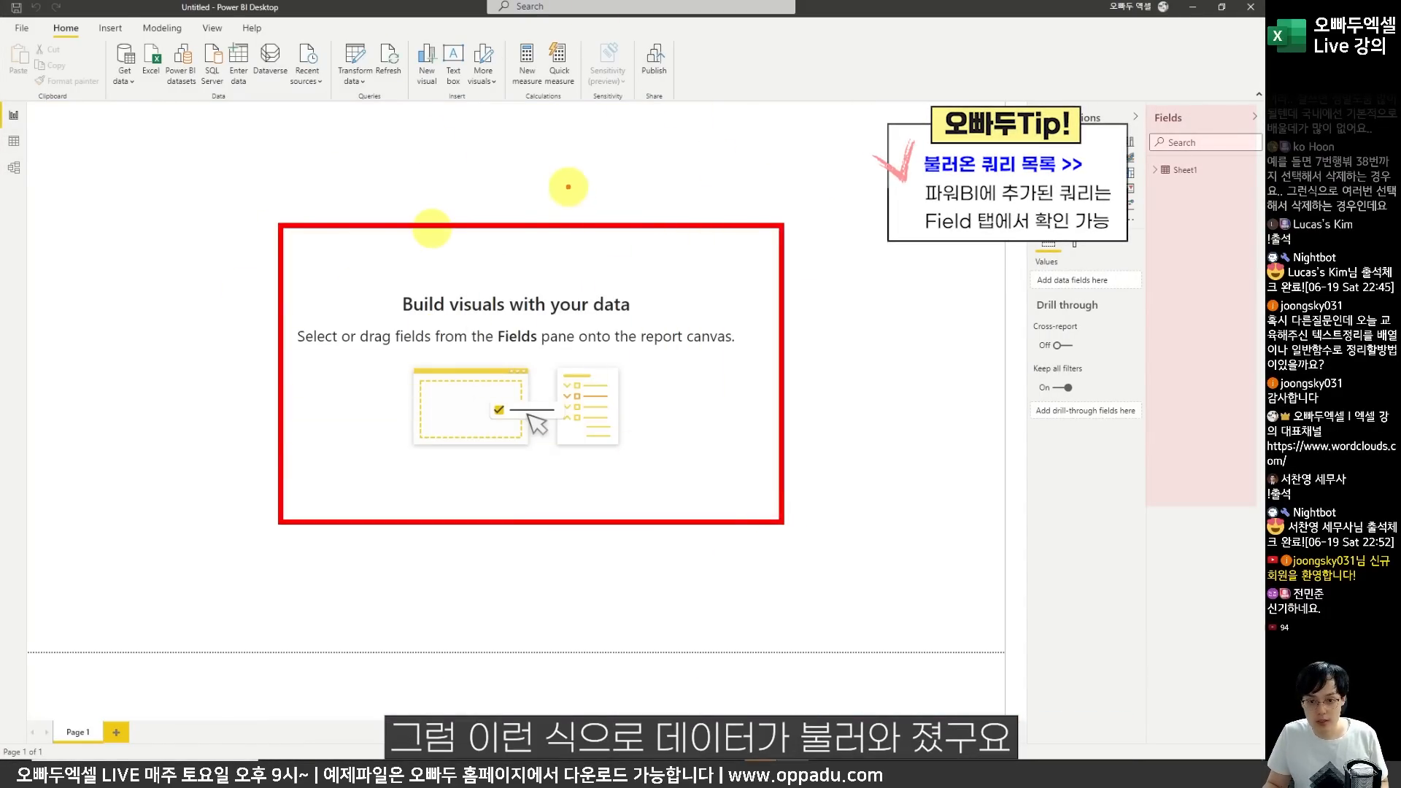
key(Escape)
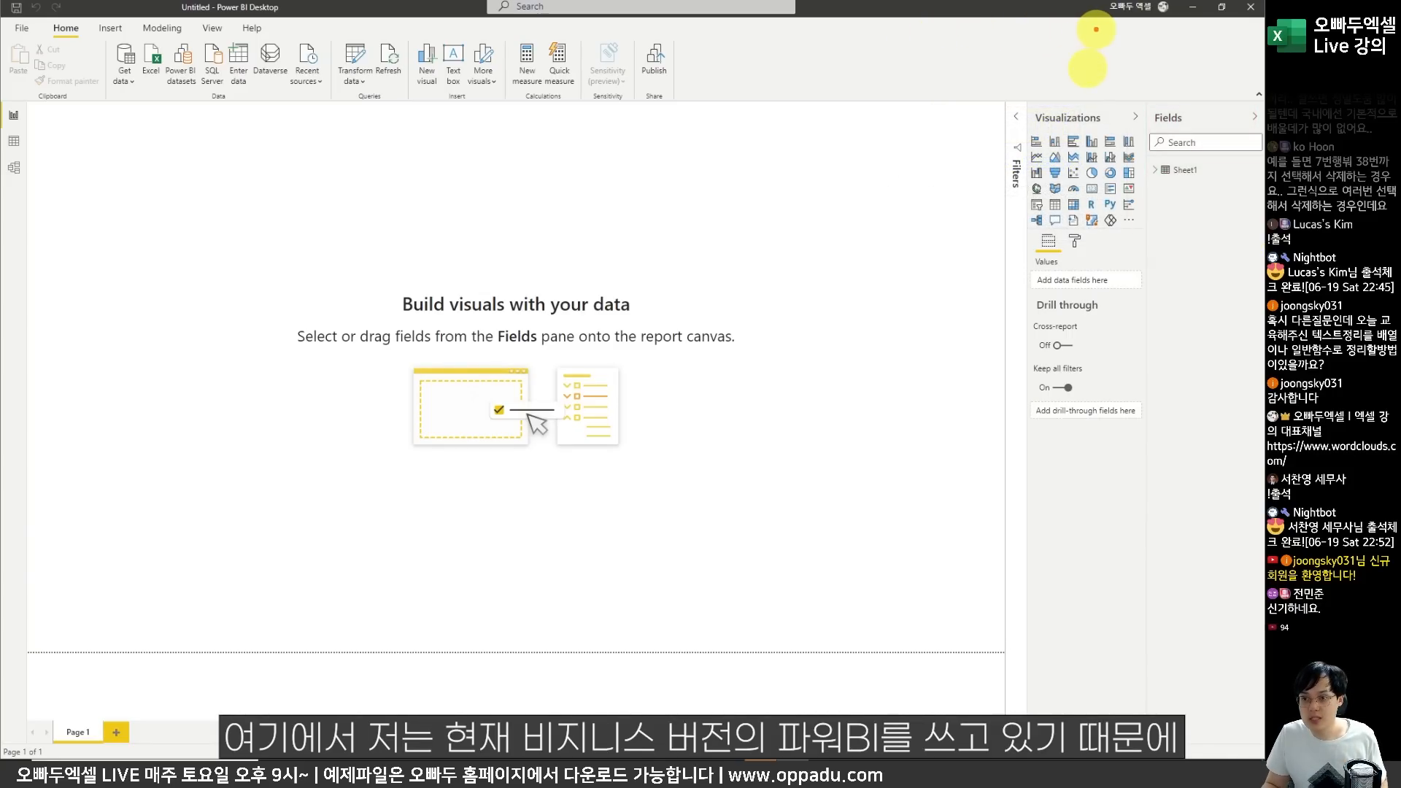
drag(1093, 29, 1181, 6)
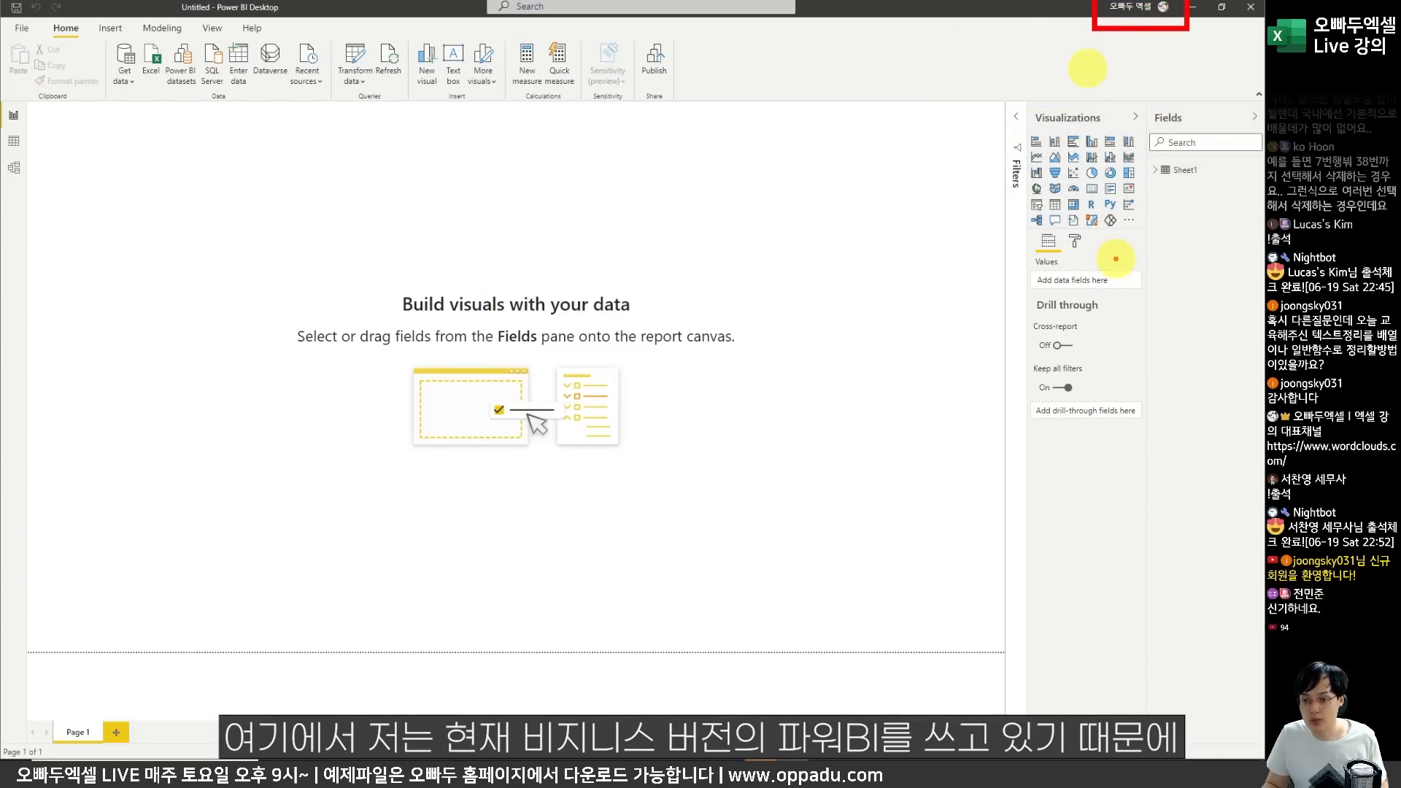
key(Escape)
Open the AppSource gallery to get more visuals for the report.
key(ctrl+2)
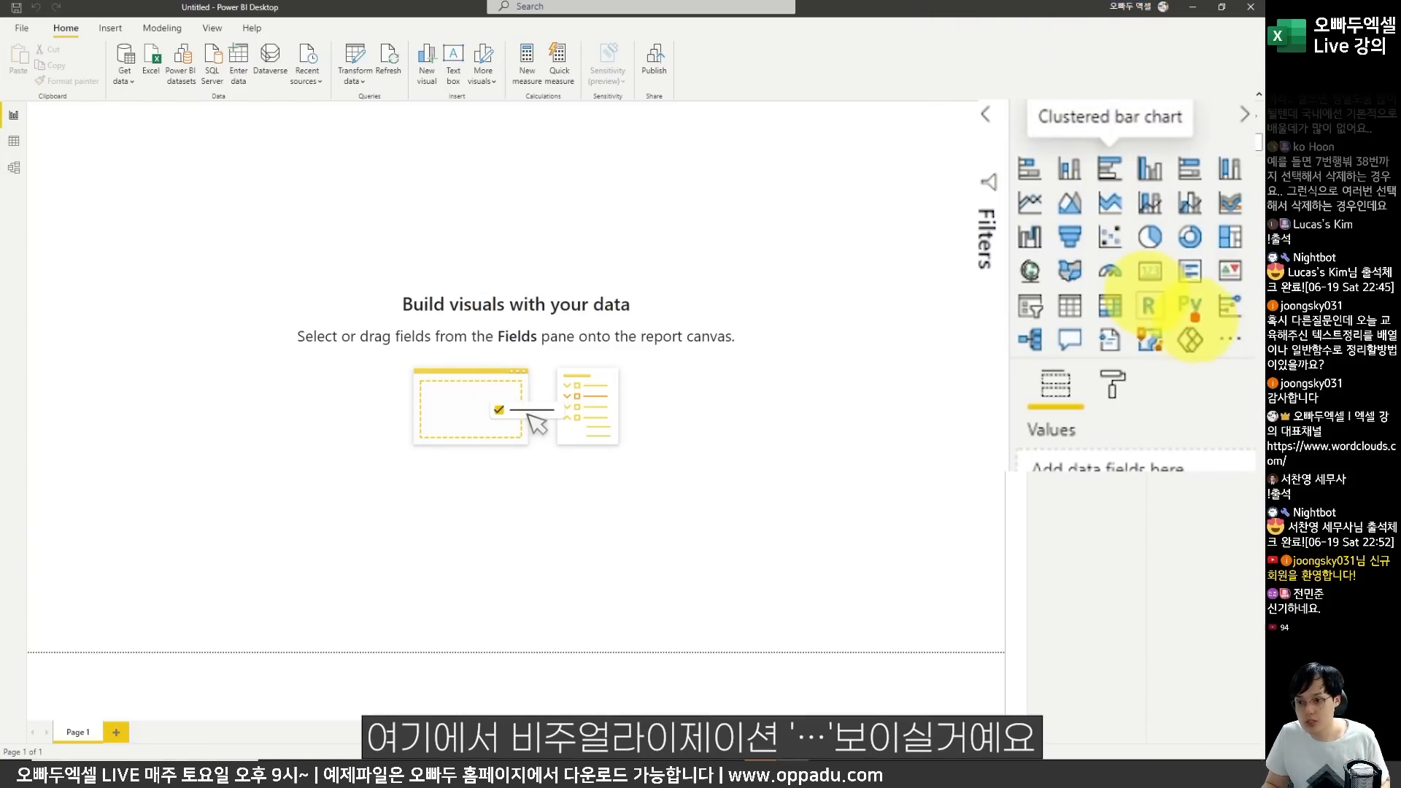
drag(1194, 300, 1257, 365)
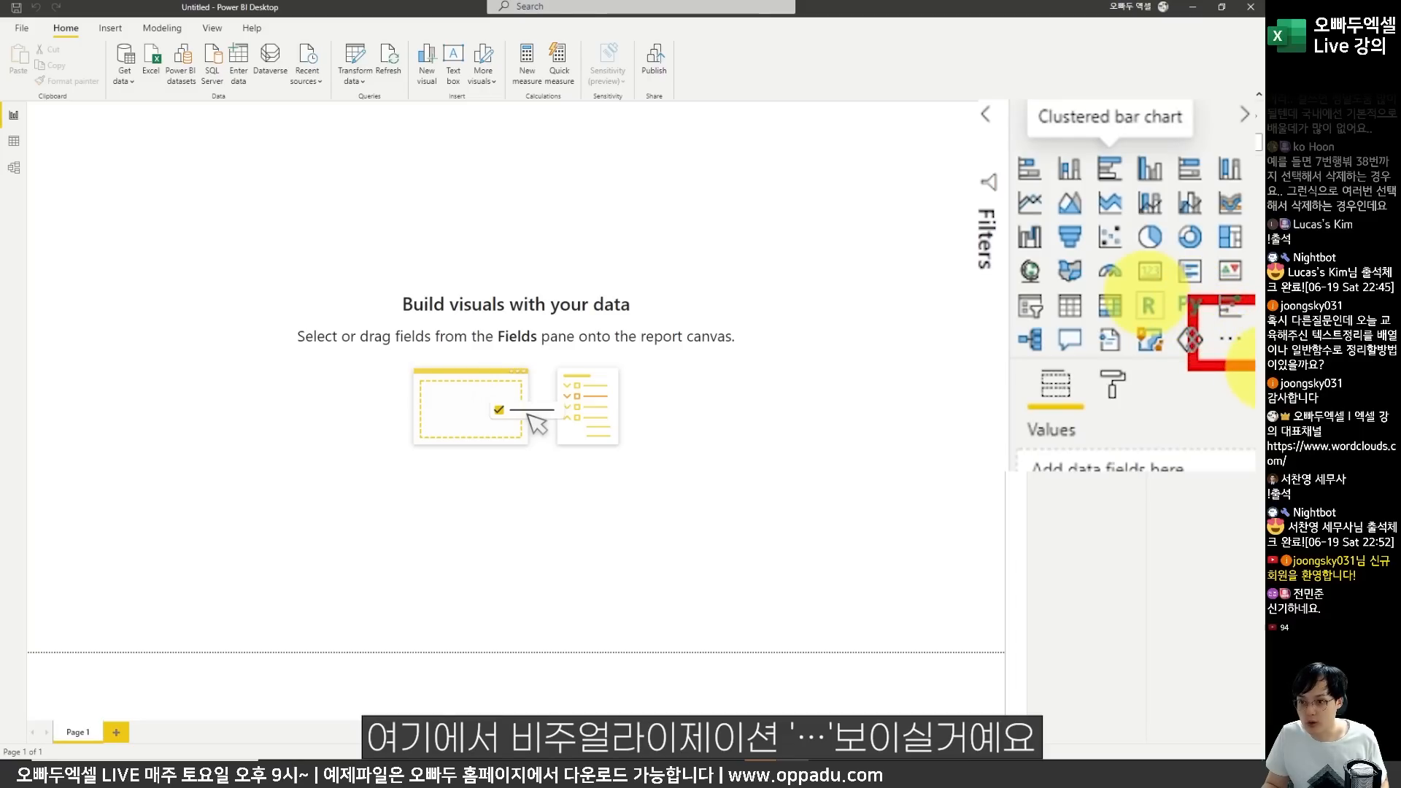
drag(1215, 270, 1240, 294)
key(Escape)
click(1228, 343)
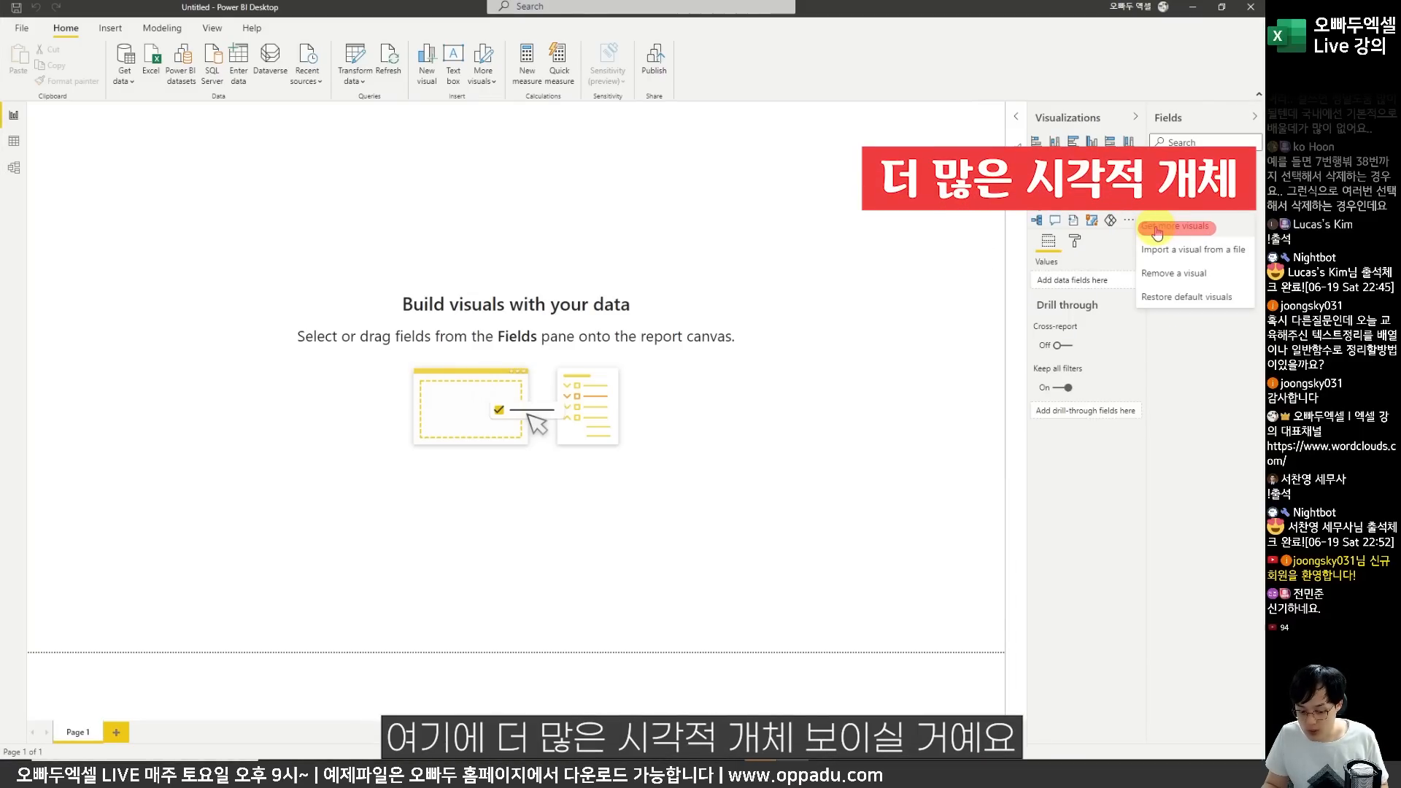
click(1156, 231)
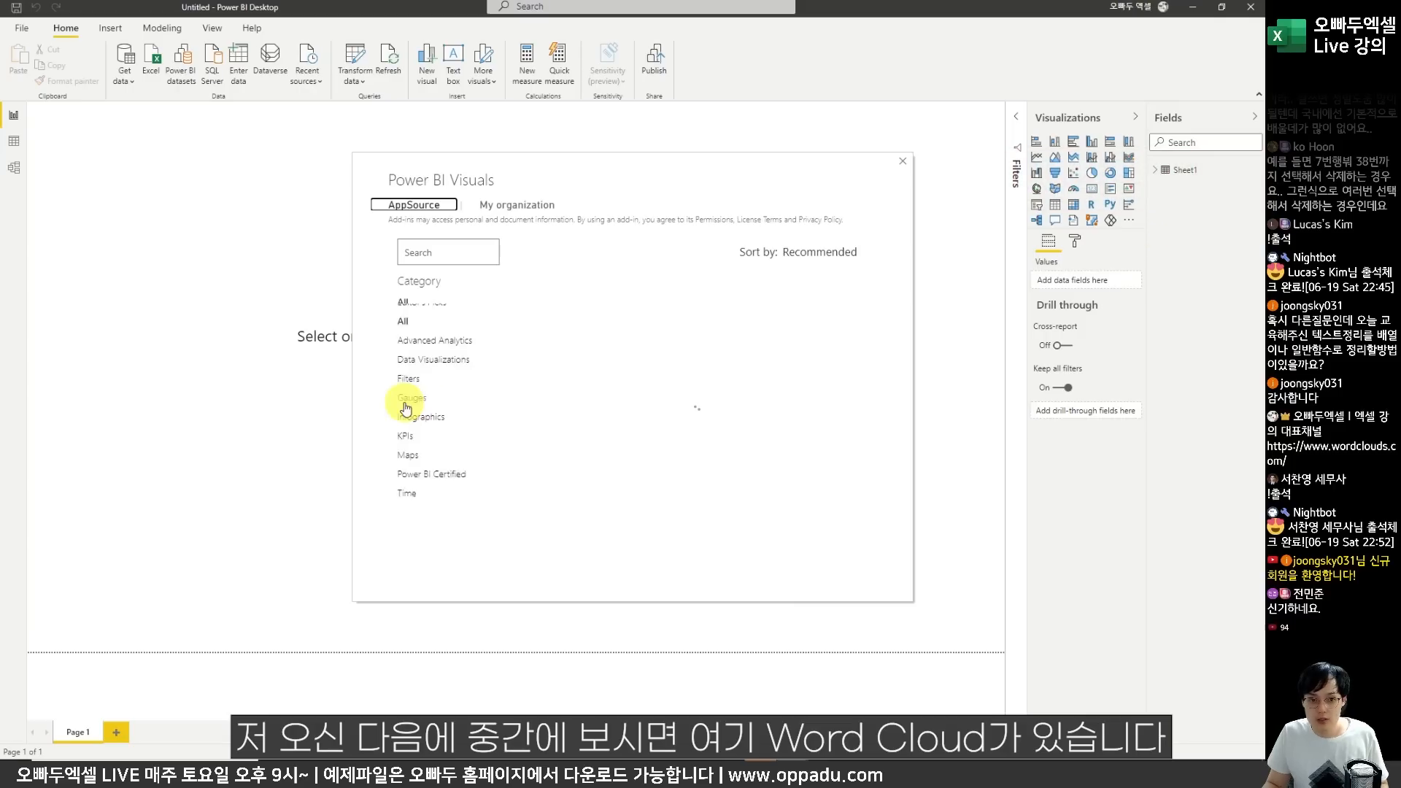
Add the Word Cloud visual from AppSource to the report and acknowledge the import.
drag(496, 337, 884, 404)
mouse_move(816, 319)
mouse_down()
mouse_move(845, 342)
mouse_move(869, 310)
mouse_up()
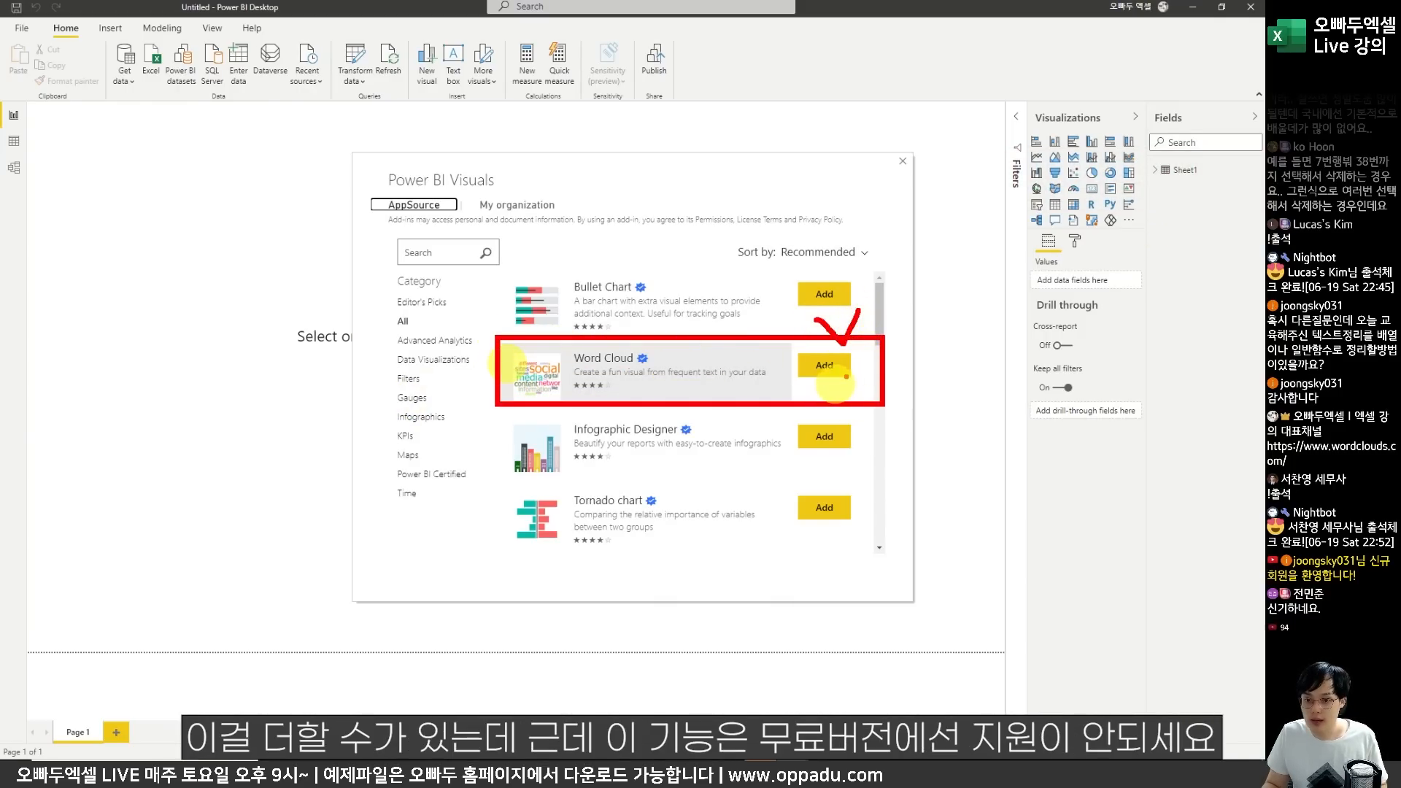
key(Escape)
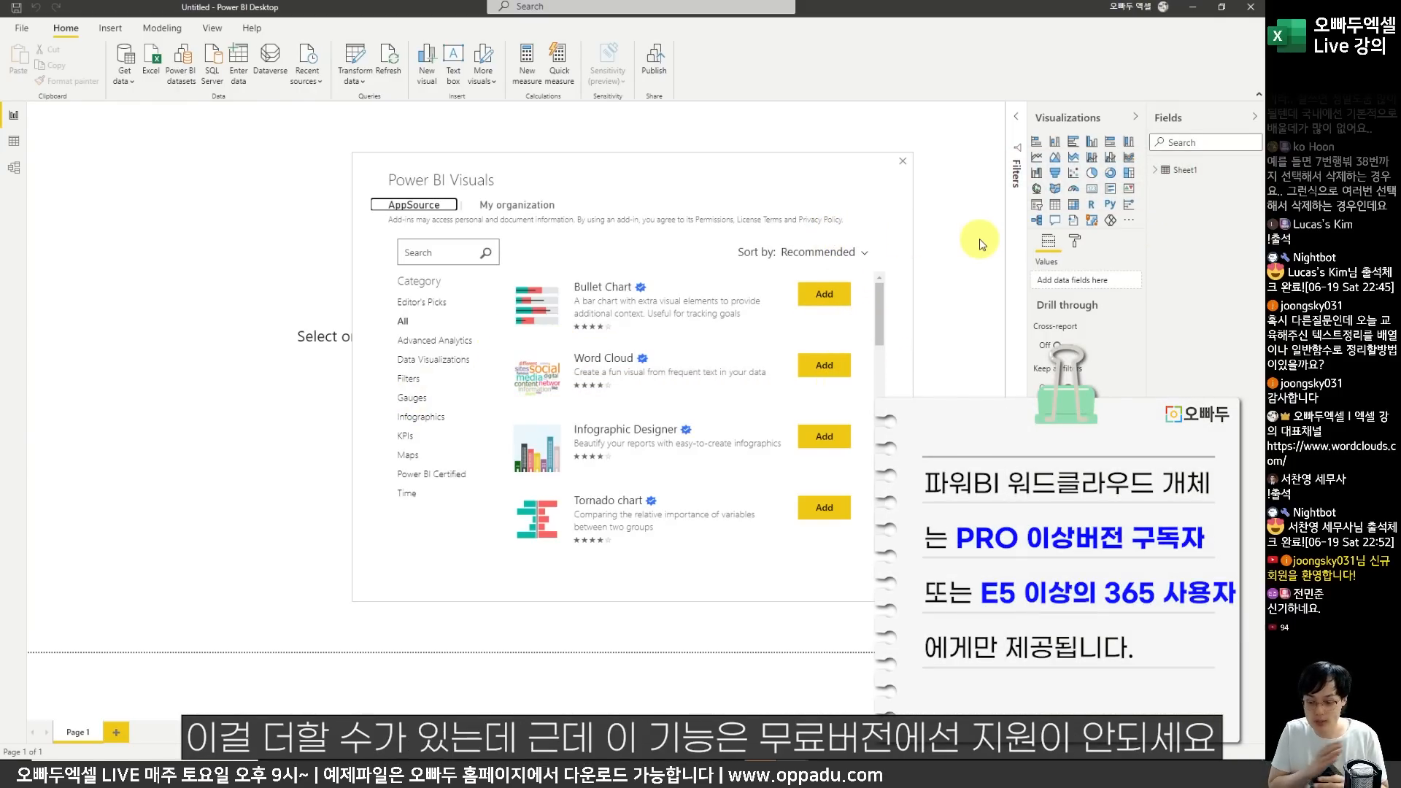
click(821, 364)
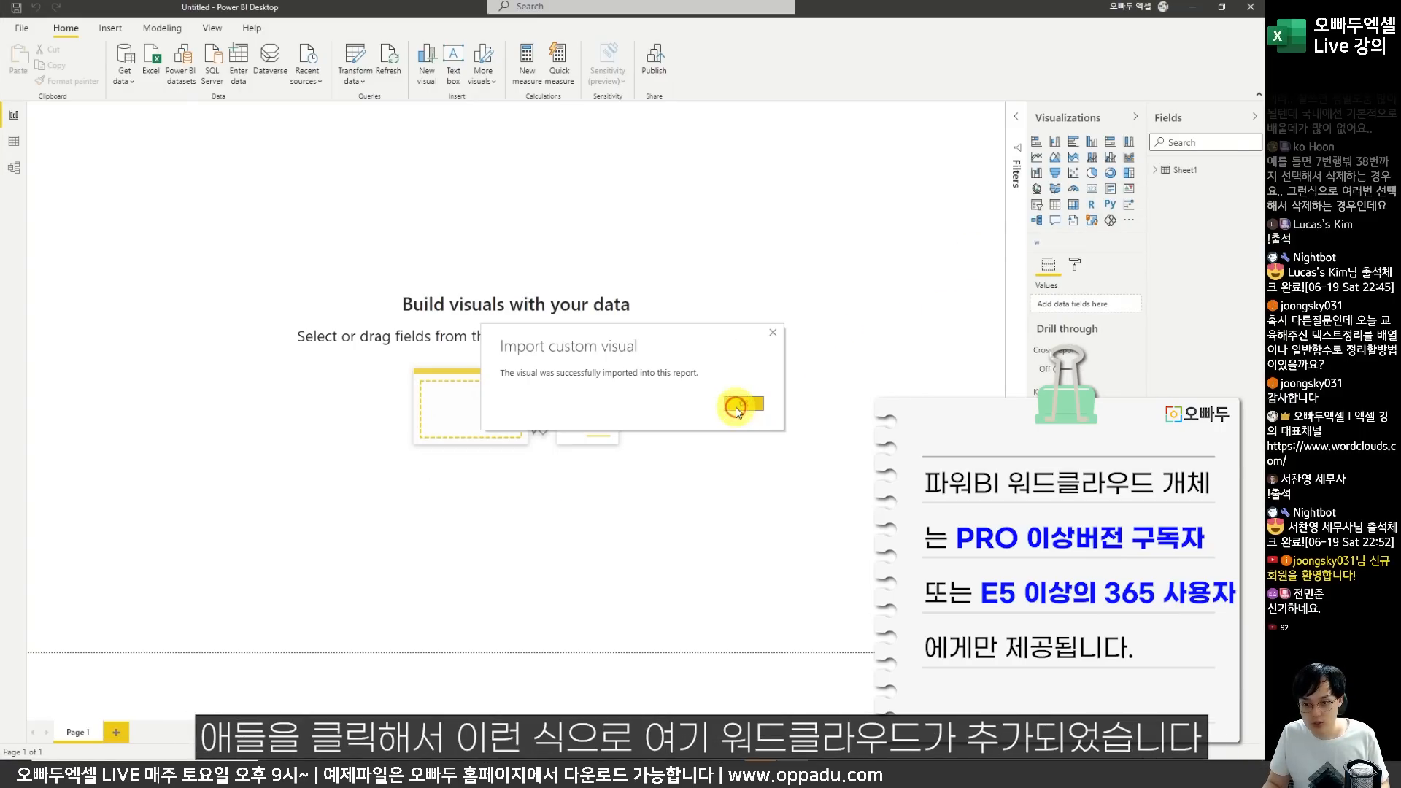
click(741, 404)
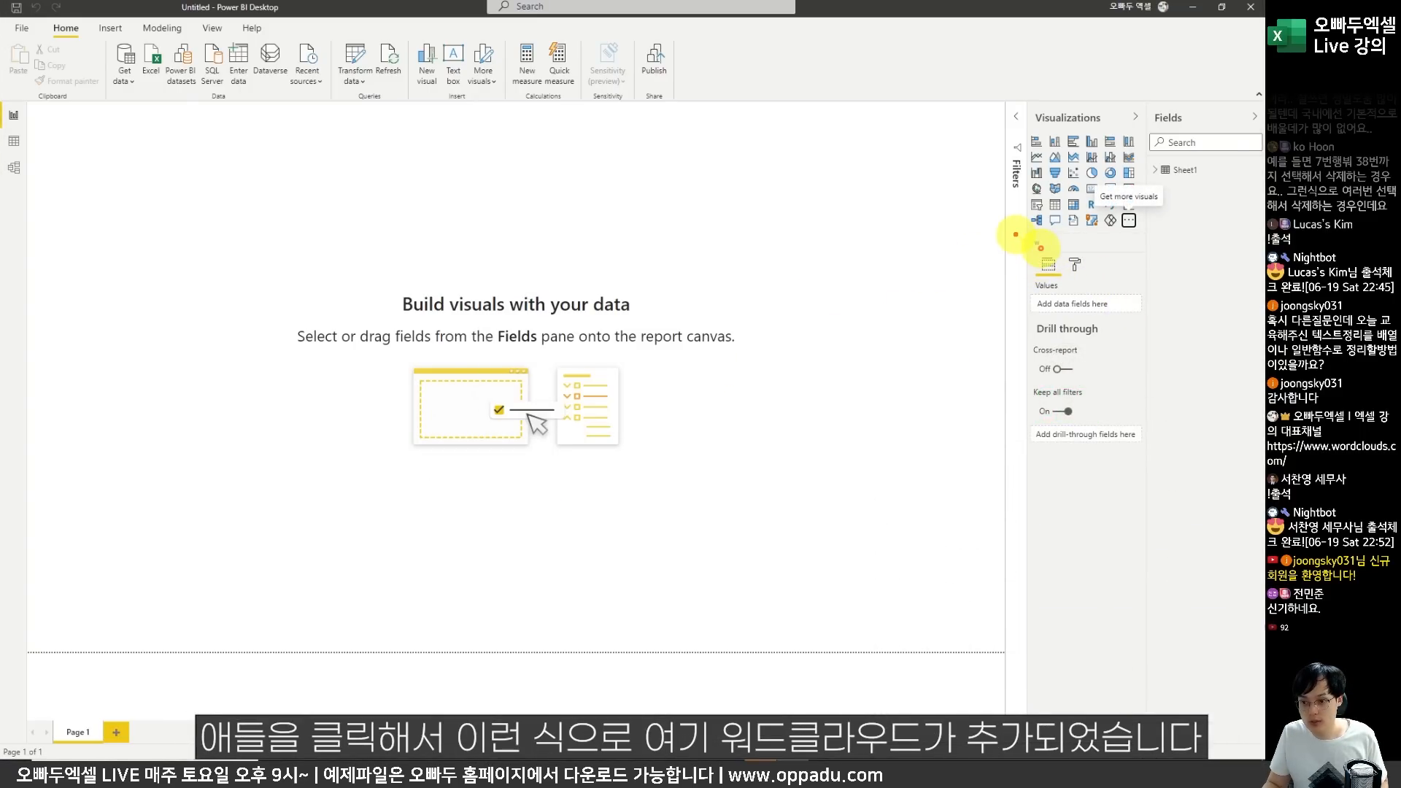
Insert a Word Cloud visual on the report page and place it closer to the page's middle.
drag(1016, 235, 1057, 260)
key(Escape)
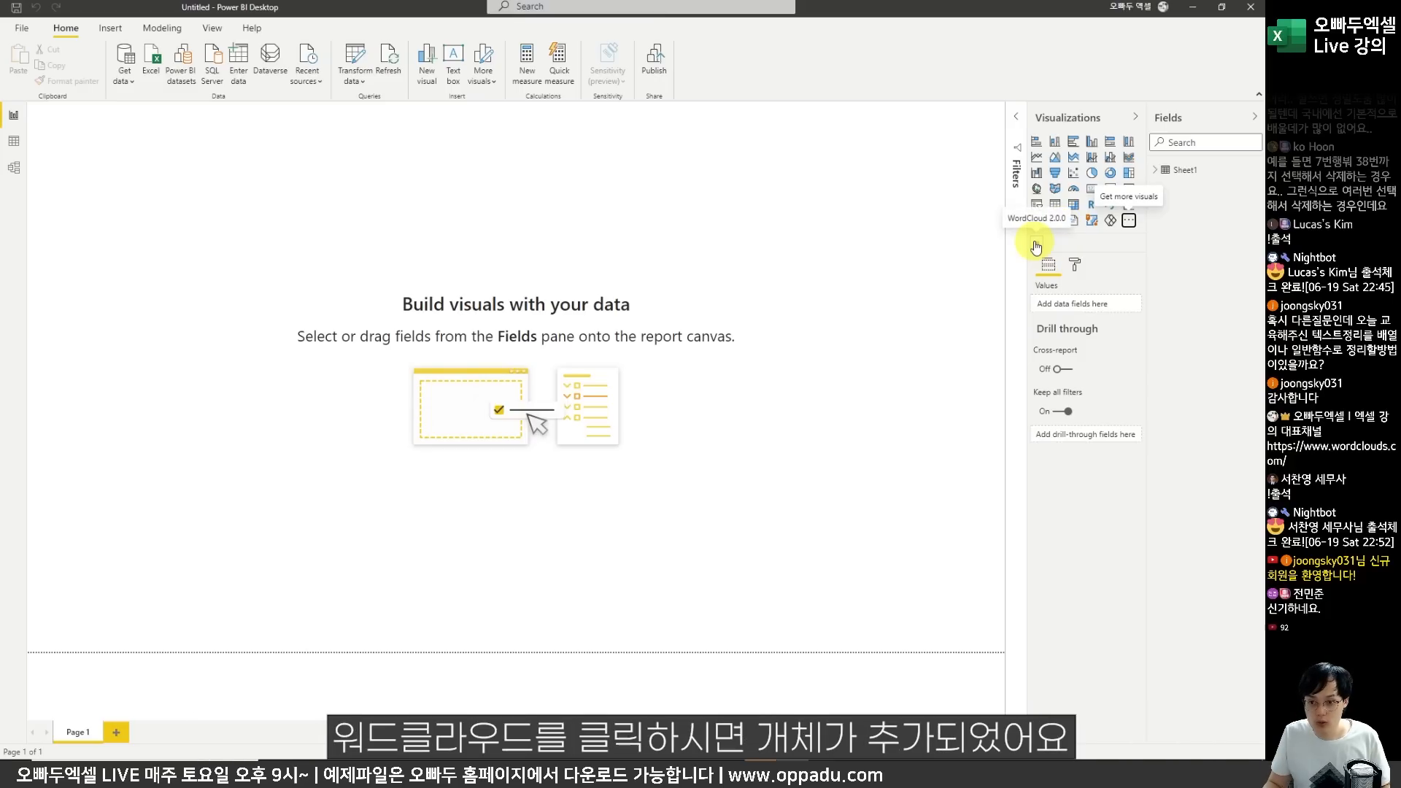
click(1037, 244)
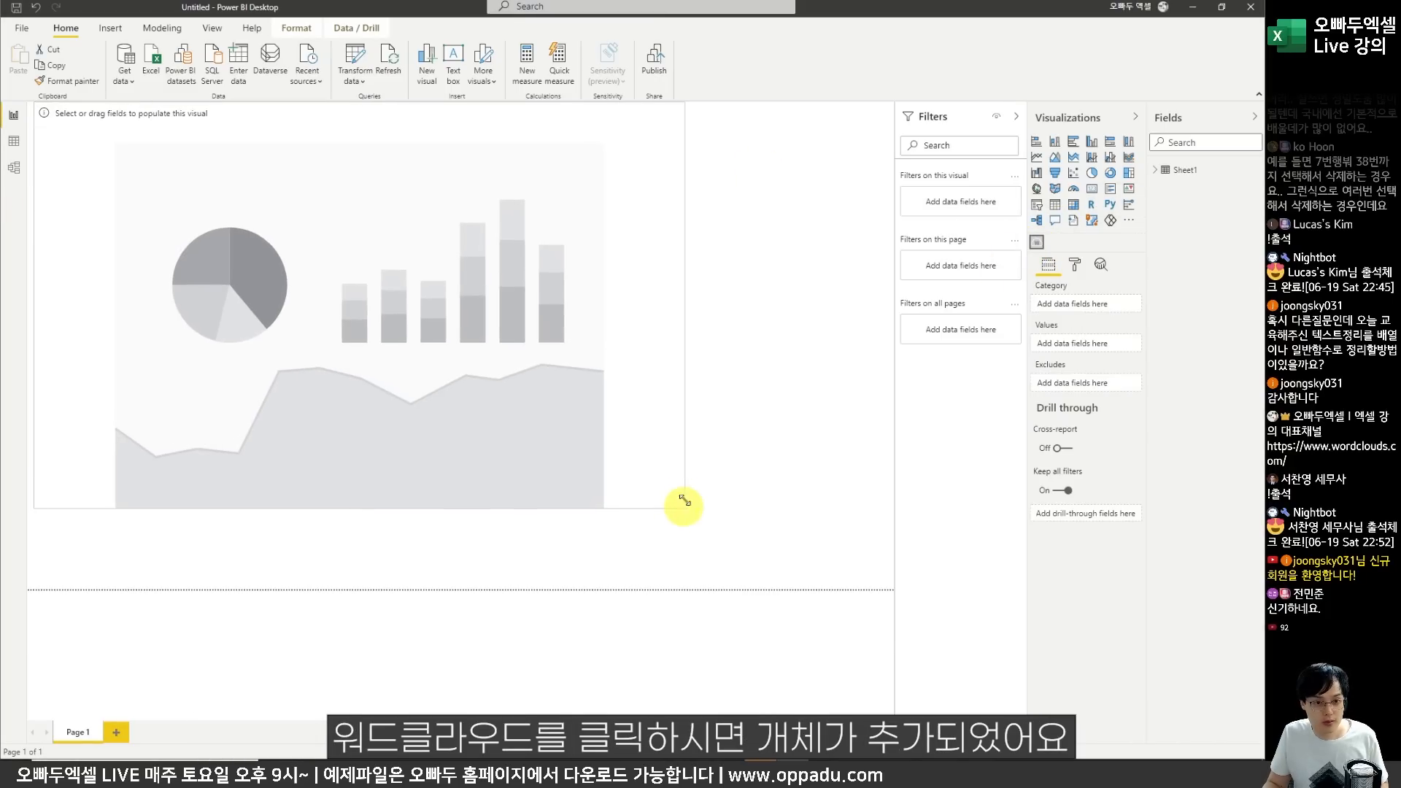
click(666, 235)
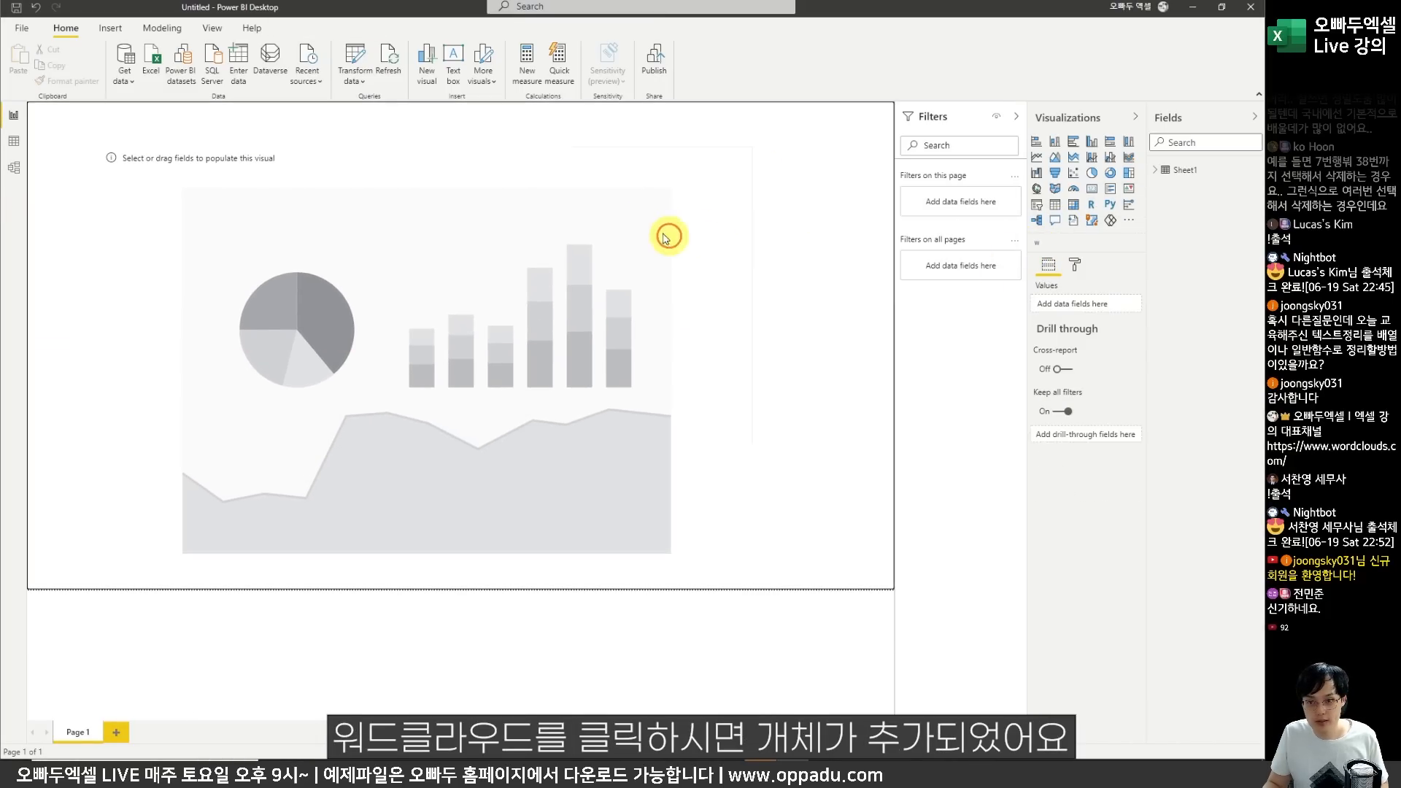
Assign Sheet1's 단어 field as the word cloud's category and its 개수 field as the values.
click(1160, 170)
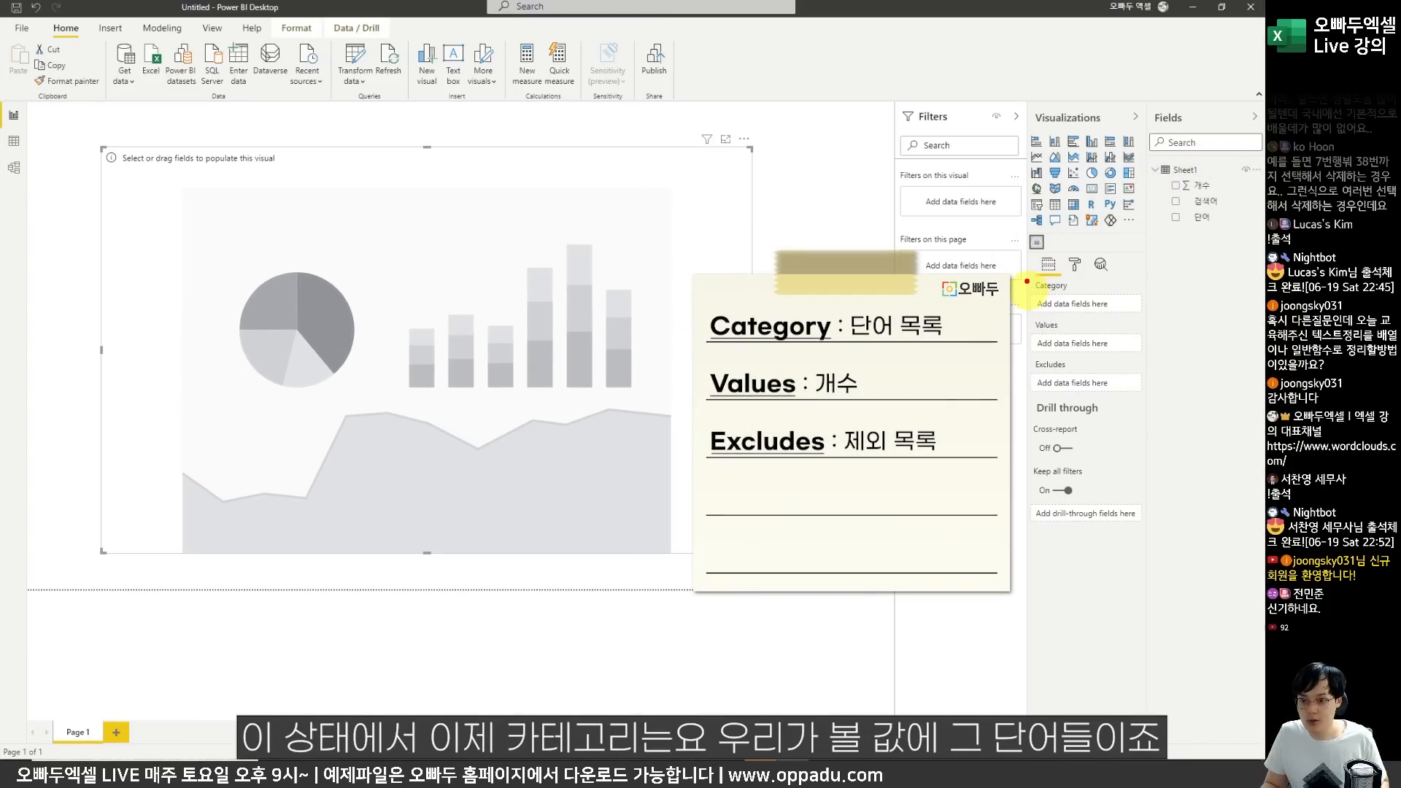
key(ctrl+2)
drag(1028, 282, 1131, 314)
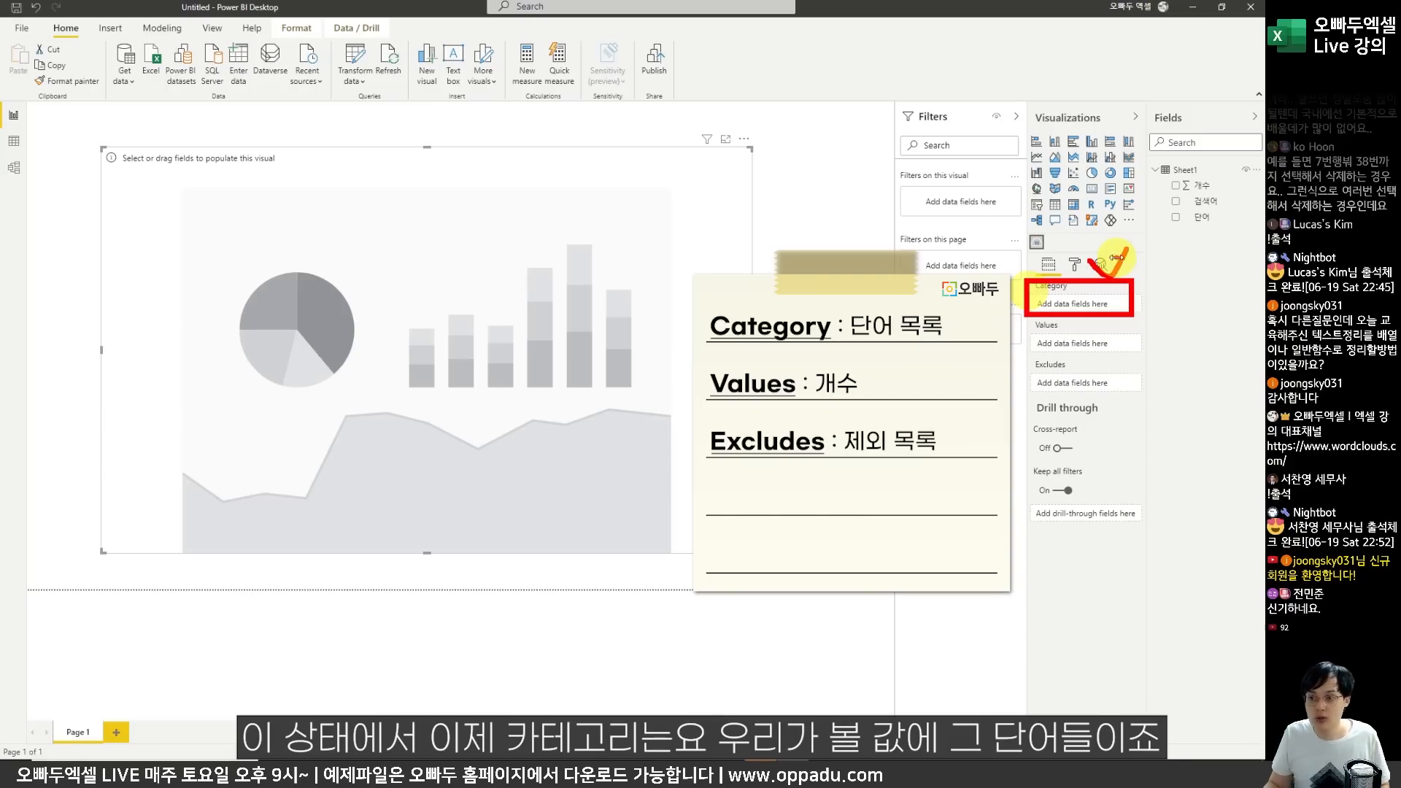
drag(1200, 217, 1084, 307)
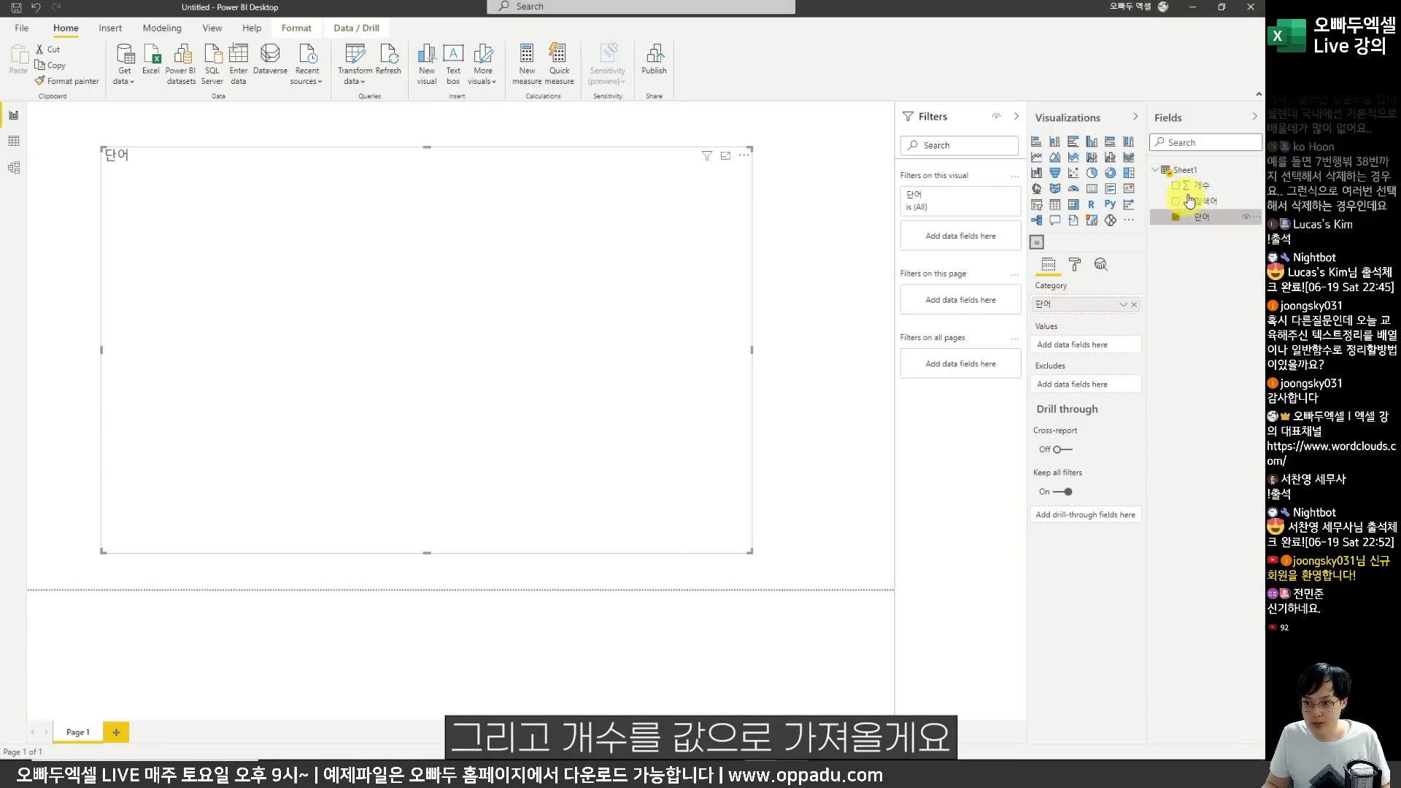
drag(1201, 186, 1069, 345)
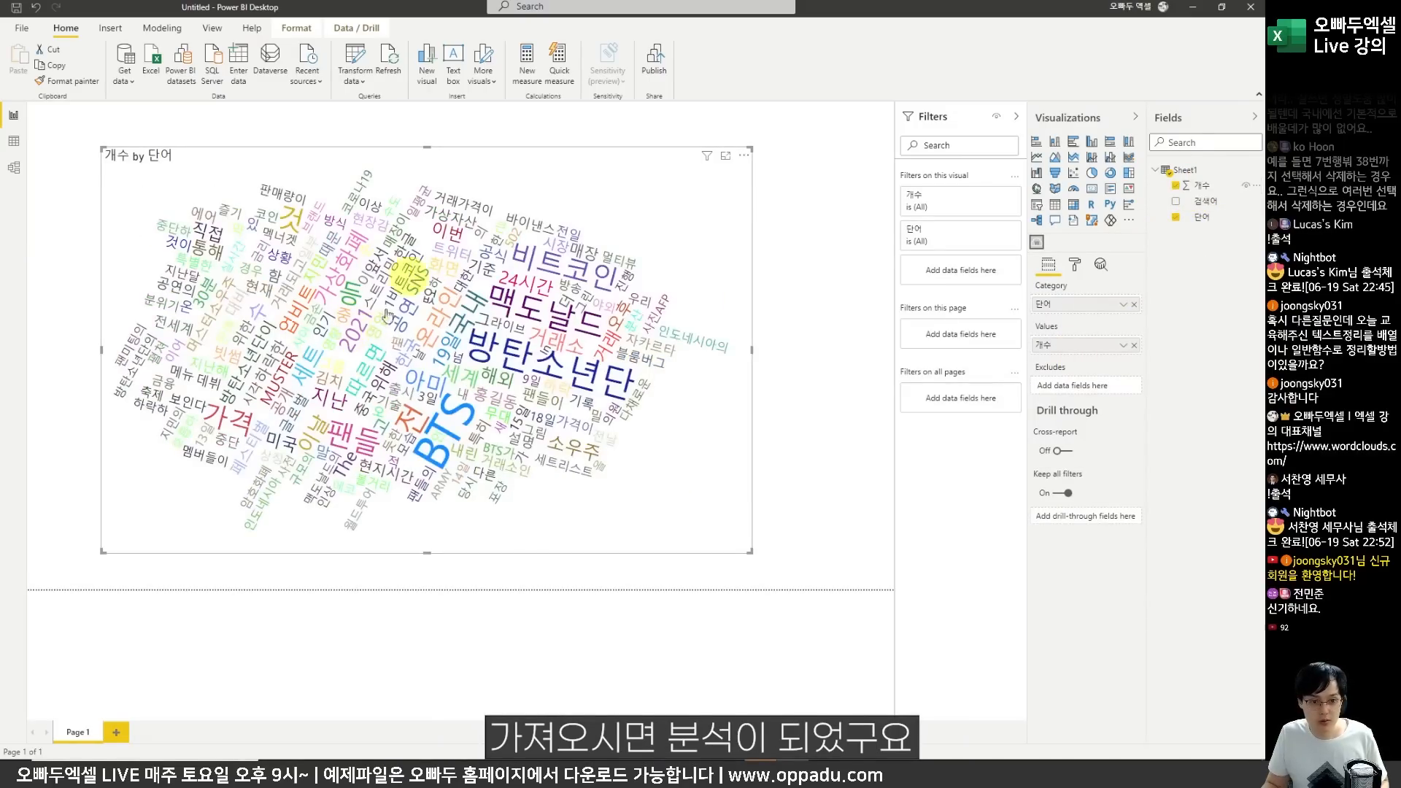
drag(110, 234, 610, 464)
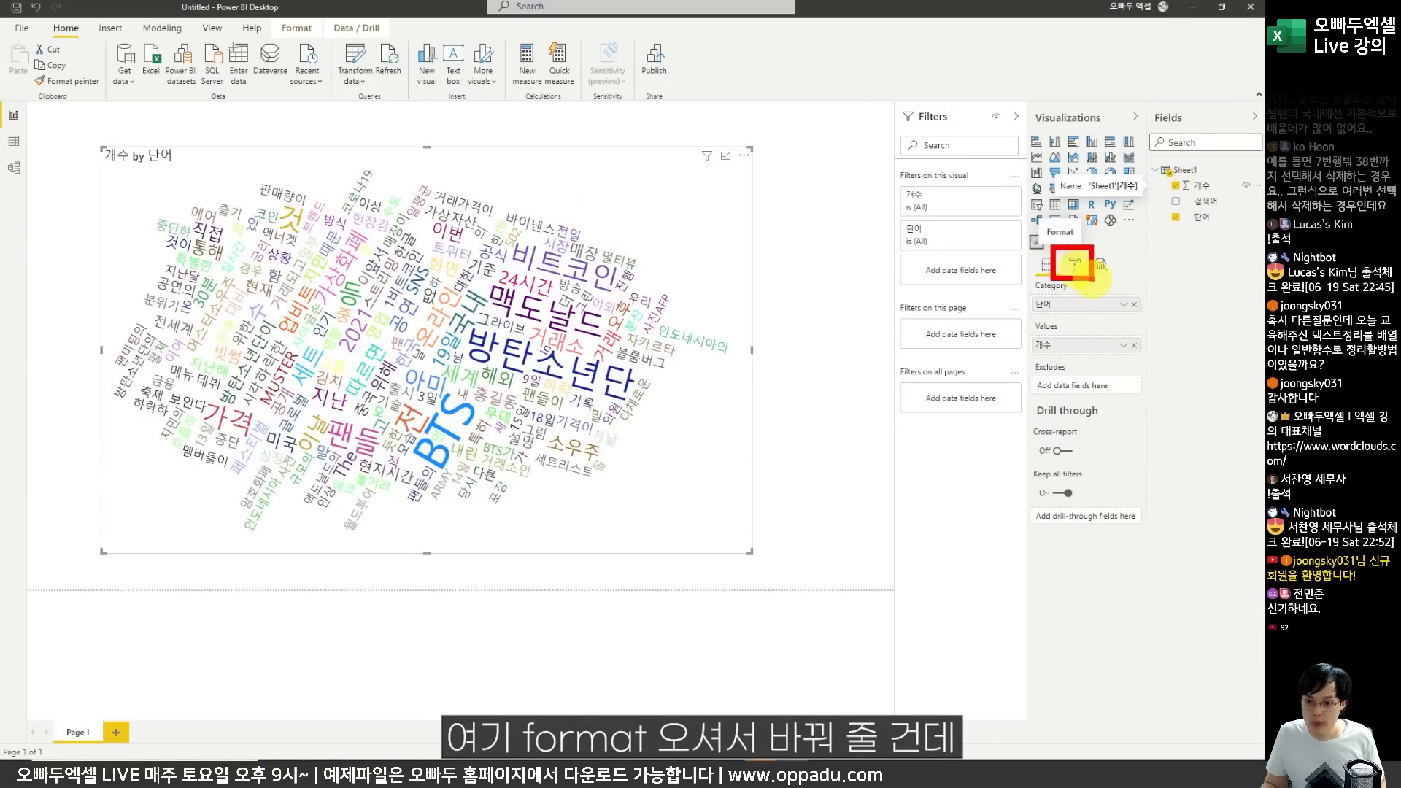
Set the word cloud's minimum font size to 15% in its general format settings.
click(1074, 267)
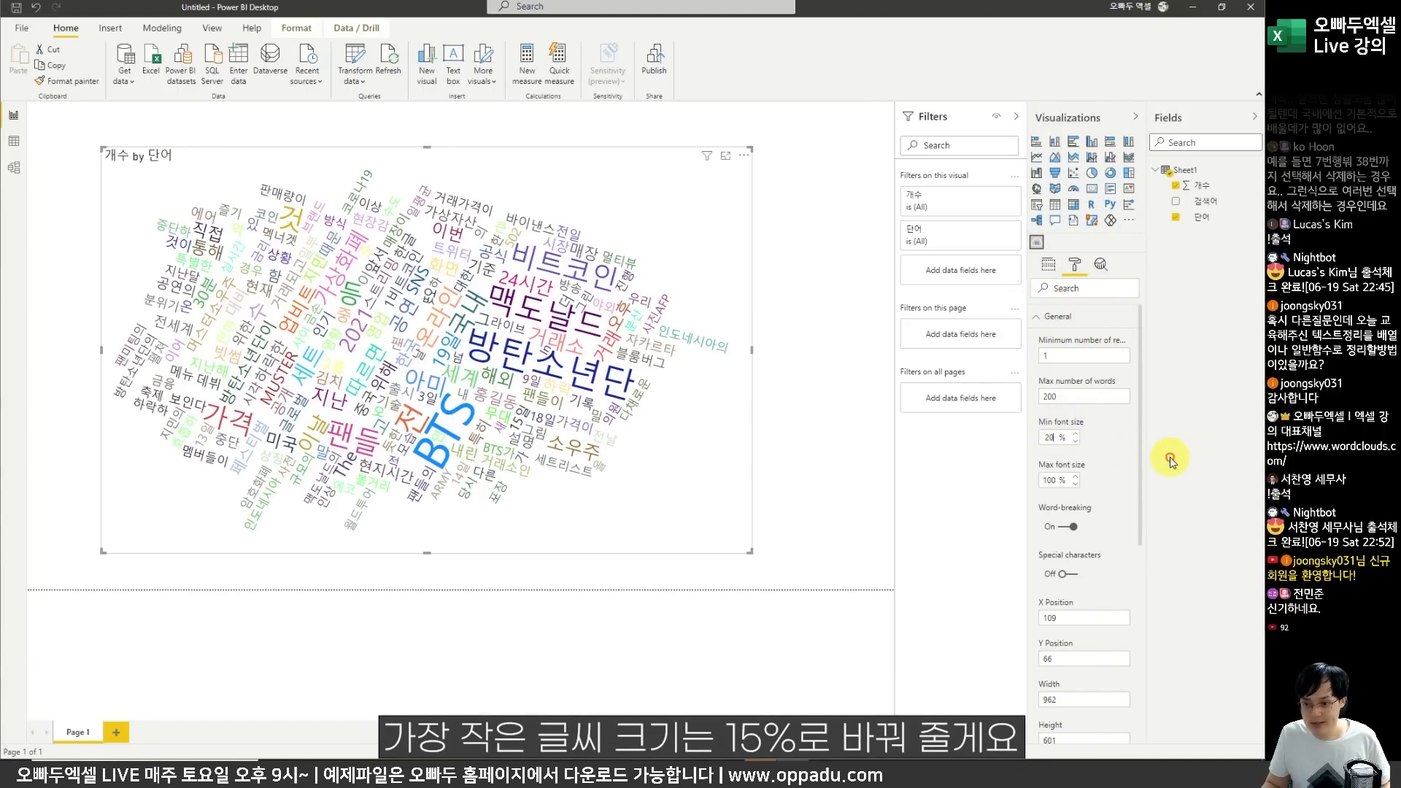
key(BackSpace)
key(BackSpace)
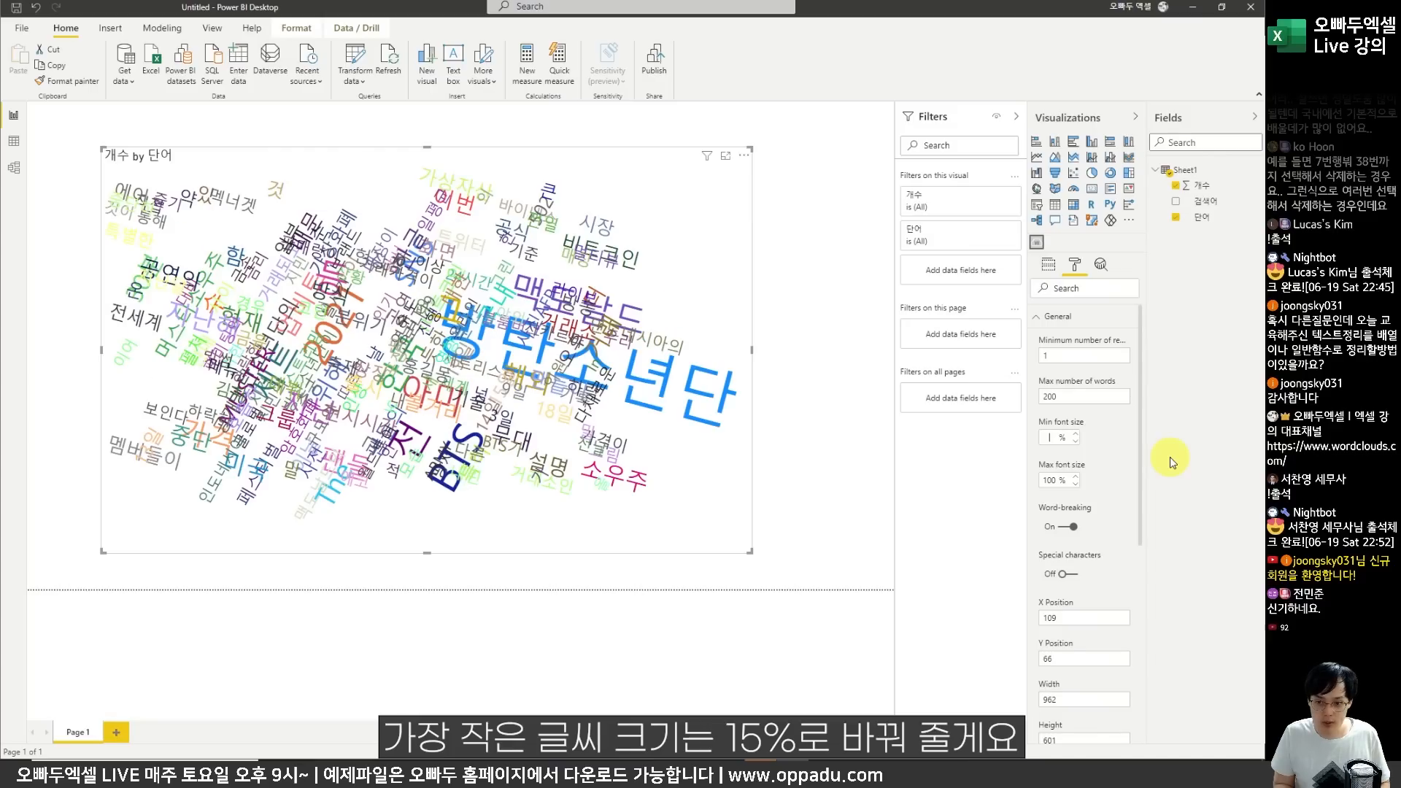
text(15)
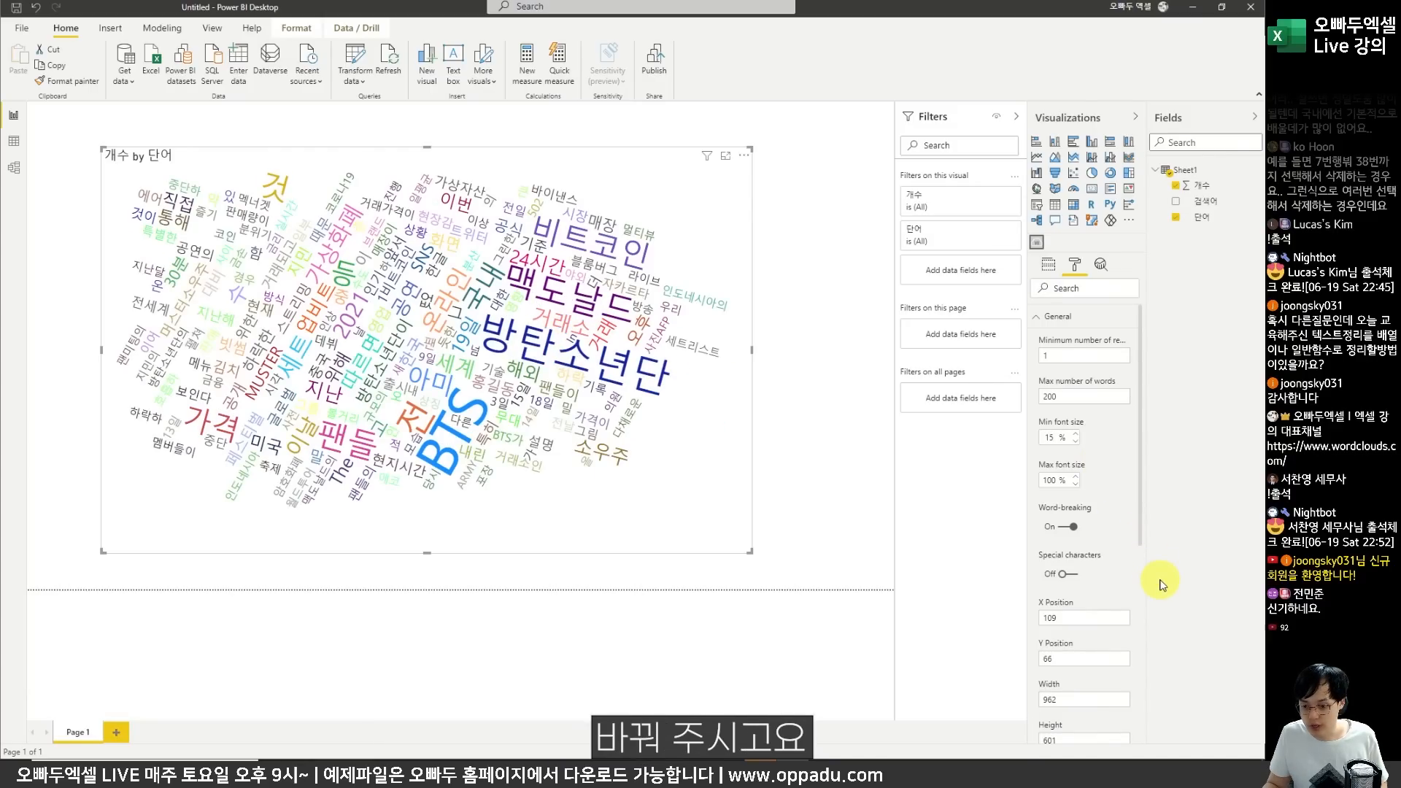
Limit the word cloud's text rotation to a minimum angle of -30 and a maximum angle of 30.
click(1057, 316)
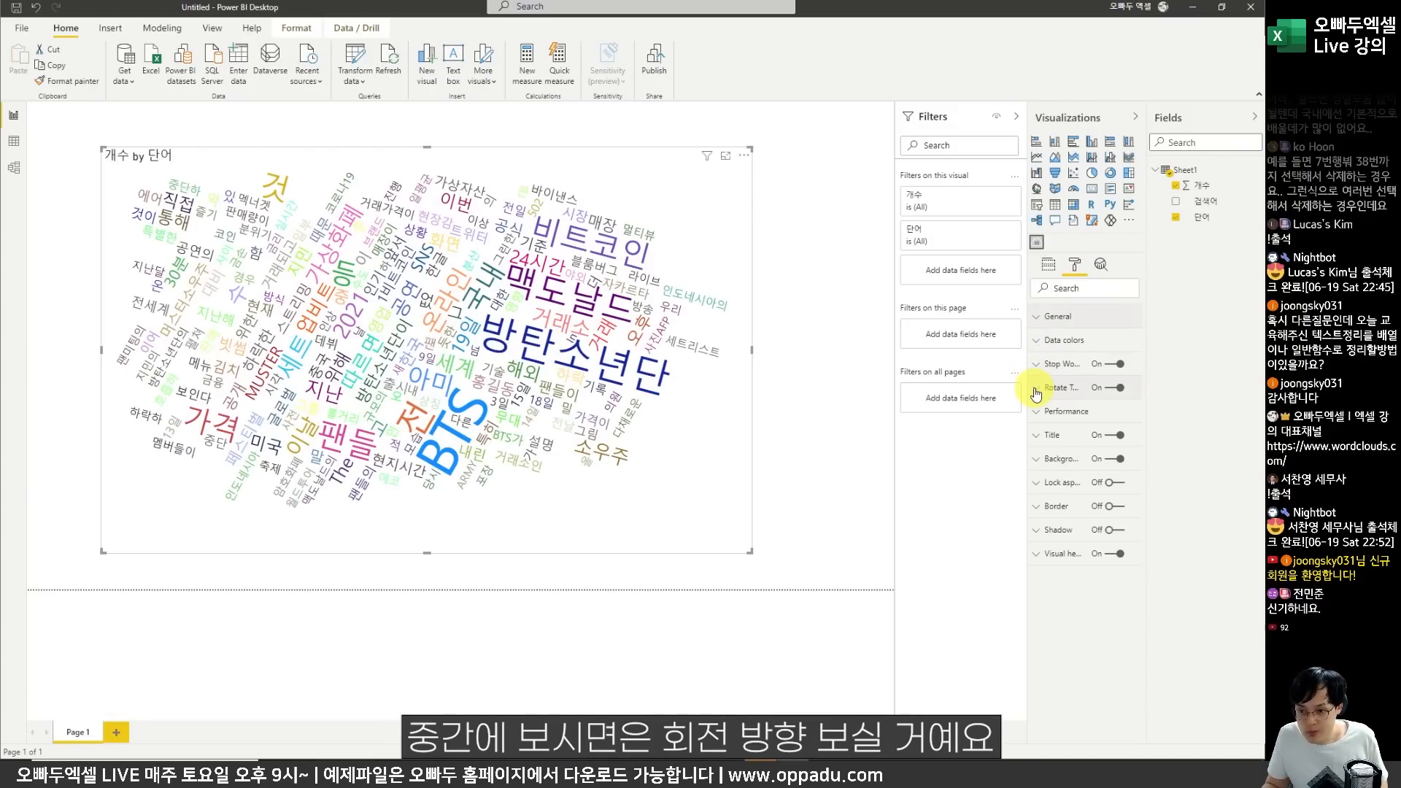
click(1051, 388)
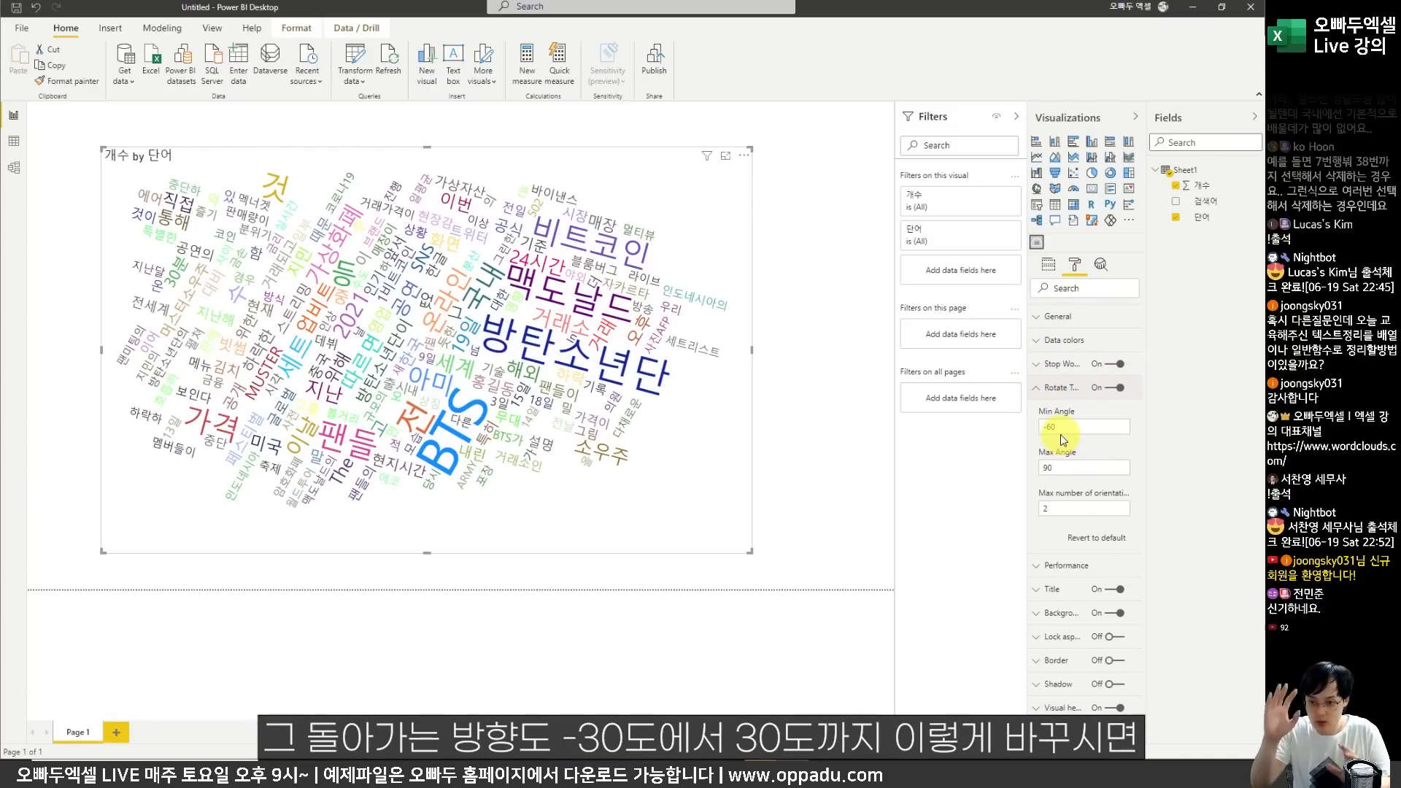
text(-30)
key(Tab)
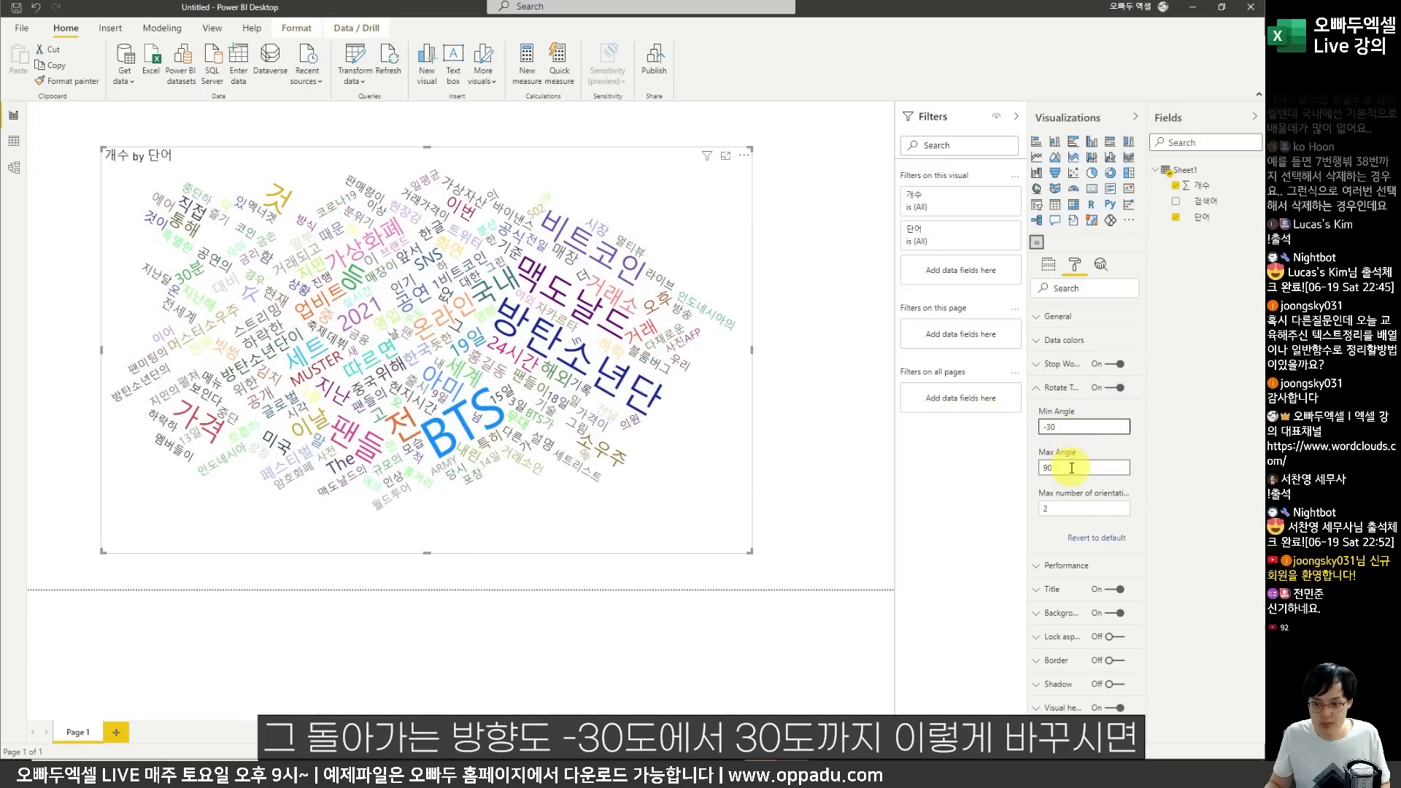
text(30)
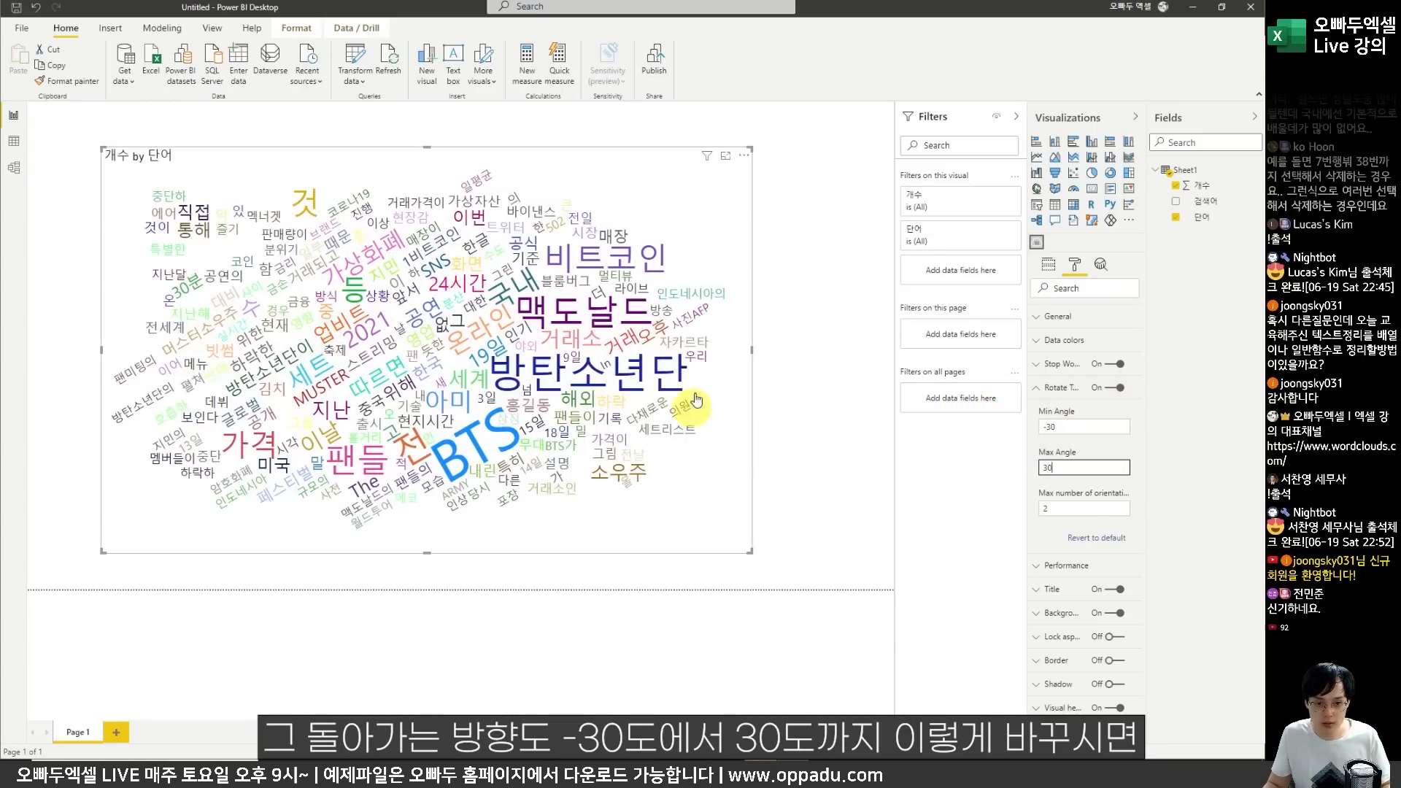
drag(442, 285, 751, 464)
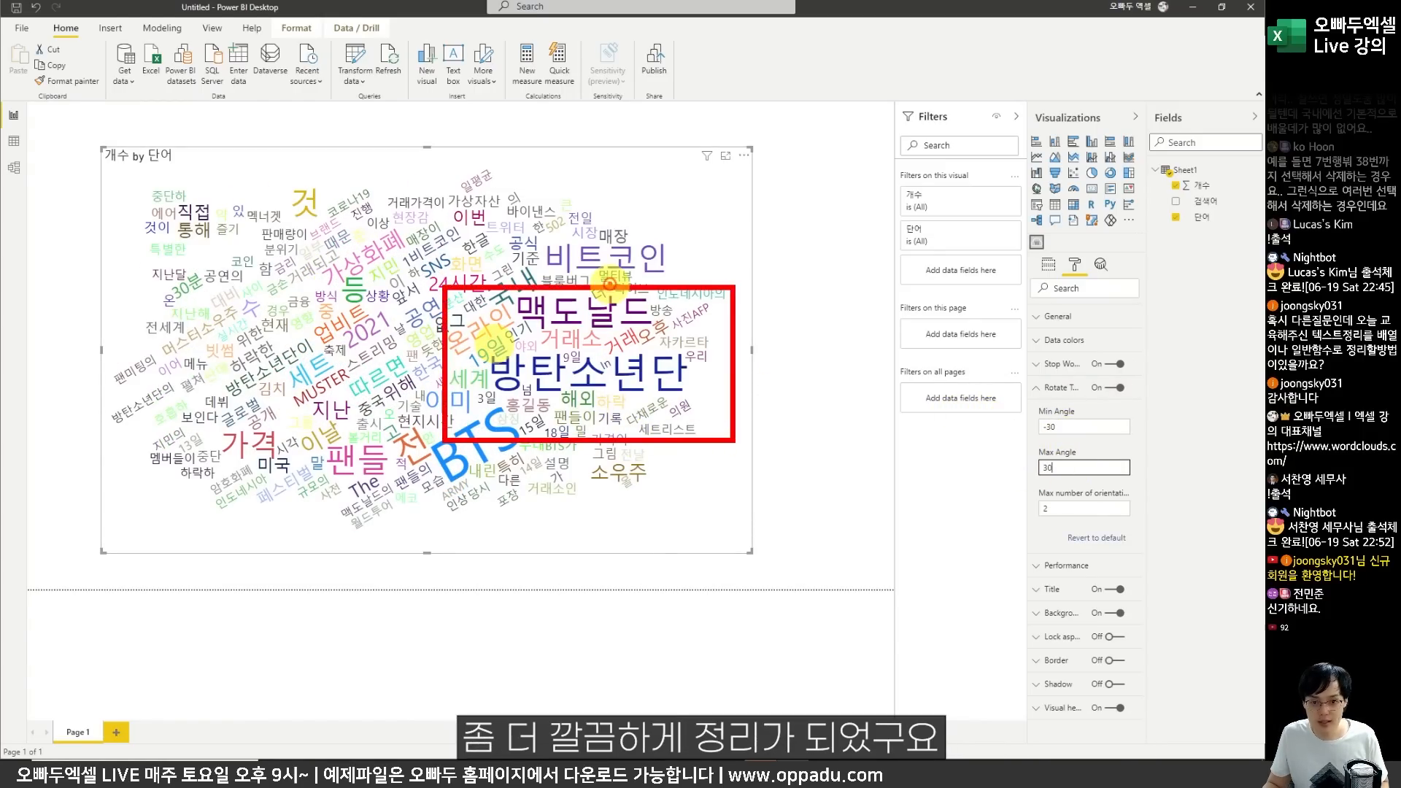
Turn off the word cloud's title, enlarge the visual up to nearly the page's width and deselect it.
click(1037, 389)
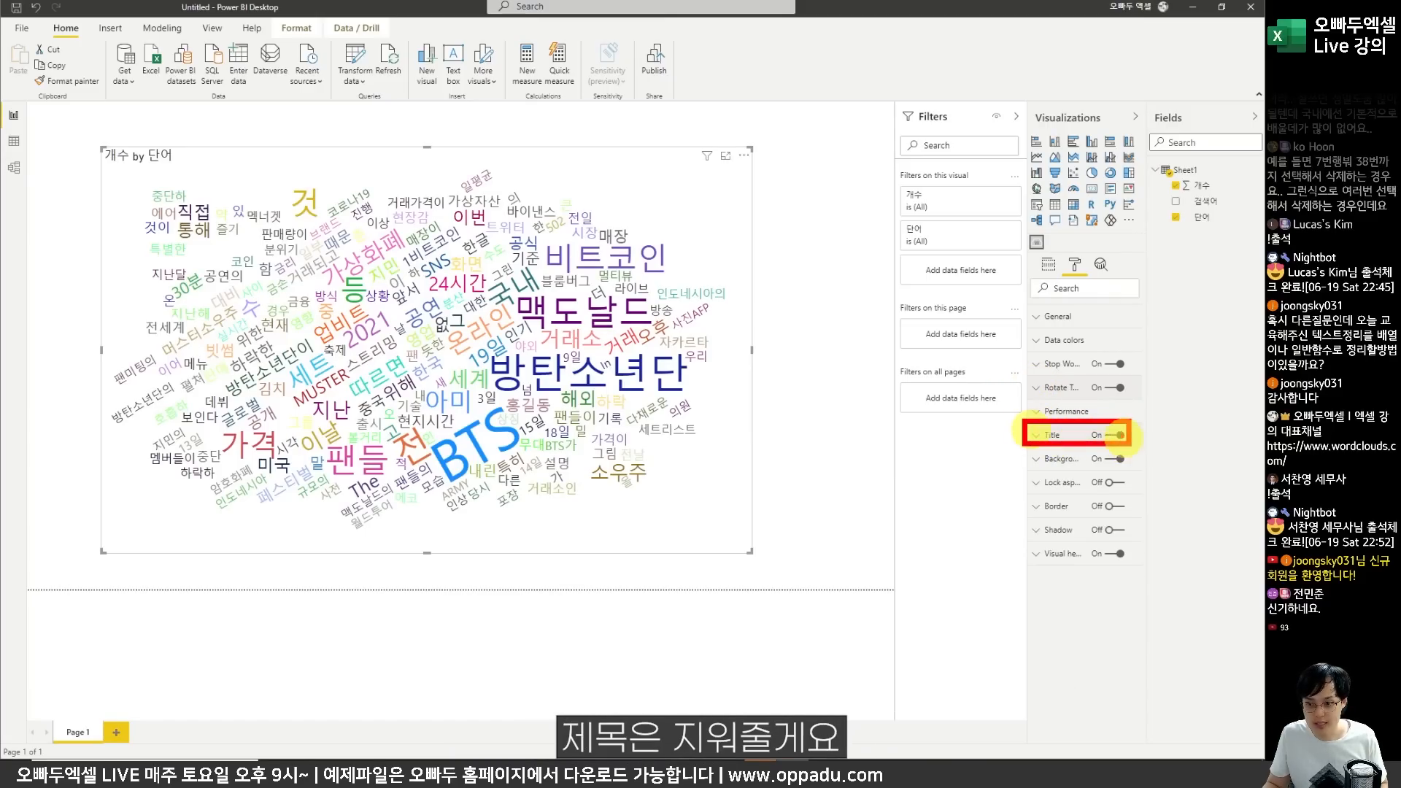
click(1109, 435)
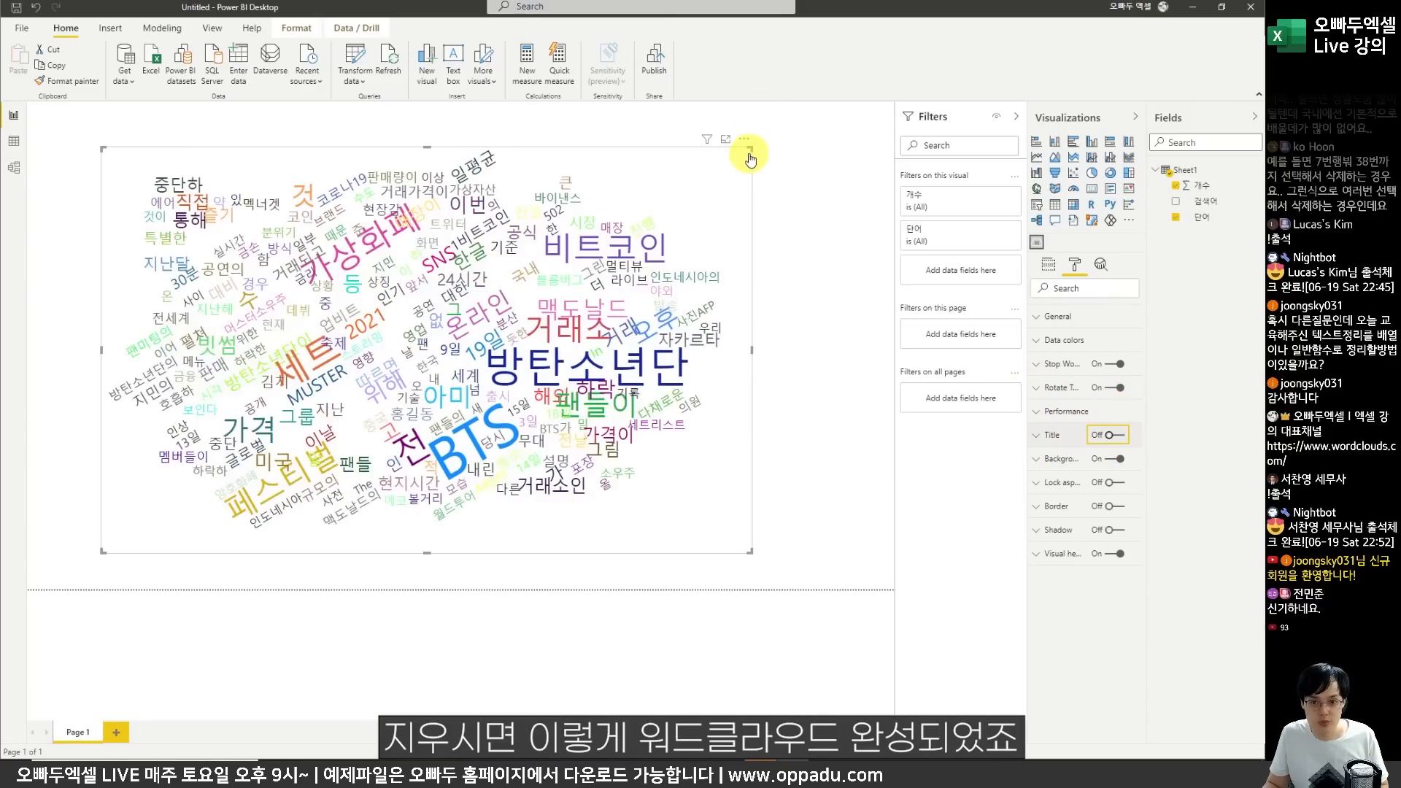
drag(750, 148, 827, 121)
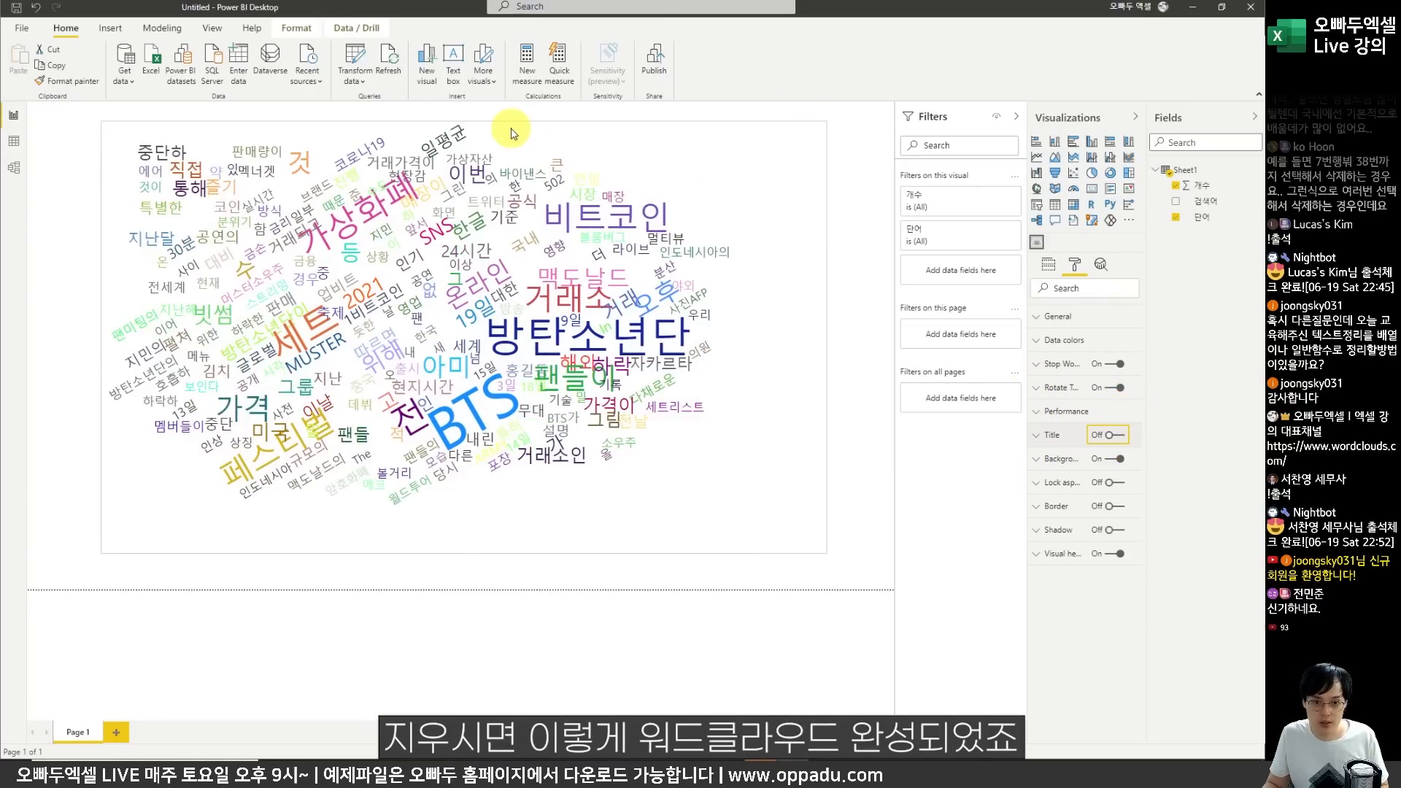
click(877, 234)
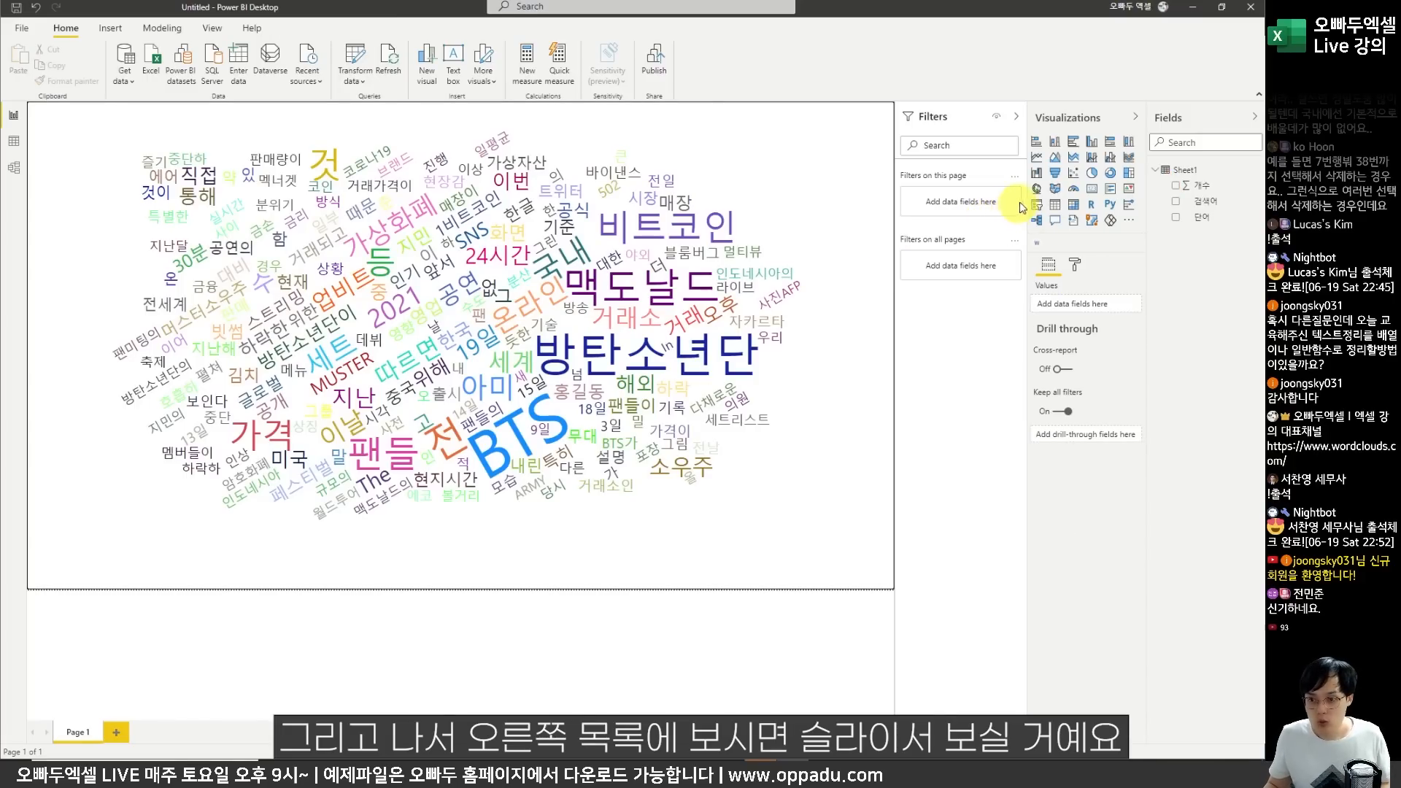
Add a slicer on Sheet1's 검색어 field and shrink it to a small box in the page's upper-left corner.
mouse_move(1022, 192)
mouse_down()
mouse_move(1050, 223)
mouse_move(1066, 160)
mouse_up()
key(Escape)
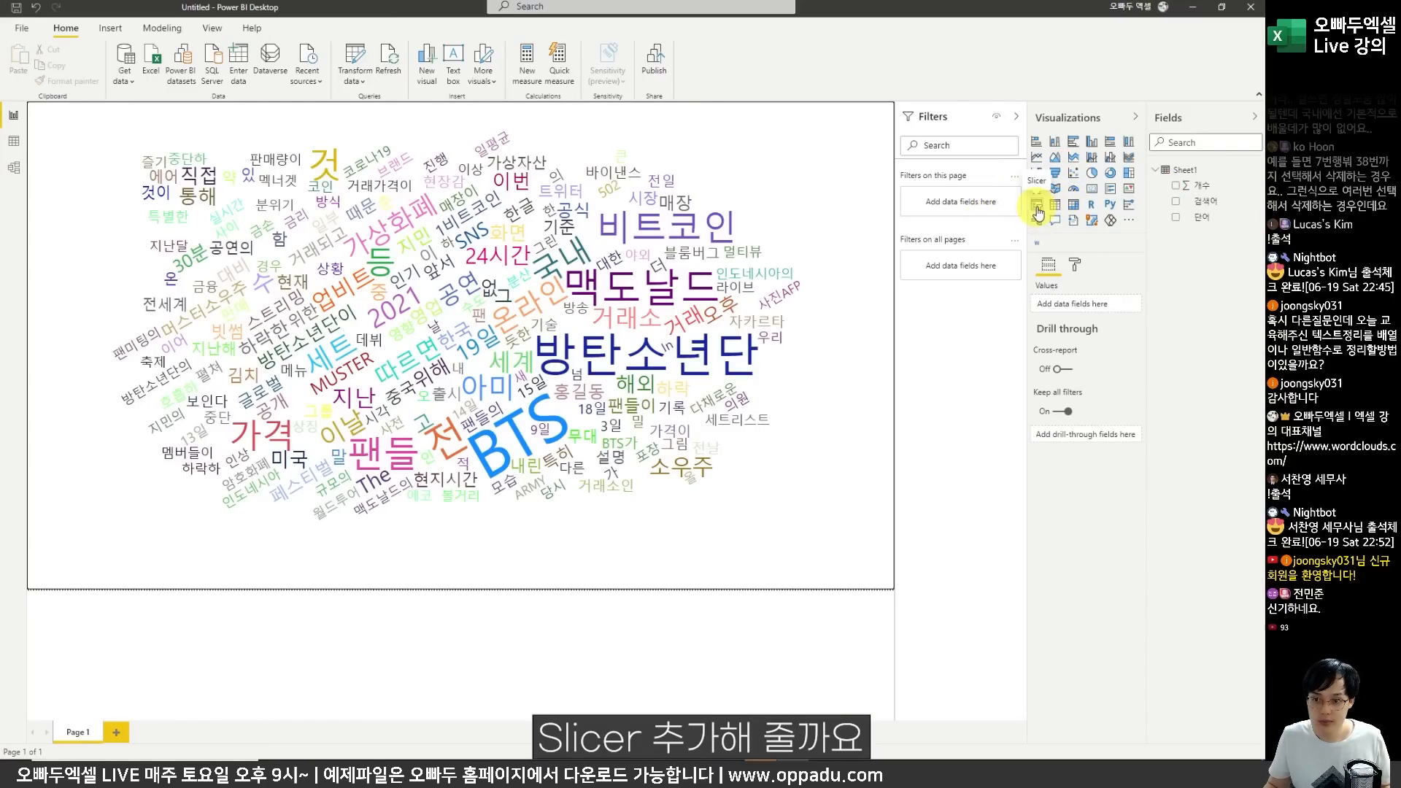
click(1037, 206)
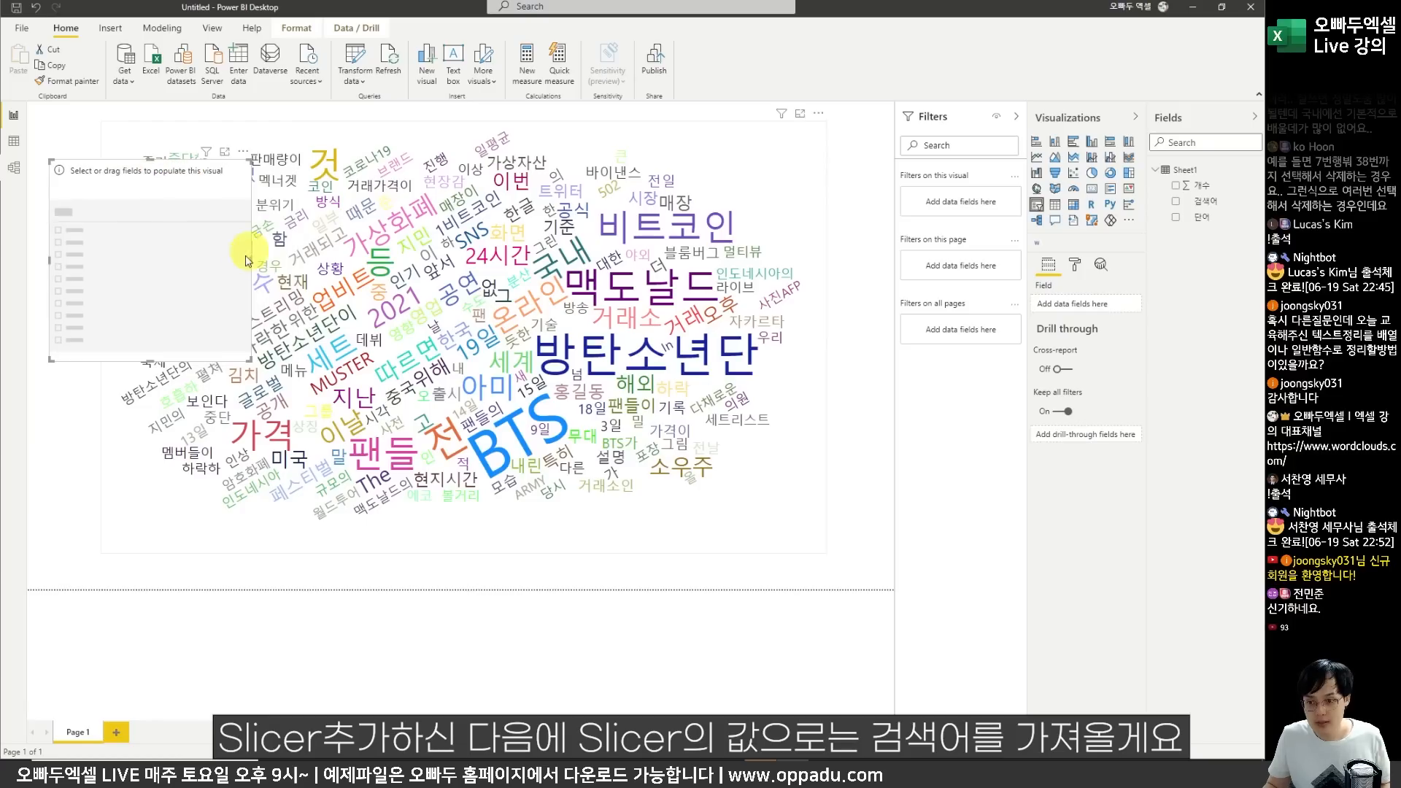
drag(1208, 210, 1083, 305)
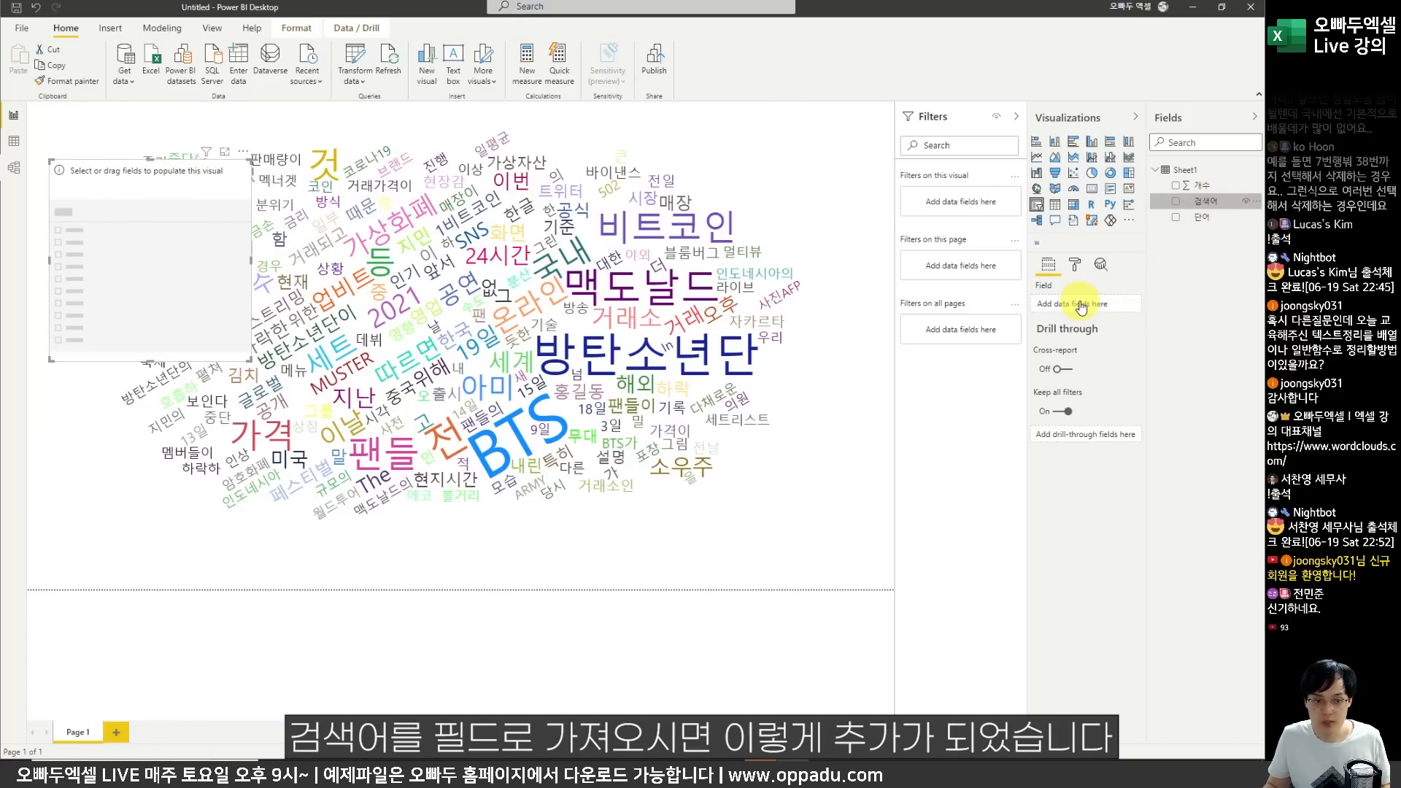
drag(248, 359, 113, 247)
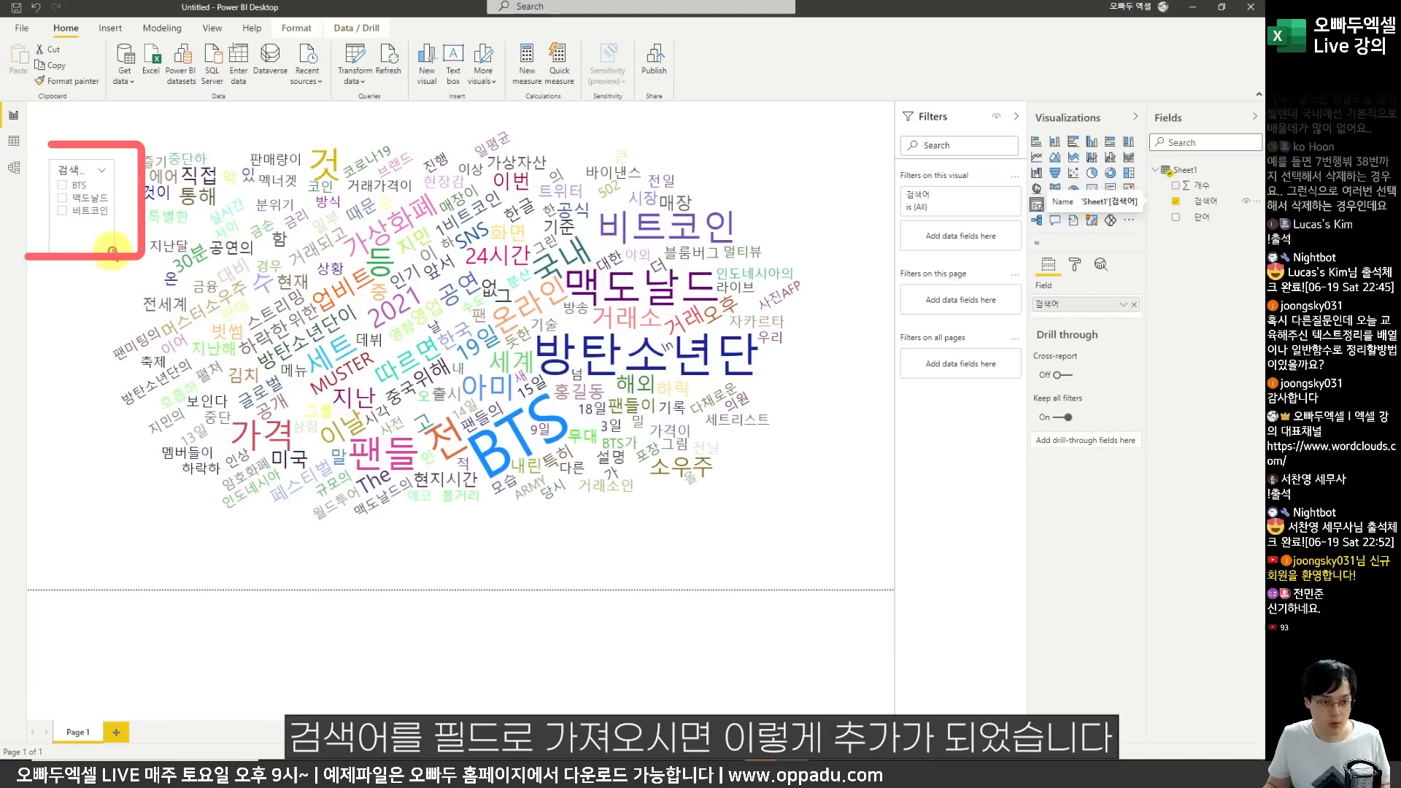
click(98, 122)
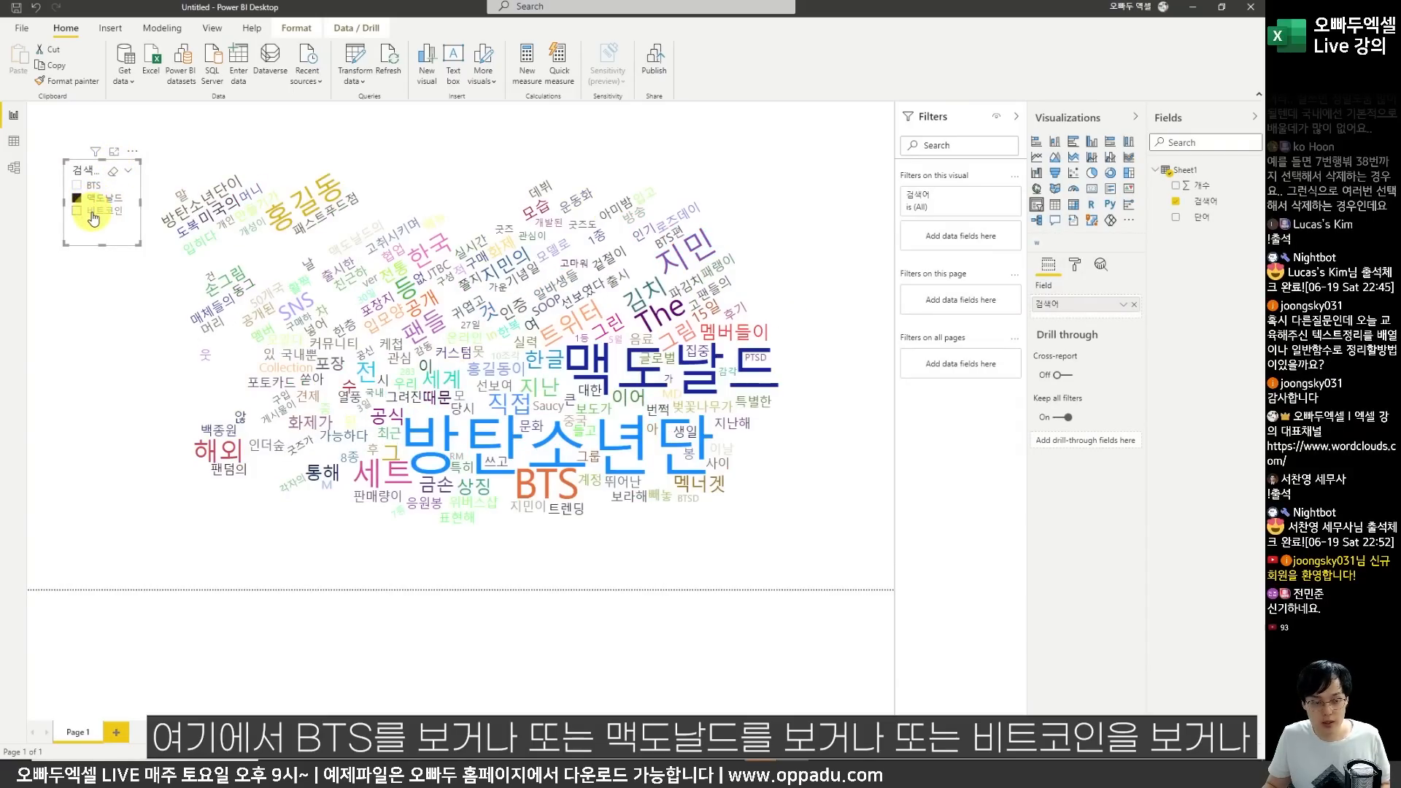
Test the slicer by filtering the word cloud to 비트코인, BTS and 맥도날드 in turn.
click(92, 217)
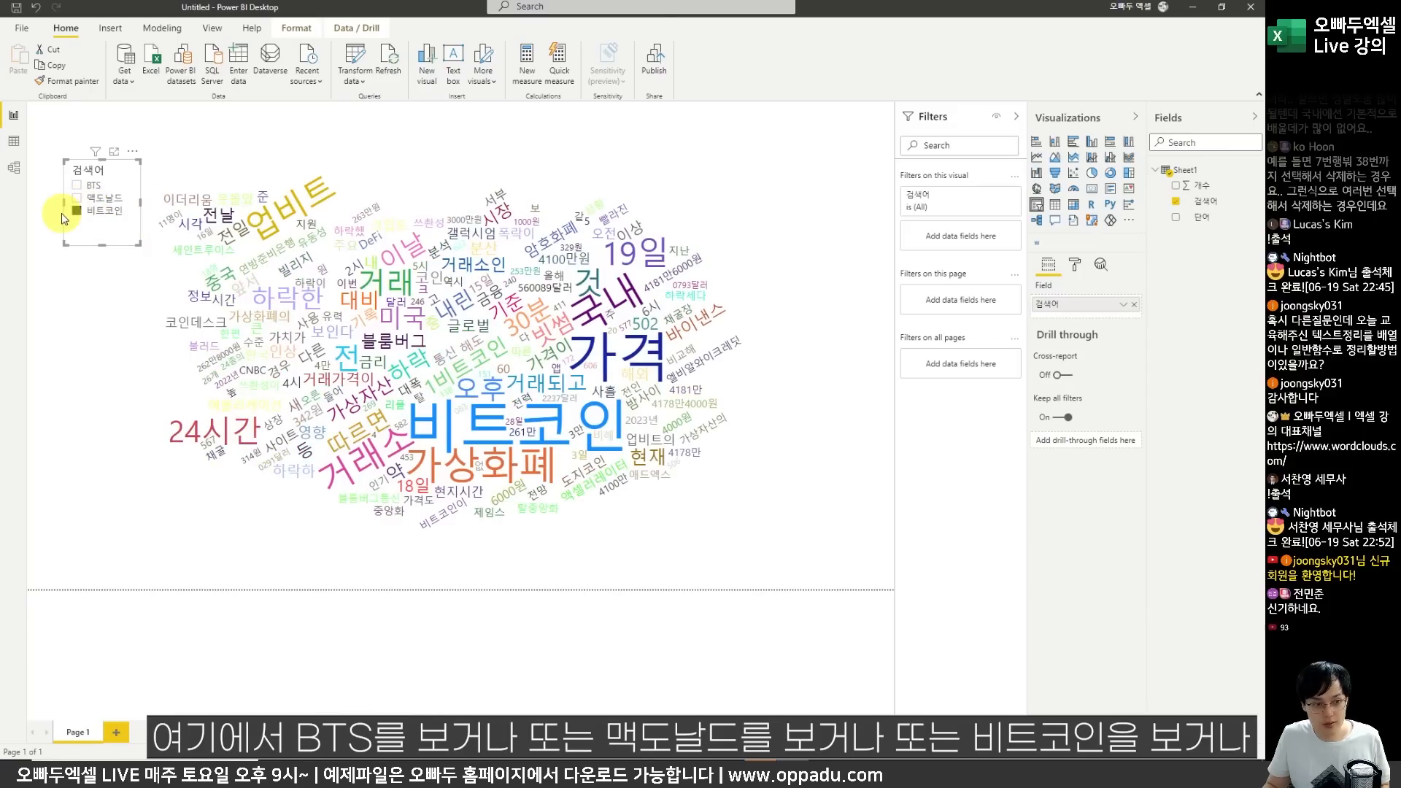
click(82, 201)
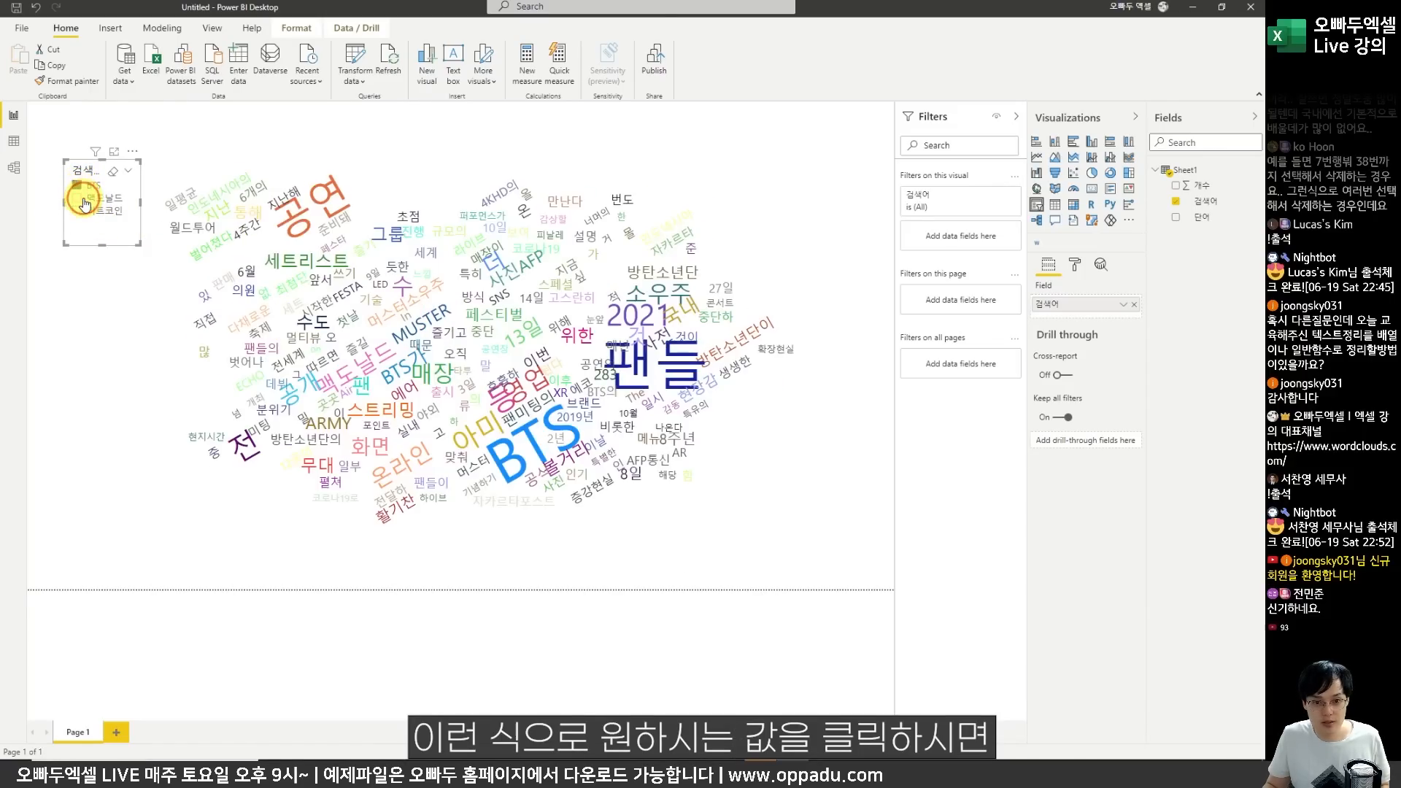
click(90, 217)
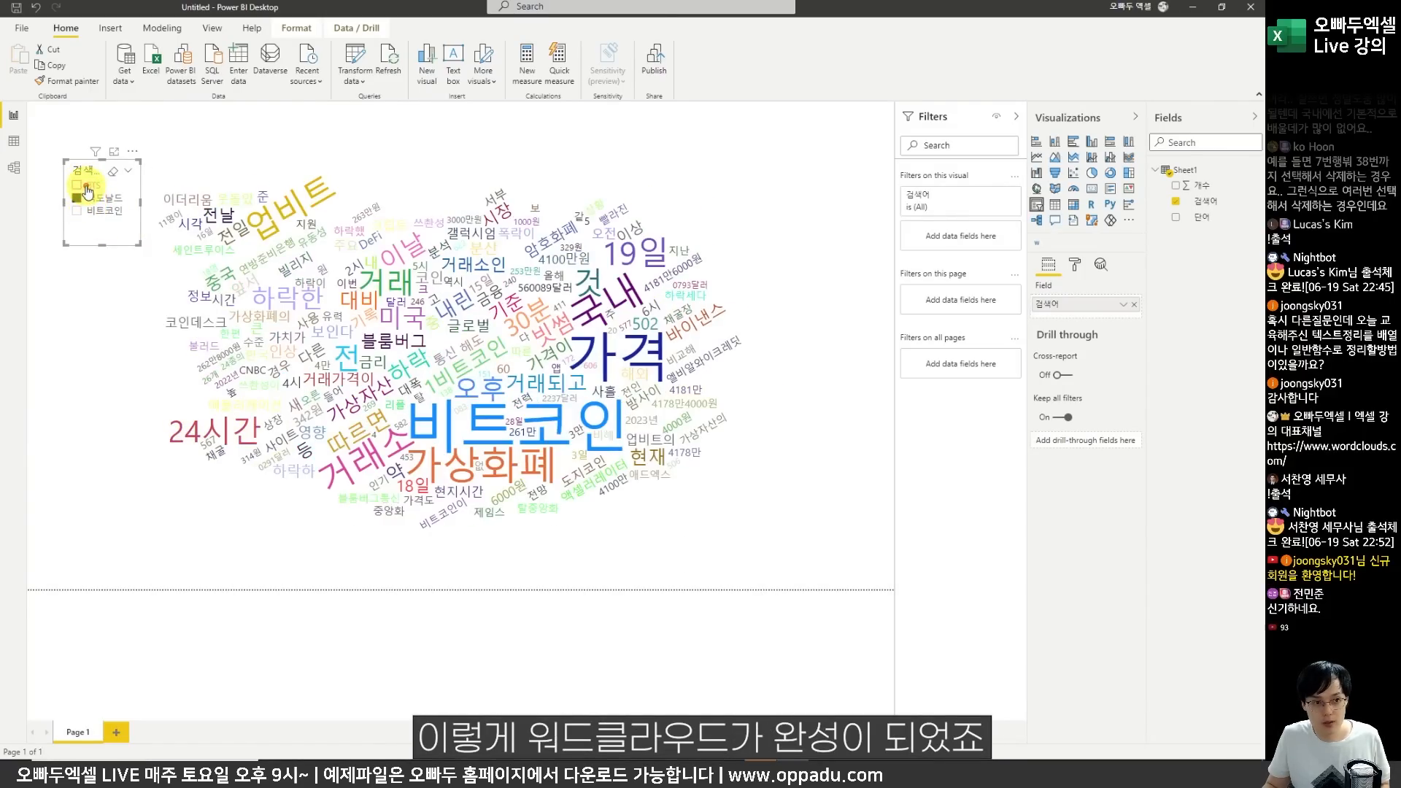
click(86, 186)
click(85, 194)
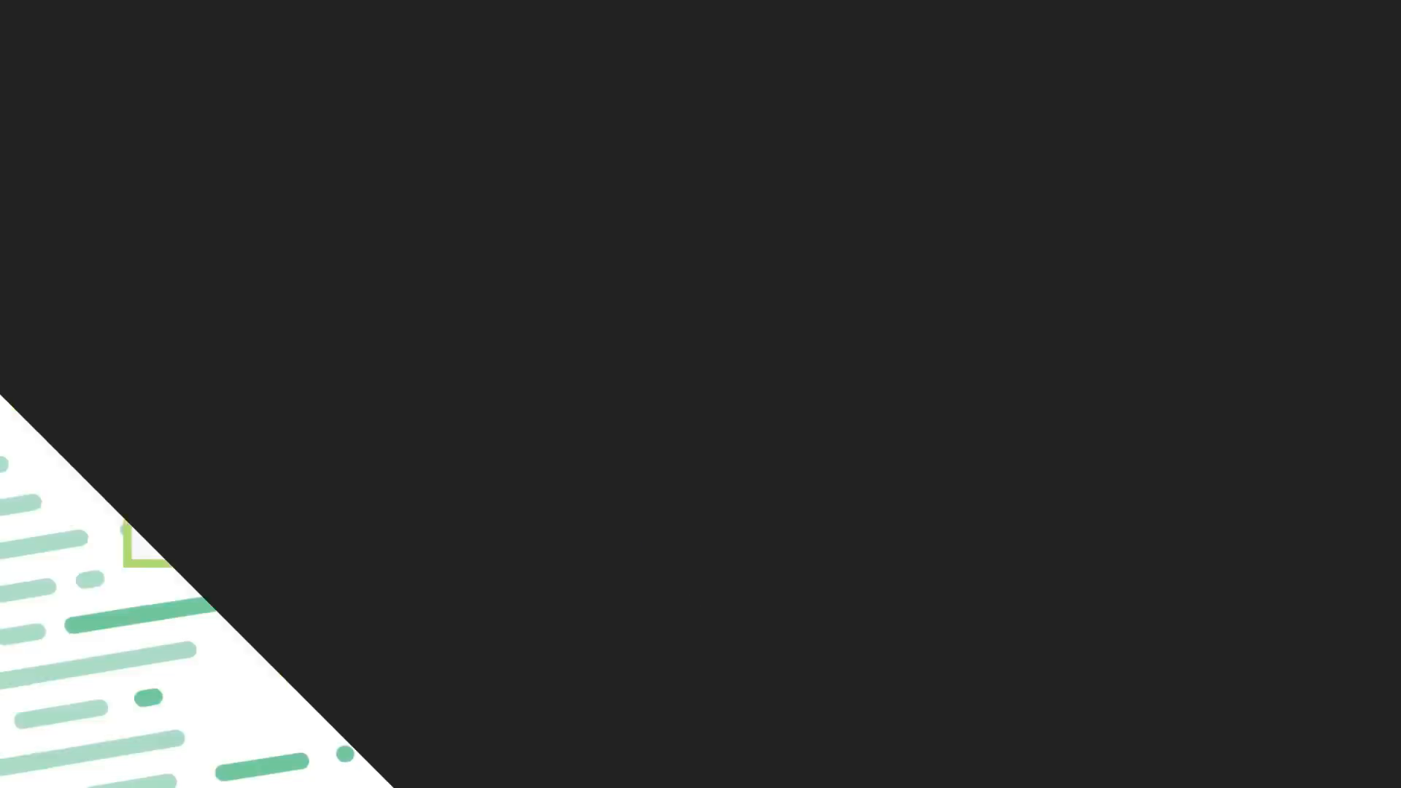